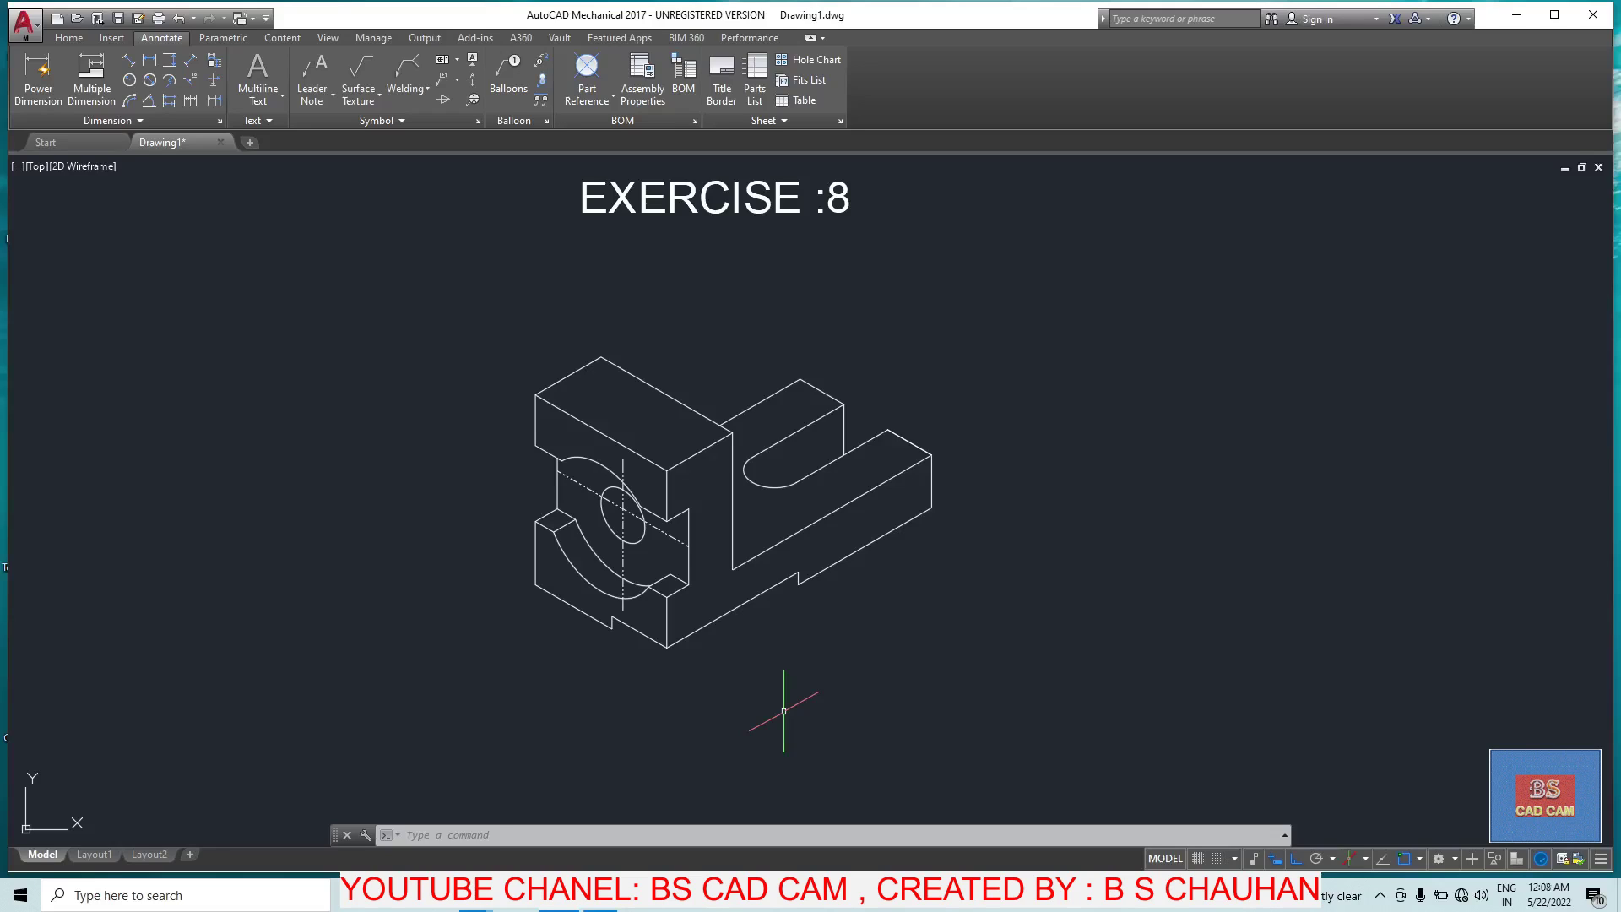
Step: Zoom and pan so the Exercise 8 part and title sit left, leaving free space right
scroll(1003, 474, "down", 4)
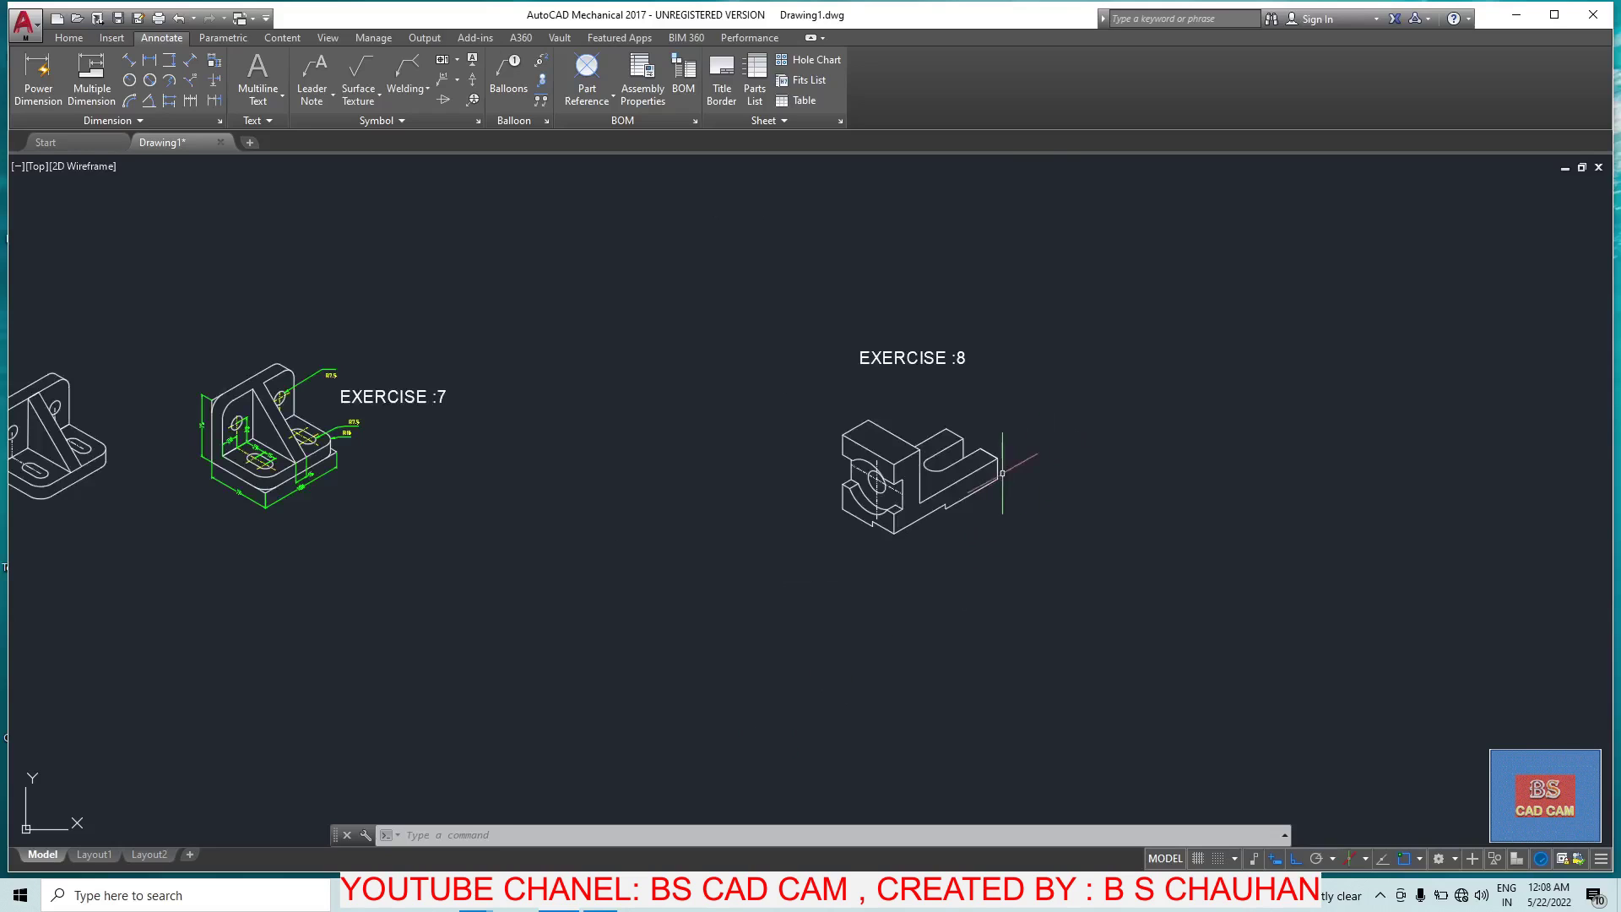
scroll(943, 475, "up", 6)
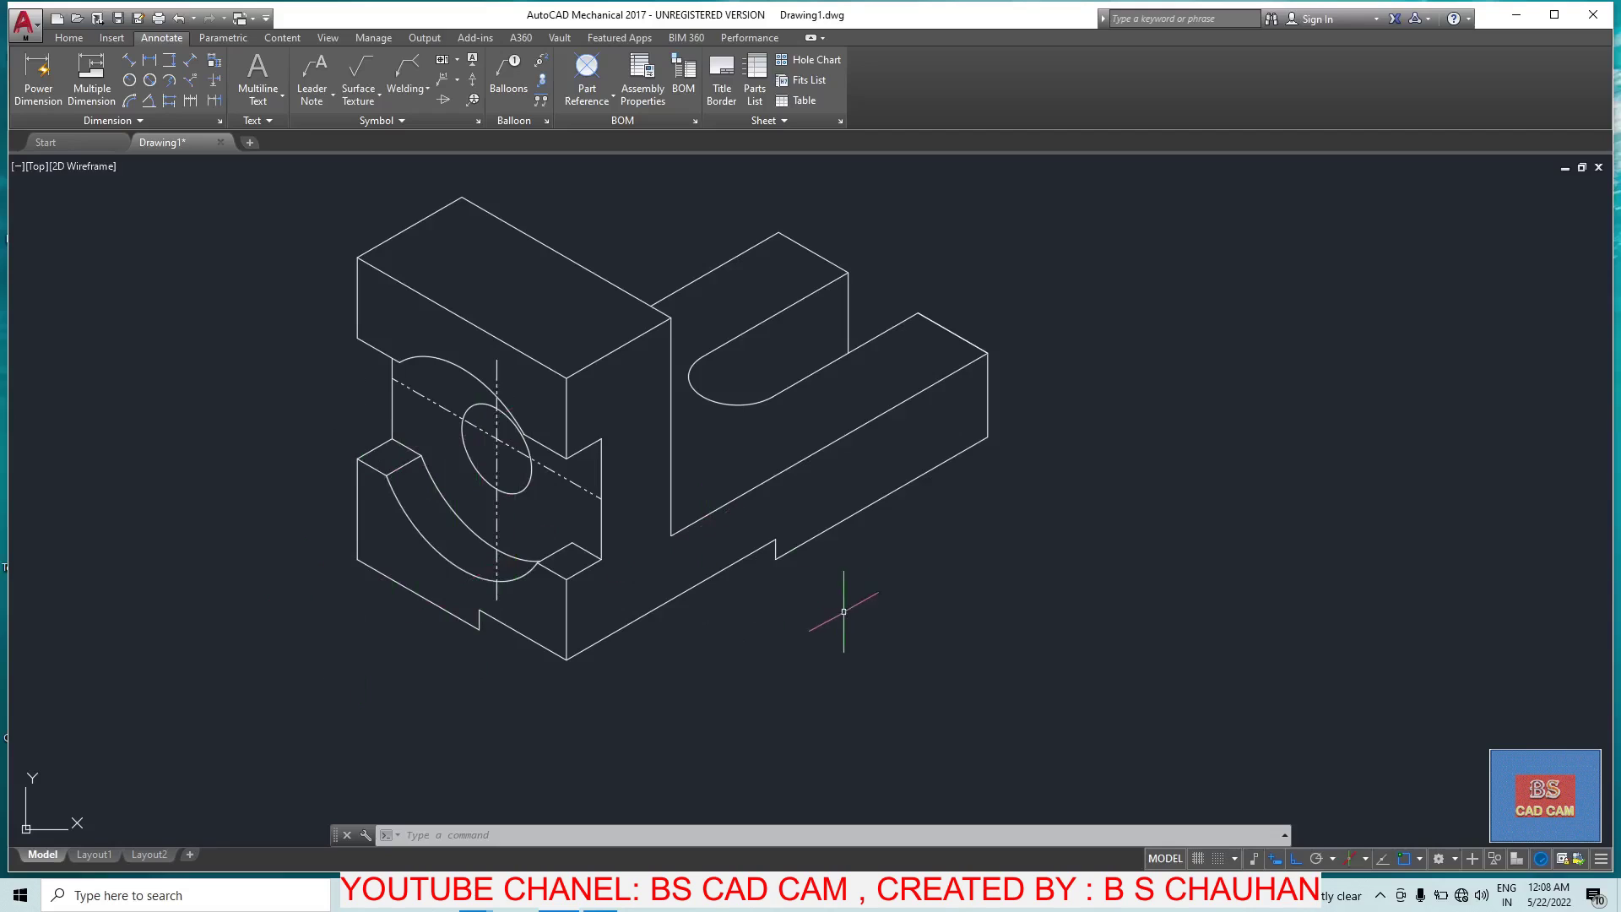
mouse_move(969, 510)
middle_mouse_down()
mouse_move(673, 560)
mouse_move(580, 608)
middle_mouse_up()
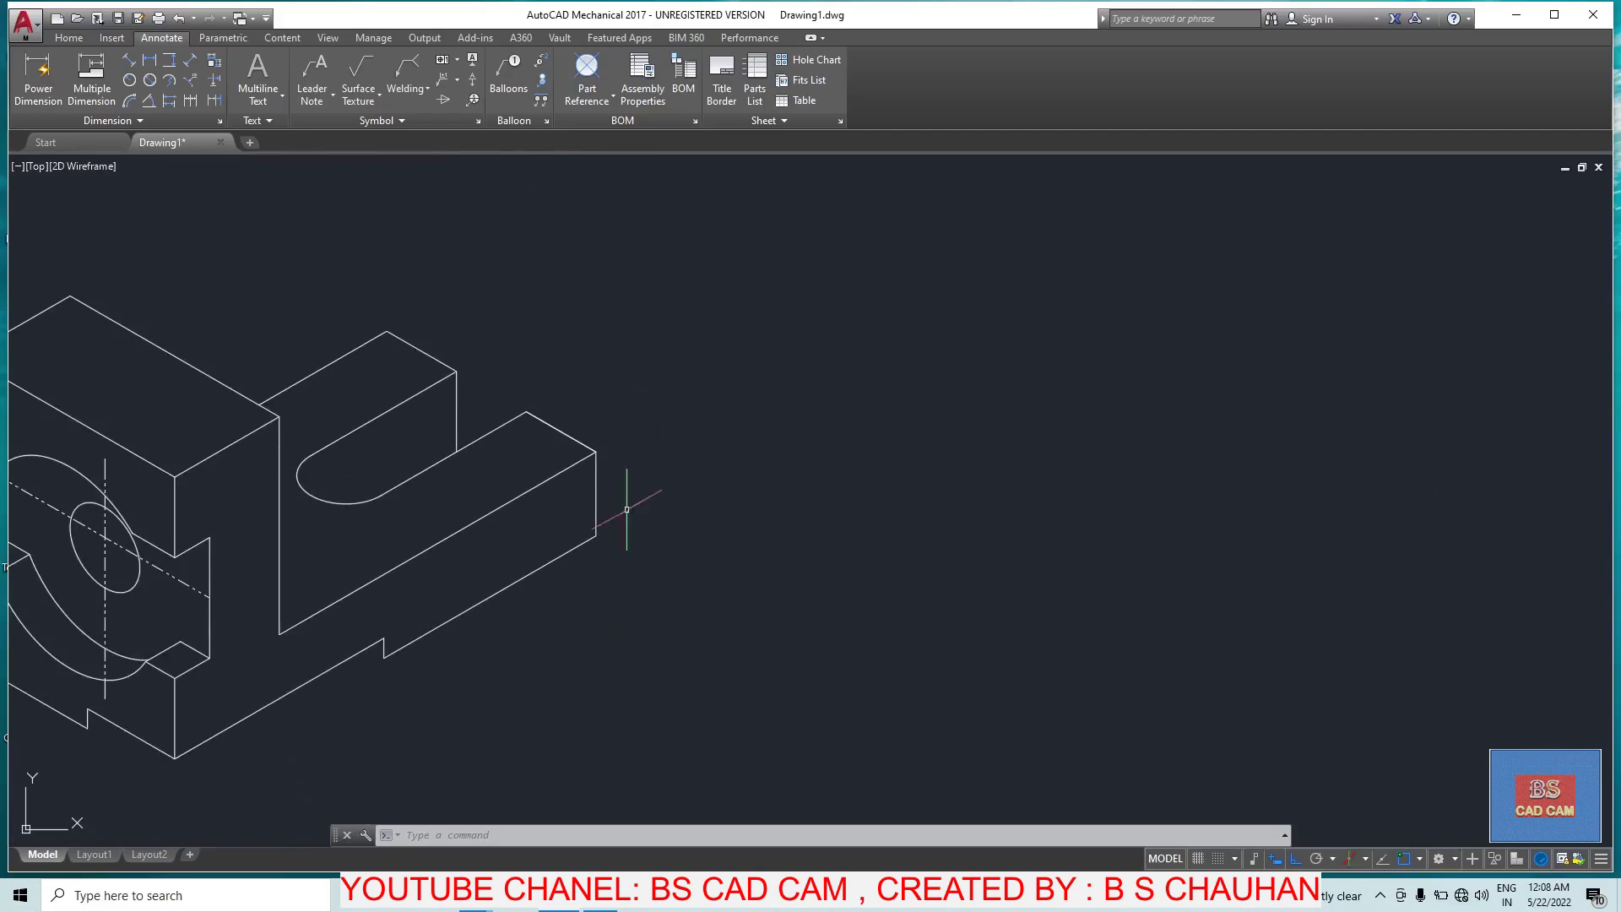
scroll(756, 416, "down", 2)
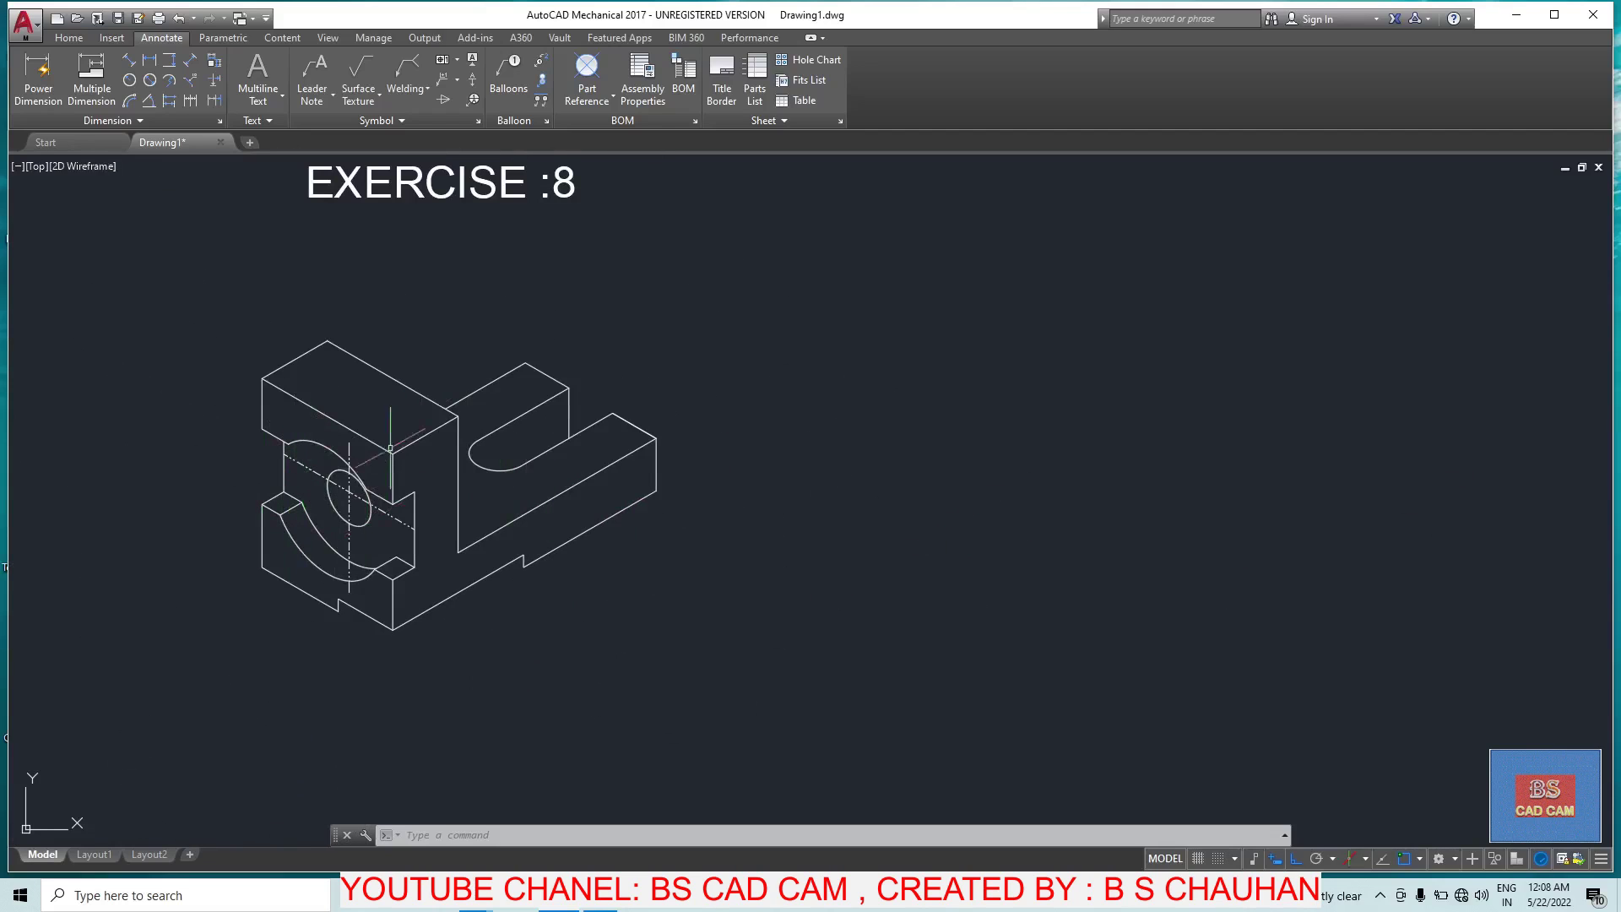
mouse_move(746, 534)
middle_mouse_down()
mouse_move(948, 608)
mouse_move(580, 543)
middle_mouse_up()
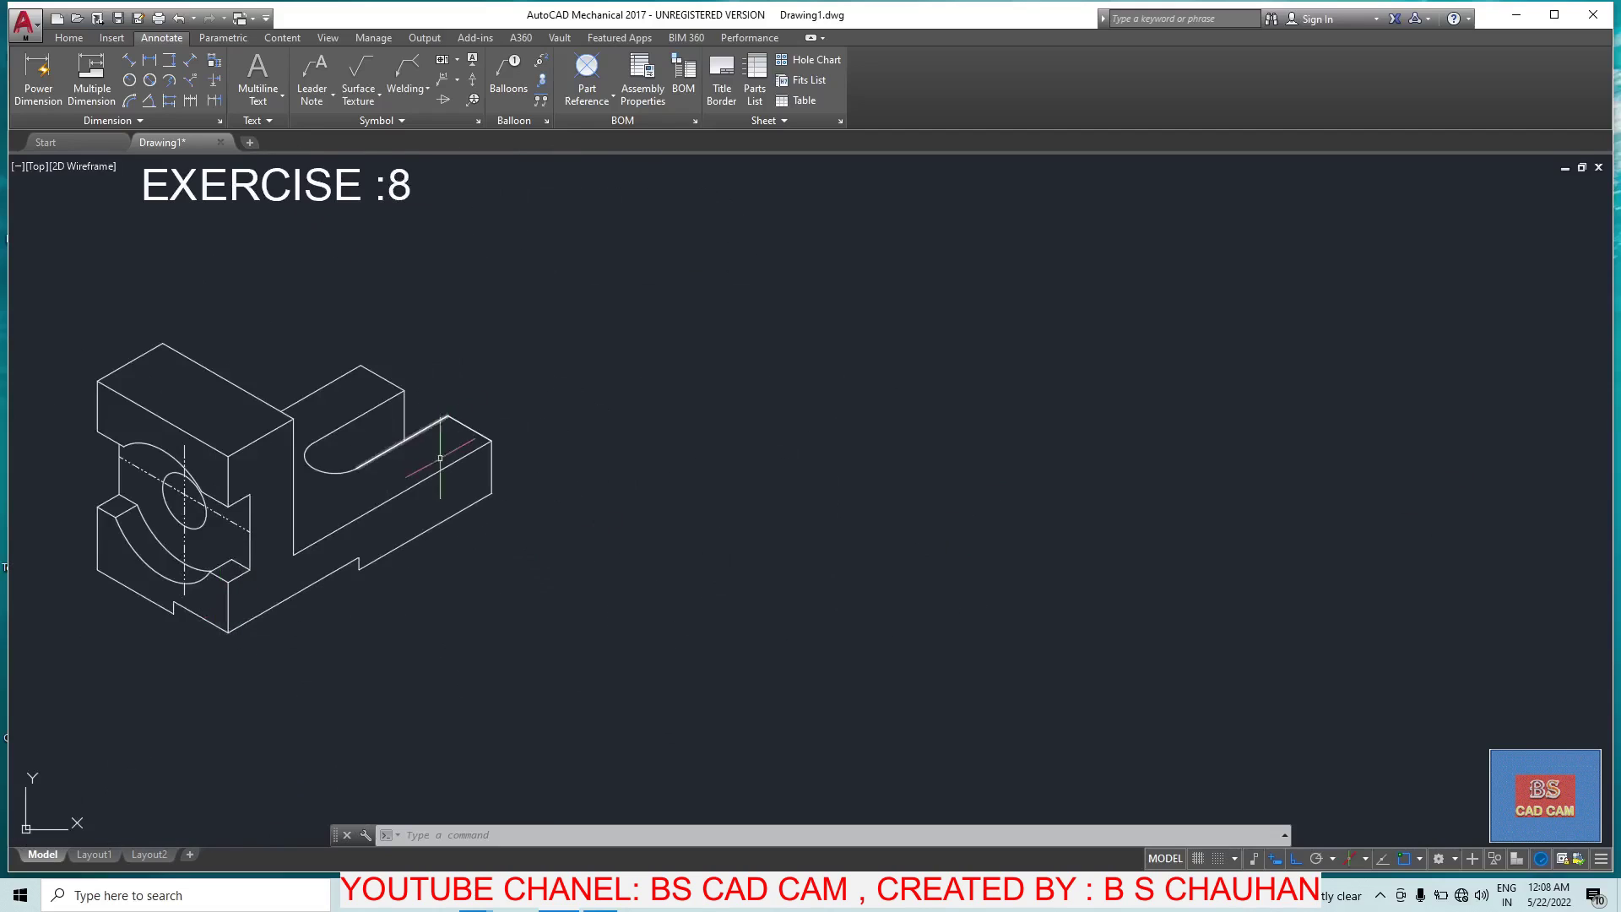
mouse_move(679, 456)
middle_mouse_down()
mouse_move(641, 511)
mouse_move(709, 442)
middle_mouse_up()
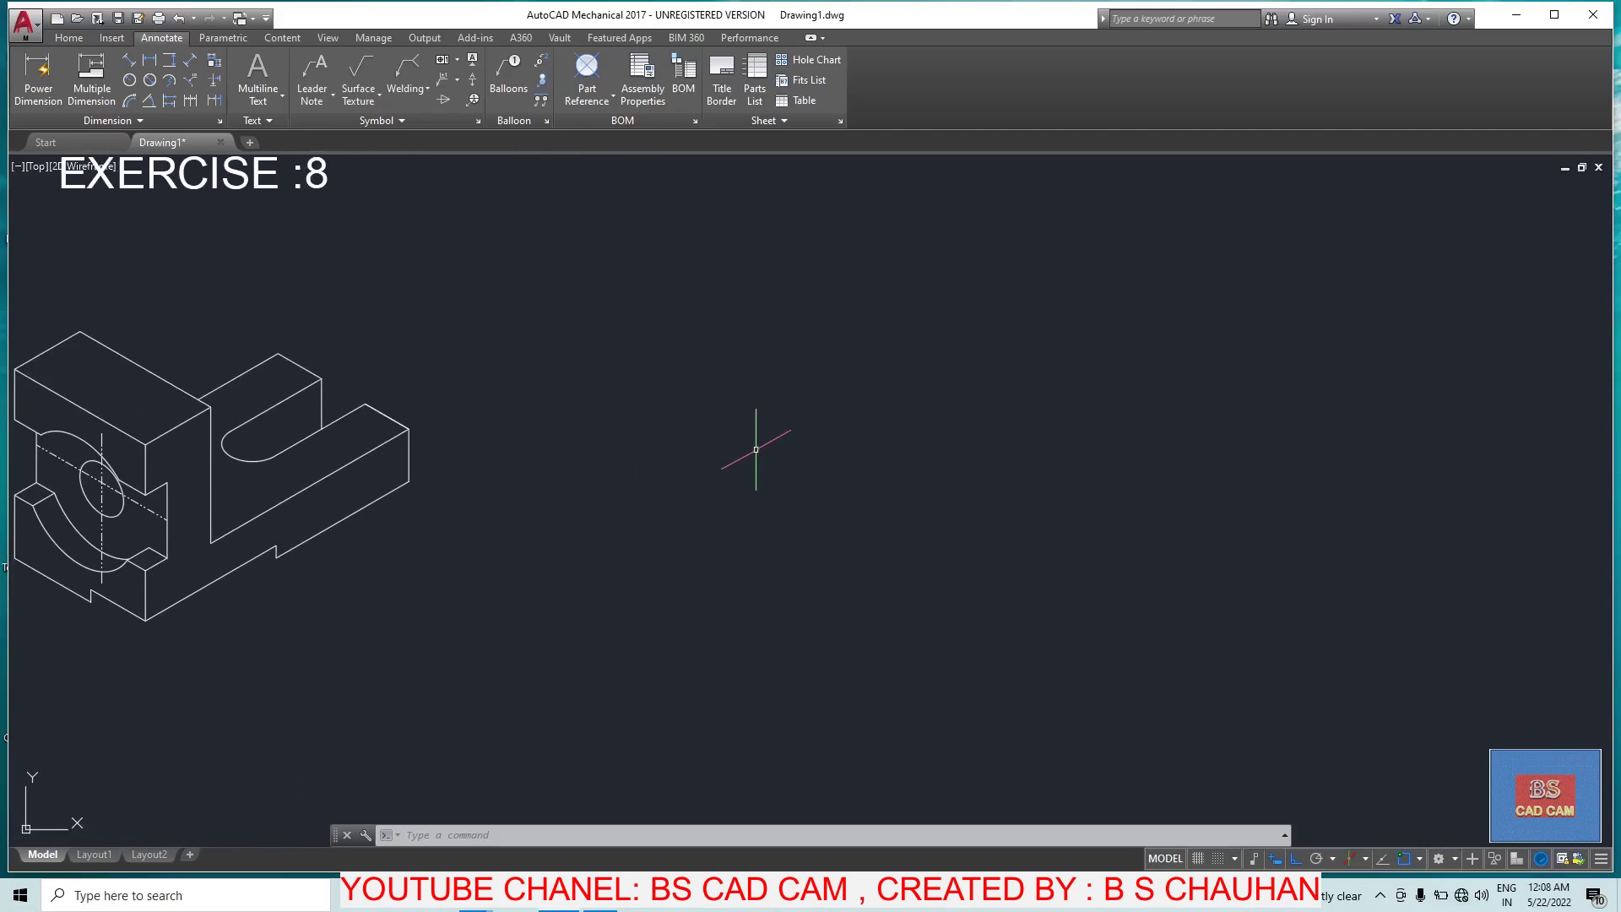
Step: Run the isometric drafting command with DRAFT and try its orthographic option
key("Escape")
key("Escape")
right_click(739, 422)
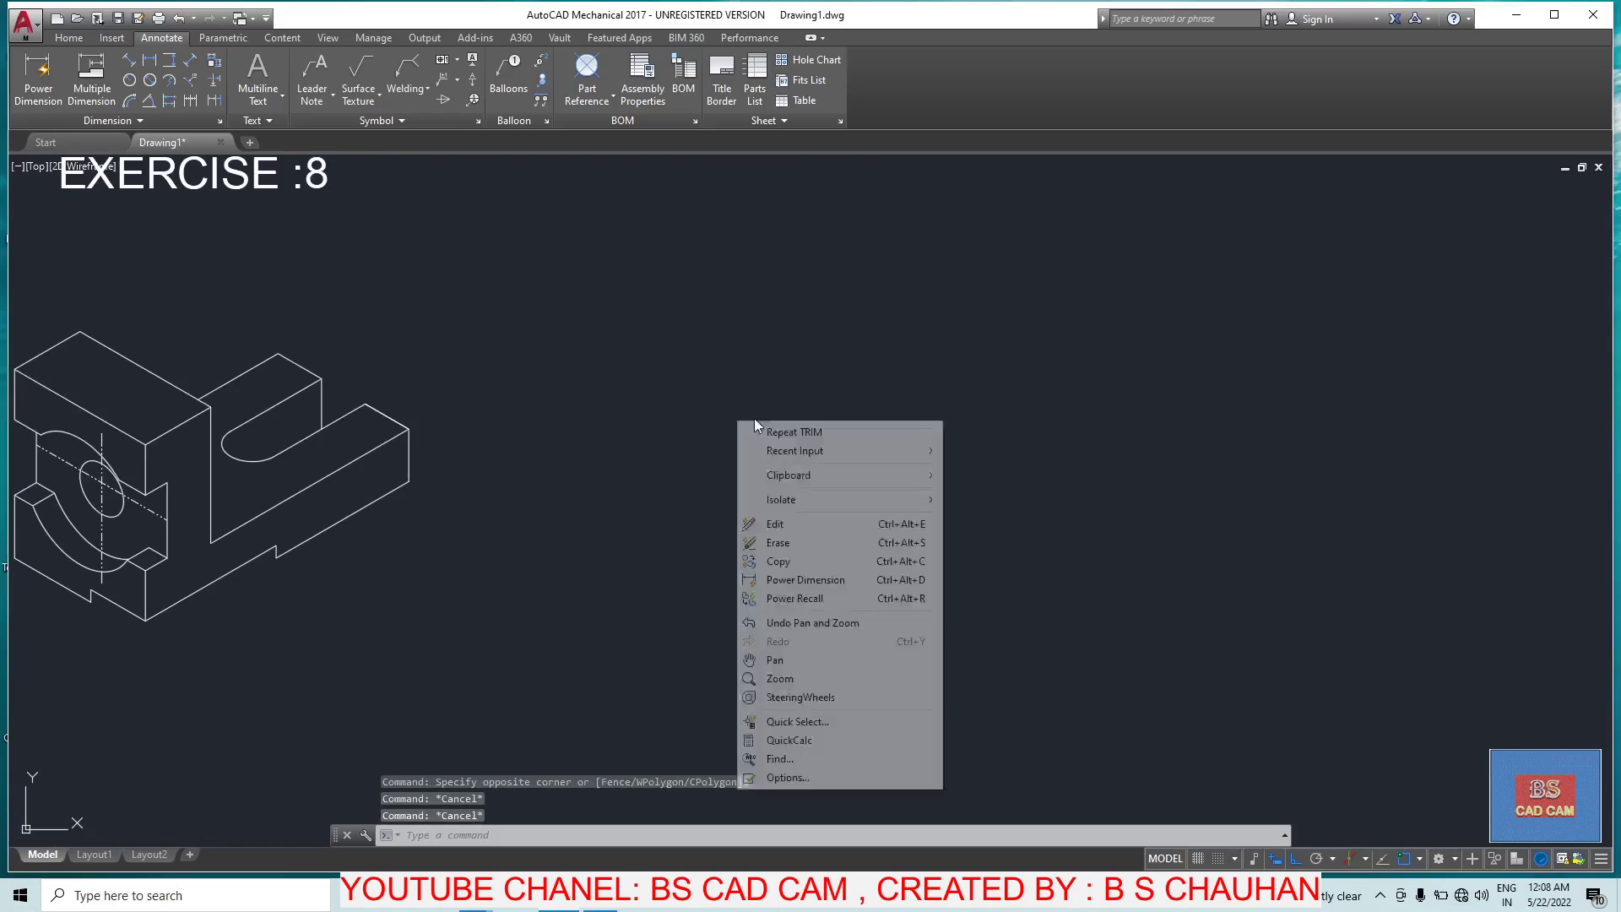
left_click(828, 353)
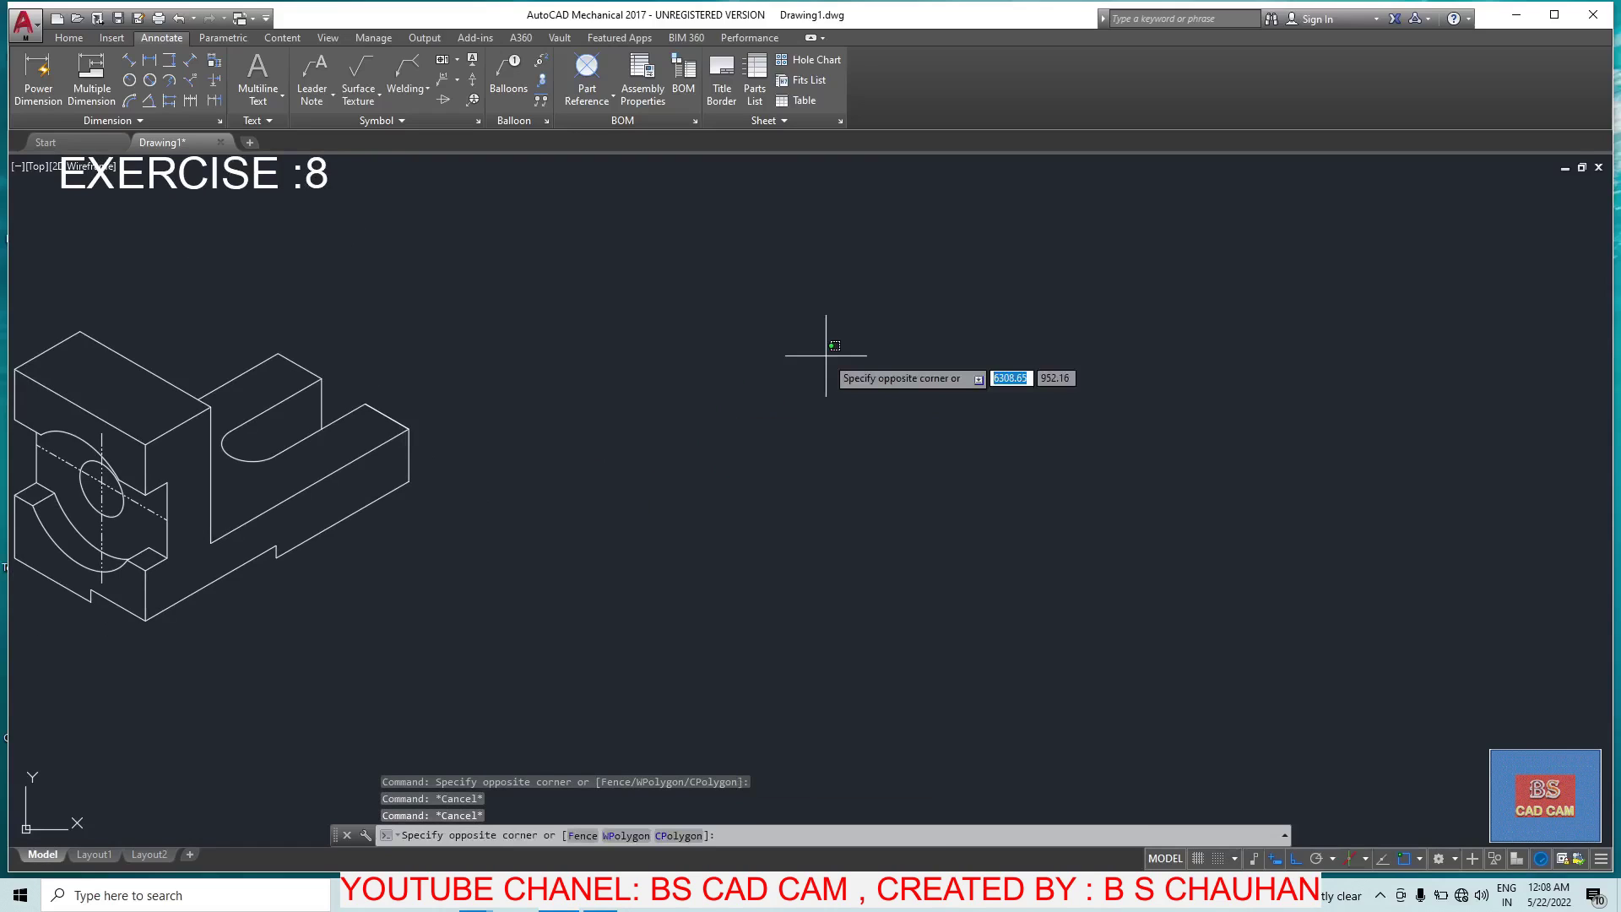
key("Return")
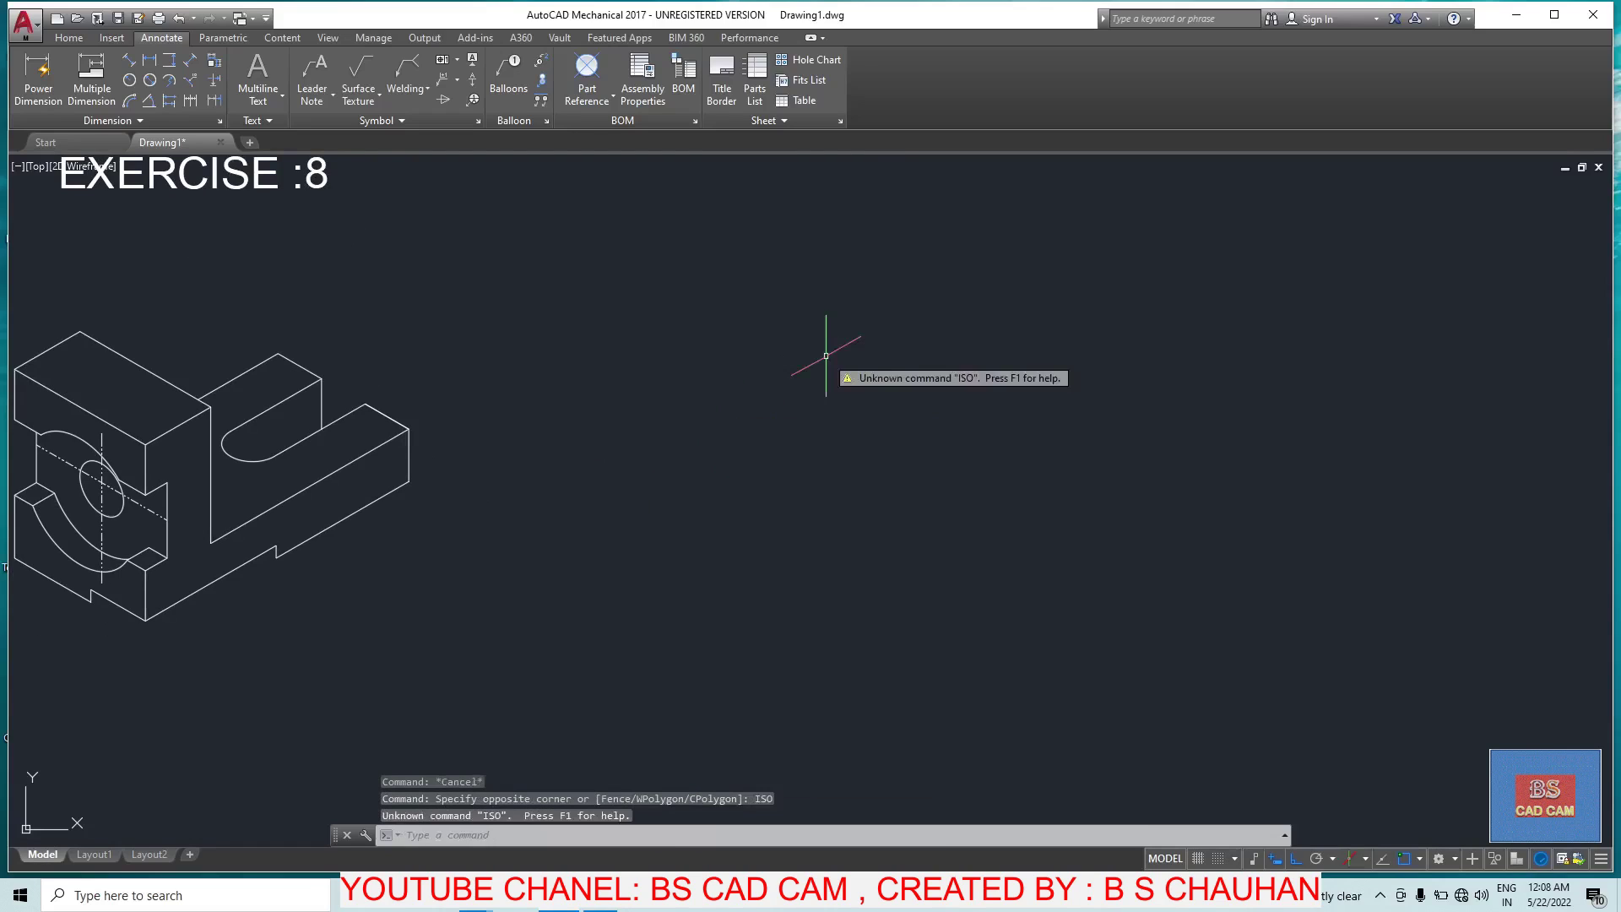
key("Escape")
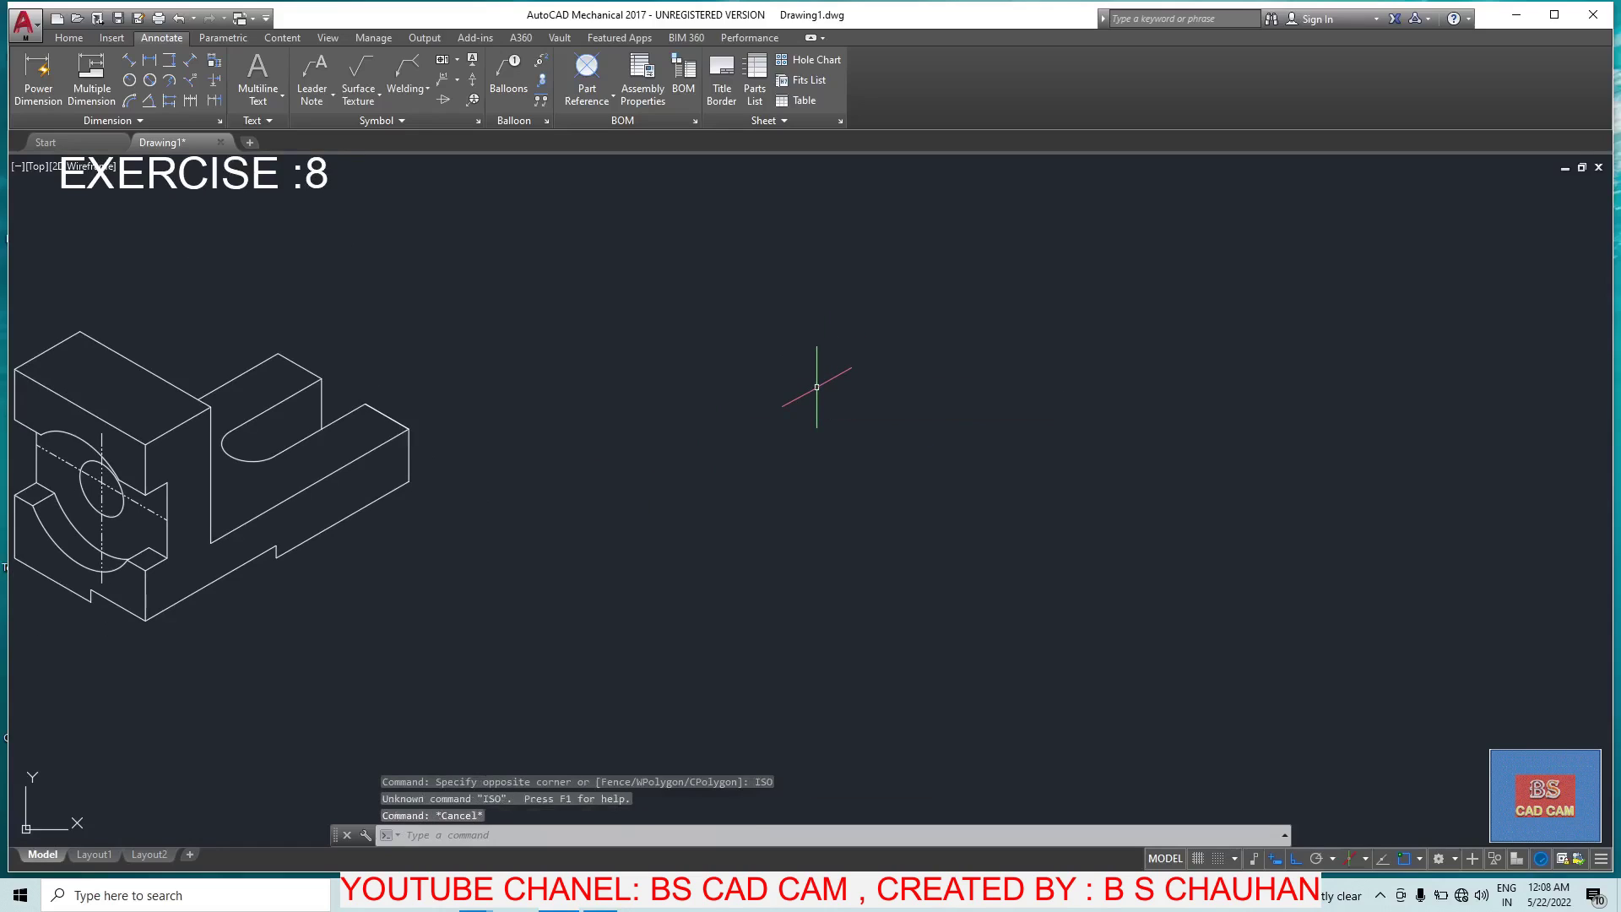
type("ISODRAFT")
key("Return")
type("O")
key("Return")
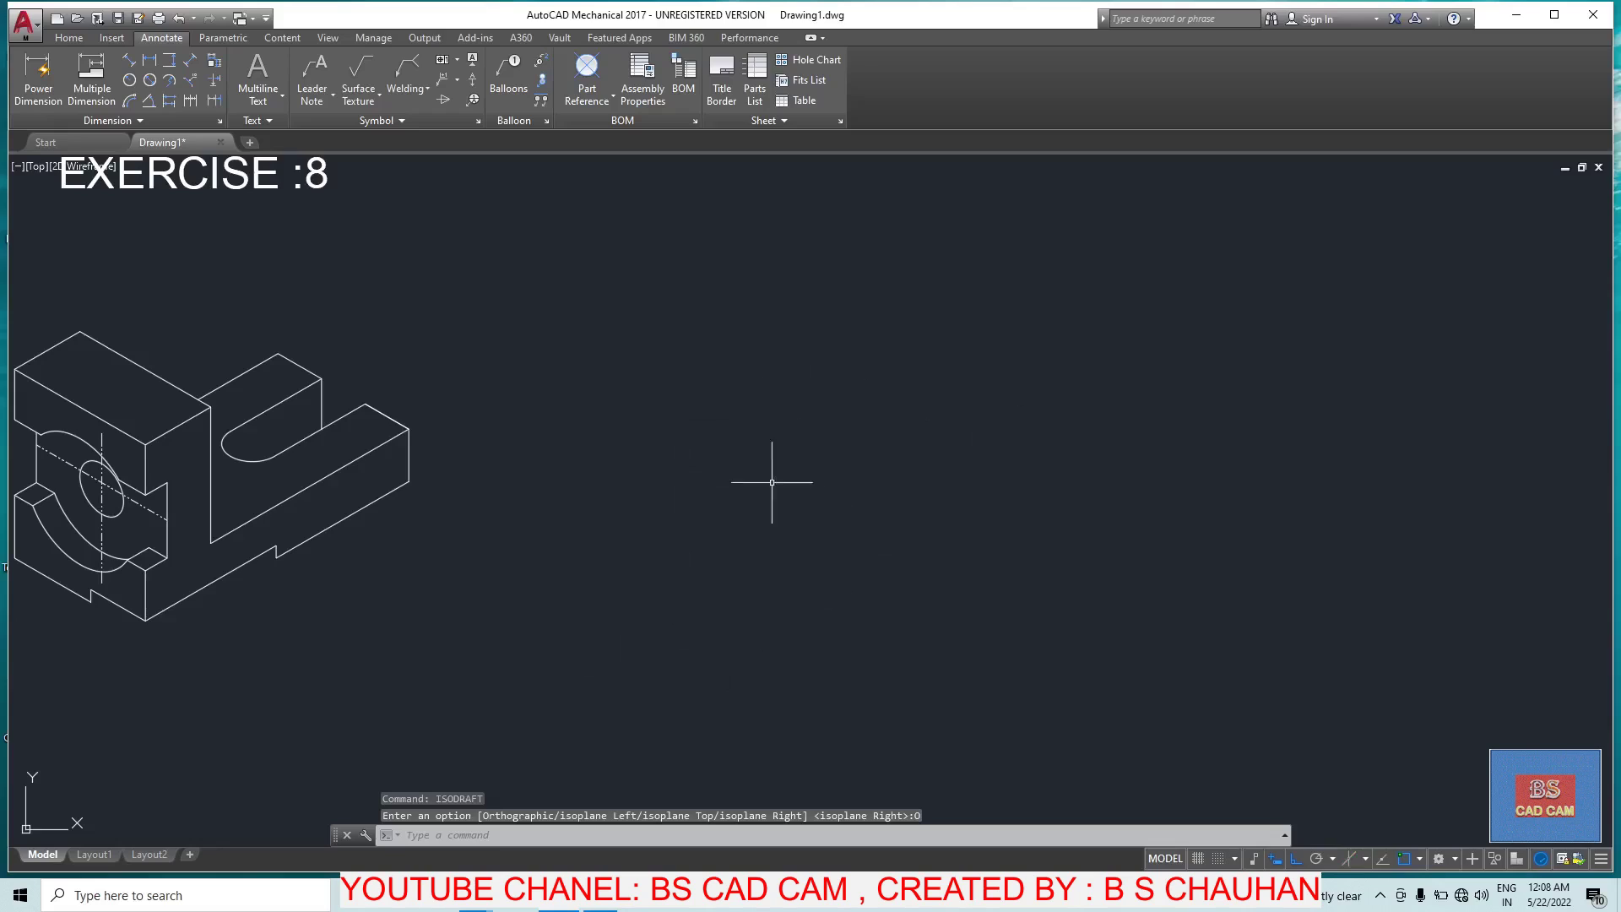
left_click(717, 414)
key("Escape")
type("ISO")
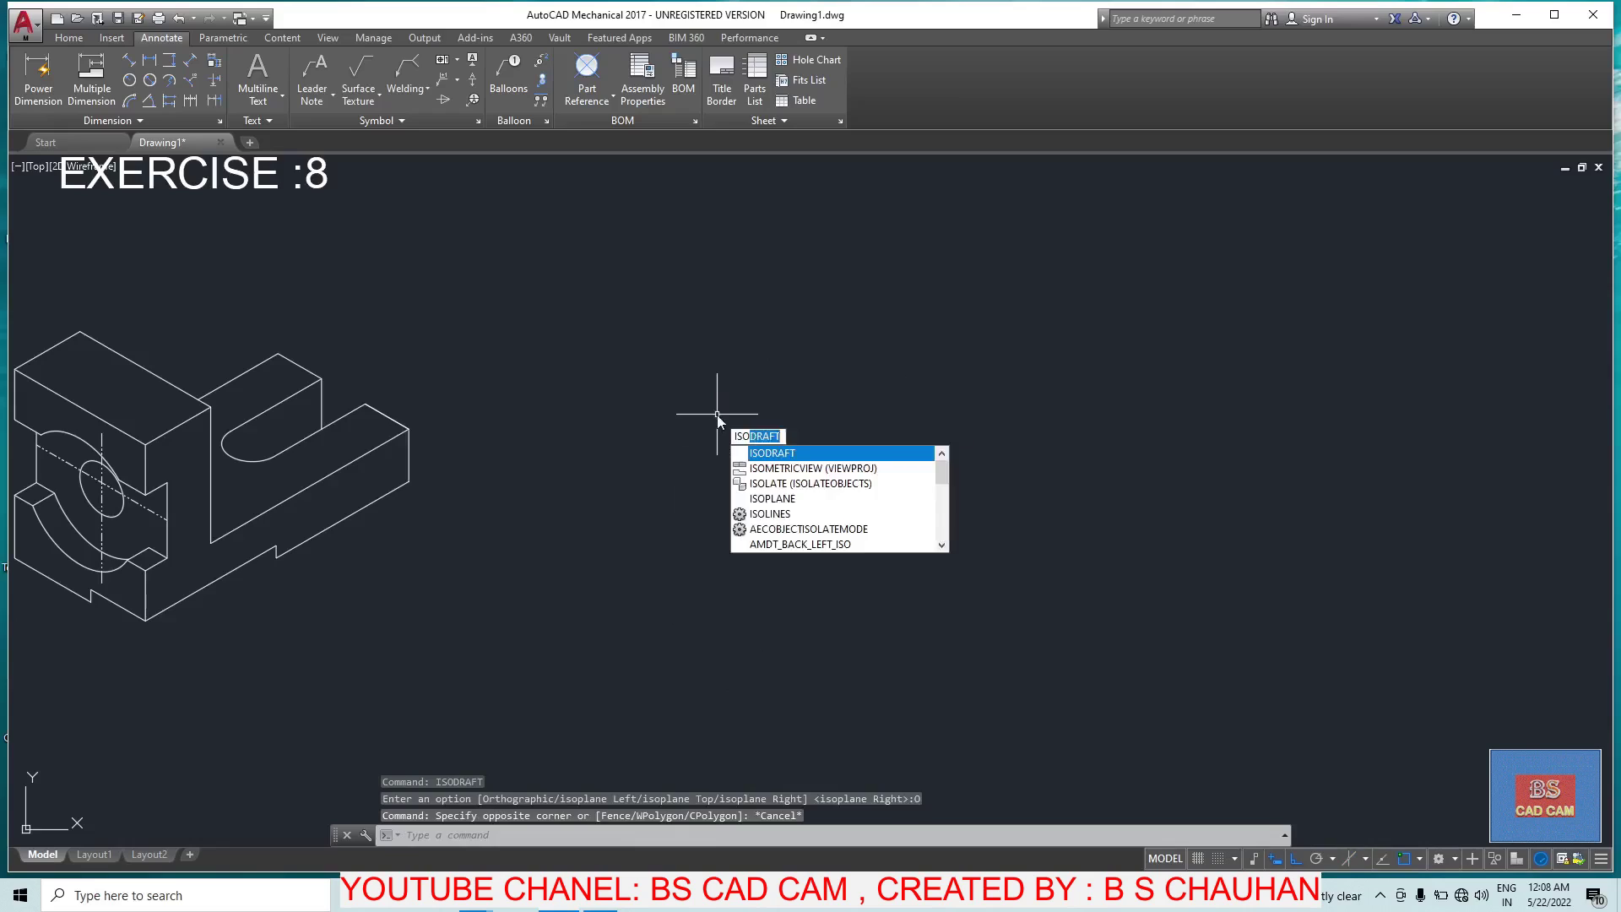
Step: Set isometric drafting to the Left isoplane
key("Return")
key("Down")
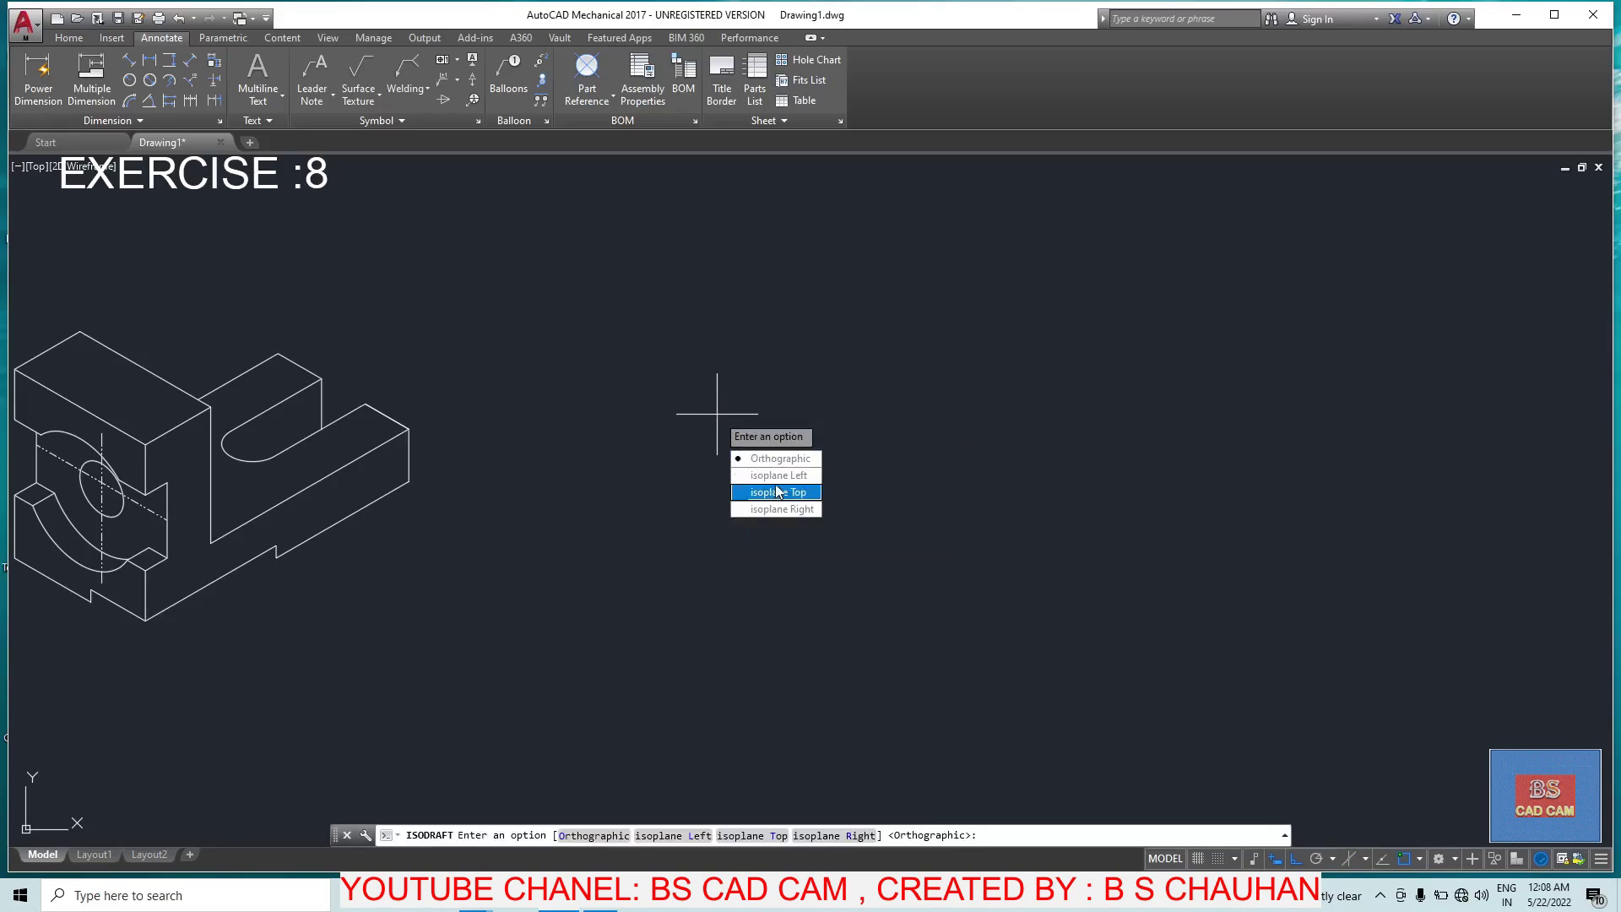
key("Return")
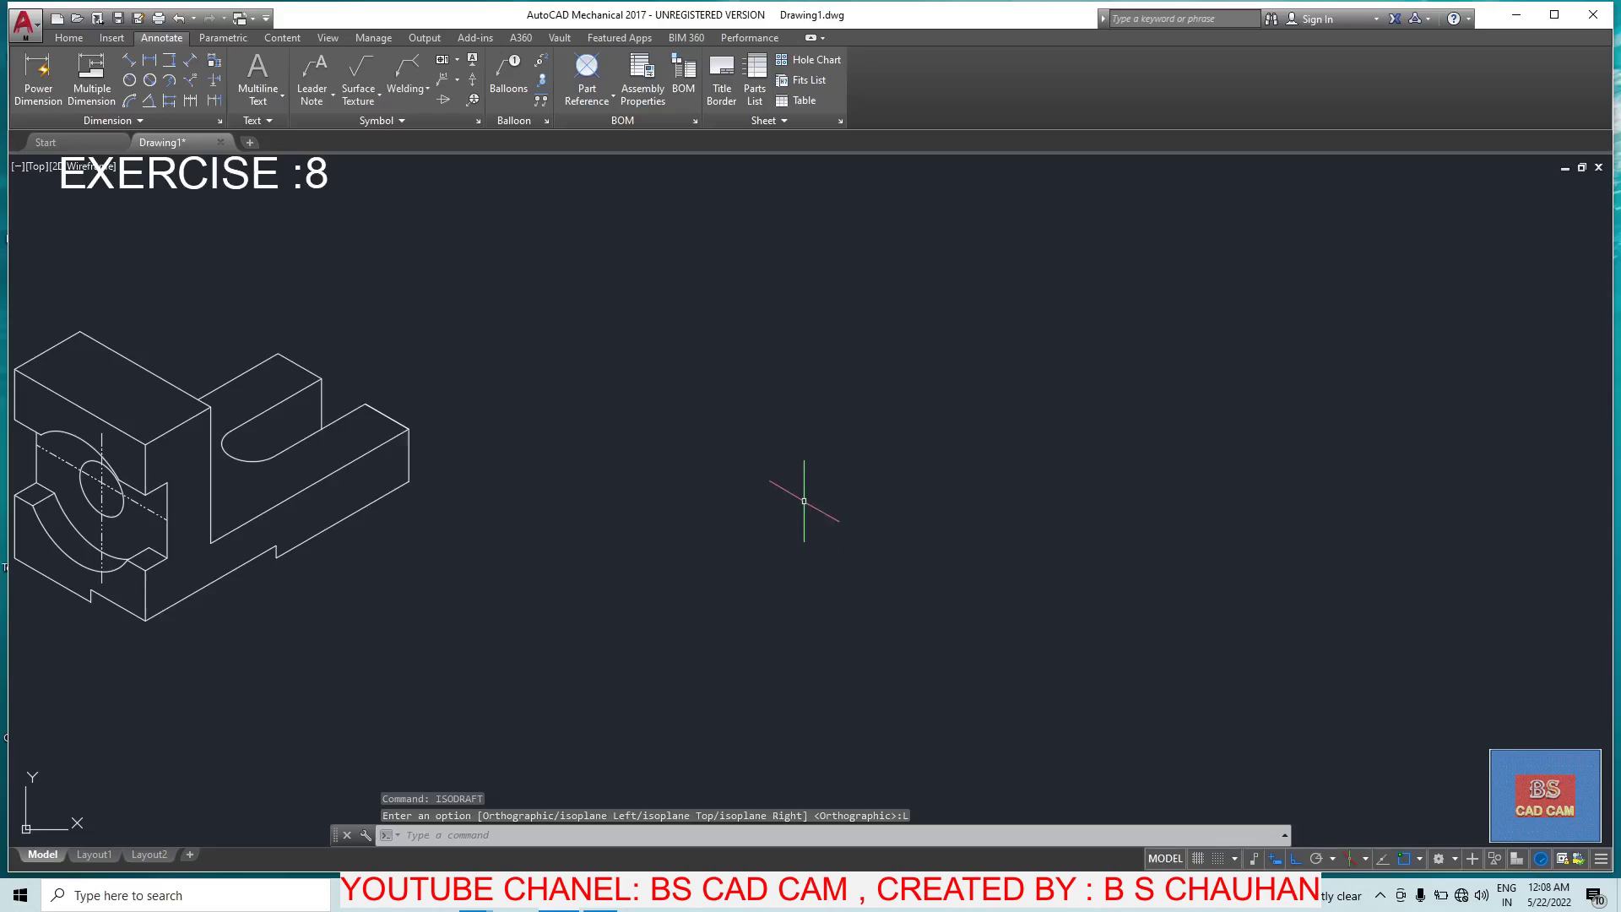
type("l")
key("Return")
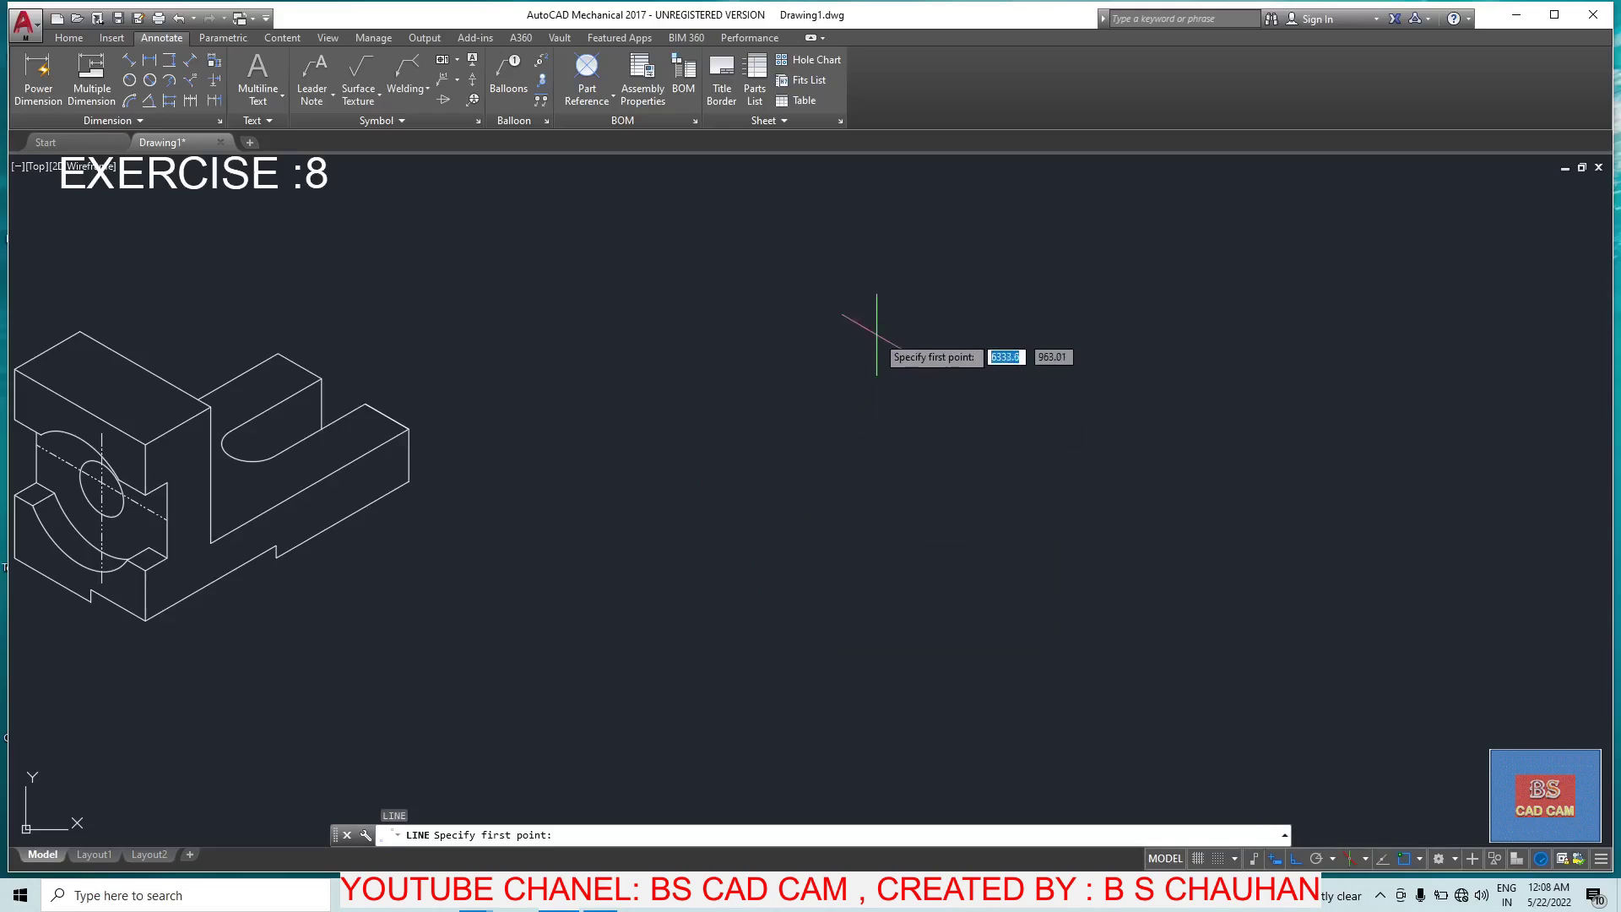
Step: Draw isometric edges 90 up, 72 along 330°, and 42 up, right of the part
left_click(801, 343)
type("90")
key("Return")
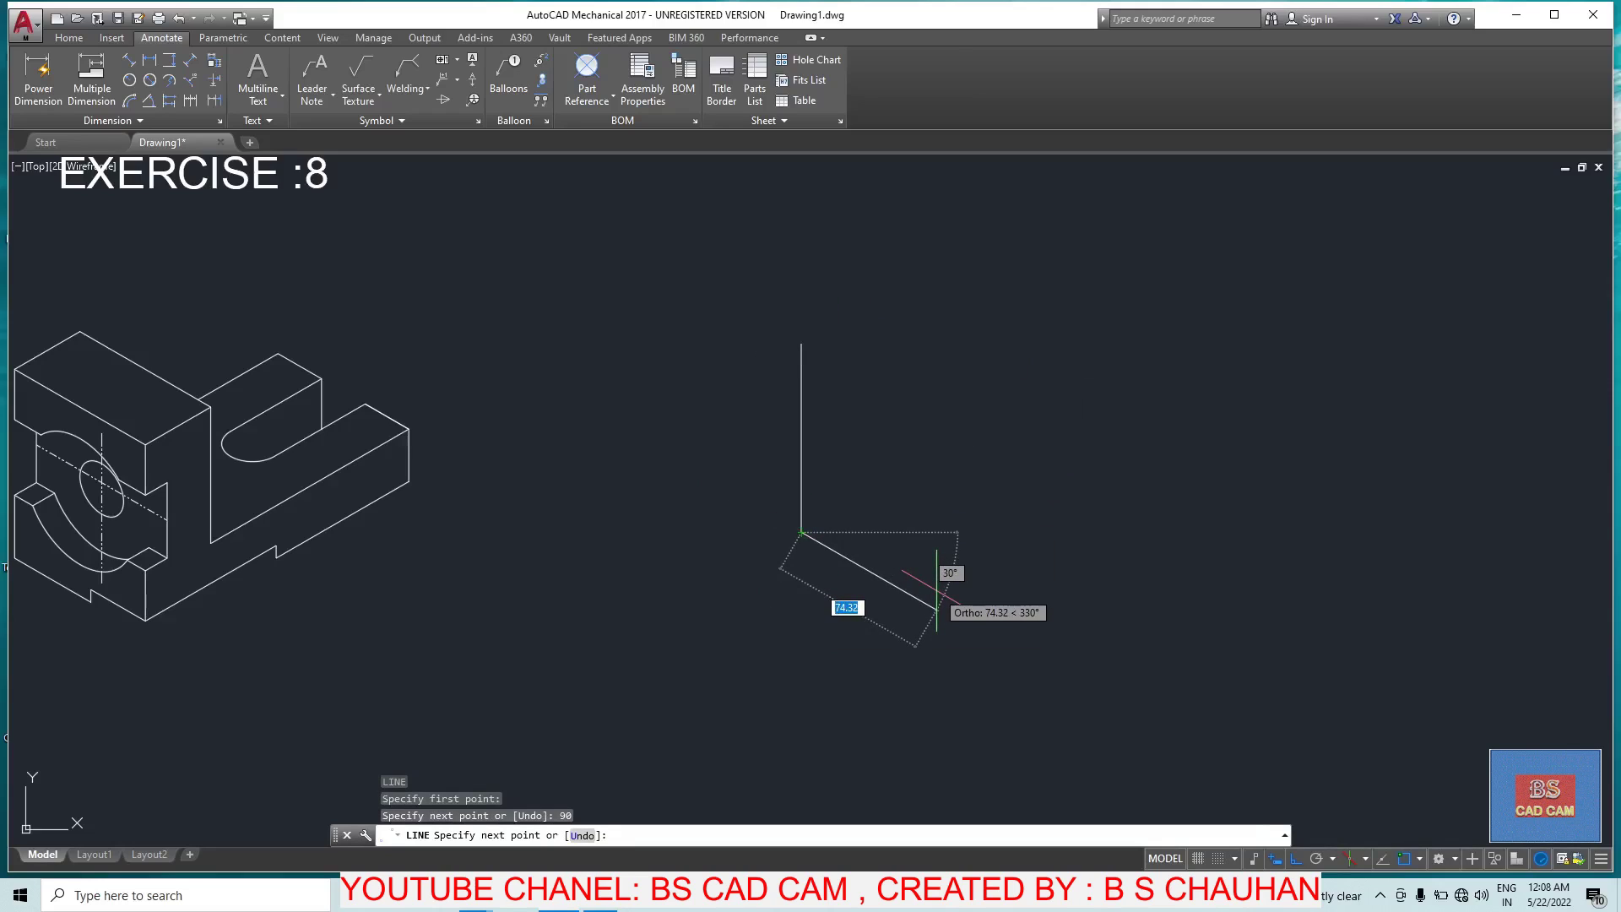
type("72")
key("Return")
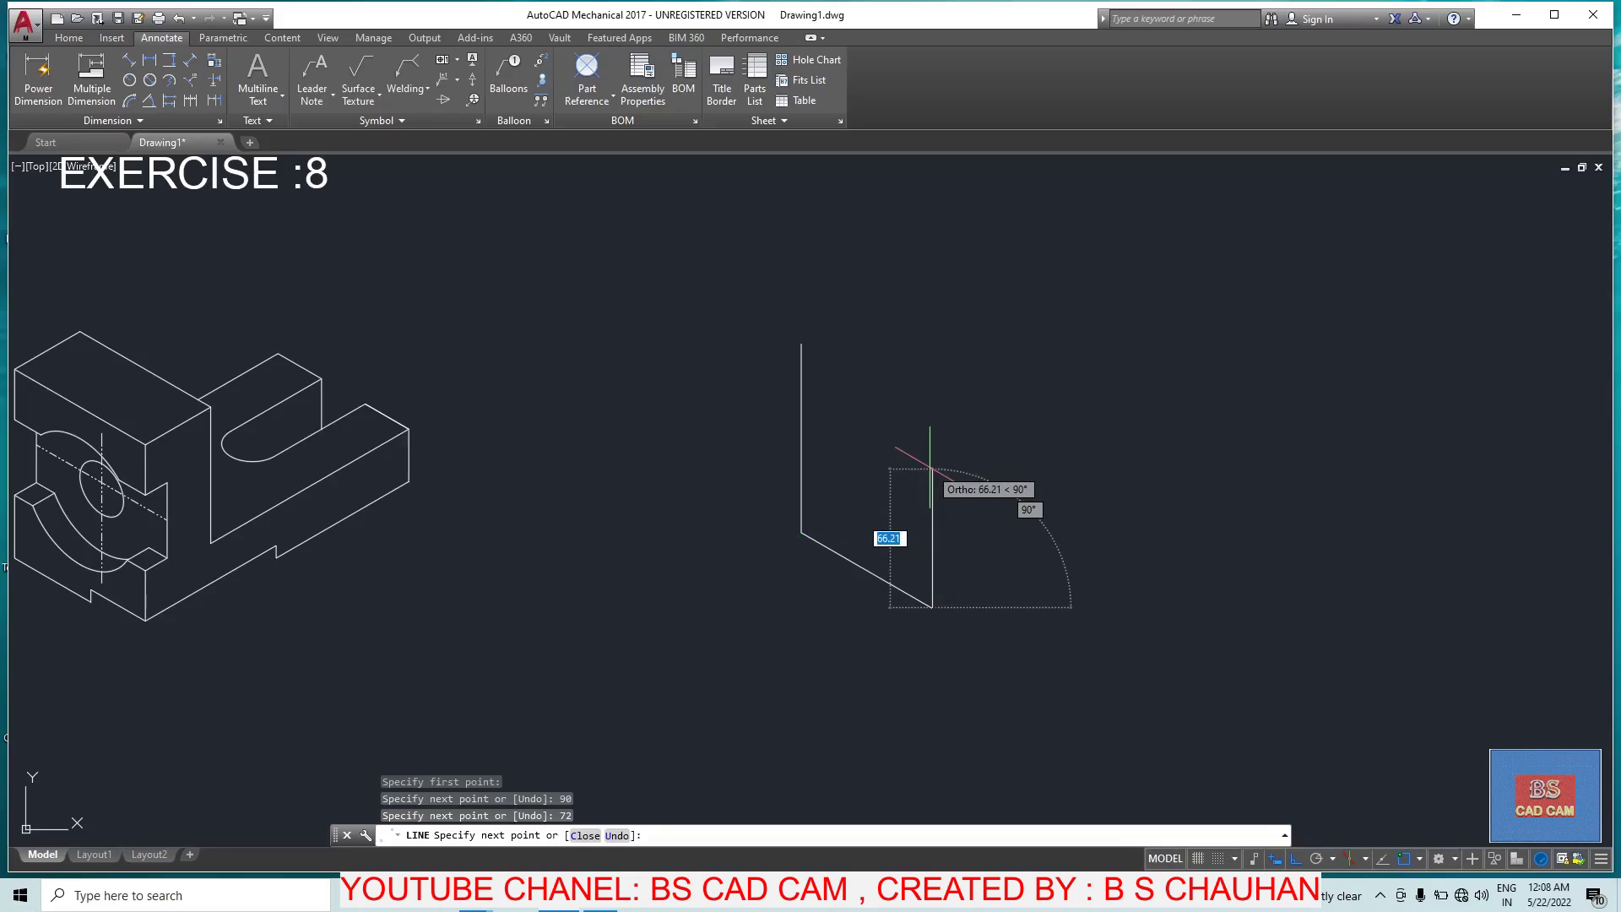
type("42")
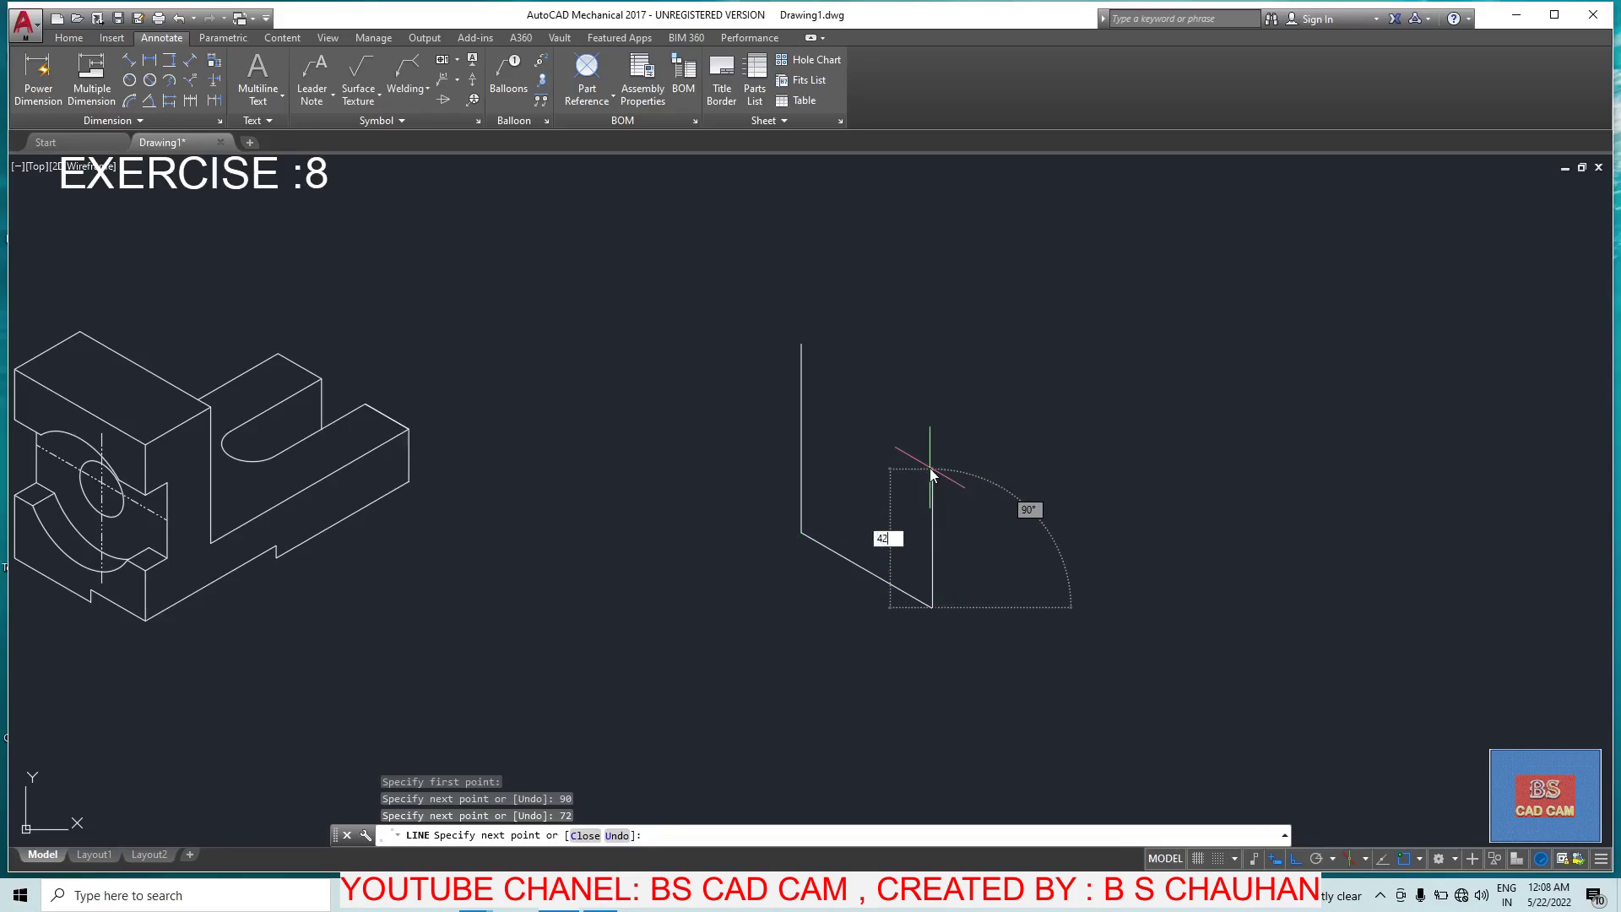
key("Return")
scroll(789, 440, "up", 5)
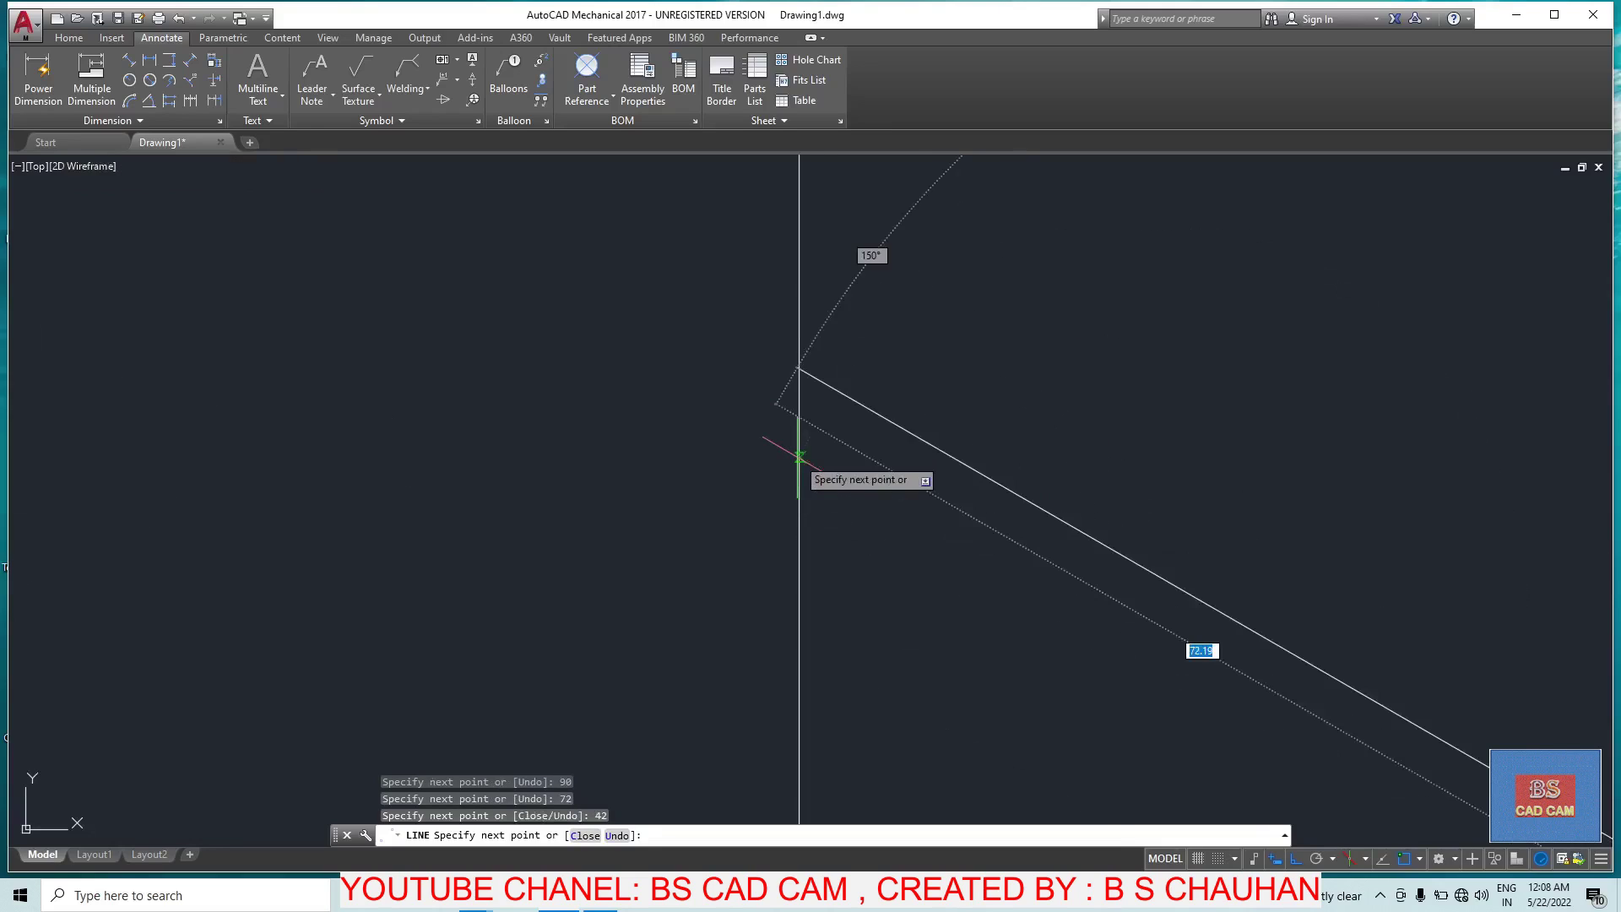
key("F5")
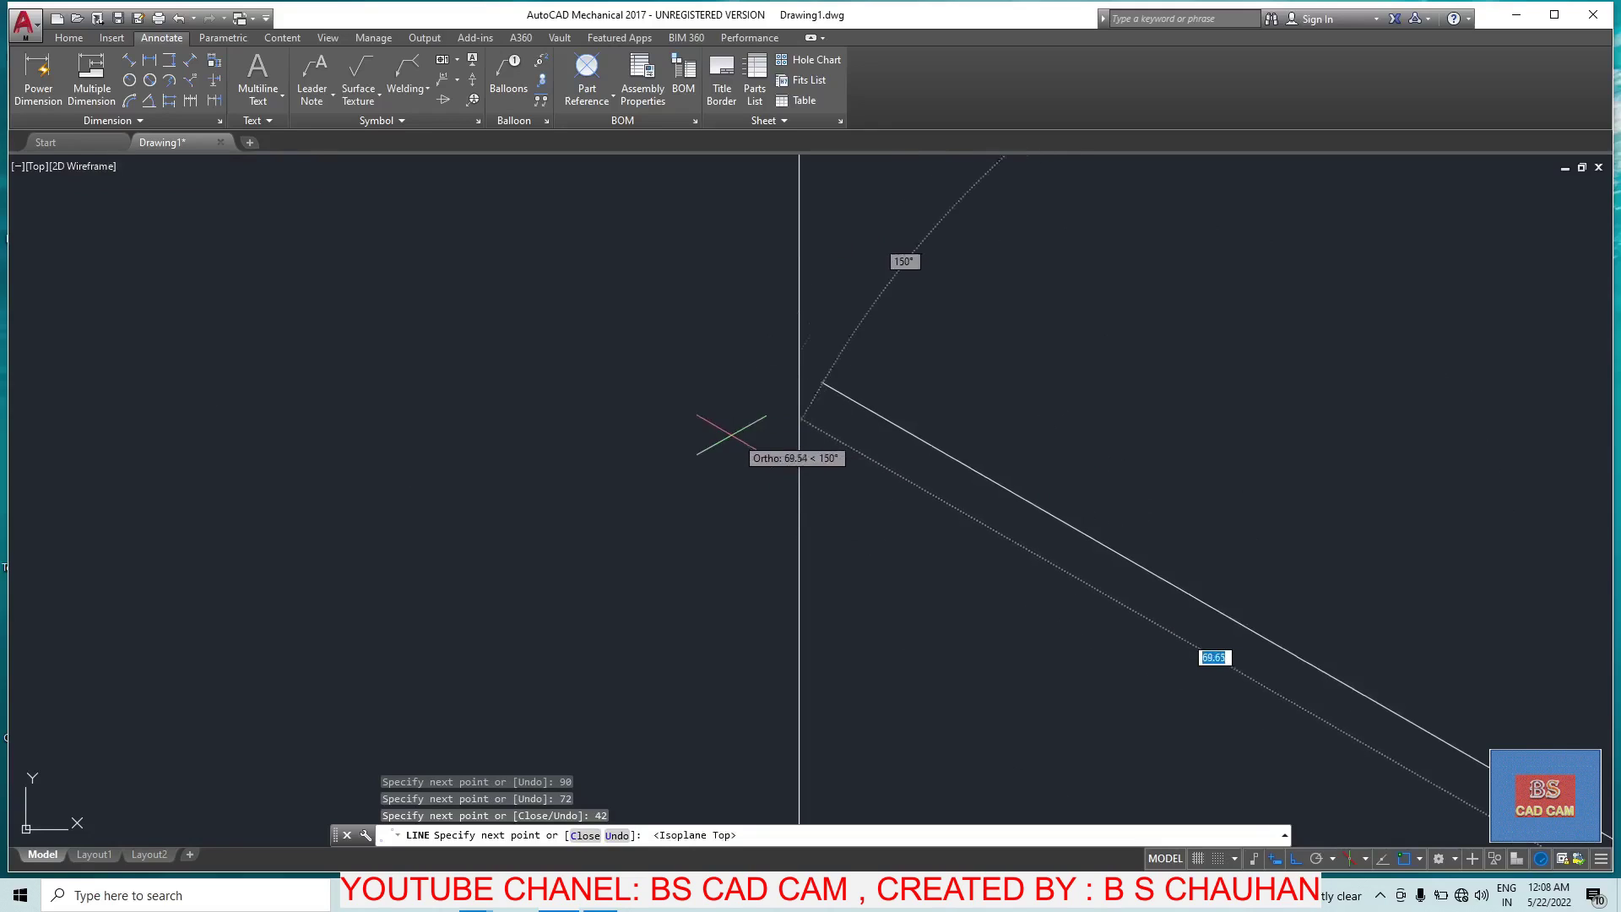
key("Escape")
scroll(661, 362, "down", 5)
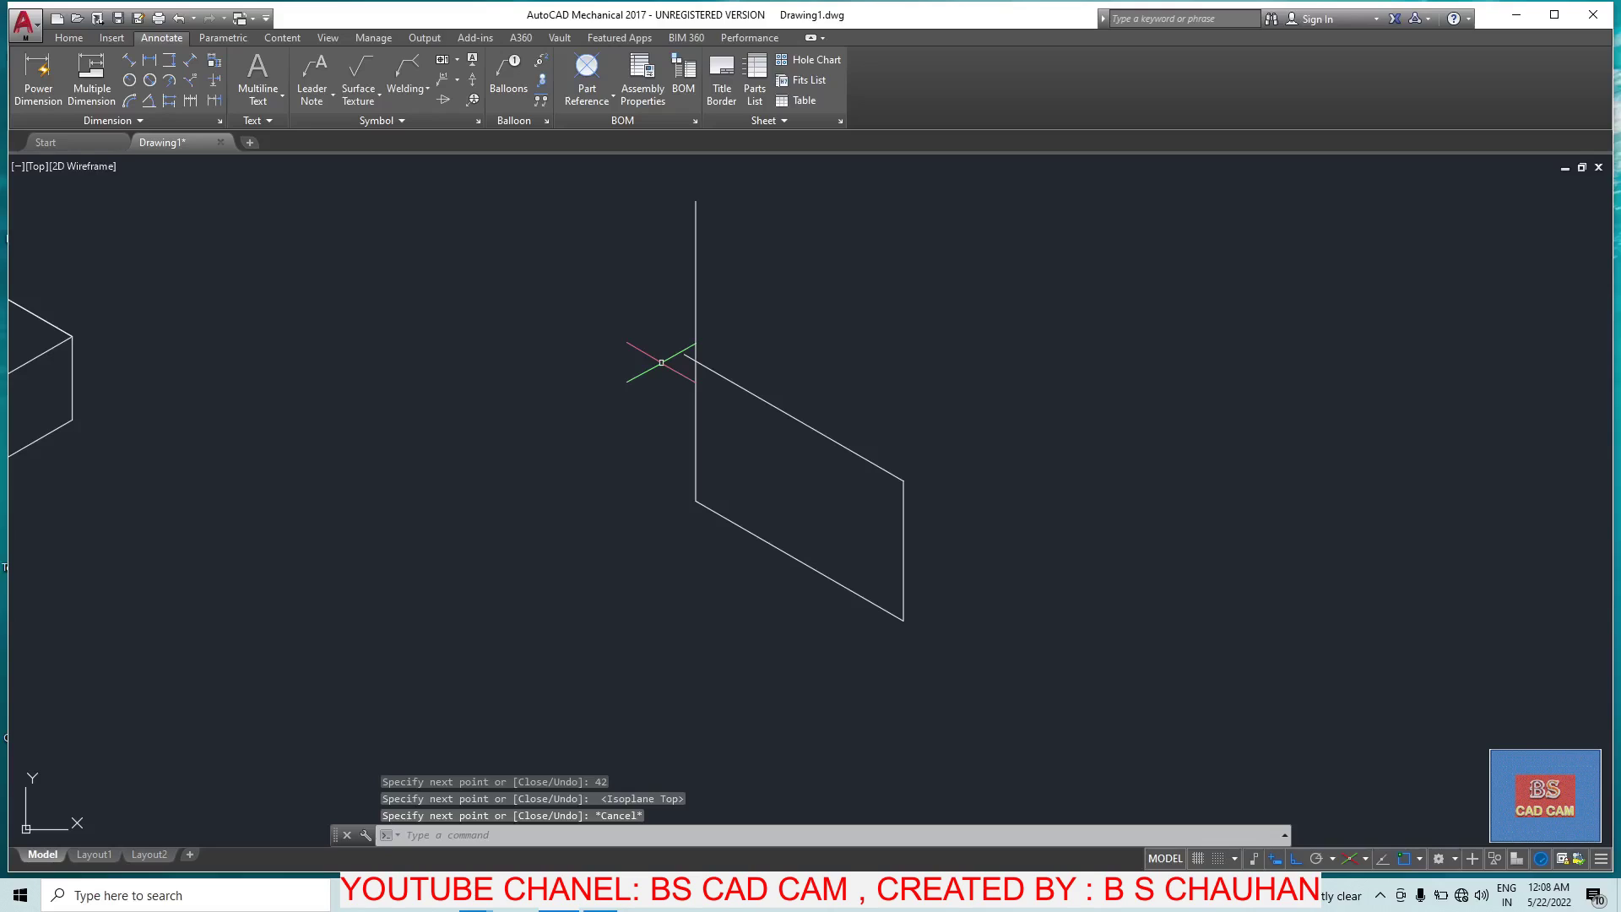
type("L")
Step: Close the face with a 72-unit top slanted edge and a right edge down to the outline
key("Return")
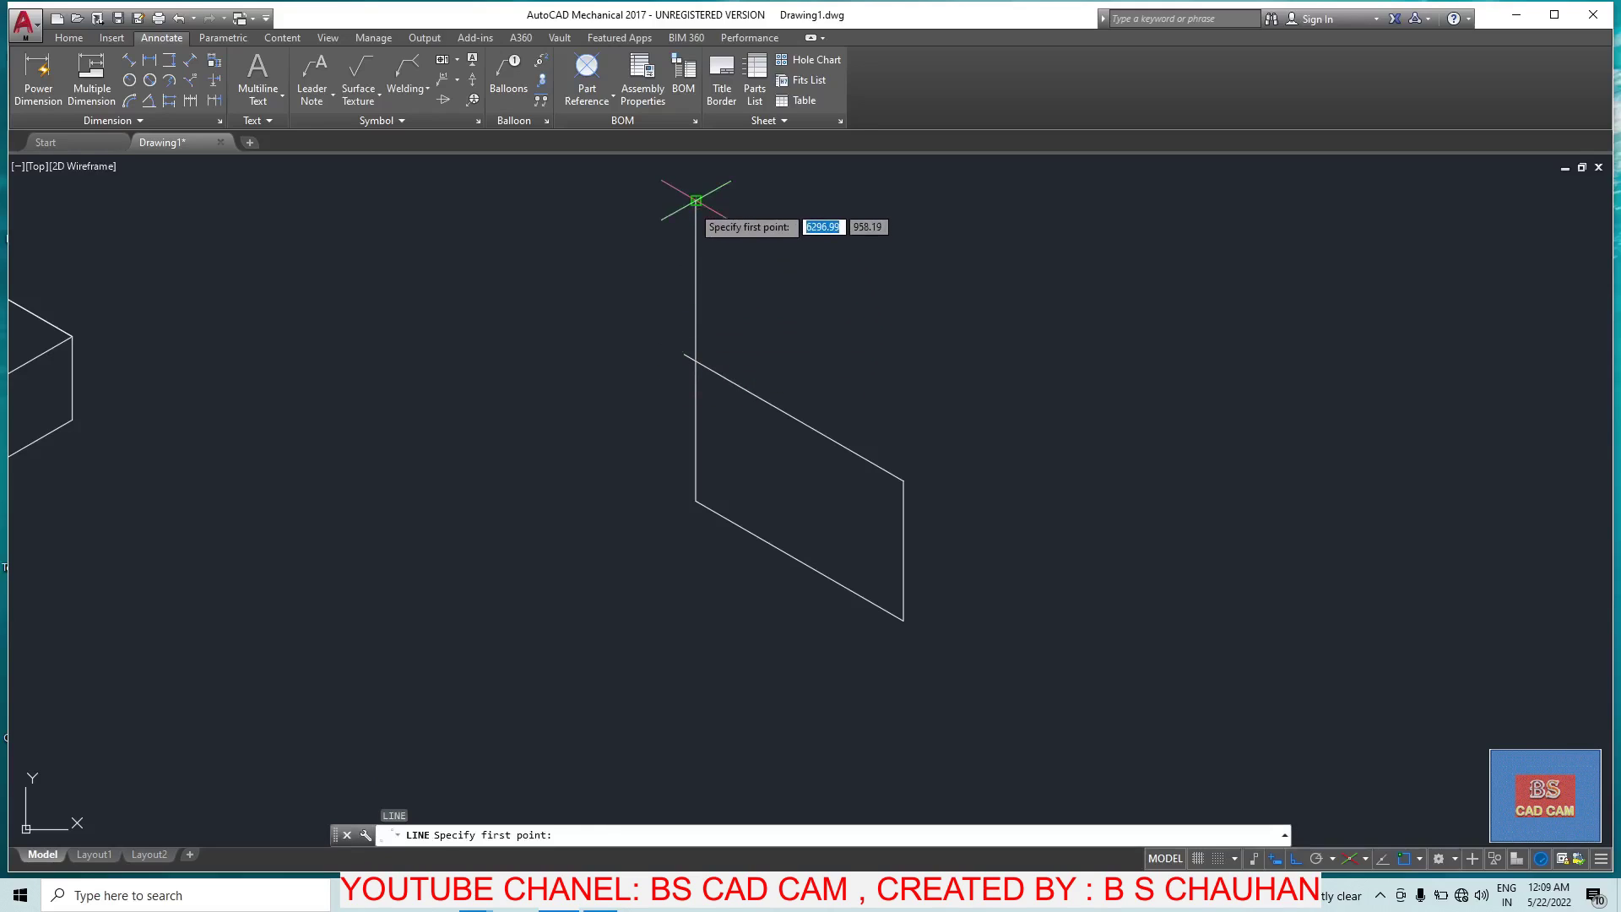
left_click(696, 201)
type("72")
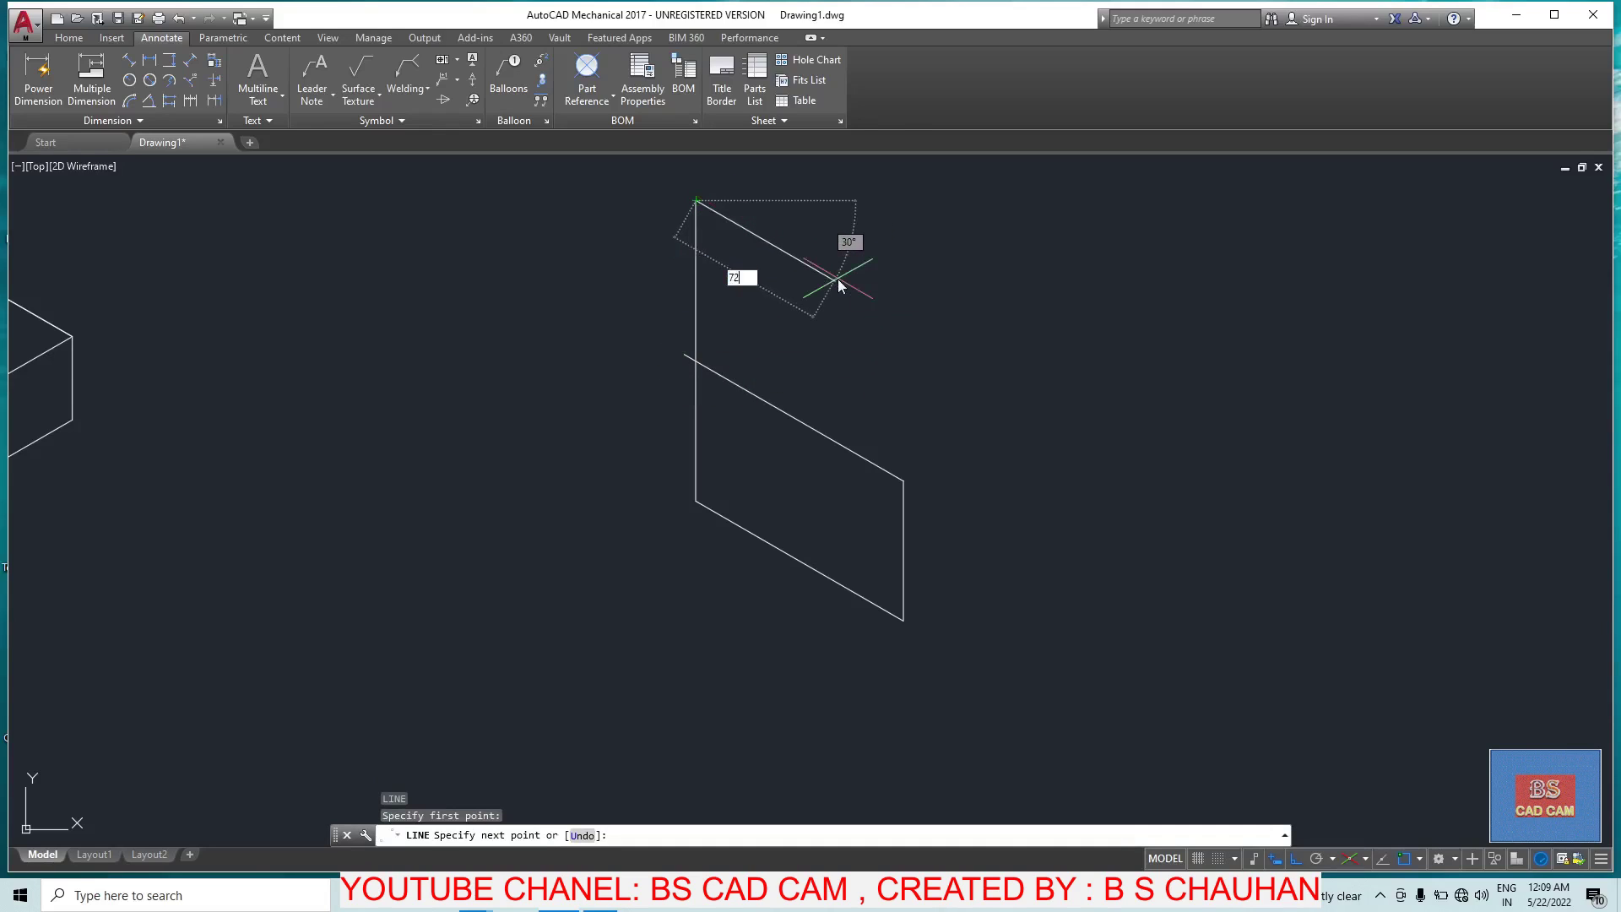
key("Return")
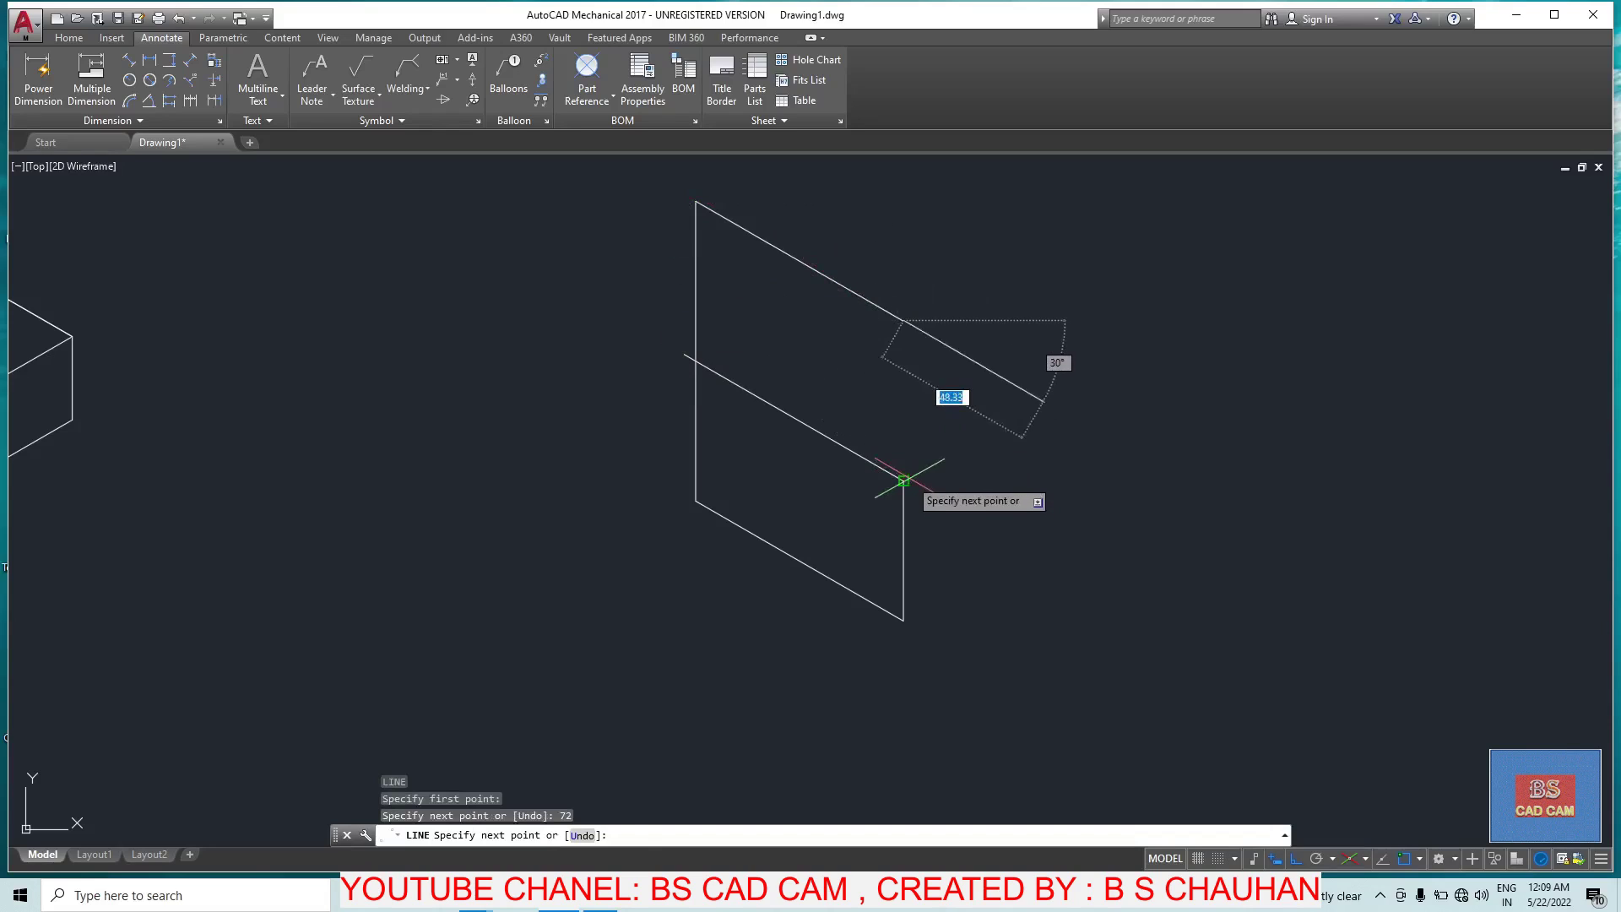
left_click(903, 481)
key("Escape")
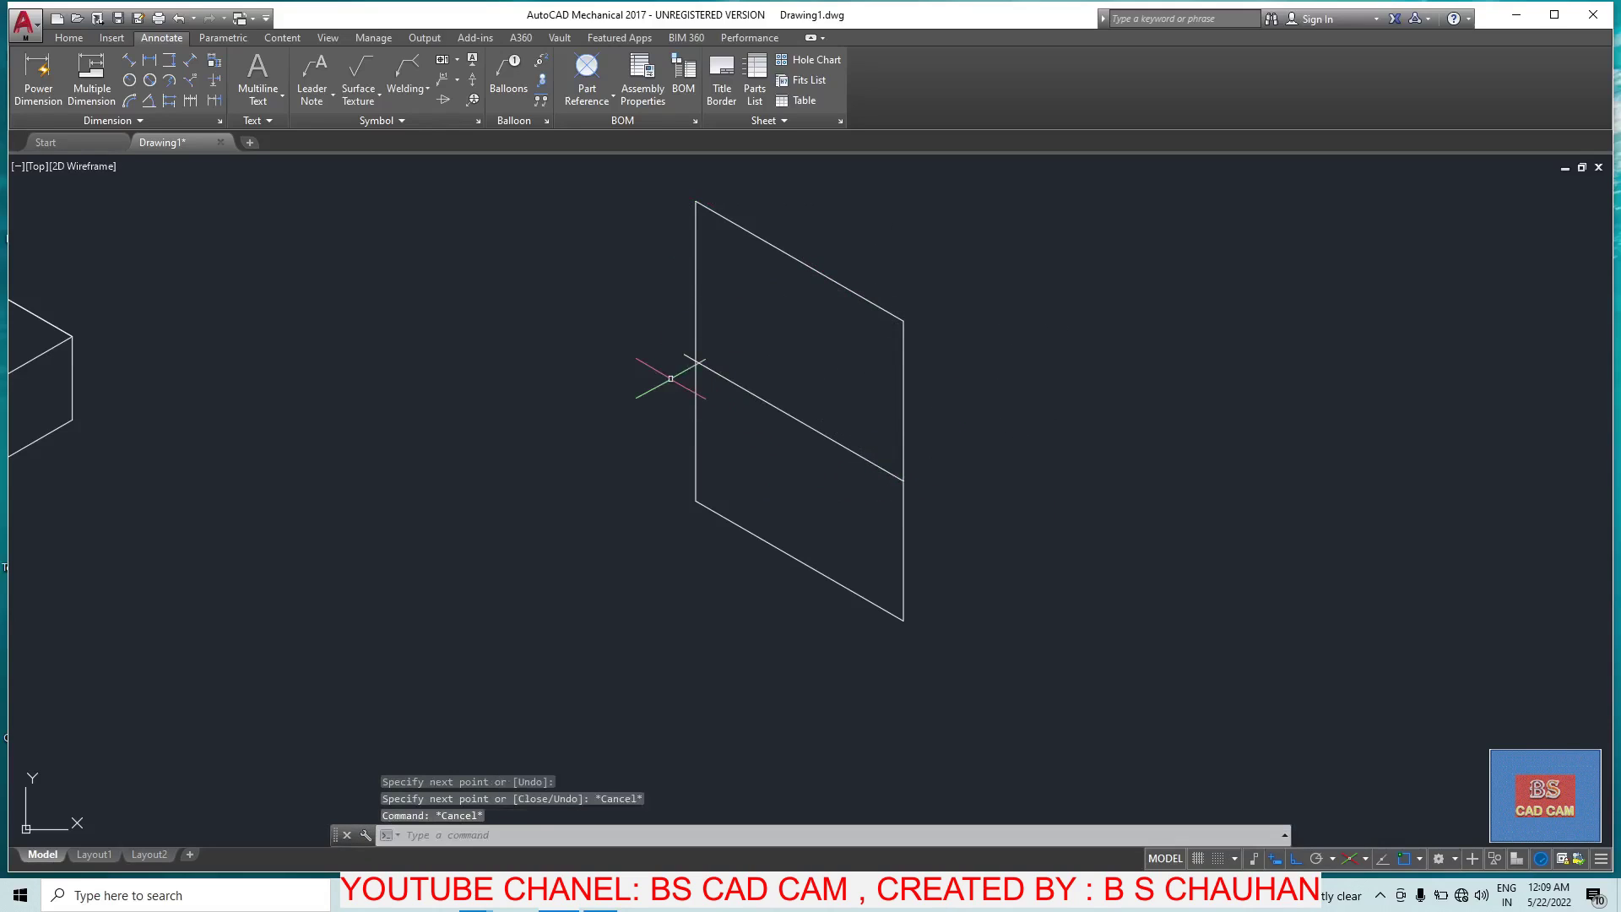
Step: Trim the overshooting line of the new face
type("r")
key("Return")
key("Return")
scroll(667, 355, "up", 4)
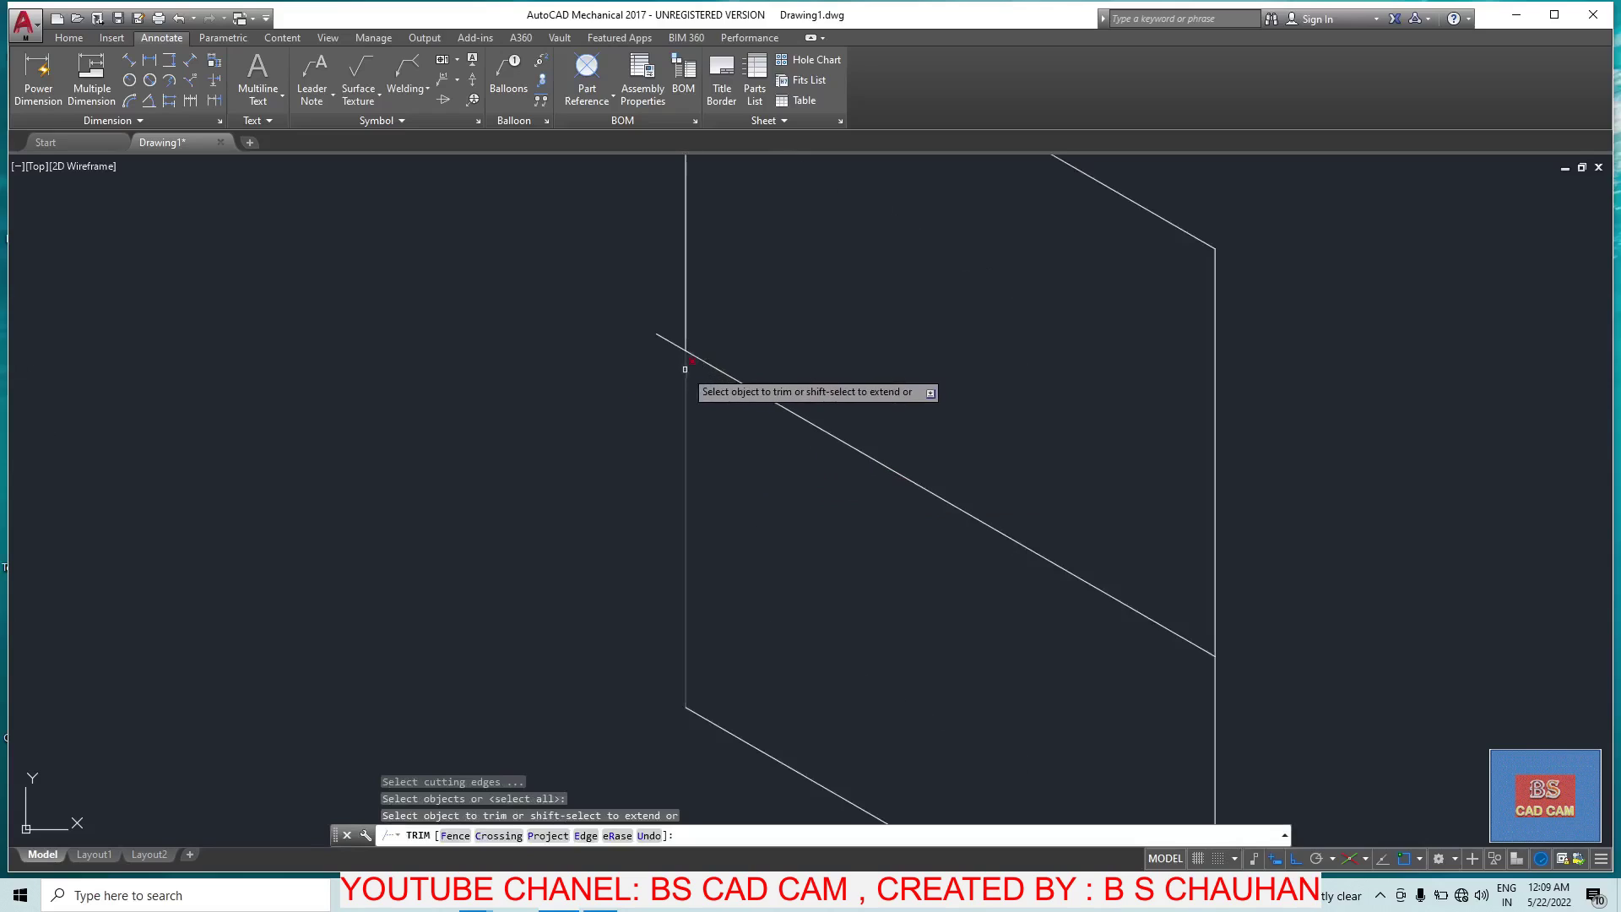
key("Escape")
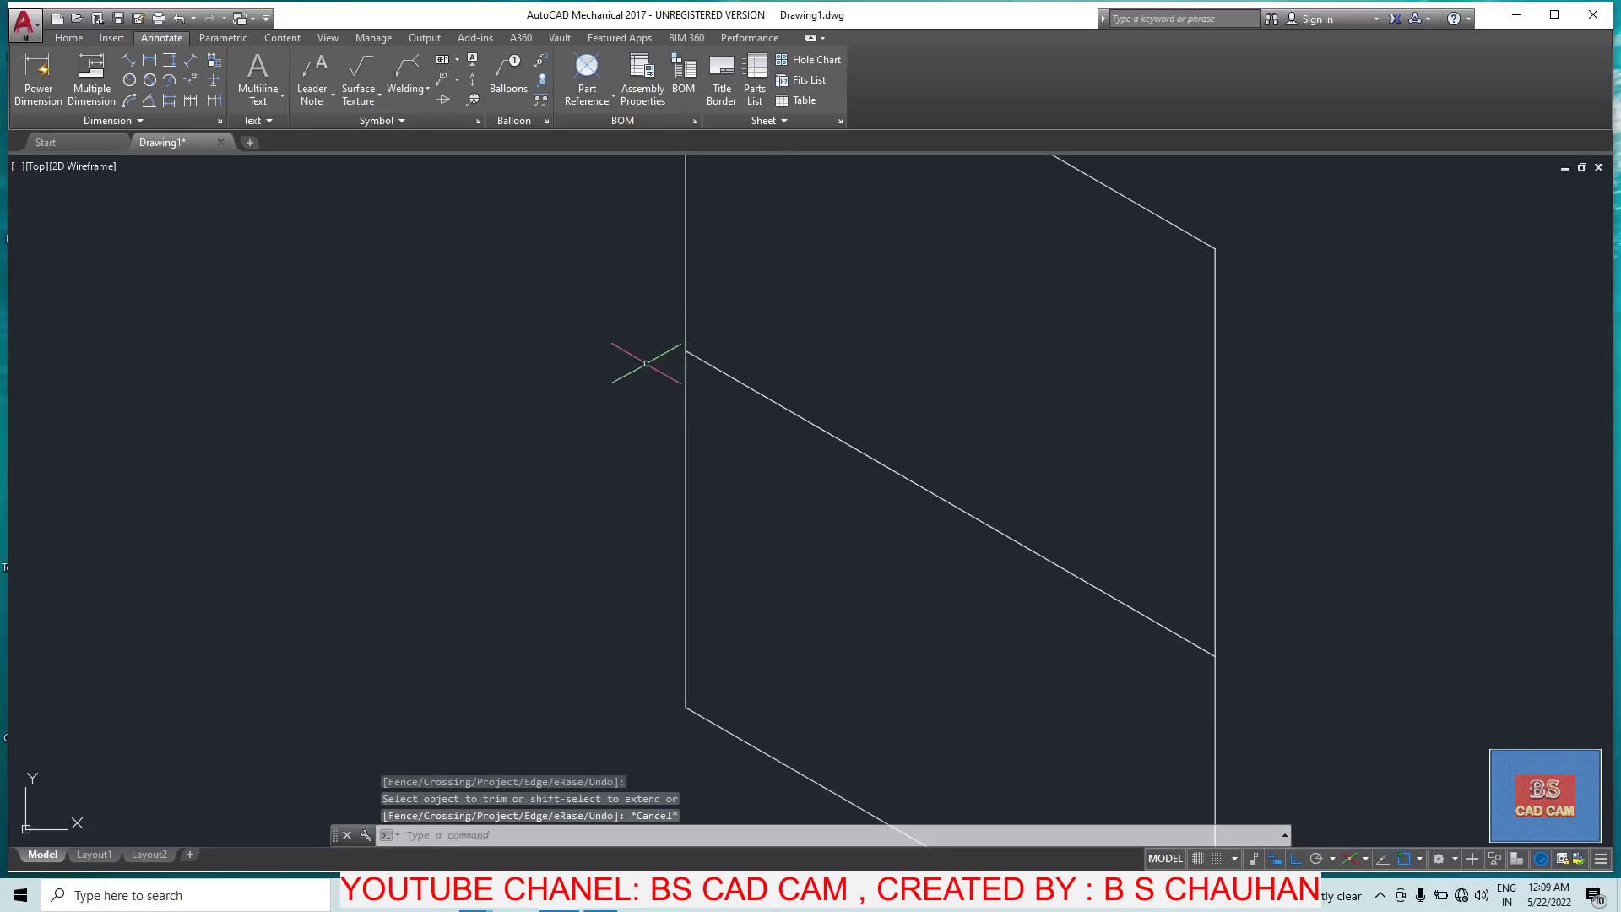
type("El")
key("Return")
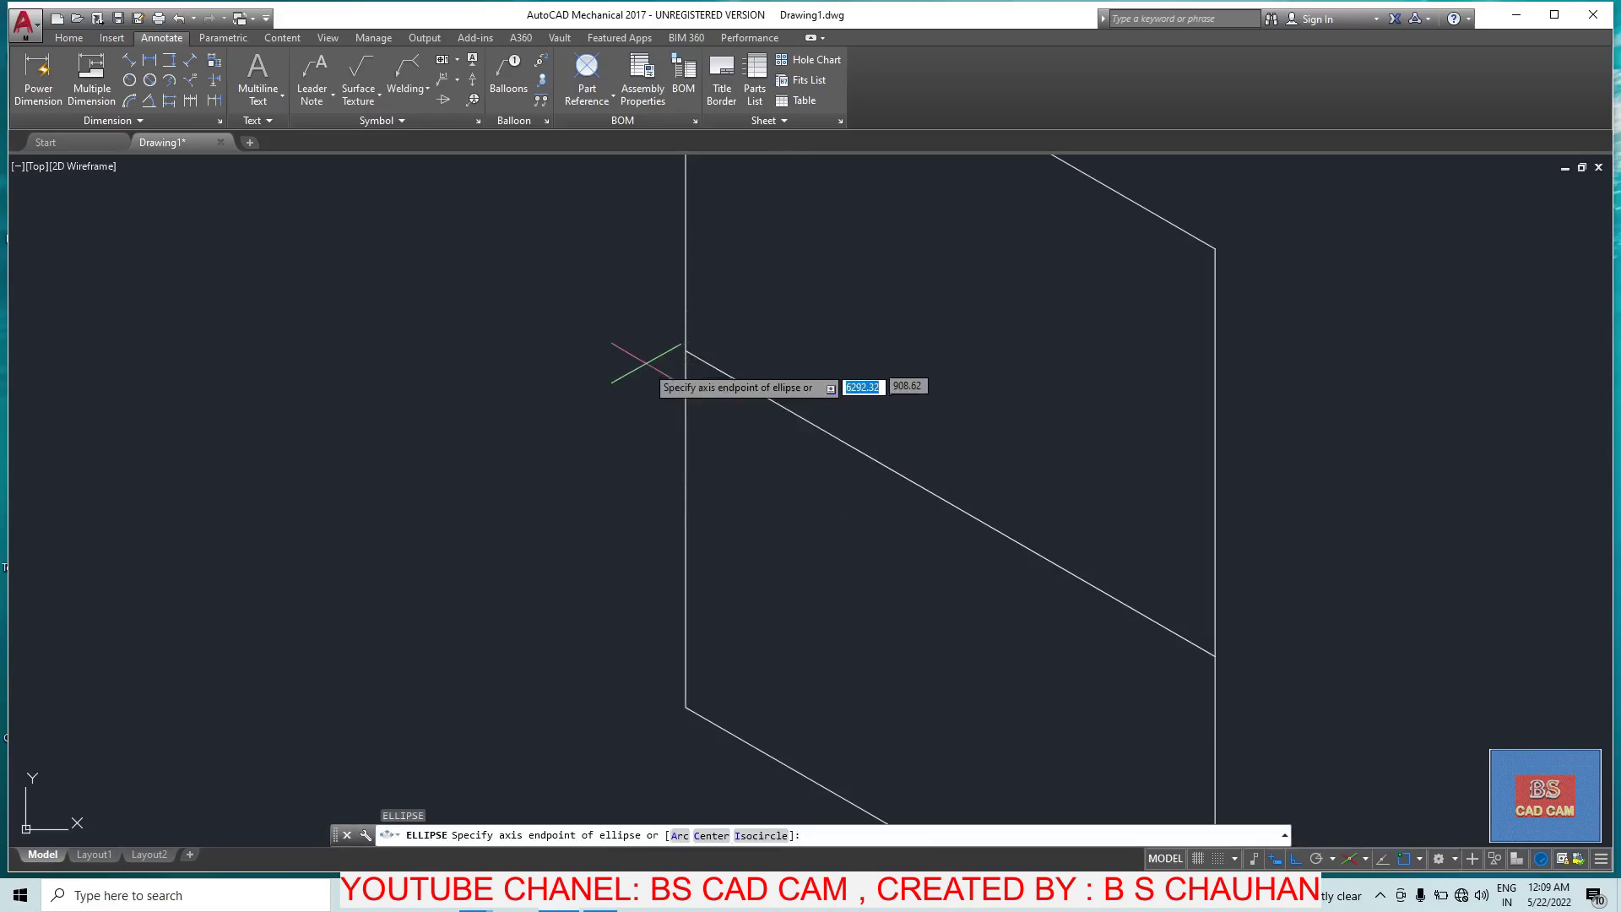
Step: Draw a radius-30 isocircle on the Left isoplane, centred on the face's diagonal line
type("i")
key("Return")
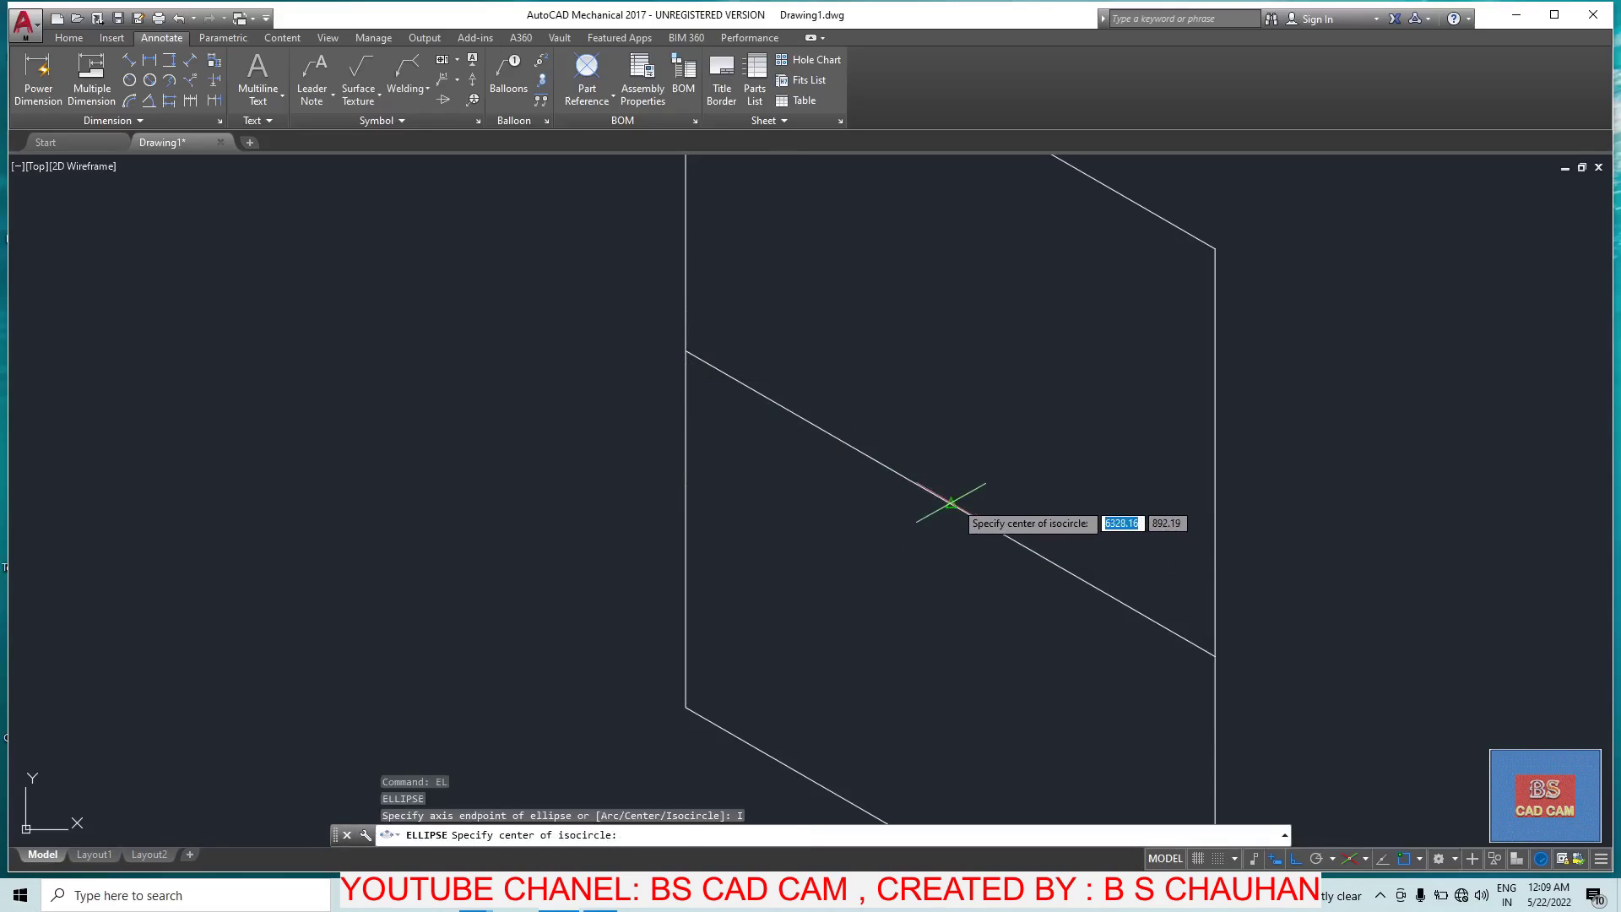
left_click(951, 504)
key("F5")
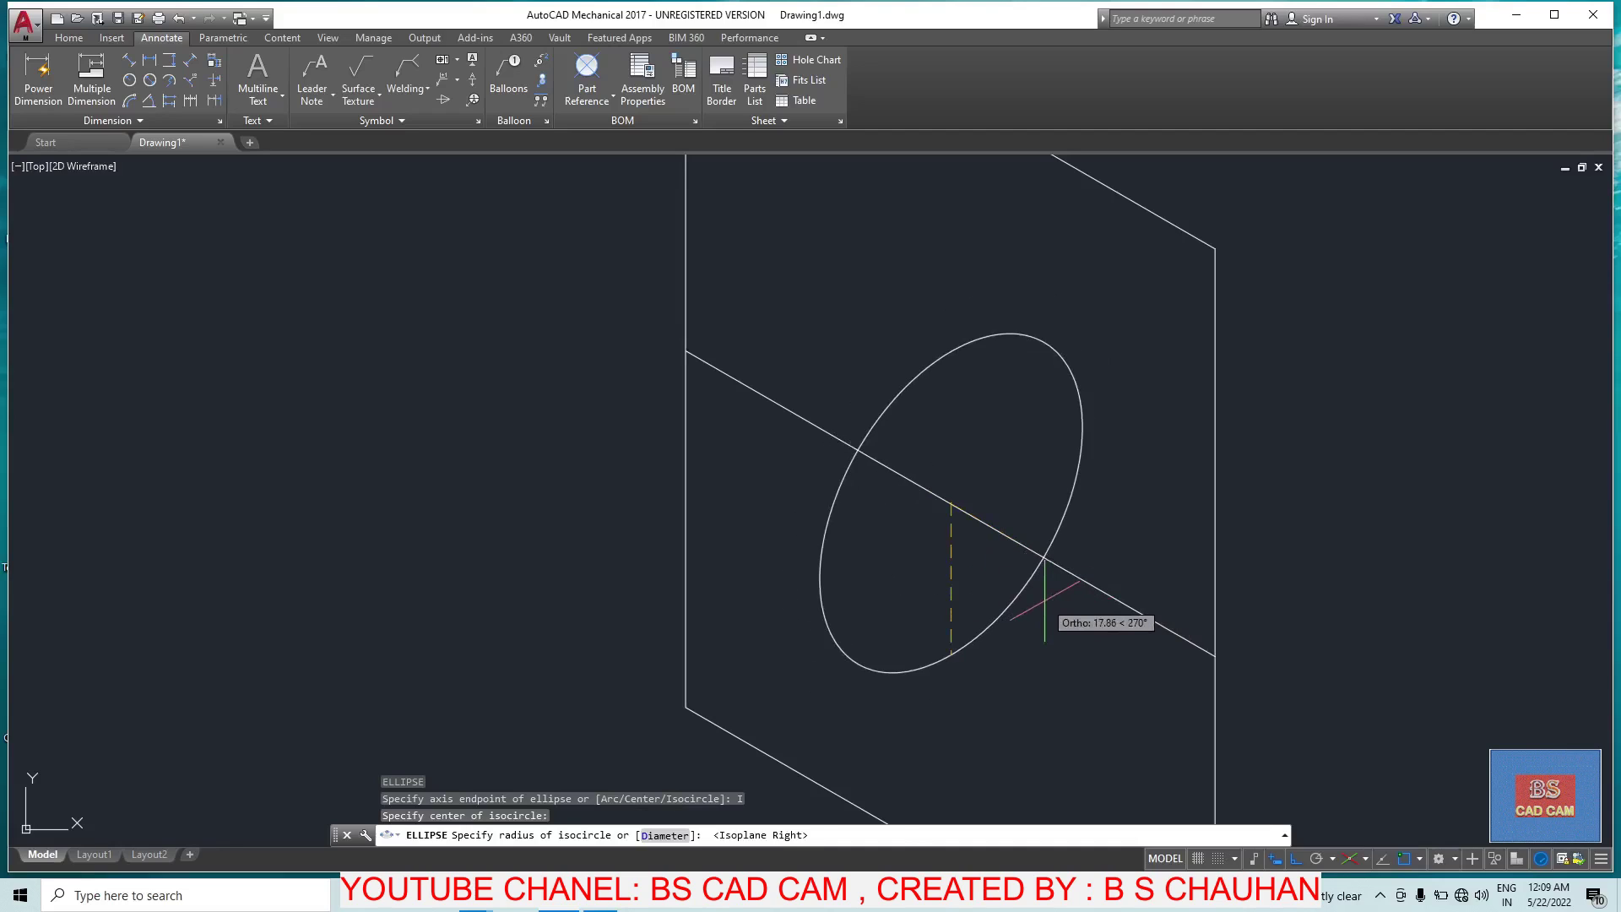
key("F5")
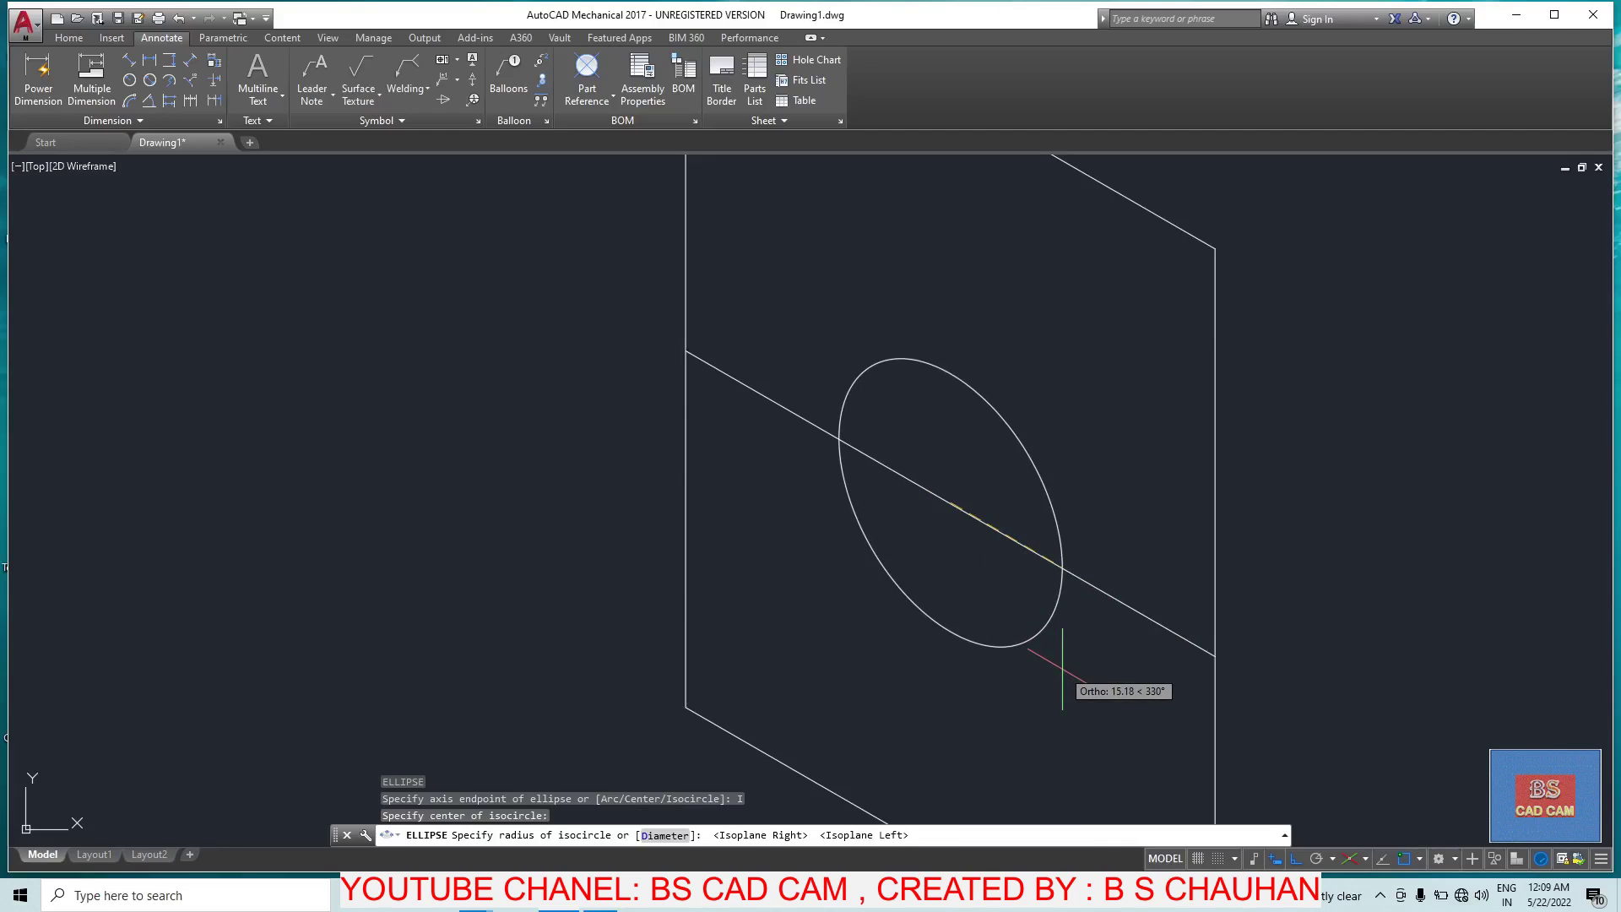
type("30")
key("Return")
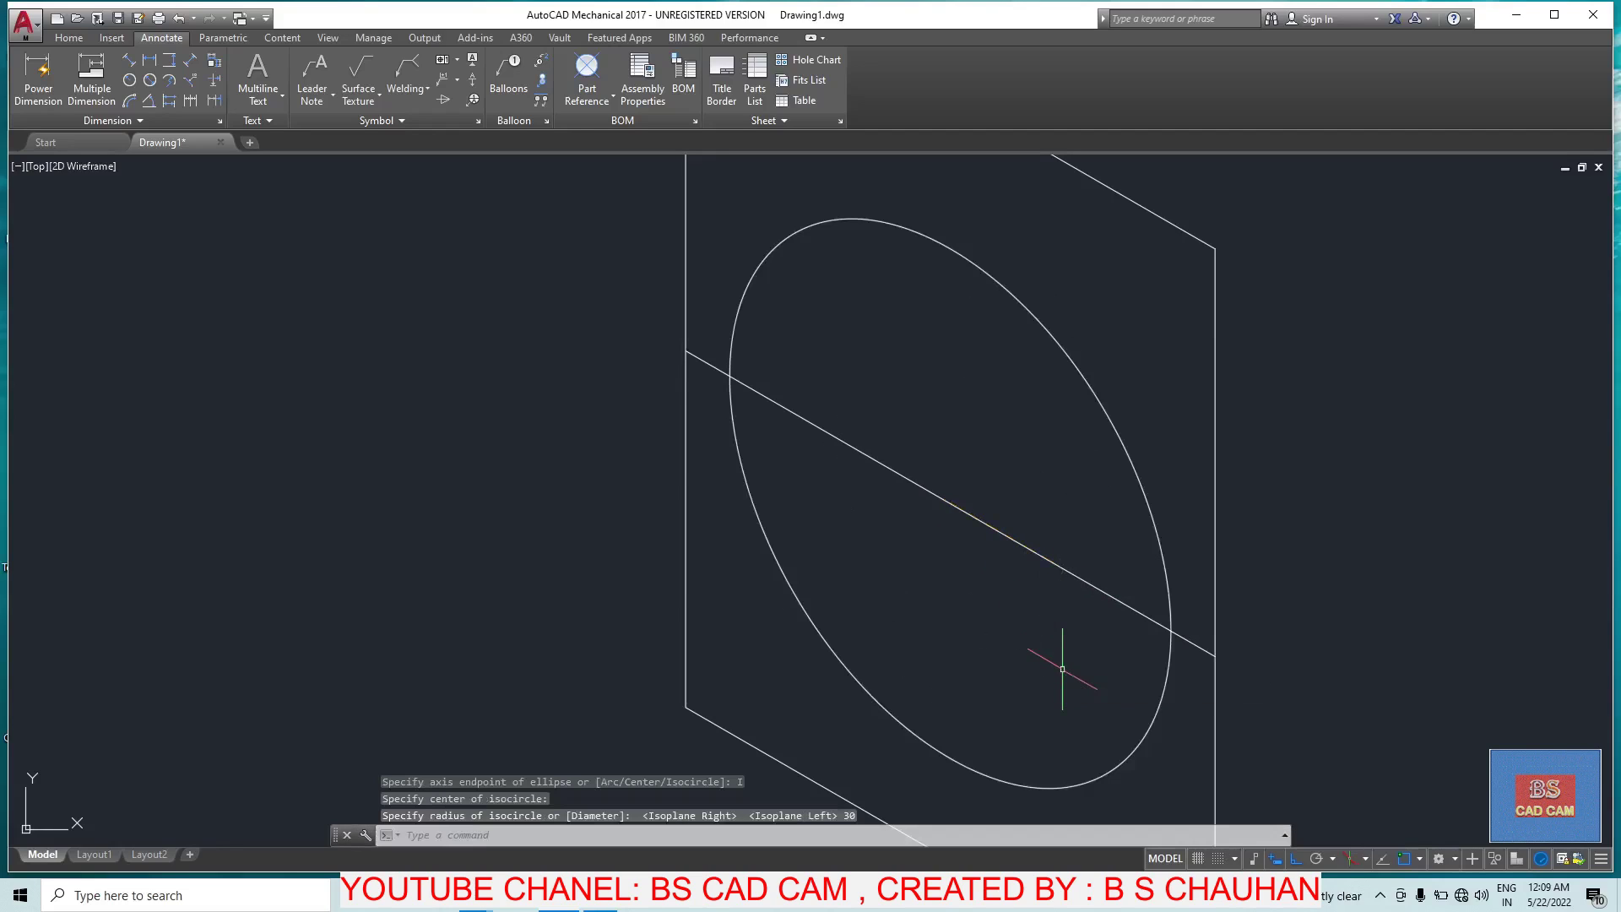
scroll(712, 480, "down", 1)
scroll(785, 513, "down", 1)
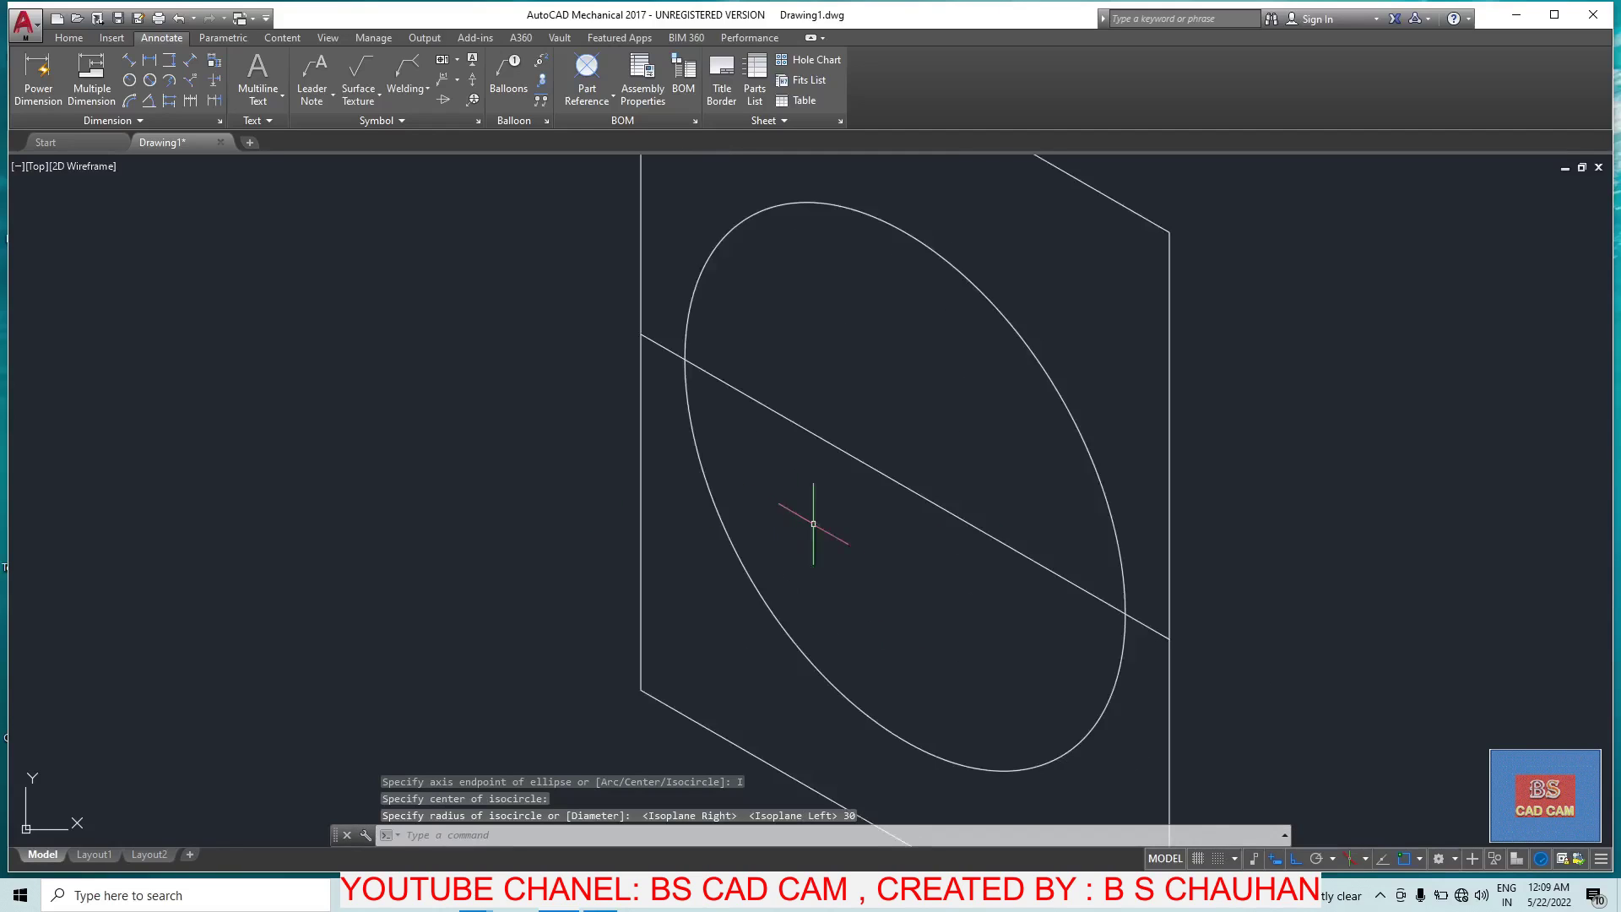
key("Escape")
scroll(846, 473, "down", 1)
scroll(912, 557, "up", 1)
scroll(996, 489, "up", 1)
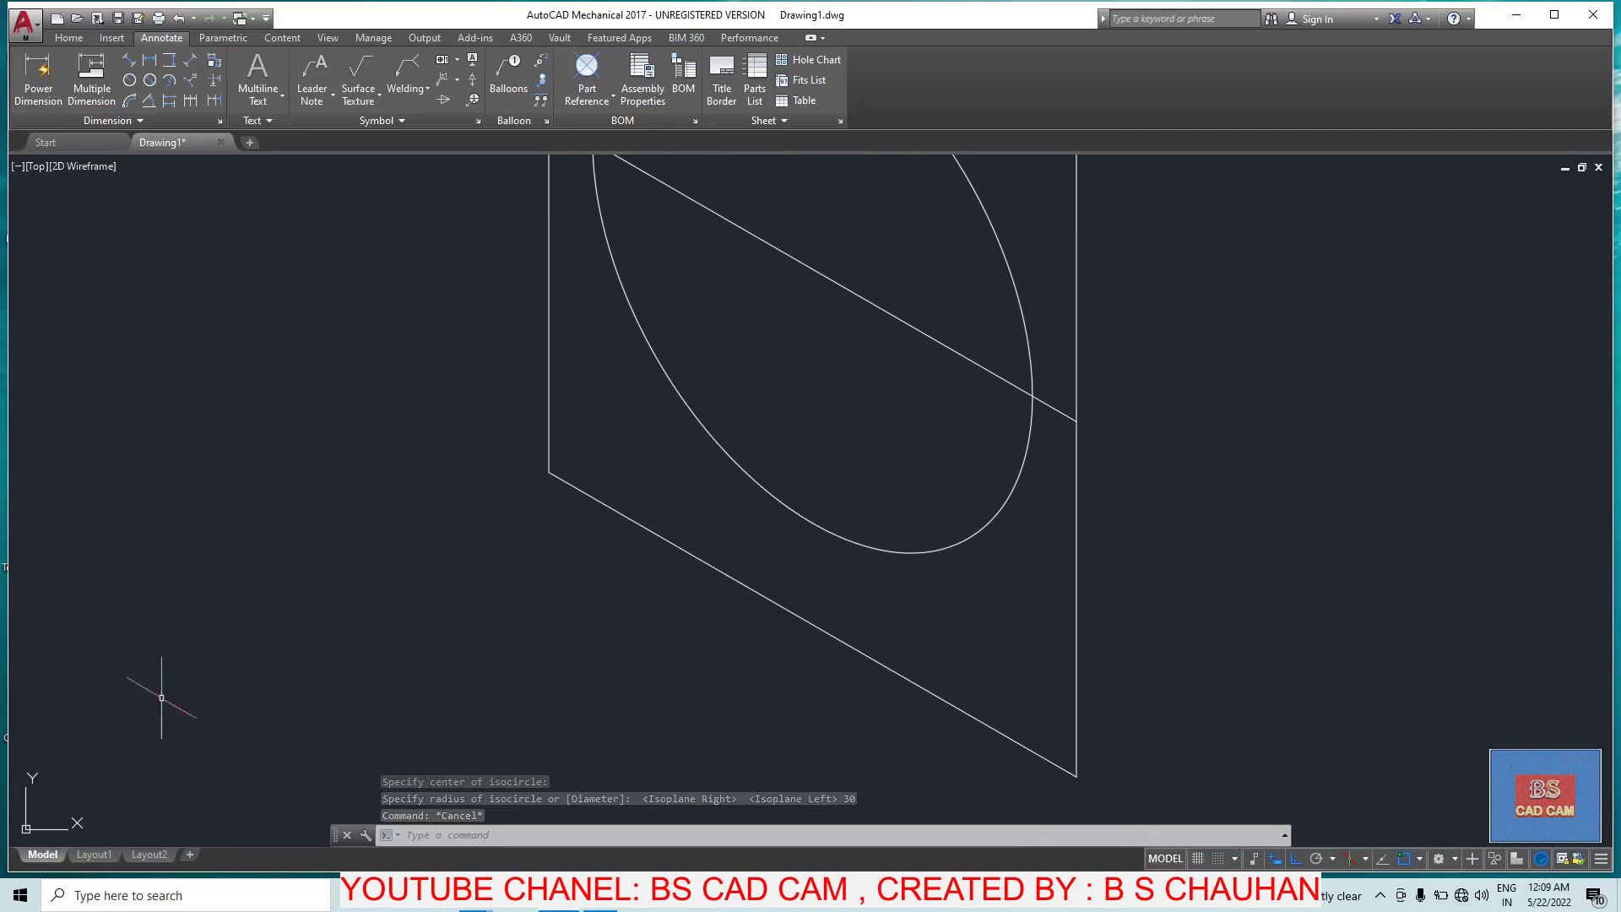
scroll(572, 489, "down", 2)
scroll(550, 434, "up", 1)
Step: Erase the face's left vertical edge, discarding an accidental ellipse
key("Escape")
left_click(558, 436)
left_click(508, 443)
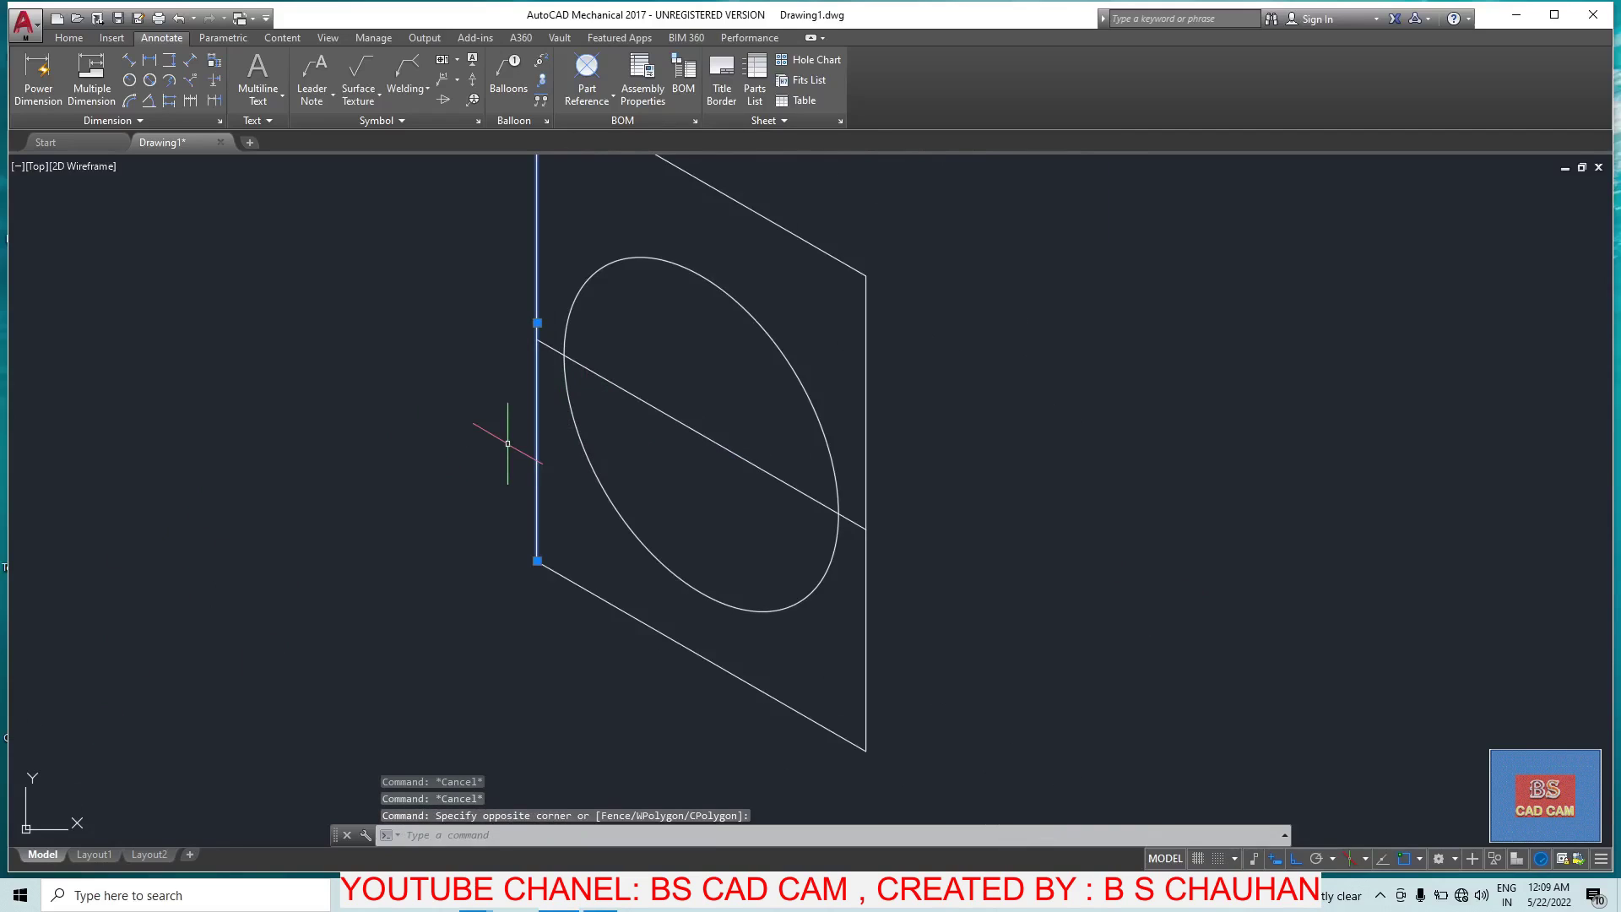
type("el")
key("Return")
left_click(619, 469)
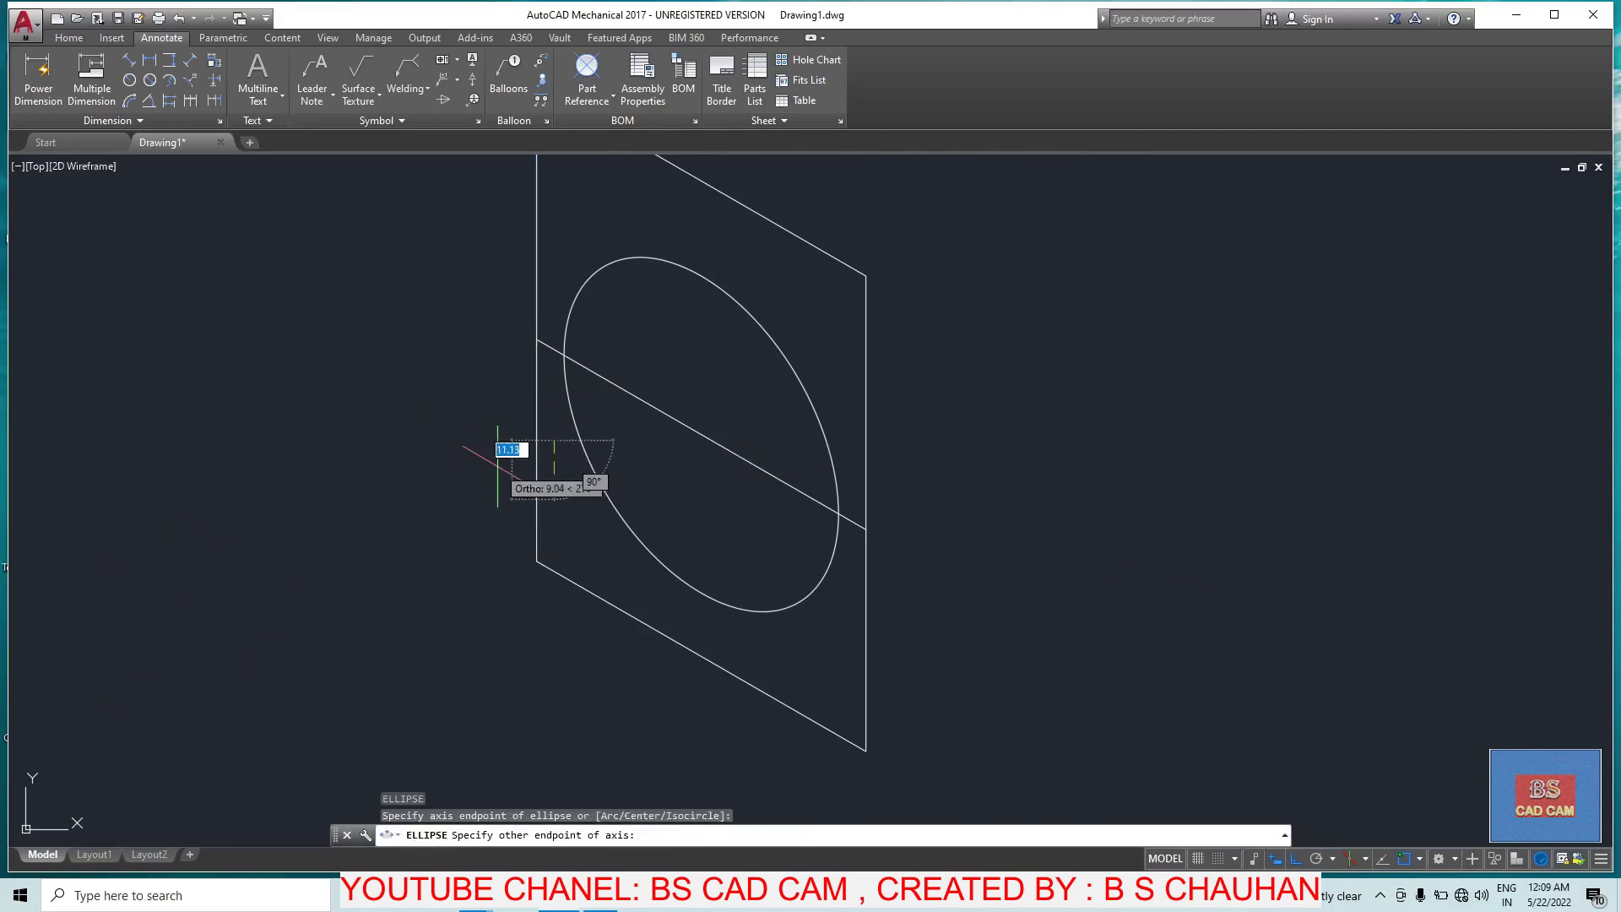
left_click(490, 469)
key("Escape")
key("Escape")
left_click(549, 460)
left_click(492, 469)
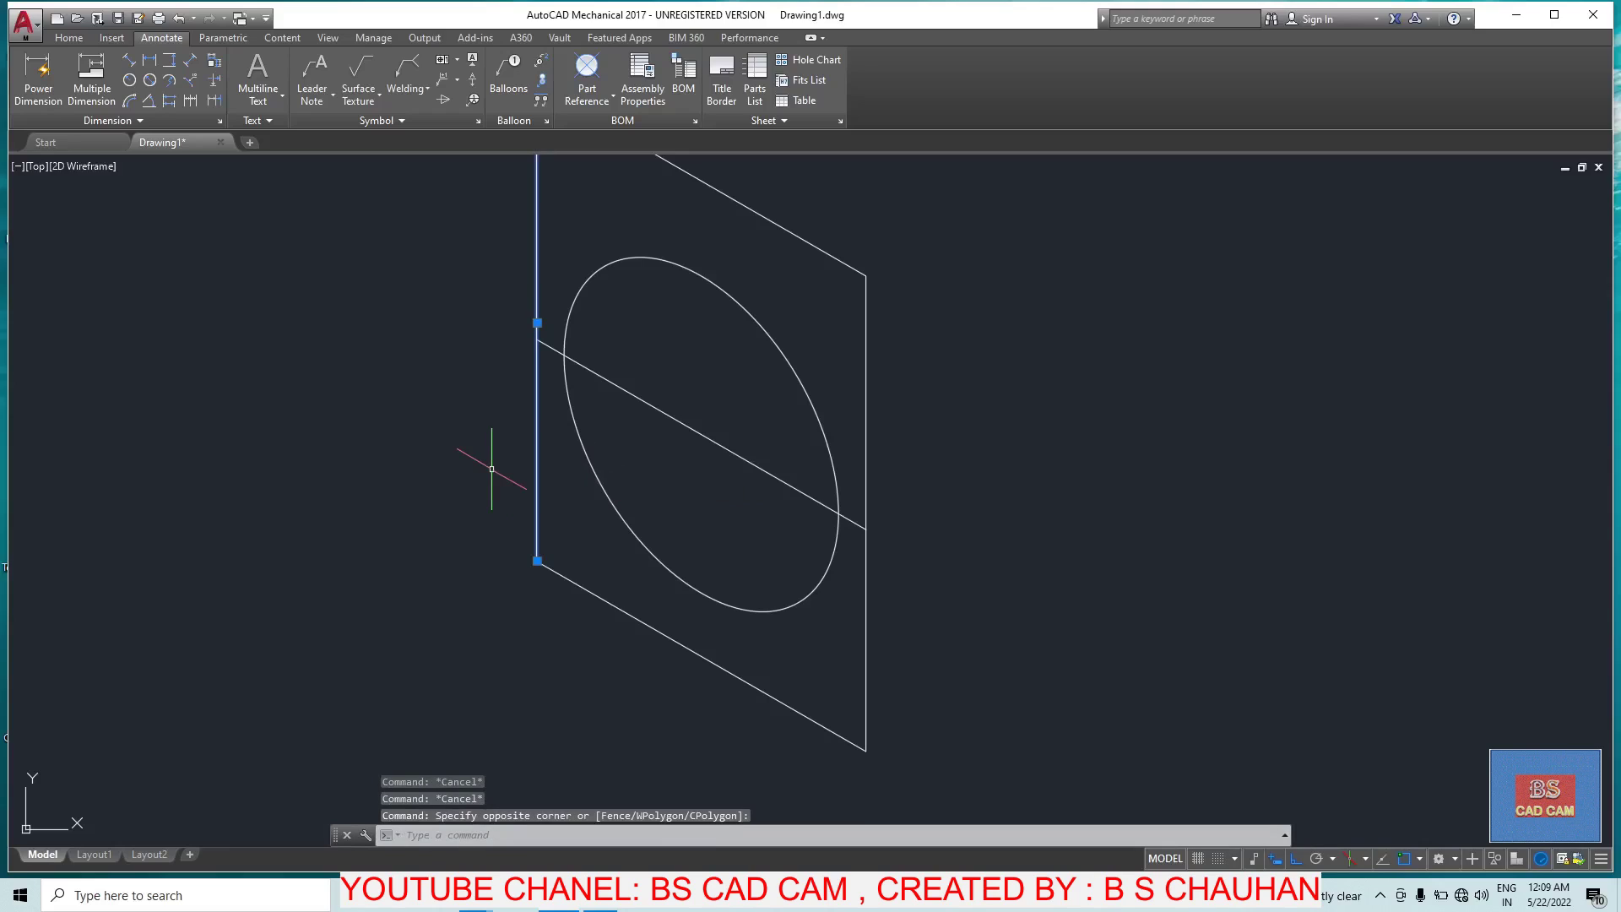
key("Delete")
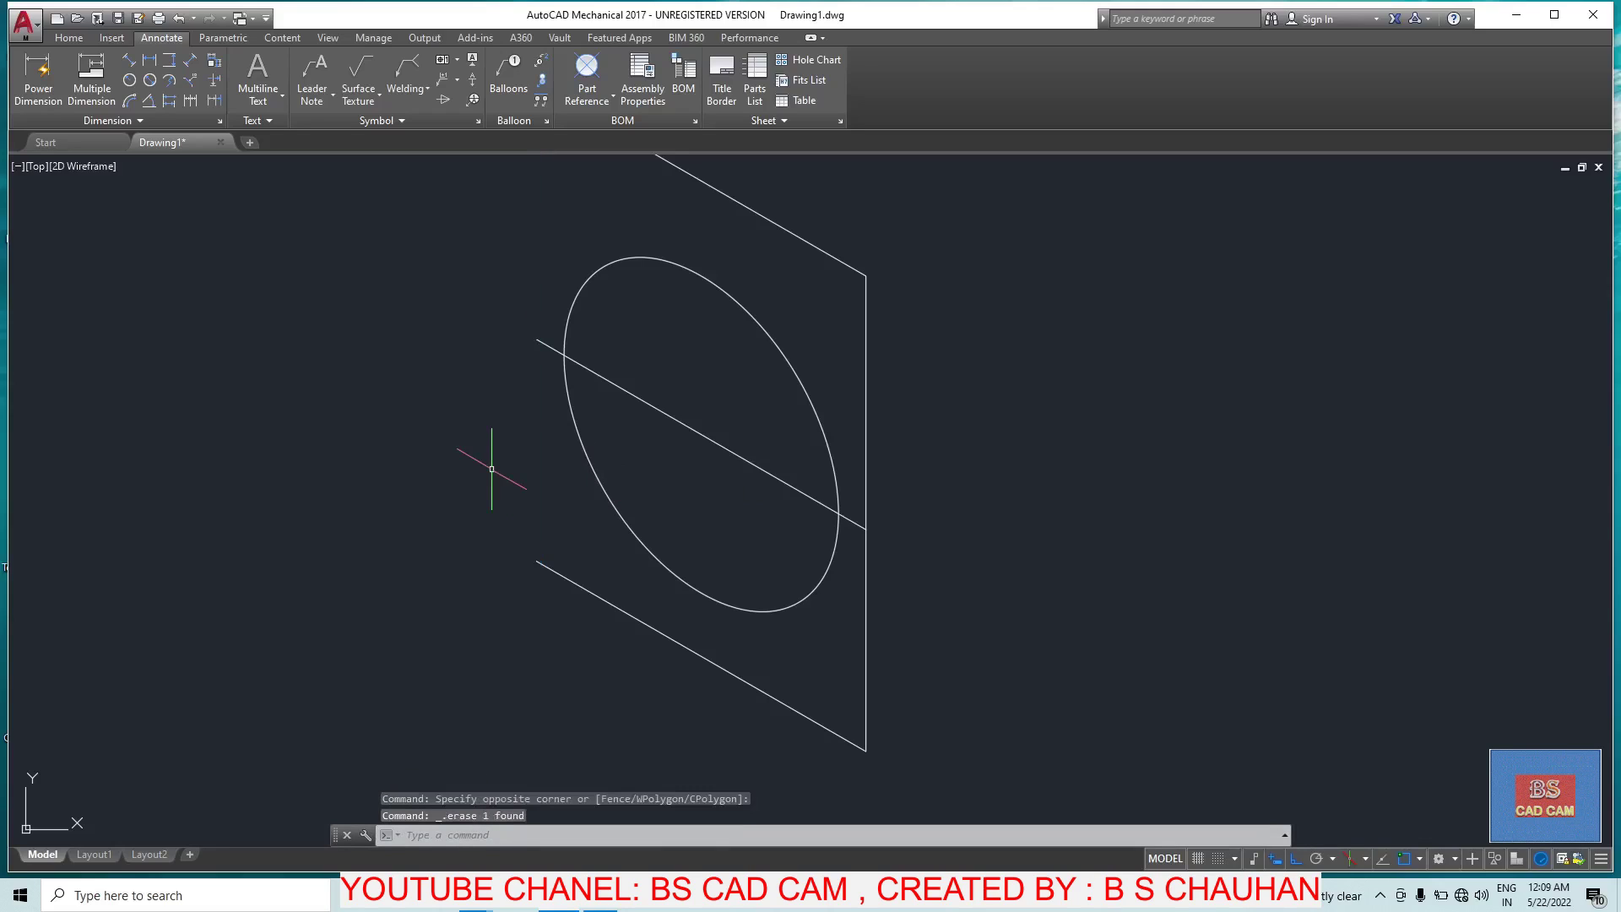
type("L")
Step: Draw a line 30 up from the lower-left corner, then diagonally to the right edge
key("Return")
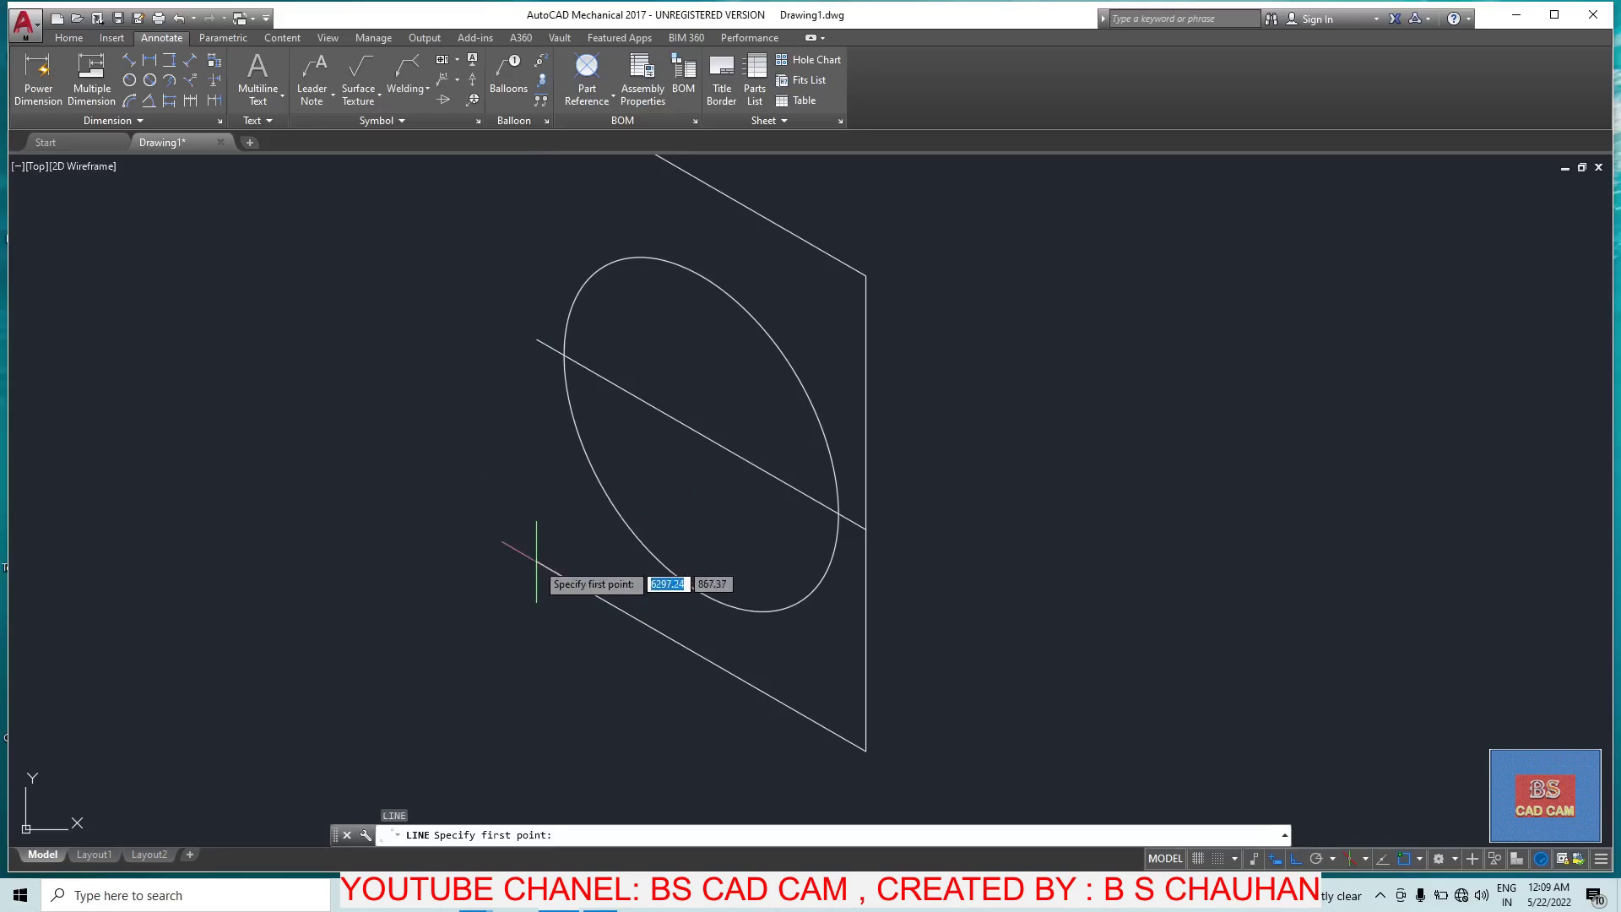
left_click(537, 561)
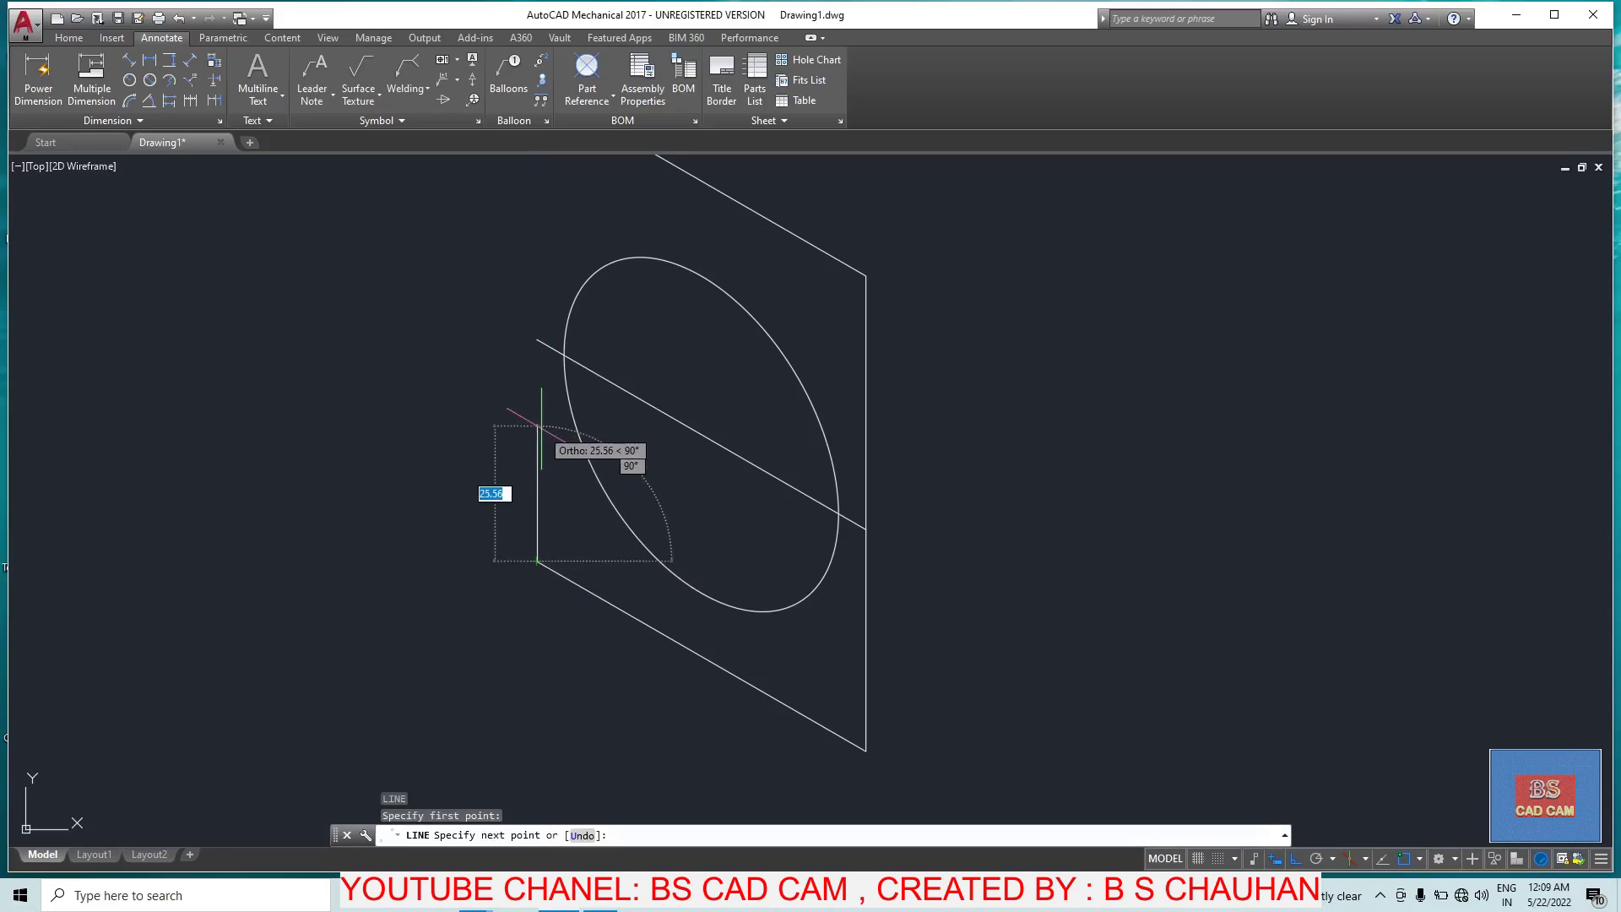
type("30")
key("Return")
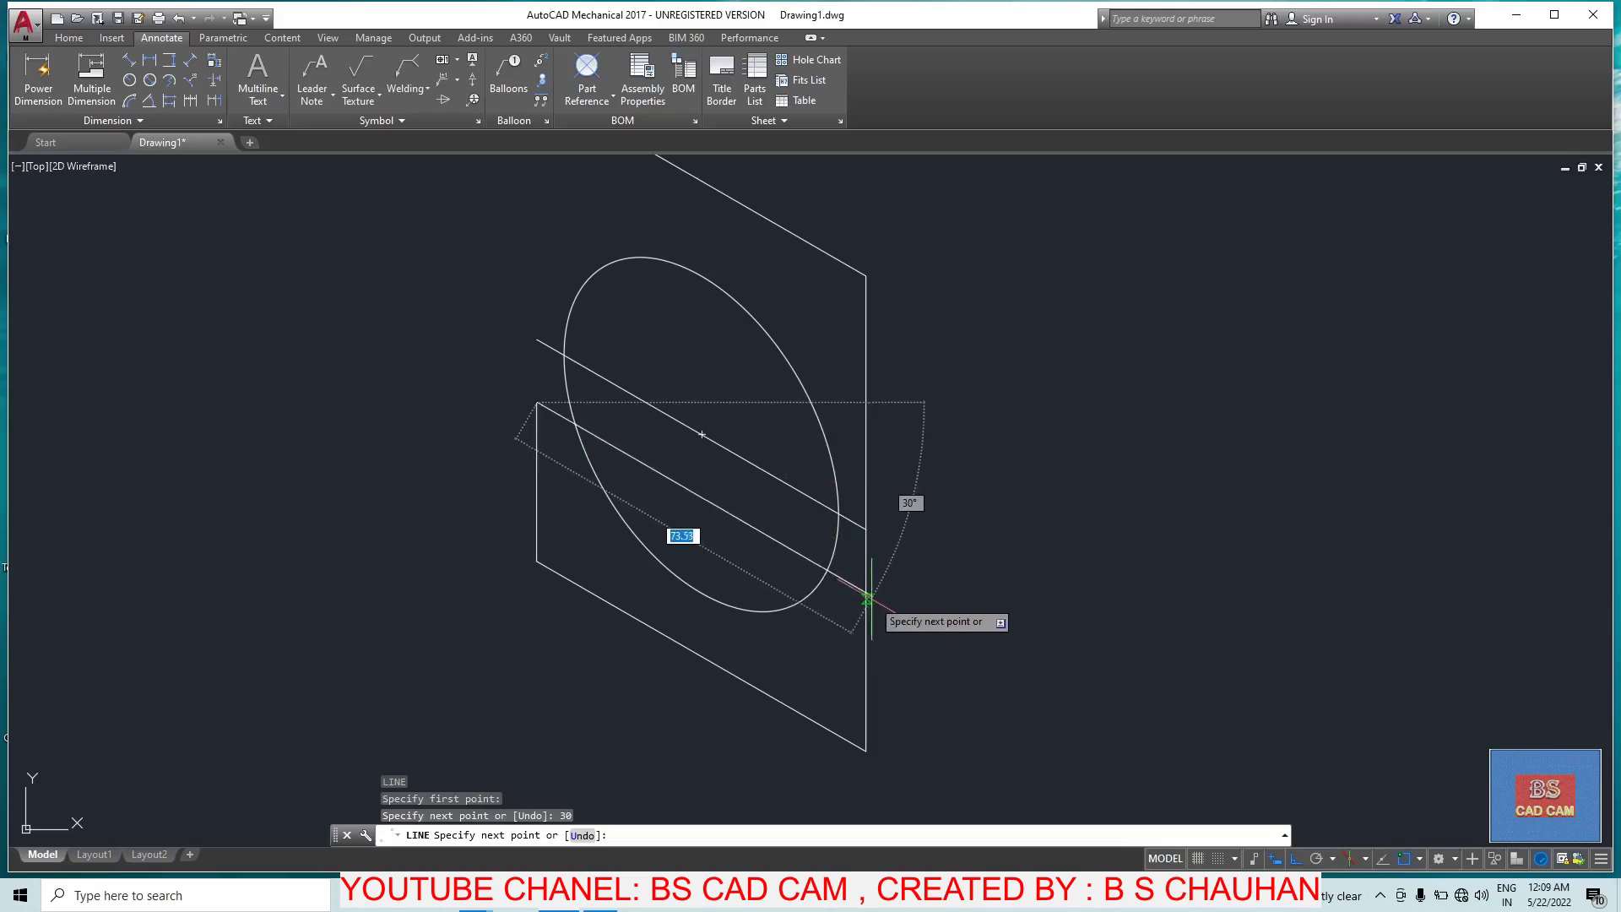
left_click(947, 638)
key("Escape")
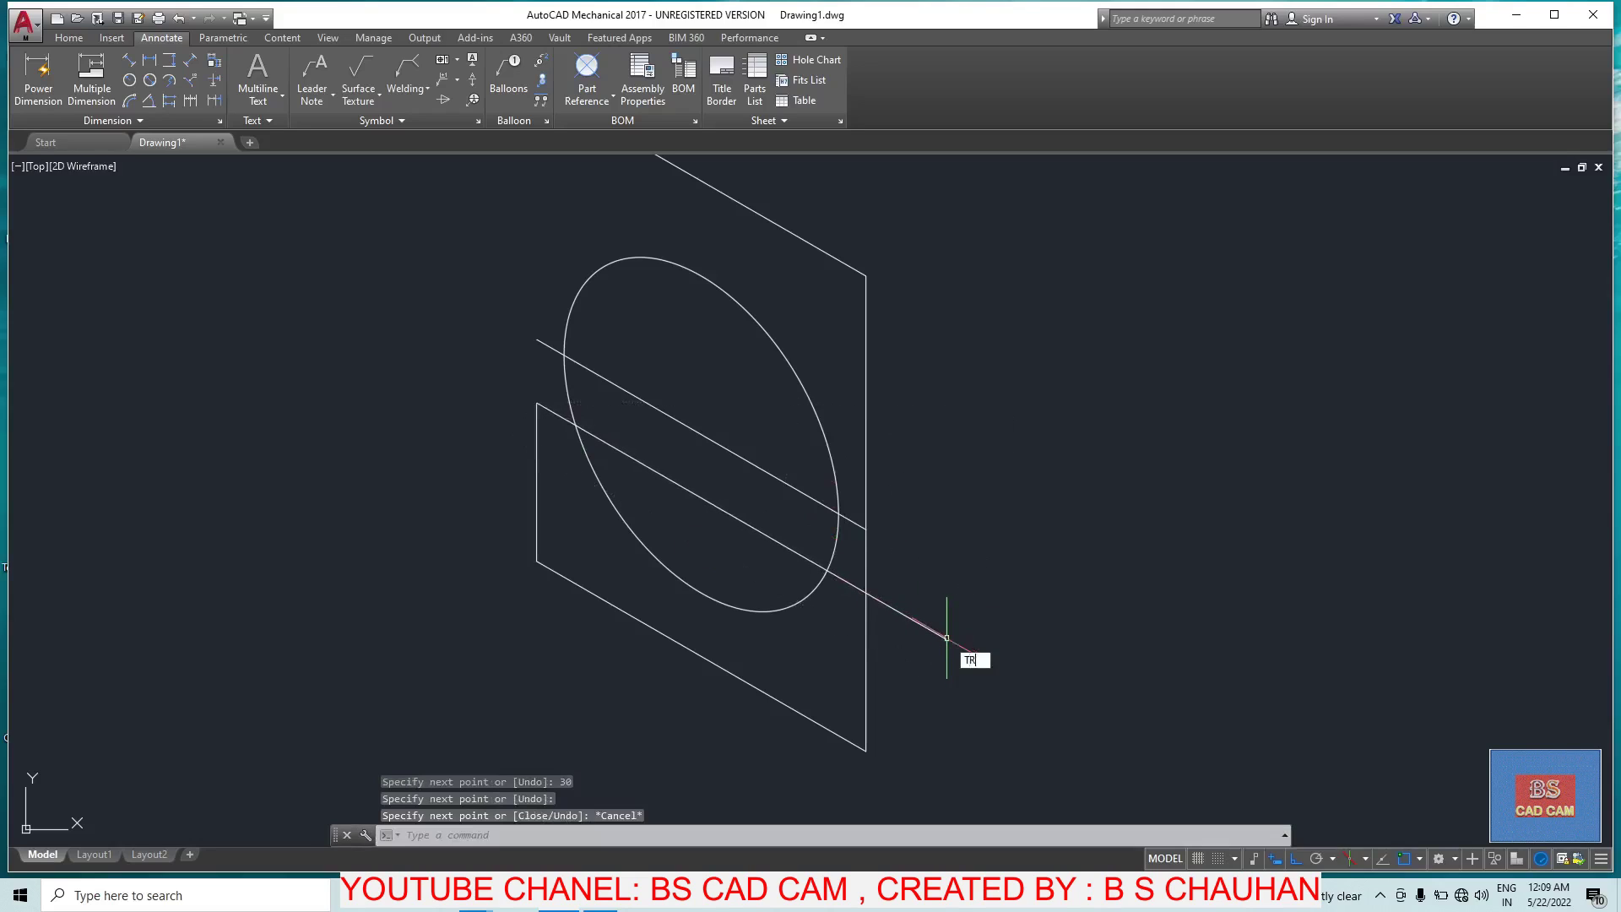
Step: Trim the line's overhang and the isocircle arcs between the two diagonals
key("Return")
left_click(951, 619)
left_click(908, 667)
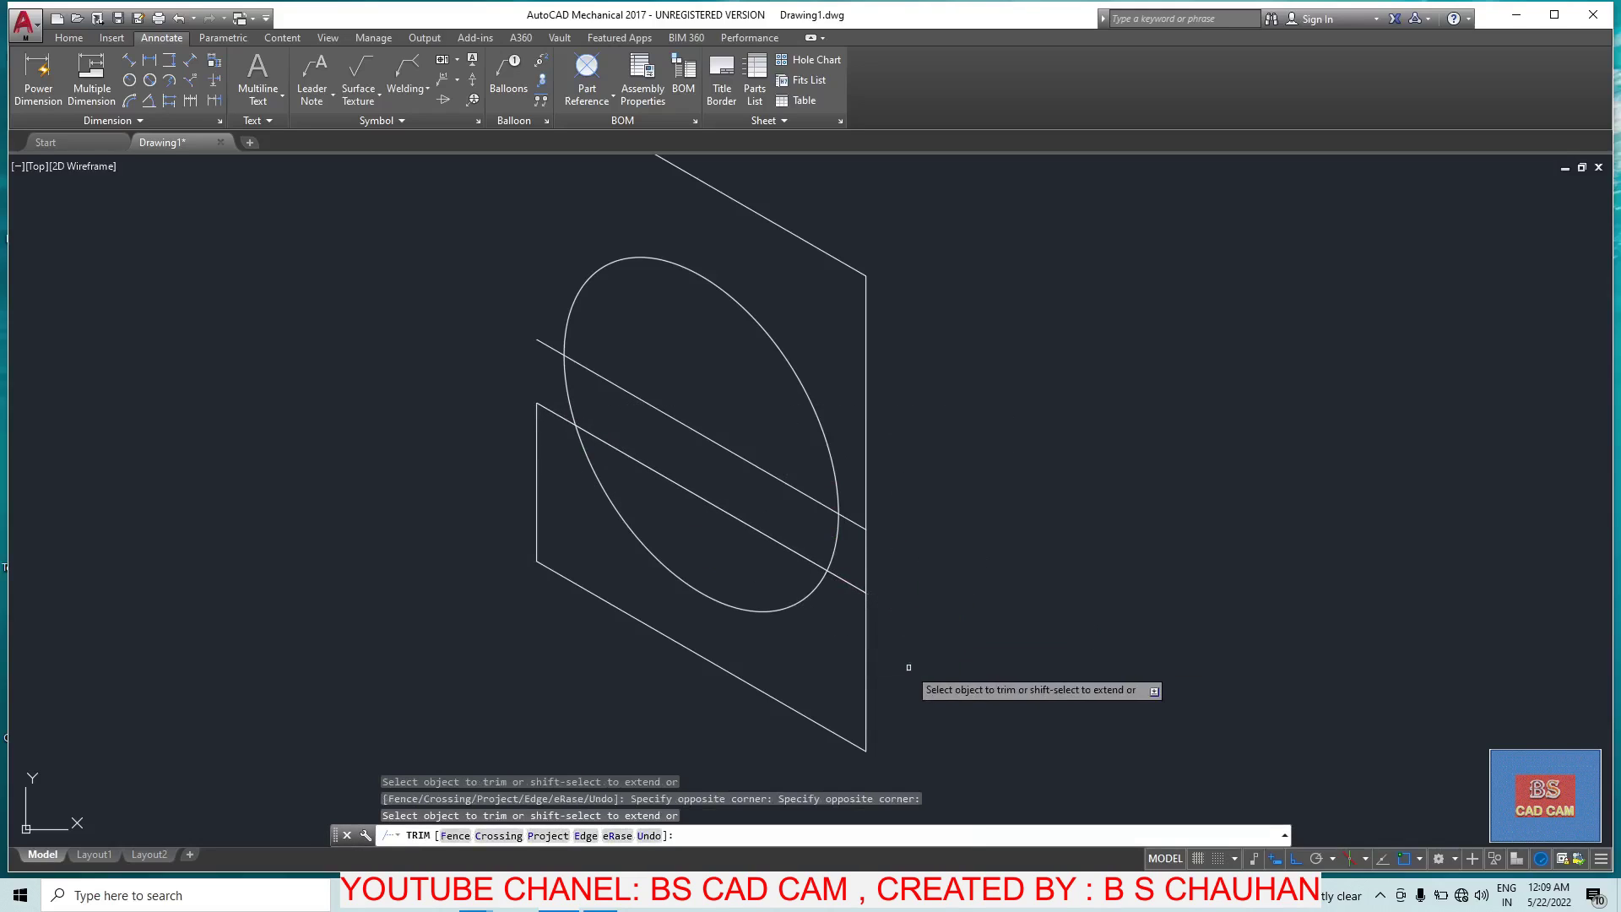
scroll(639, 486, "up", 2)
left_click(980, 578)
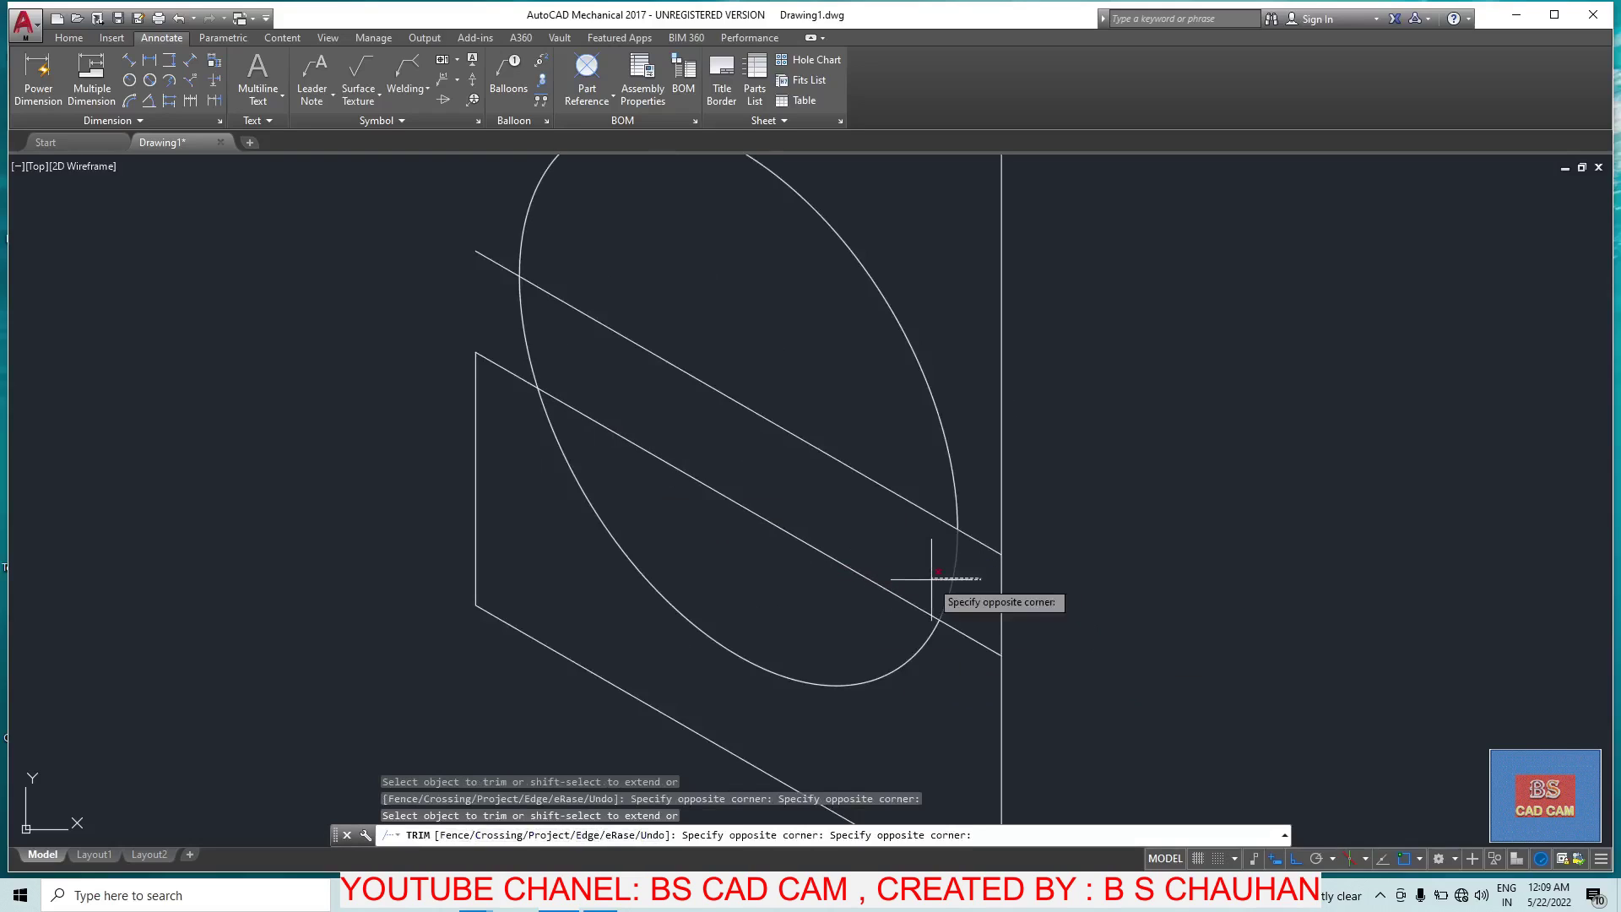
left_click(930, 580)
left_click(789, 525)
left_click(756, 556)
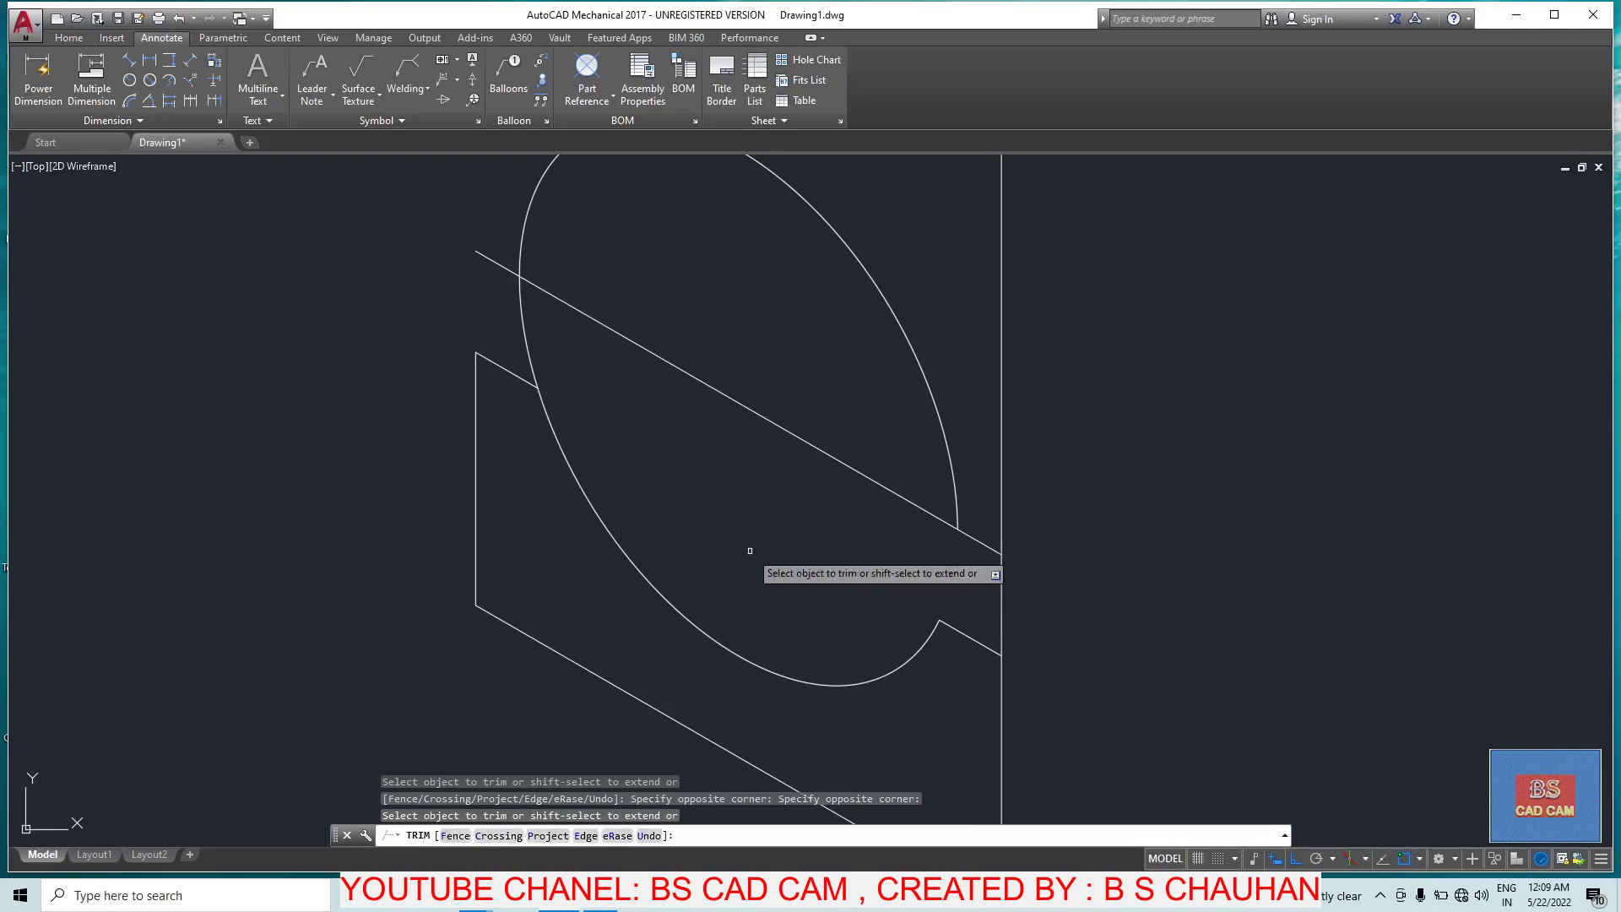
left_click(537, 334)
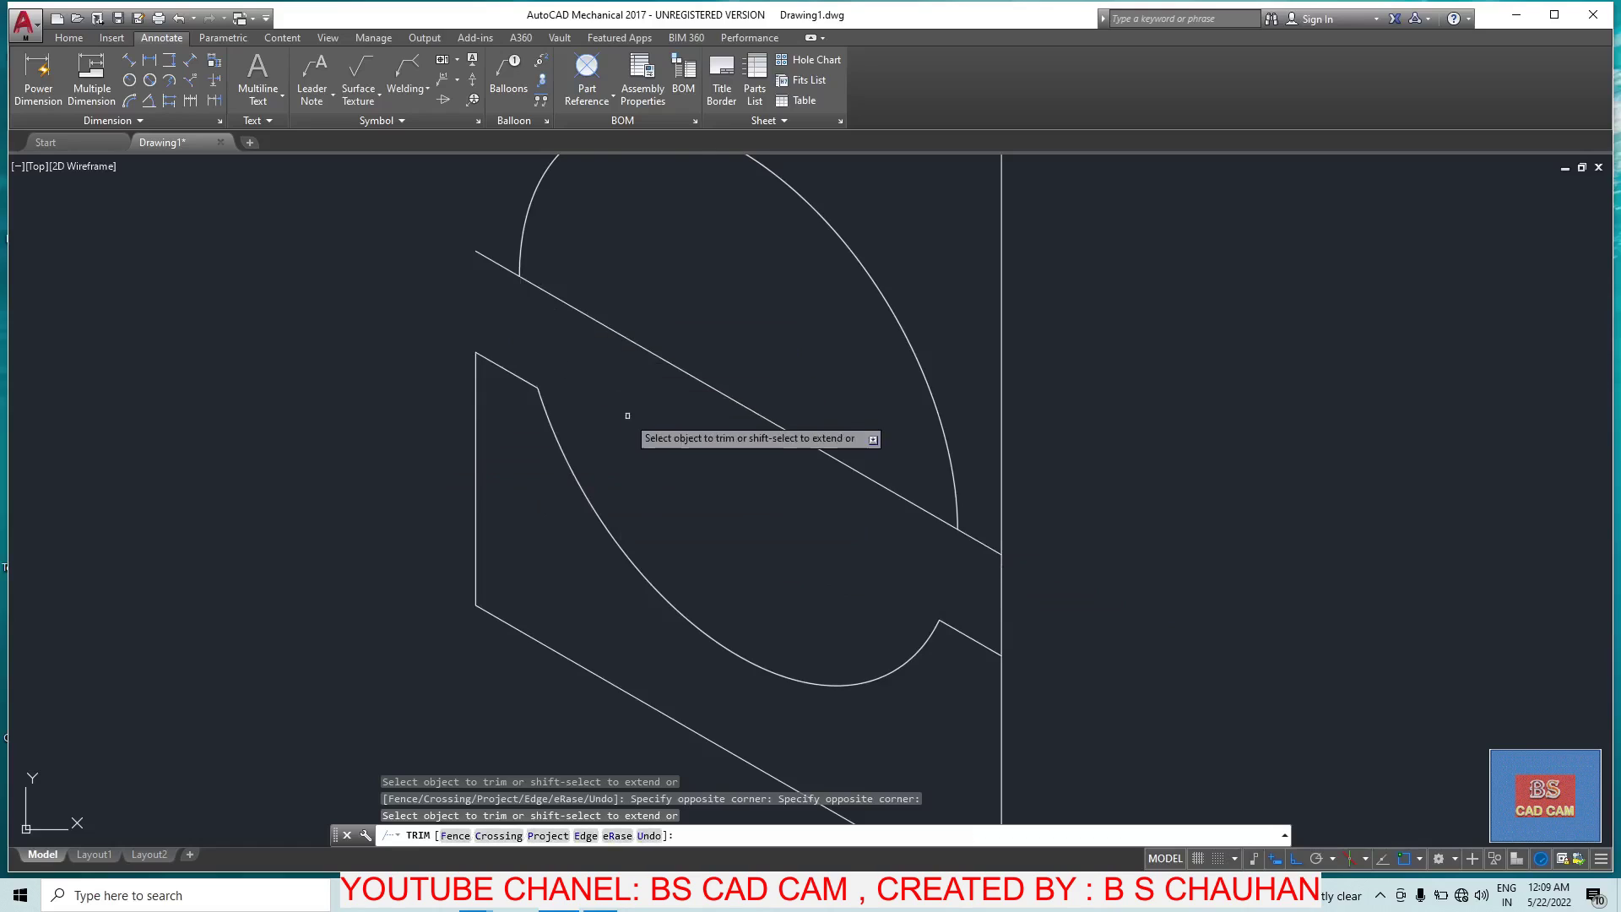
scroll(667, 635, "down", 2)
key("Escape")
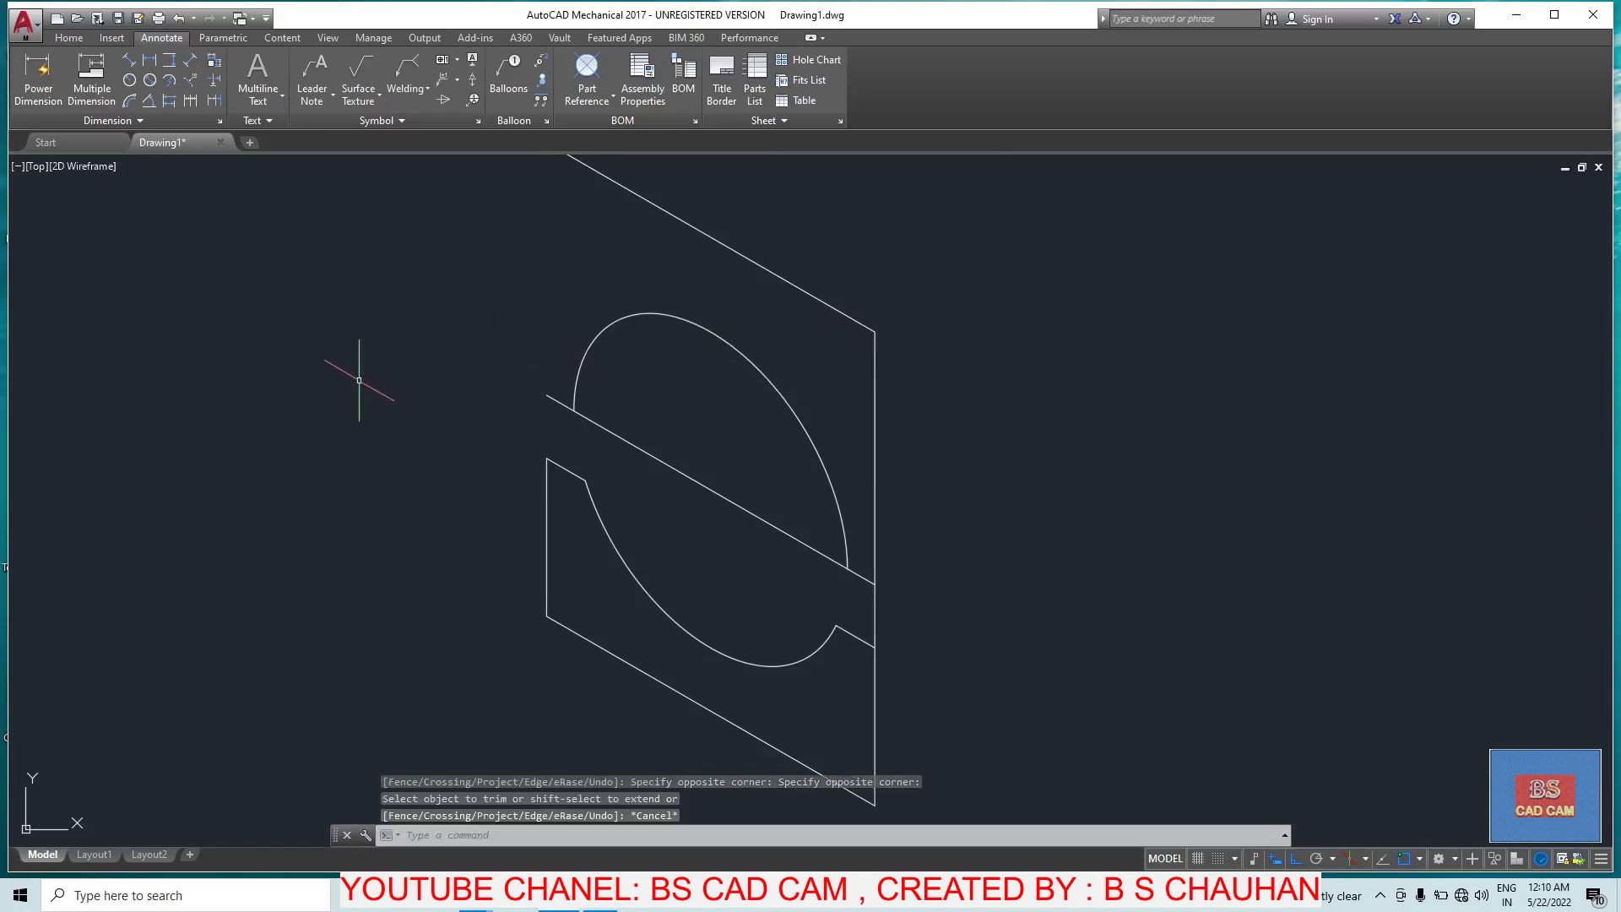
Step: Draw a line 24 down from the face's top corner, then diagonally past the hole's right side
middle_click_drag(590, 279, 563, 337)
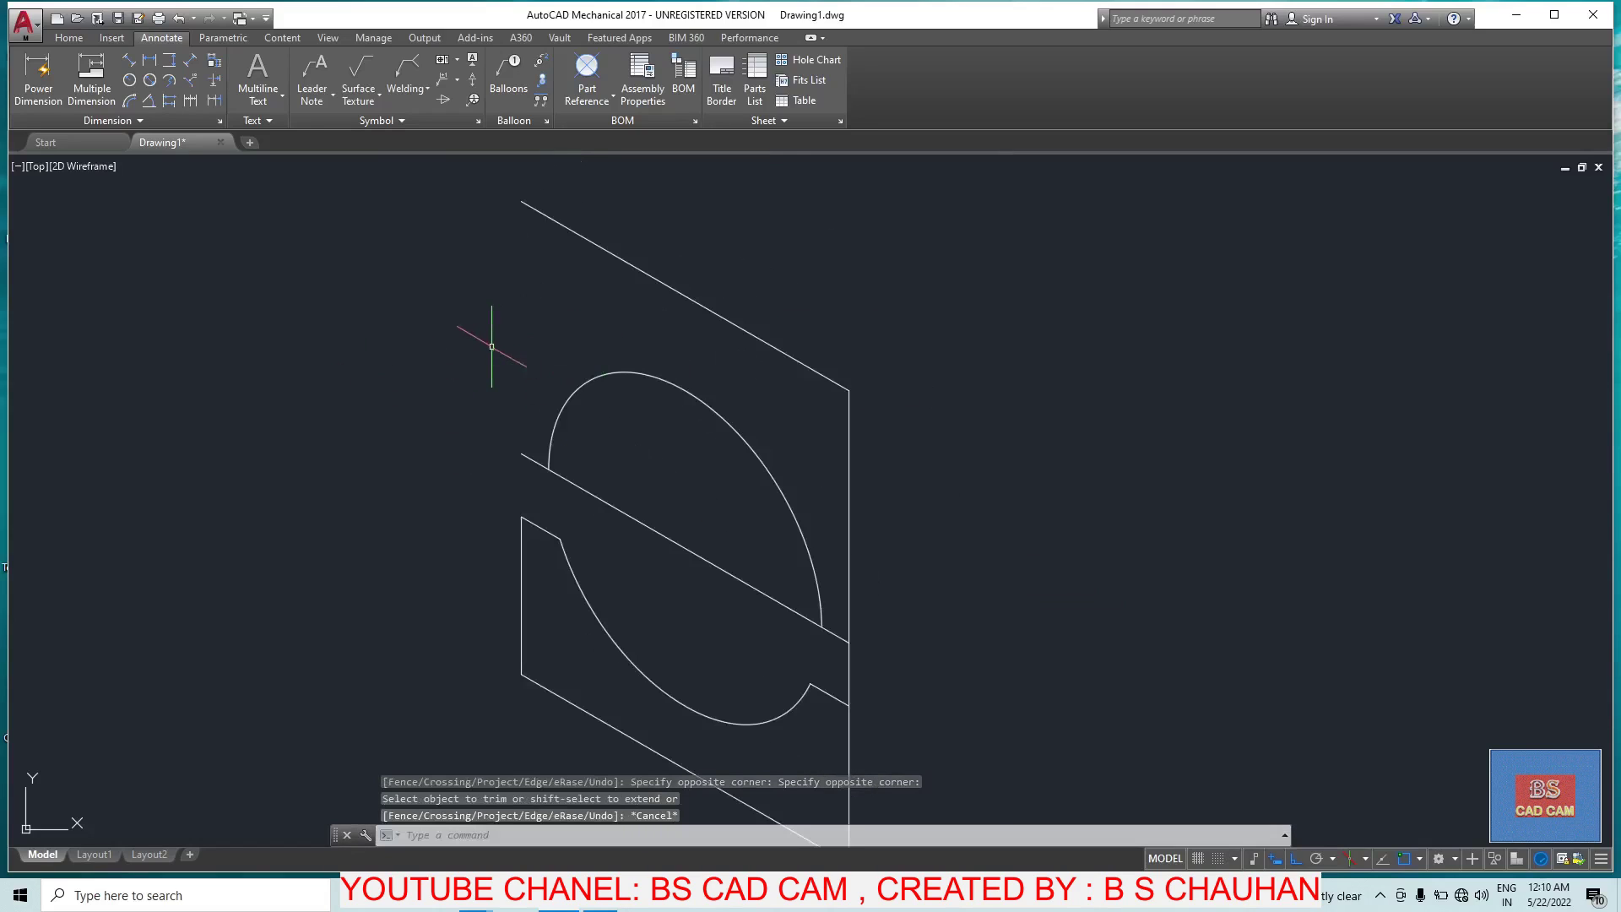
type("l")
key("Return")
left_click(522, 201)
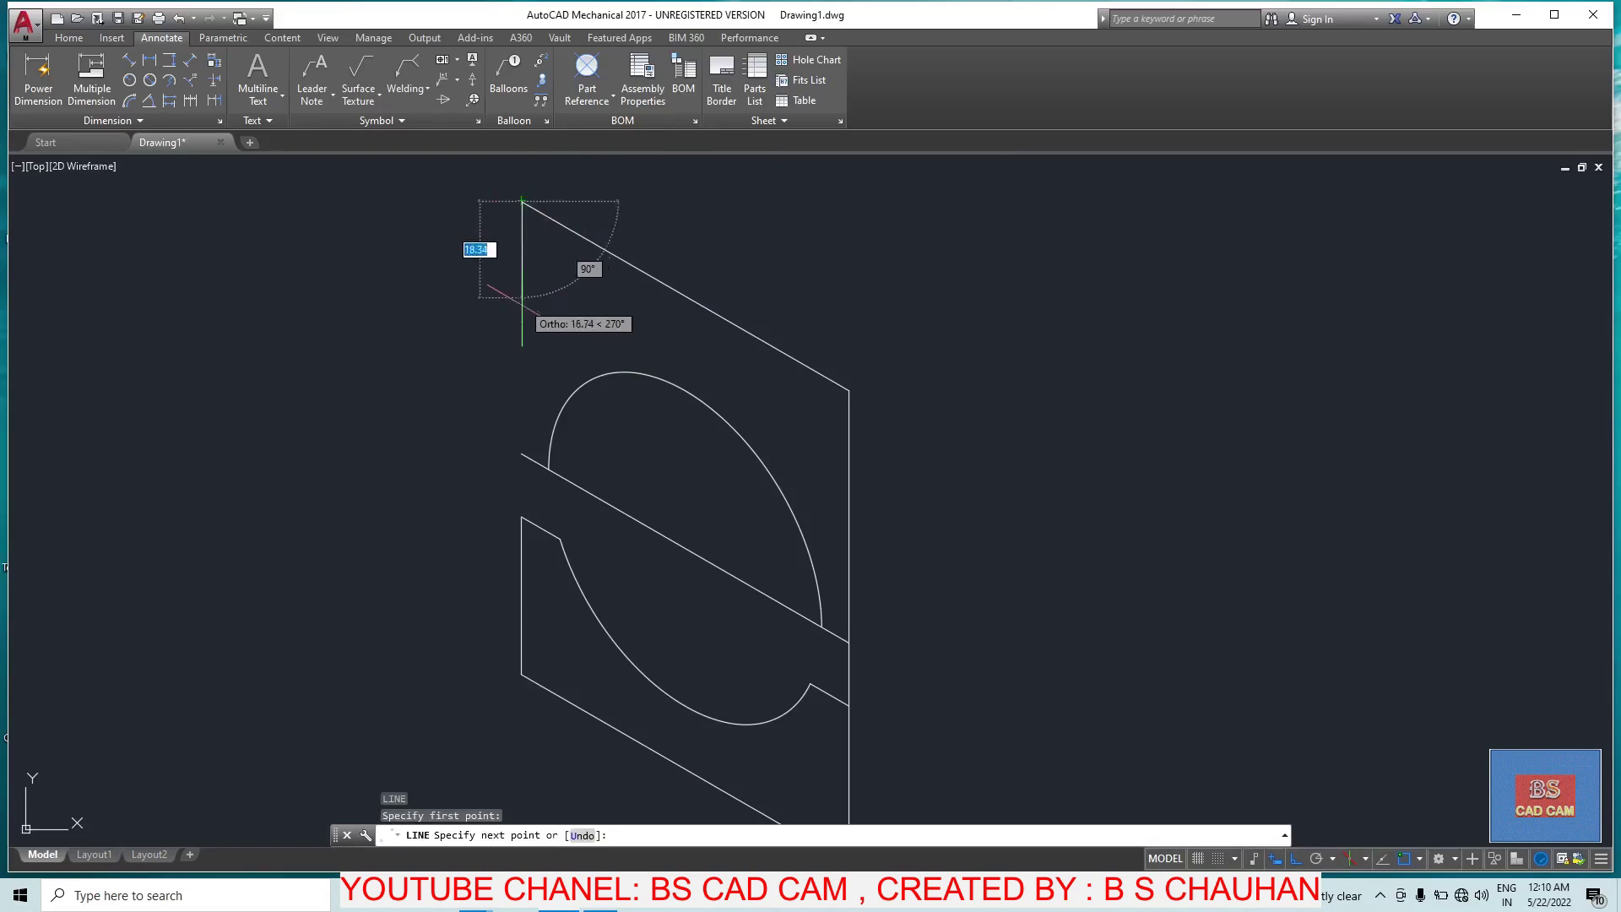
type("24")
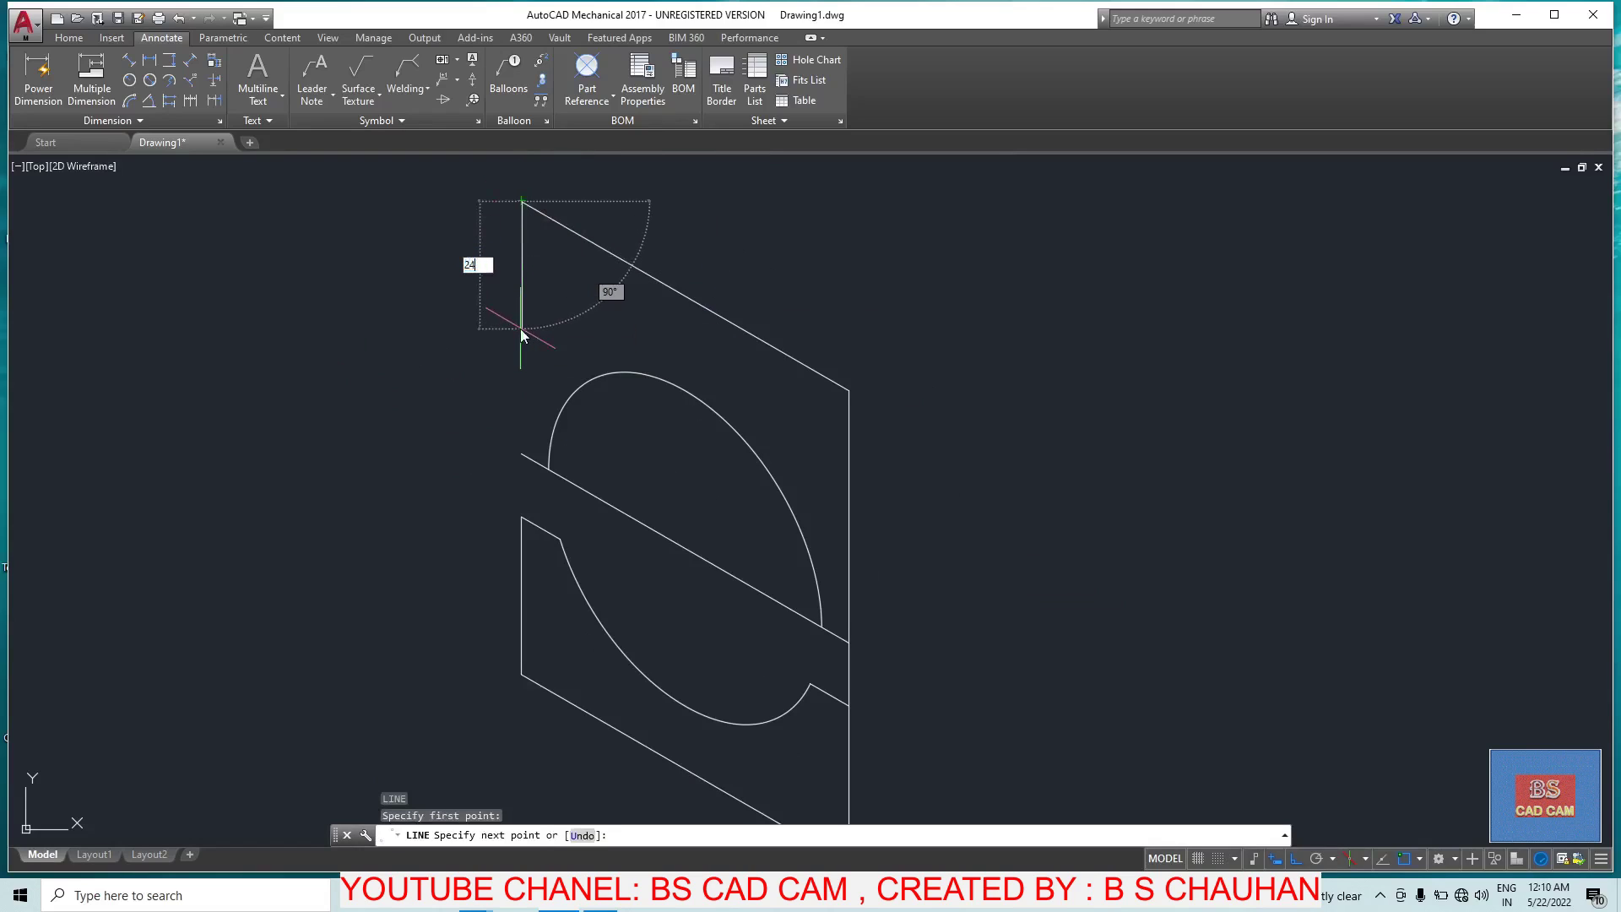
key("Return")
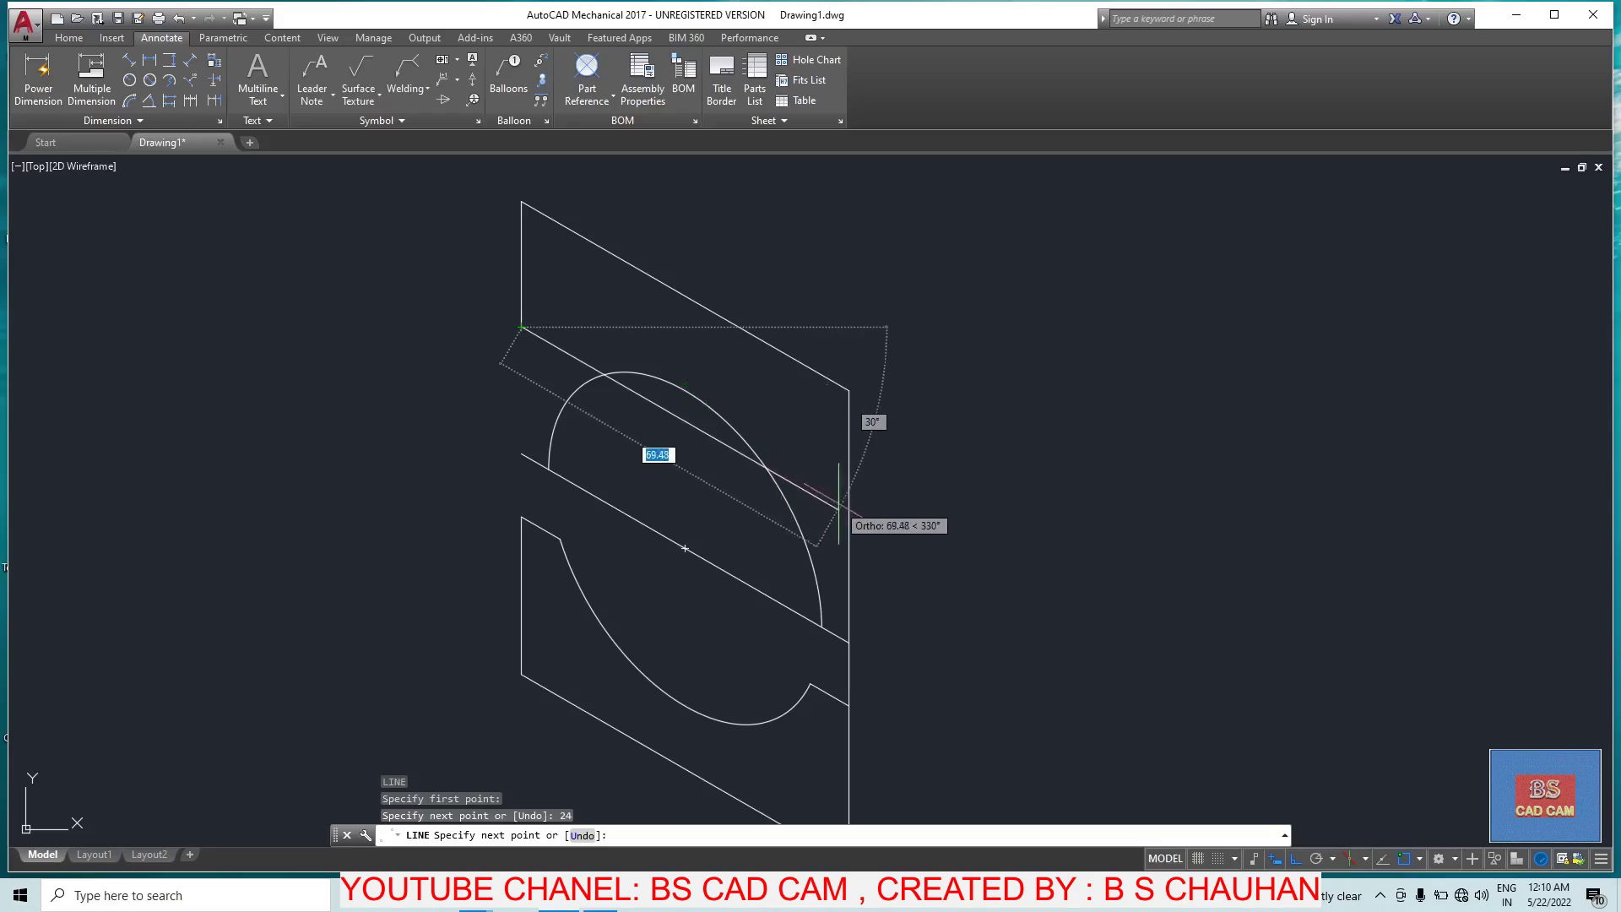
left_click(904, 542)
key("Escape")
type("TR")
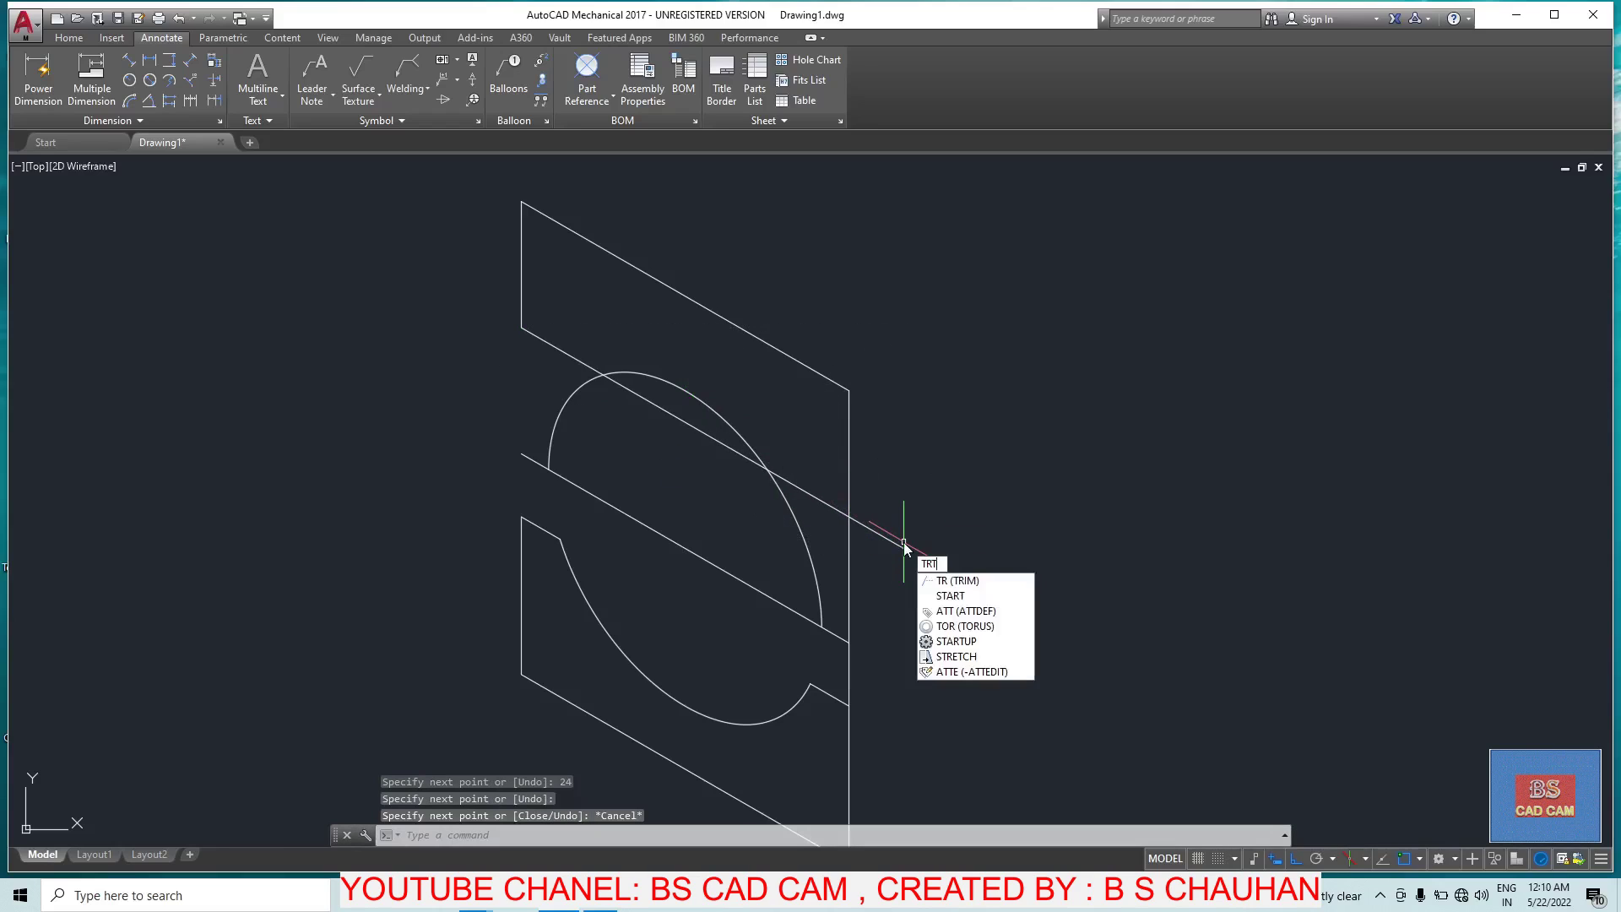
Step: Trim the new line's overhang and the arc and diagonal pieces between the lines
key("Return")
key("Return")
left_click(923, 518)
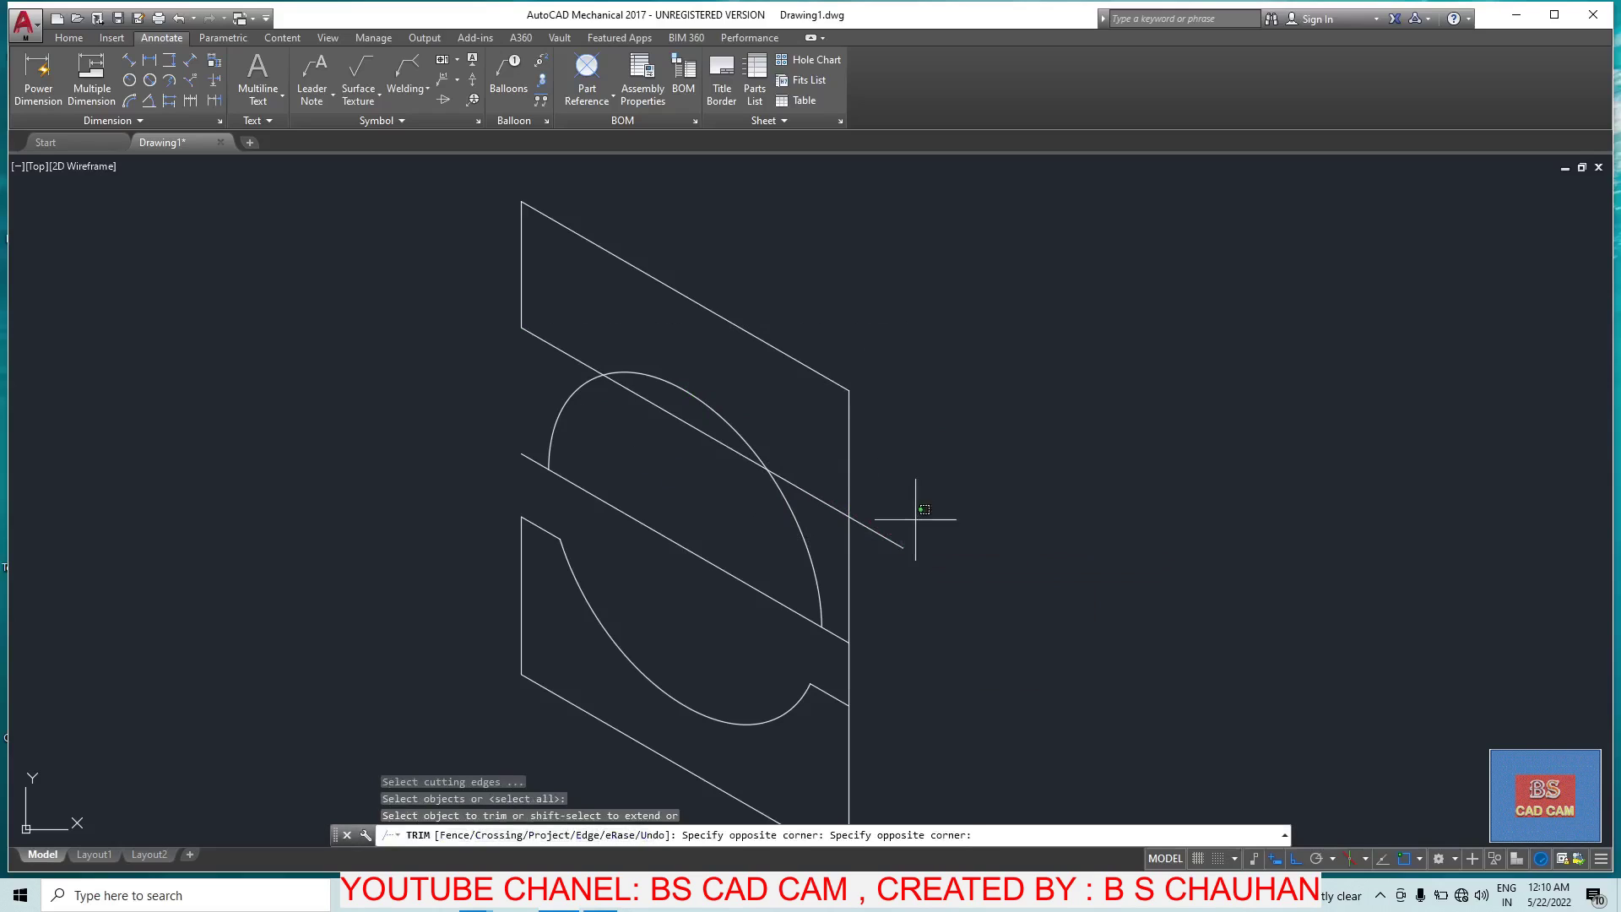
left_click(870, 558)
left_click(865, 548)
left_click(772, 540)
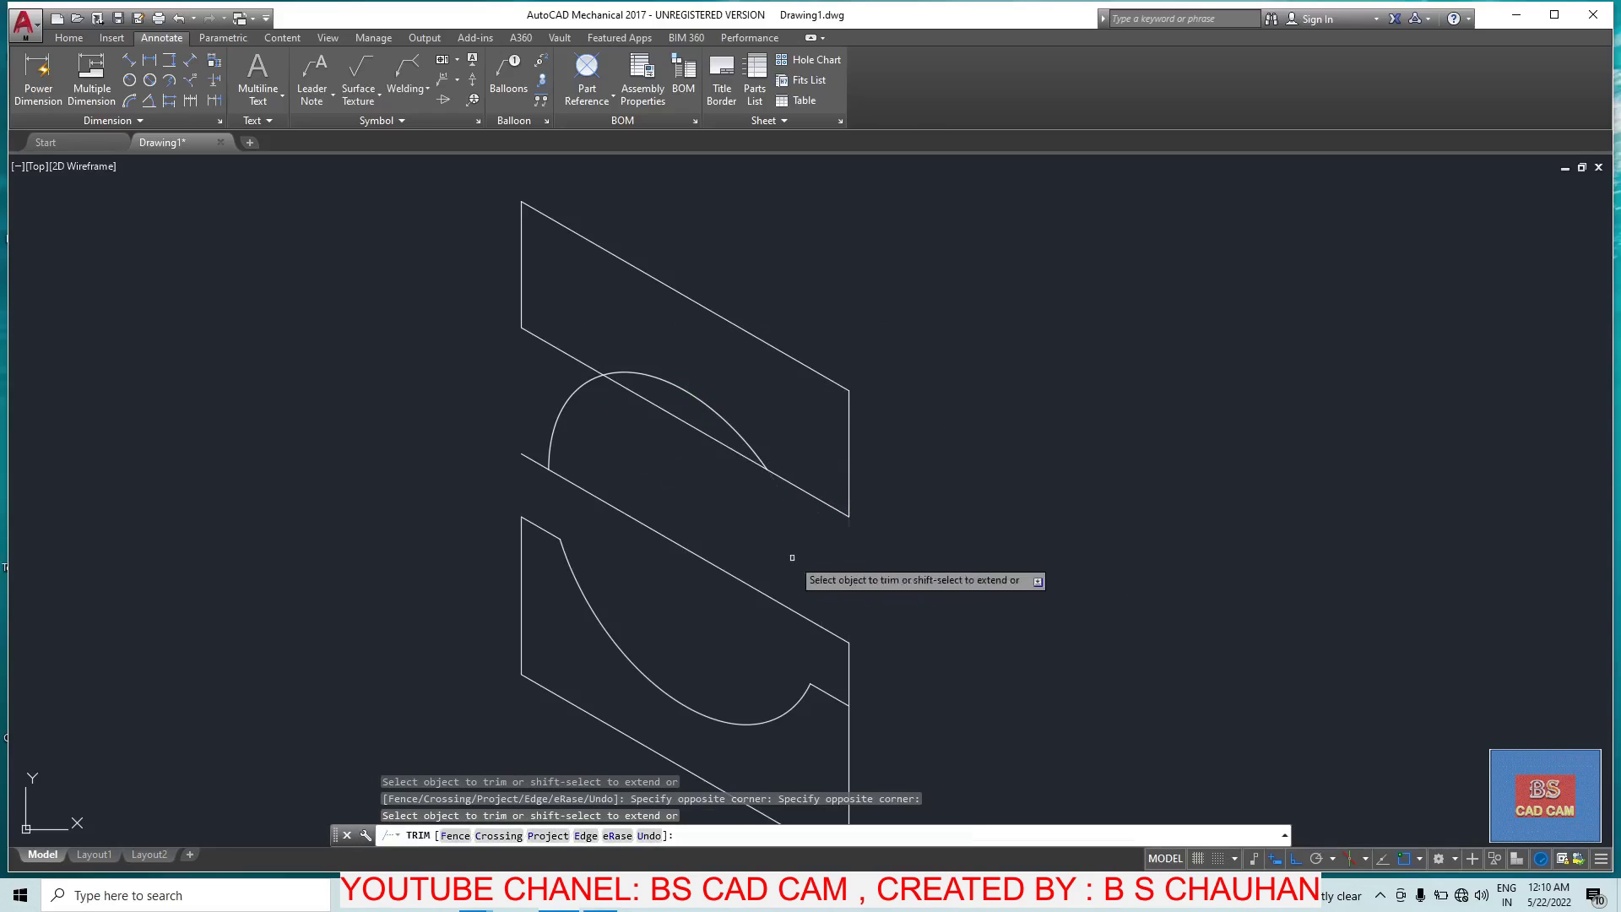
left_click(874, 597)
left_click(798, 663)
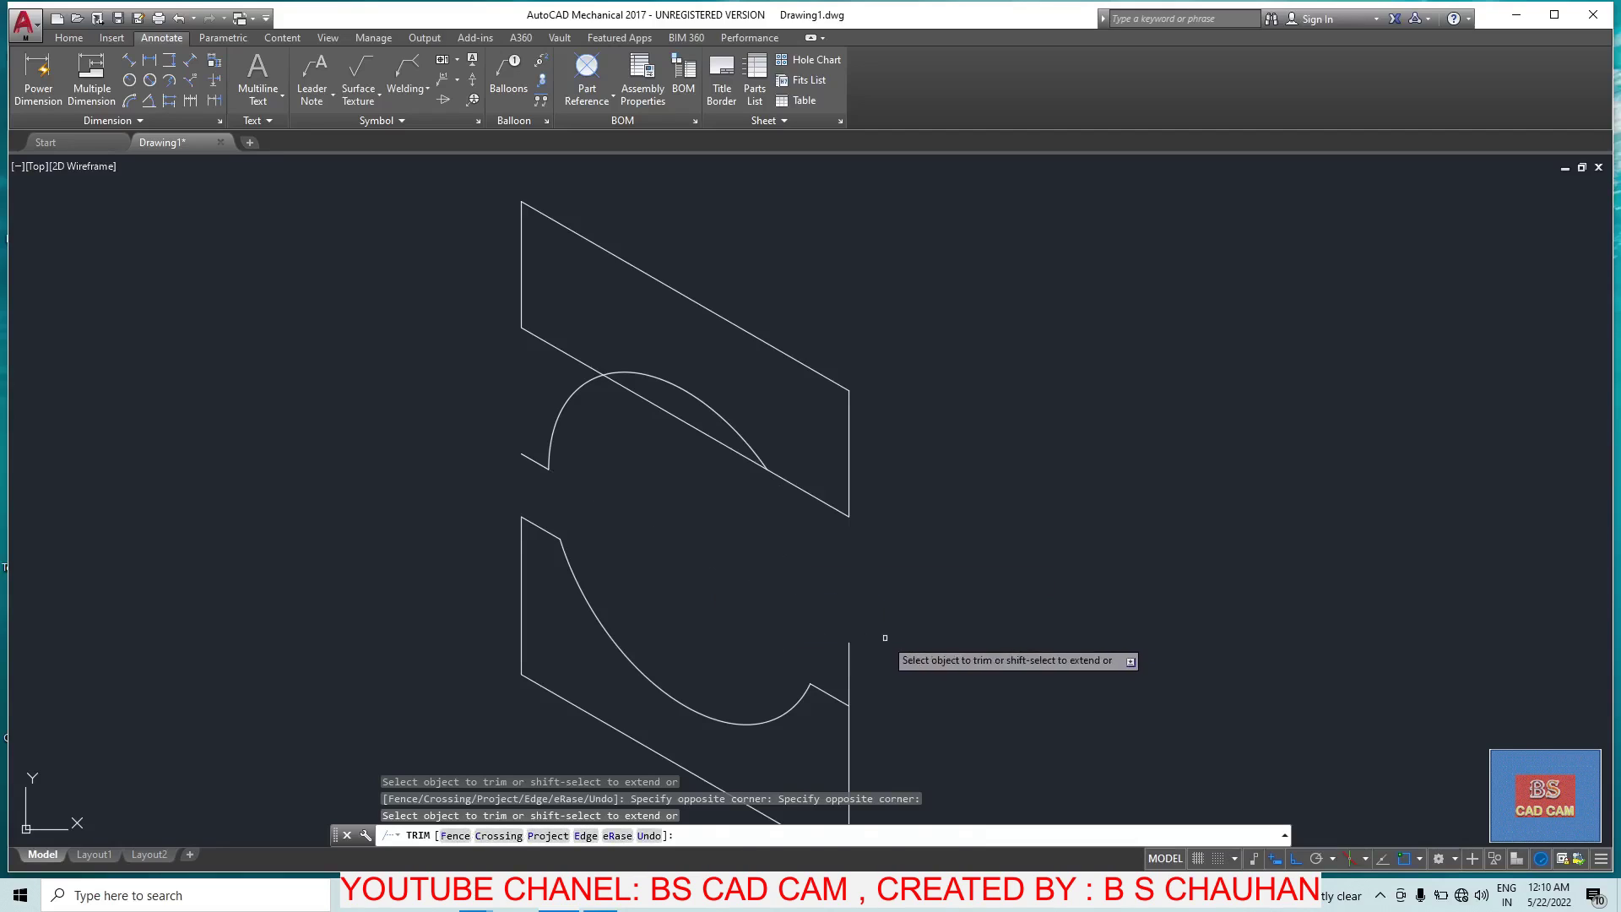
left_click(578, 435)
left_click(507, 471)
key("Escape")
Step: Trim the diagonal segment crossing the arc and delete the short leftover segment
left_click_drag(561, 452, 506, 474)
key("Escape")
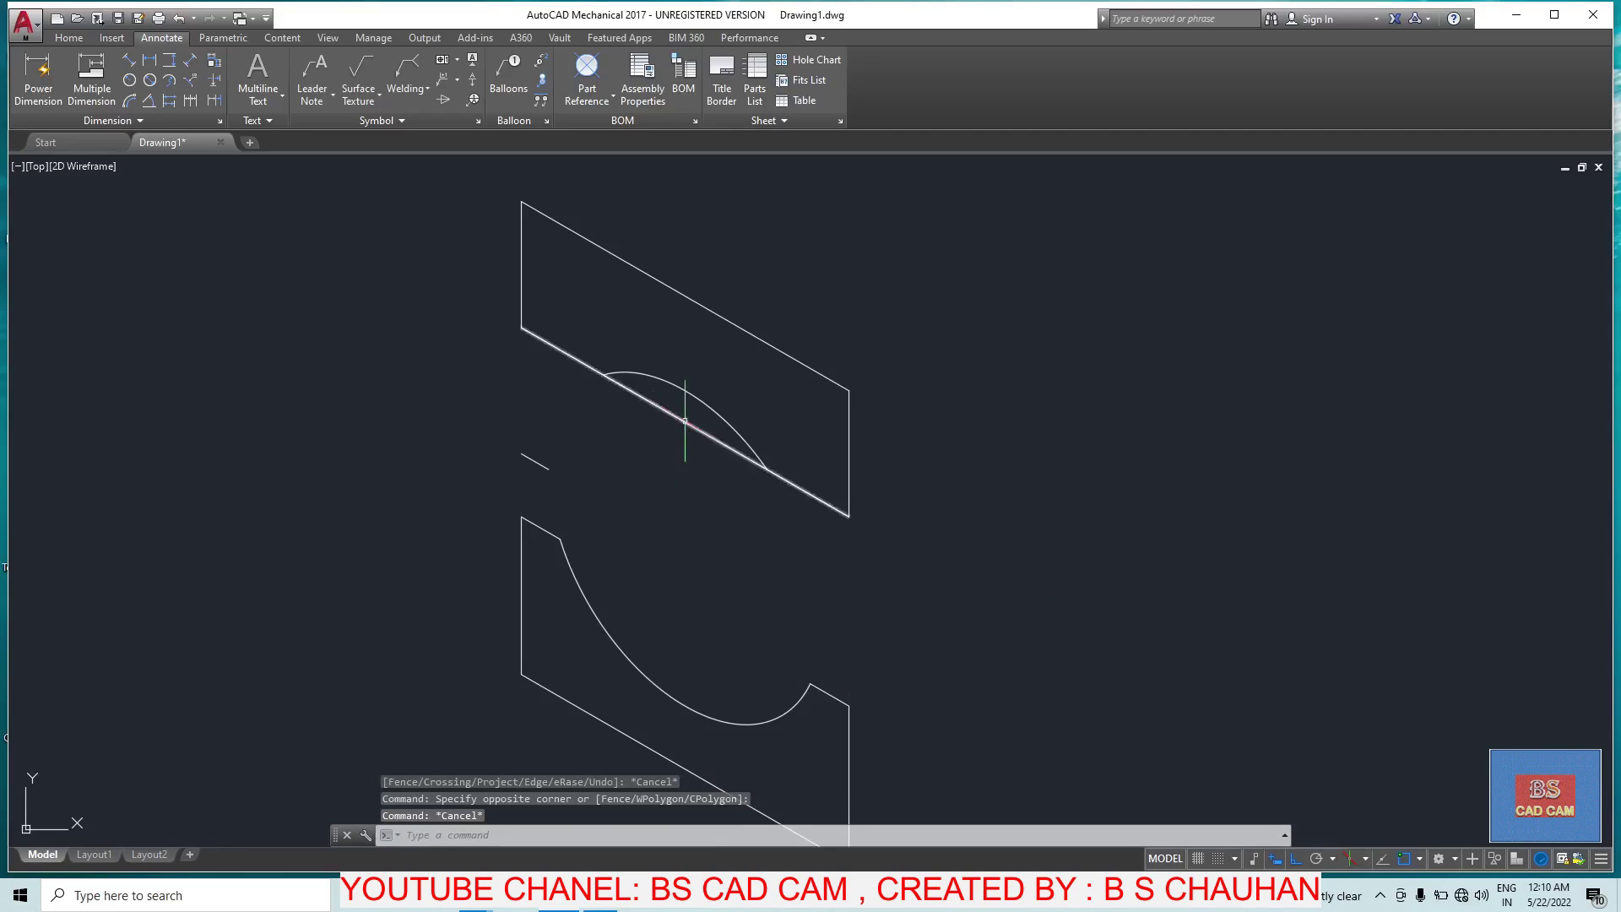
type("TR")
key("Return")
key("Return")
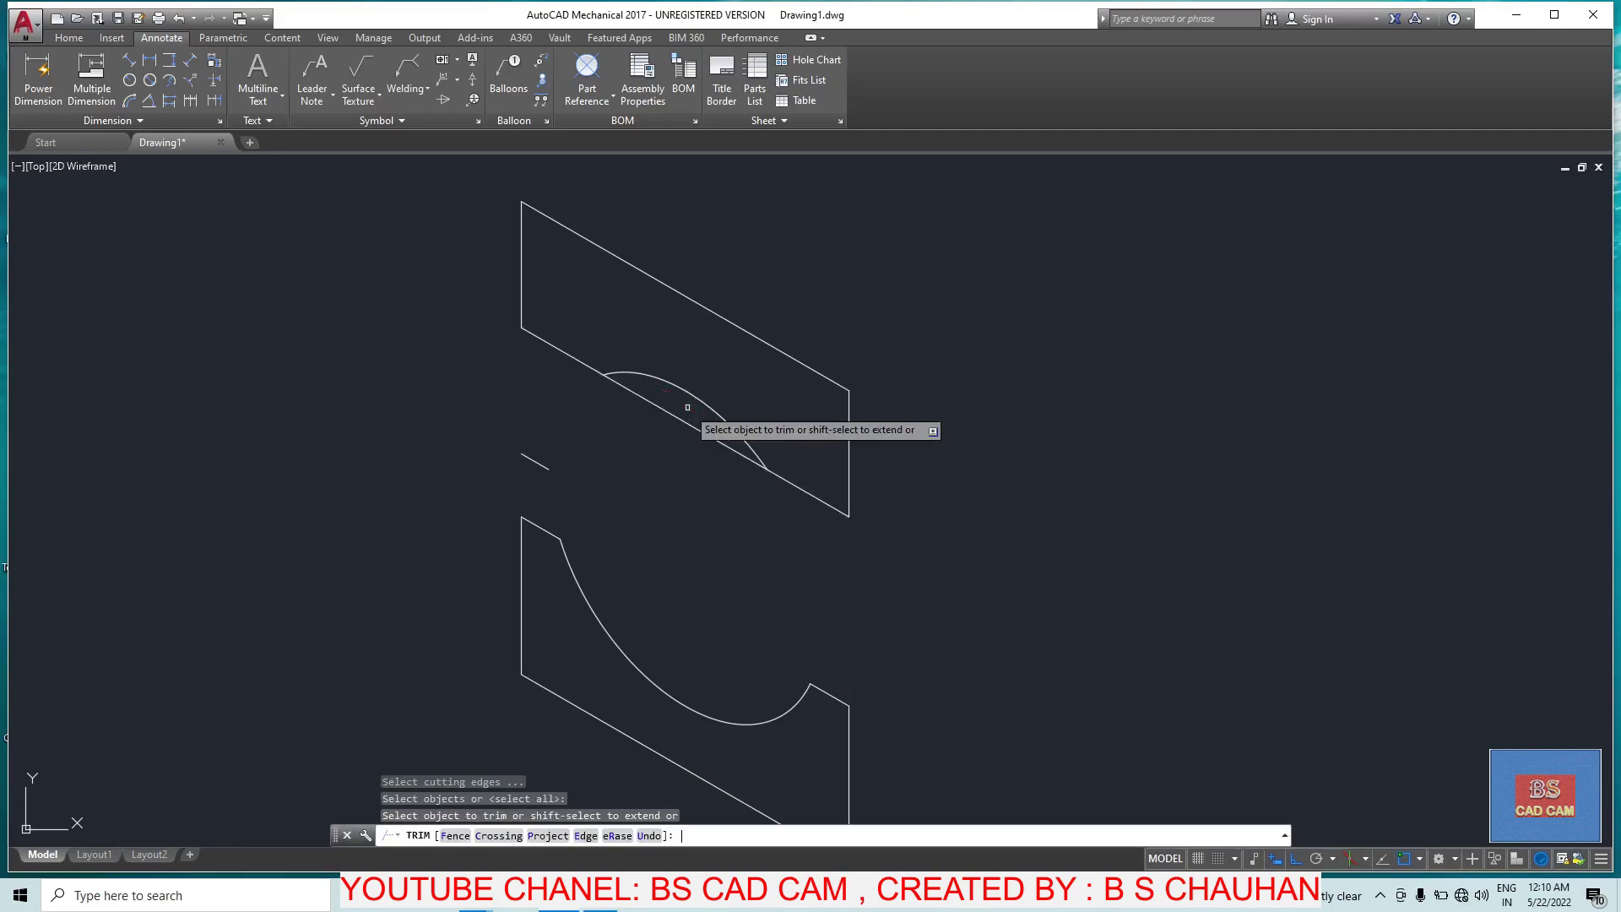
left_click(666, 442)
left_click(674, 410)
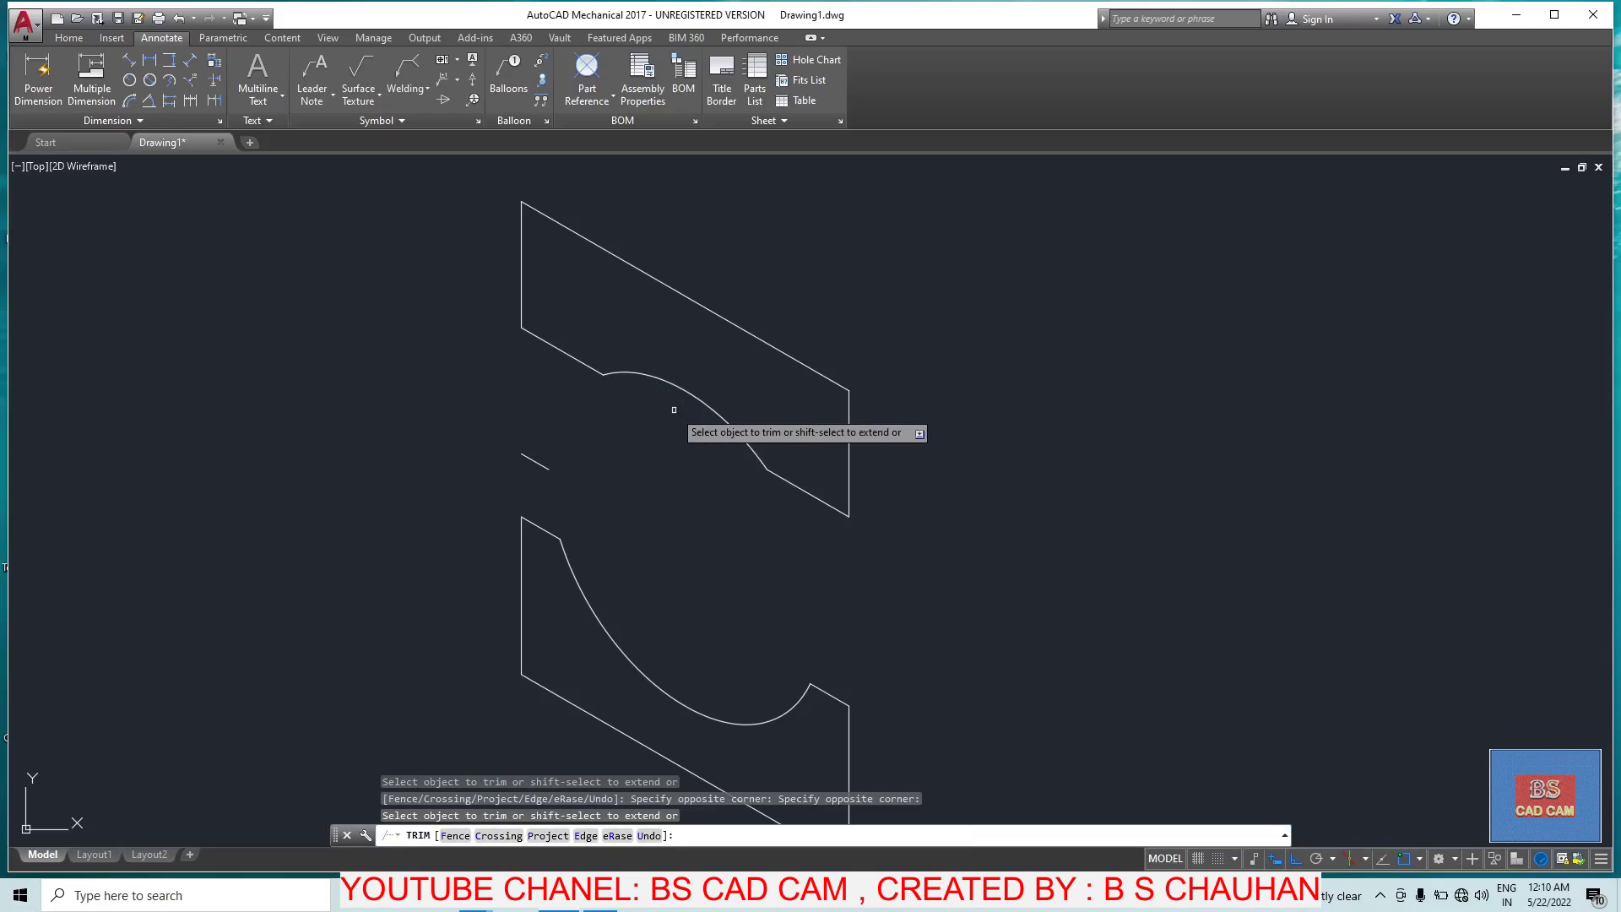
key("Escape")
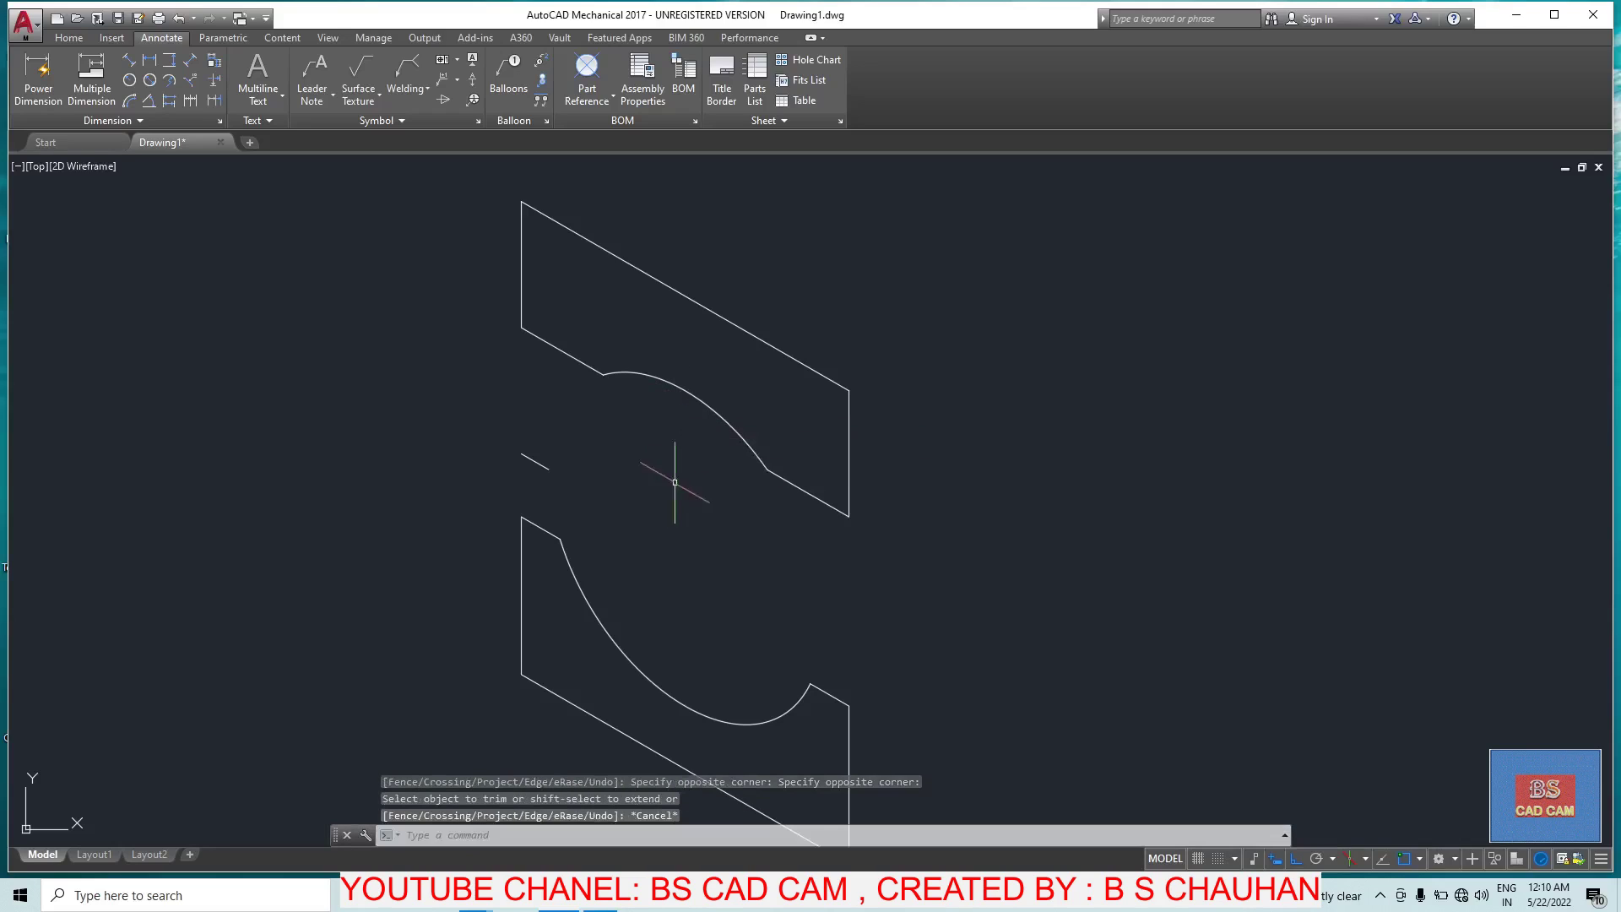
left_click_drag(565, 448, 517, 468)
key("Delete")
scroll(661, 486, "down", 3)
scroll(760, 562, "up", 3)
key("Escape")
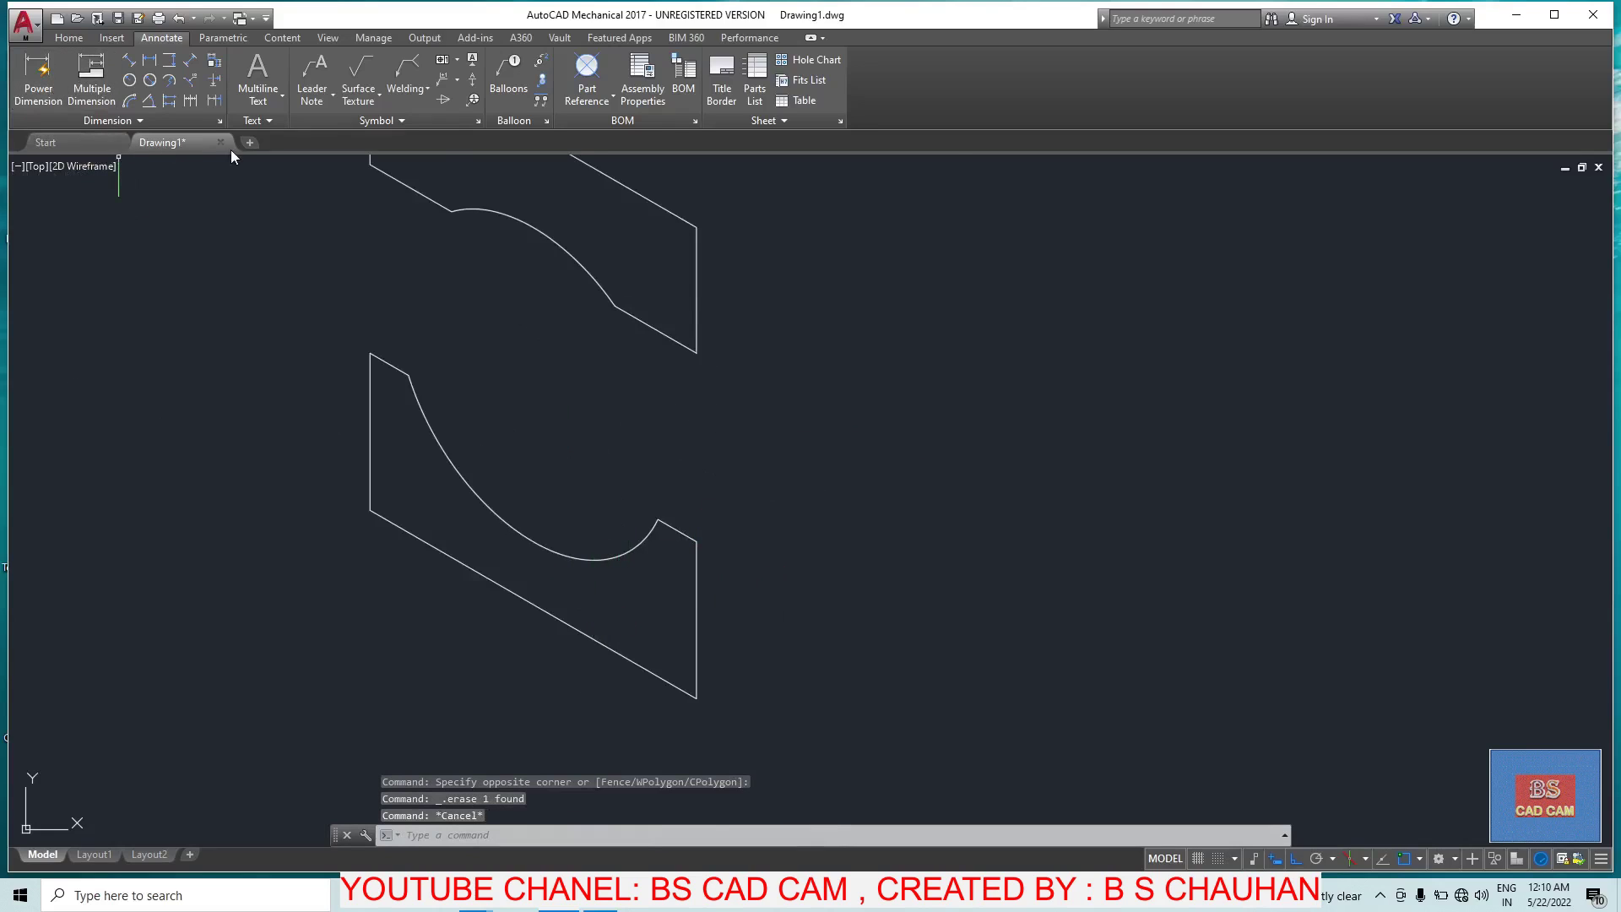
Step: Draw a 12-unit line at 30° from the lower-right arc corner on the top isoplane
type("l")
key("Return")
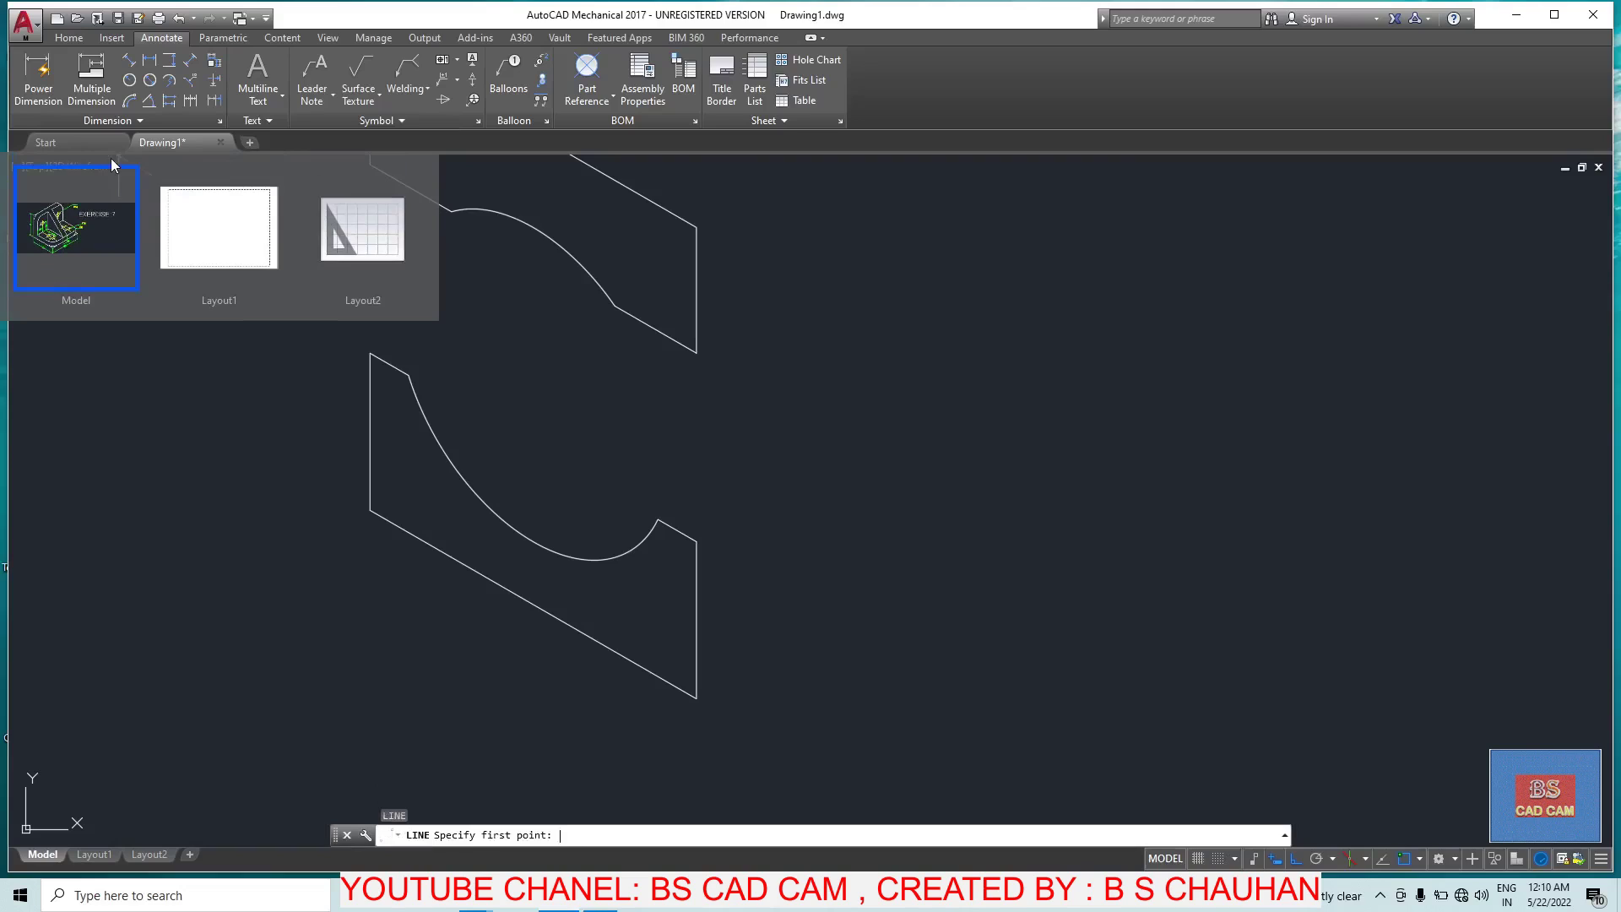
key("Escape")
key("Escape")
type("l")
key("Return")
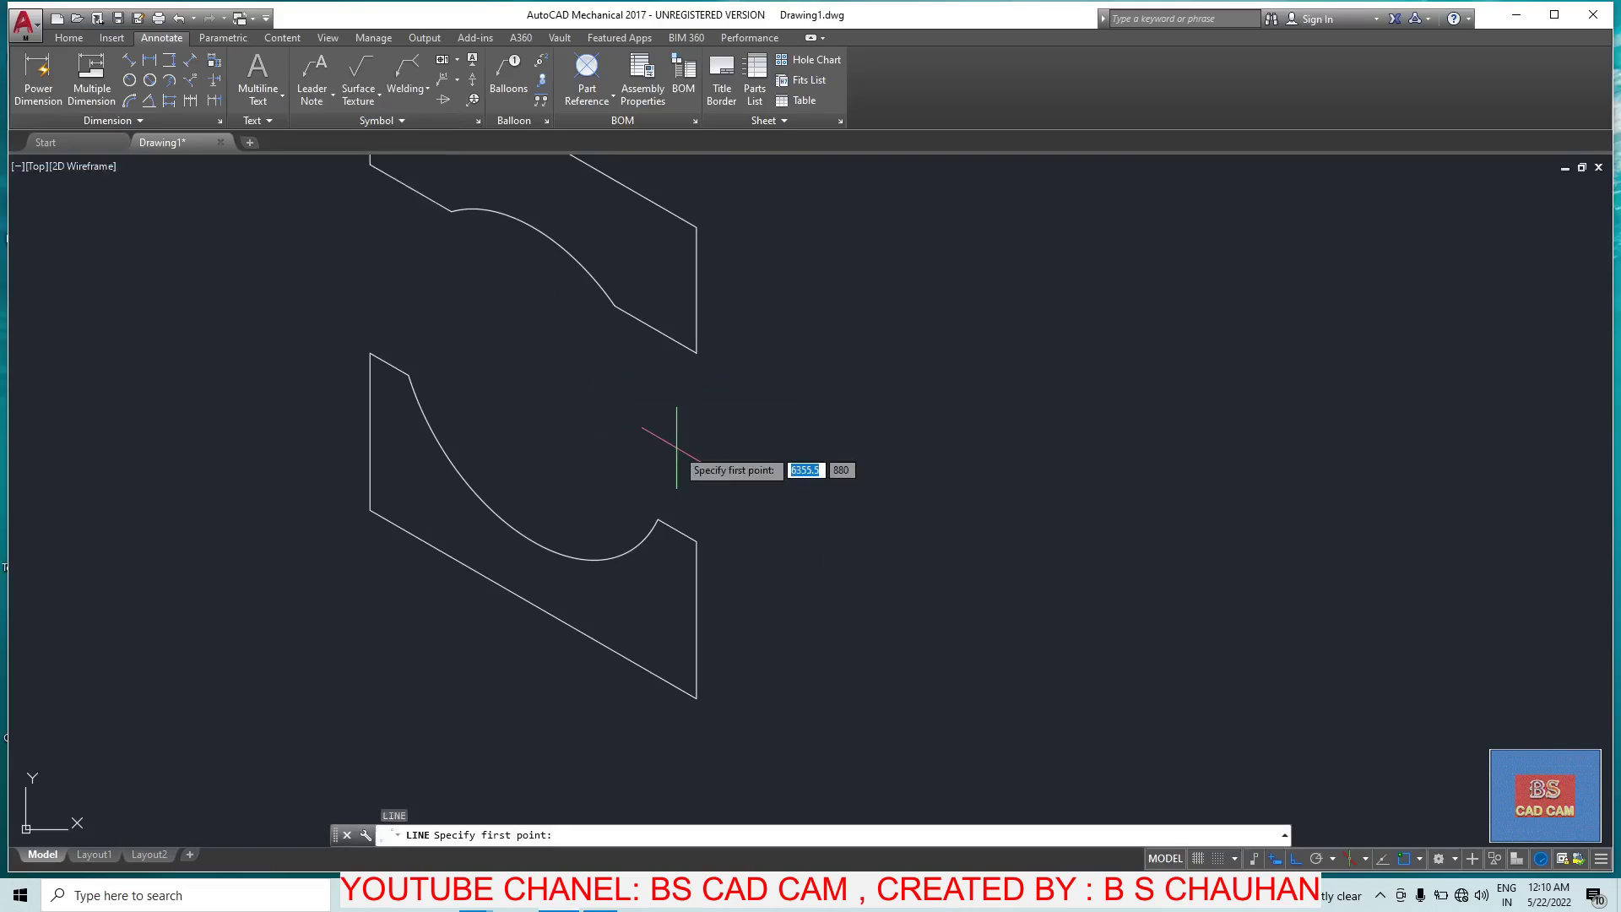
left_click(697, 540)
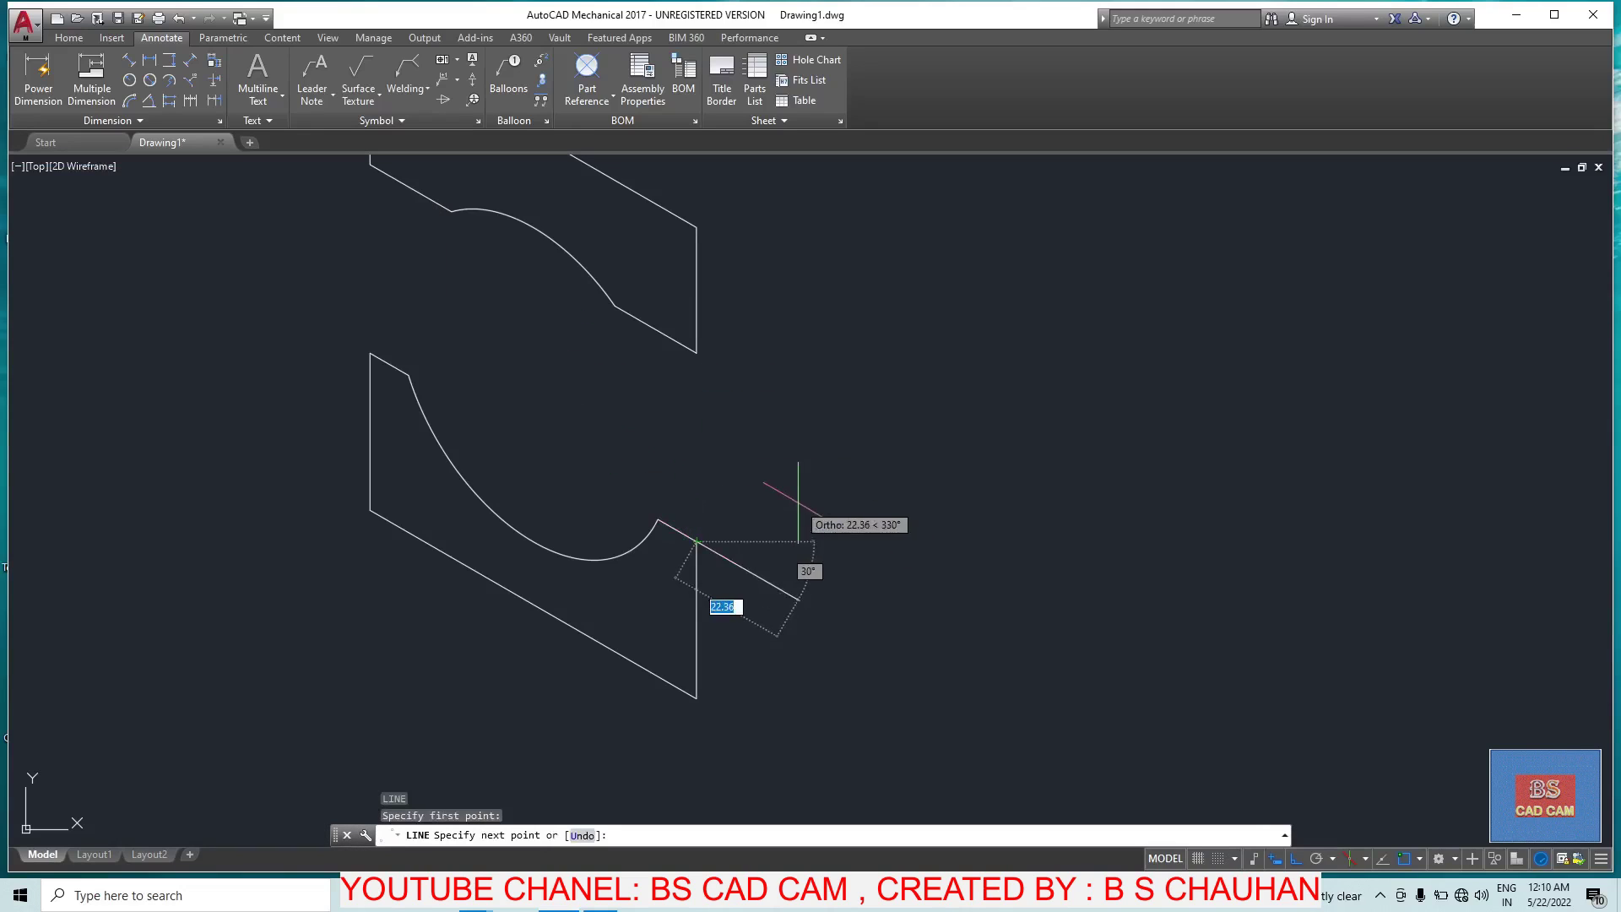
key("F5")
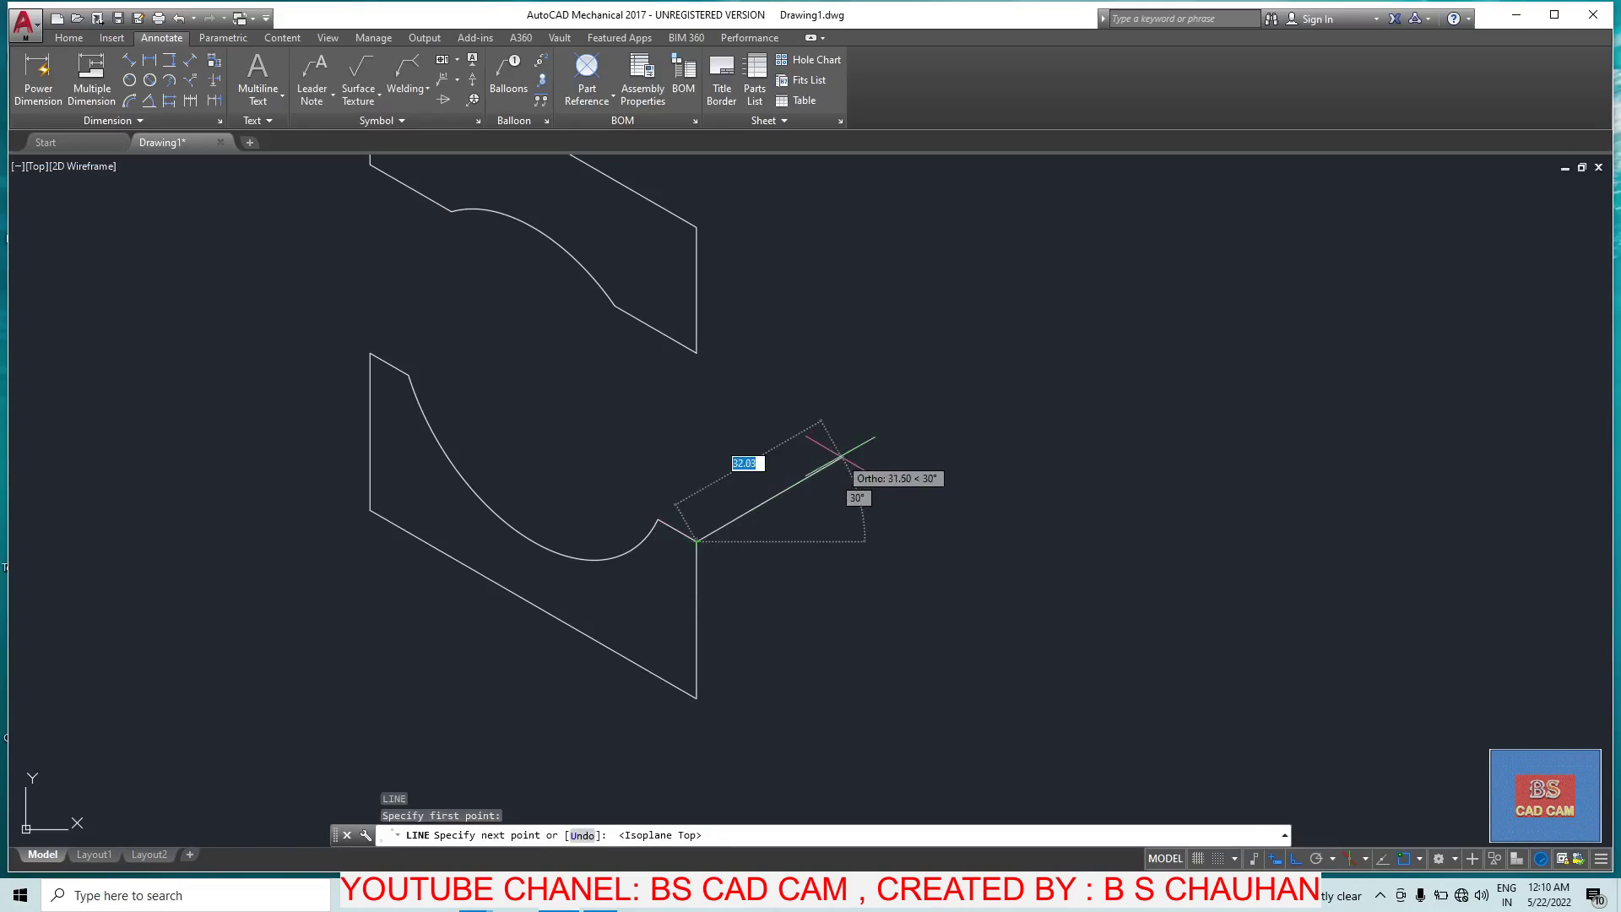
type("12")
key("Return")
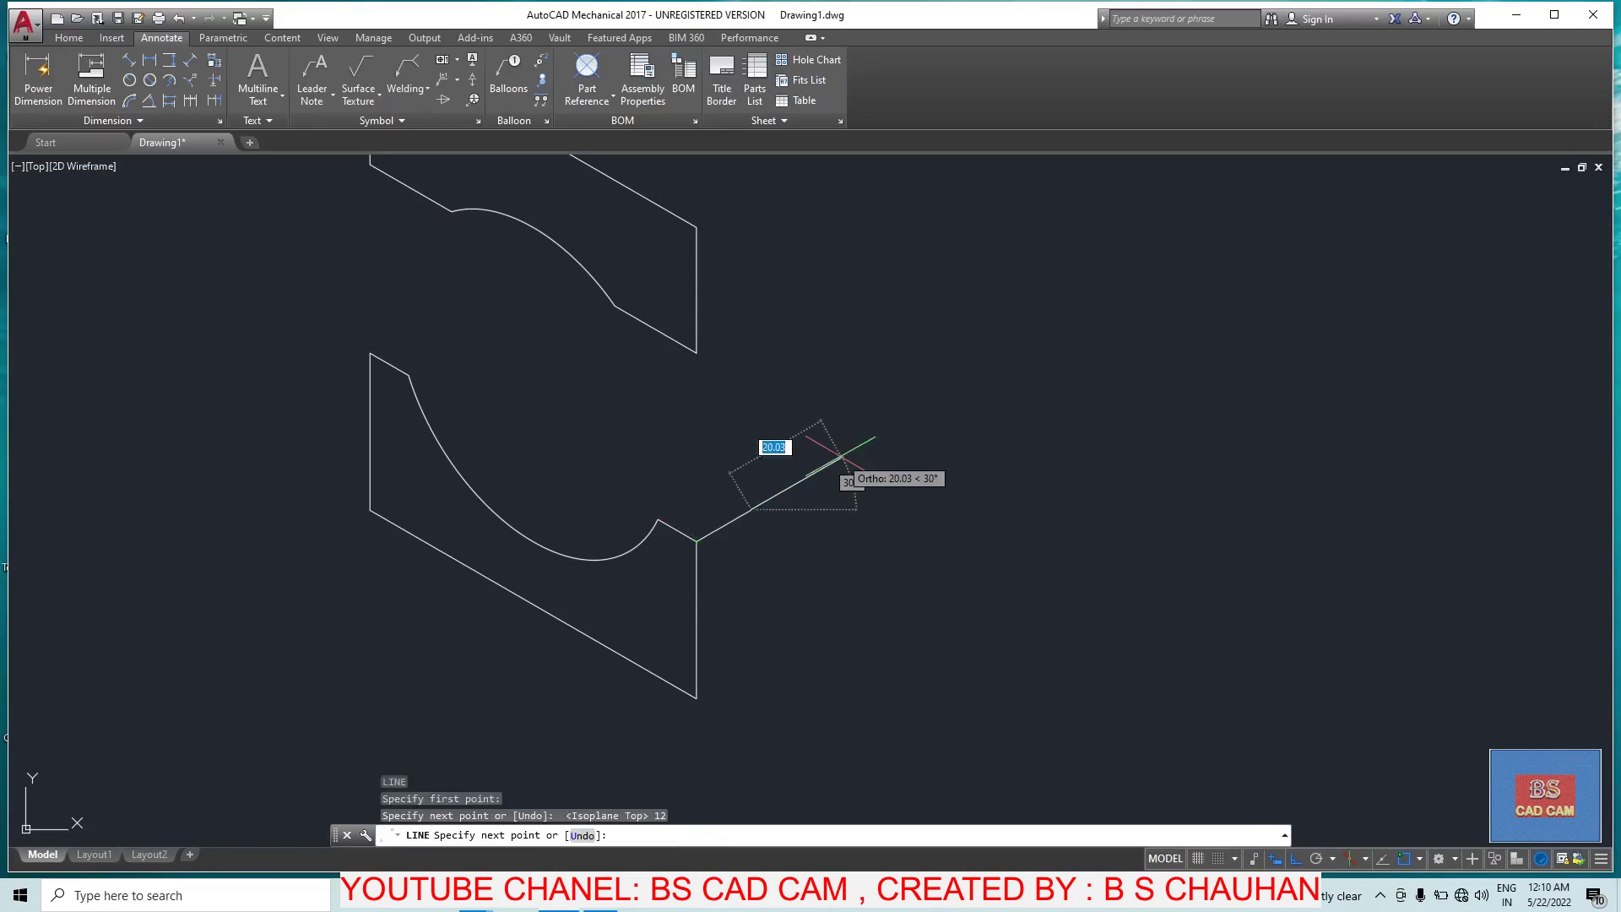
key("Escape")
key("Escape")
Step: Copy the 12-unit 30° line to the next corner of the face
left_click(743, 517)
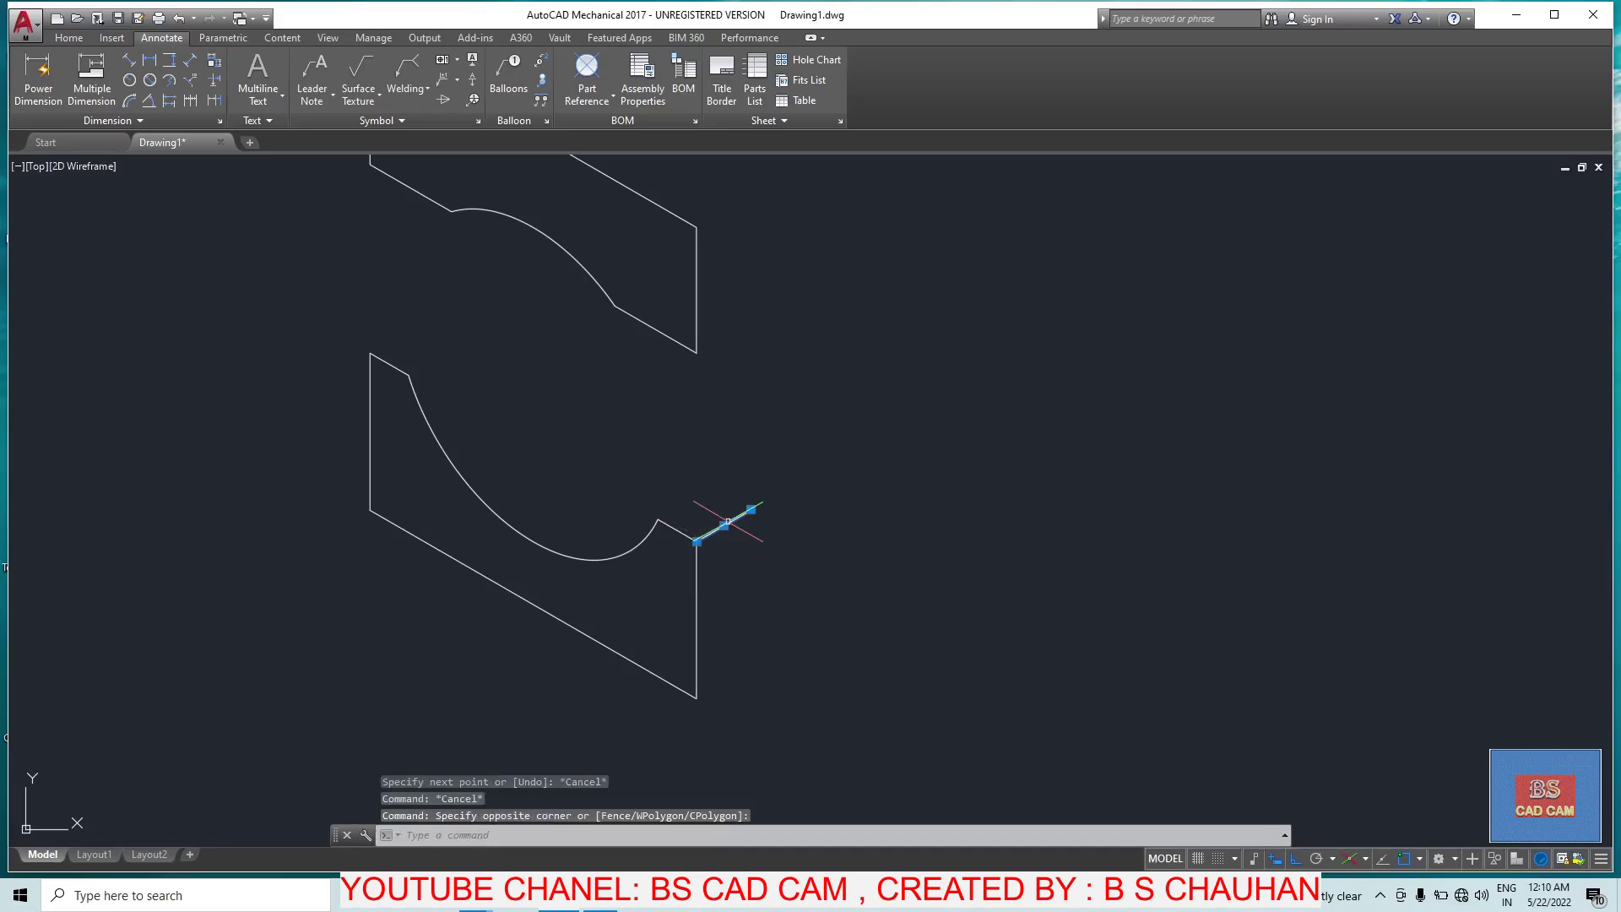
type("Co")
key("Return")
scroll(696, 532, "up", 1)
scroll(684, 553, "up", 2)
left_click(683, 559)
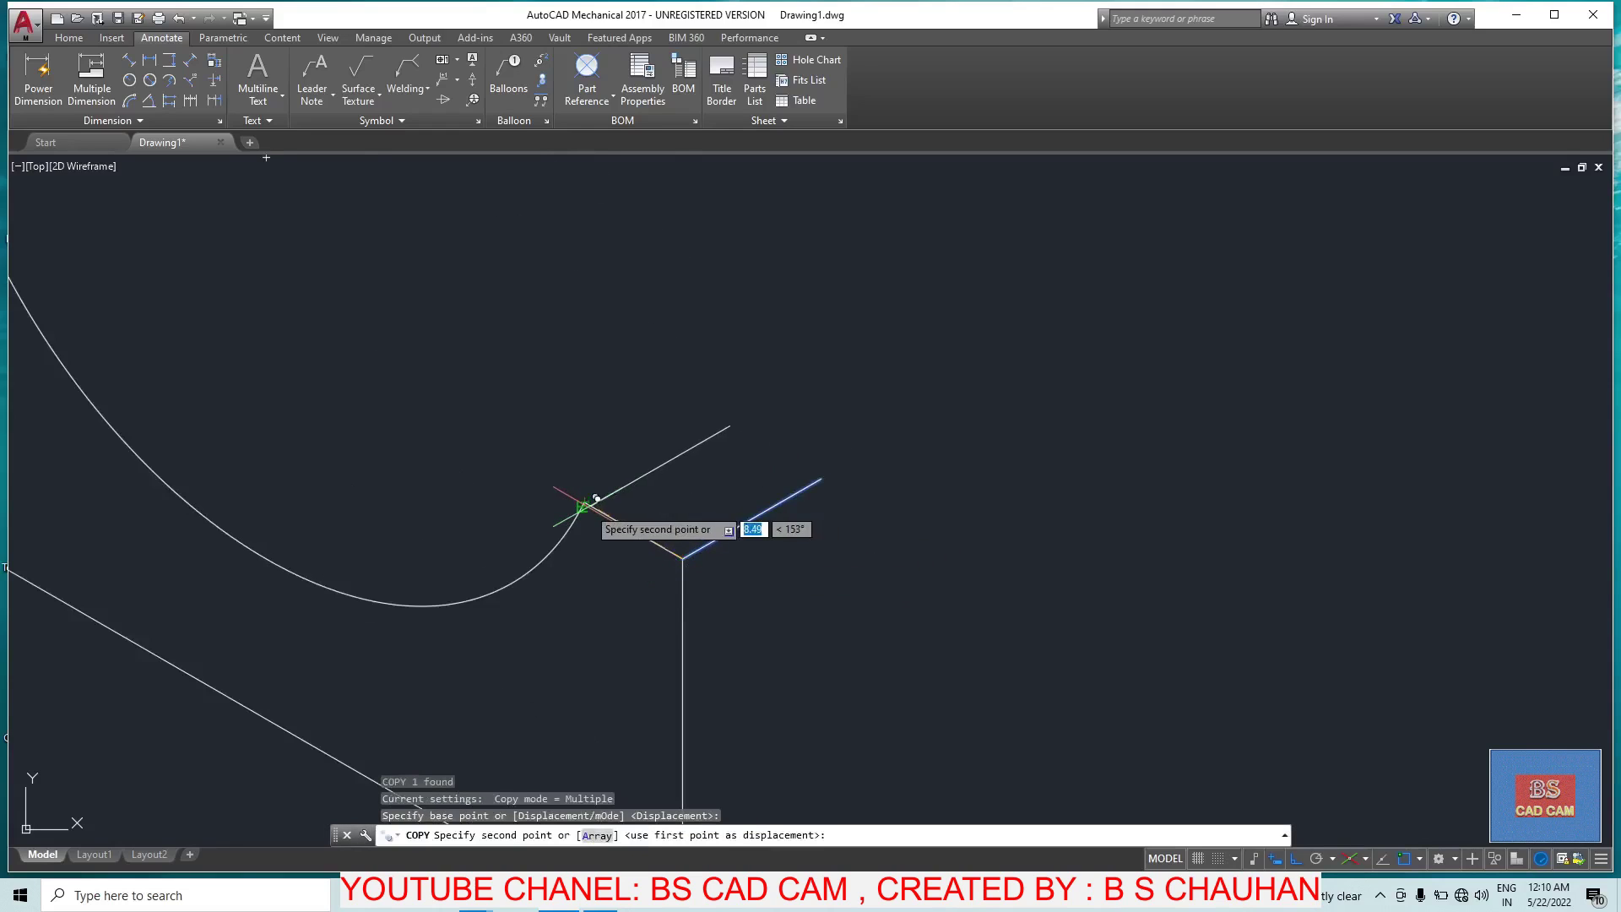
scroll(446, 451, "down", 4)
scroll(446, 450, "up", 2)
scroll(503, 477, "up", 3)
scroll(511, 461, "up", 3)
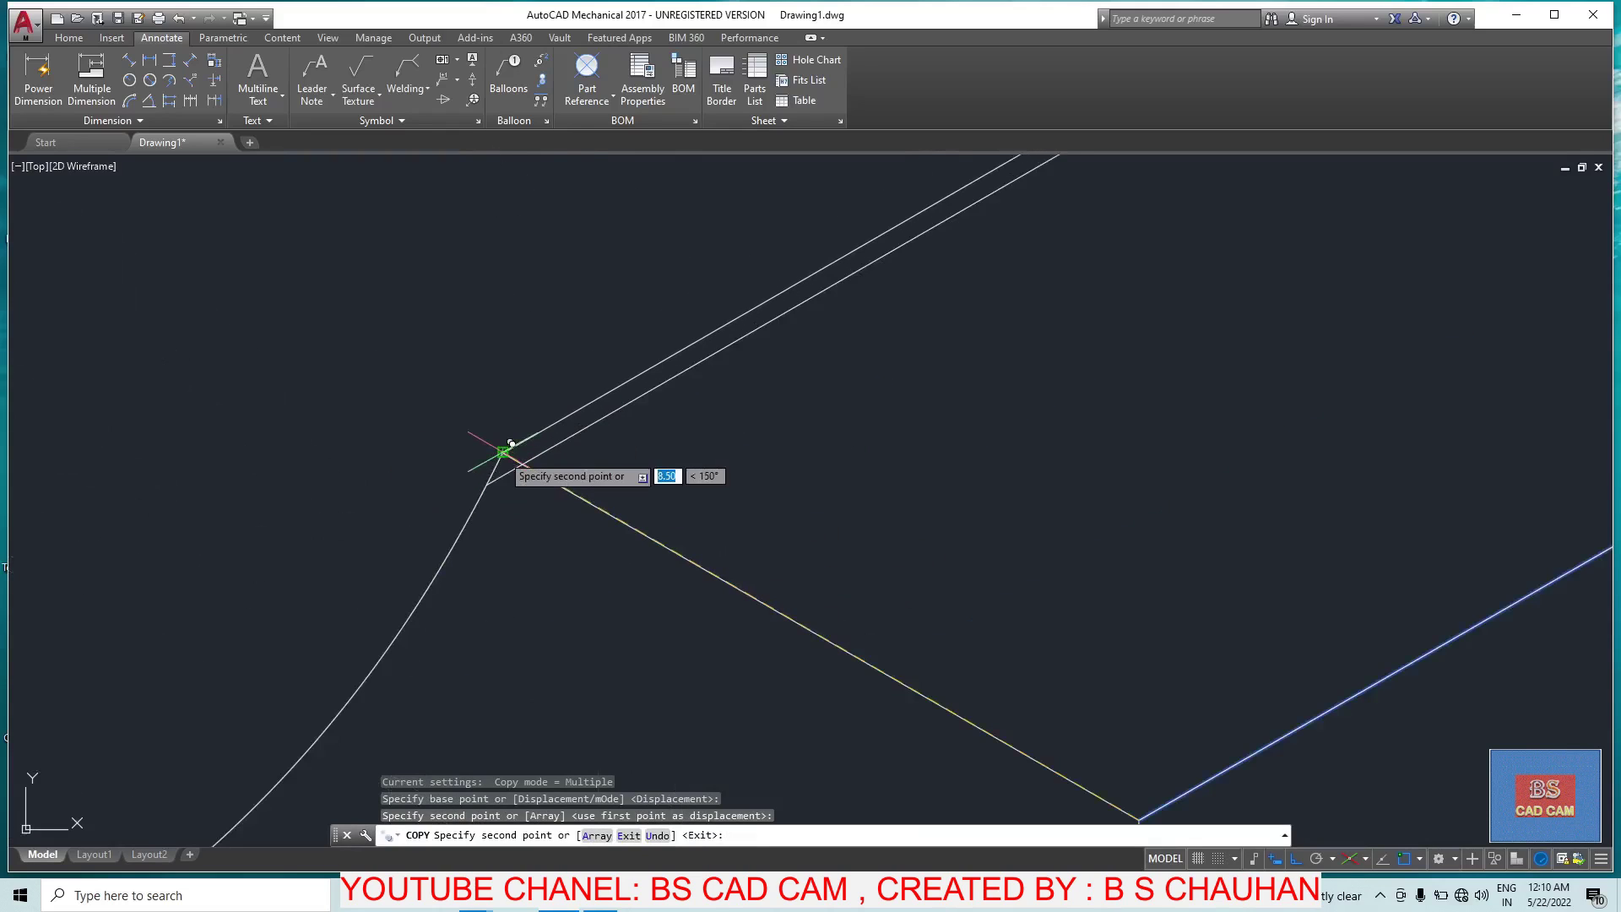
left_click(510, 448)
Step: Place further copies of the 30° line at the curve's top endpoint and upper-left corner
scroll(524, 433, "down", 5)
scroll(381, 393, "down", 1)
scroll(453, 380, "down", 1)
scroll(362, 351, "up", 2)
scroll(331, 369, "up", 1)
scroll(347, 356, "up", 3)
left_click(279, 352)
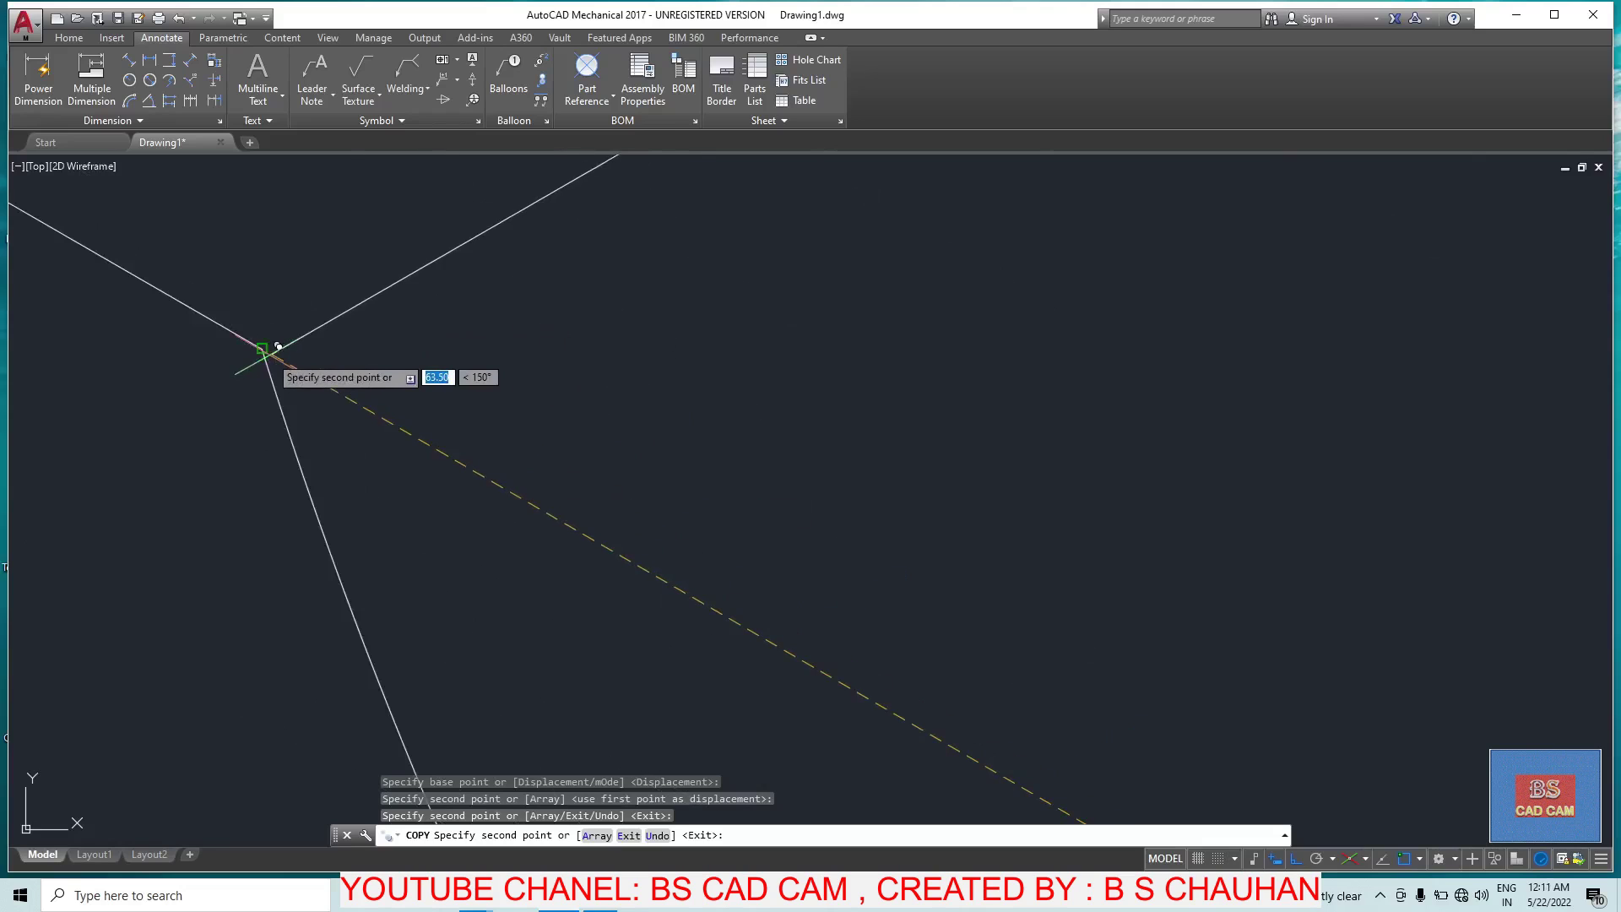
scroll(397, 357, "down", 2)
scroll(283, 287, "up", 4)
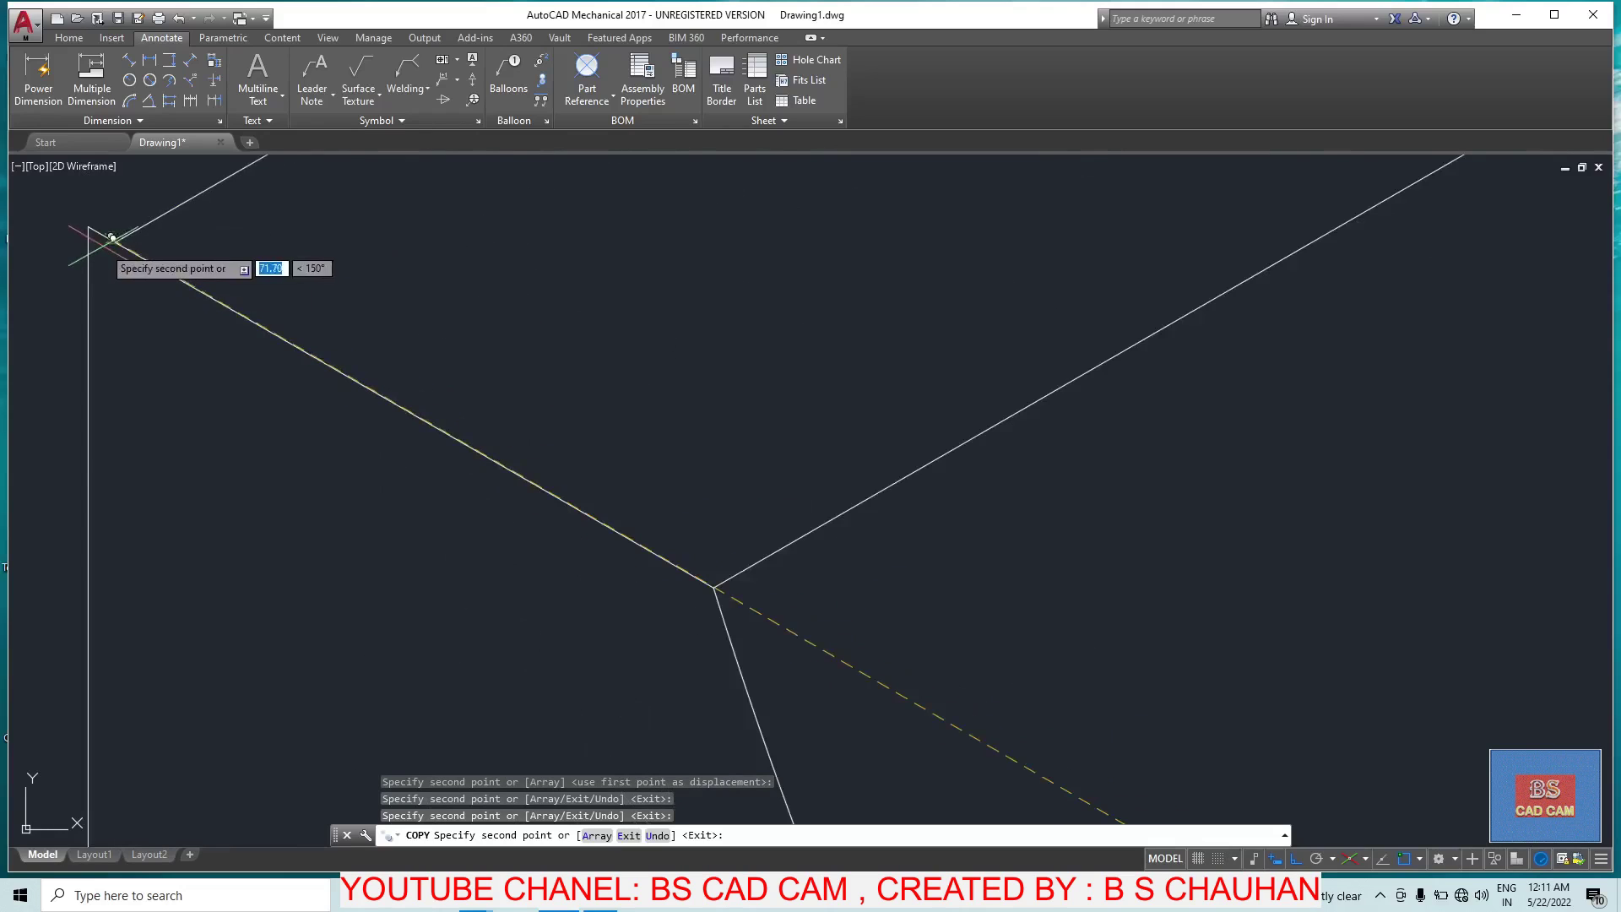
left_click(89, 226)
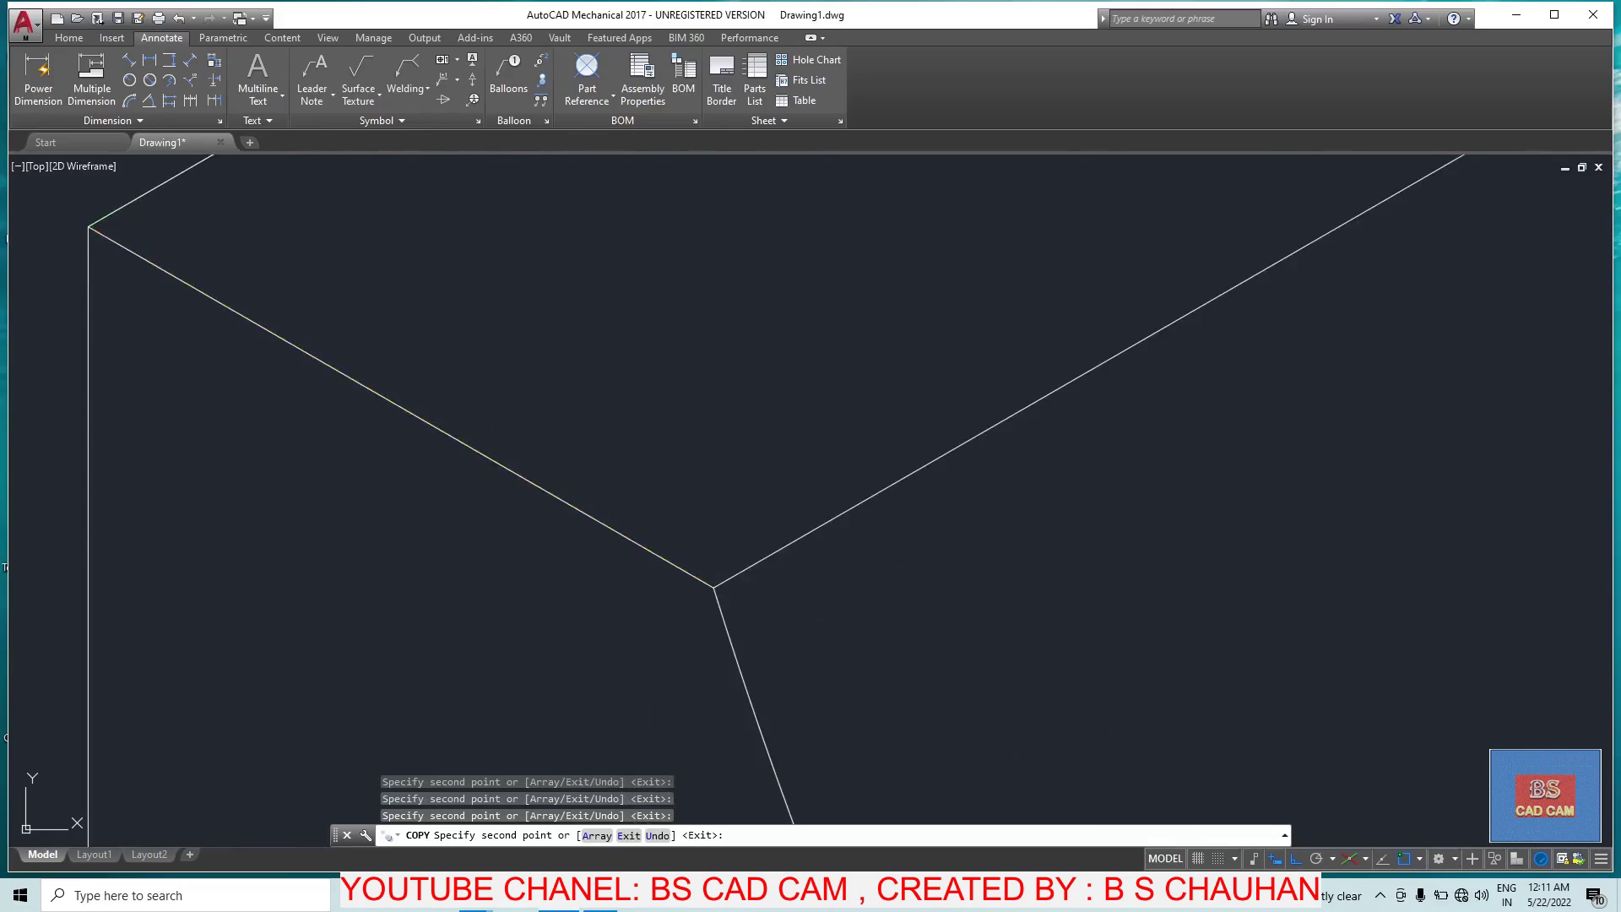
key("Return")
Step: Erase the stray extra line at the lower right
scroll(1049, 470, "down", 3)
scroll(809, 505, "down", 2)
scroll(978, 518, "down", 3)
scroll(1187, 621, "down", 2)
scroll(1155, 577, "up", 4)
scroll(962, 499, "up", 3)
key("Escape")
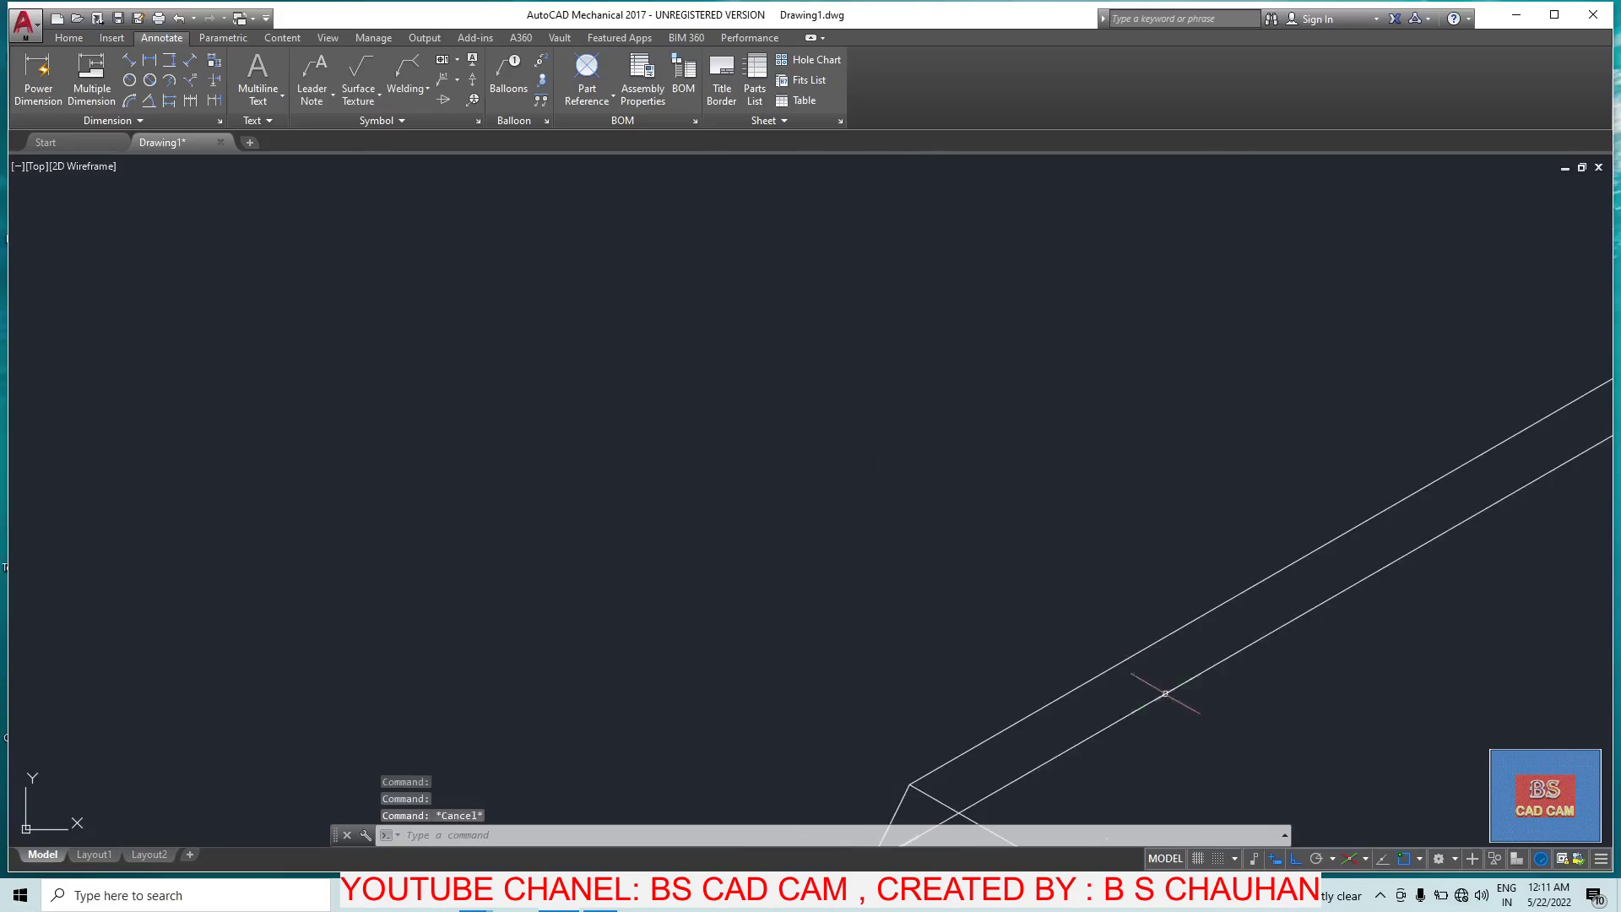
left_click(1180, 686)
key("Delete")
scroll(1079, 642, "down", 2)
scroll(1089, 676, "down", 2)
Step: Copy the end line, big arc and slanted top line 12 units back along the 30° edge
key("Escape")
left_click(1126, 663)
left_click(950, 695)
left_click(840, 673)
scroll(713, 439, "up", 2)
left_click(695, 420)
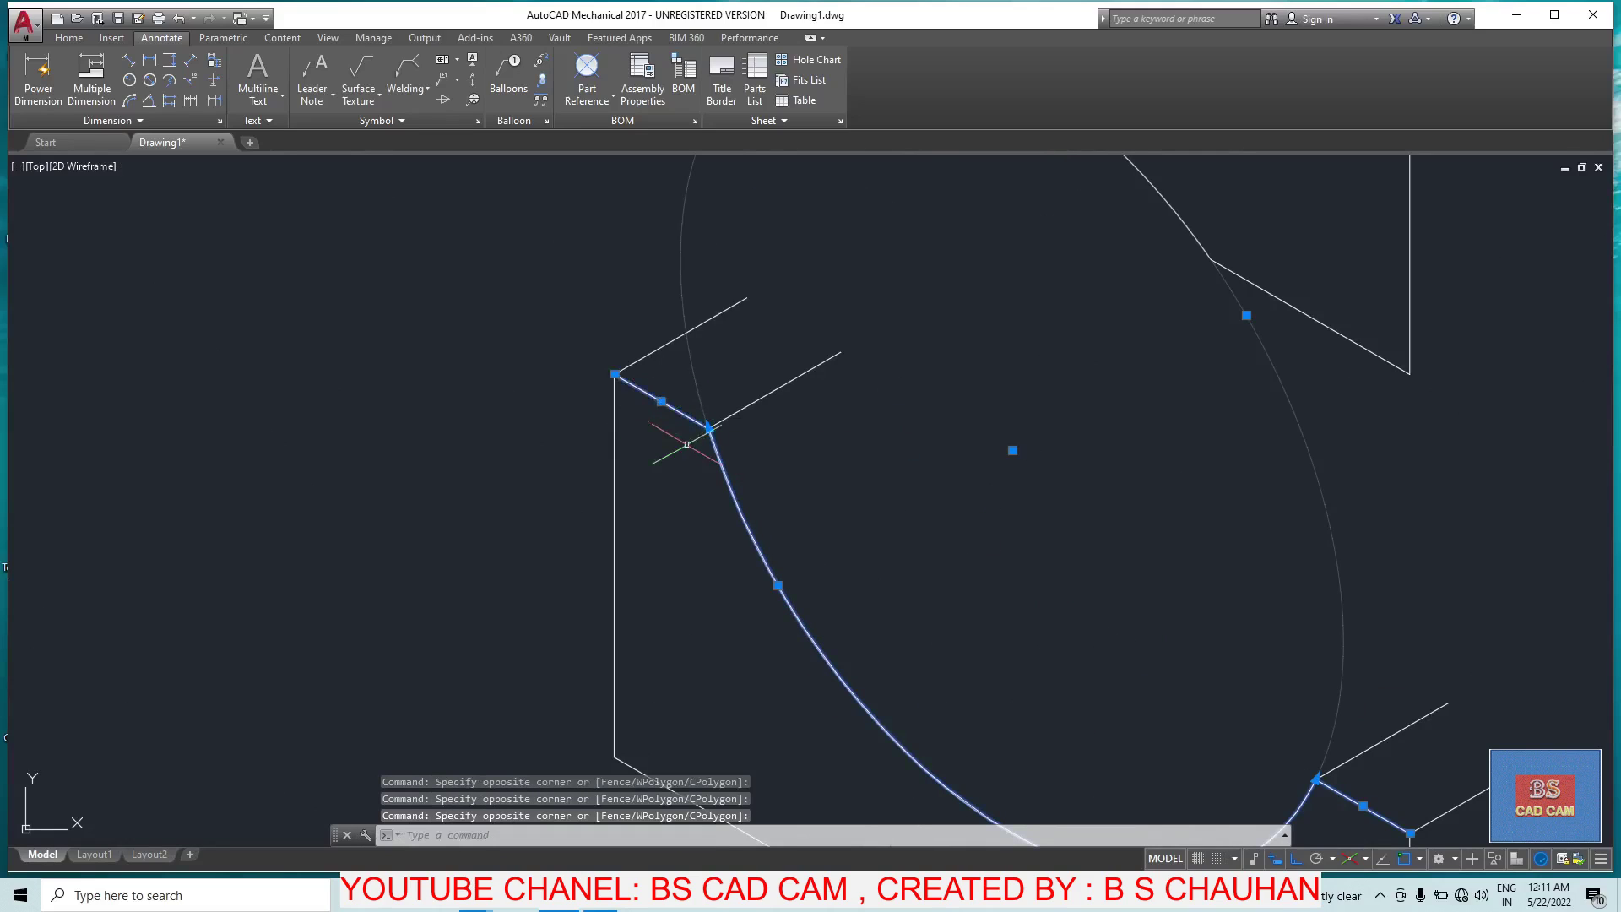
type("CO")
key("Return")
scroll(923, 463, "down", 2)
scroll(1081, 642, "up", 2)
left_click(1095, 667)
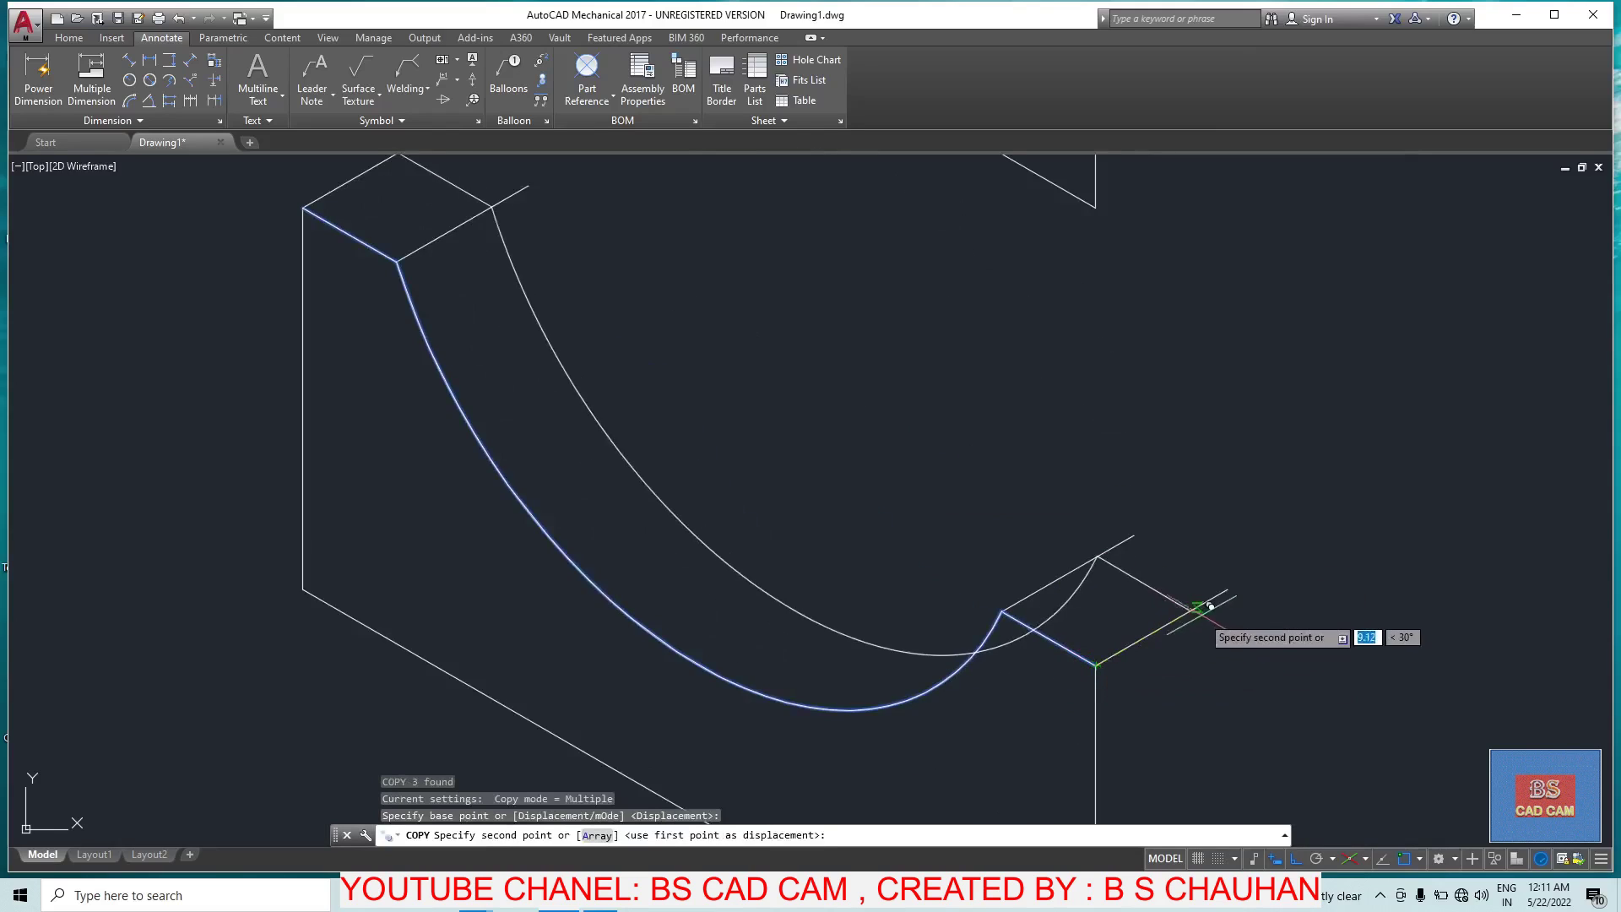
left_click(1228, 588)
Step: Trim the overlapping arc segments inside the right corner
key("Escape")
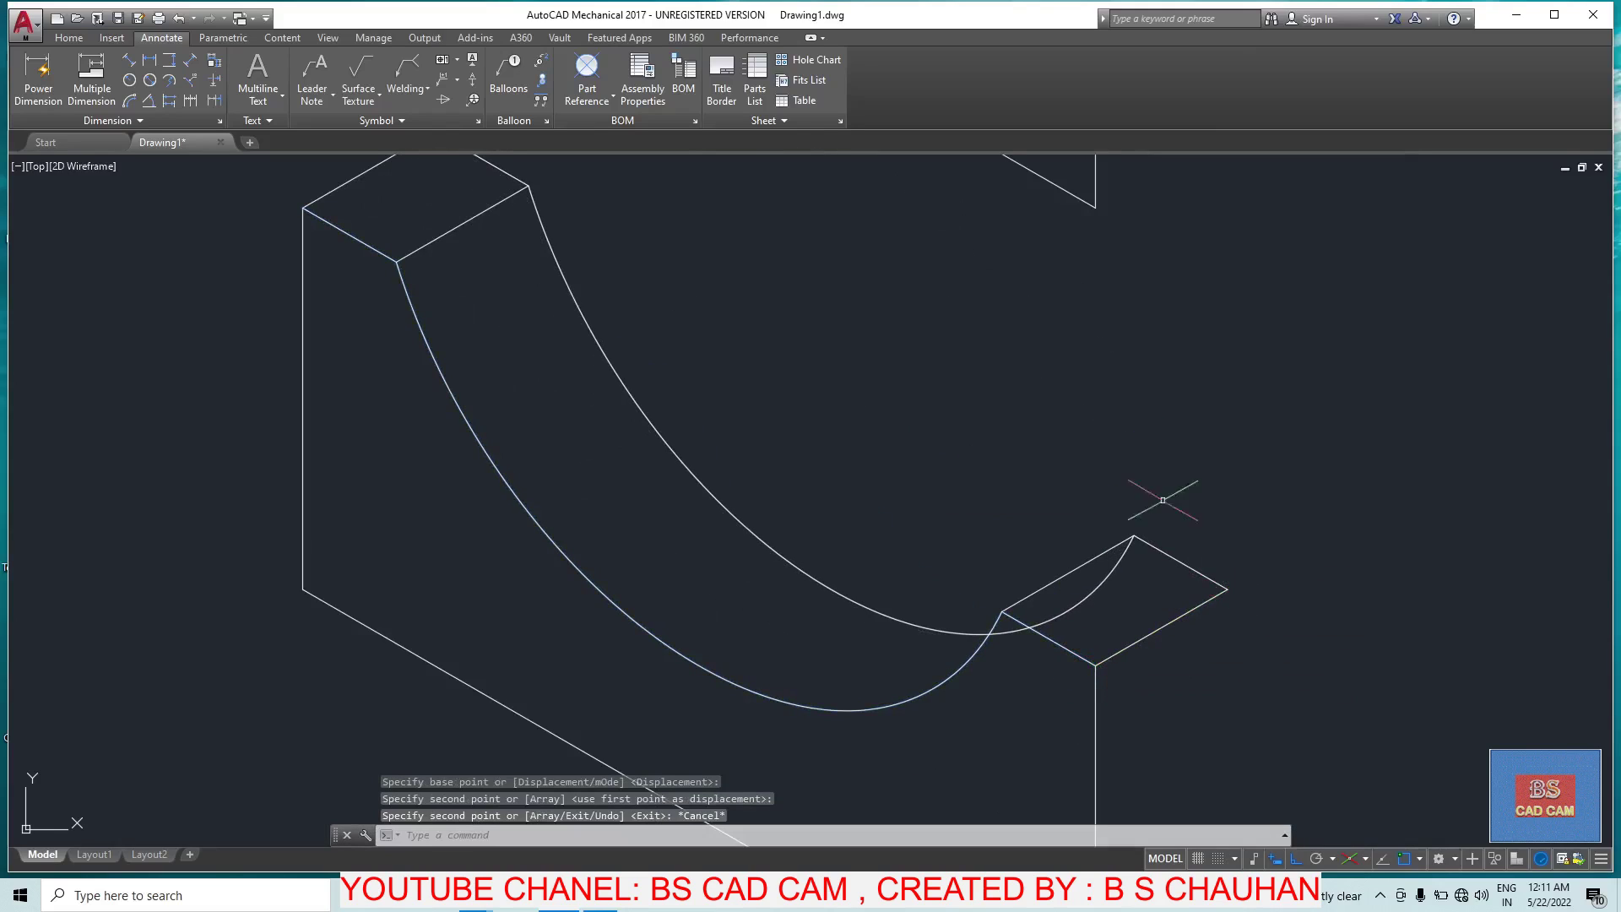
type("tr")
key("Return")
scroll(1107, 609, "up", 4)
left_click(1113, 568)
left_click(846, 660)
left_click(870, 686)
key("Escape")
Step: Erase the bracket's diagonal bottom edge
scroll(802, 501, "down", 5)
scroll(907, 462, "down", 3)
scroll(850, 430, "up", 3)
scroll(810, 540, "up", 1)
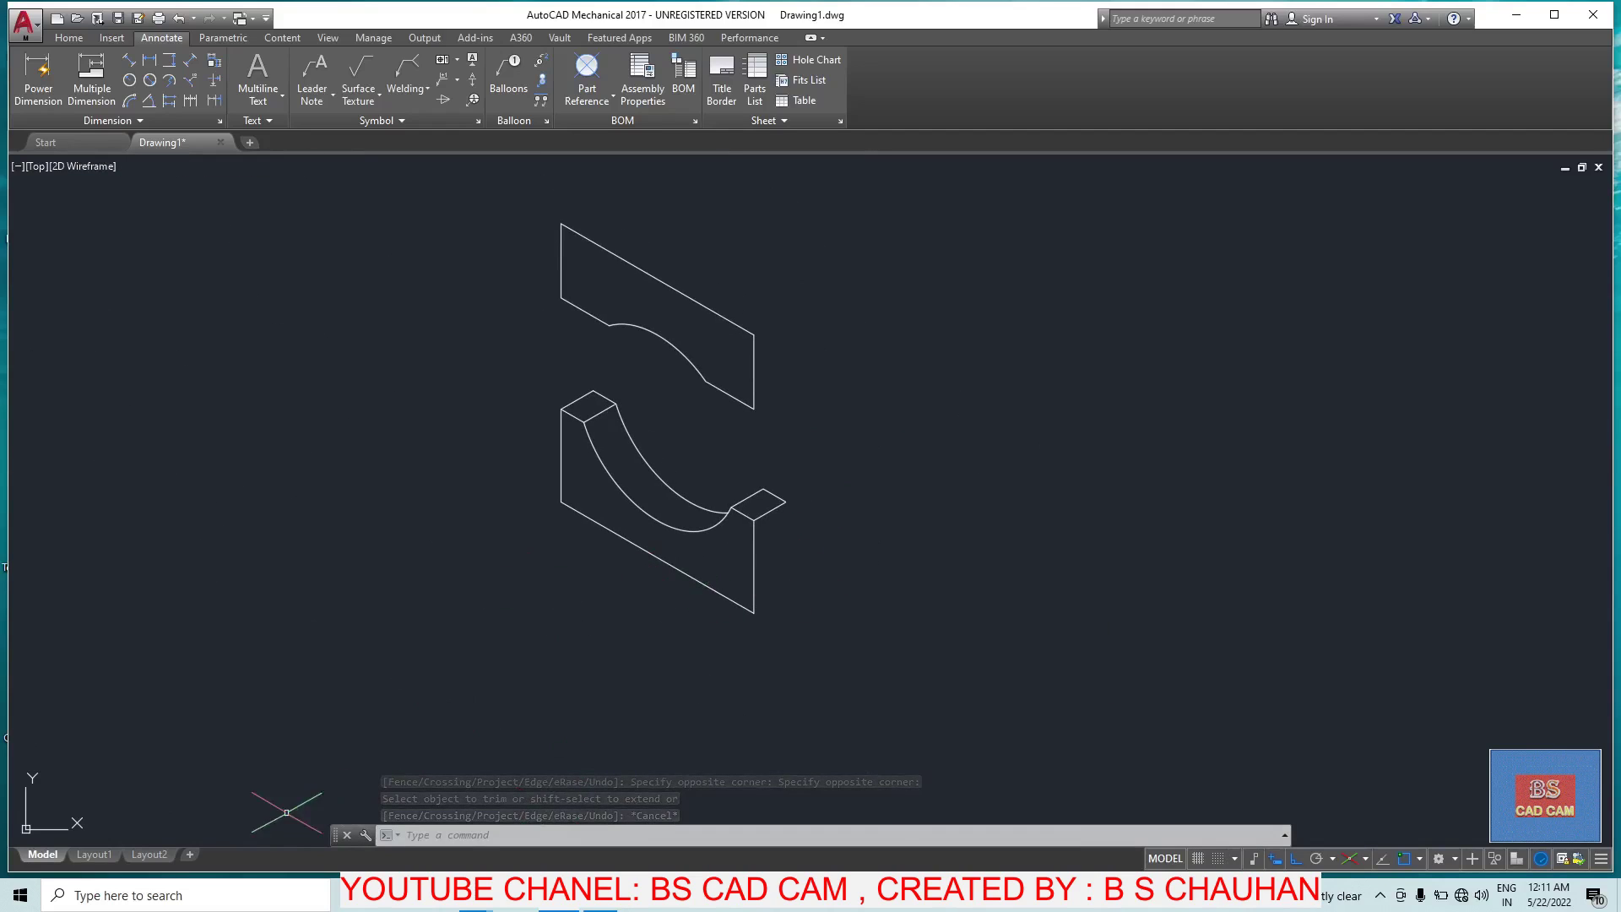
scroll(742, 595, "down", 4)
scroll(236, 594, "up", 5)
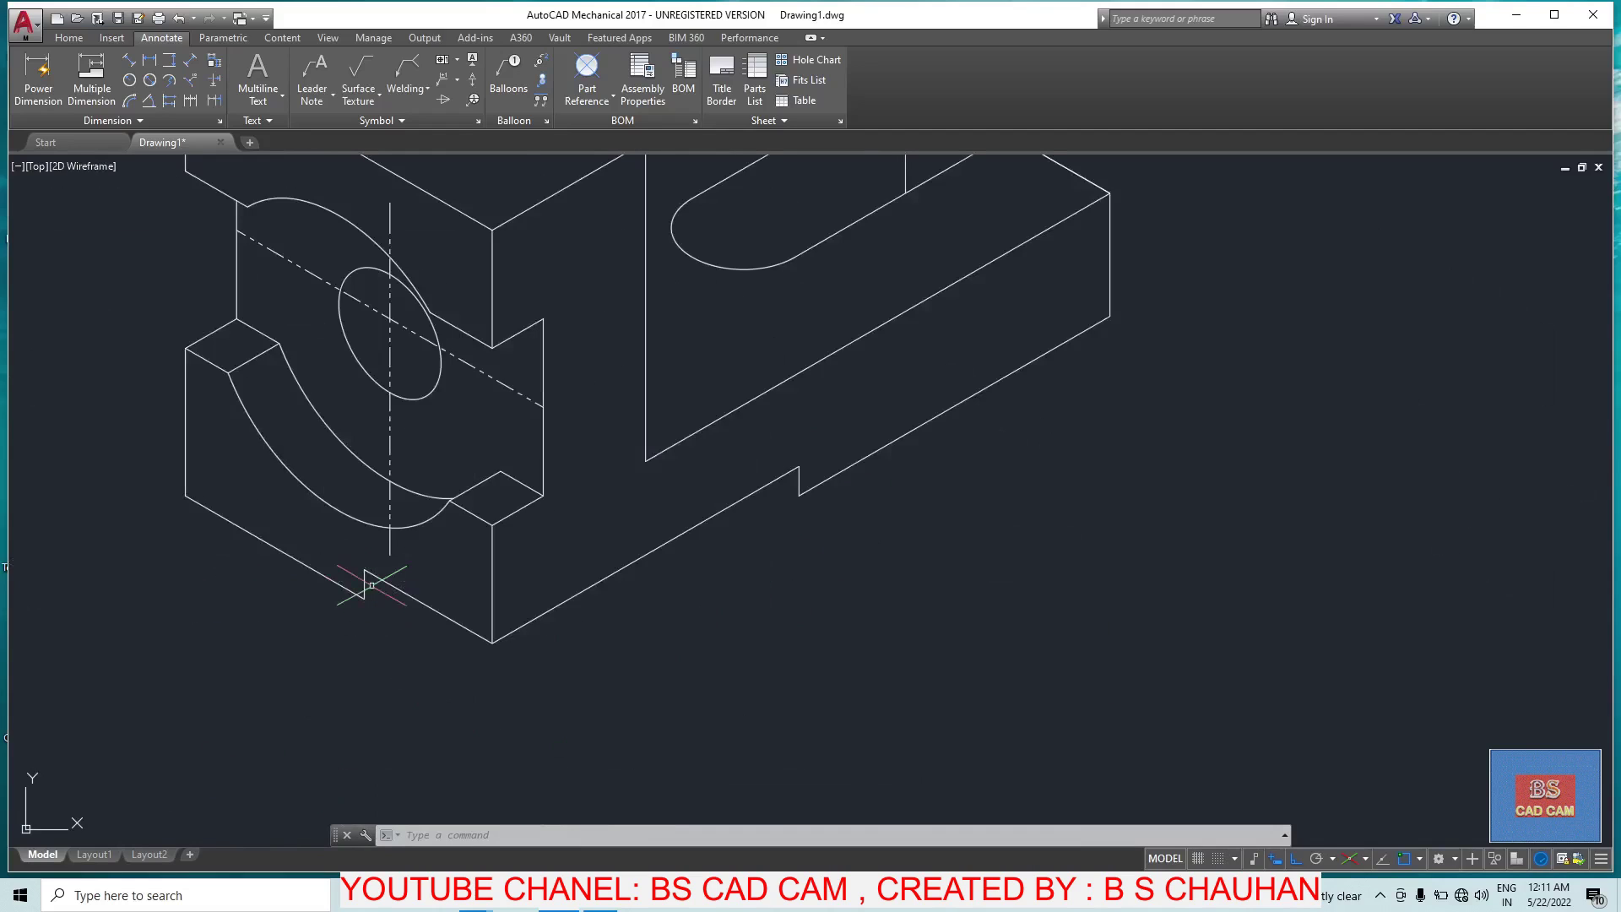
scroll(1393, 622, "down", 3)
scroll(1394, 623, "up", 3)
middle_click_drag(1393, 623, 988, 622)
scroll(1096, 585, "up", 3)
left_click(1097, 583)
left_click(1071, 610)
key("Delete")
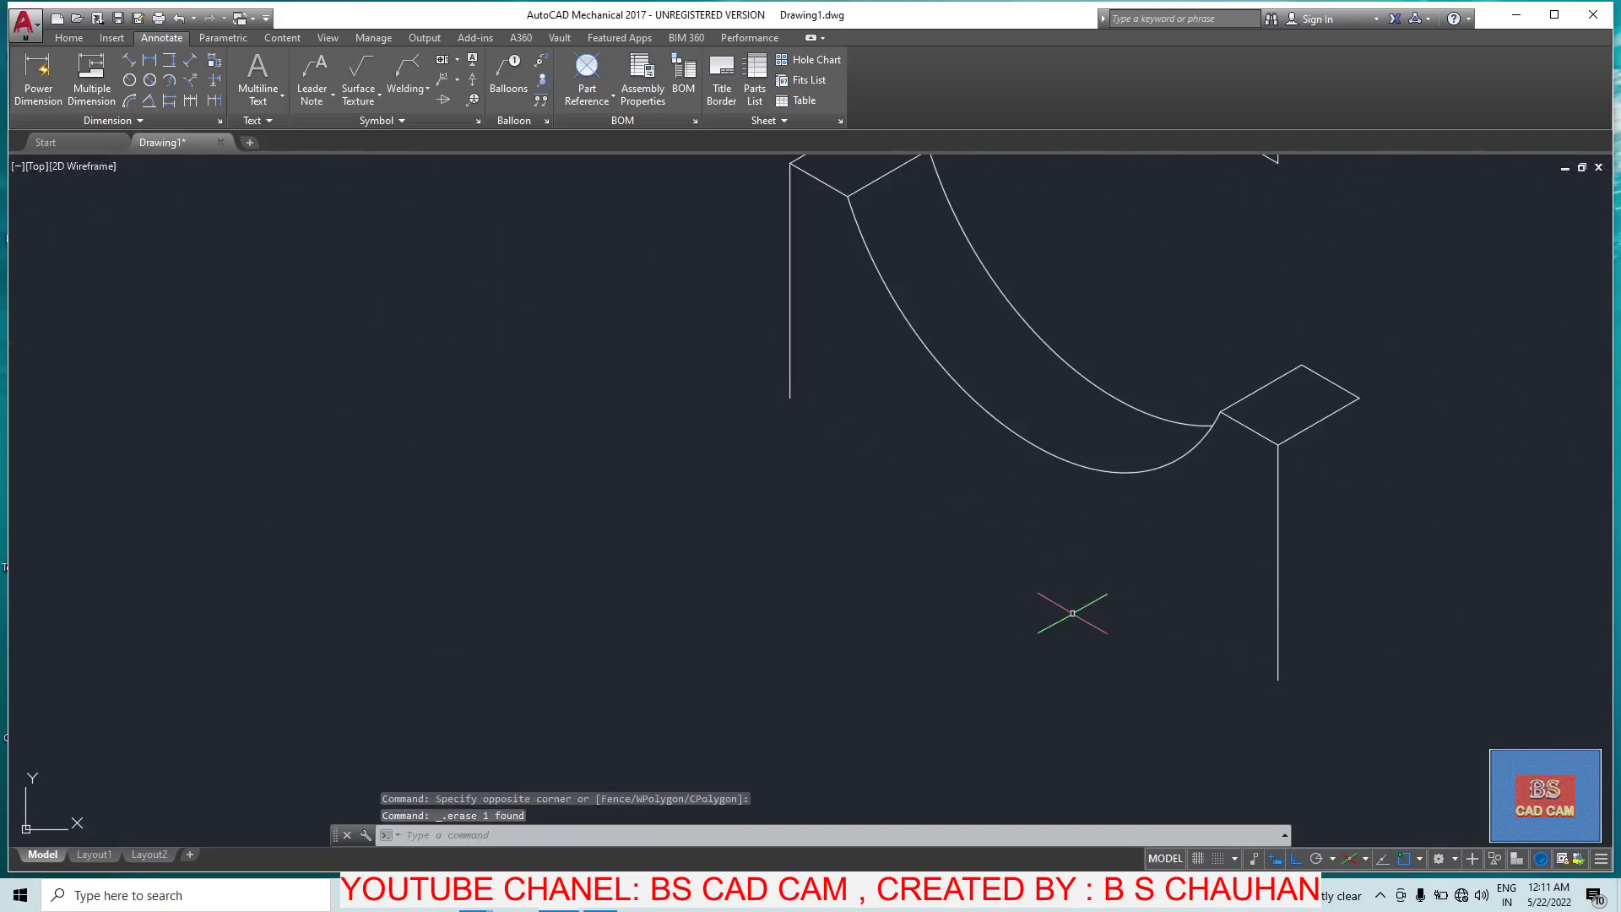
Step: Redraw the bottom edge as a 42-unit line, a 6-unit vertical step and a down-right segment
key("l")
key("Return")
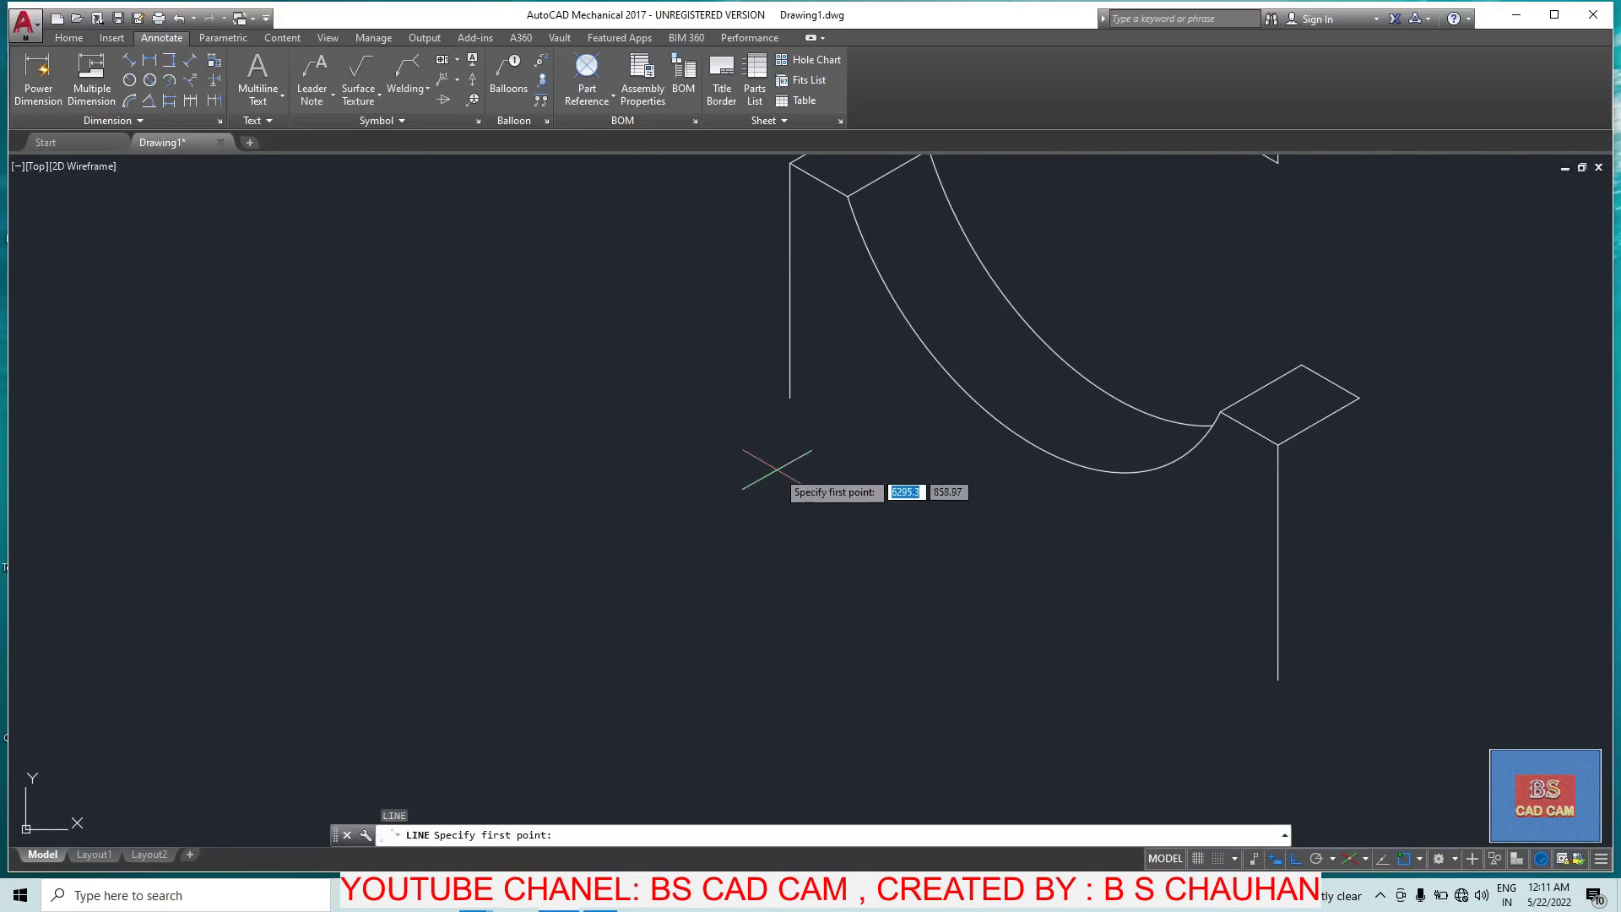
left_click(790, 396)
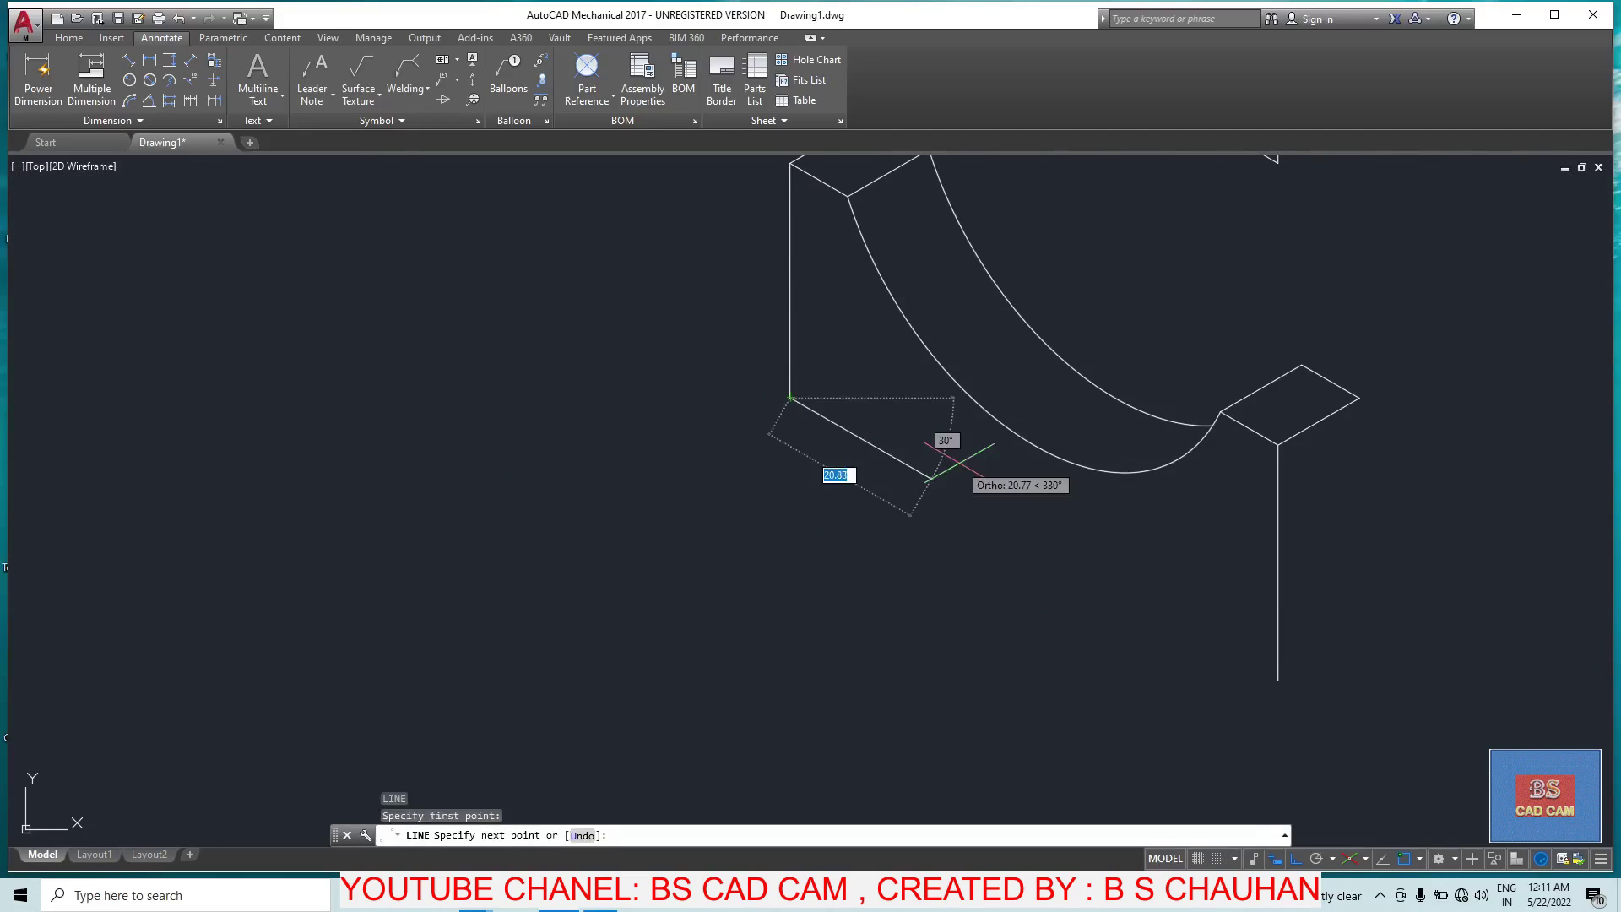
type("42")
key("Return")
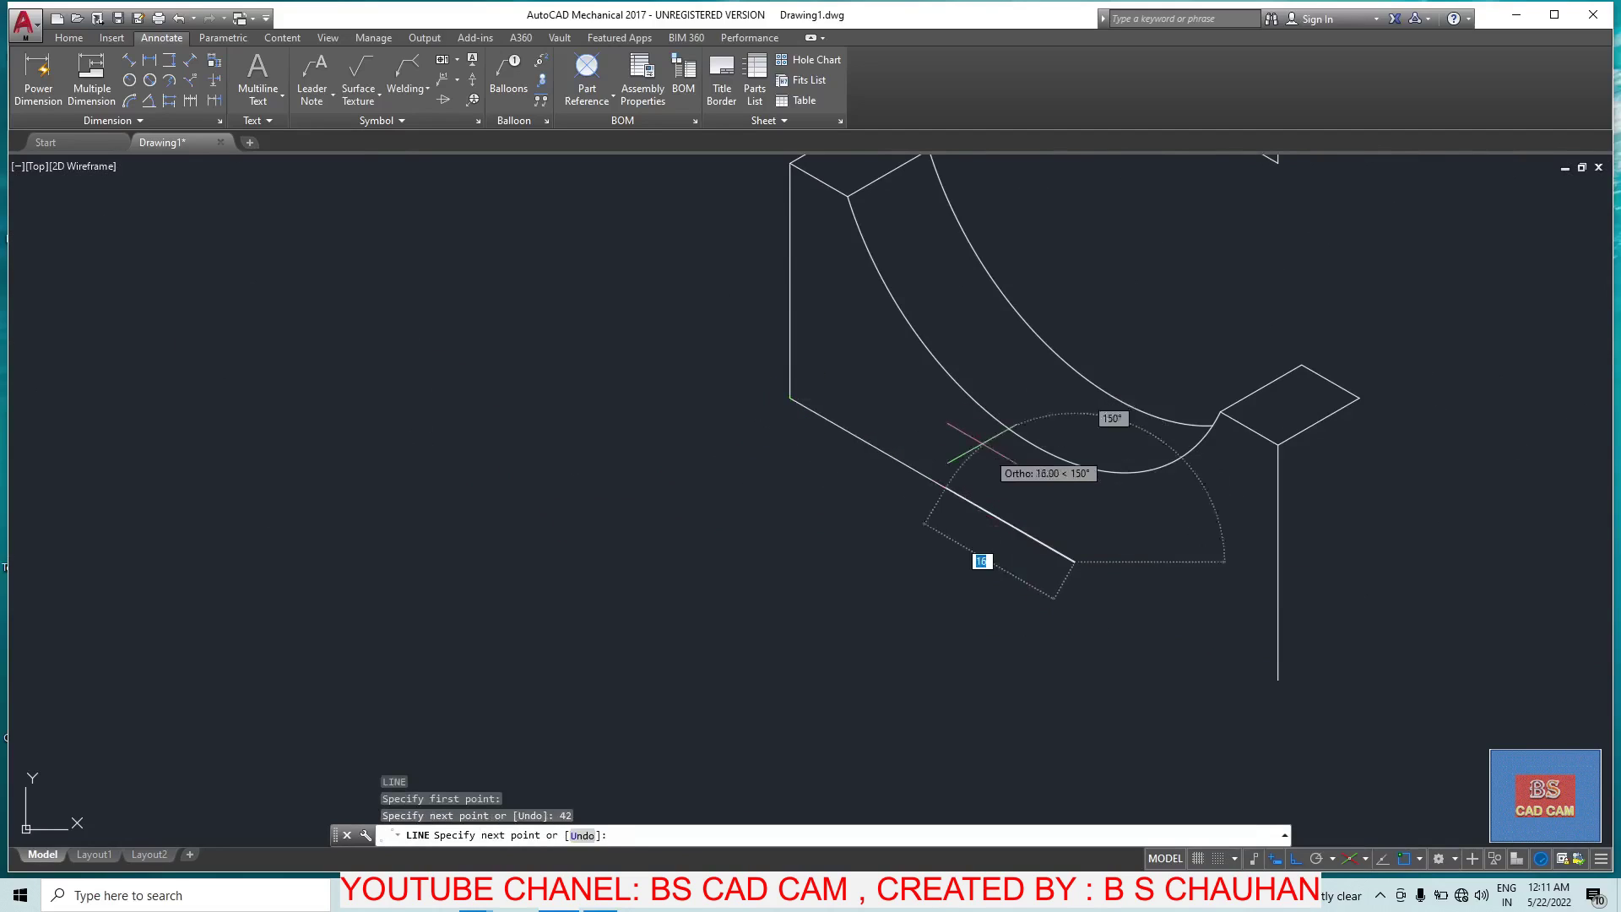
key("F5")
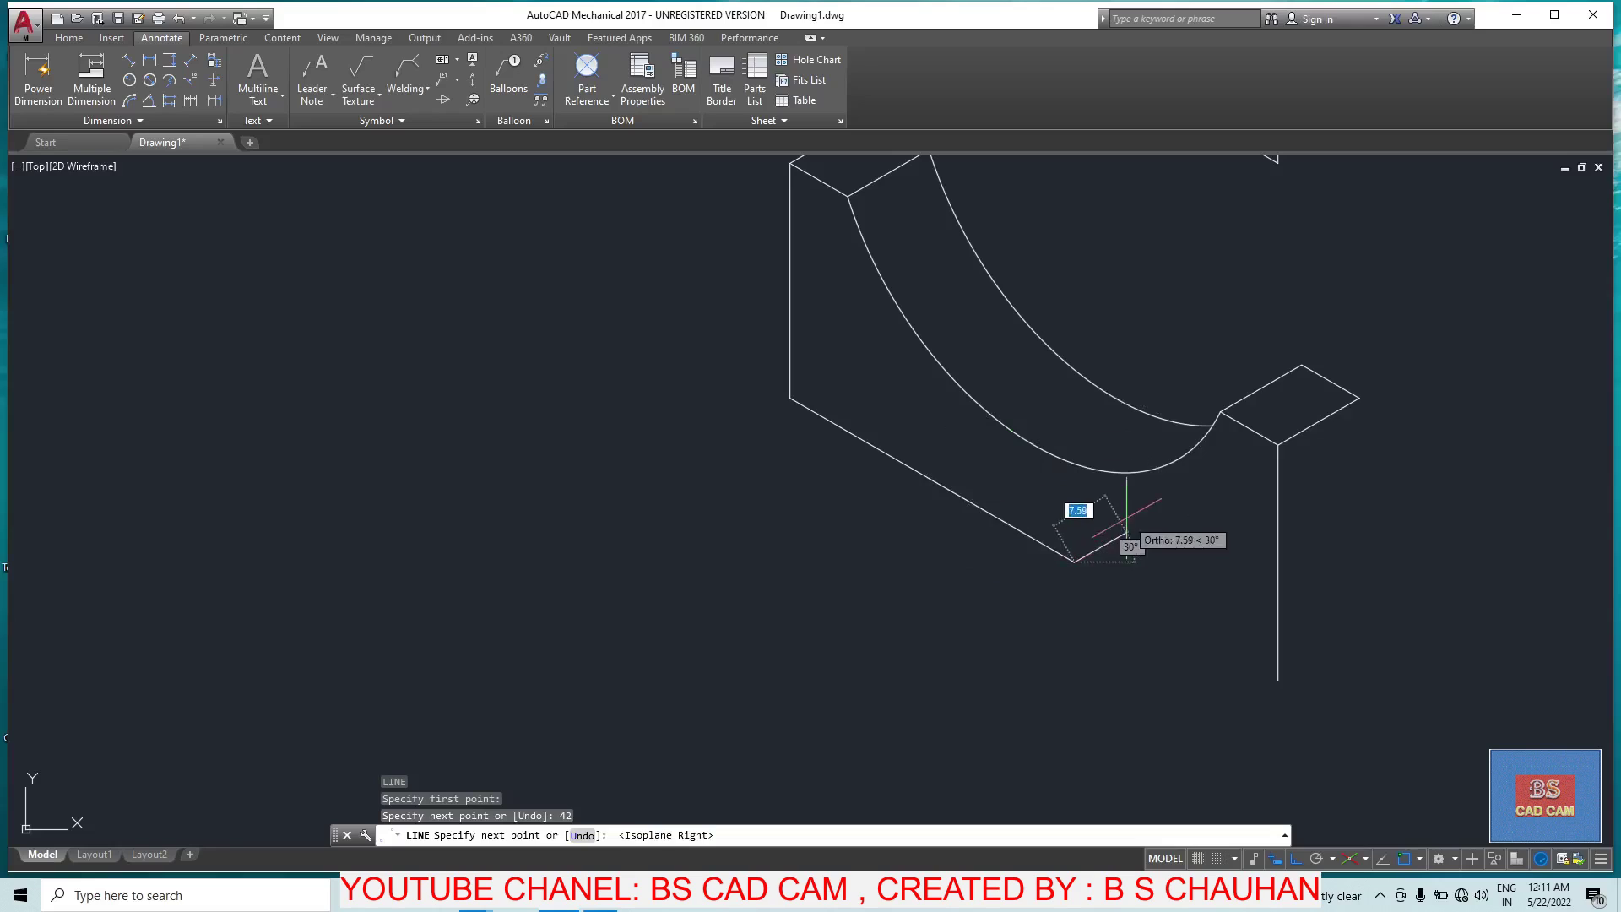
type("6")
key("Return")
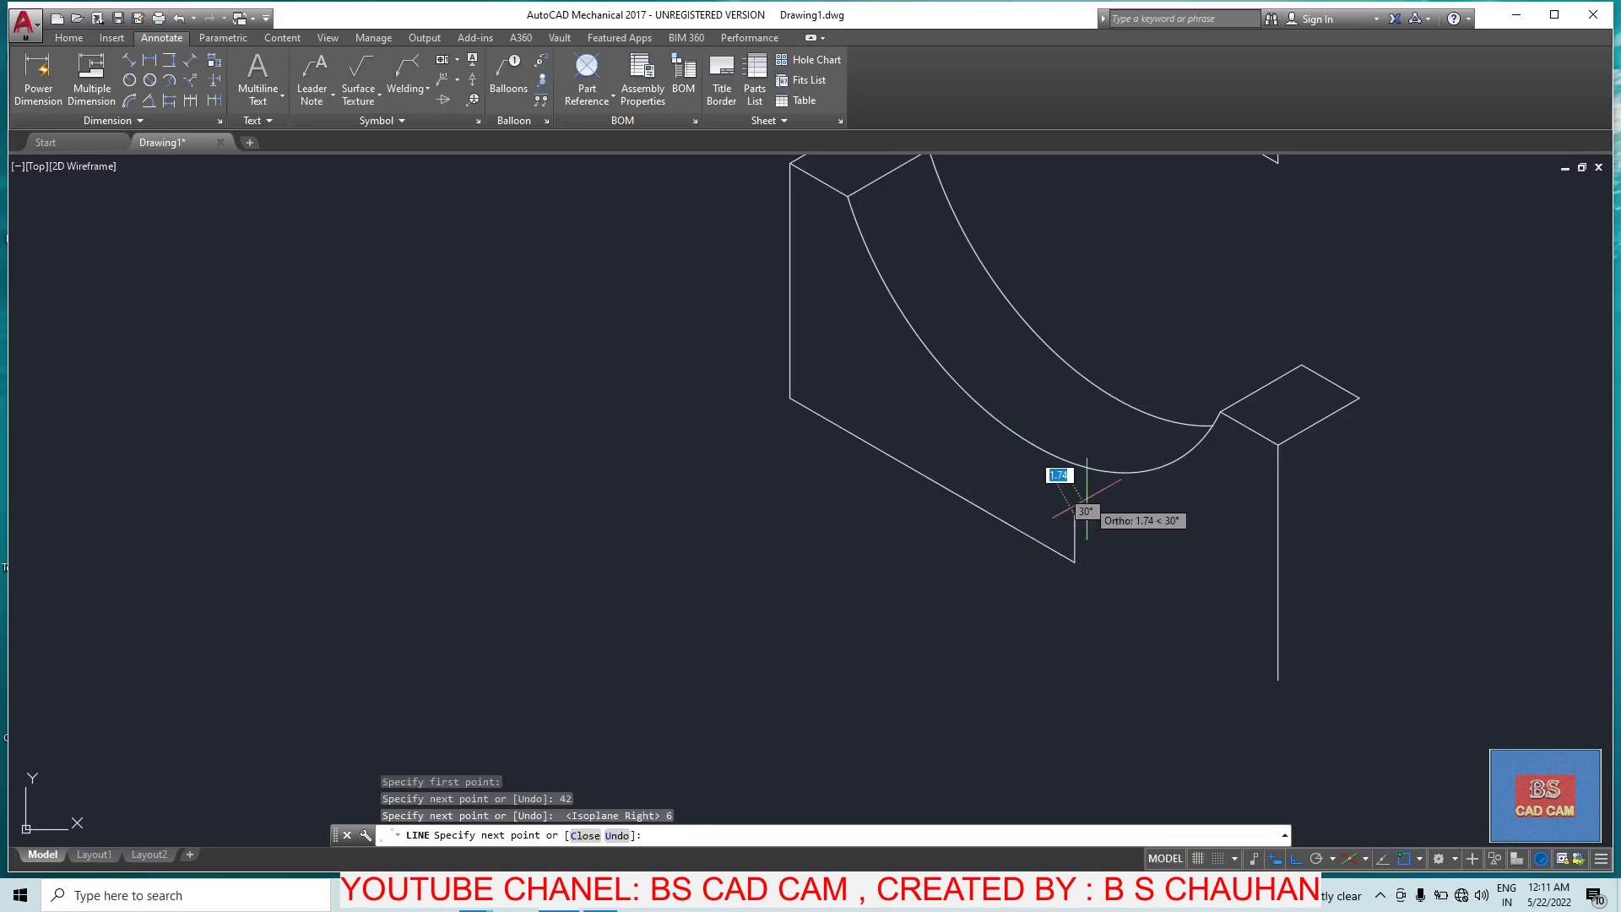
key("F5")
left_click(1389, 696)
key("Escape")
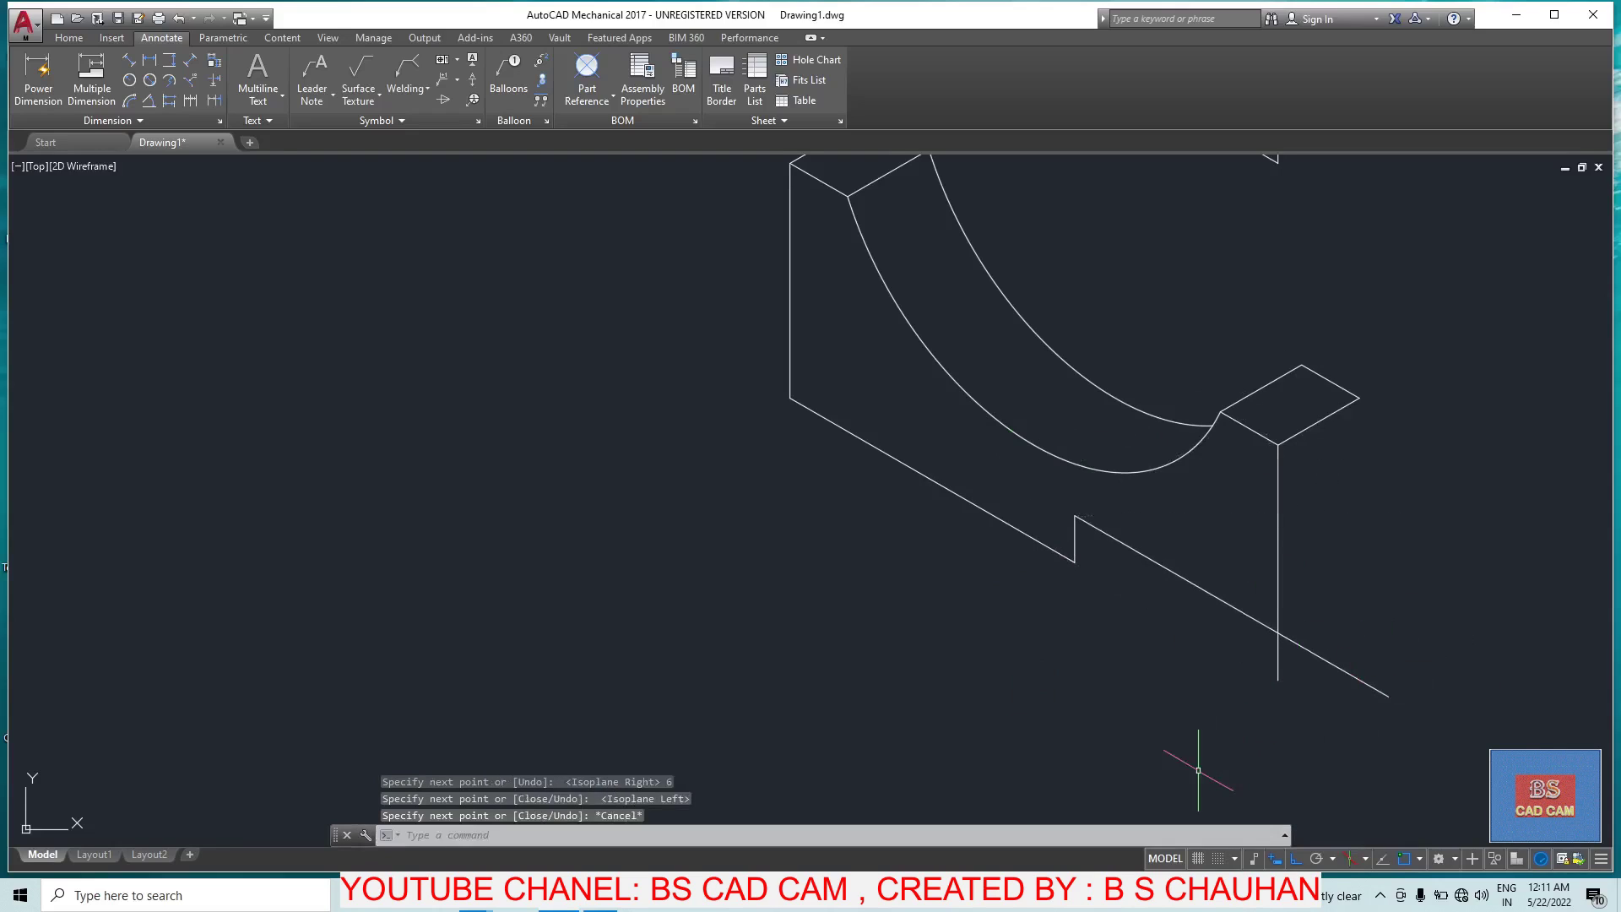
Step: Trim the overshooting tails at the right vertical edge, then select the short ledge edge
type("tr")
key("Return")
key("Return")
left_click_drag(1375, 667, 1350, 688)
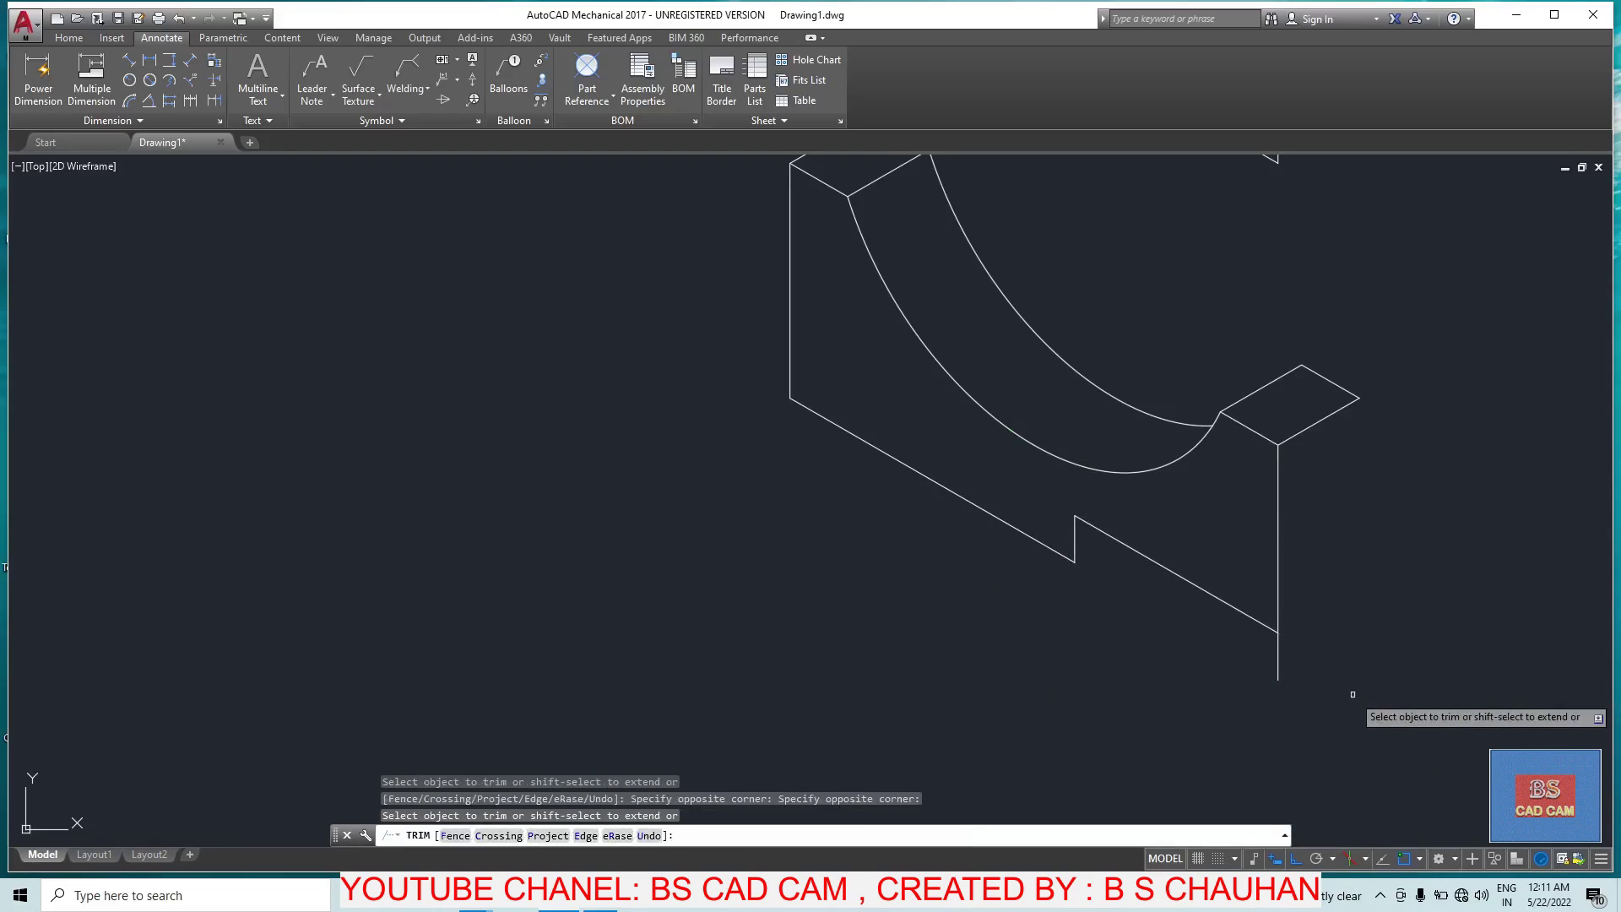
left_click(1350, 674)
left_click(1205, 676)
key("Escape")
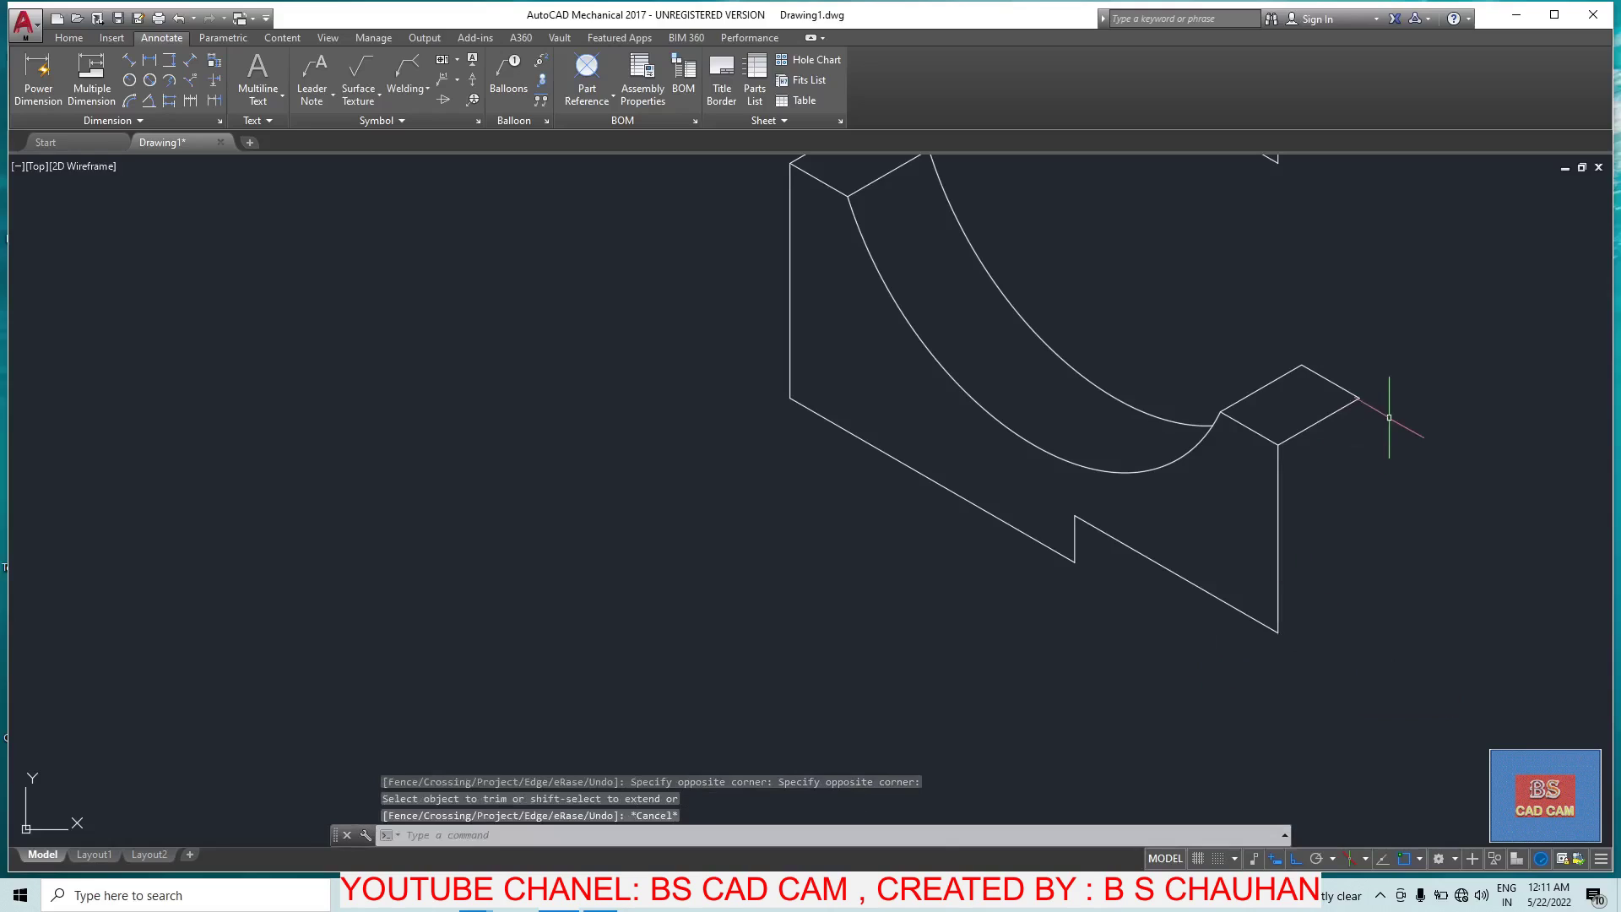
left_click_drag(1361, 433, 1308, 404)
type("co")
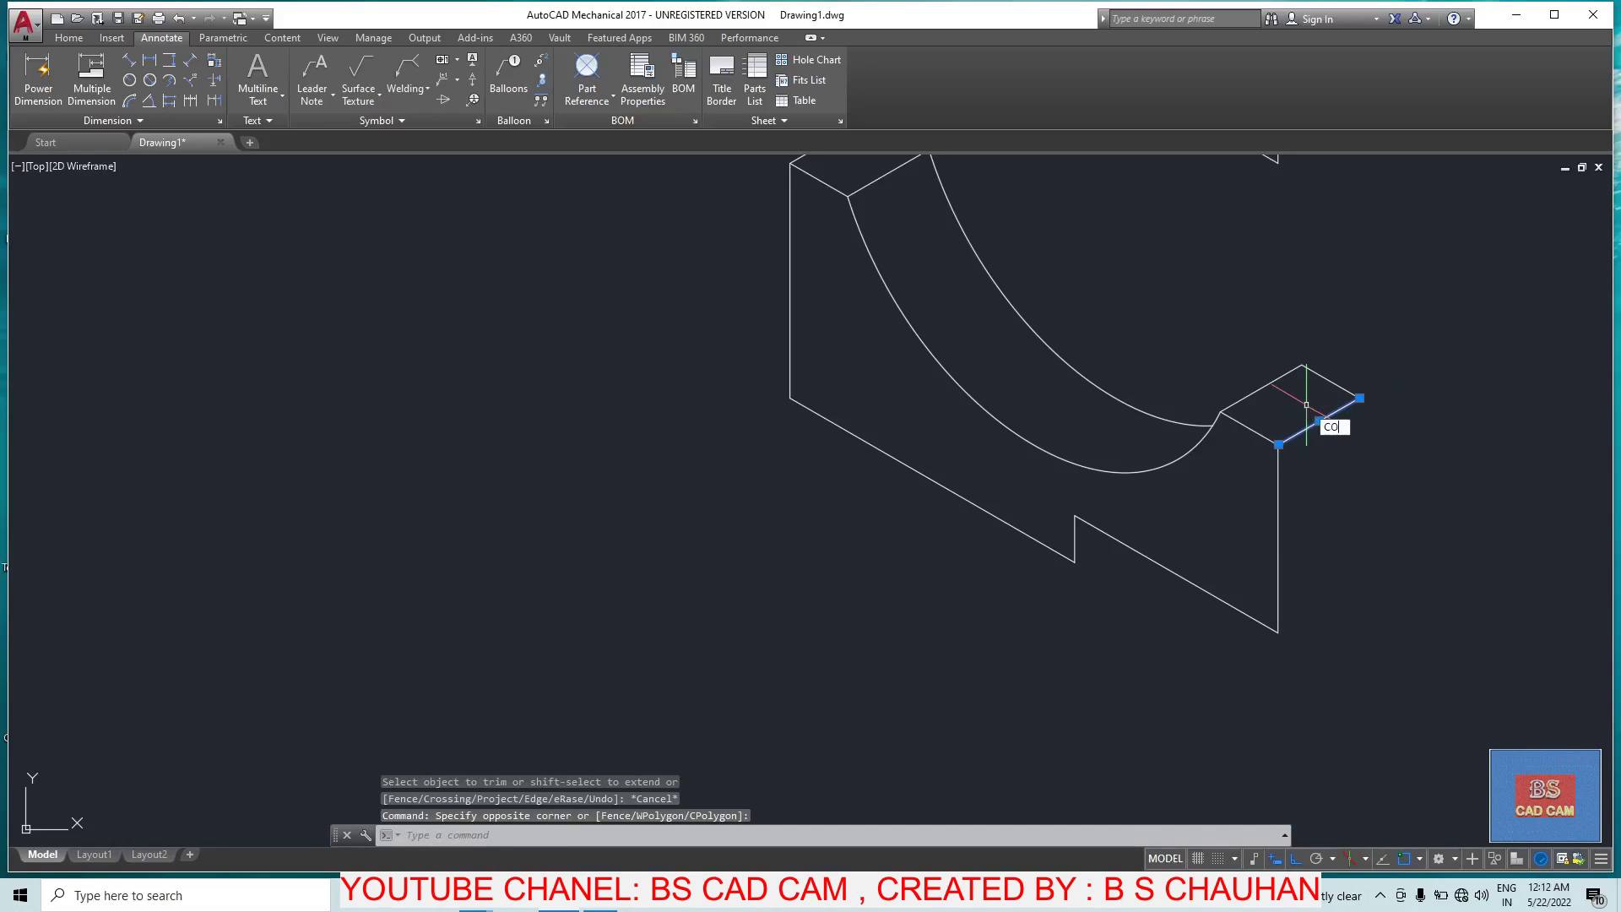
Step: Copy the ledge edge to the notch's bottom corner and trim the line beyond the intersection
key("Return")
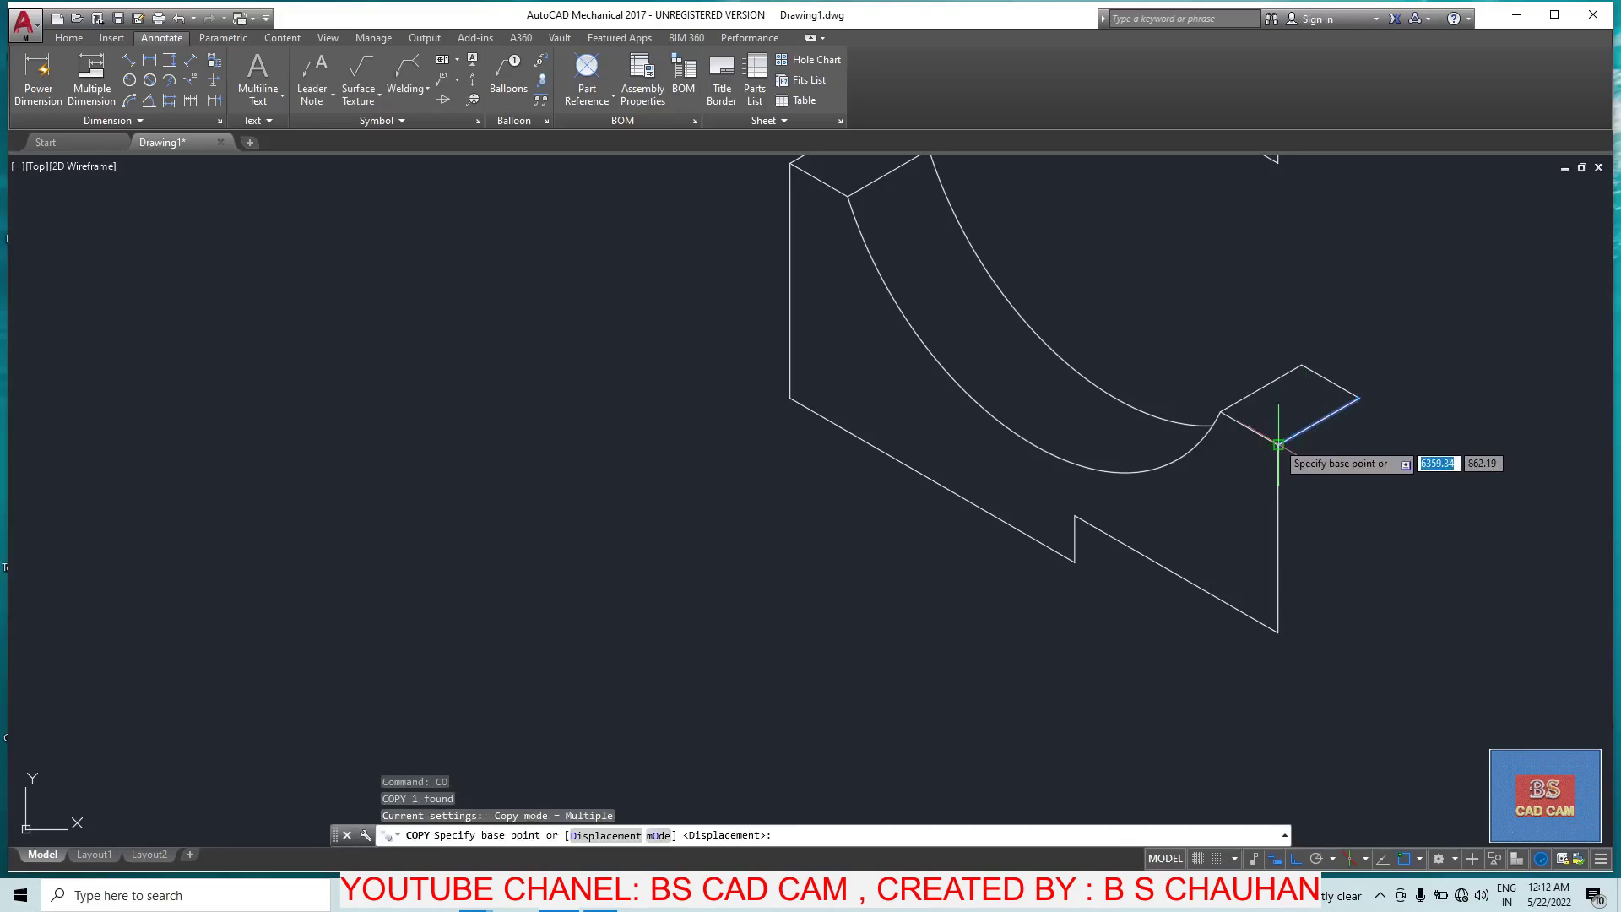
left_click(1278, 444)
scroll(1059, 582, "up", 5)
left_click(1114, 503)
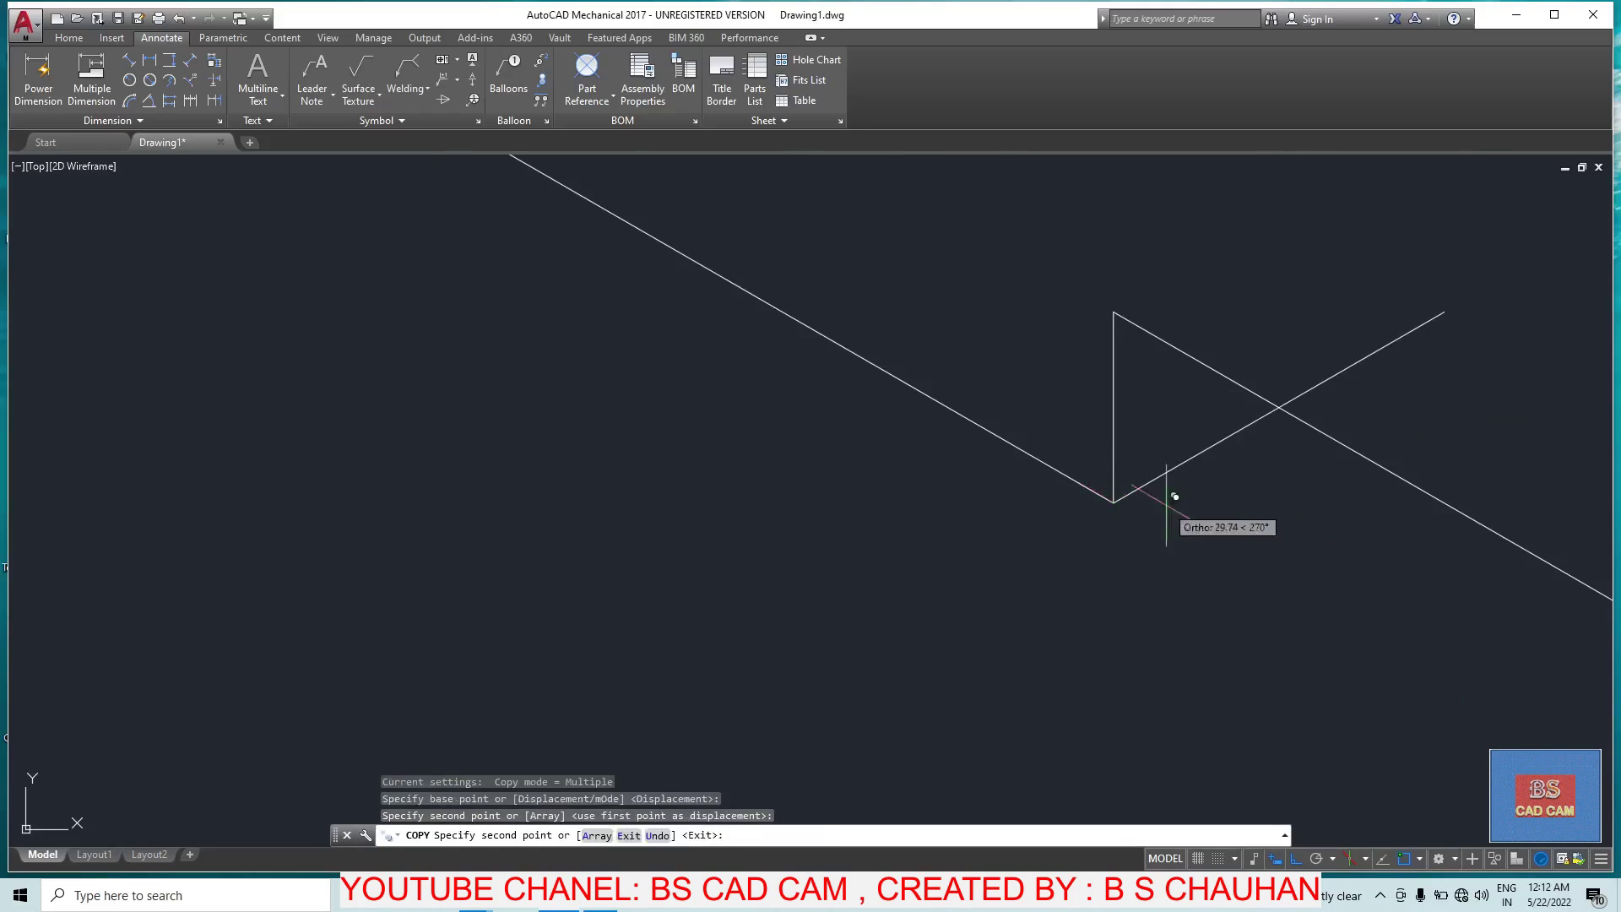
key("Escape")
type("r")
key("Return")
key("Return")
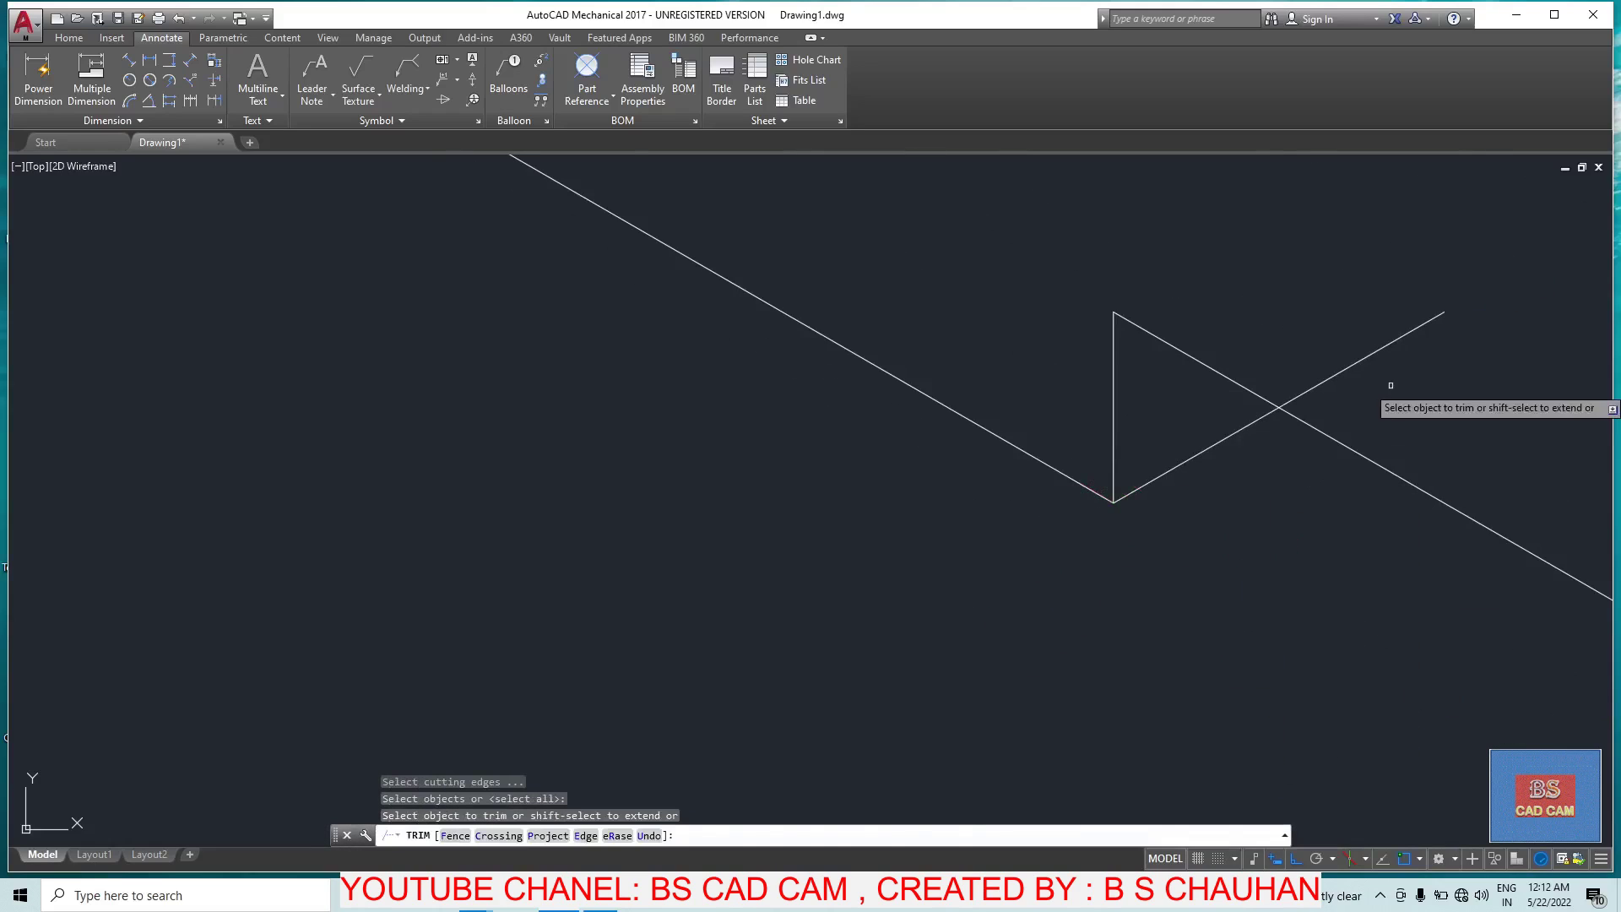
left_click_drag(1387, 387, 1329, 366)
key("Escape")
Step: Zoom out to the part, abandon a stray line, and inspect the lower arc
scroll(1246, 473, "down", 6)
scroll(1182, 469, "up", 3)
scroll(1124, 456, "up", 1)
scroll(1114, 450, "up", 2)
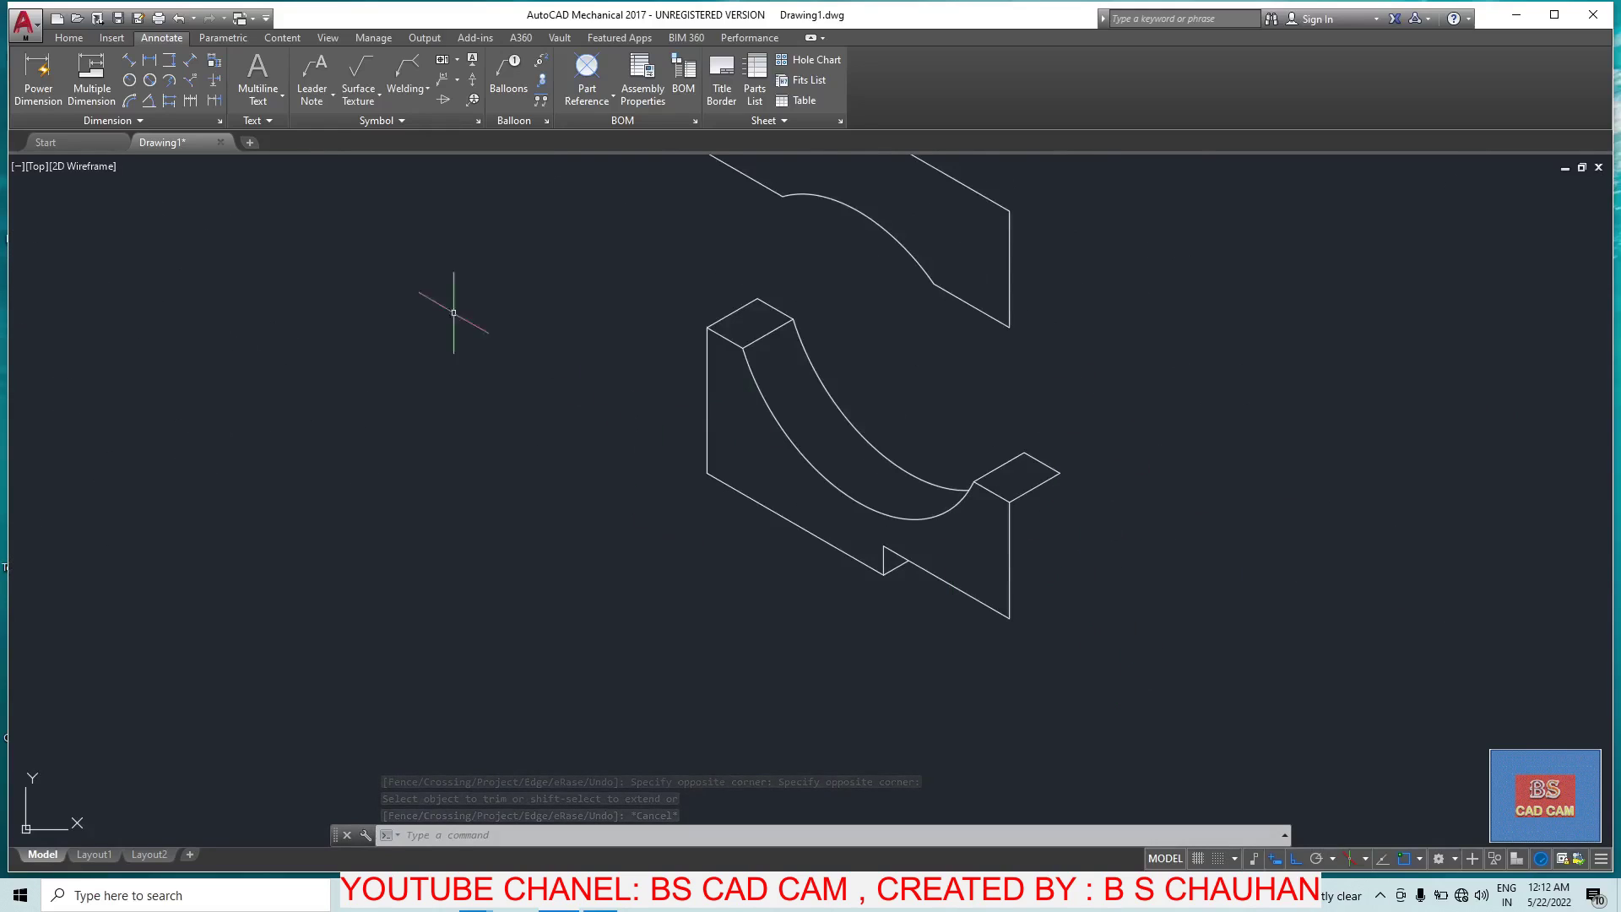
key("Escape")
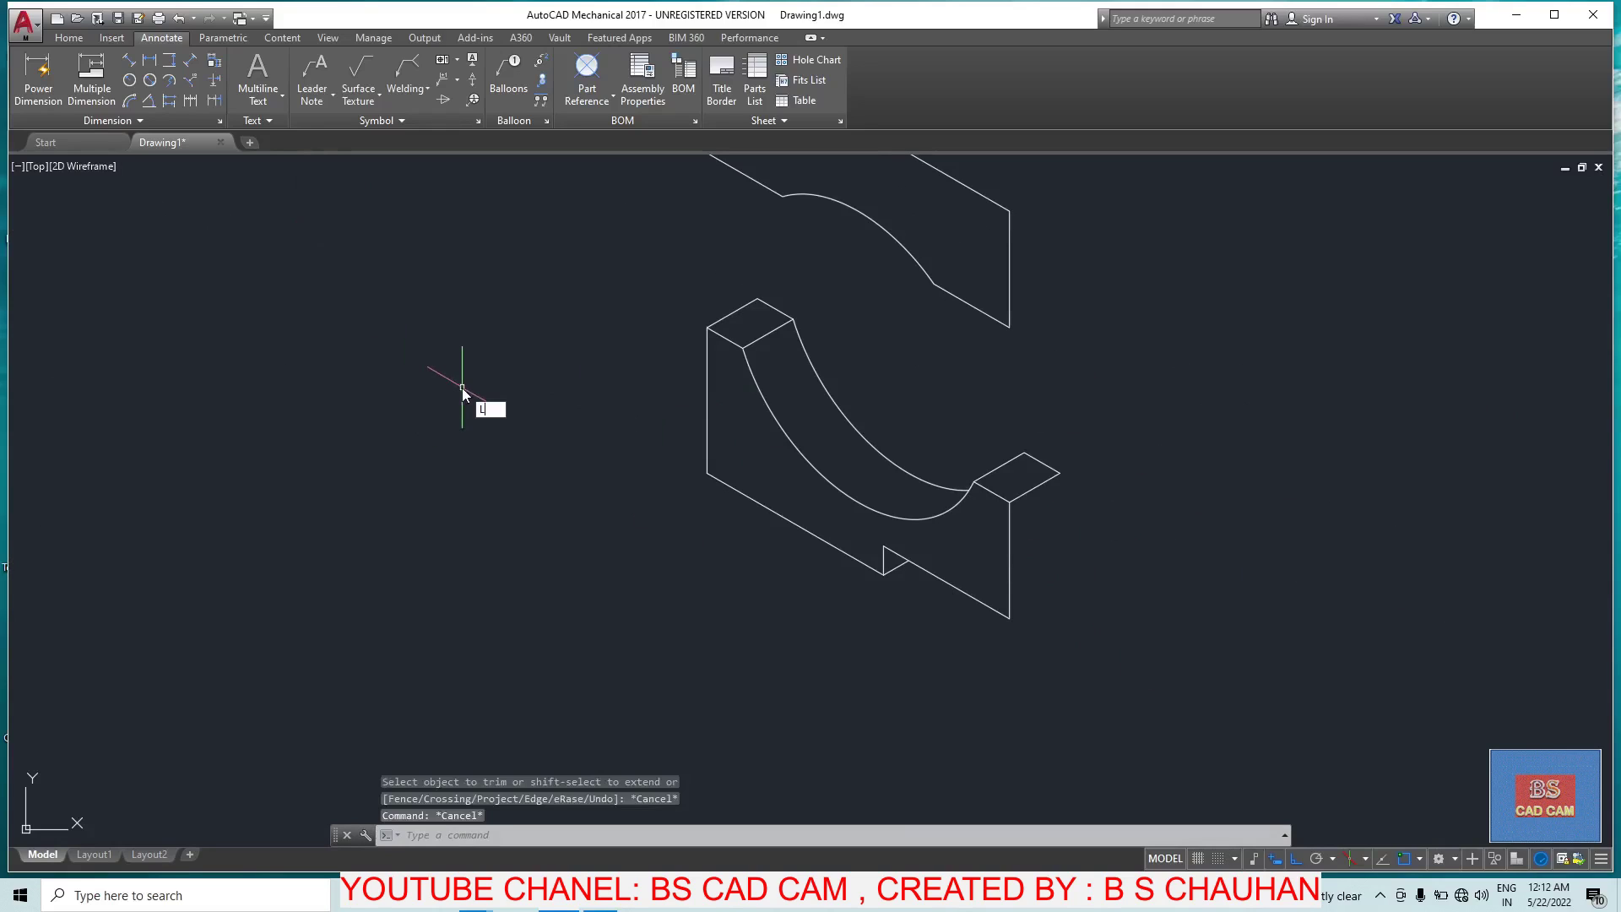
key("Return")
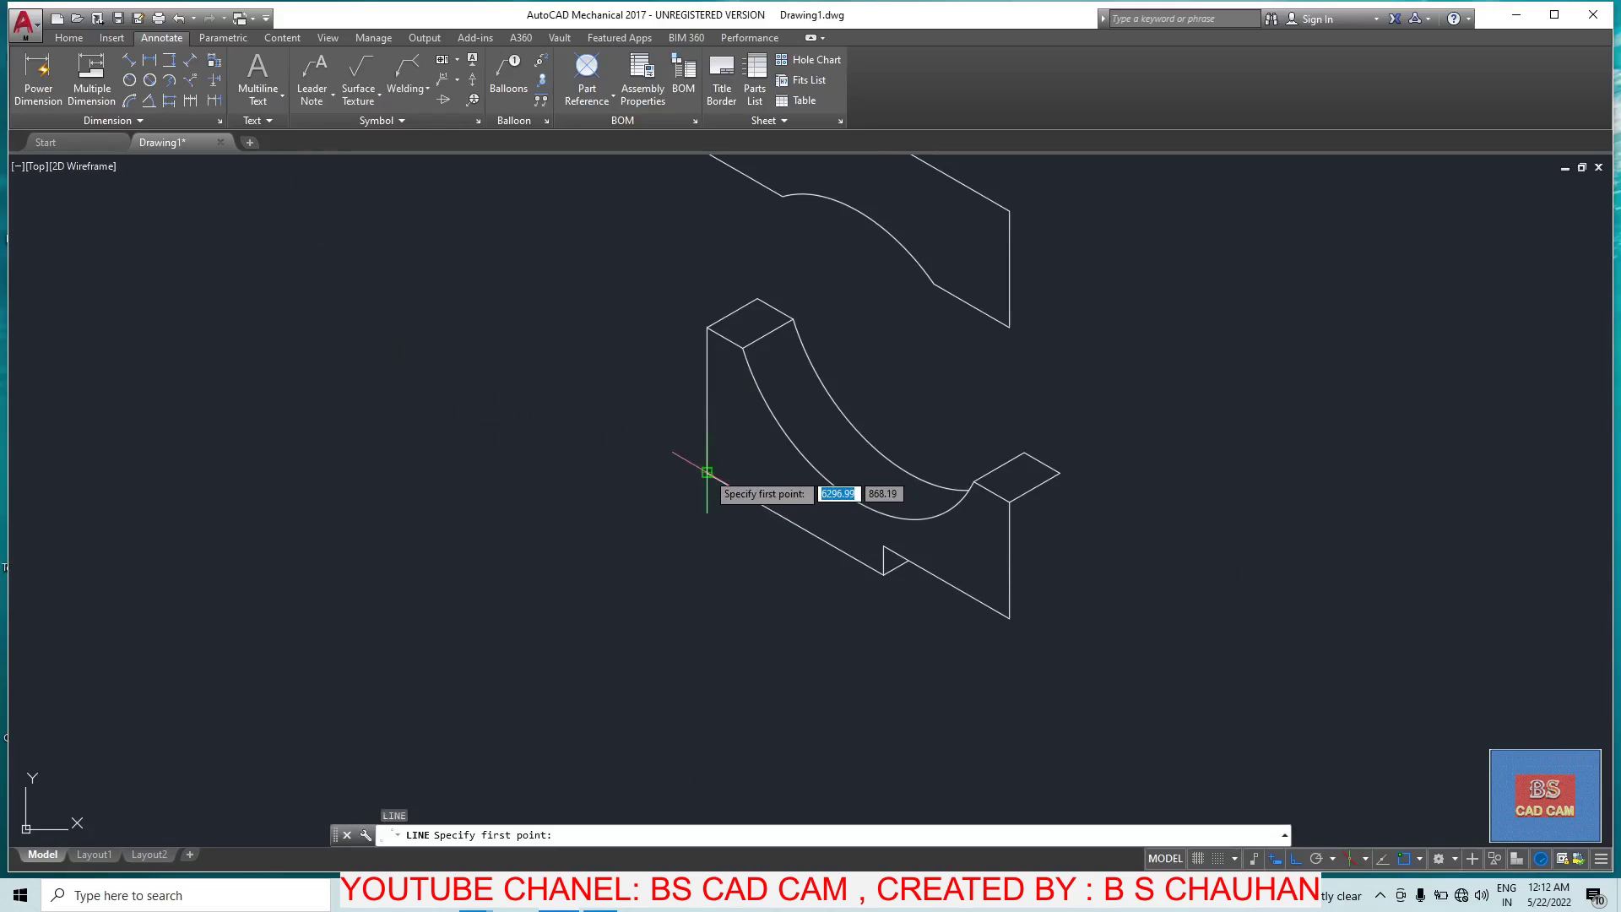
left_click(707, 473)
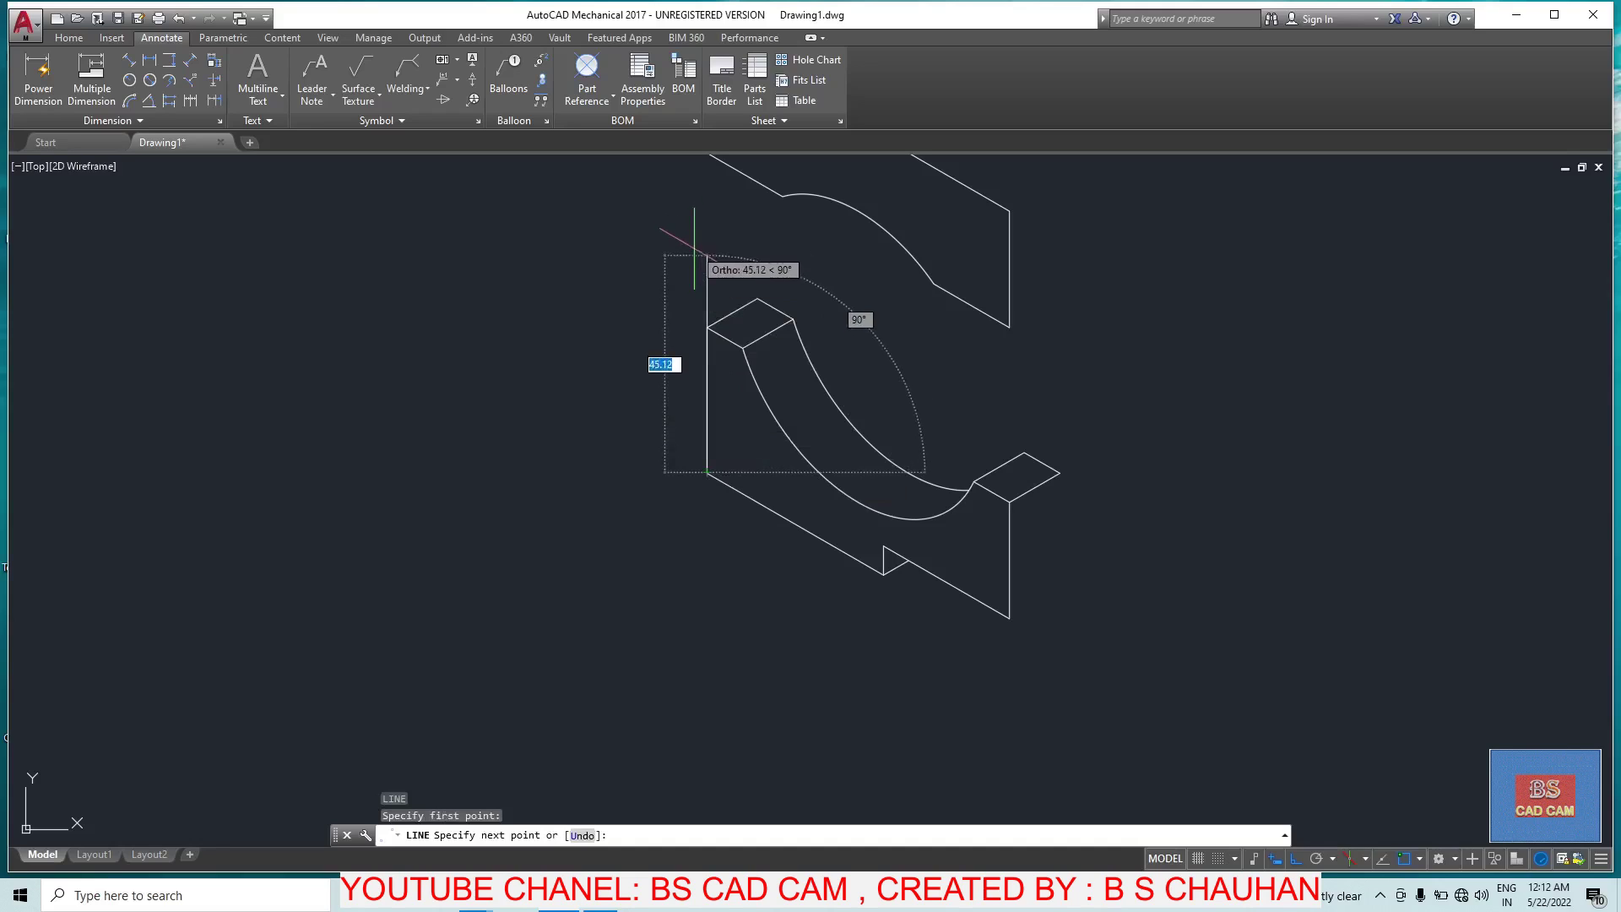
key("Escape")
left_click(888, 516)
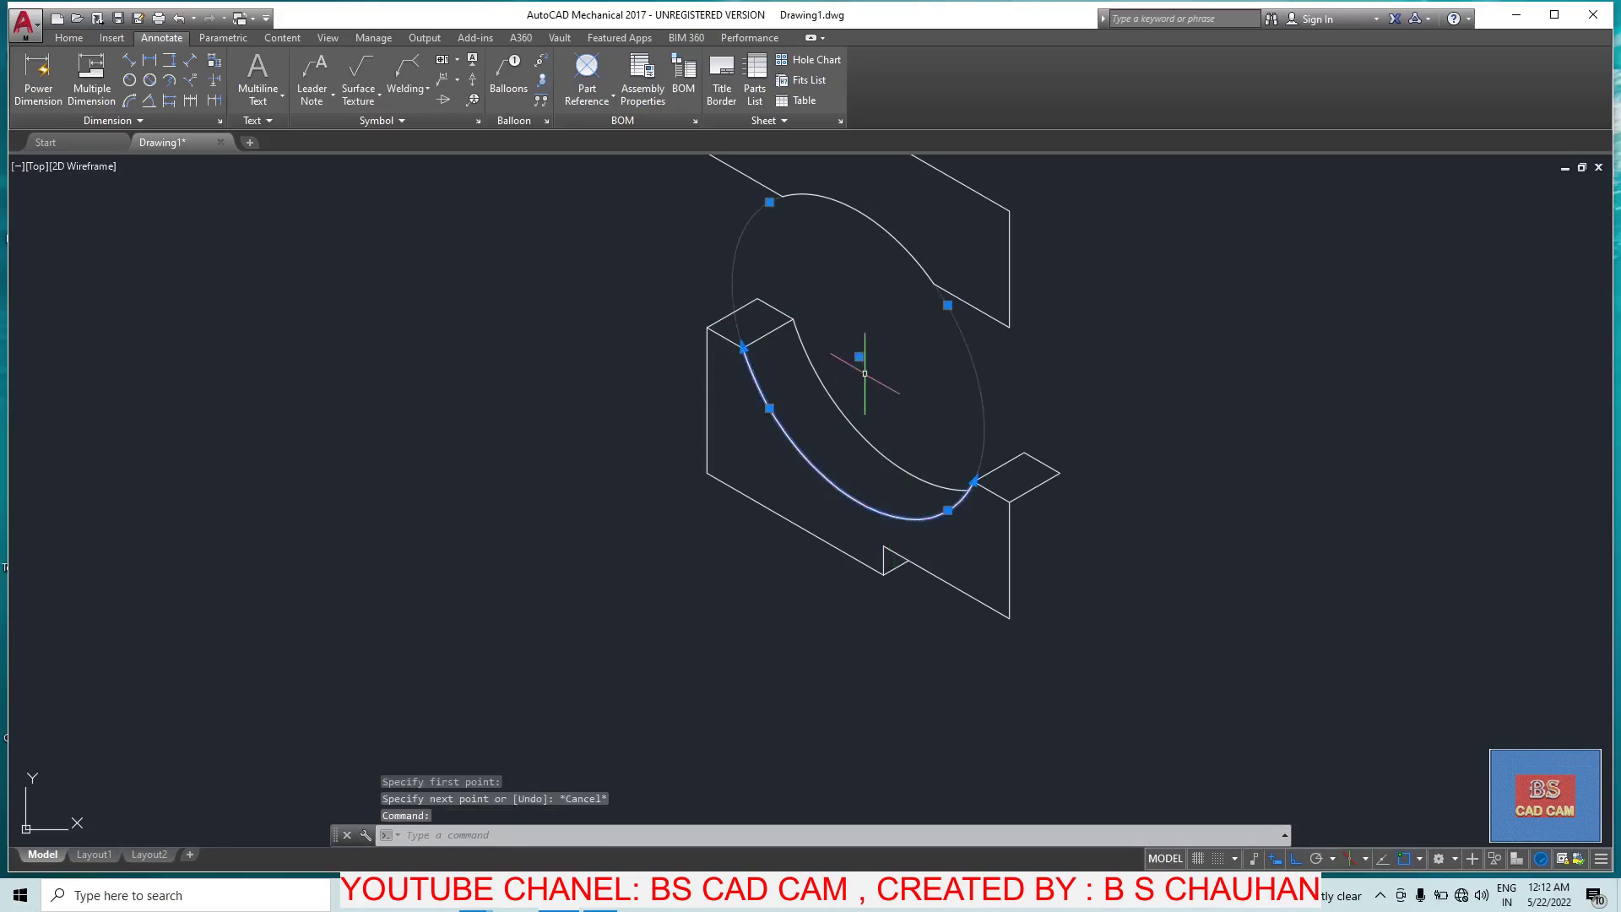
key("Escape")
Step: Draw a 12-unit guide line on the top isoplane from the back plate
key("Return")
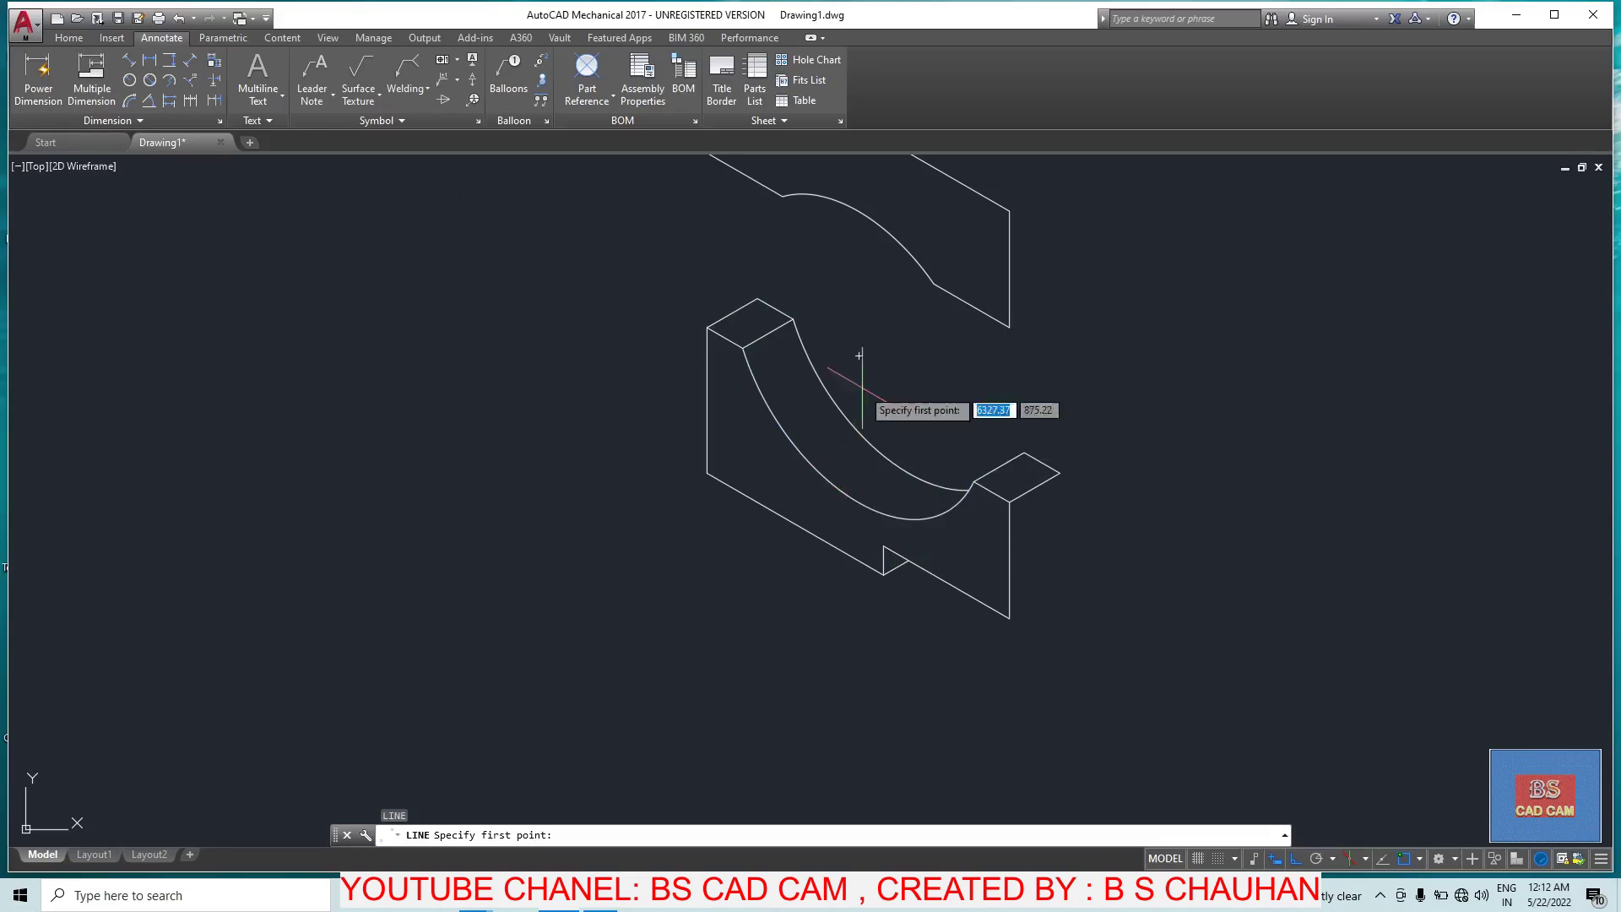
left_click(859, 356)
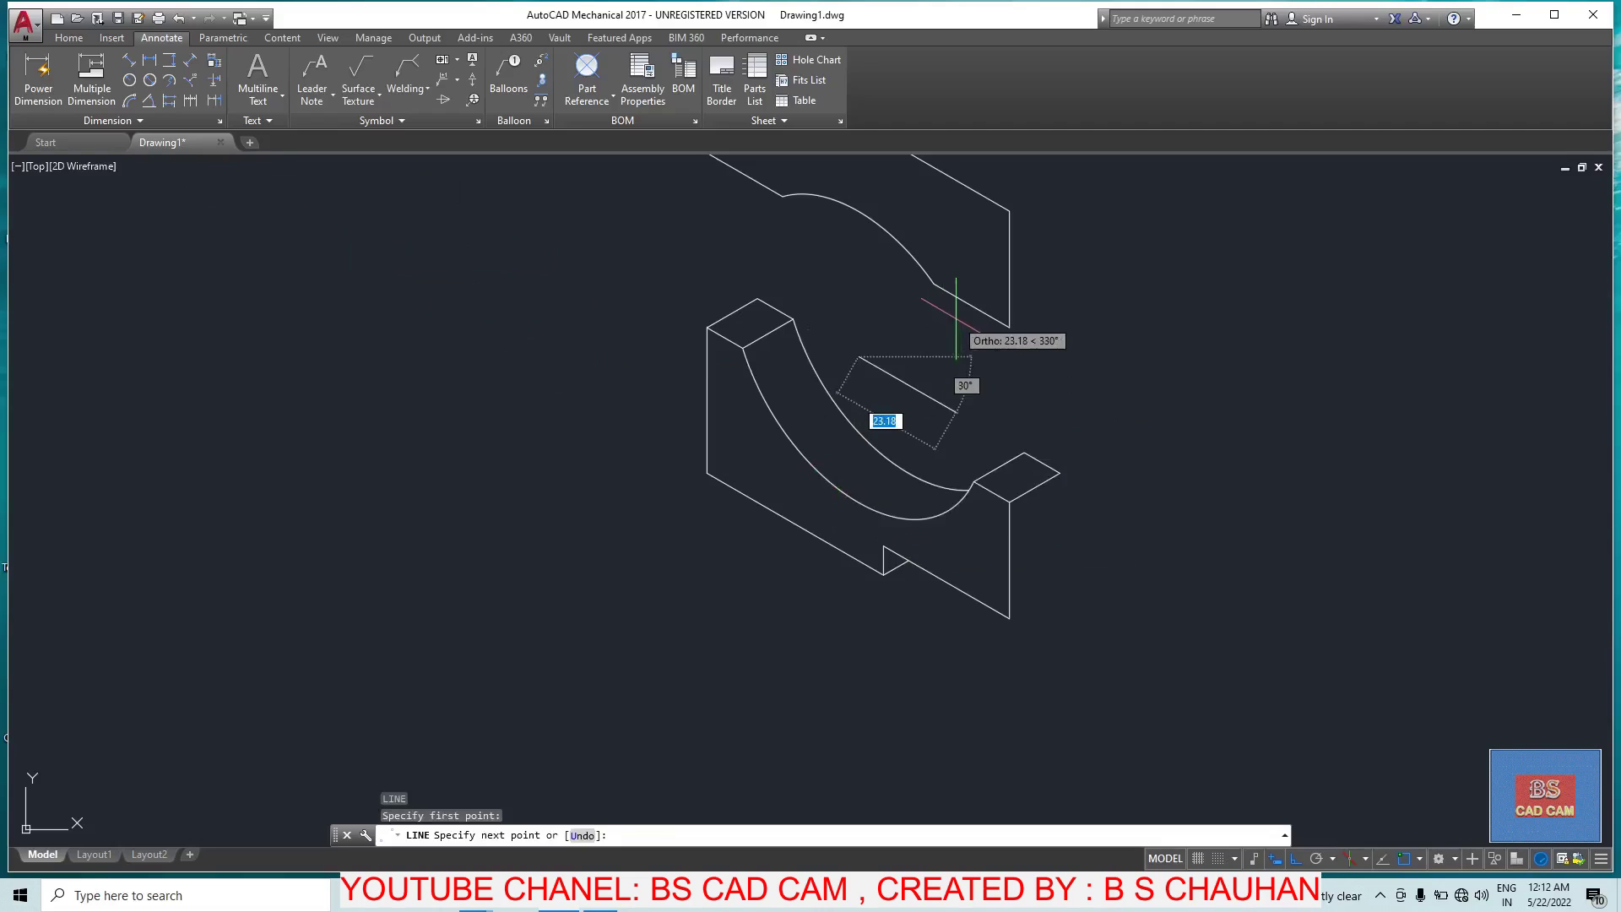
key("F5")
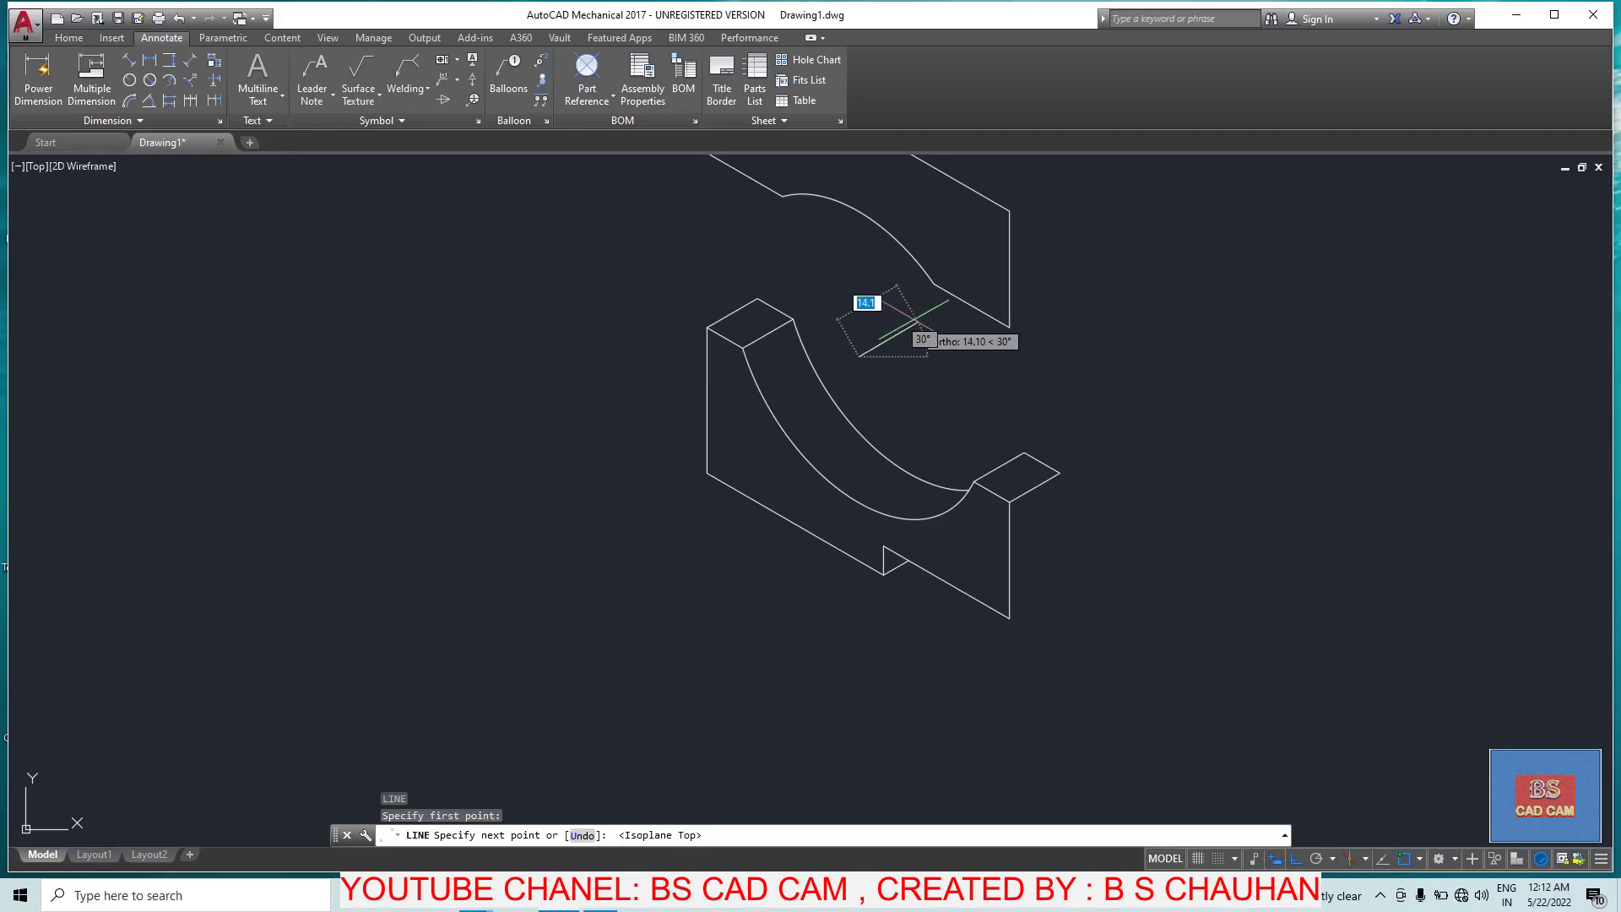
type("12")
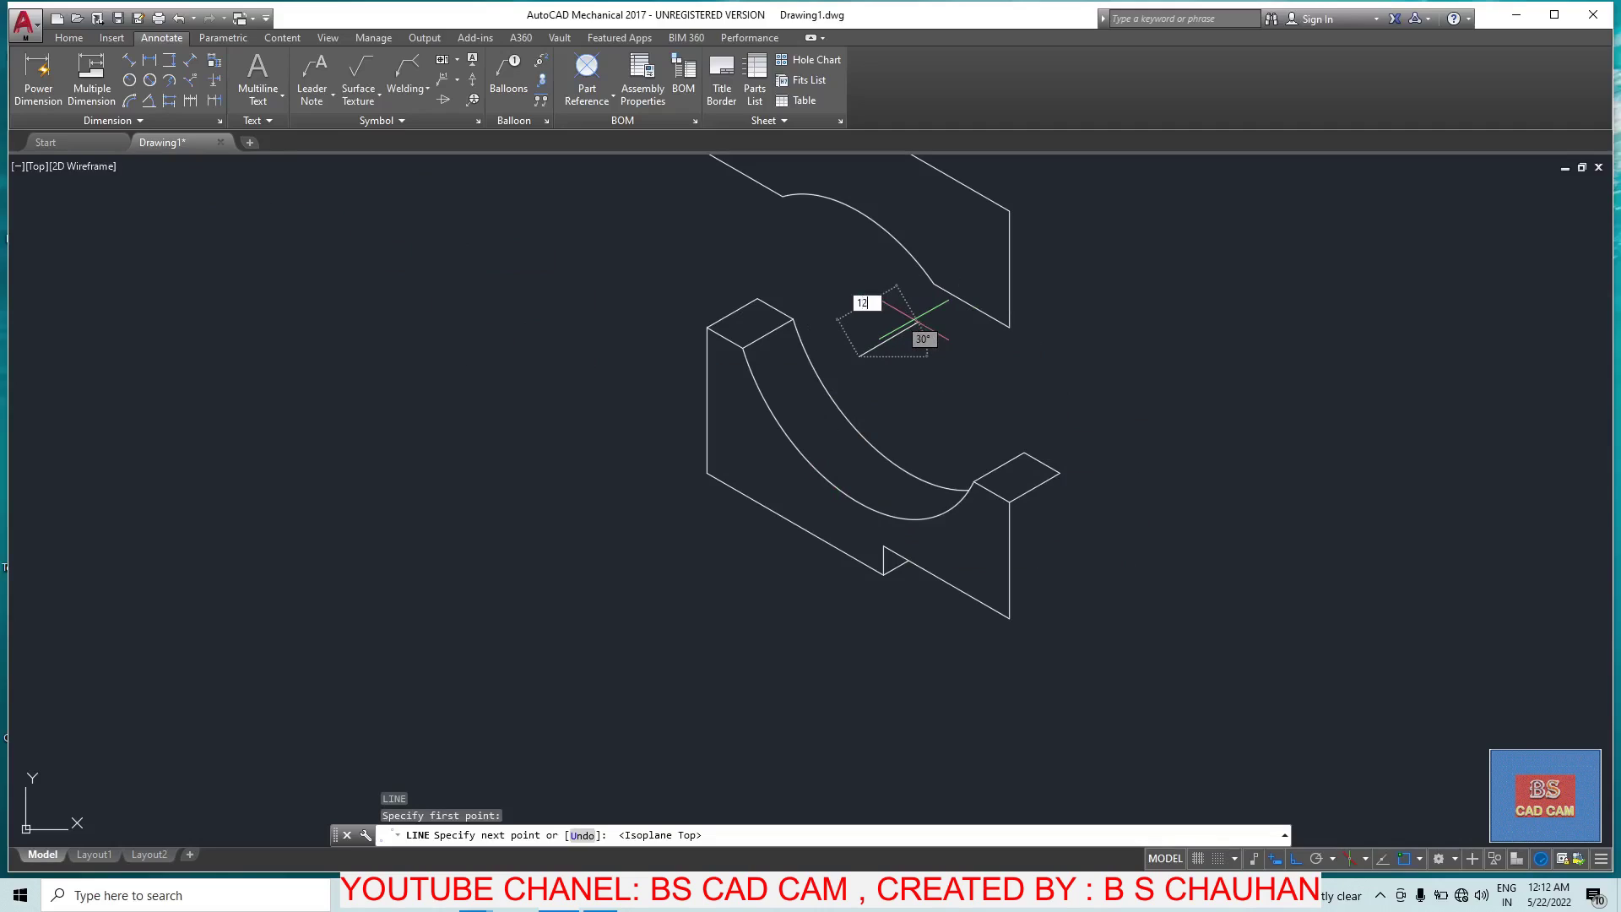
key("Return")
key("Escape")
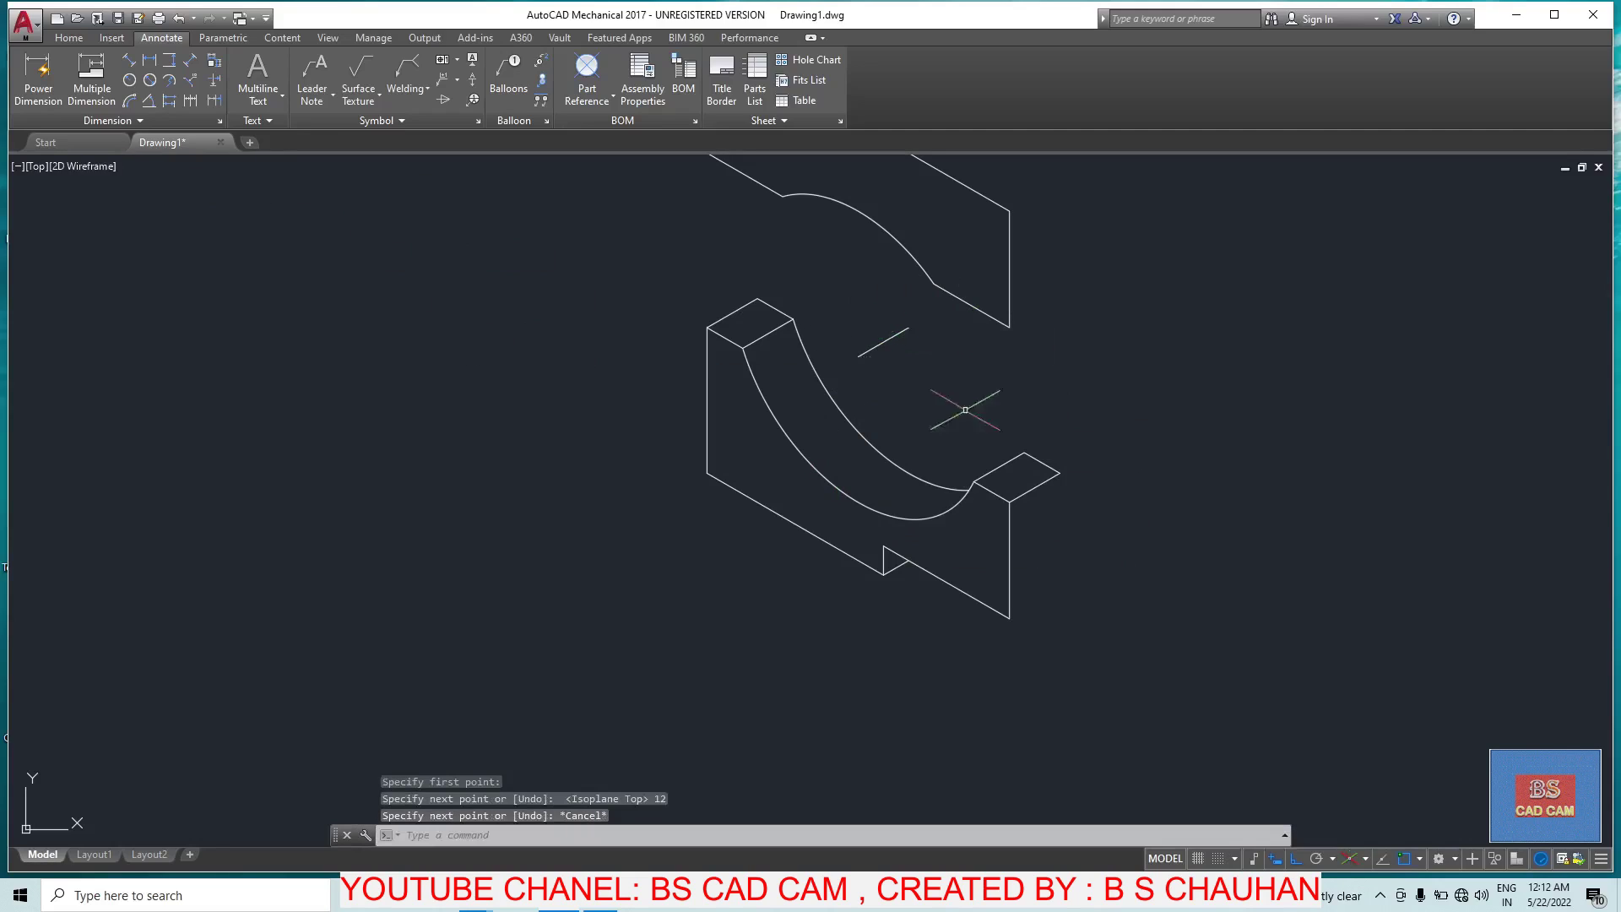
key("Escape")
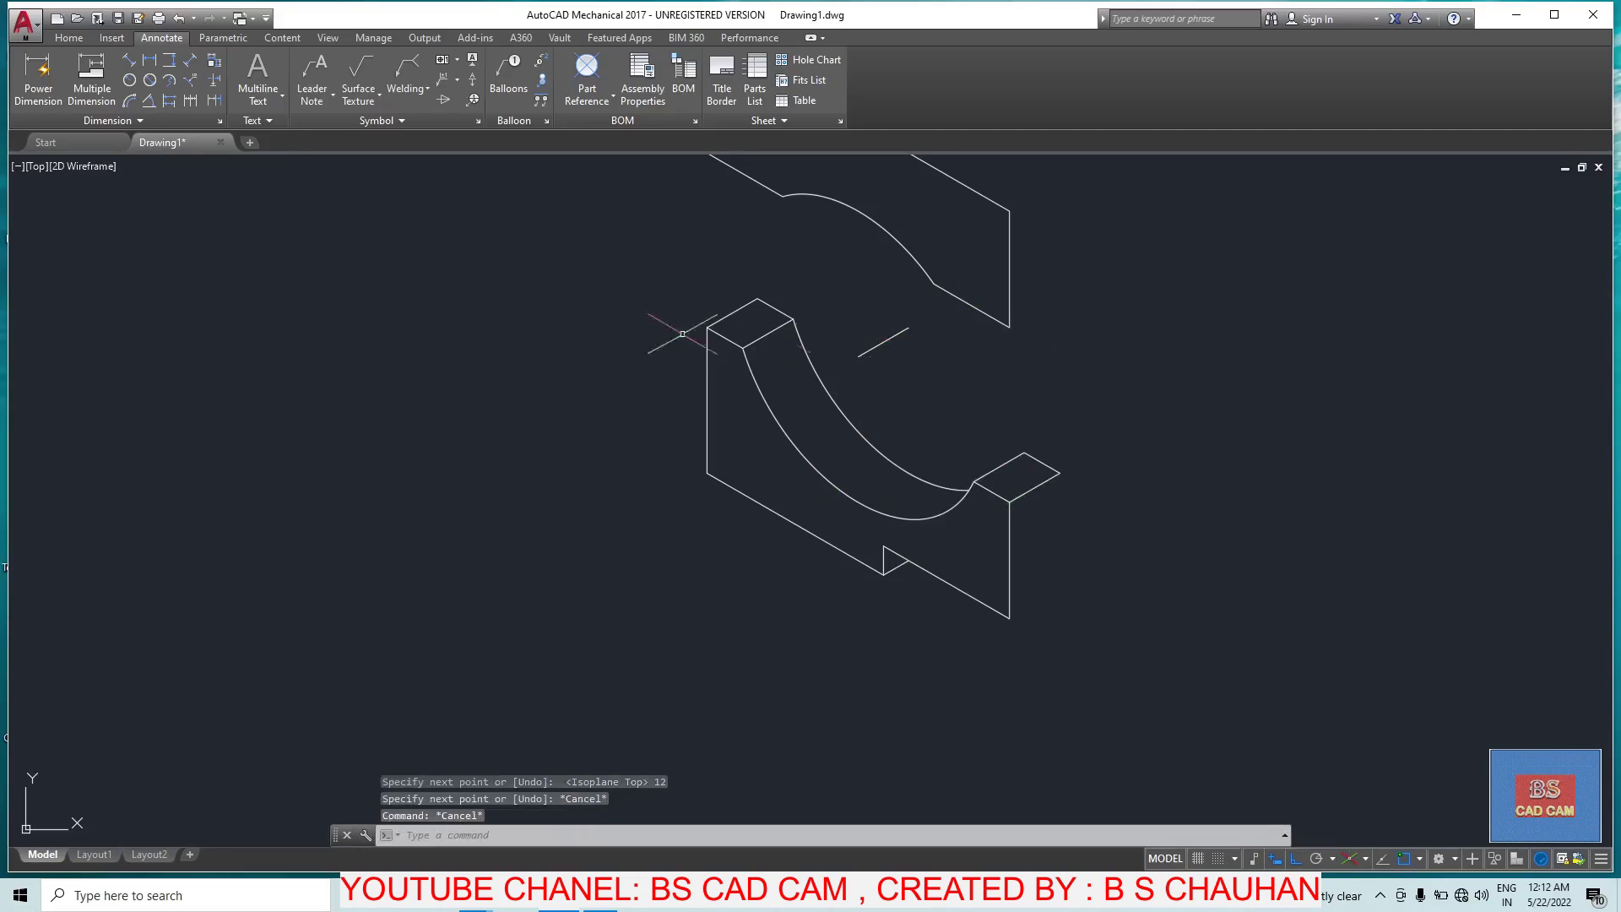
Step: Start an ellipse at the guide line's end, then abandon the attempt
type("El")
key("Return")
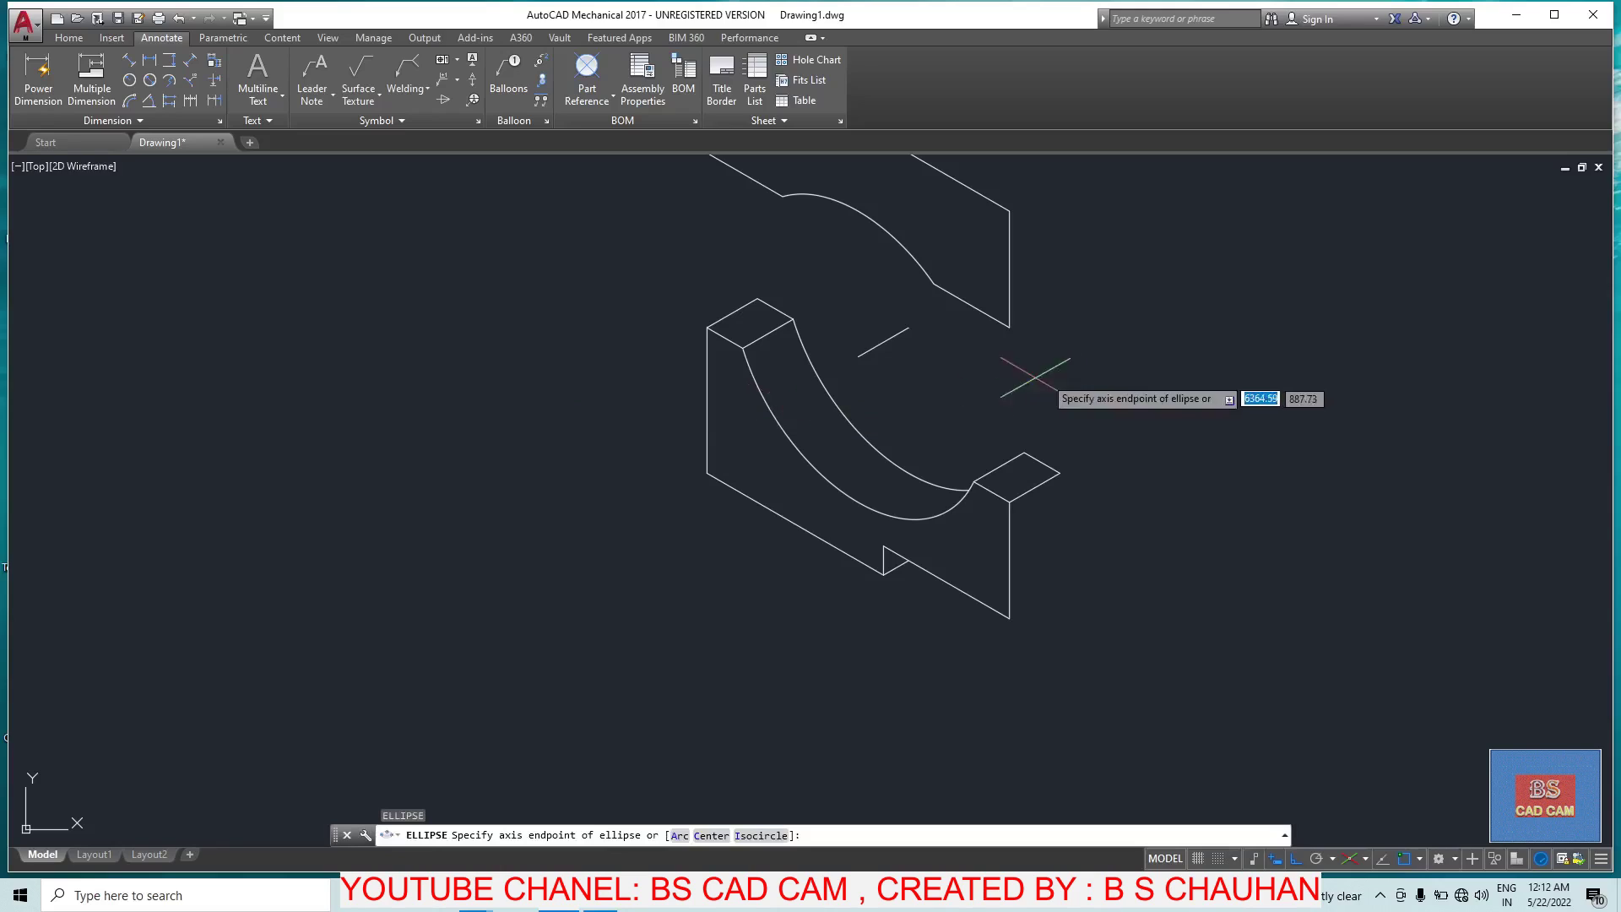
left_click(909, 326)
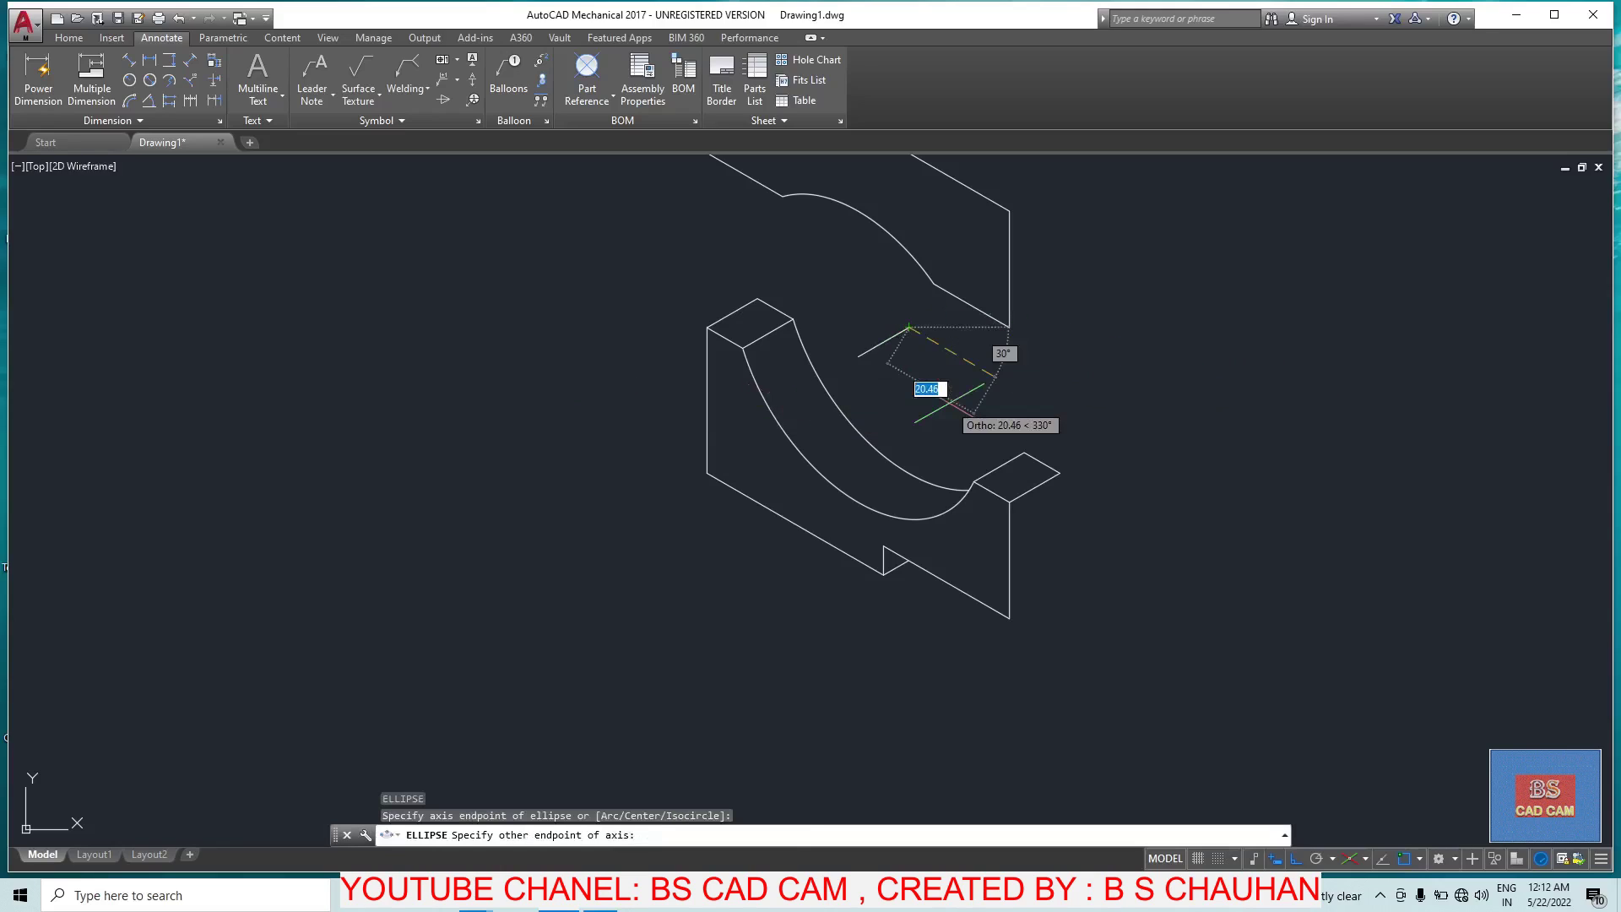
key("F5")
key("Escape")
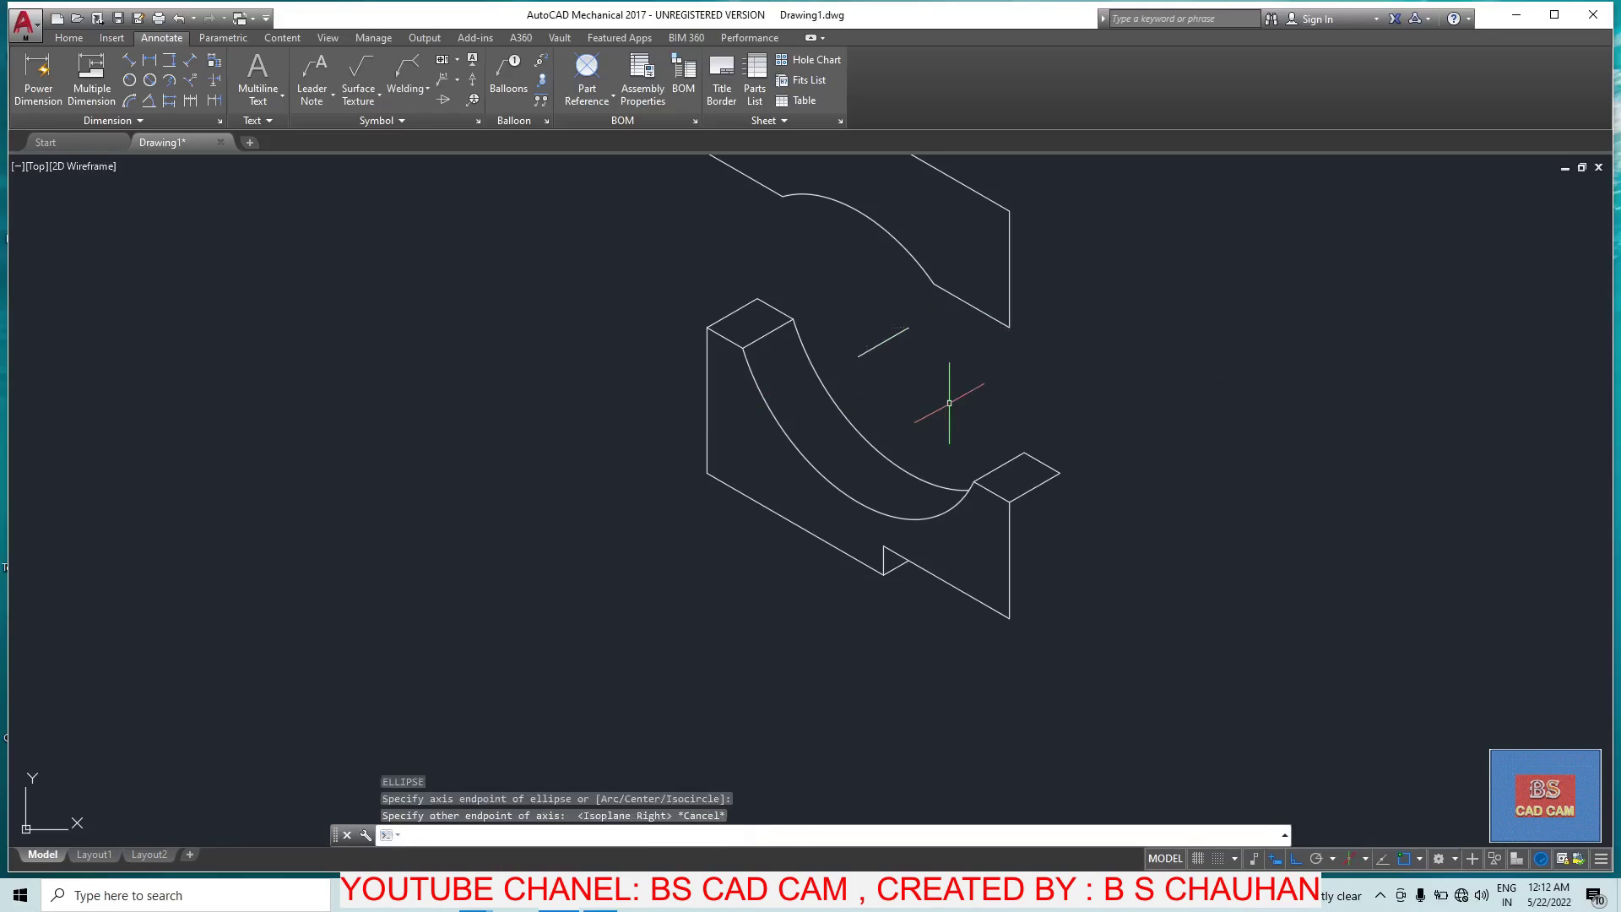
Step: Draw a radius-12 isocircle on the left isoplane centred at the guide line's end
type("el")
key("Return")
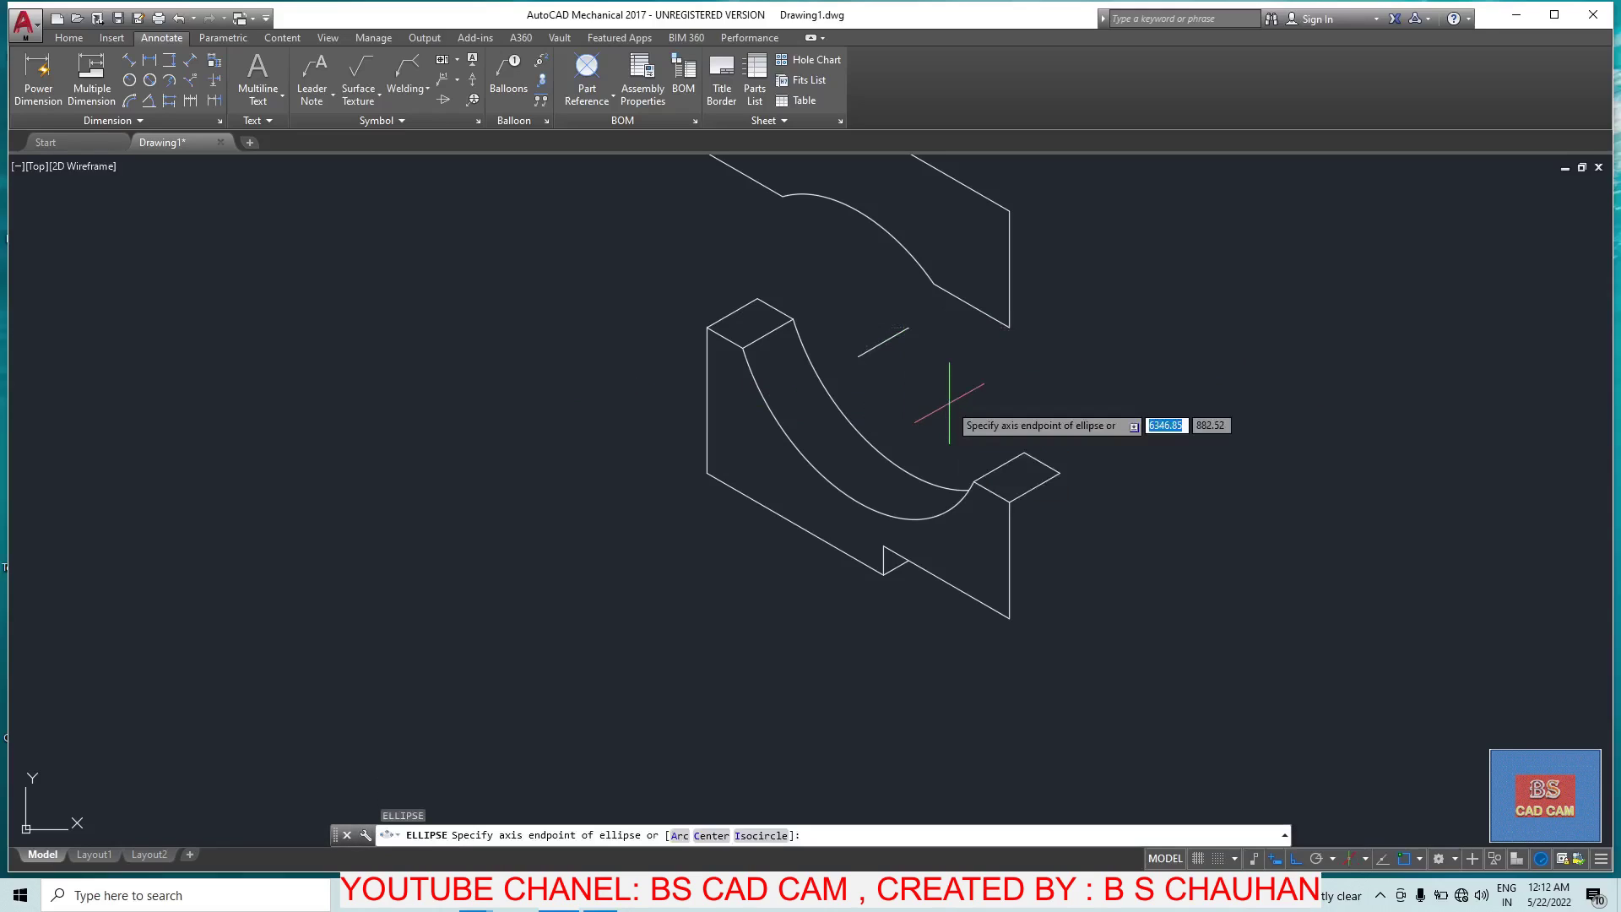
type("i")
key("Return")
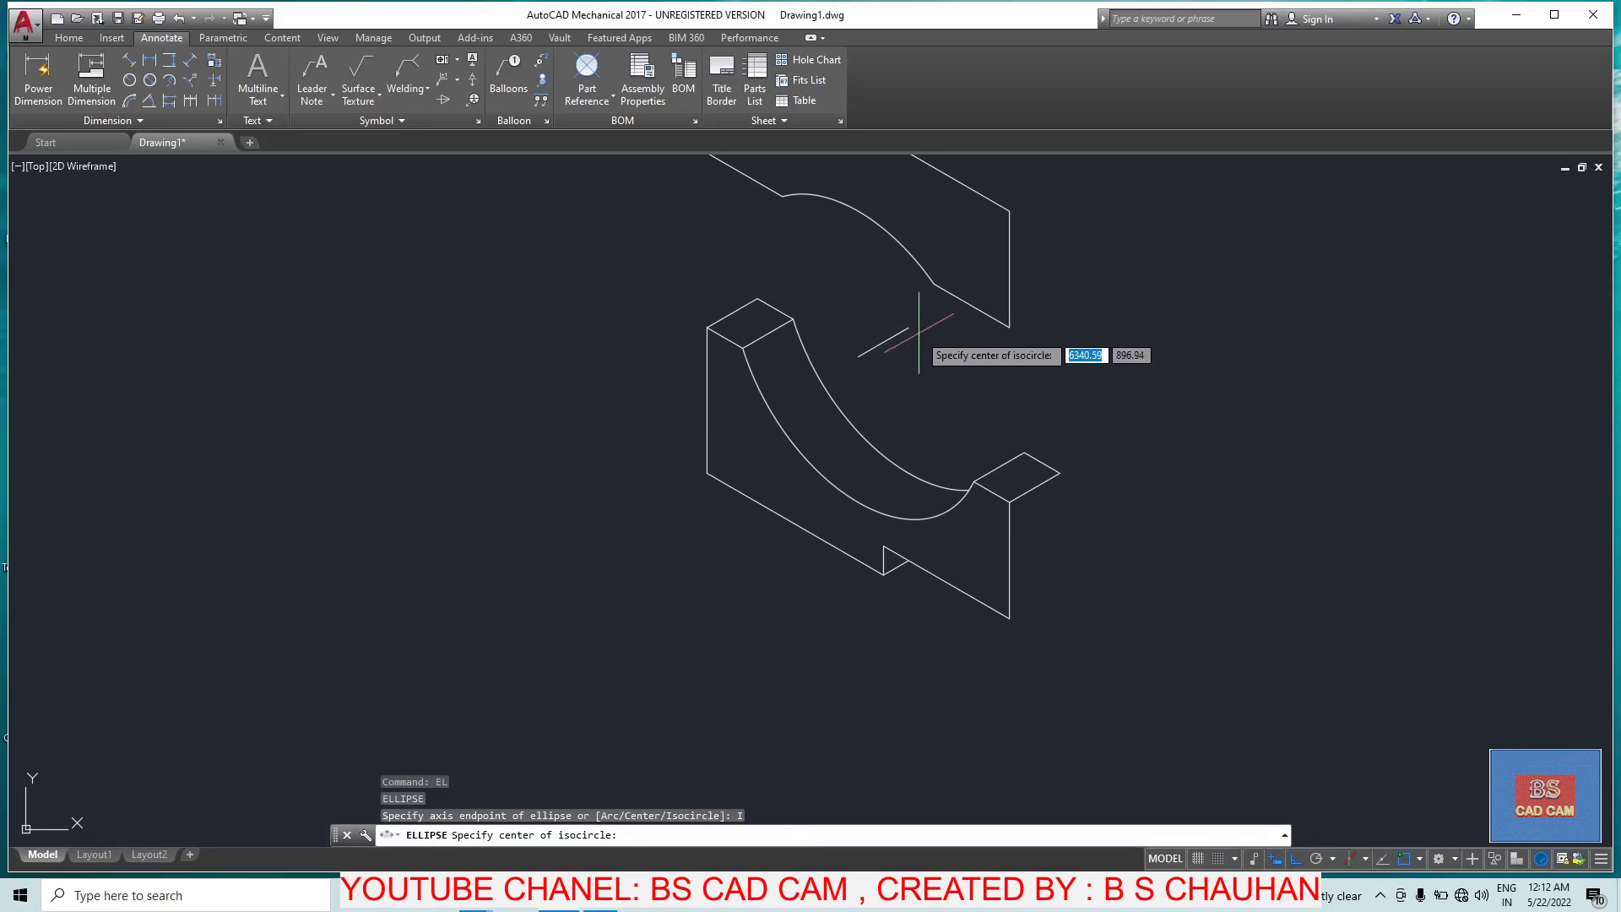
left_click(905, 327)
key("F5")
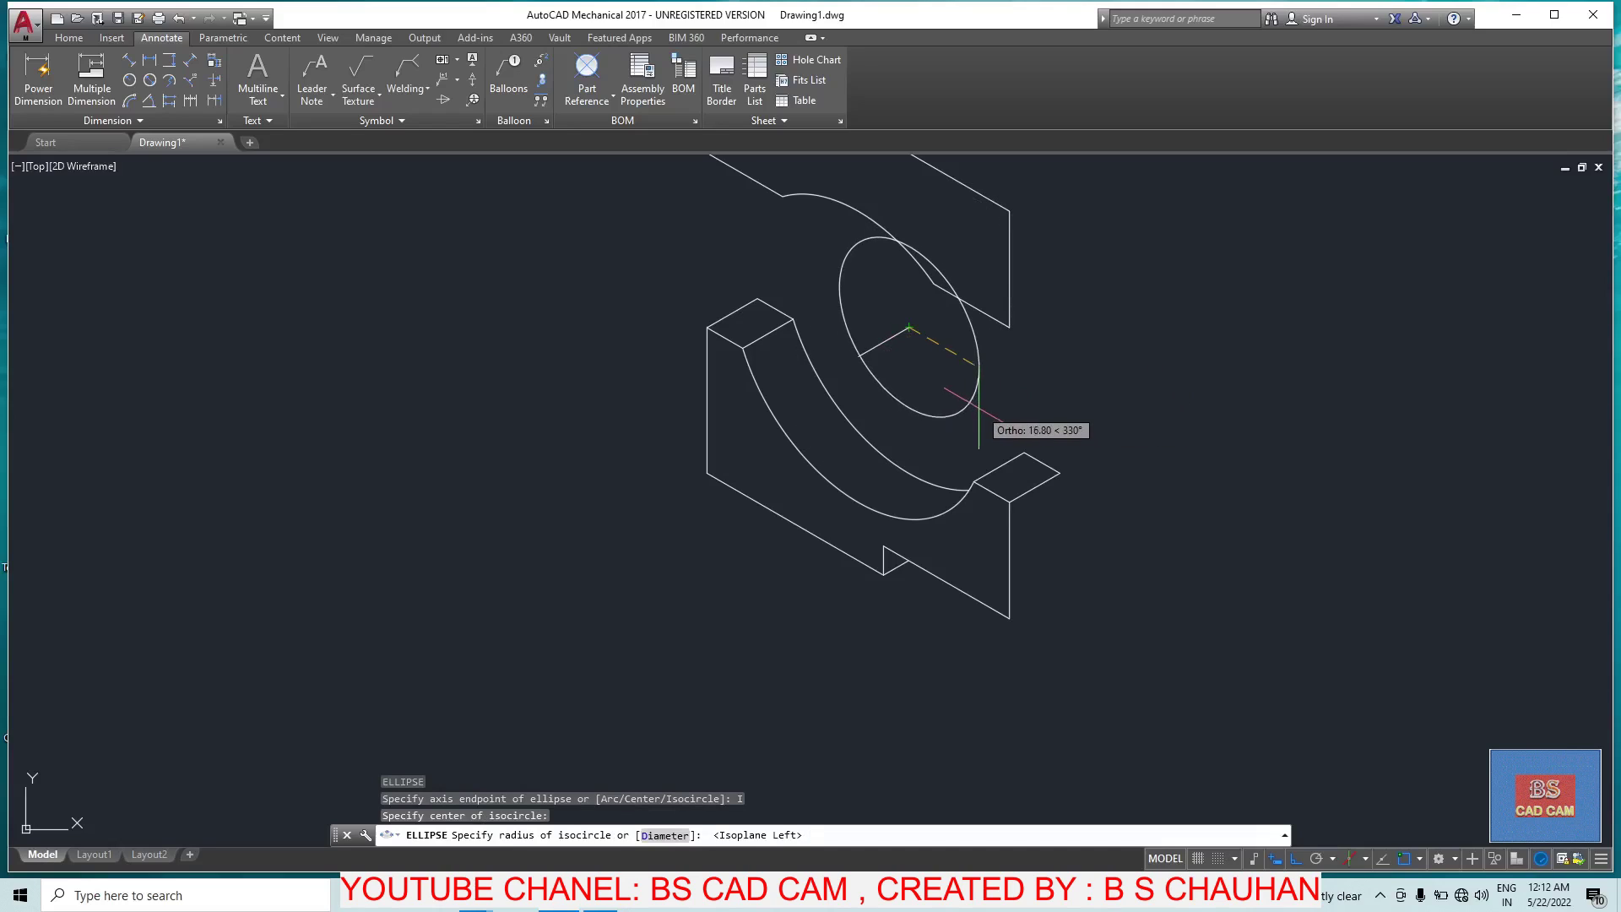
type("12")
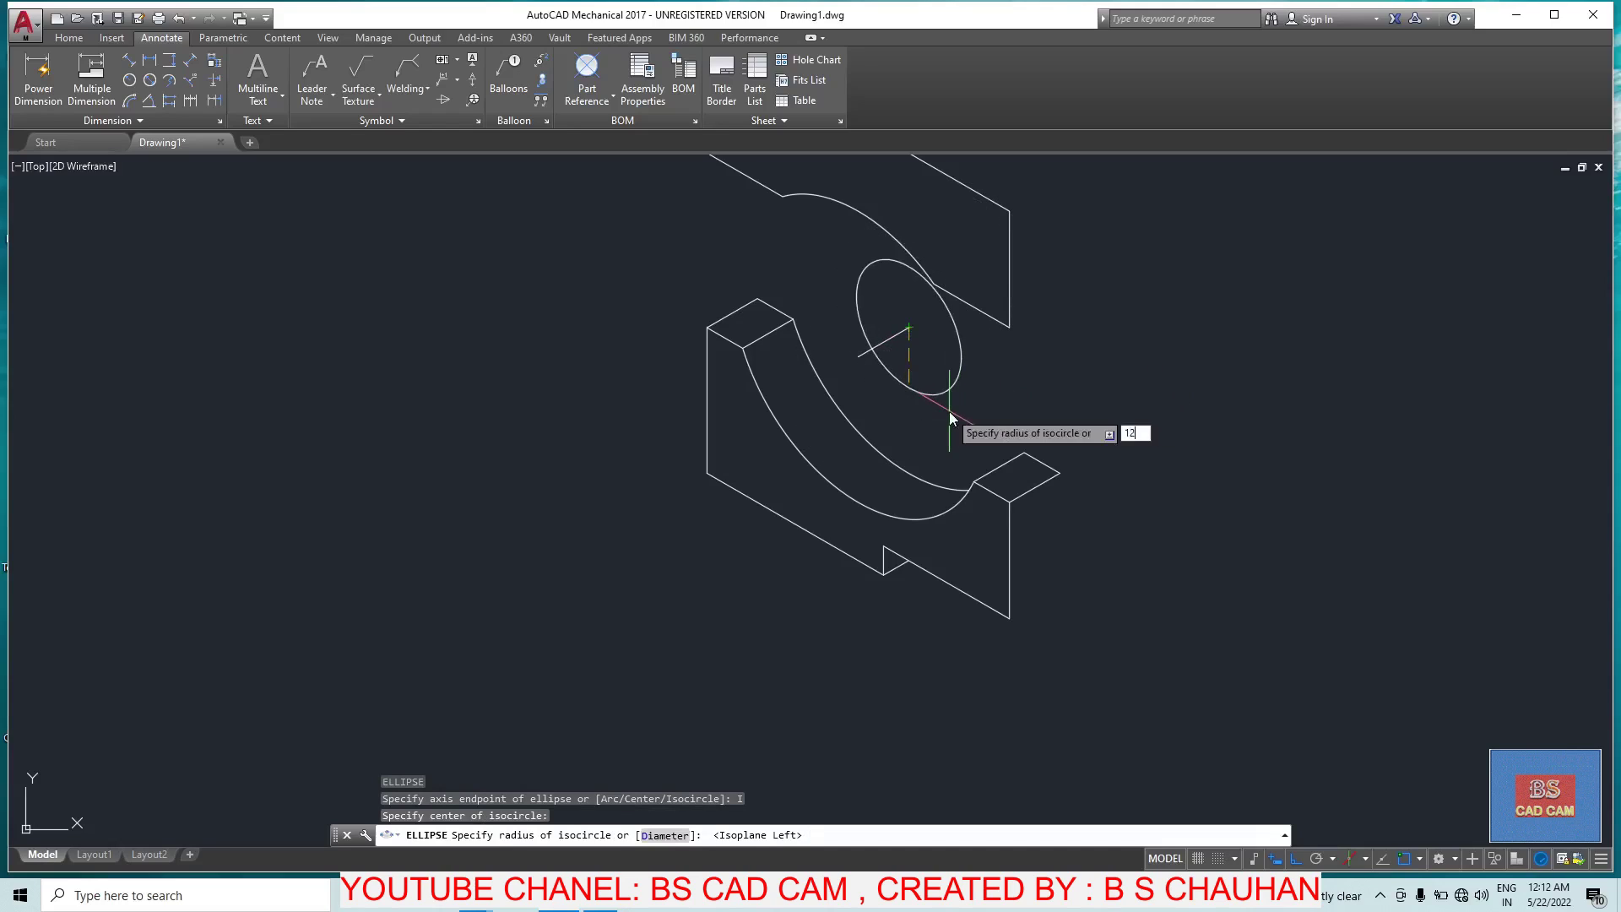
key("Return")
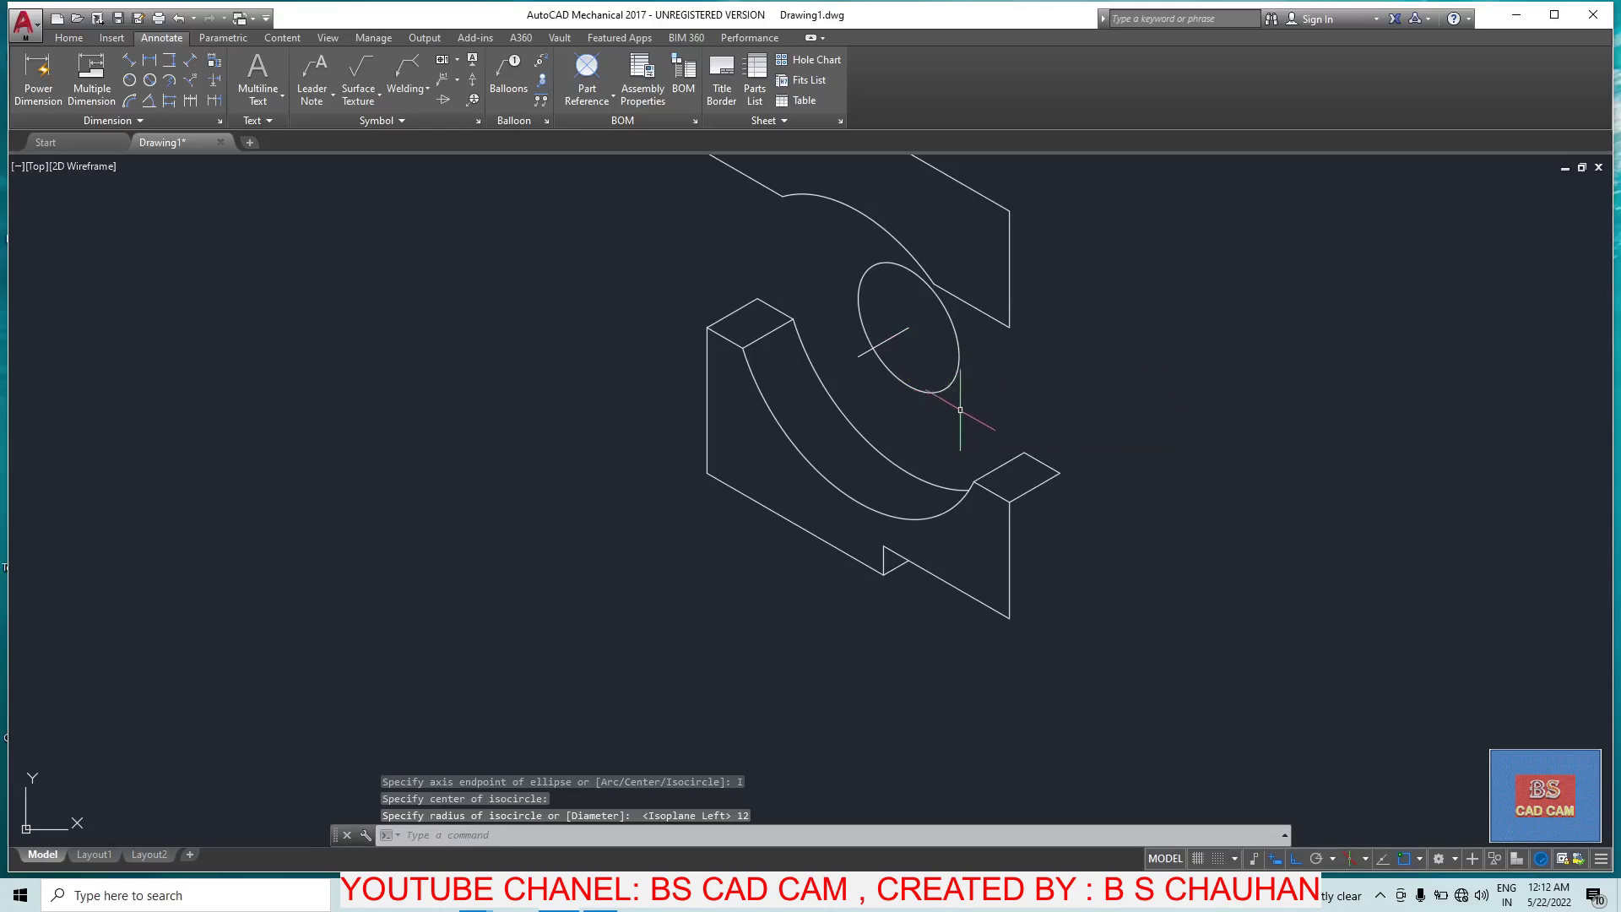
key("Escape")
scroll(794, 296, "down", 5)
scroll(764, 333, "up", 5)
Step: Draw a vertical line from the lower block's top corner up to the back plate
middle_click_drag(763, 332, 678, 383)
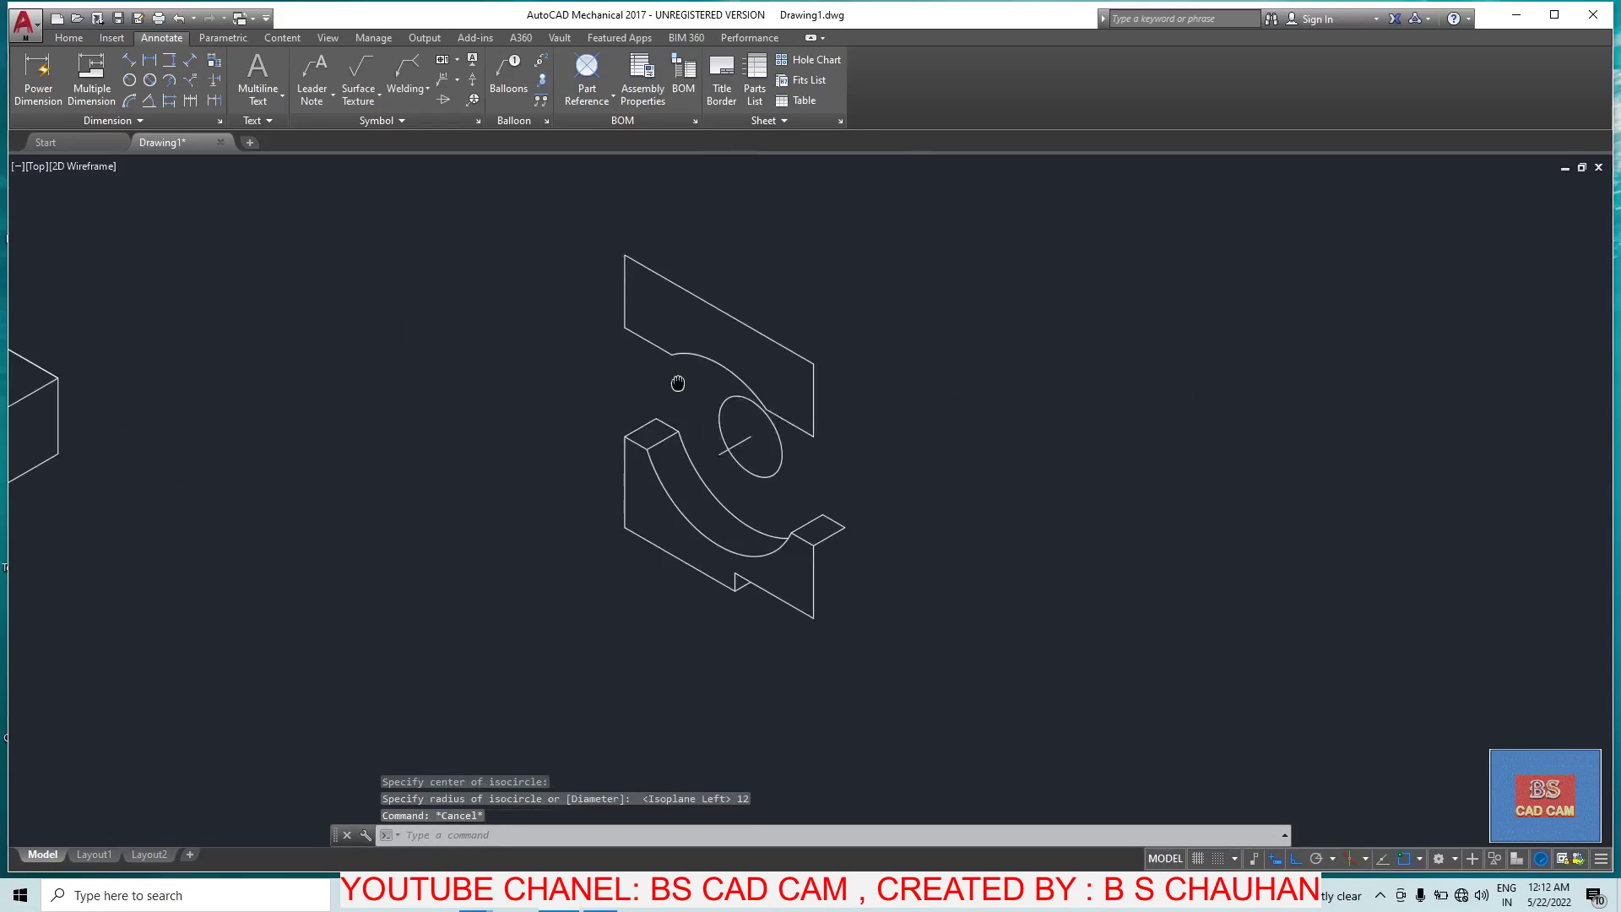
key("Escape")
type("l")
key("Return")
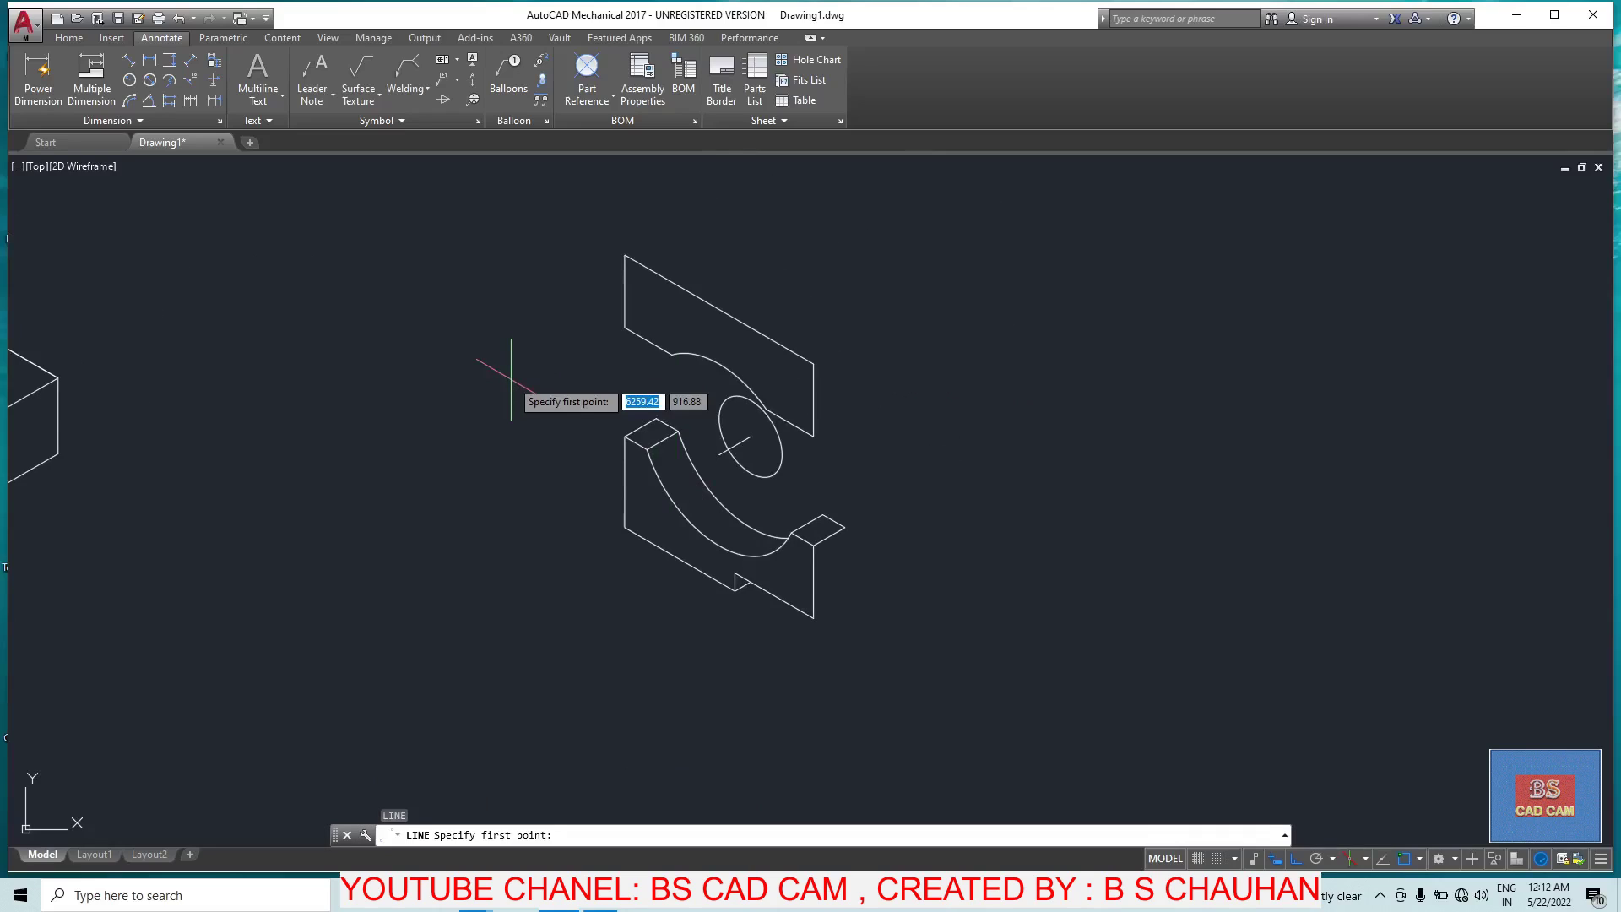
left_click(656, 418)
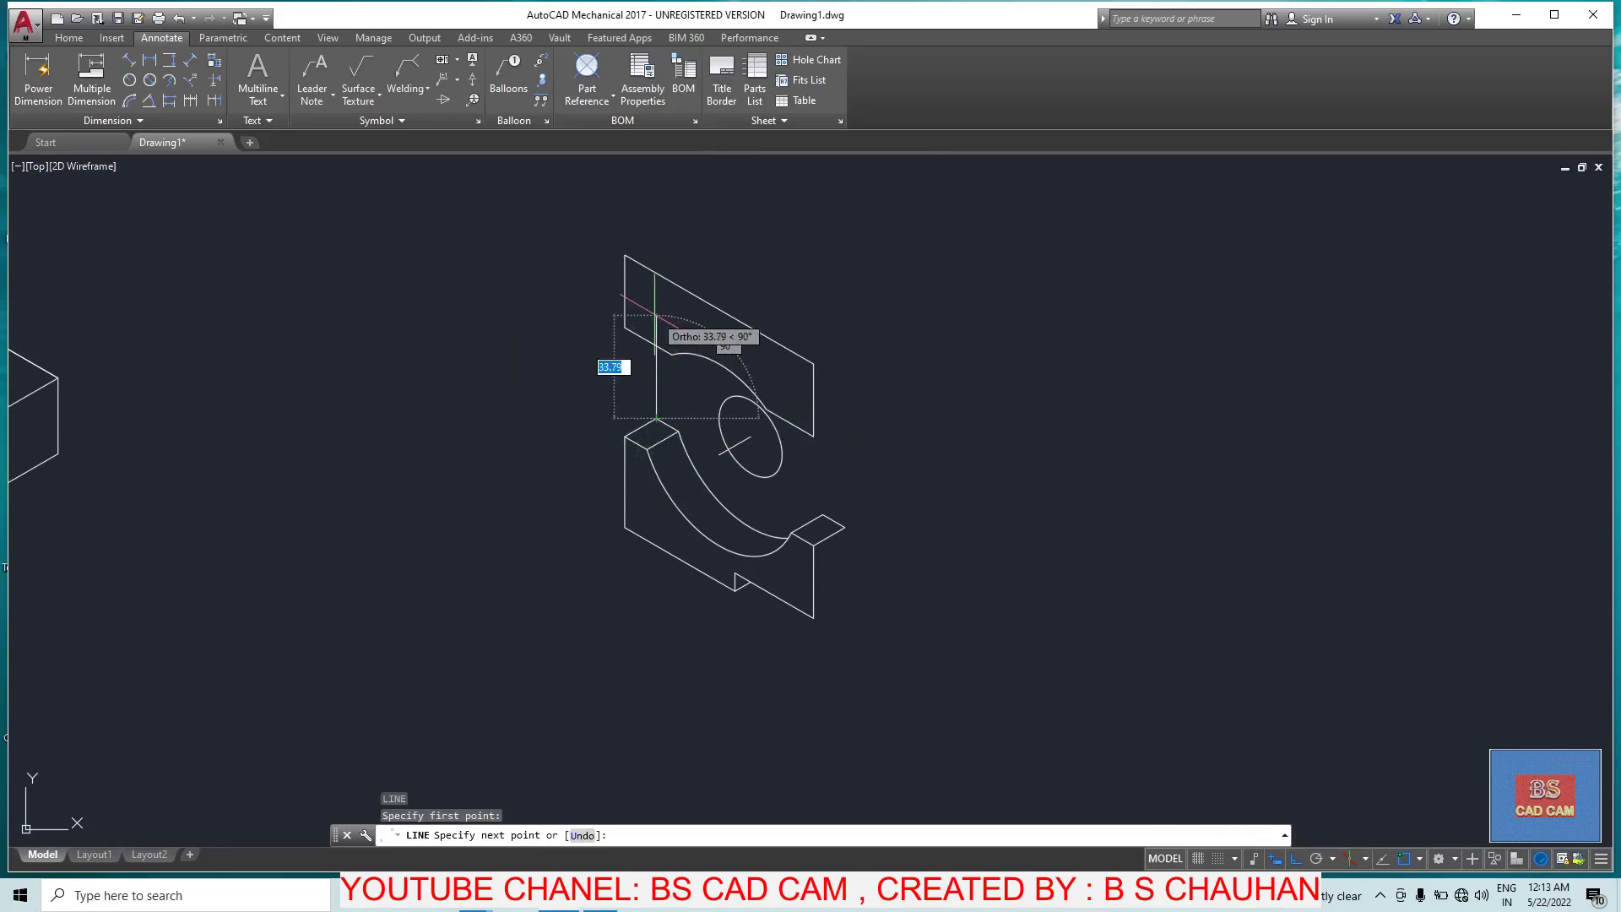
left_click(656, 353)
key("Escape")
Step: Start and cancel a trim, then reframe the view to show the part's full height
key("Return")
key("Return")
key("Escape")
scroll(694, 335, "down", 3)
scroll(774, 437, "up", 5)
middle_click_drag(774, 438, 726, 357)
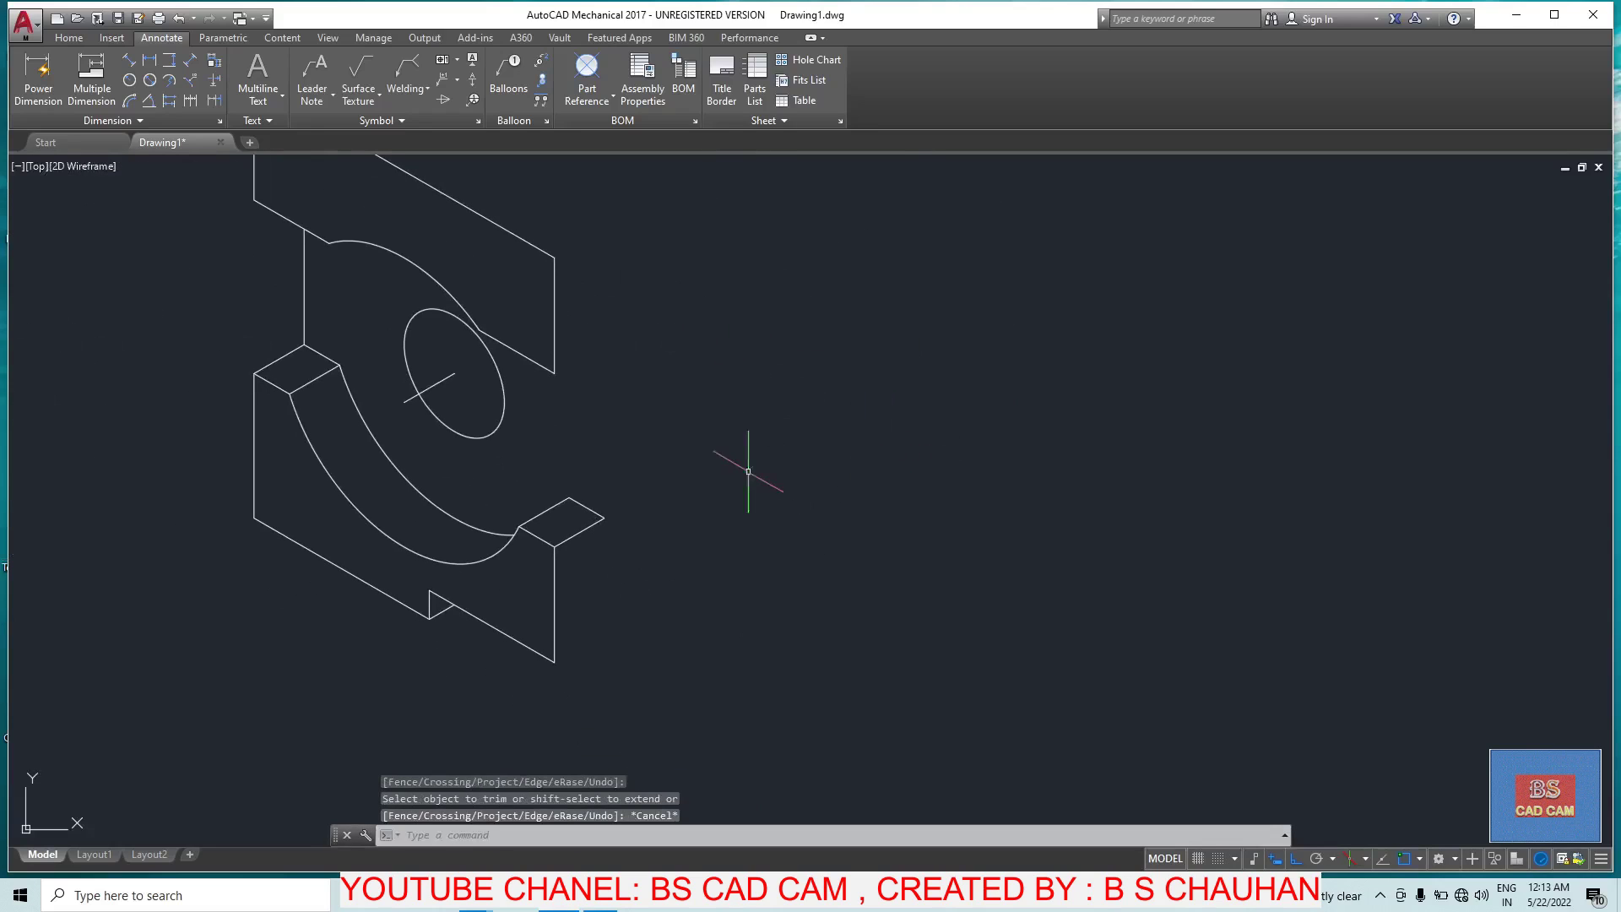
middle_click_drag(463, 277, 467, 473)
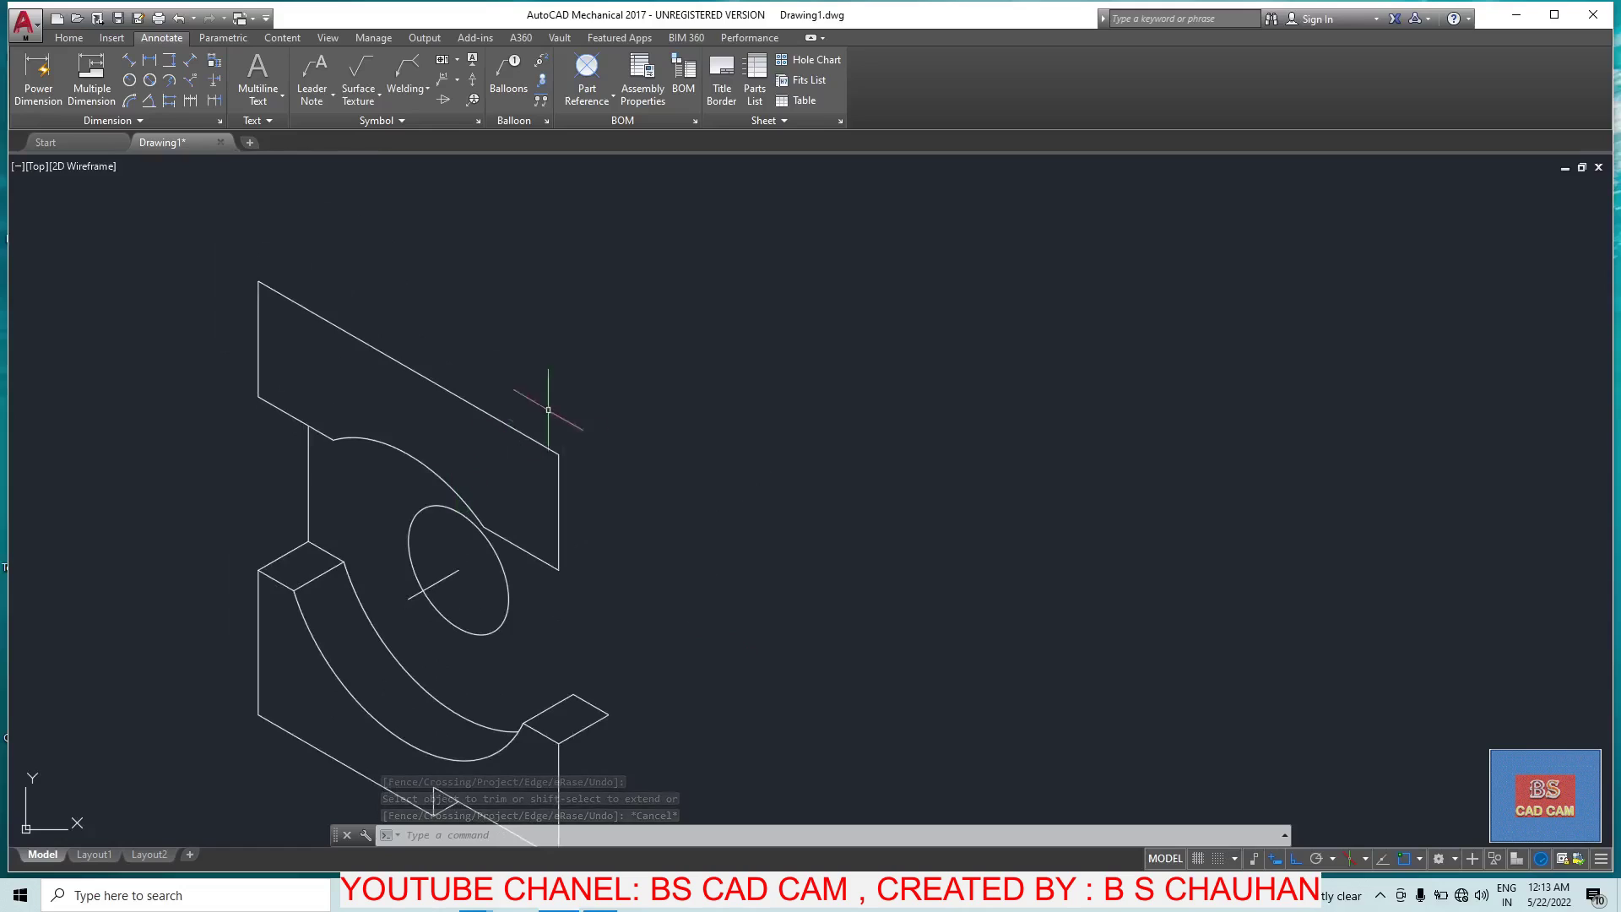
scroll(695, 416, "down", 6)
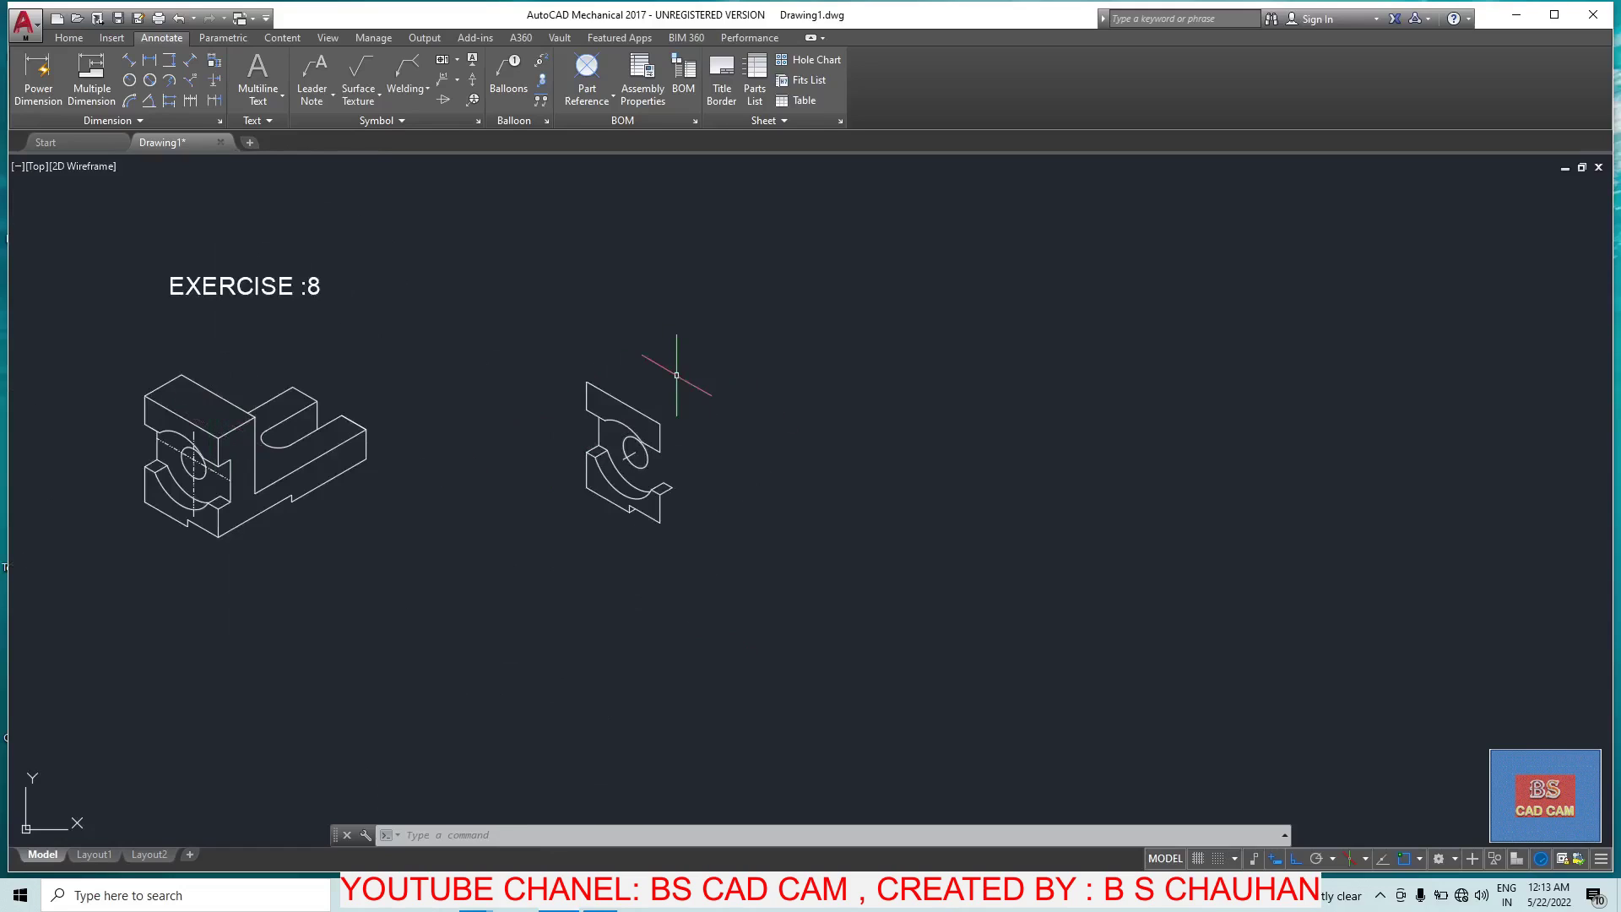
scroll(676, 375, "up", 2)
key("Escape")
key("Escape")
Step: Outline the upright's top face with 36- and 72-unit edges on Isoplane Top
key("Return")
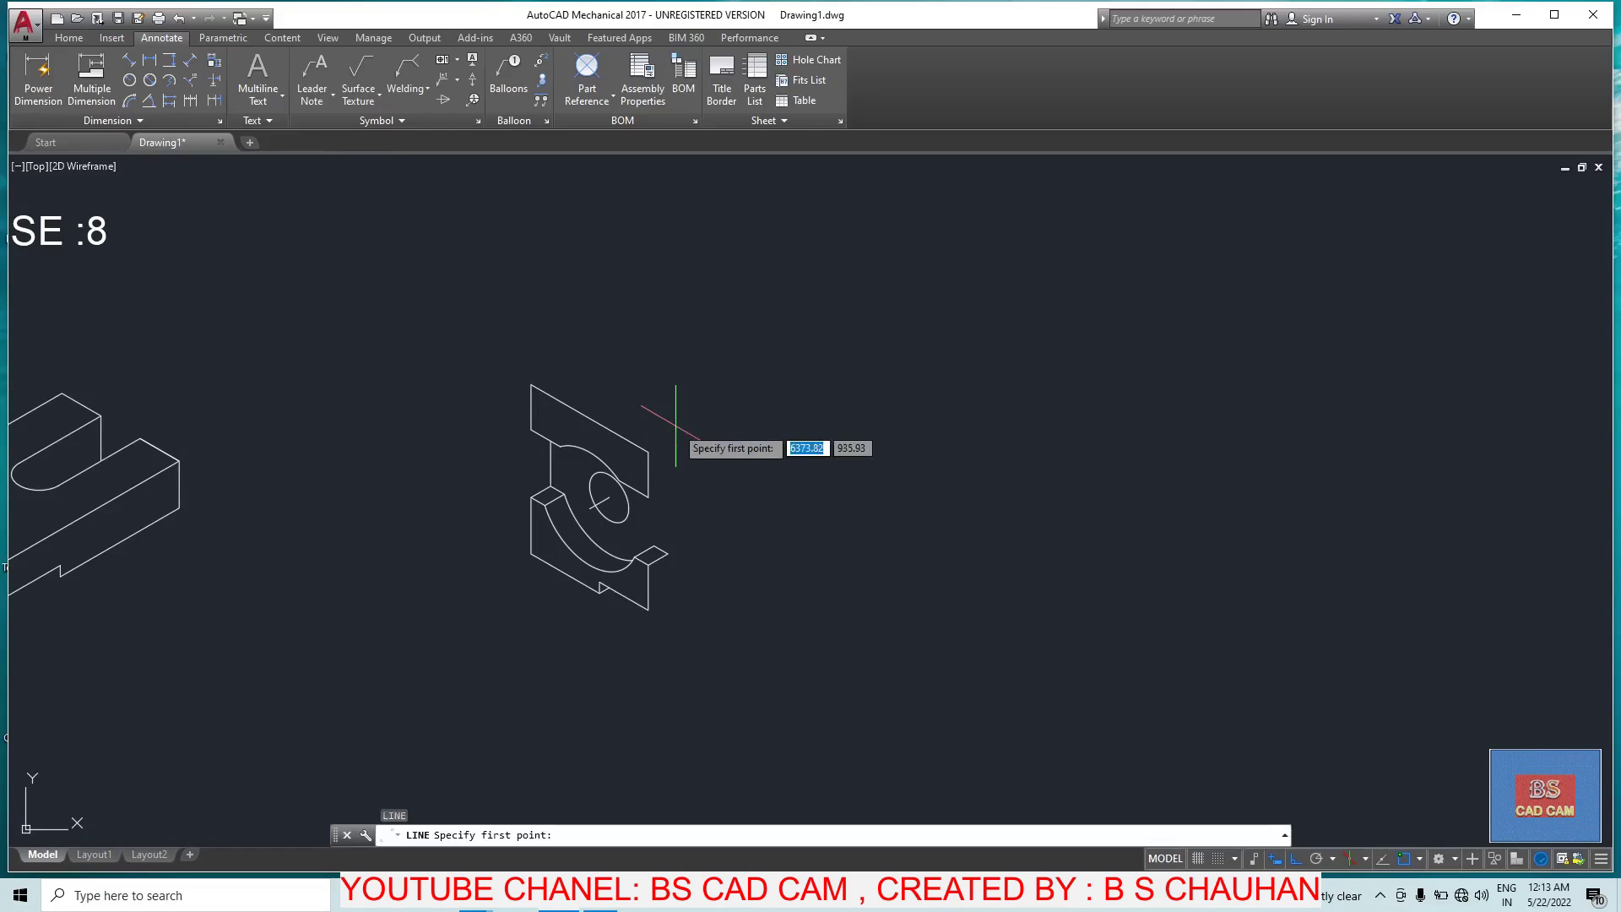
left_click(649, 452)
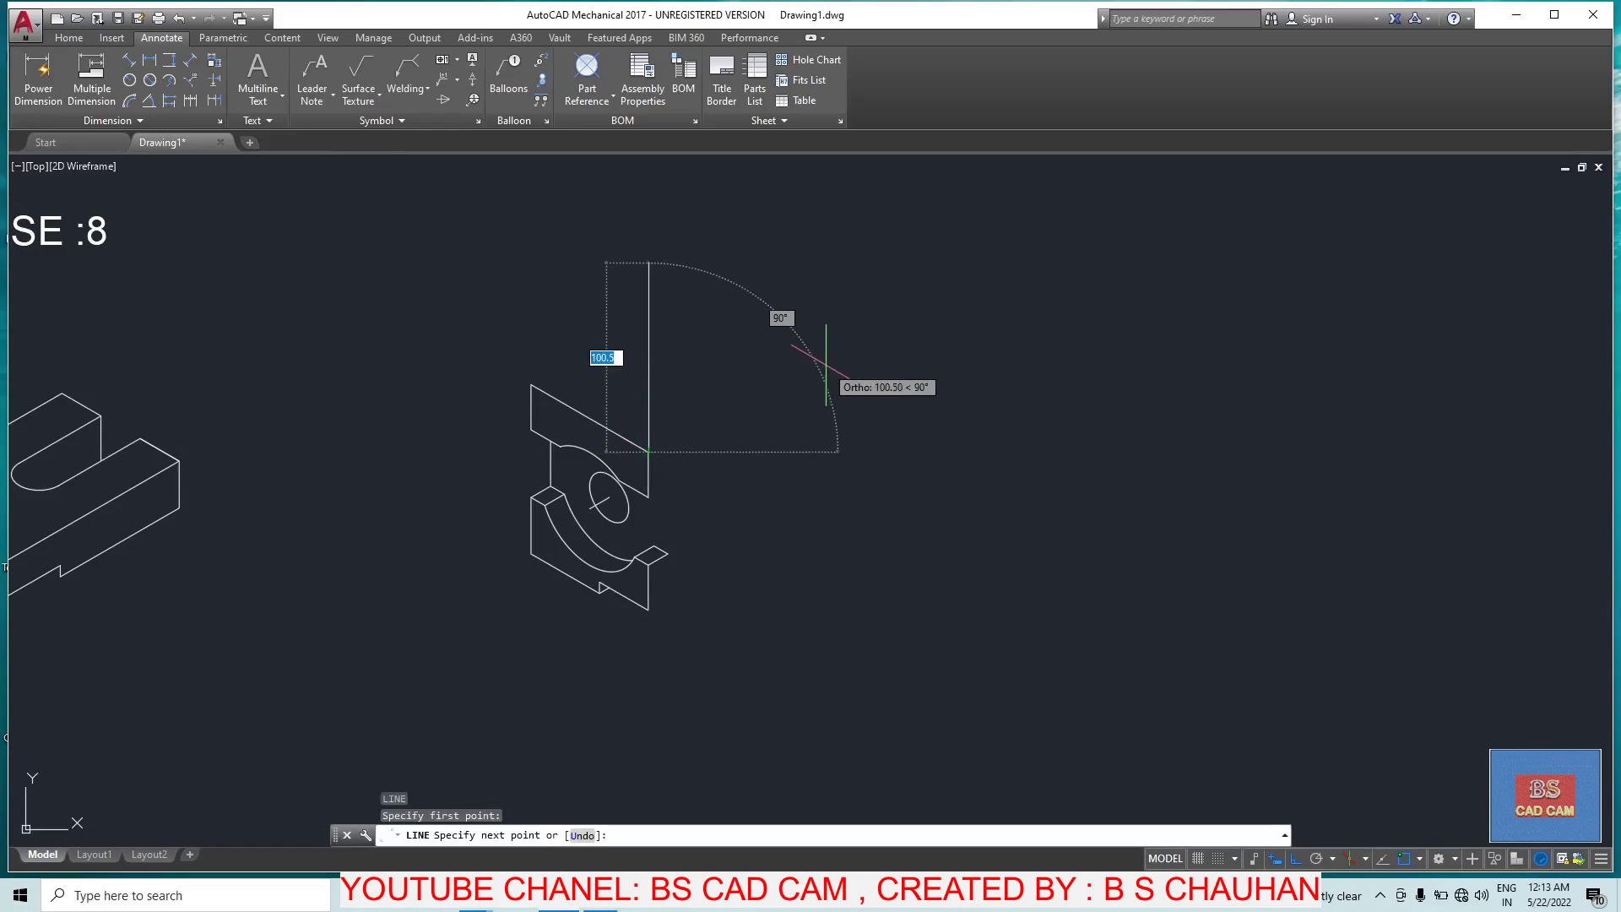
key("F5")
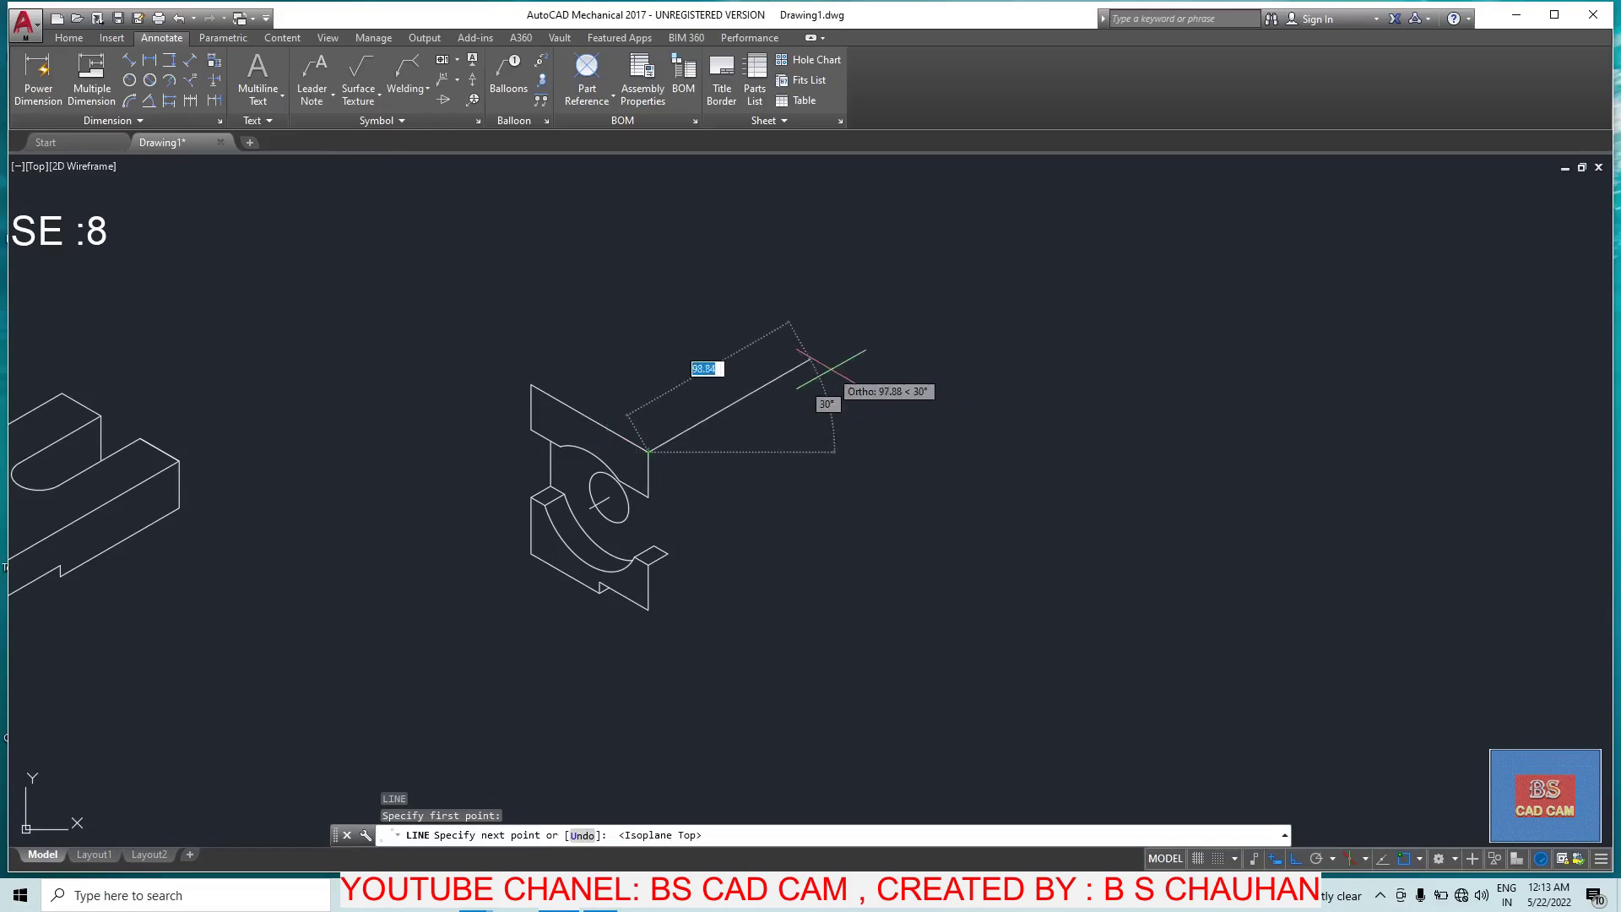
type("36")
key("Return")
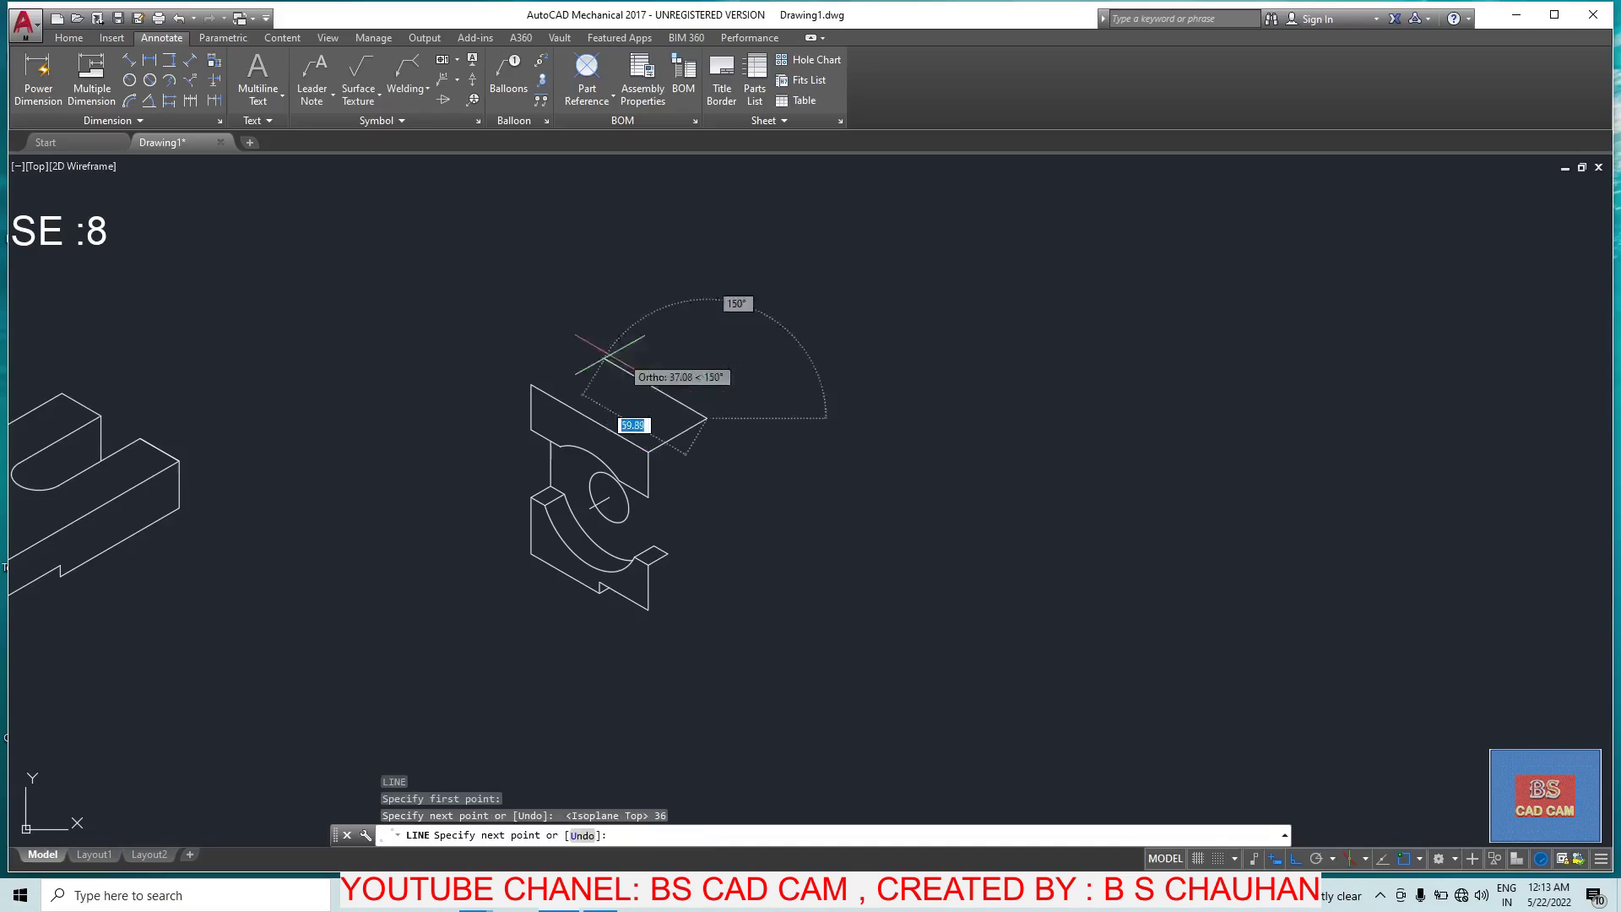
type("72")
key("Return")
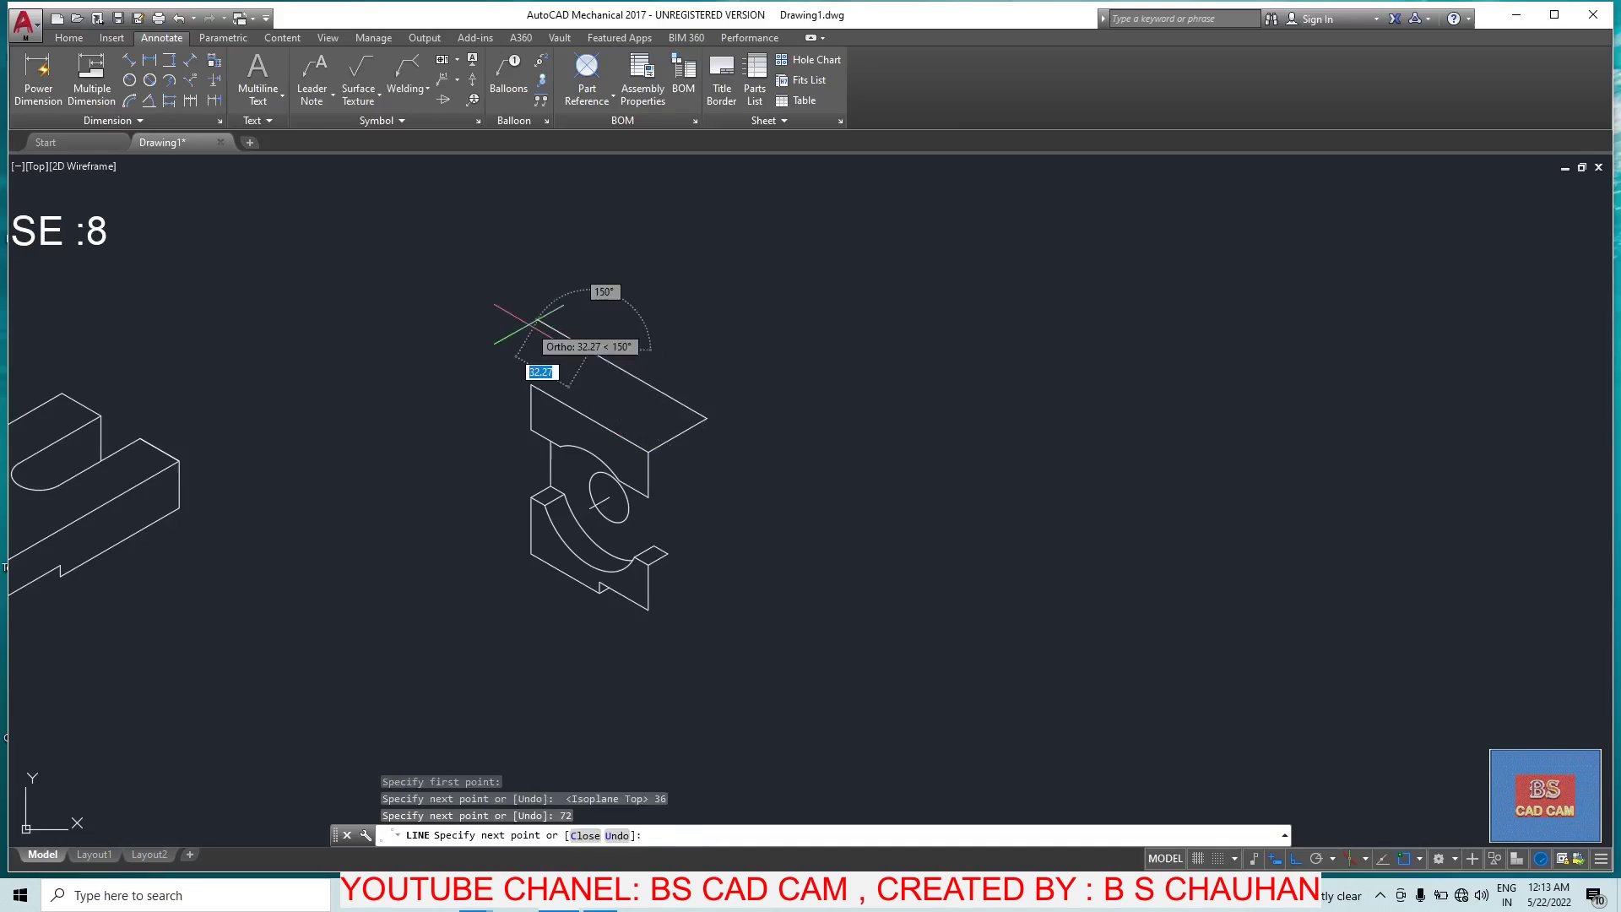
Step: Undo the extra 36-unit edge and end the line command
type("36")
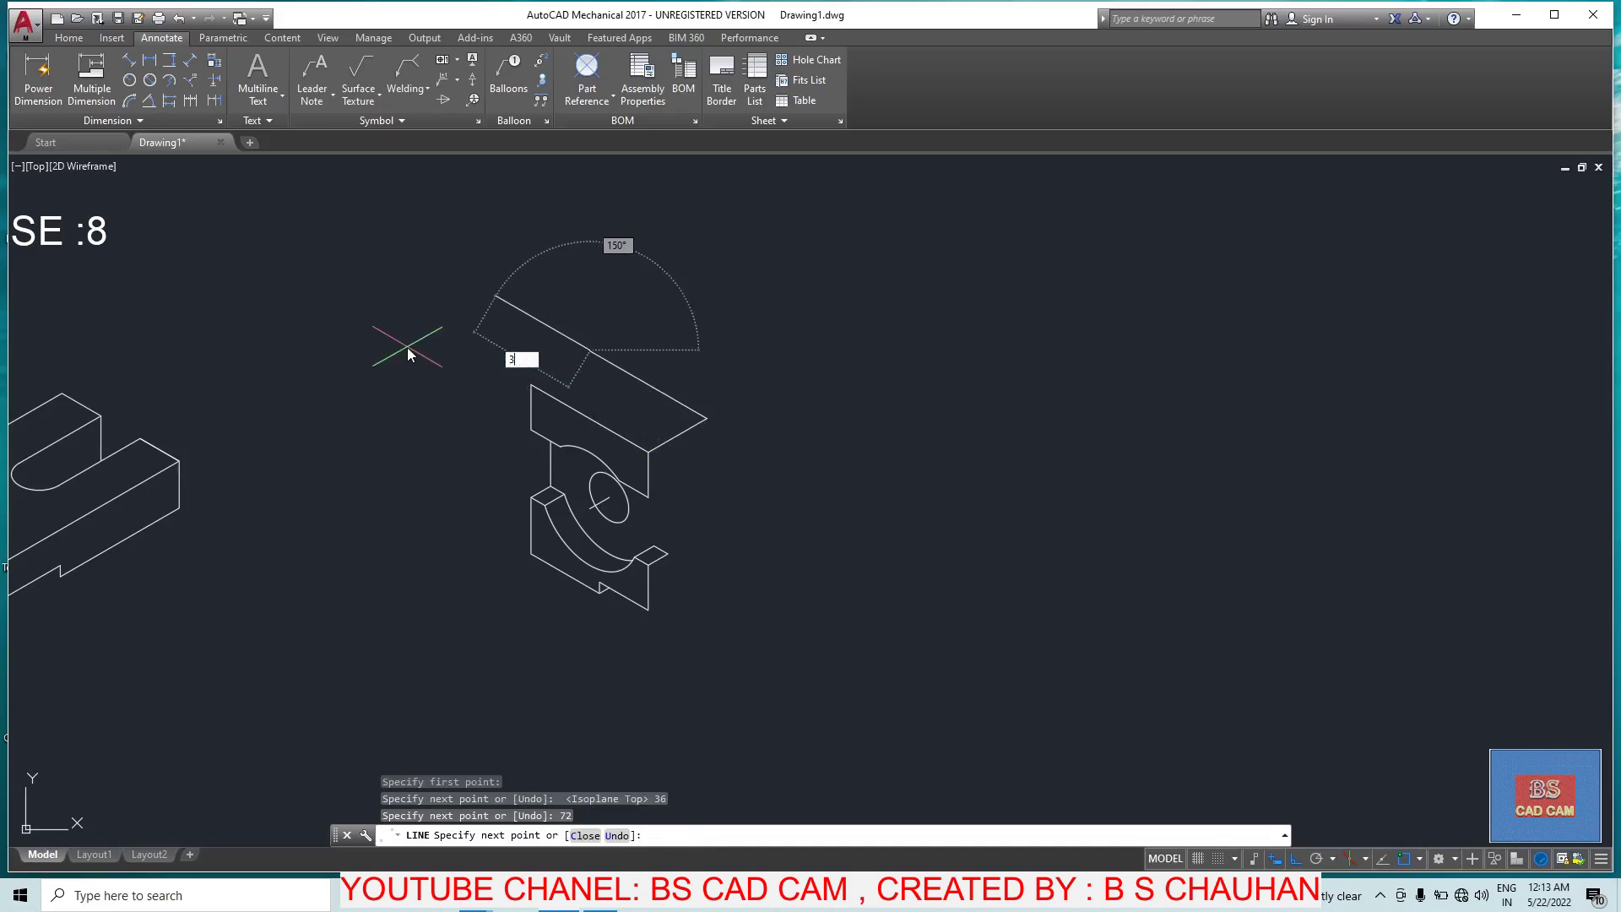
key("Return")
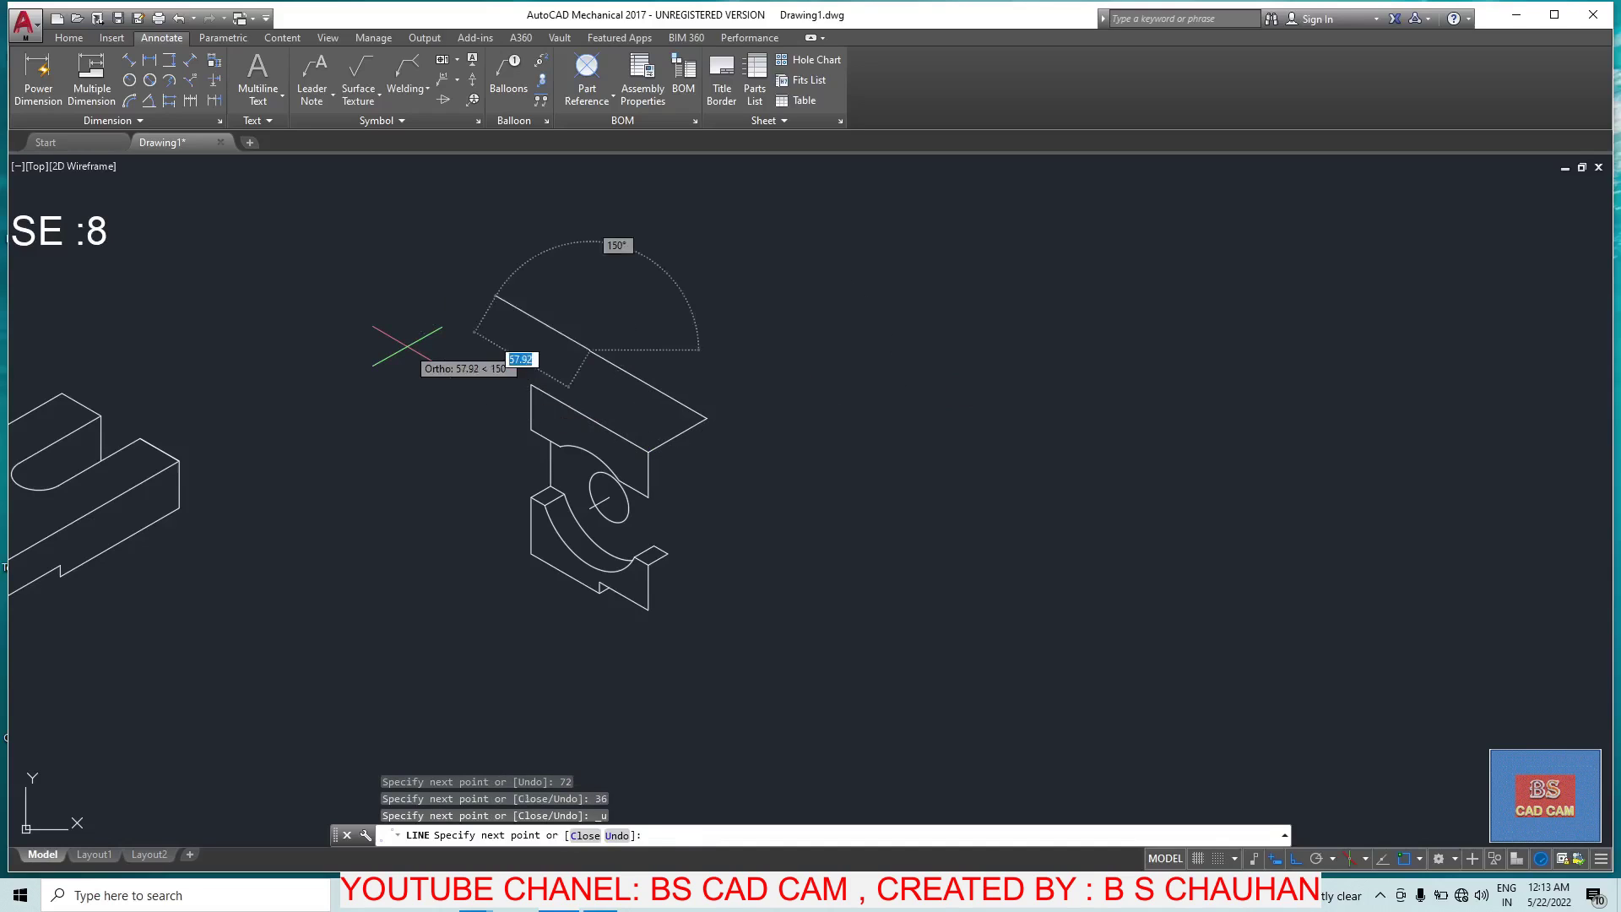
left_click(618, 835)
scroll(609, 370, "up", 5)
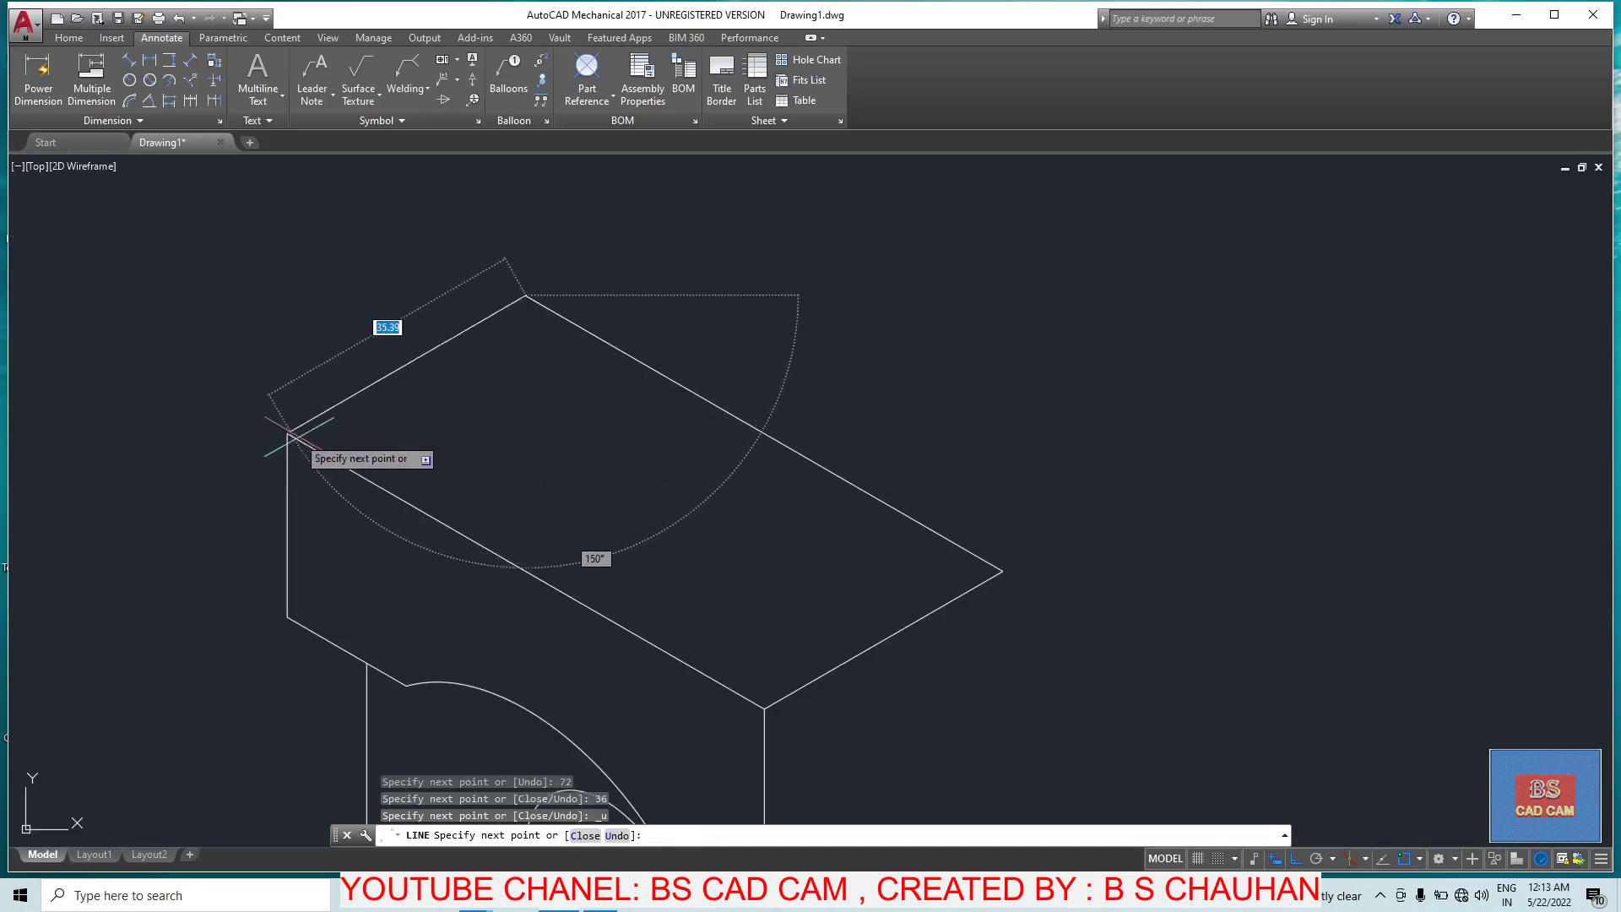
key("Escape")
scroll(583, 416, "down", 5)
scroll(827, 614, "up", 3)
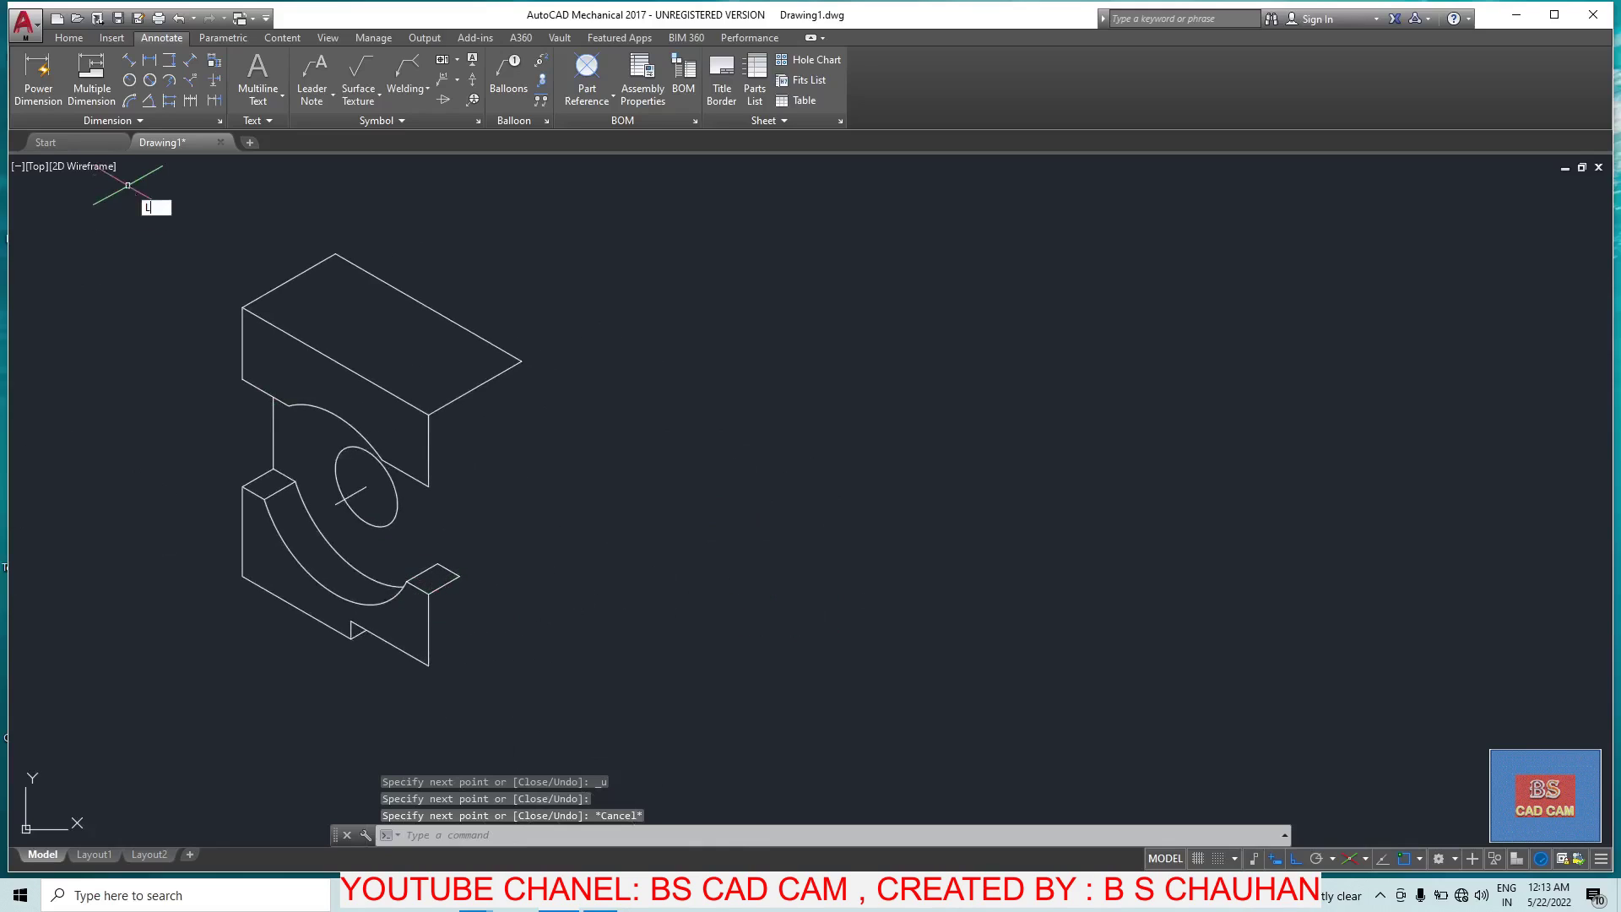
key("Return")
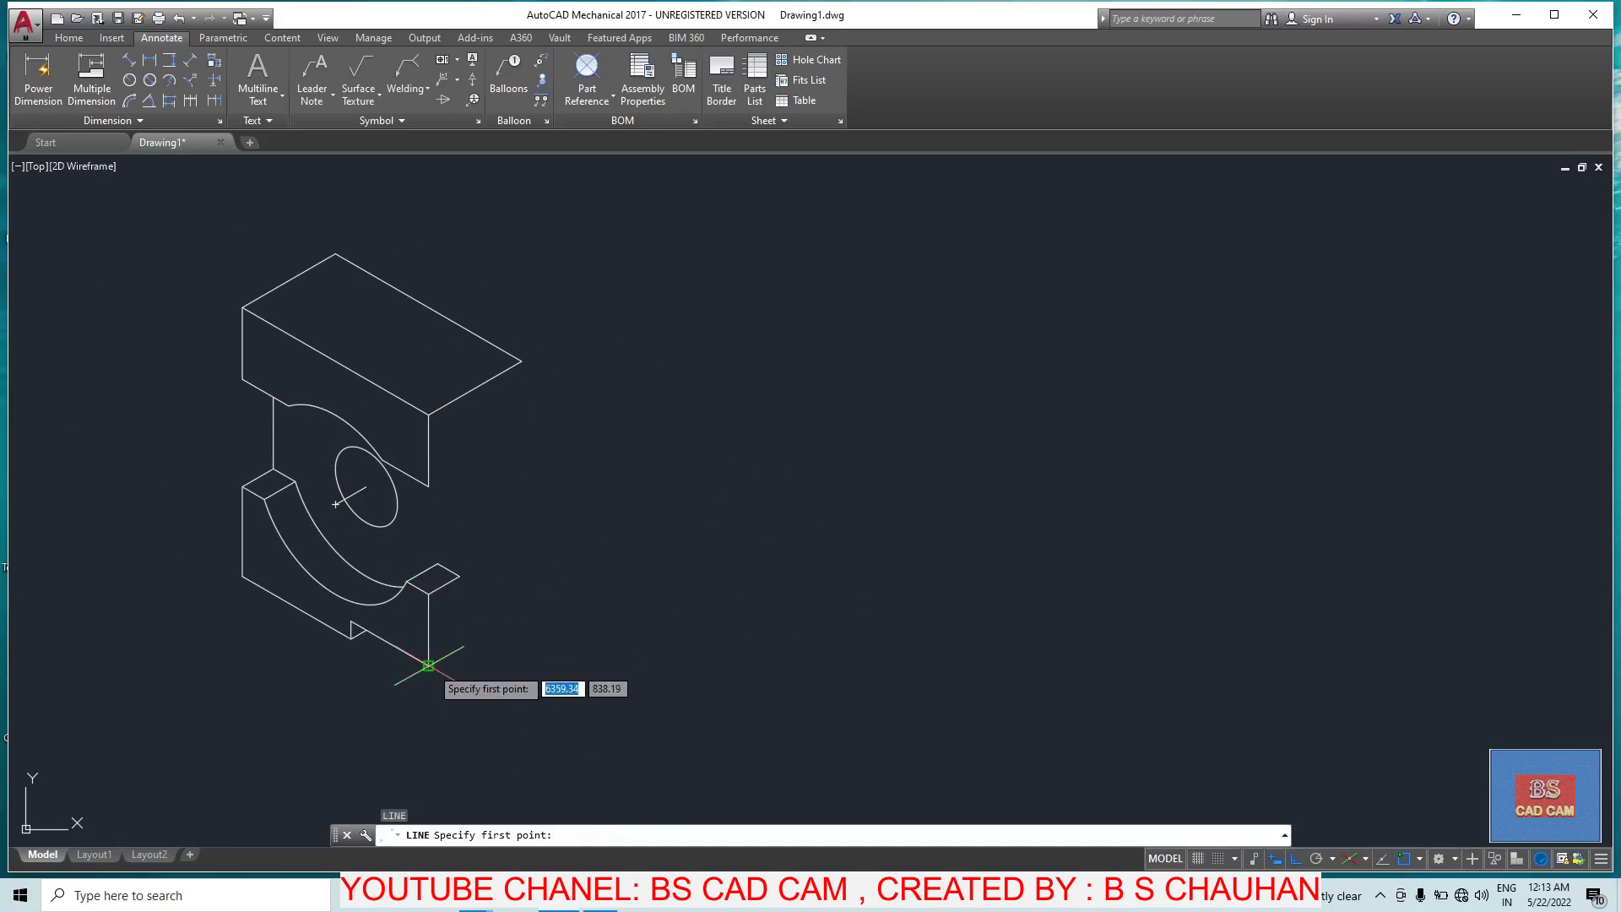
Step: Start the base extension from the bottom corner: 72 at 30°, 6 down, then 73
left_click(428, 667)
type("72")
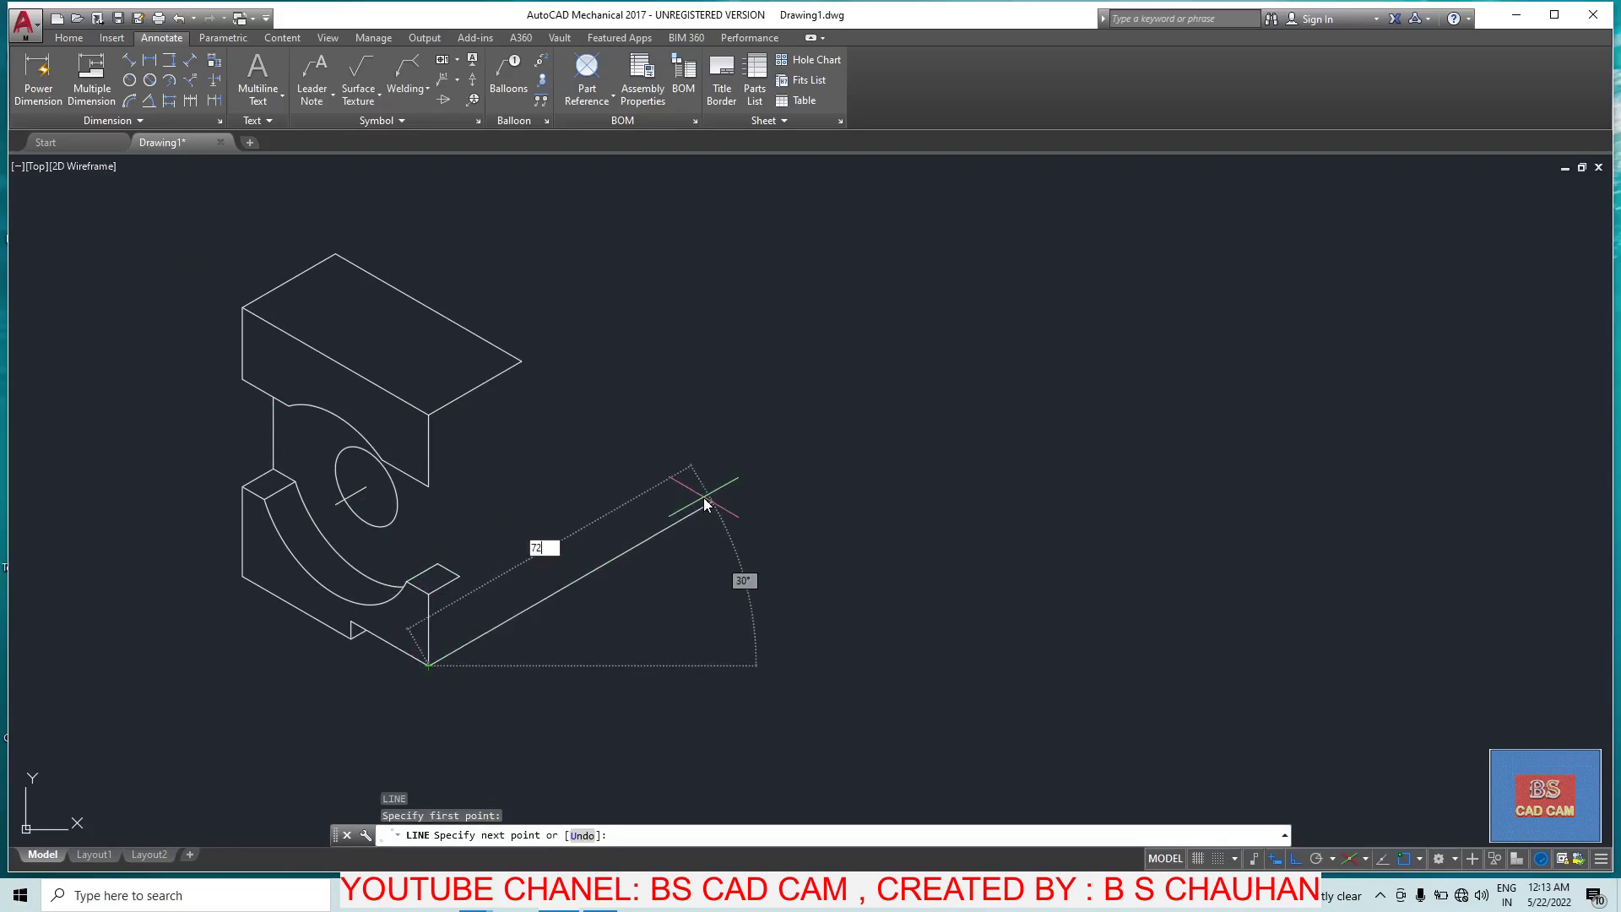
key("Return")
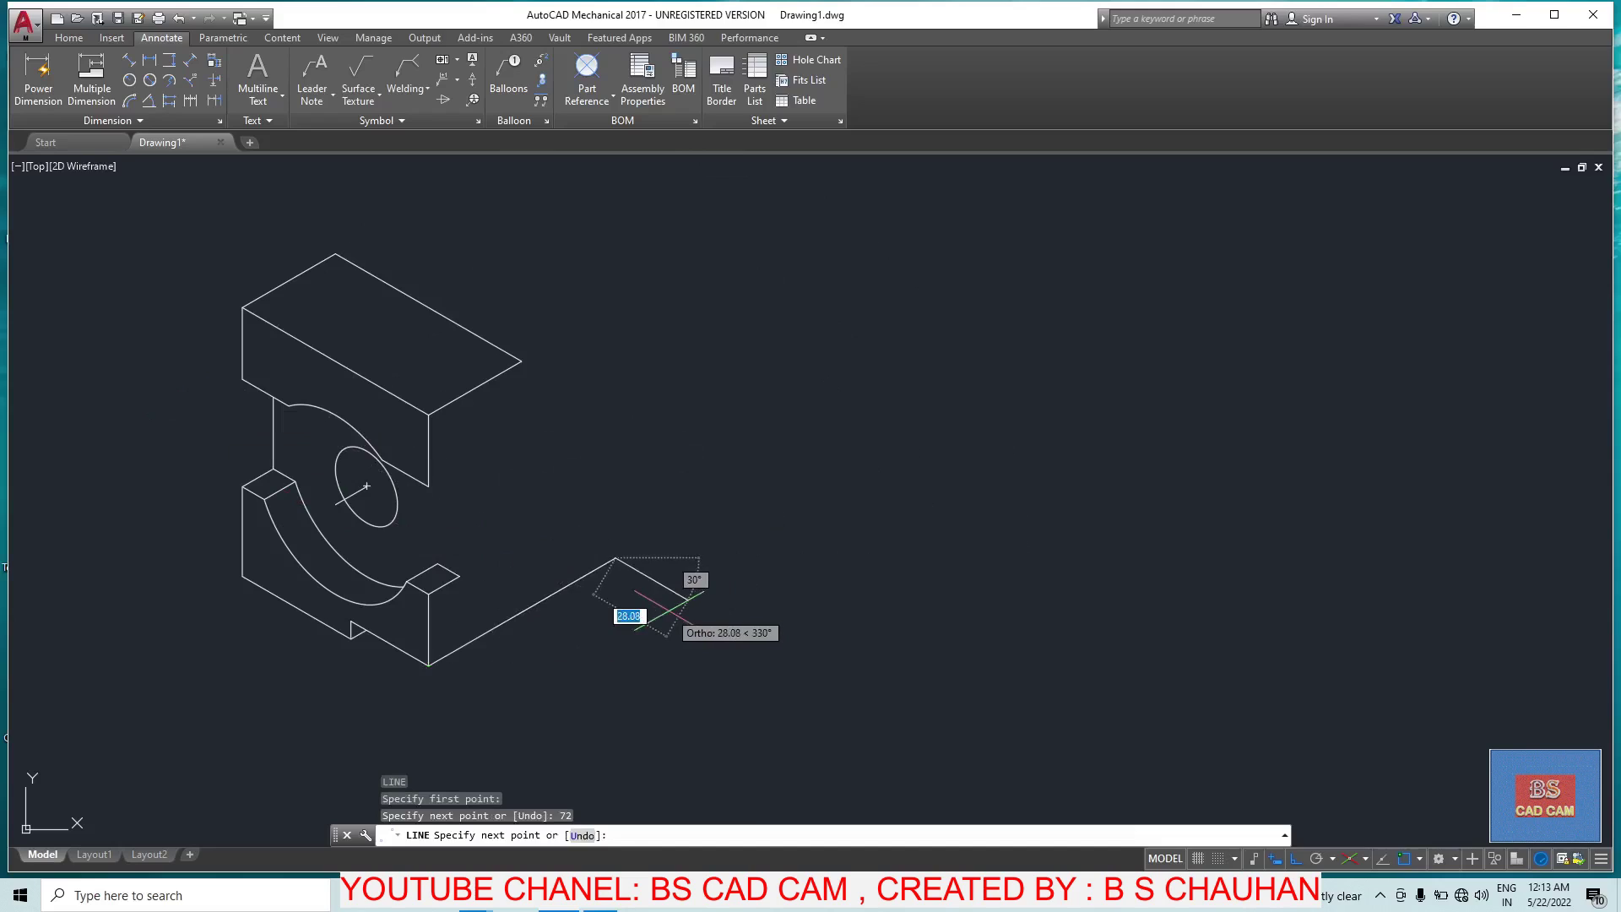
key("F5")
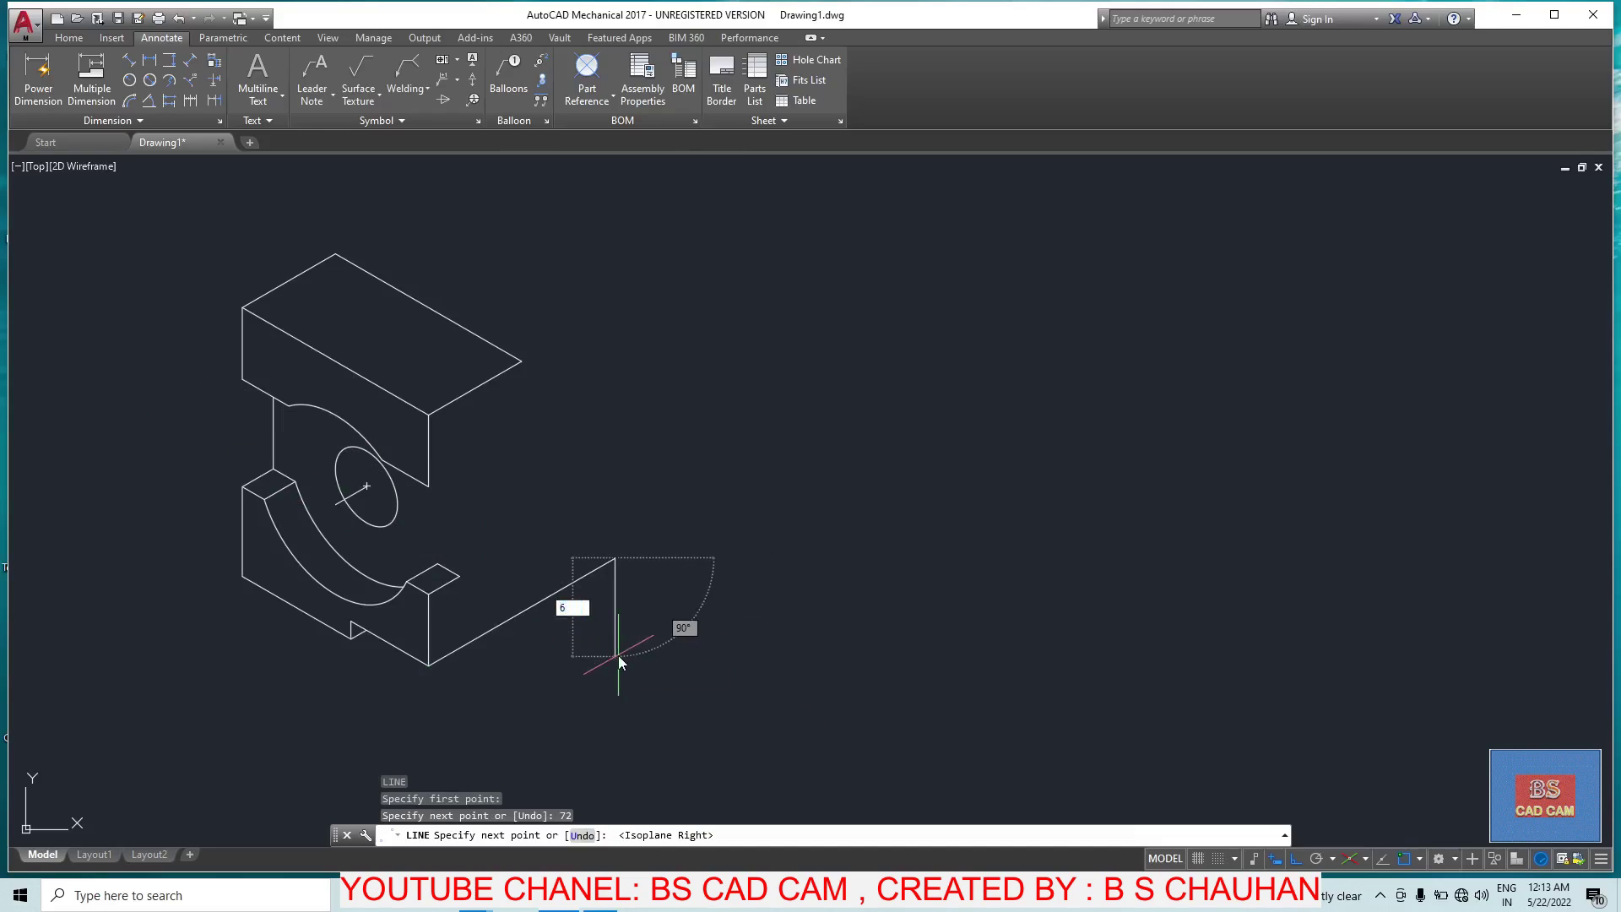
key("Return")
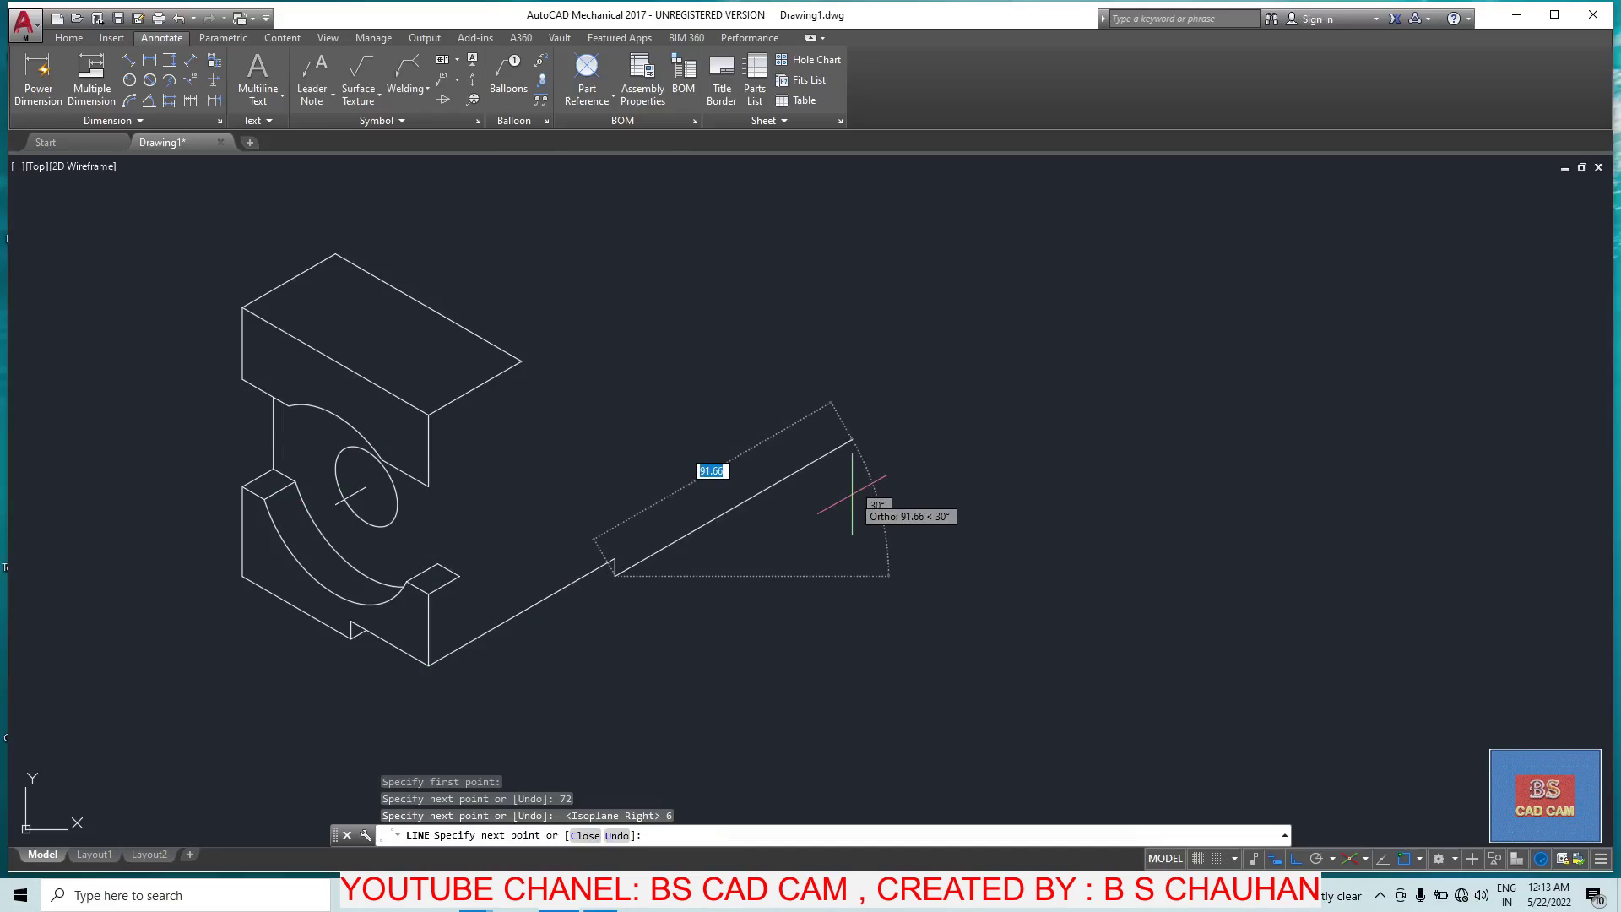
type("3")
key("Return")
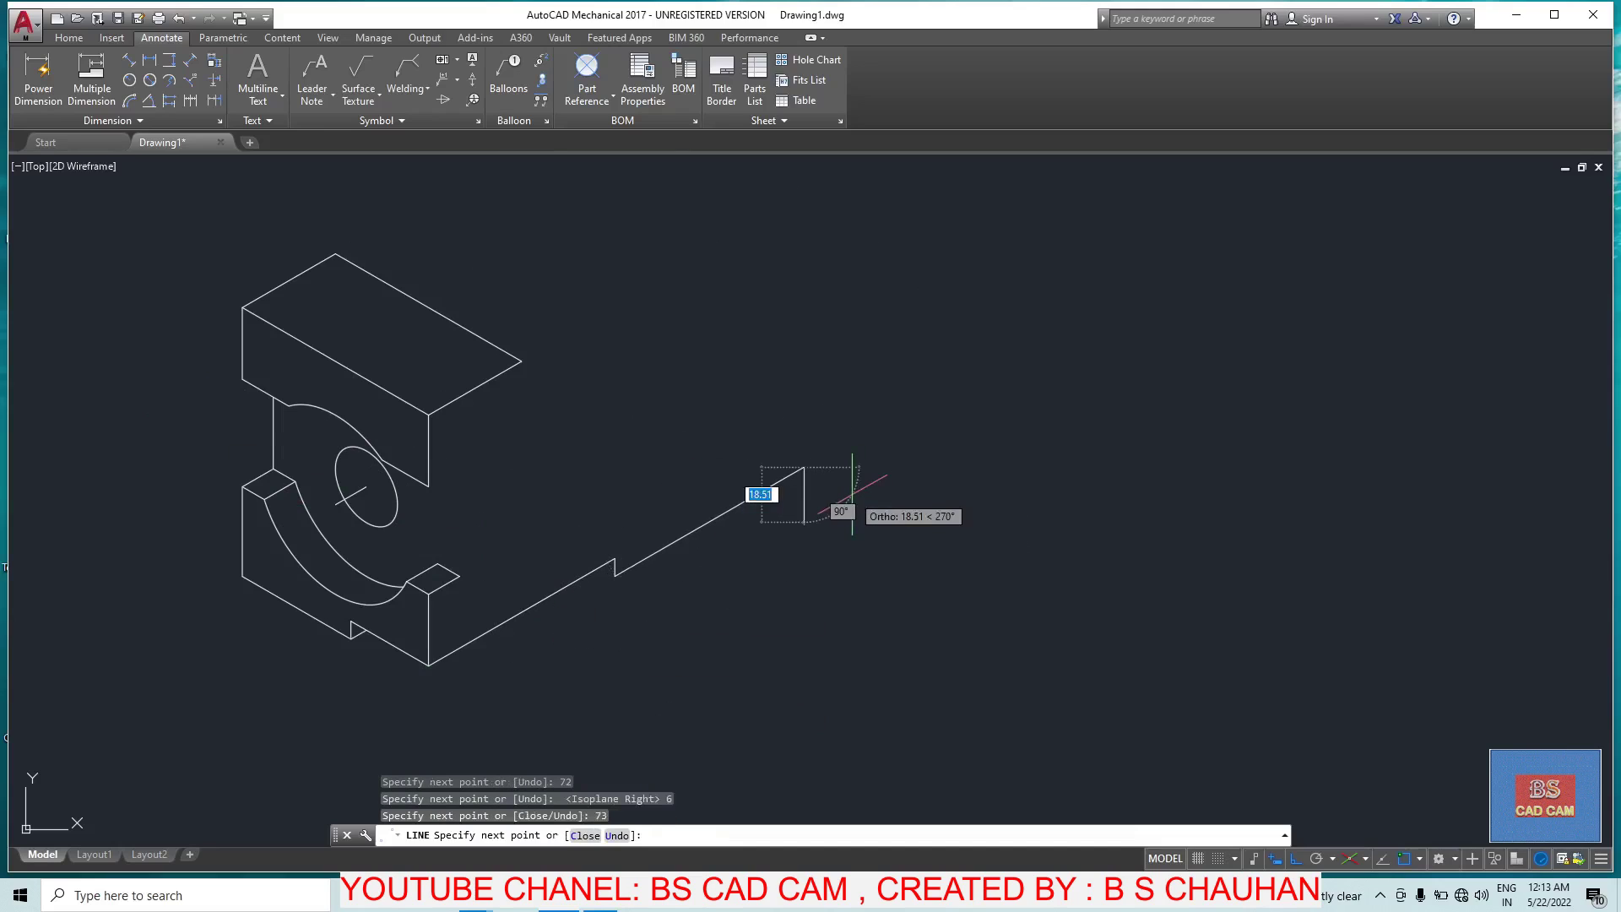
Step: Add a 25-unit vertical end edge instead of 125 and close the top edge toward the part
type("125")
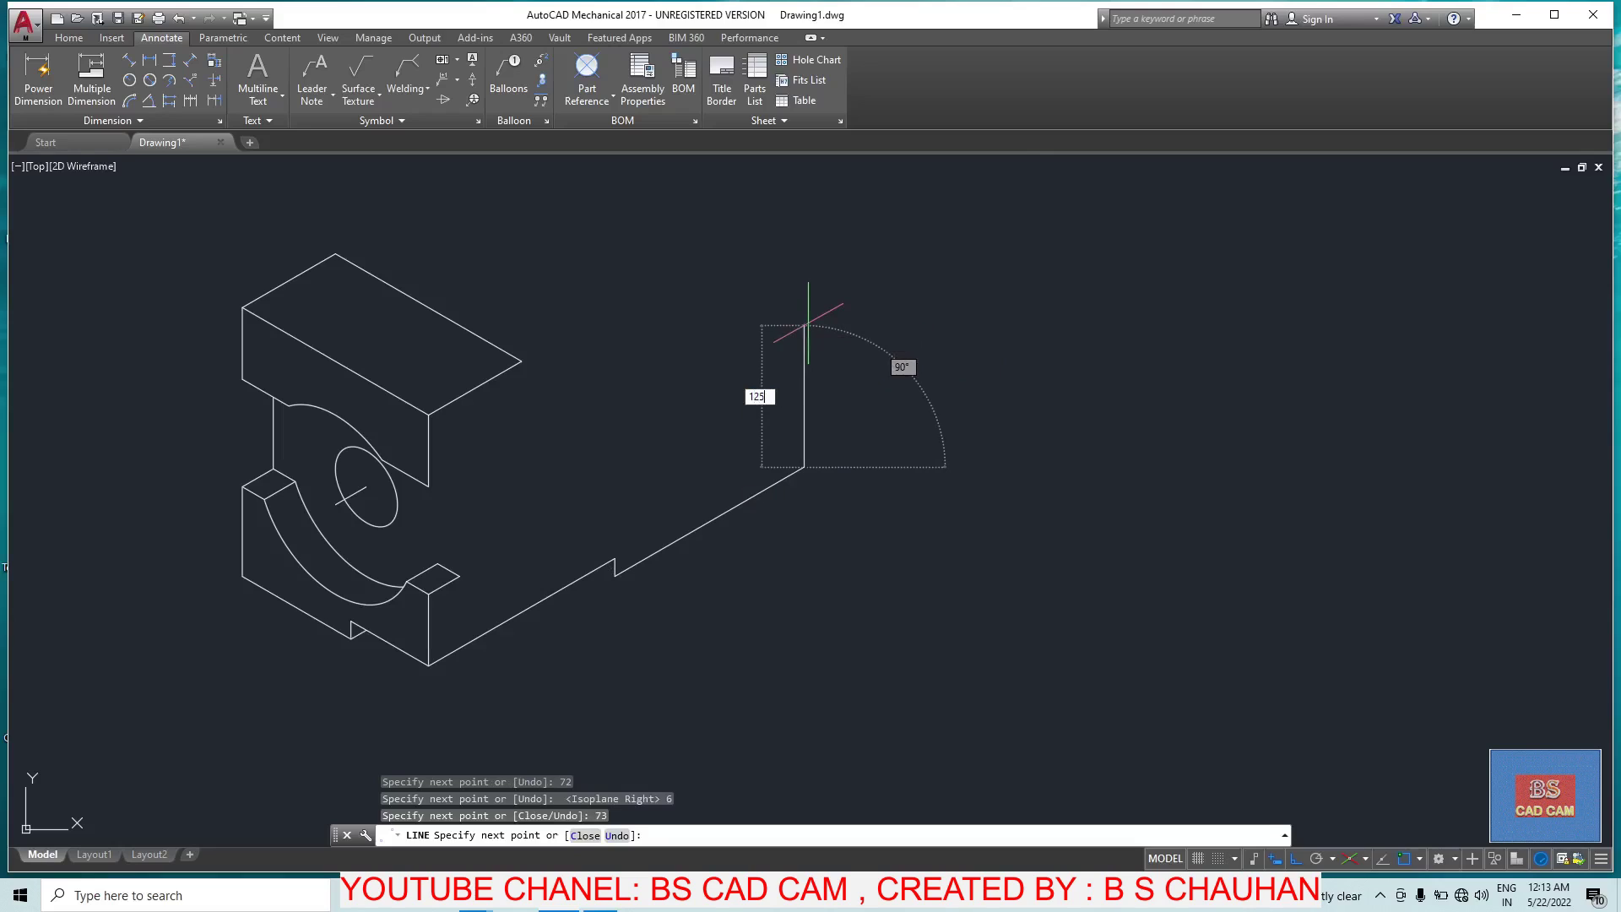
key("Return")
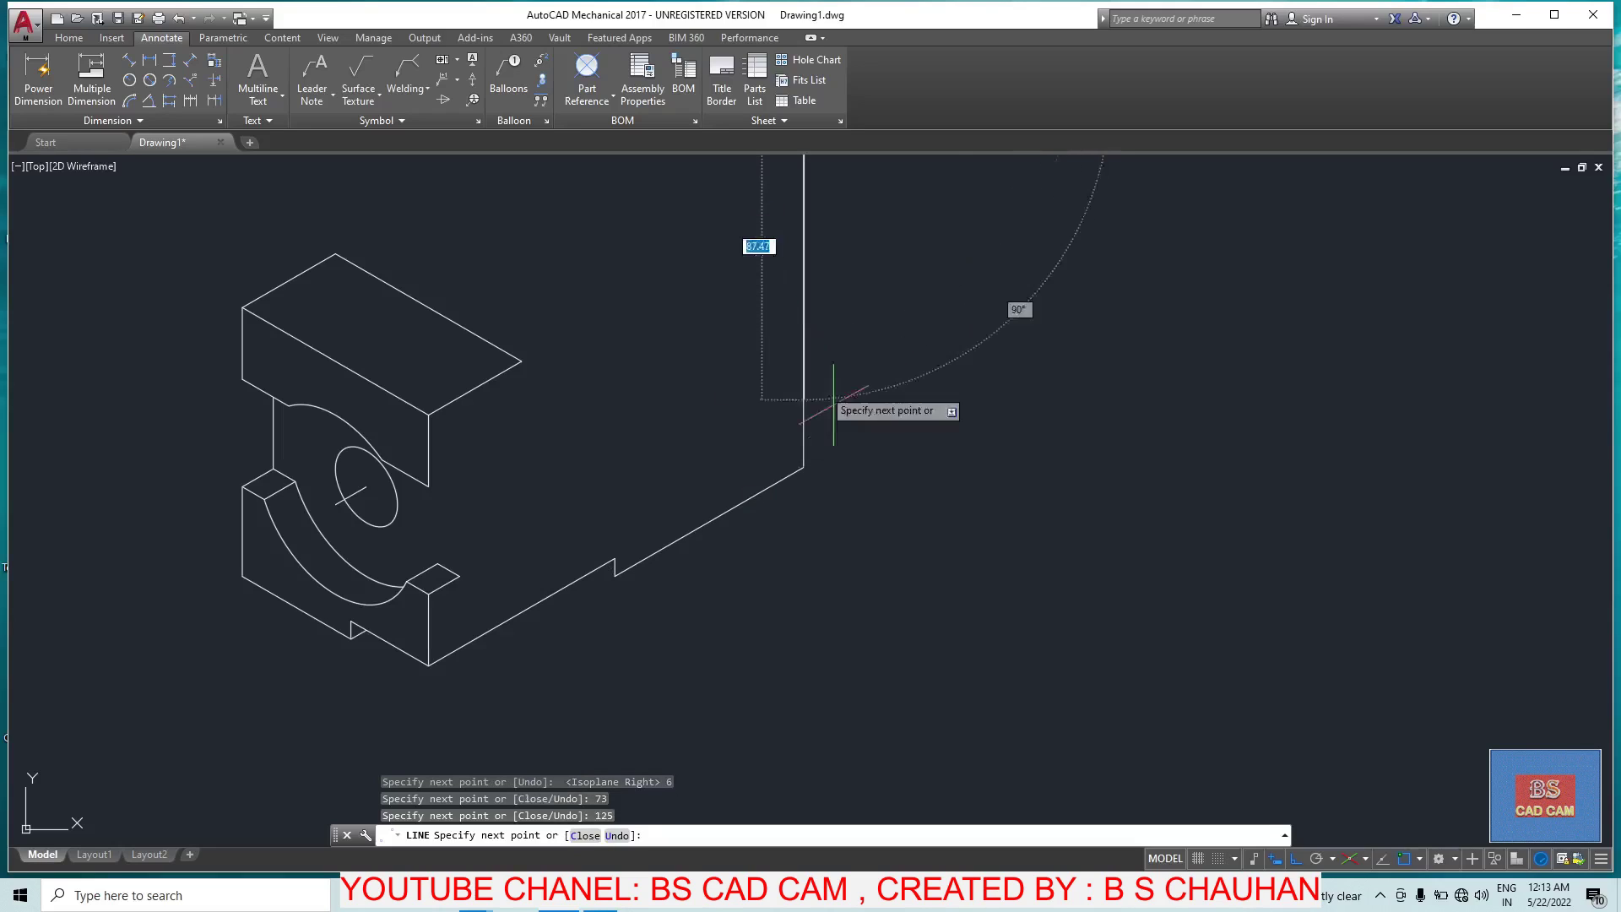
key("ctrl+z")
type("25")
key("Return")
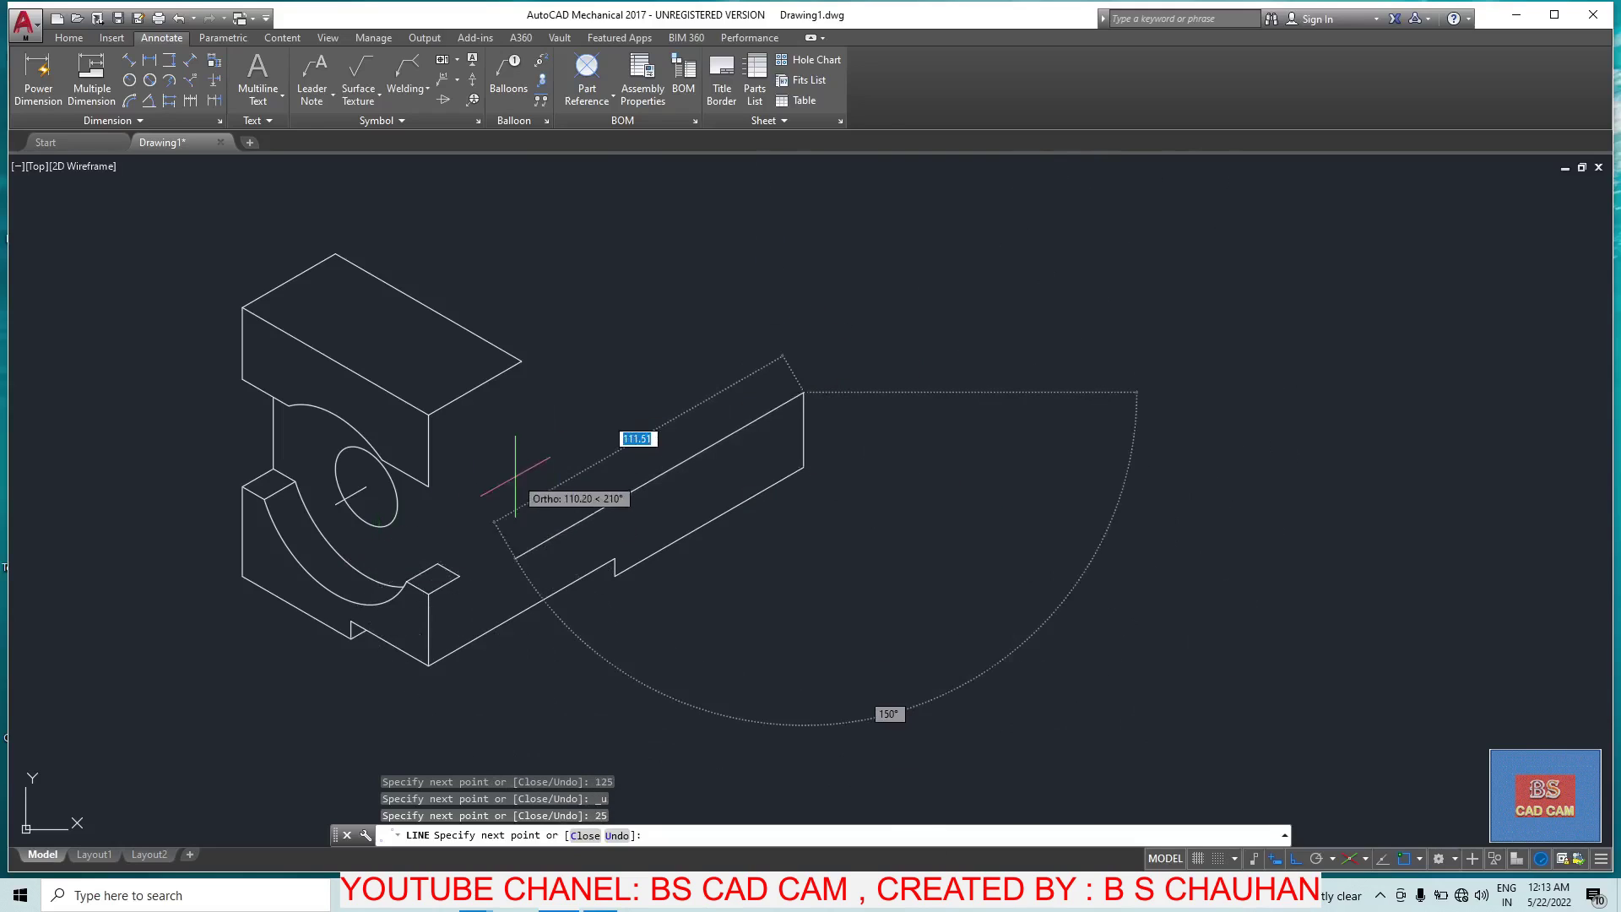
left_click(522, 540)
key("Escape")
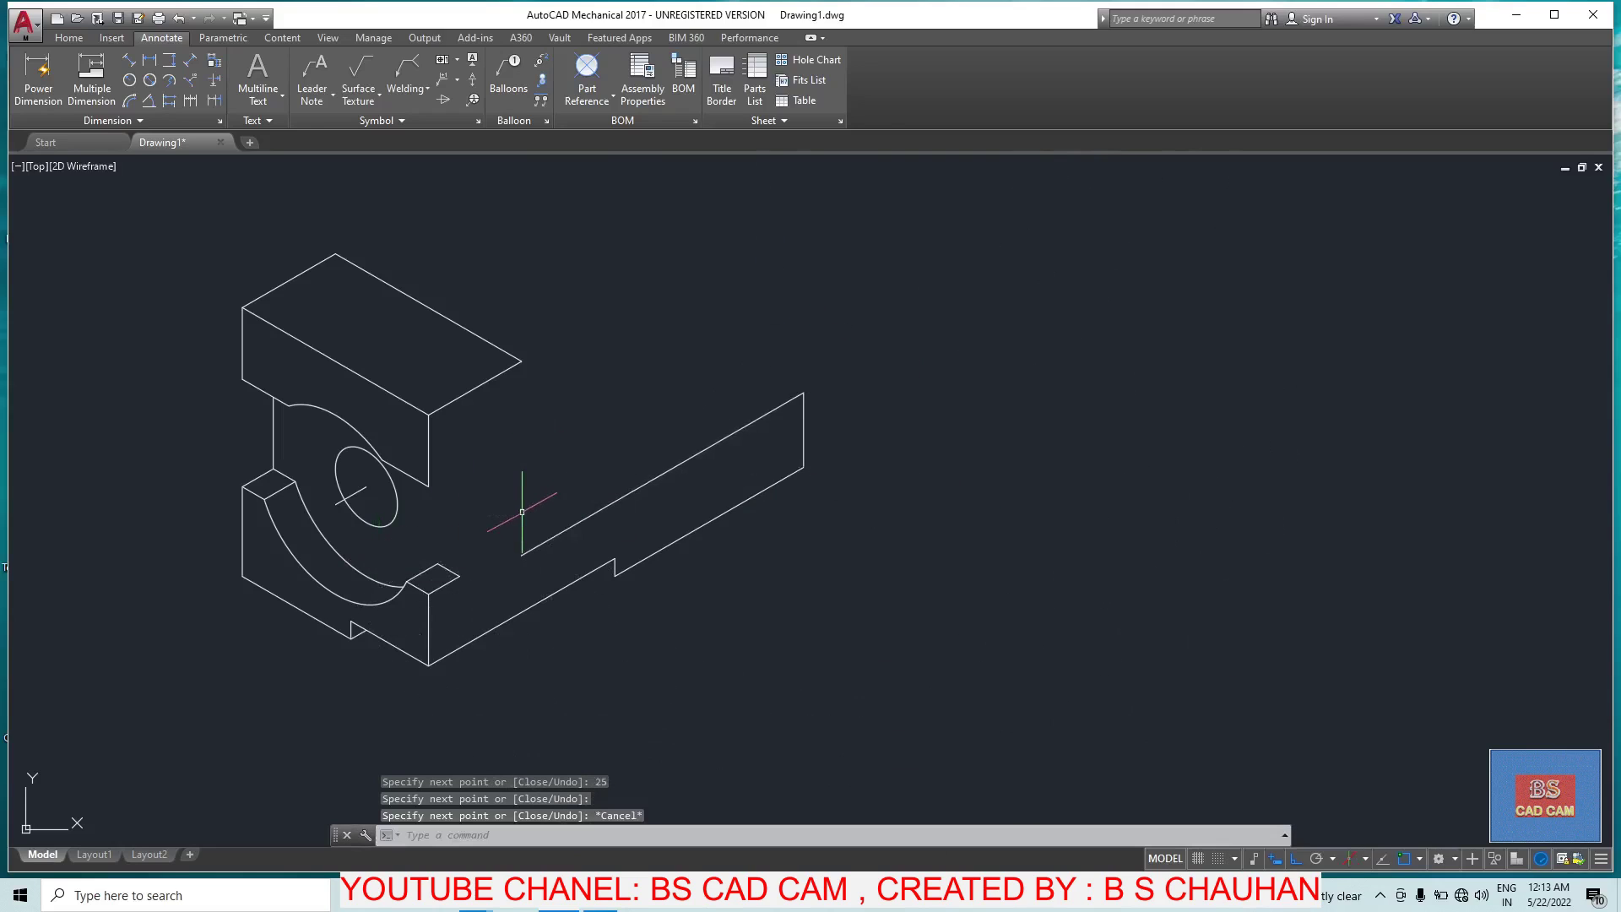
type("L")
key("Return")
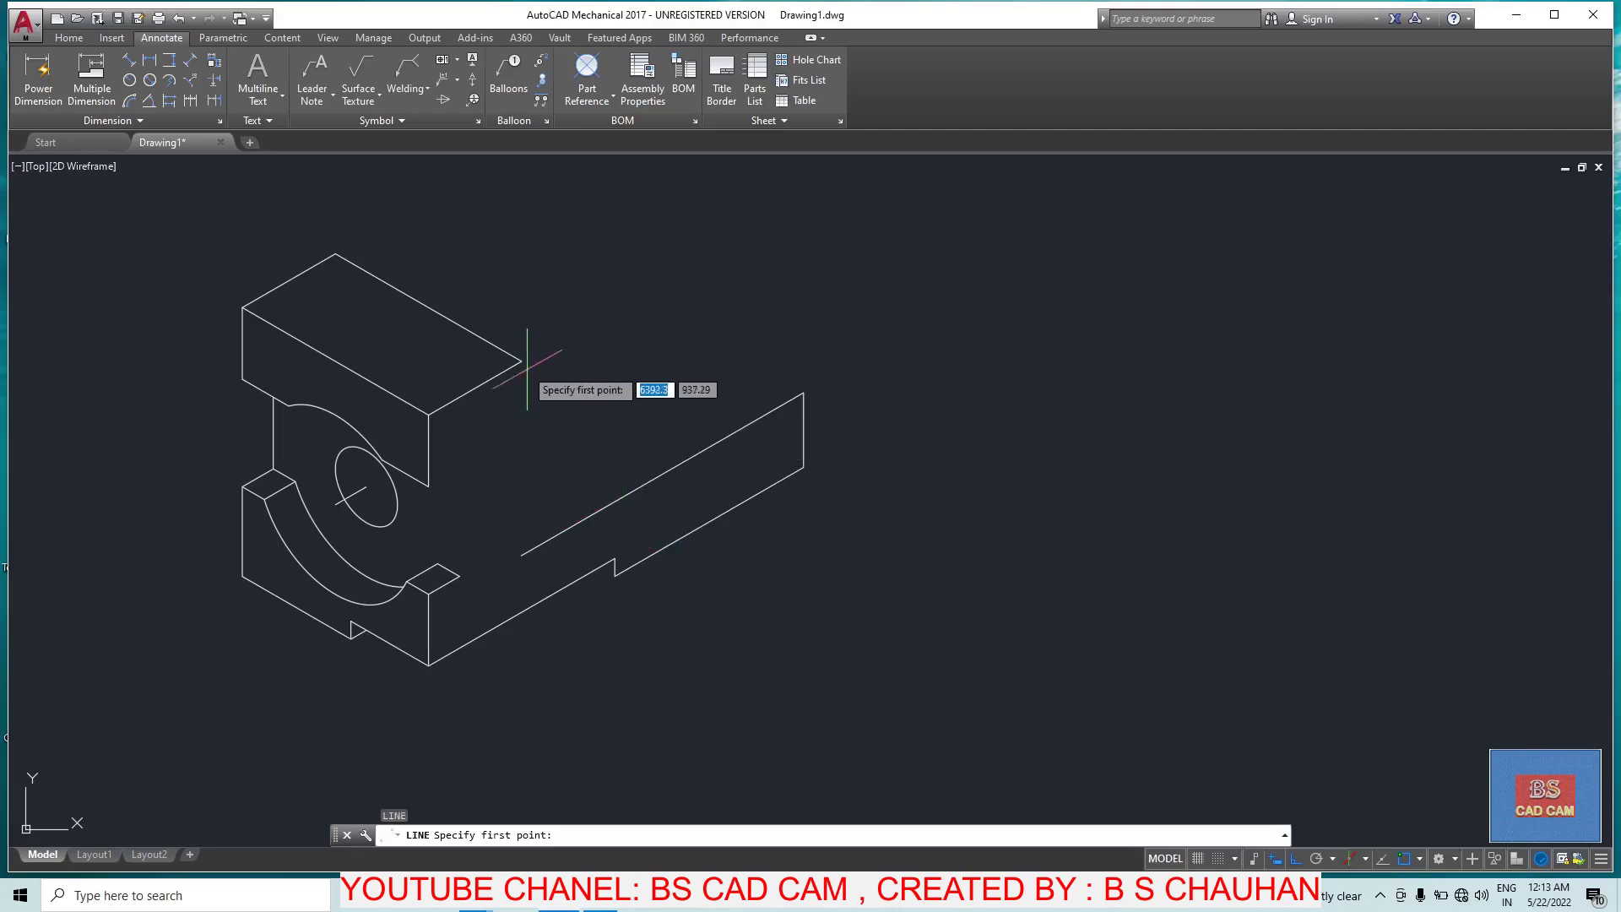
Step: Draw a vertical line from the top block's corner down past the base extension's edge
left_click(522, 361)
scroll(529, 576, "up", 4)
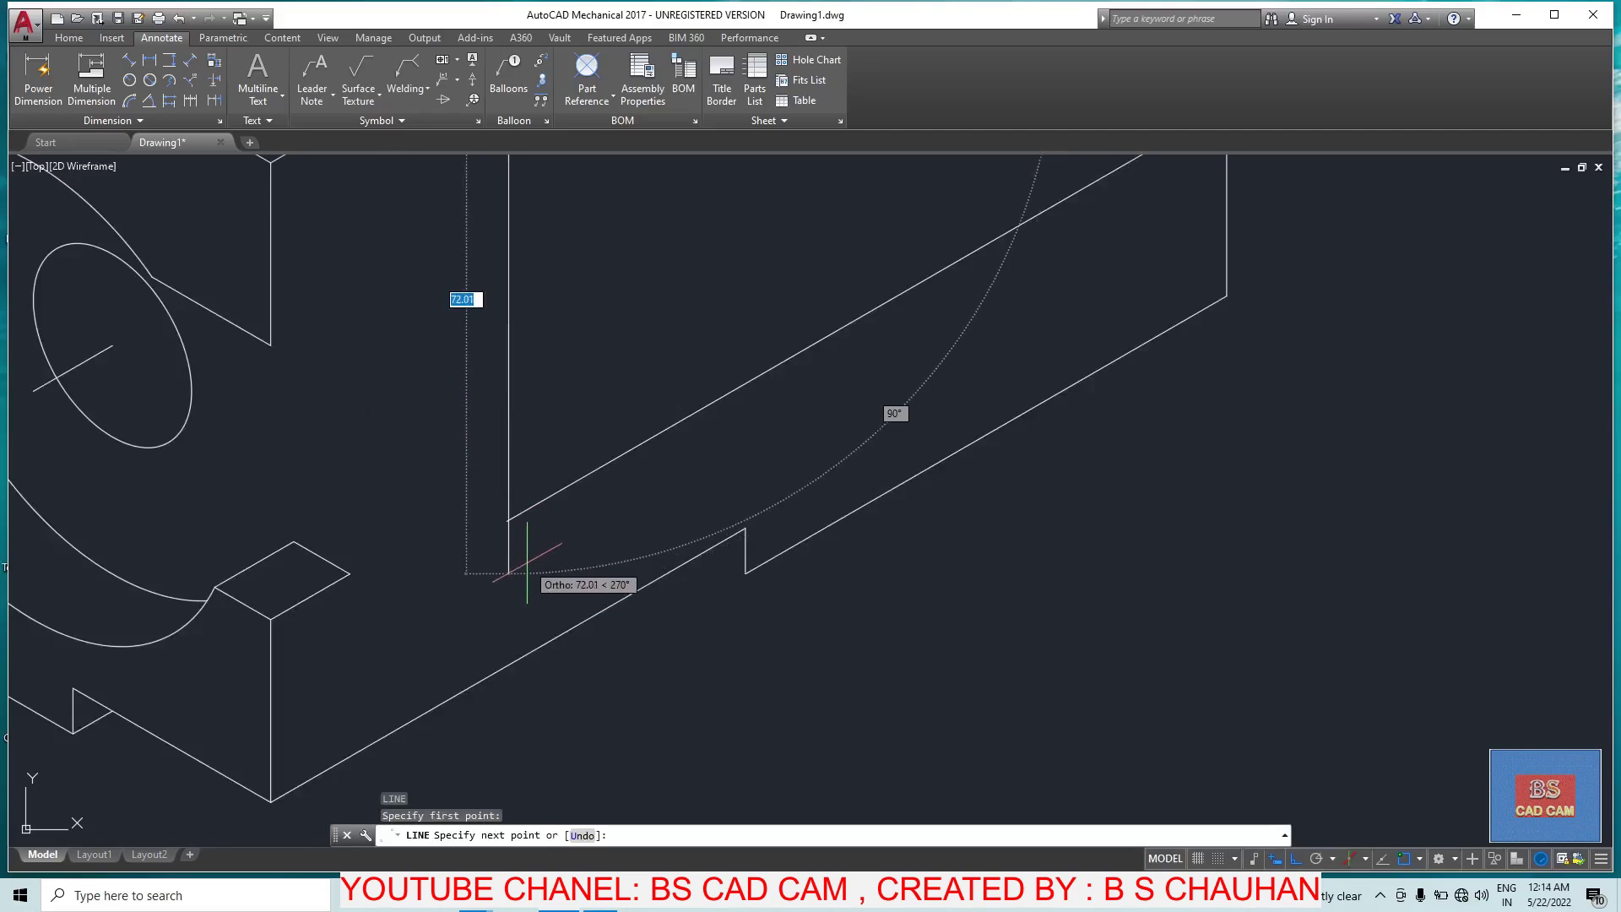
left_click(508, 573)
key("Escape")
scroll(513, 529, "up", 3)
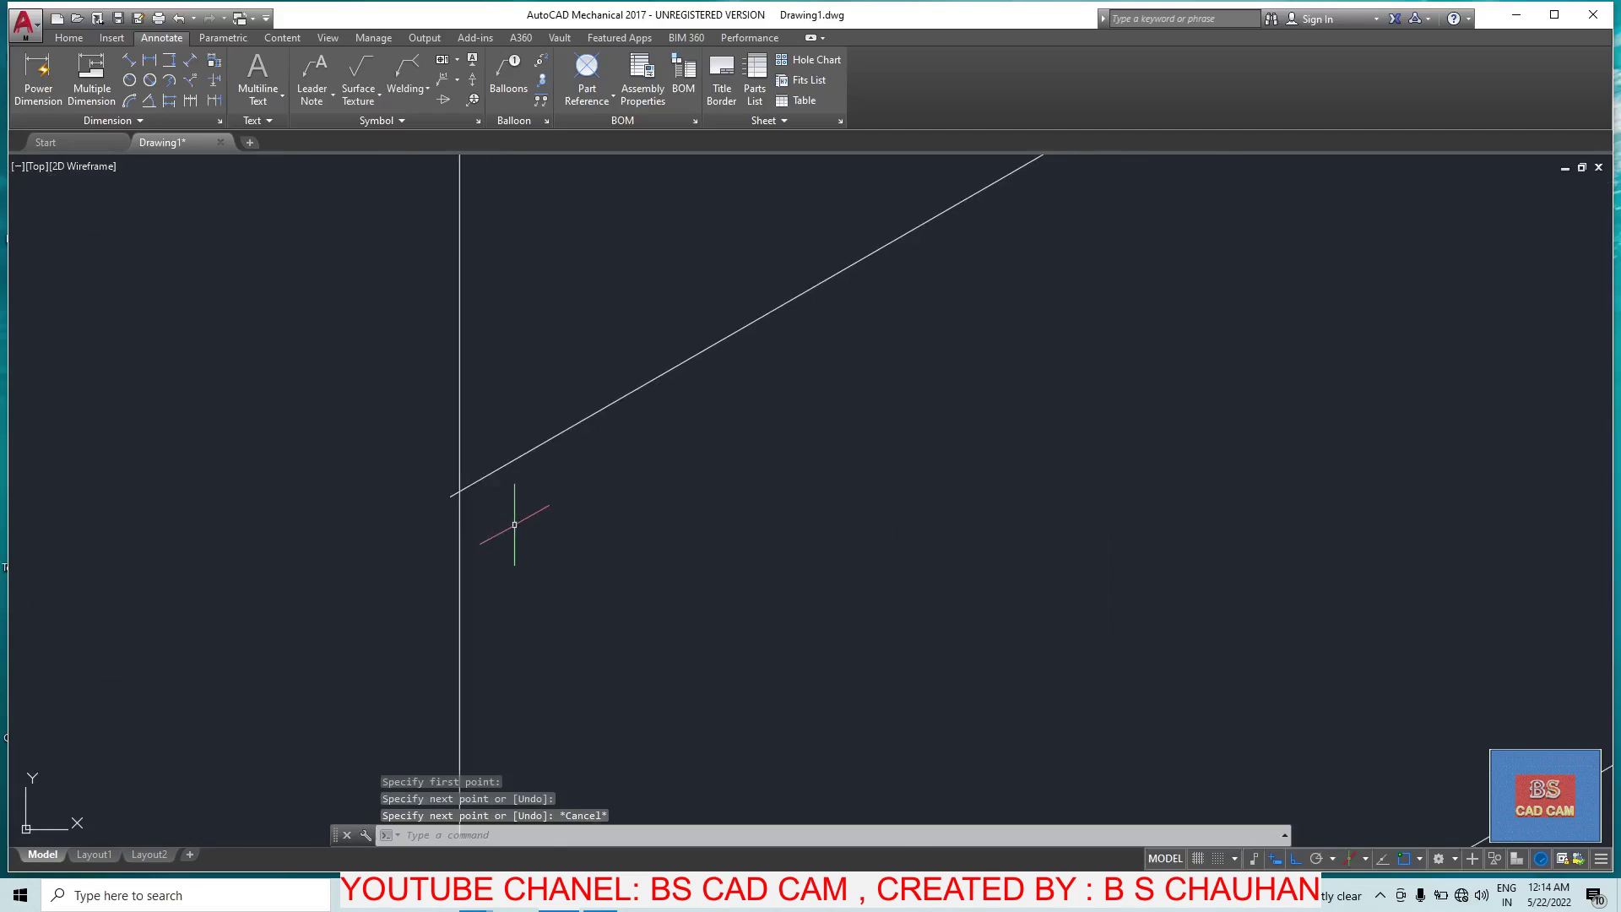
Step: Trim the vertical line's overhang and the diagonal's leftover tails
type("tr")
key("Return")
key("Return")
left_click_drag(506, 529, 397, 675)
scroll(471, 519, "up", 1)
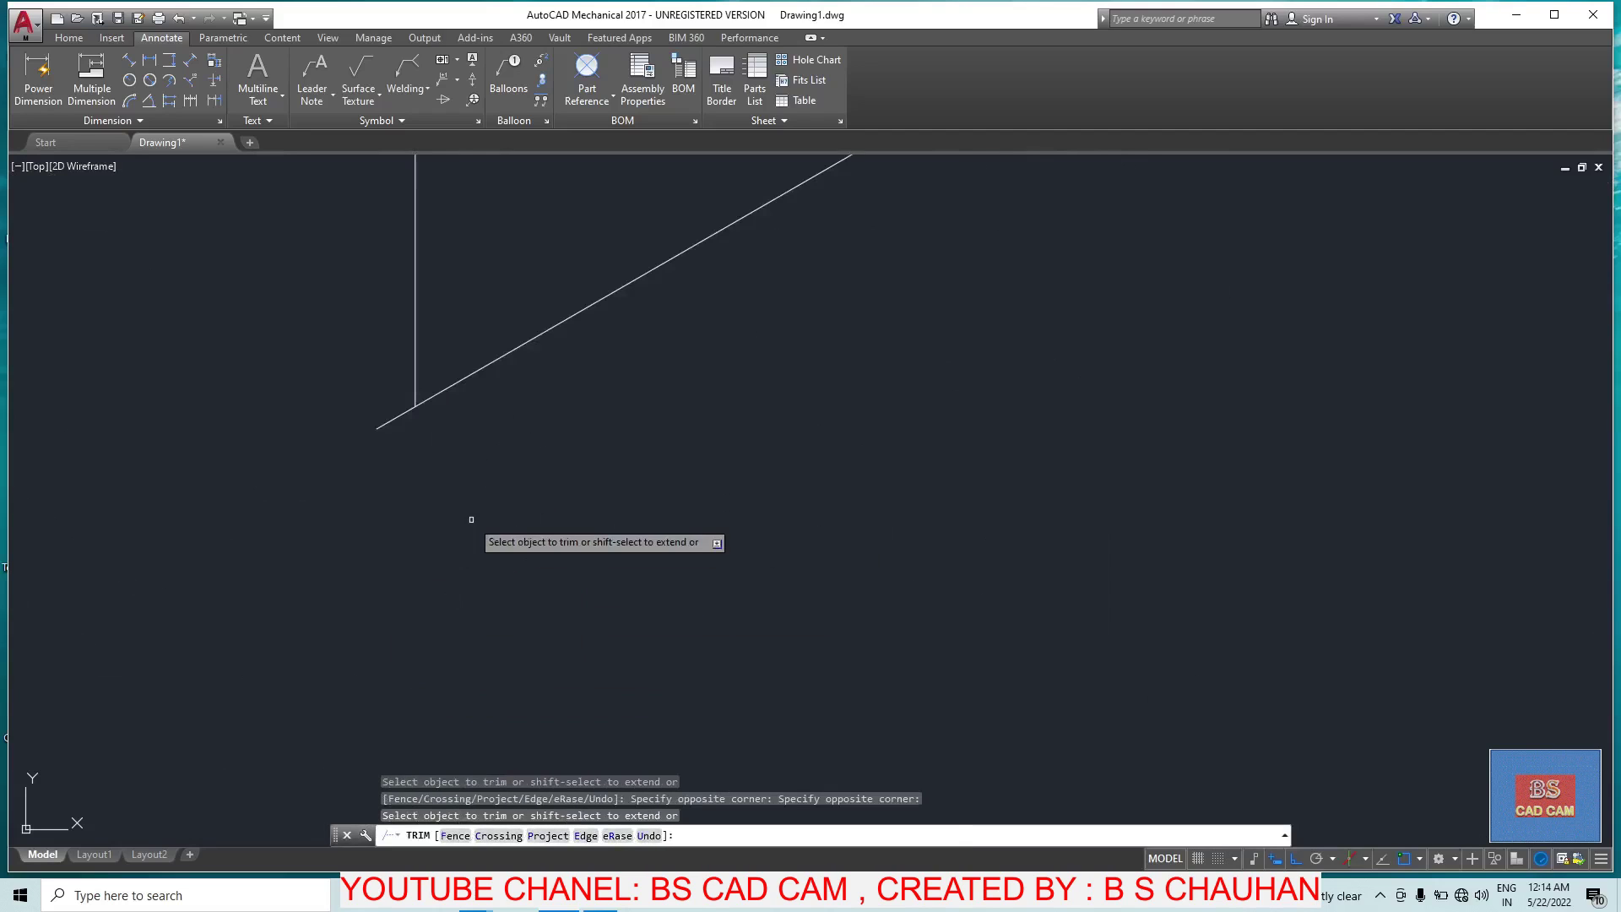
left_click(401, 397)
left_click(377, 439)
scroll(600, 474, "down", 1)
scroll(699, 481, "down", 1)
scroll(705, 373, "down", 1)
scroll(607, 462, "up", 1)
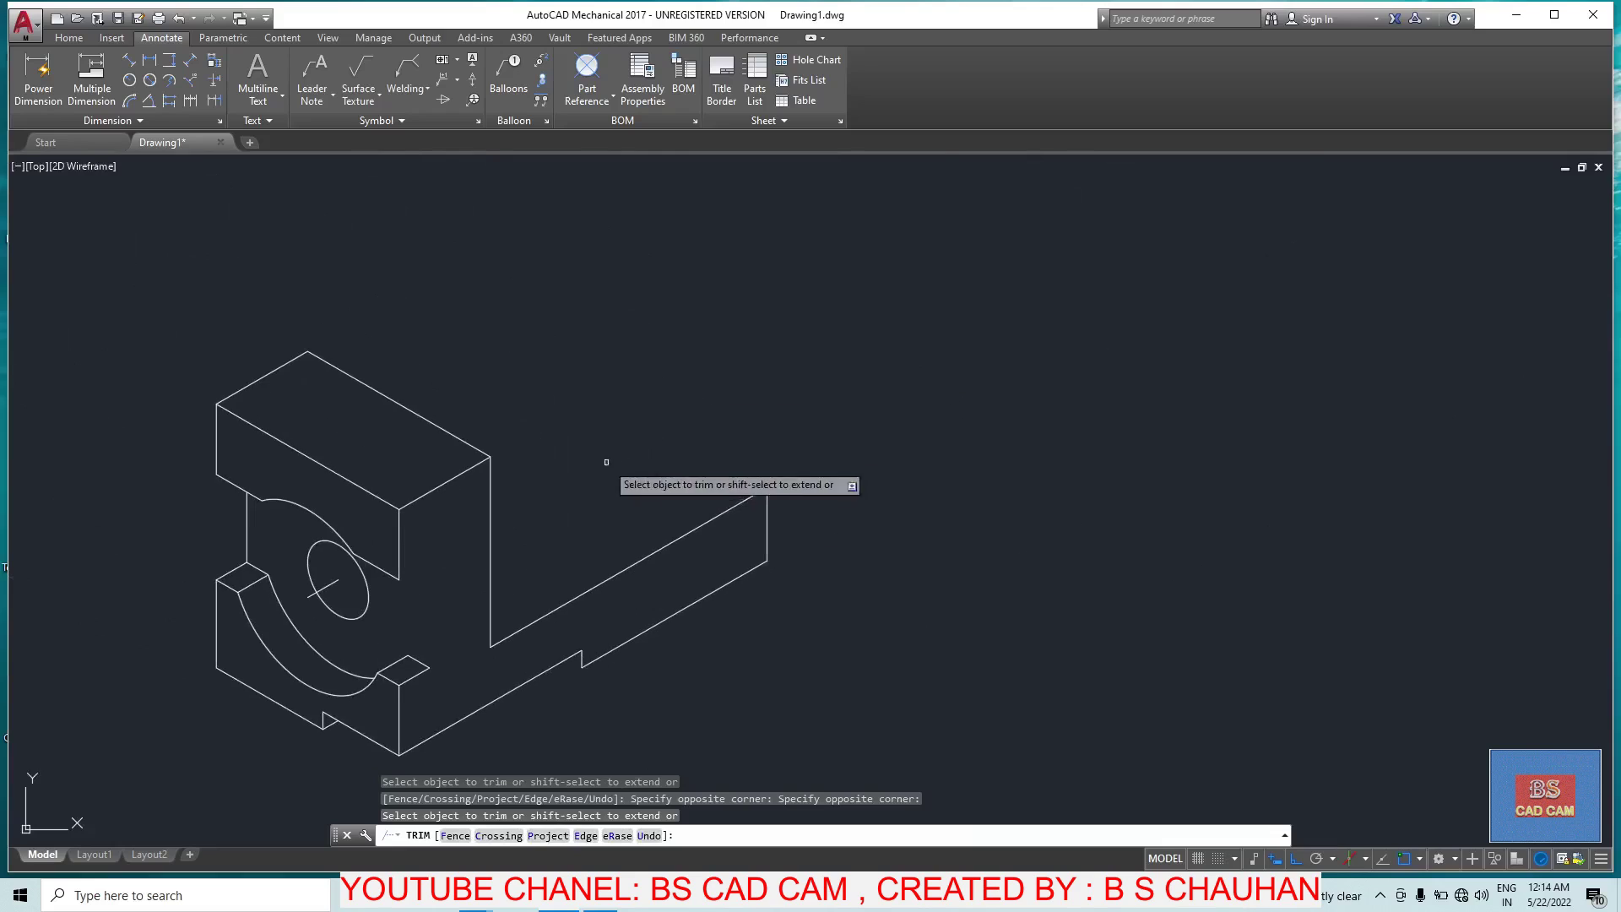
key("Escape")
key("Return")
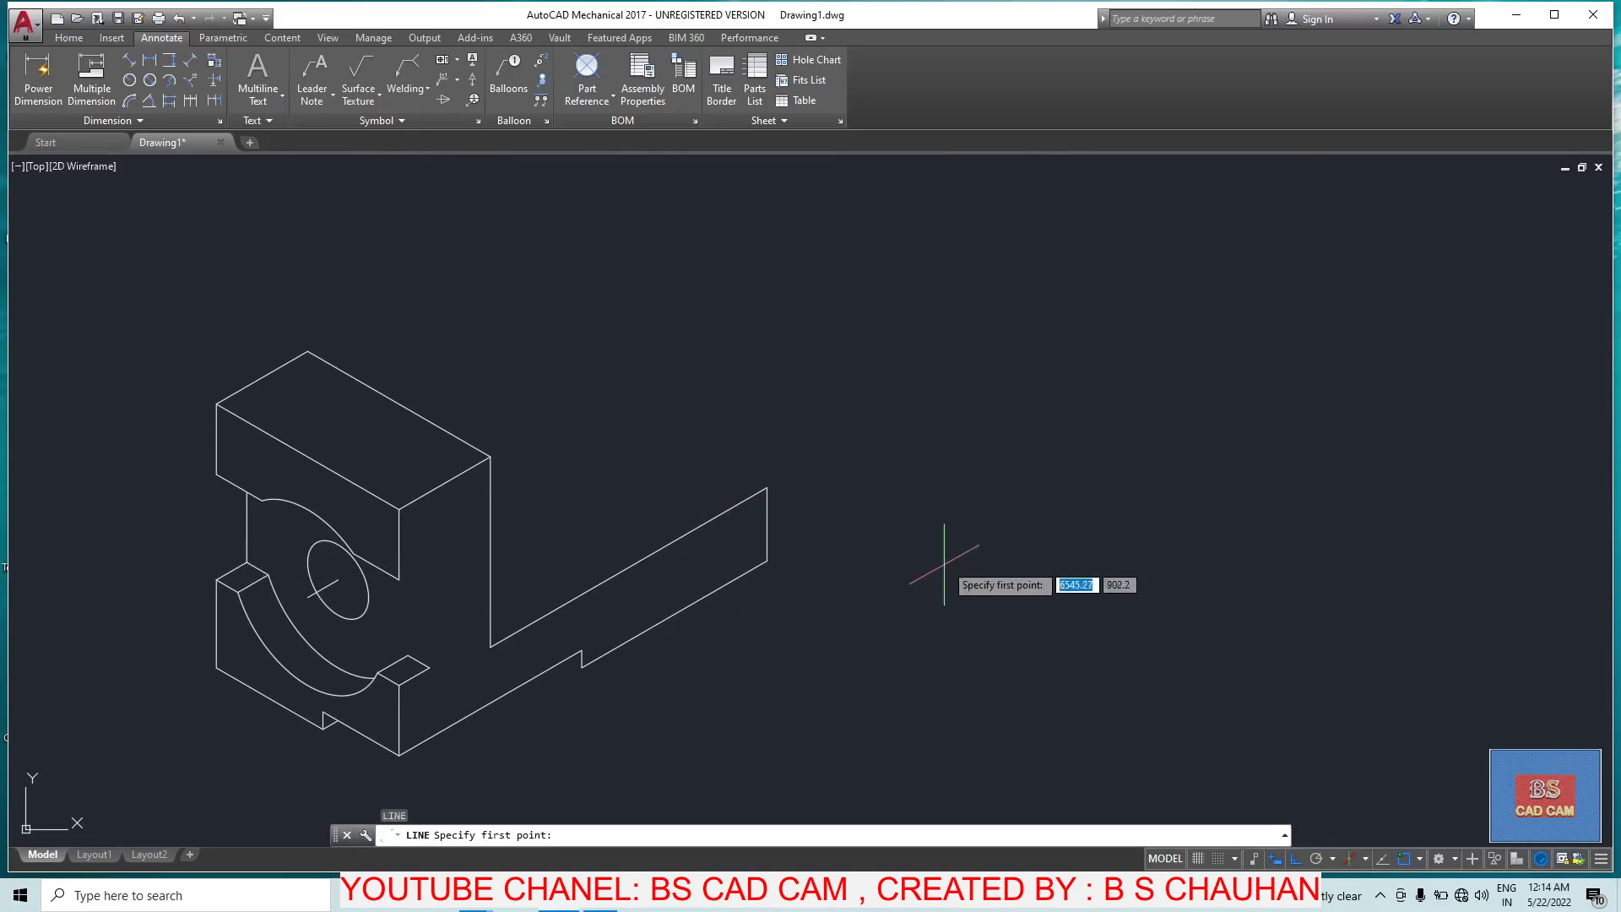
Step: Outline the raised end block with 24- and 12-unit edges, then a 50-unit edge on Isoplane Top
left_click(766, 488)
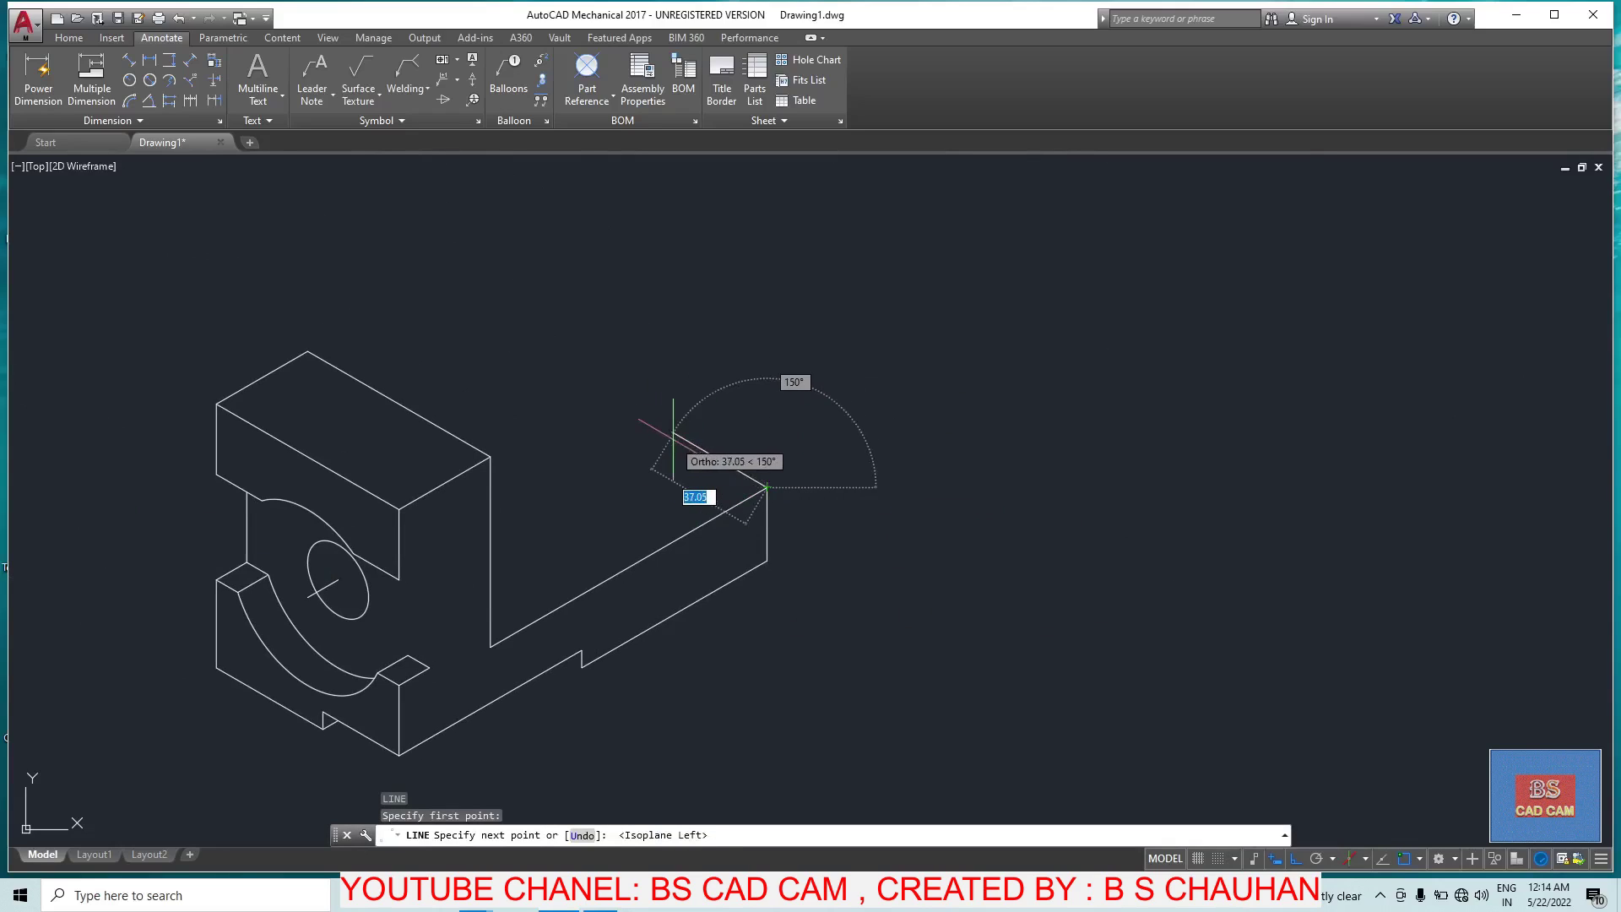
key("F5")
type("24")
key("Return")
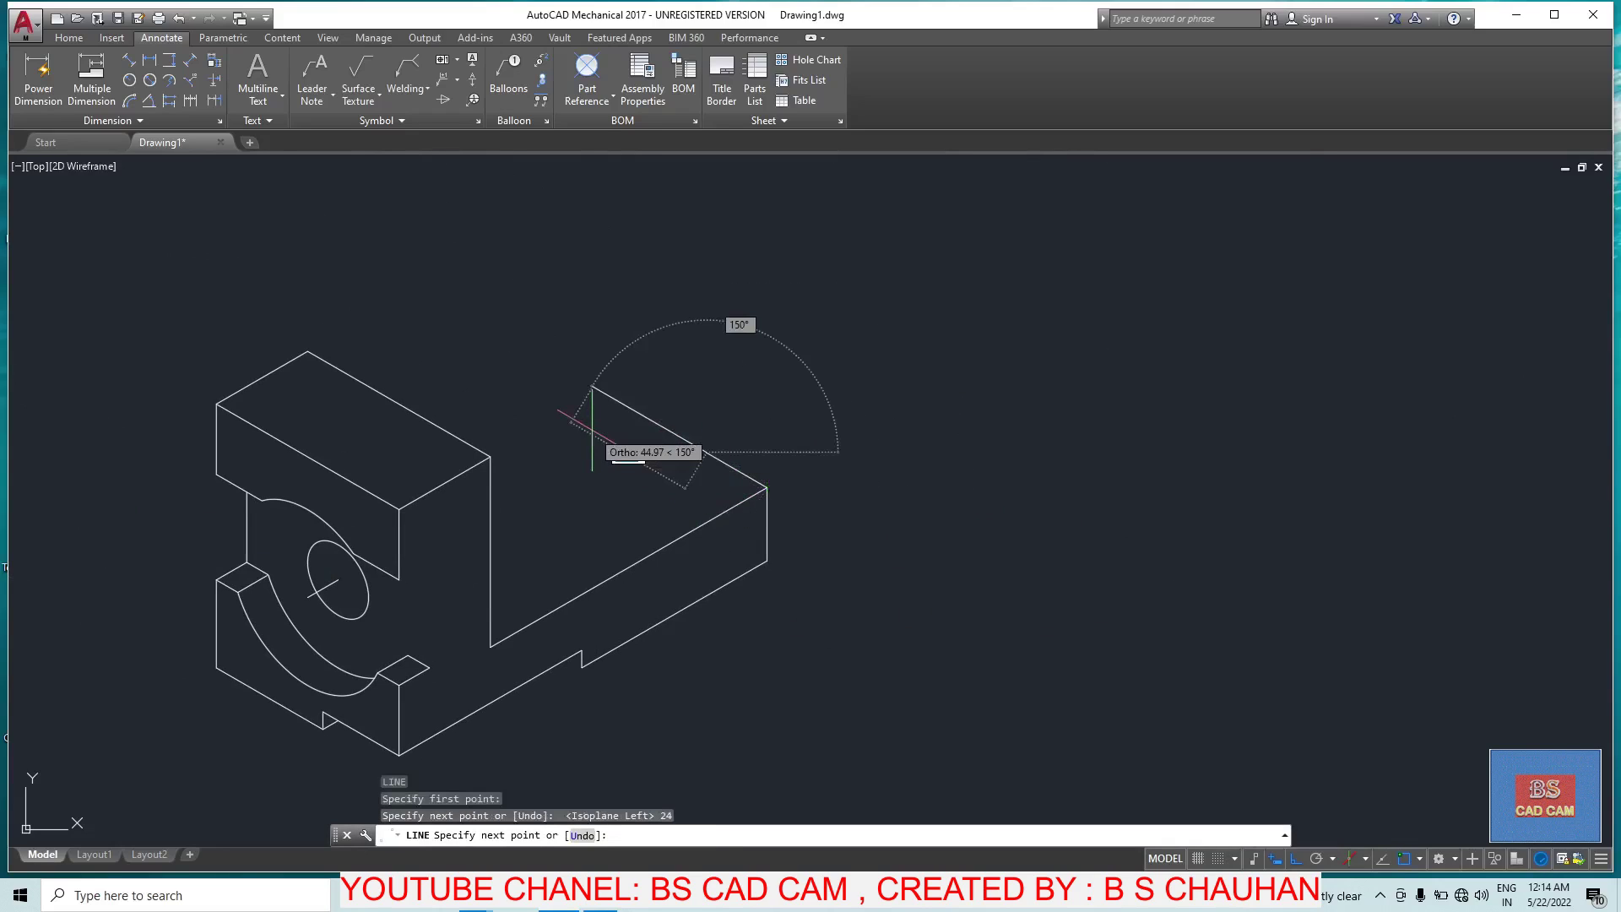
type("12")
key("Return")
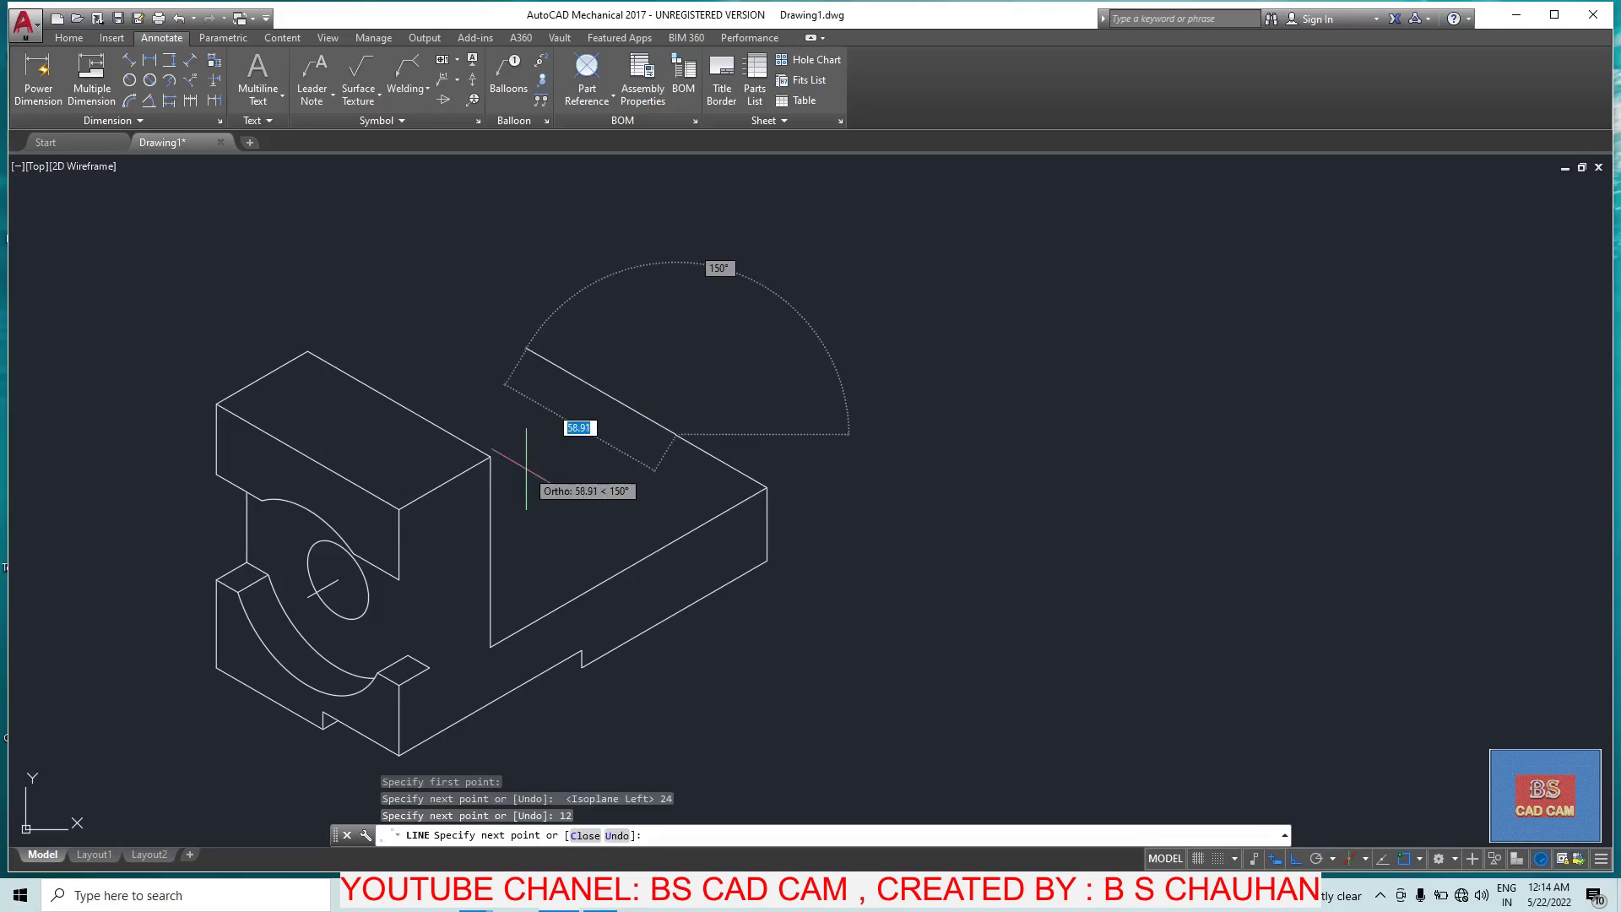
key("F5")
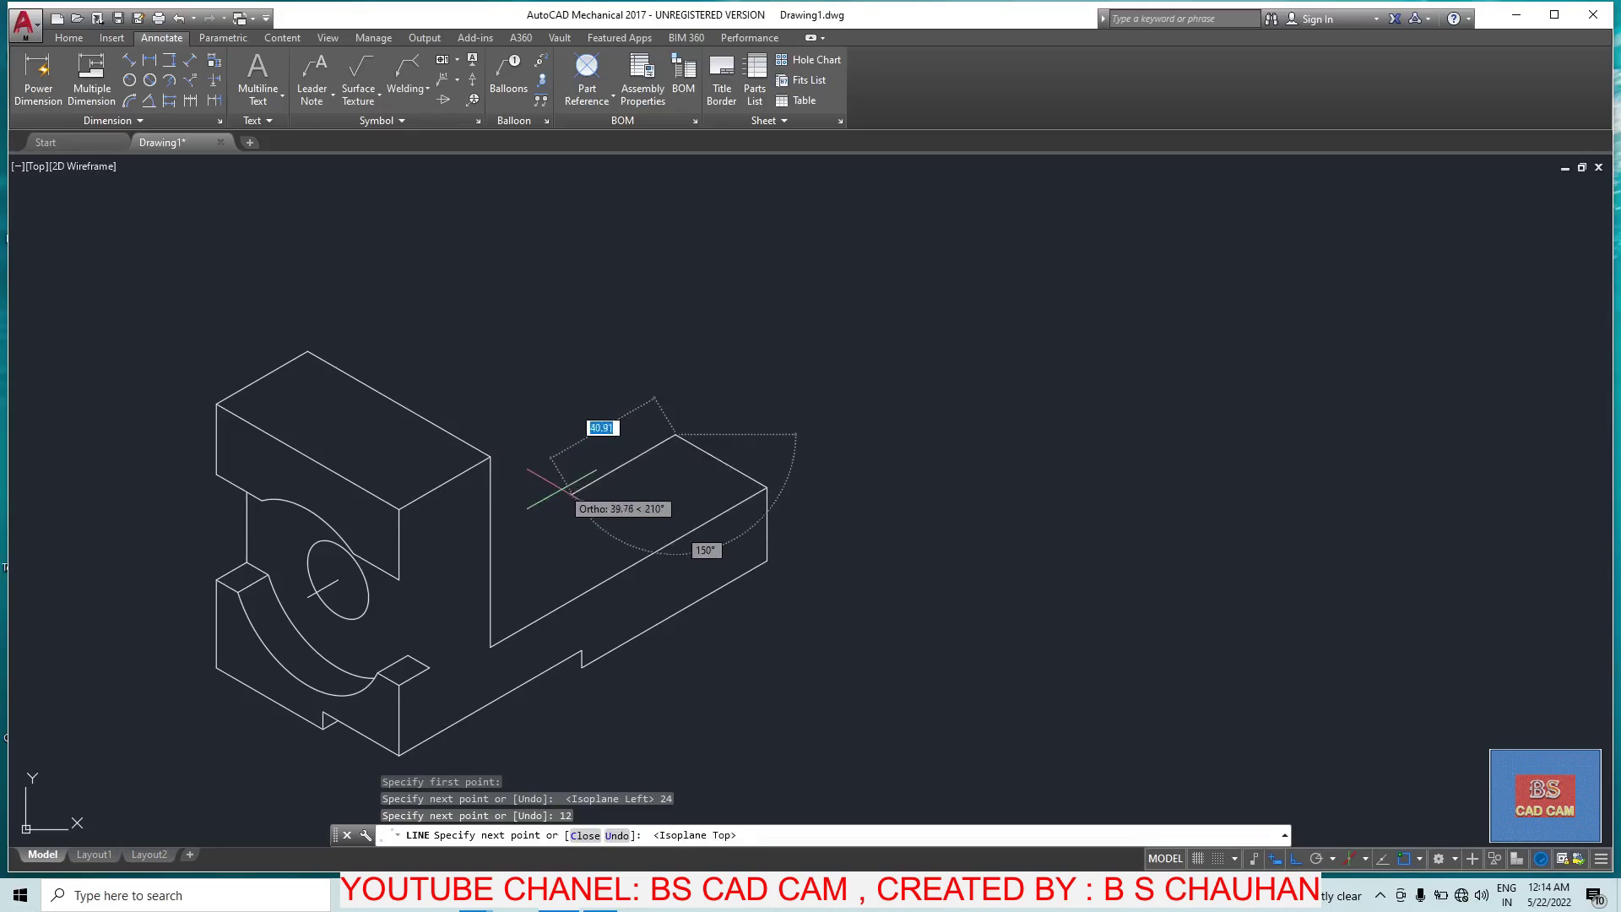
type("50")
key("Return")
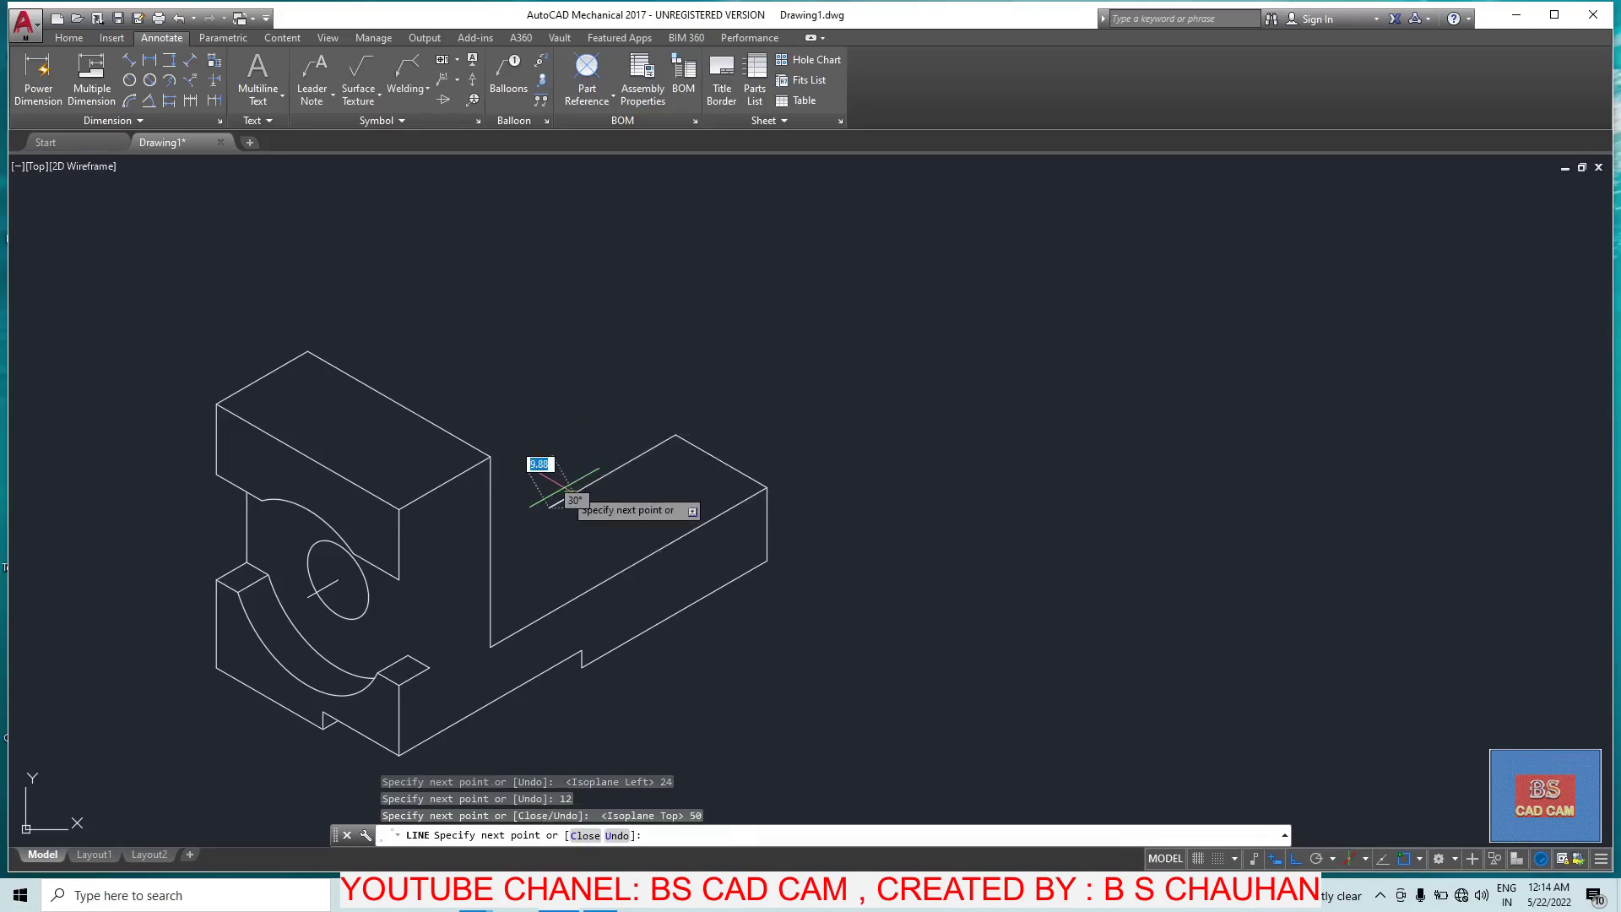
key("Escape")
Step: Place a radius-12 isocircle centred on the raised block's top face
type("el")
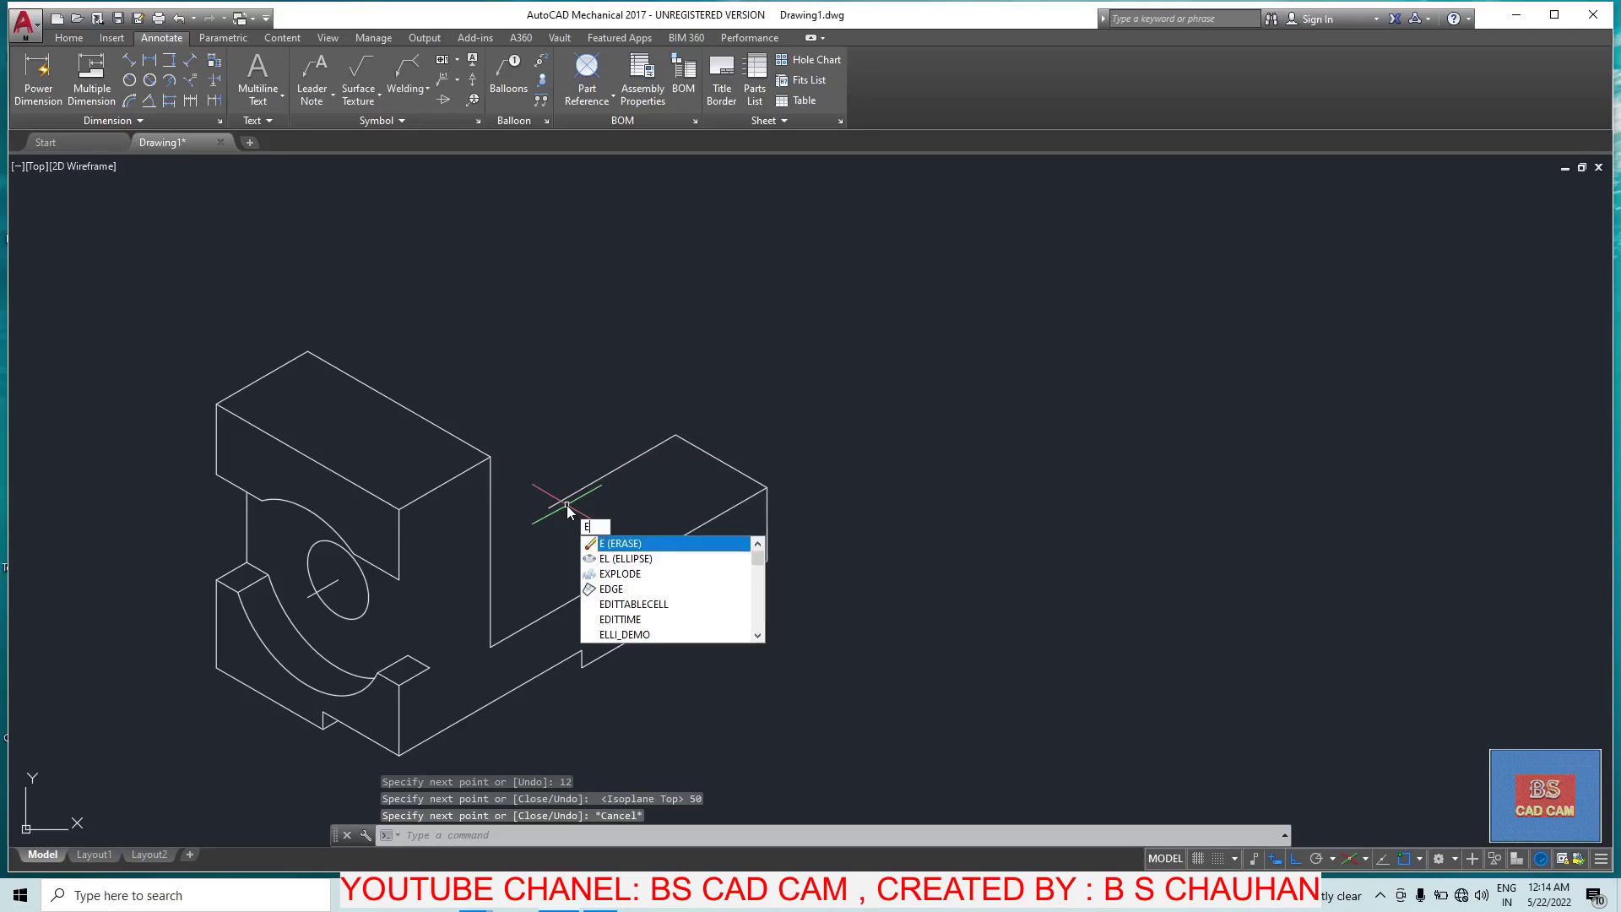
key("Return")
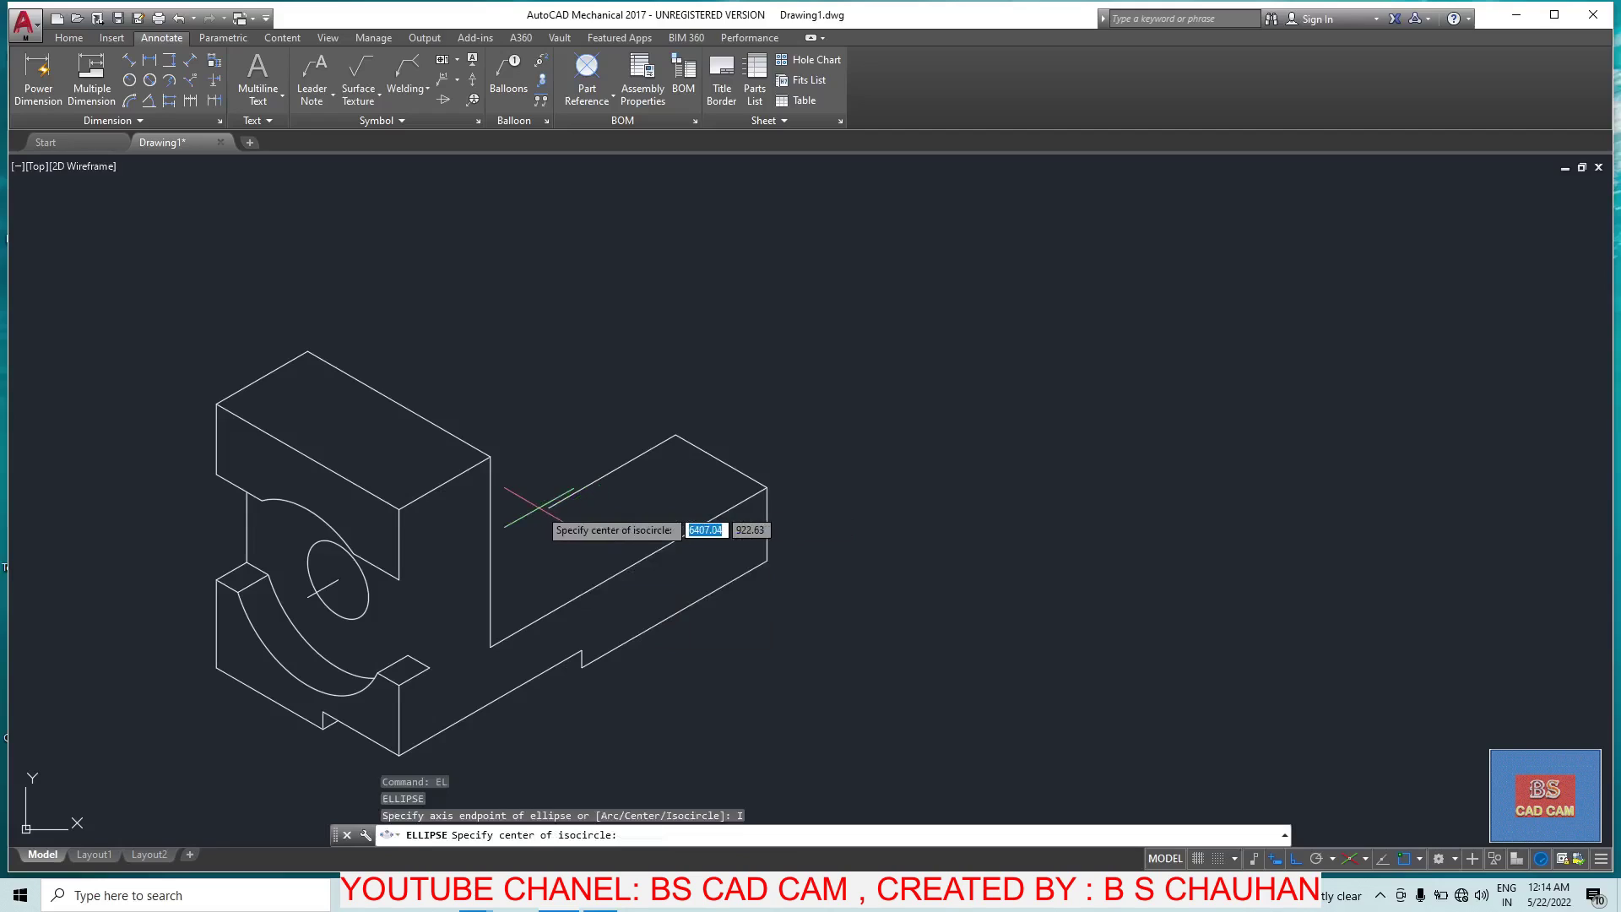
left_click(550, 508)
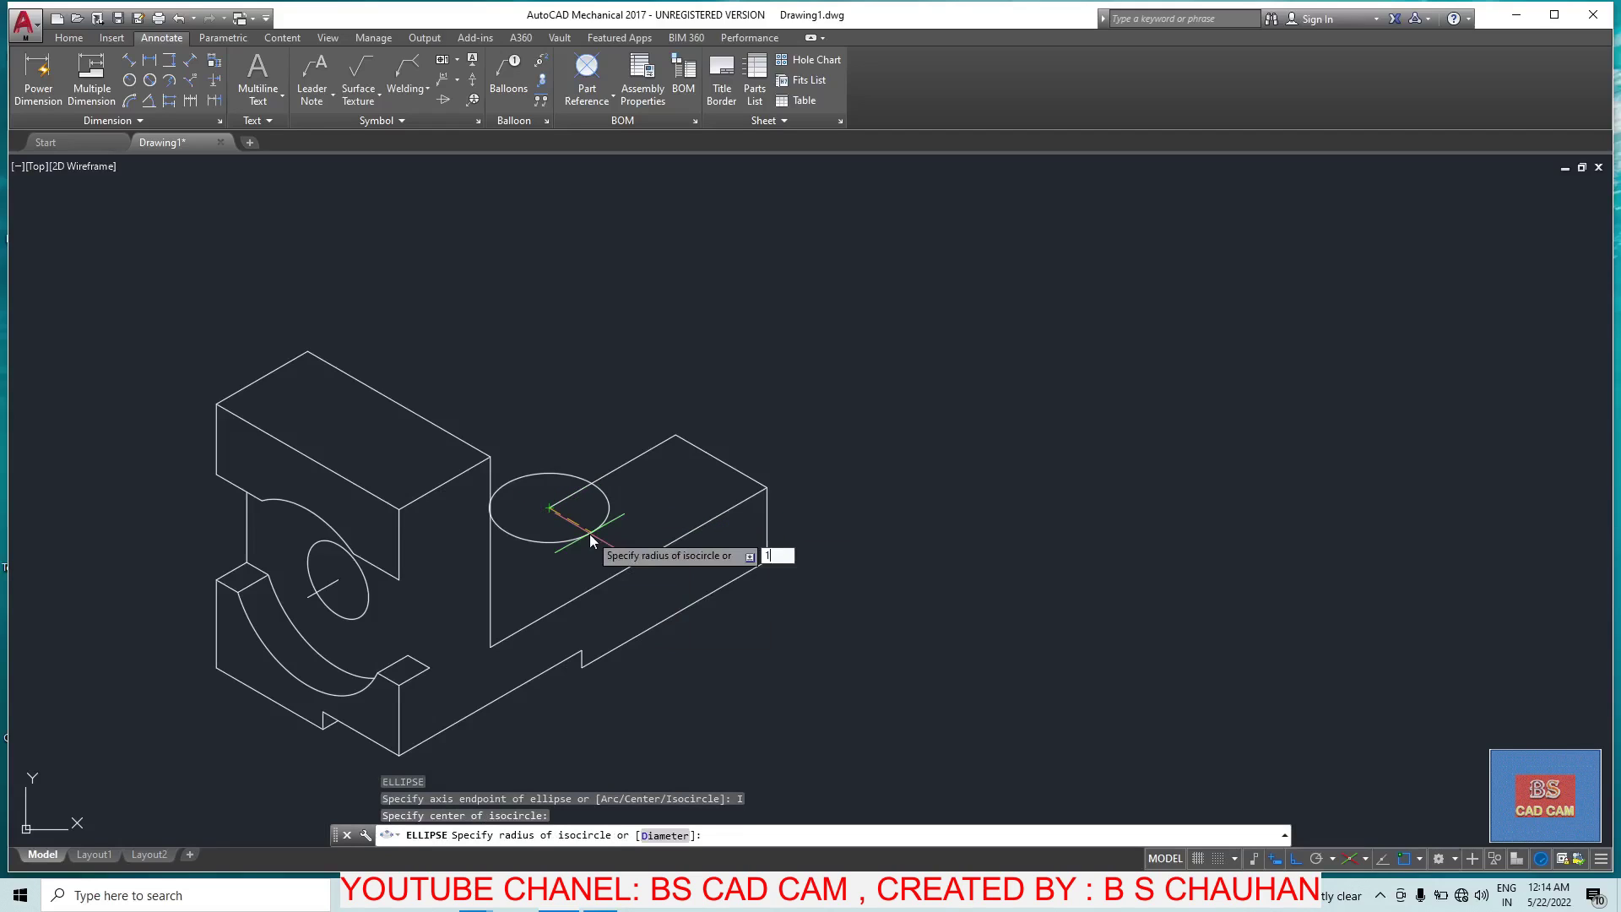
type("2")
key("Return")
key("Escape")
left_click(783, 398)
left_click(547, 512)
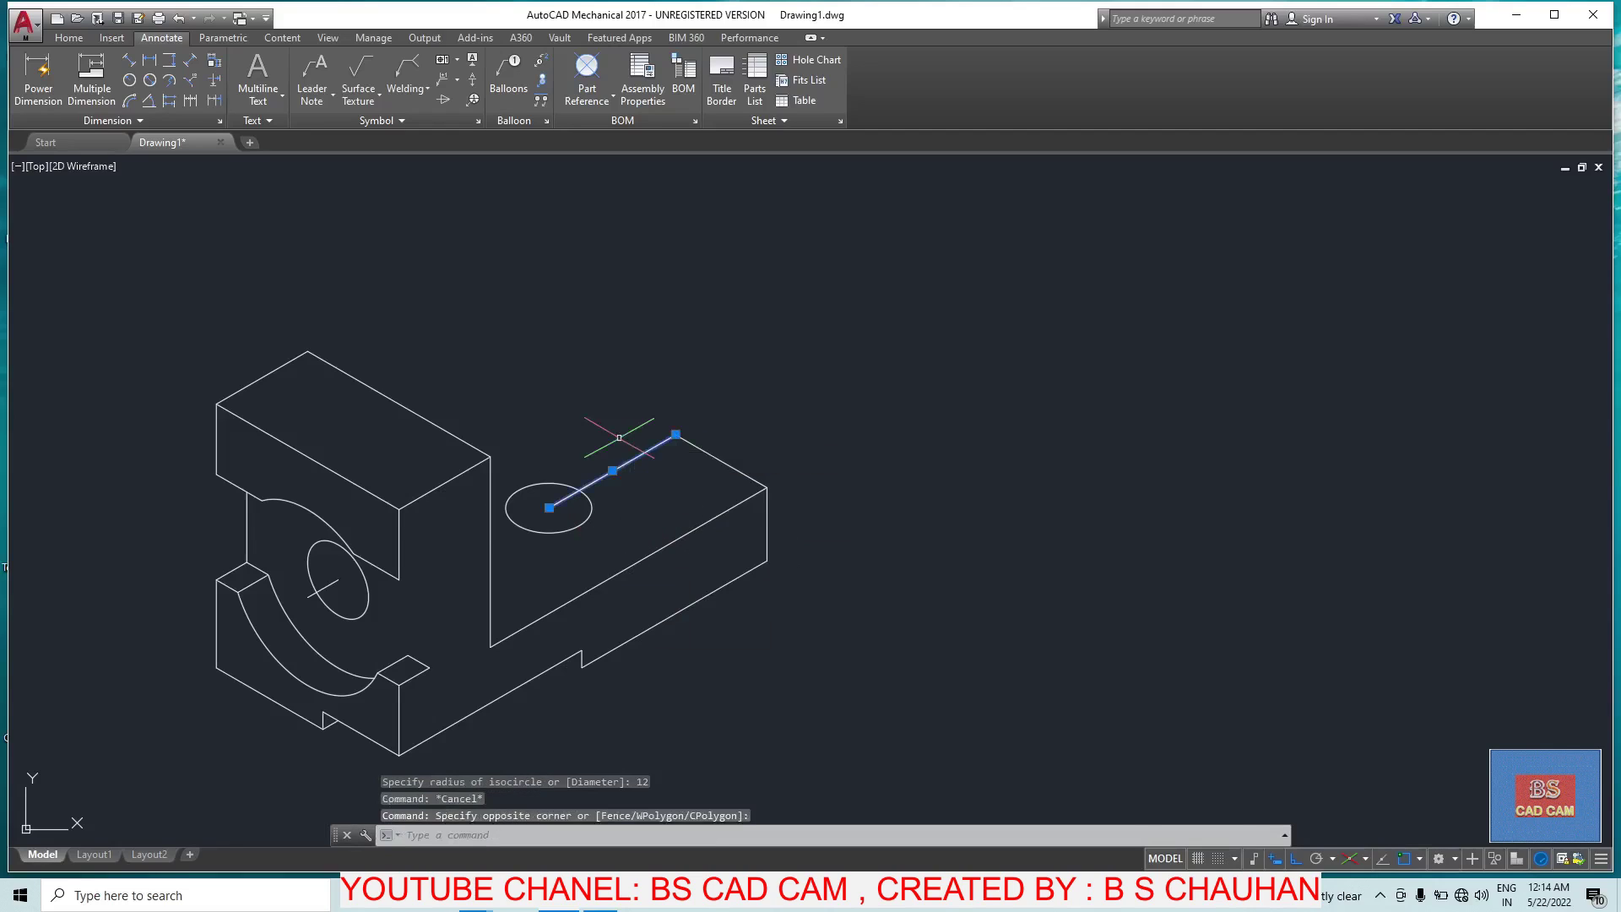
key("Escape")
Step: Draw a 12-unit line from the top-face corner
type("l")
key("Return")
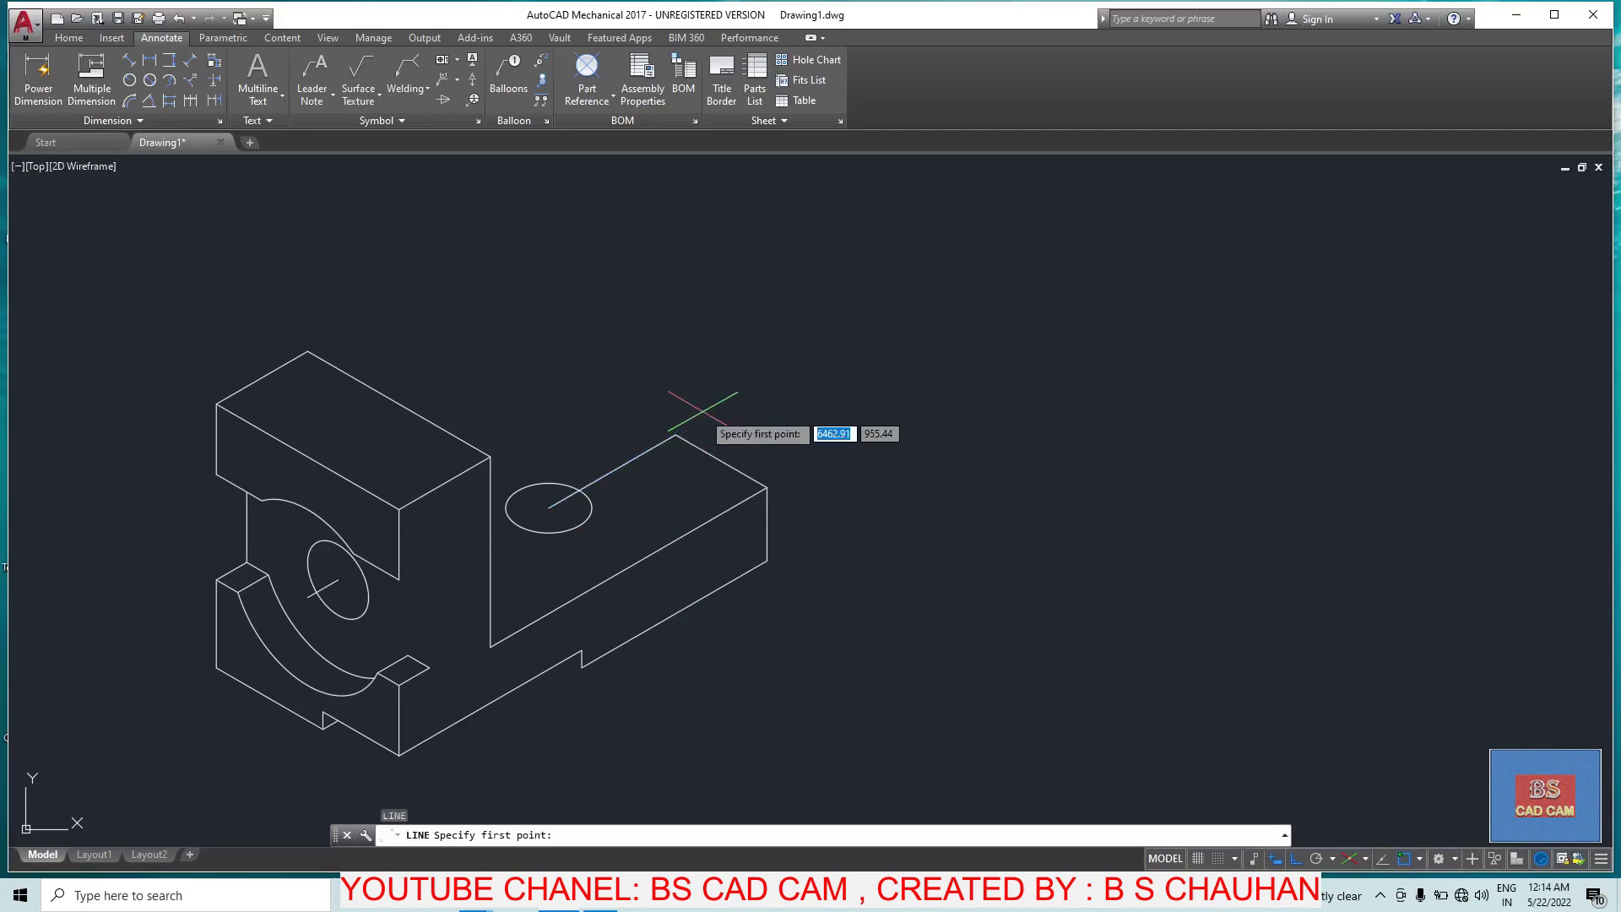
left_click(676, 436)
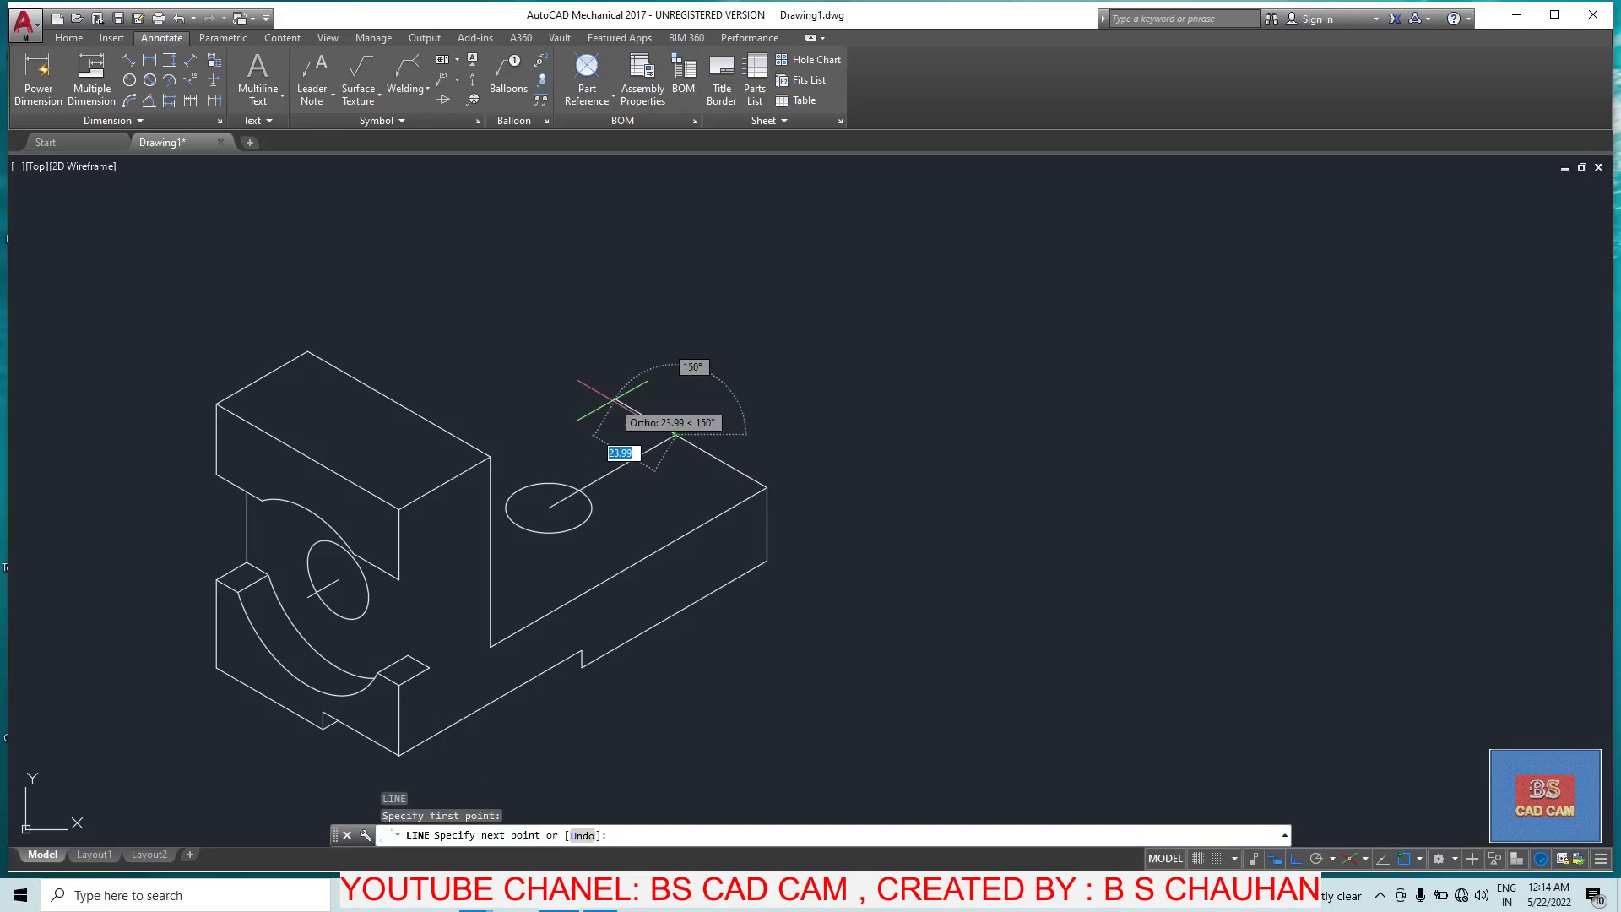
type("12")
key("Return")
key("Escape")
Step: Copy the circle's centre line to the end of the 12-unit line
left_click(778, 418)
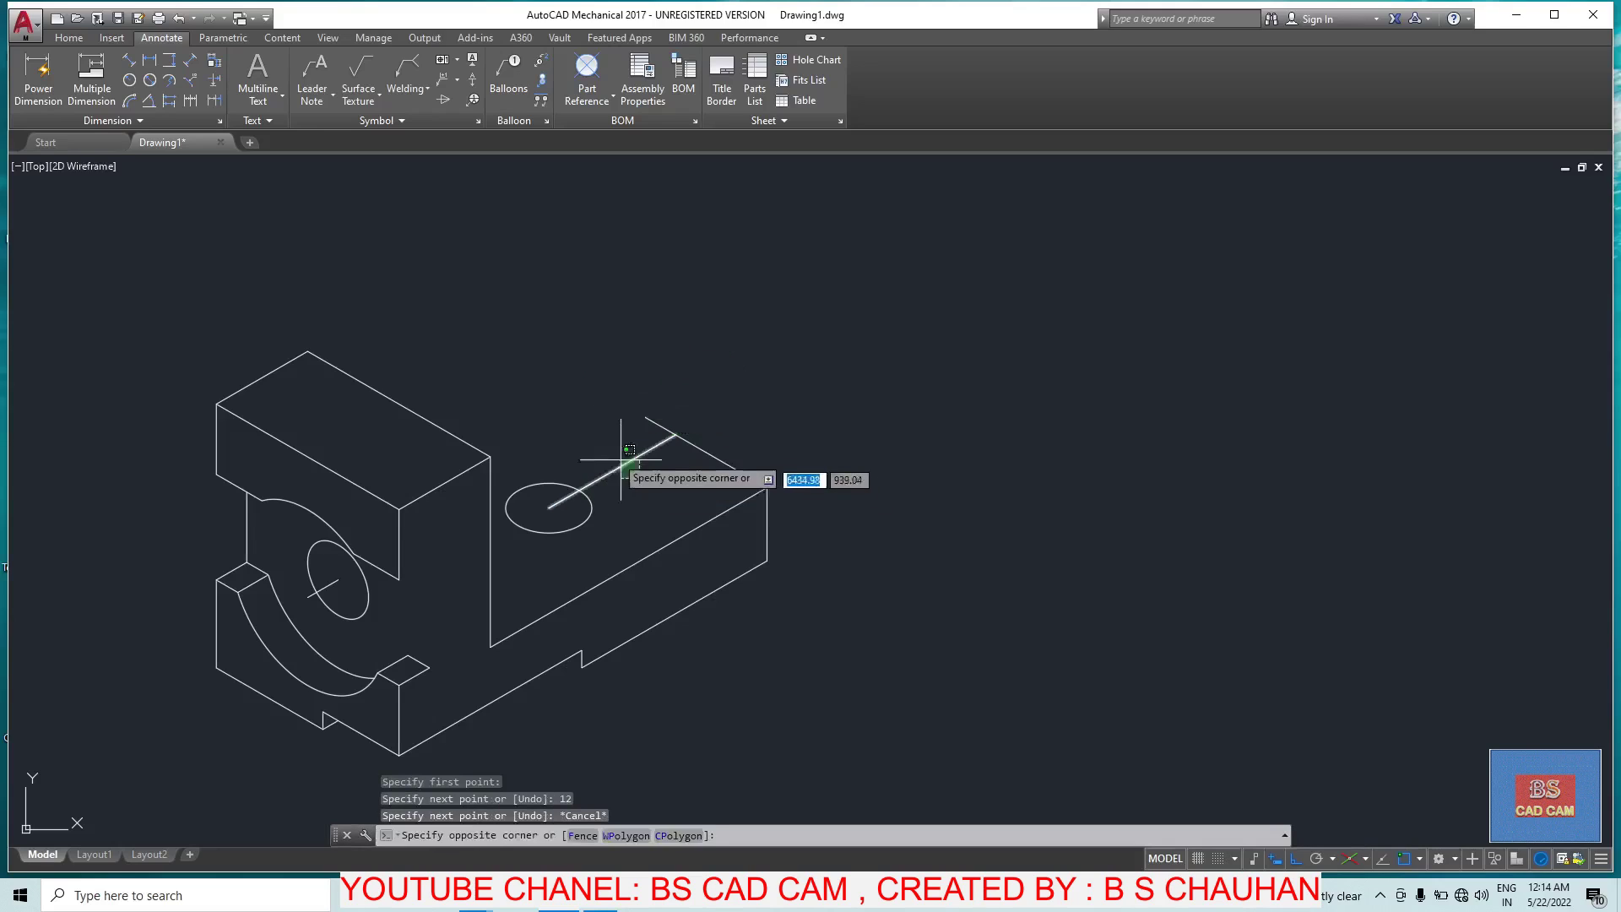
left_click(611, 449)
type("o")
key("Return")
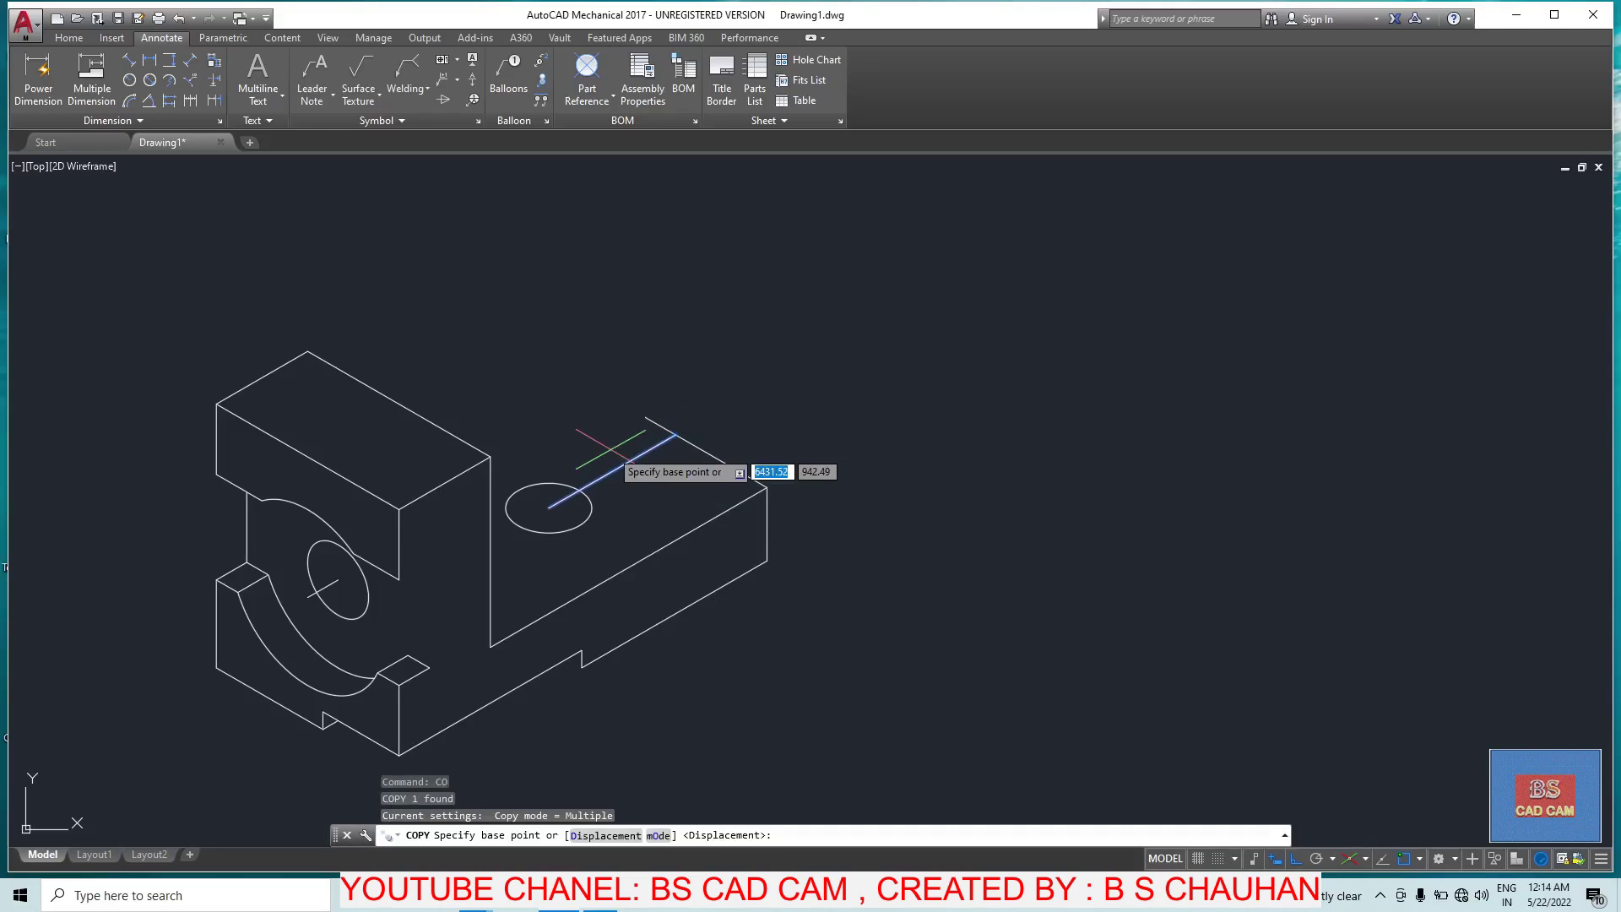
left_click(676, 435)
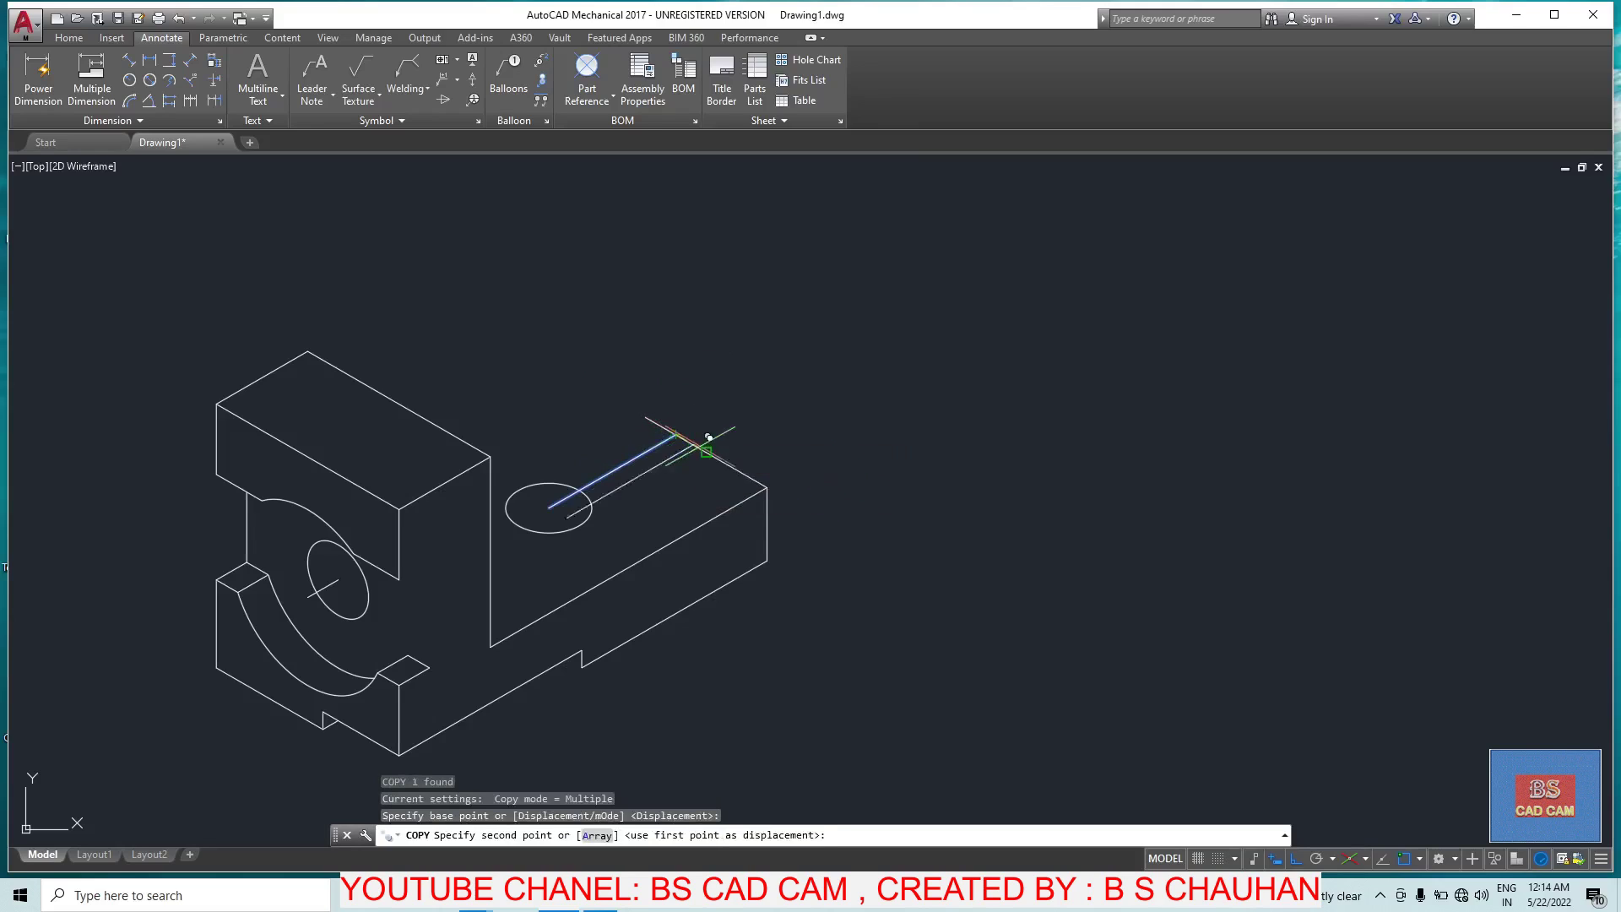
left_click(646, 418)
key("Escape")
key("Escape")
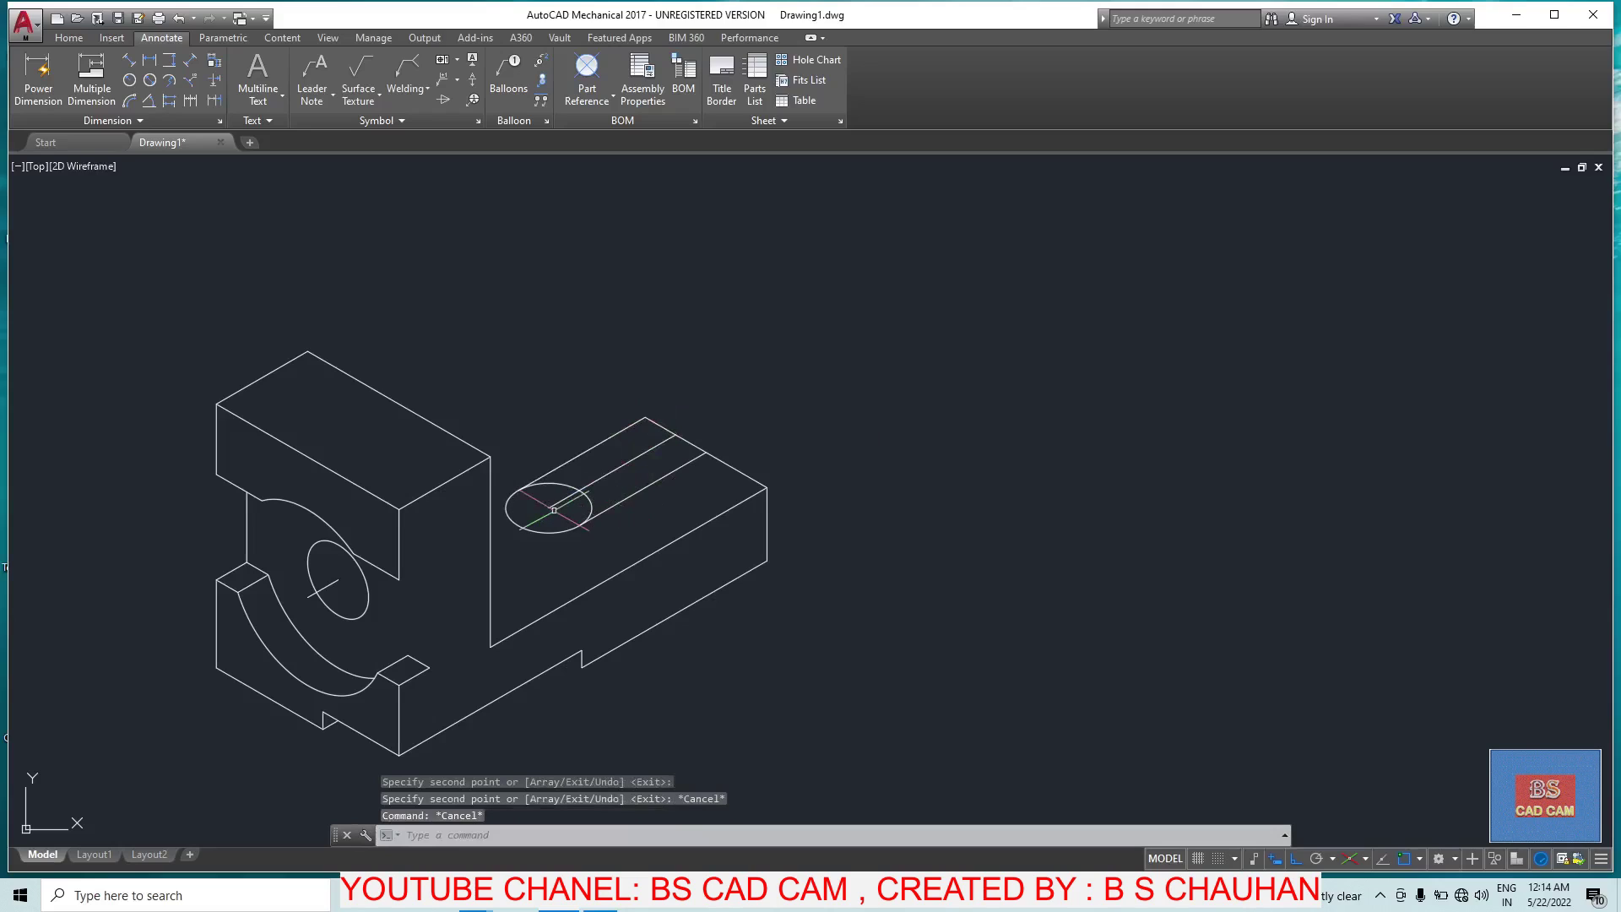
type("L")
Step: Draw a line from the isocircle centre to its edge
key("Return")
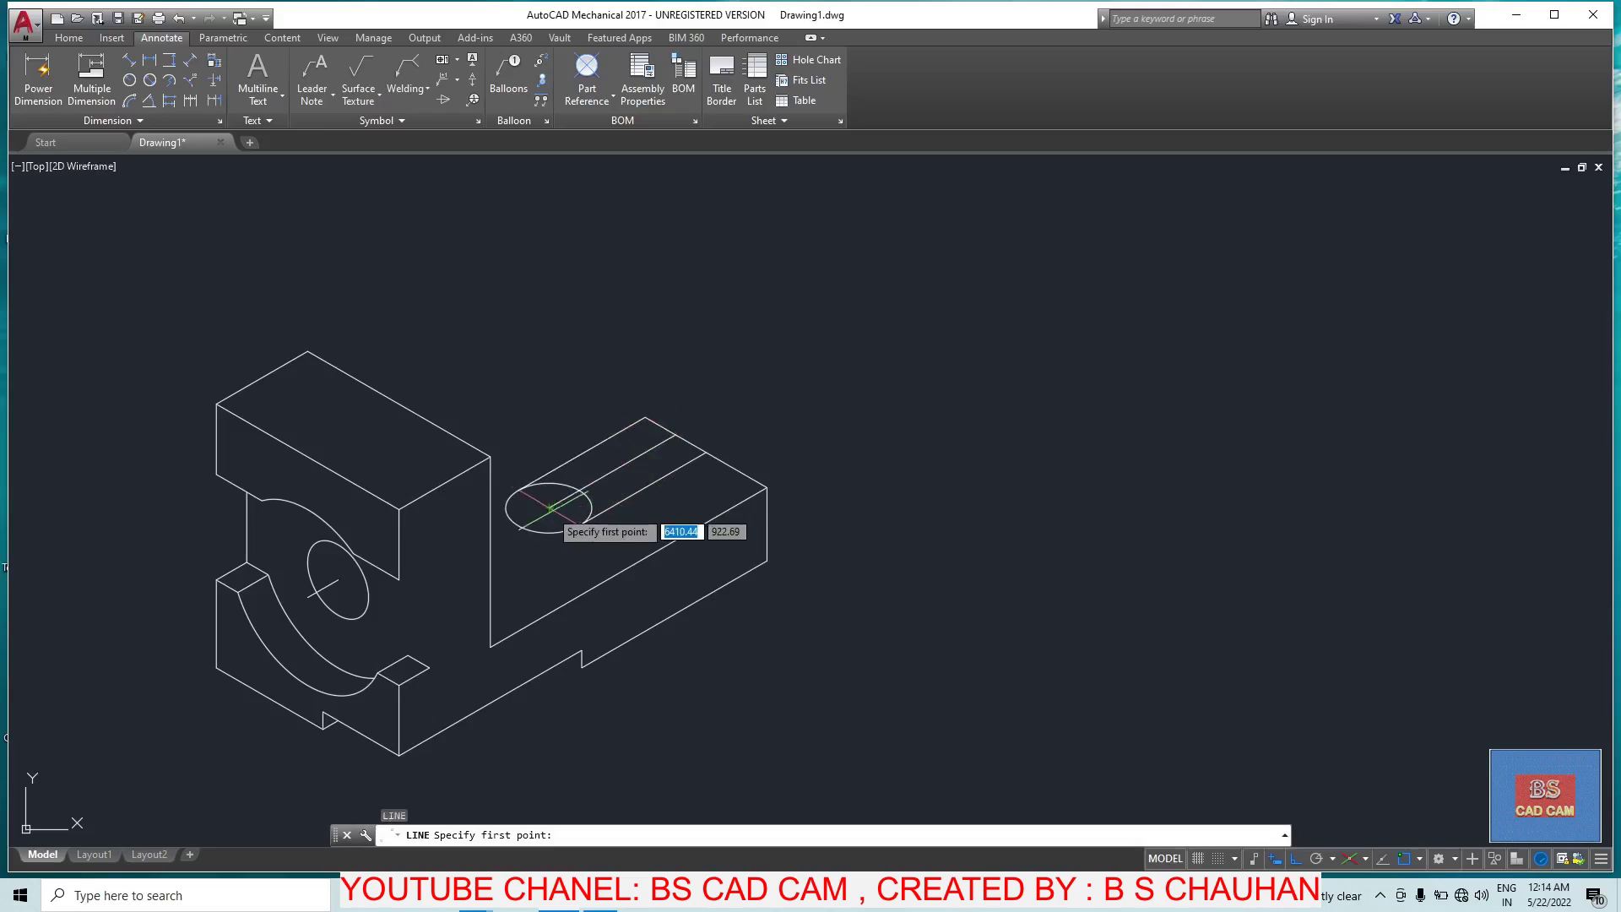
left_click(524, 490)
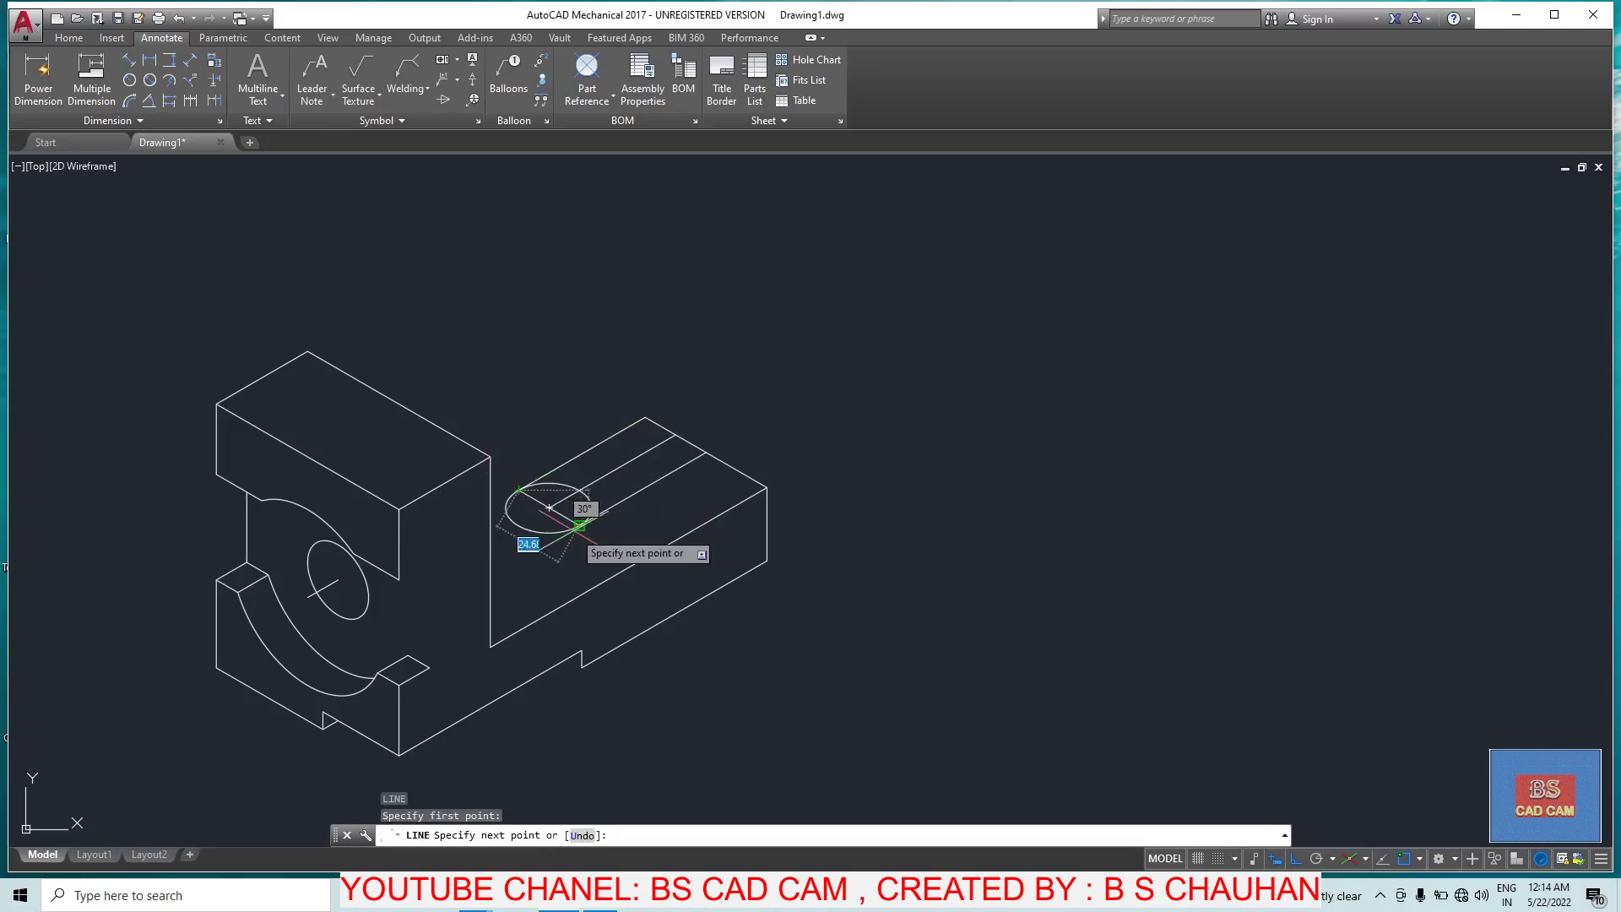
scroll(566, 530, "up", 5)
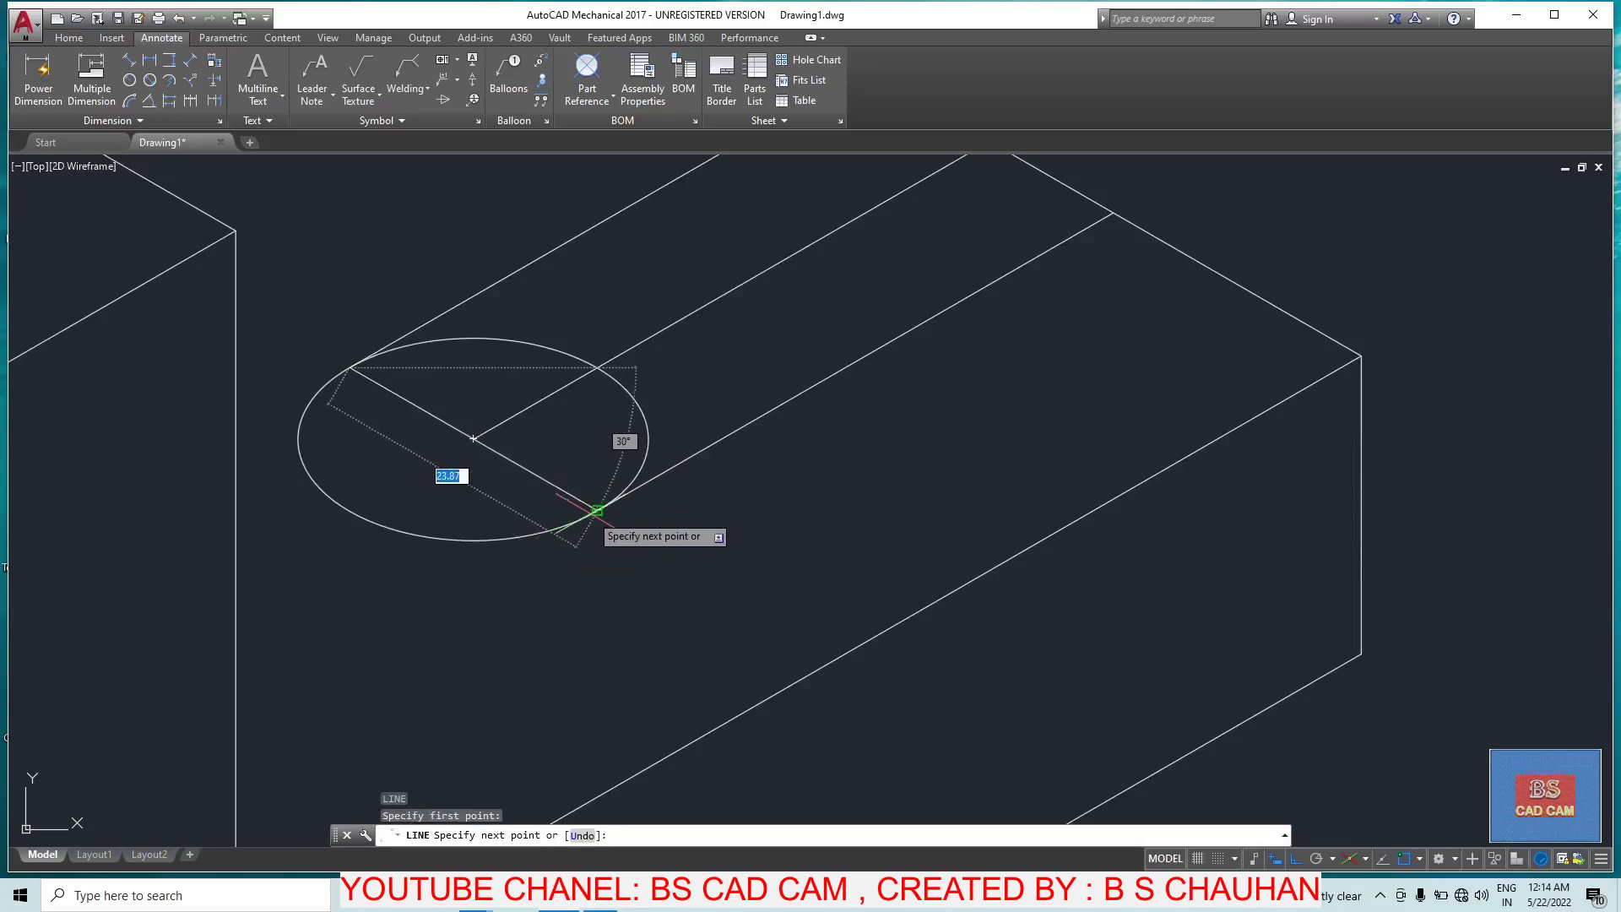
left_click(598, 510)
key("Escape")
key("Escape")
Step: Grip-stretch the long centre line so it extends past the isocircle on both sides
left_click(505, 425)
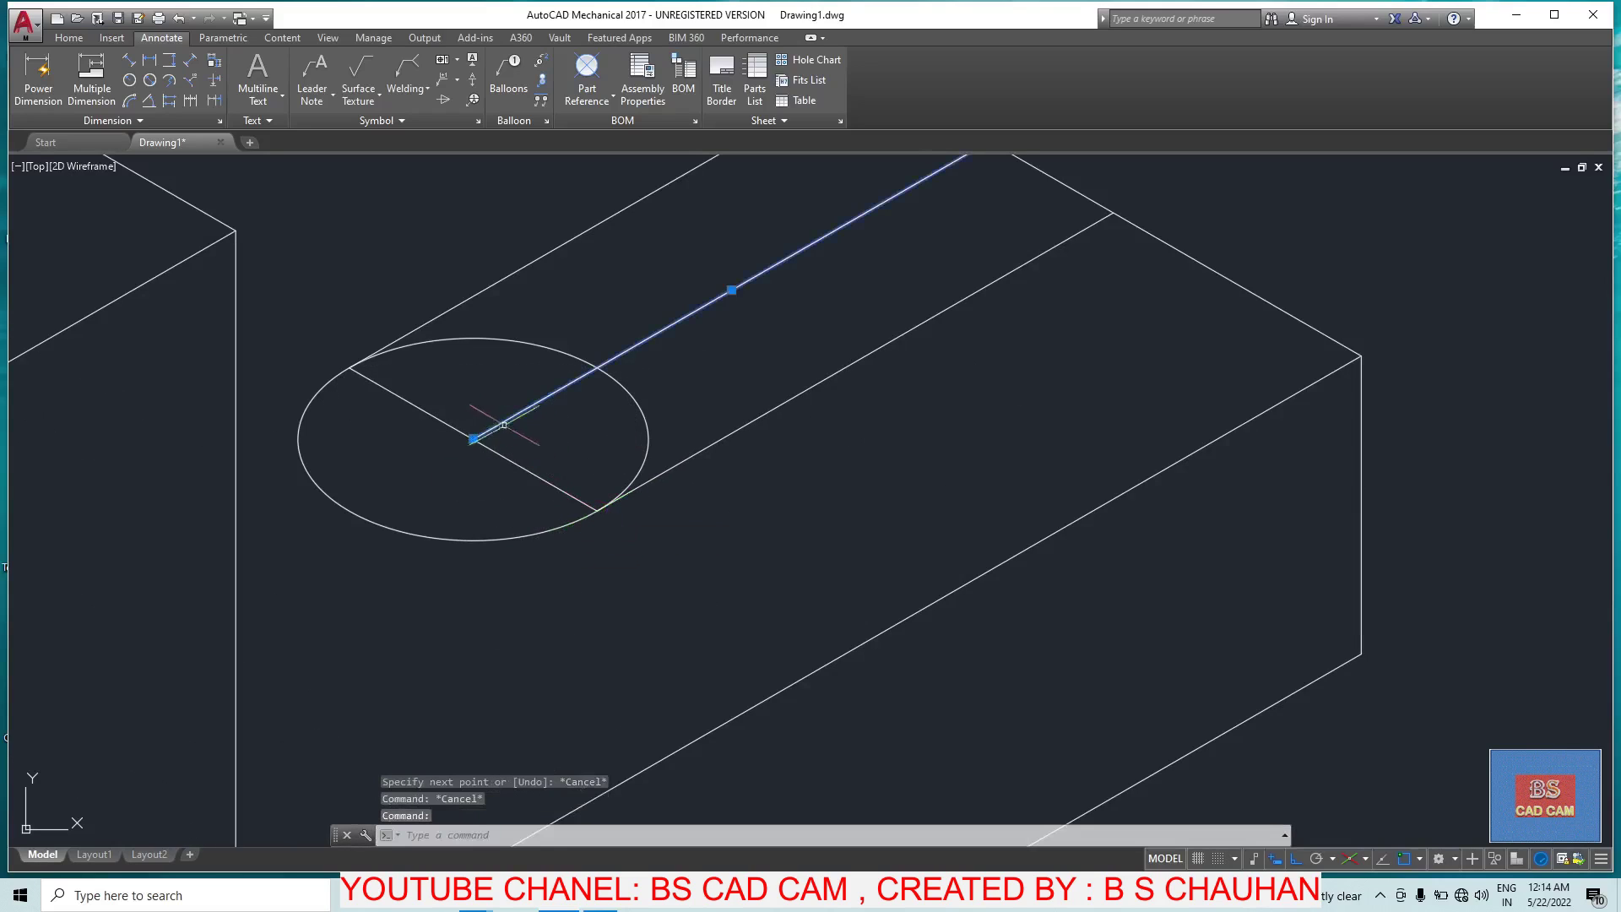
left_click(474, 438)
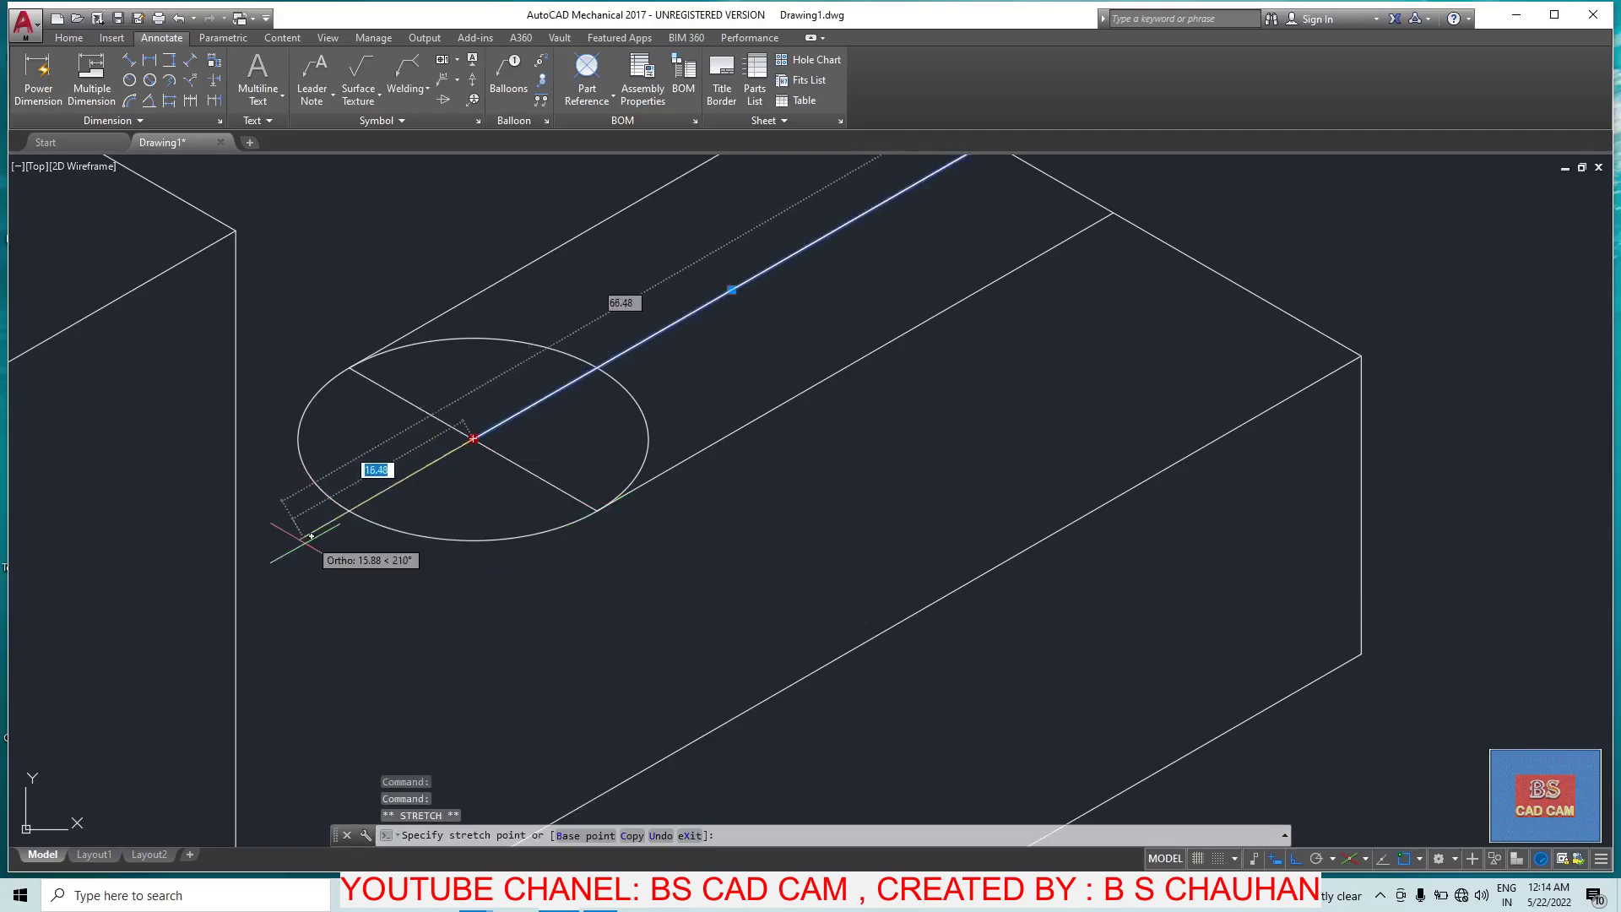
left_click(769, 277)
middle_click_drag(800, 259, 833, 252)
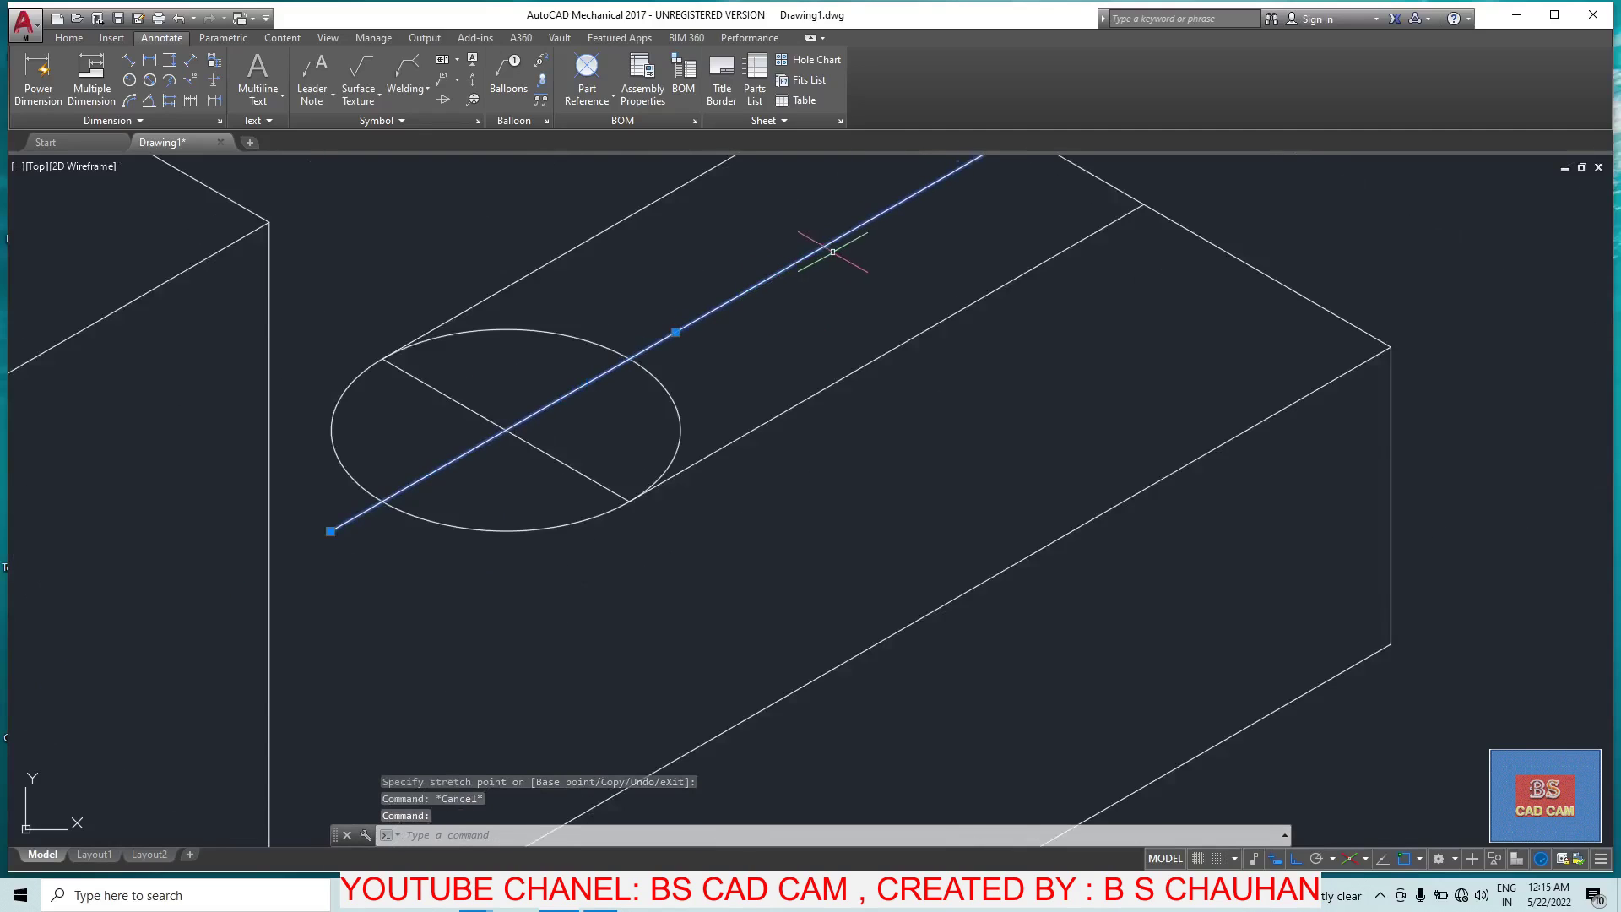
scroll(920, 250, "down", 6)
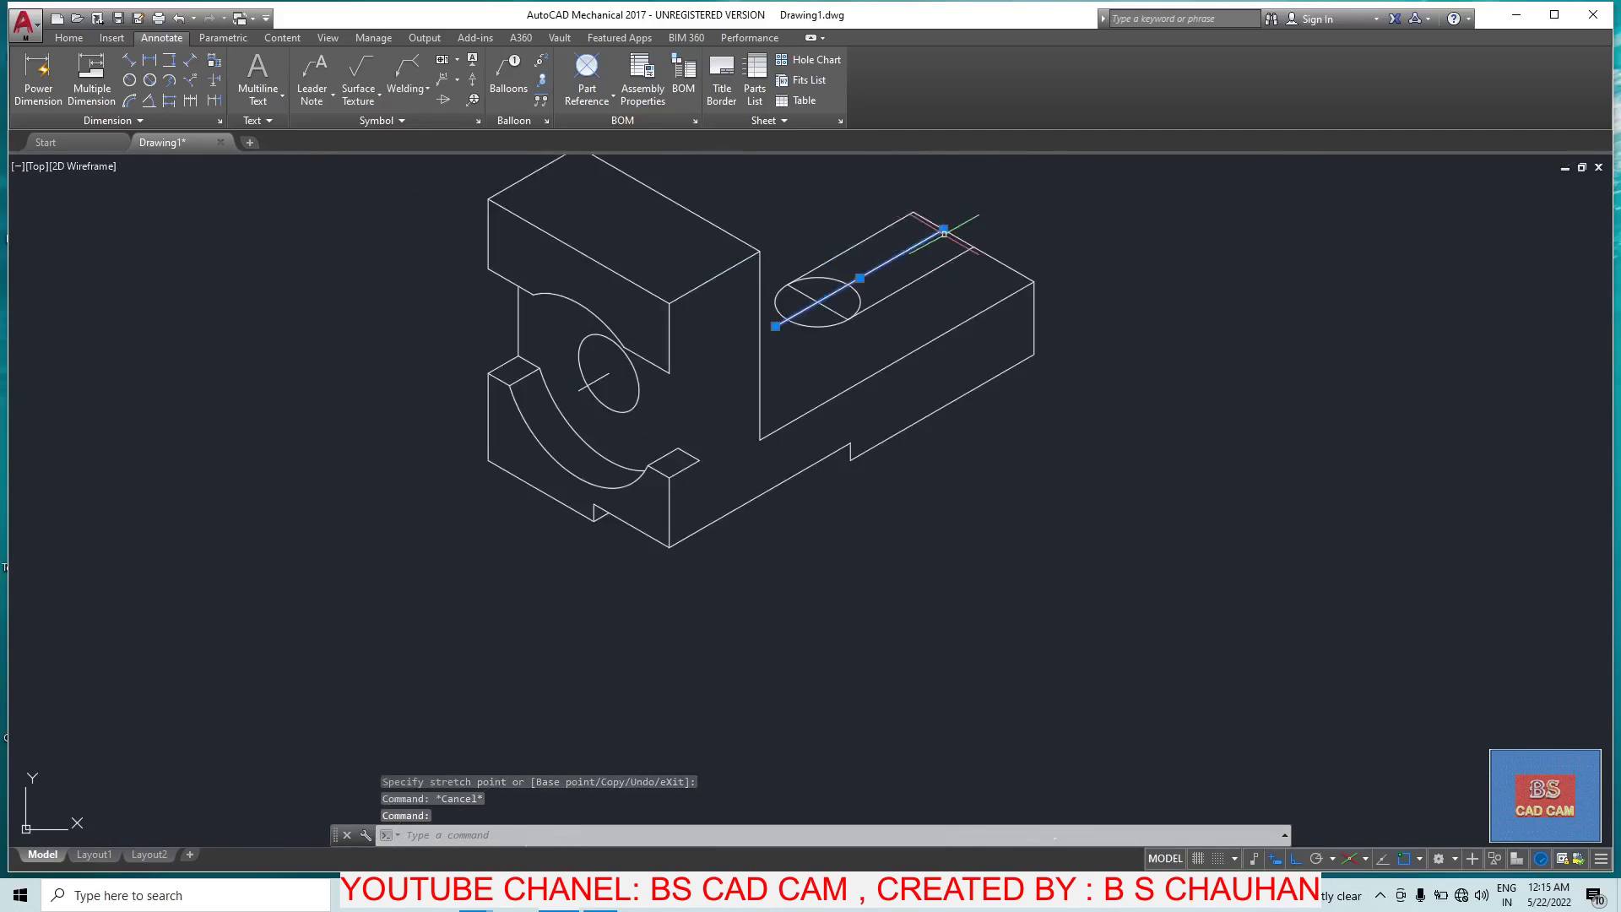
scroll(860, 282, "up", 5)
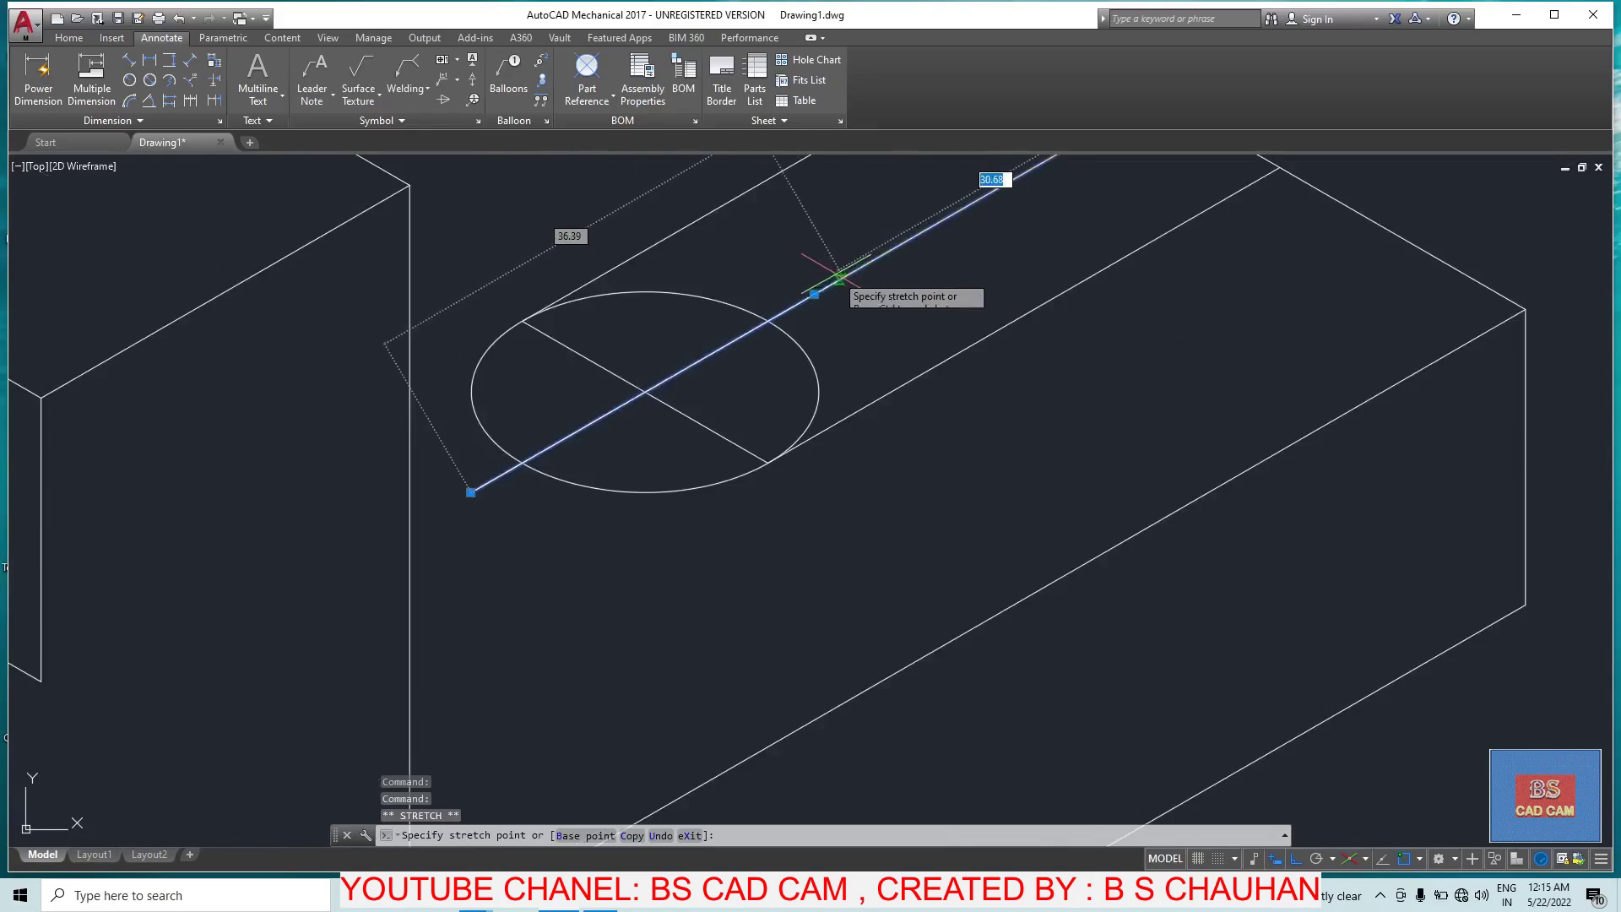
left_click(838, 280)
key("Escape")
left_click(710, 358)
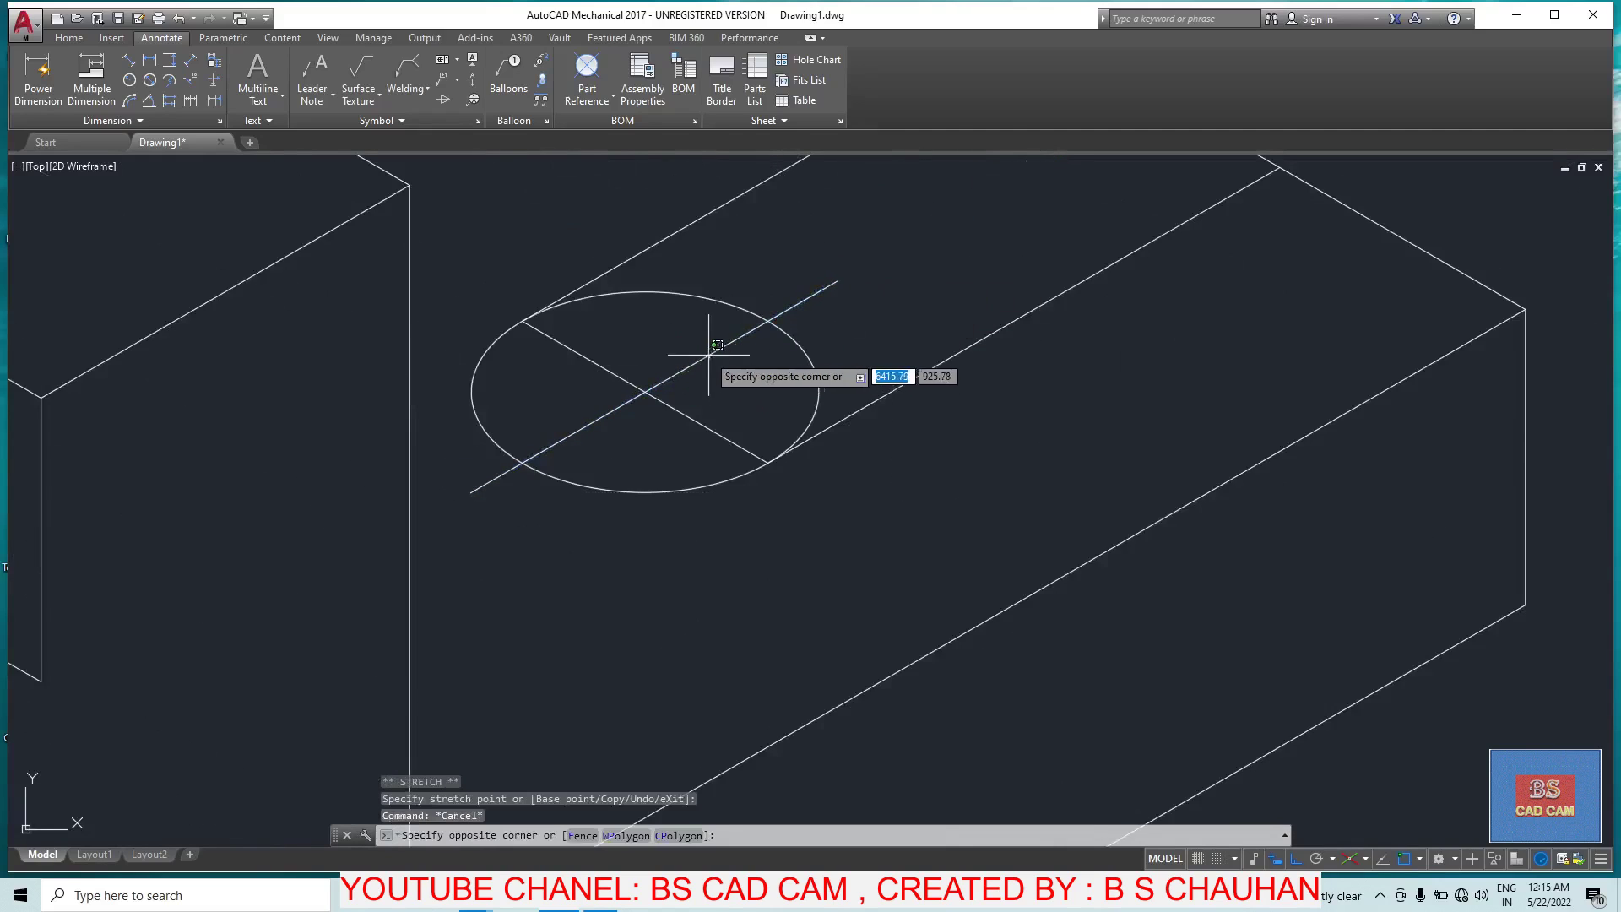
left_click(691, 391)
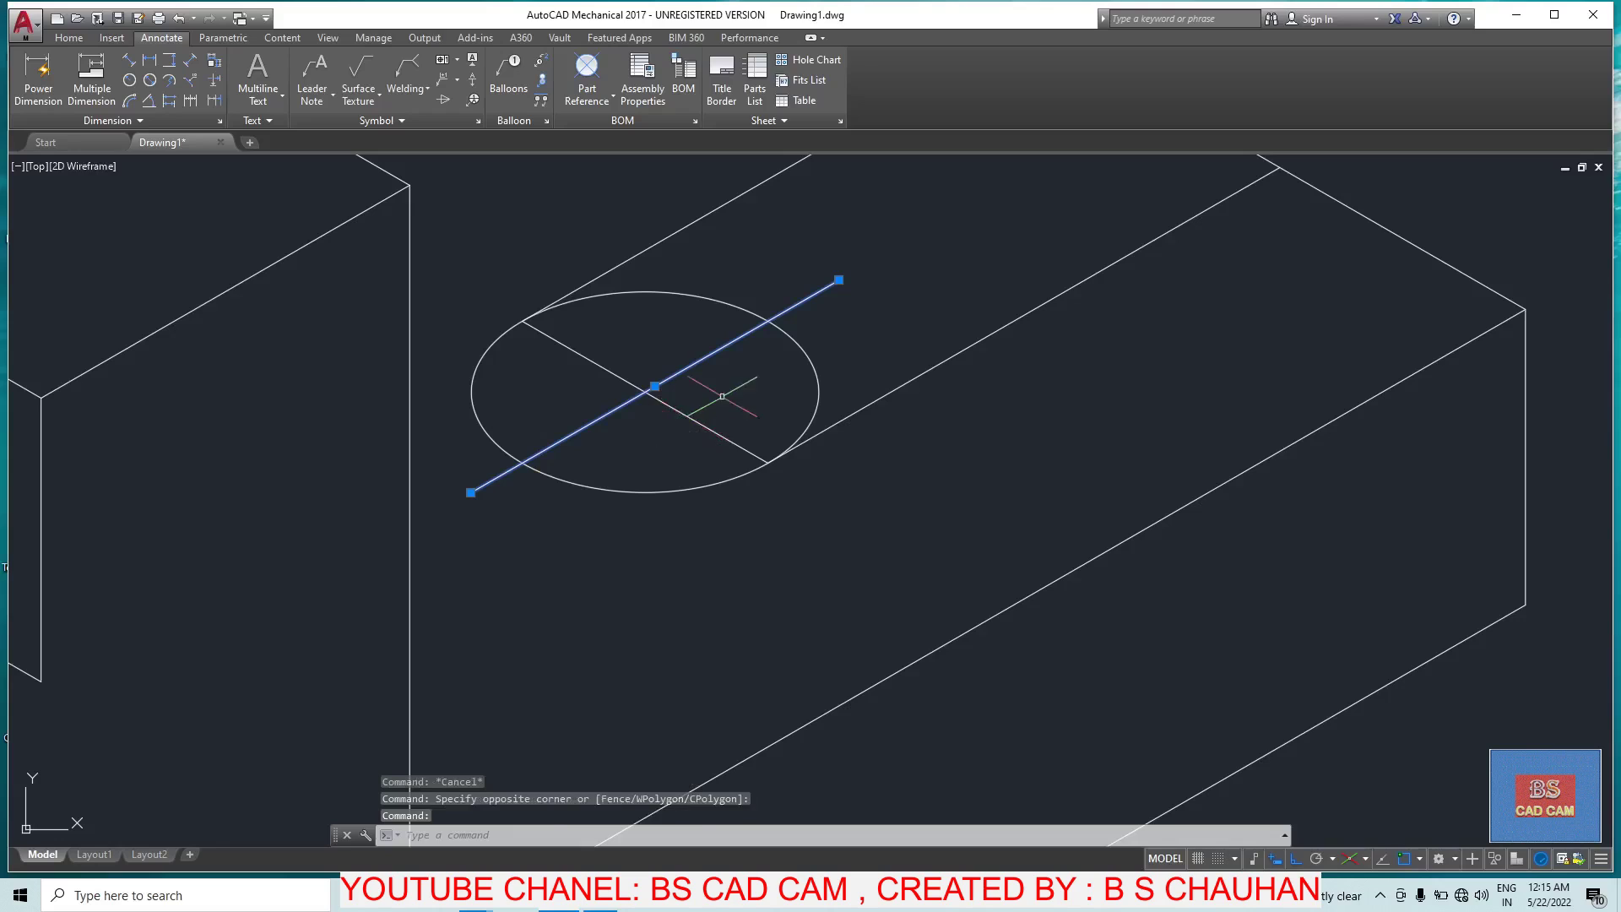
Step: Set both crossing centre lines to the dashed ACISOTGB linetype via Quick Properties
right_click(686, 422, "shift")
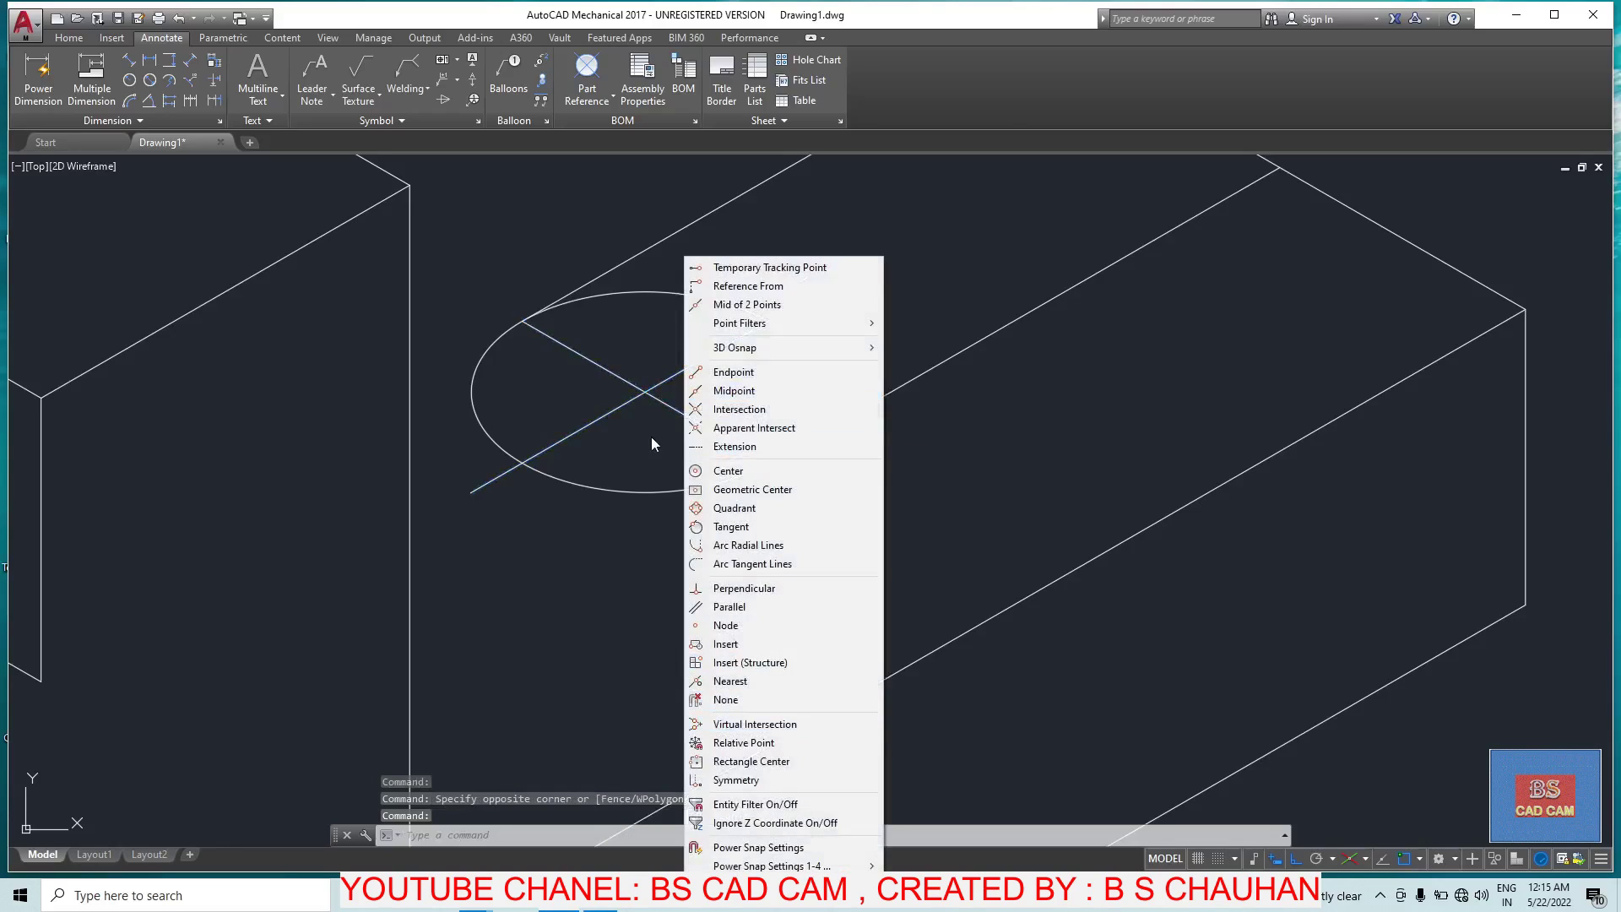
key("Escape")
left_click(645, 388)
right_click(625, 412)
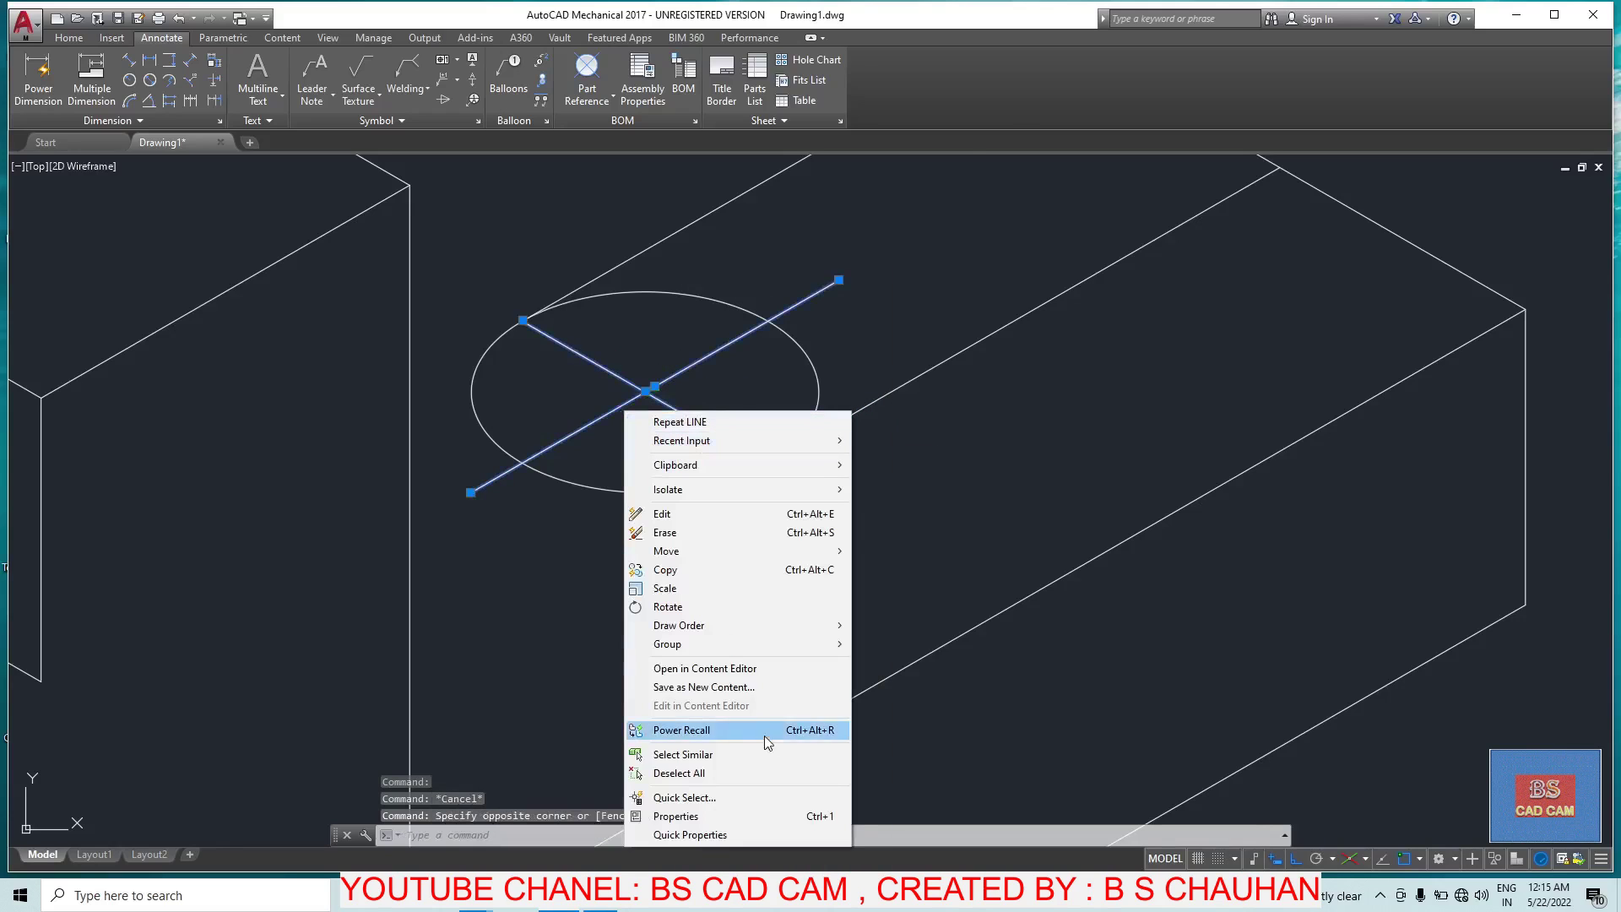
left_click(760, 834)
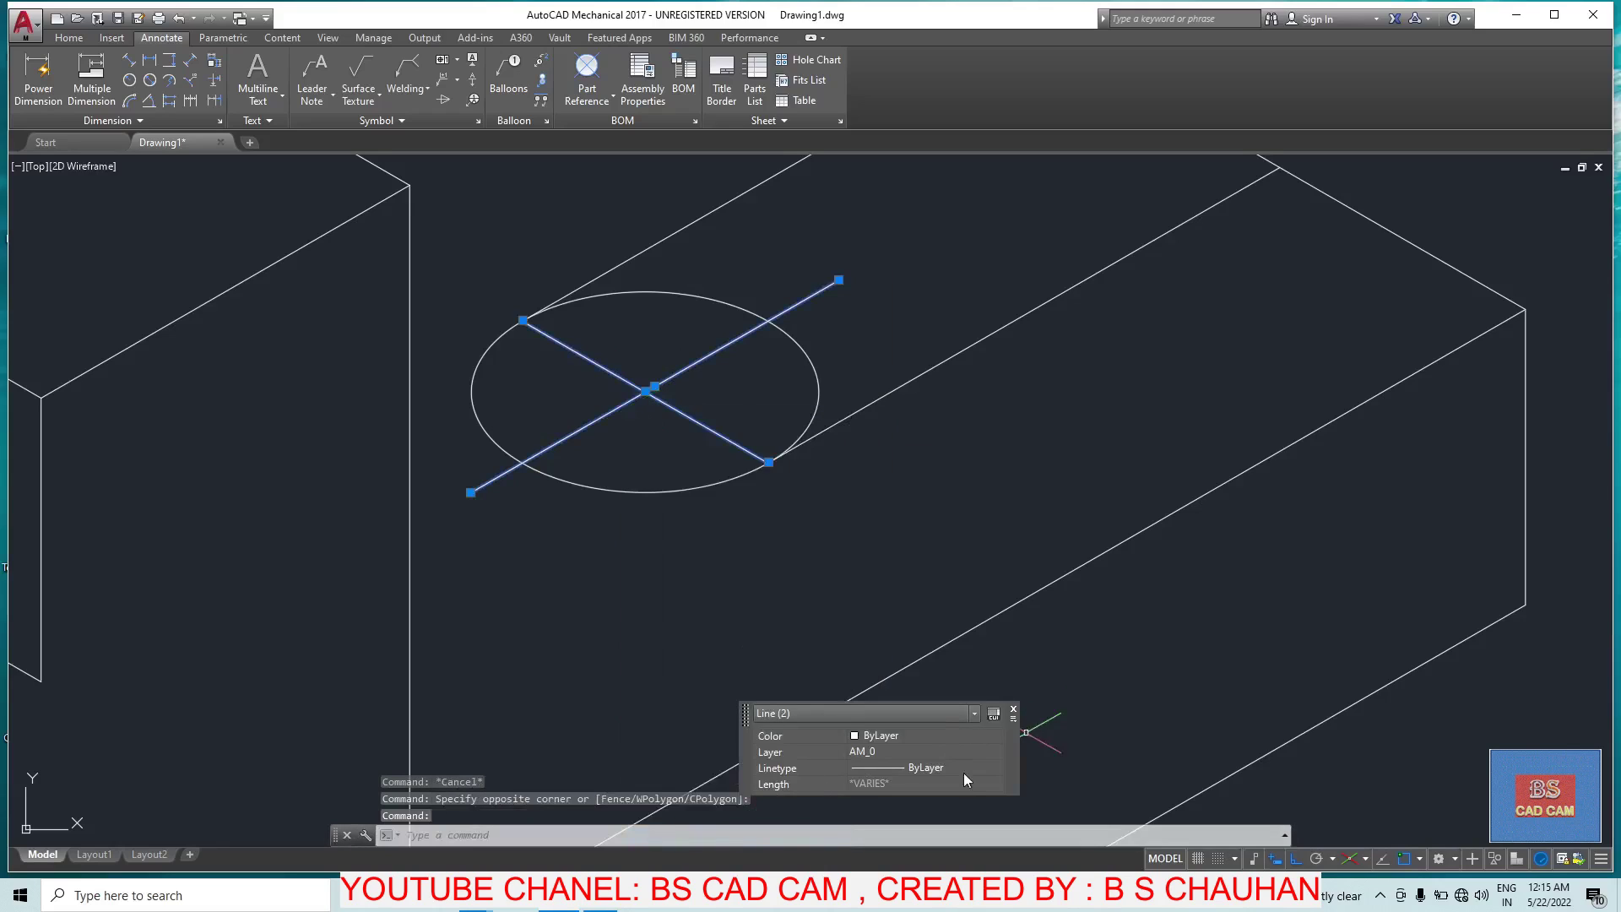
left_click(999, 766)
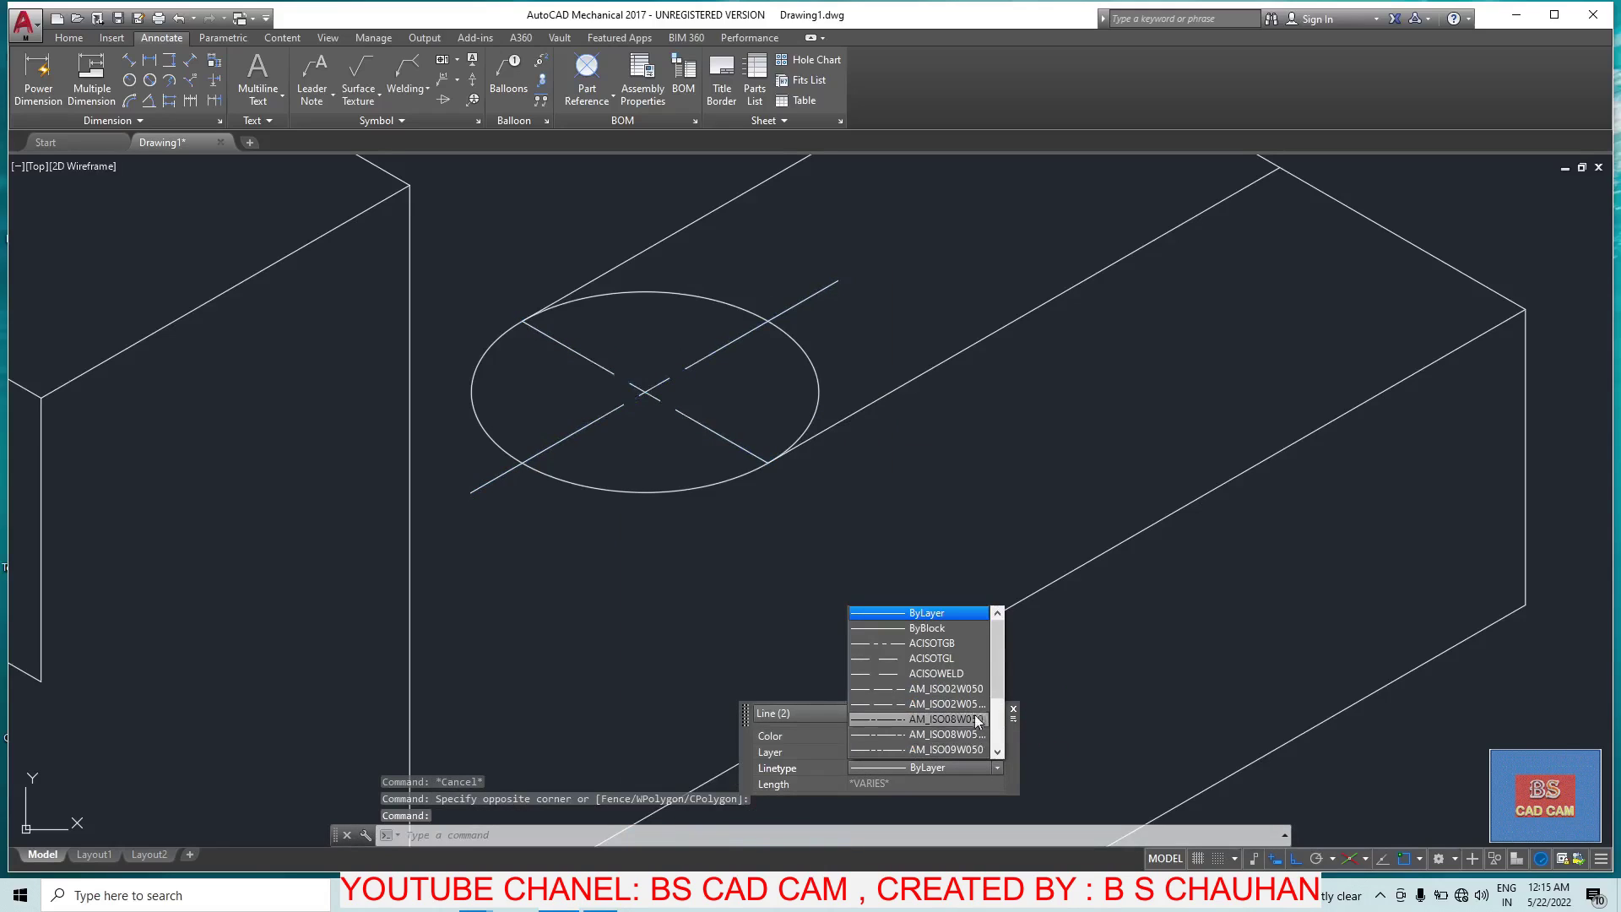
left_click(934, 643)
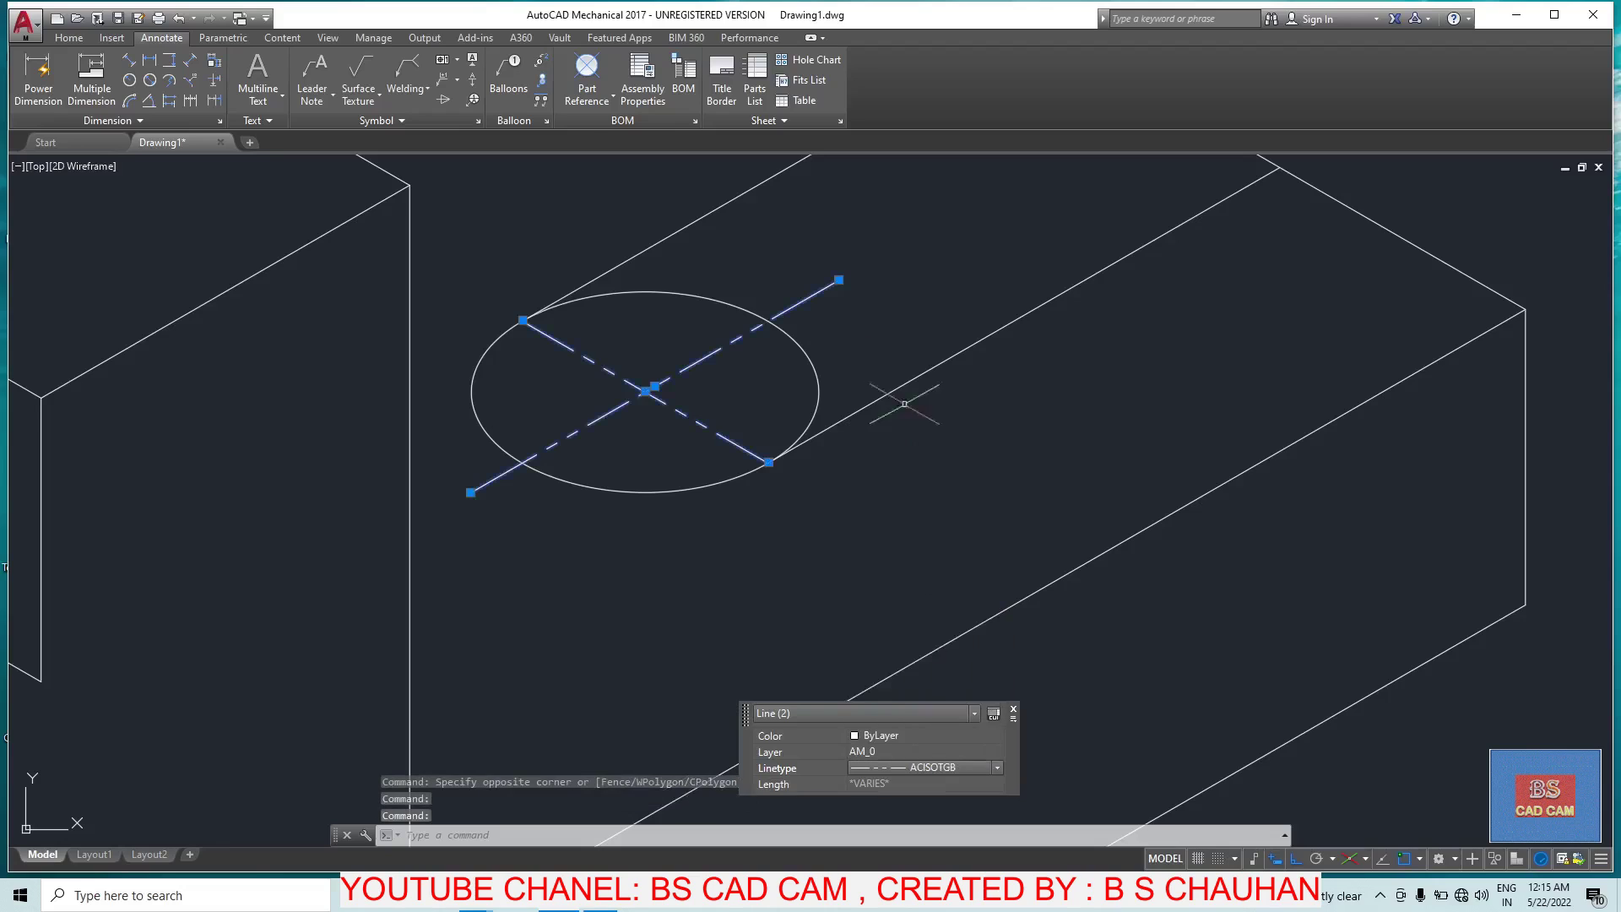
scroll(906, 287, "down", 3)
scroll(899, 283, "up", 3)
key("Escape")
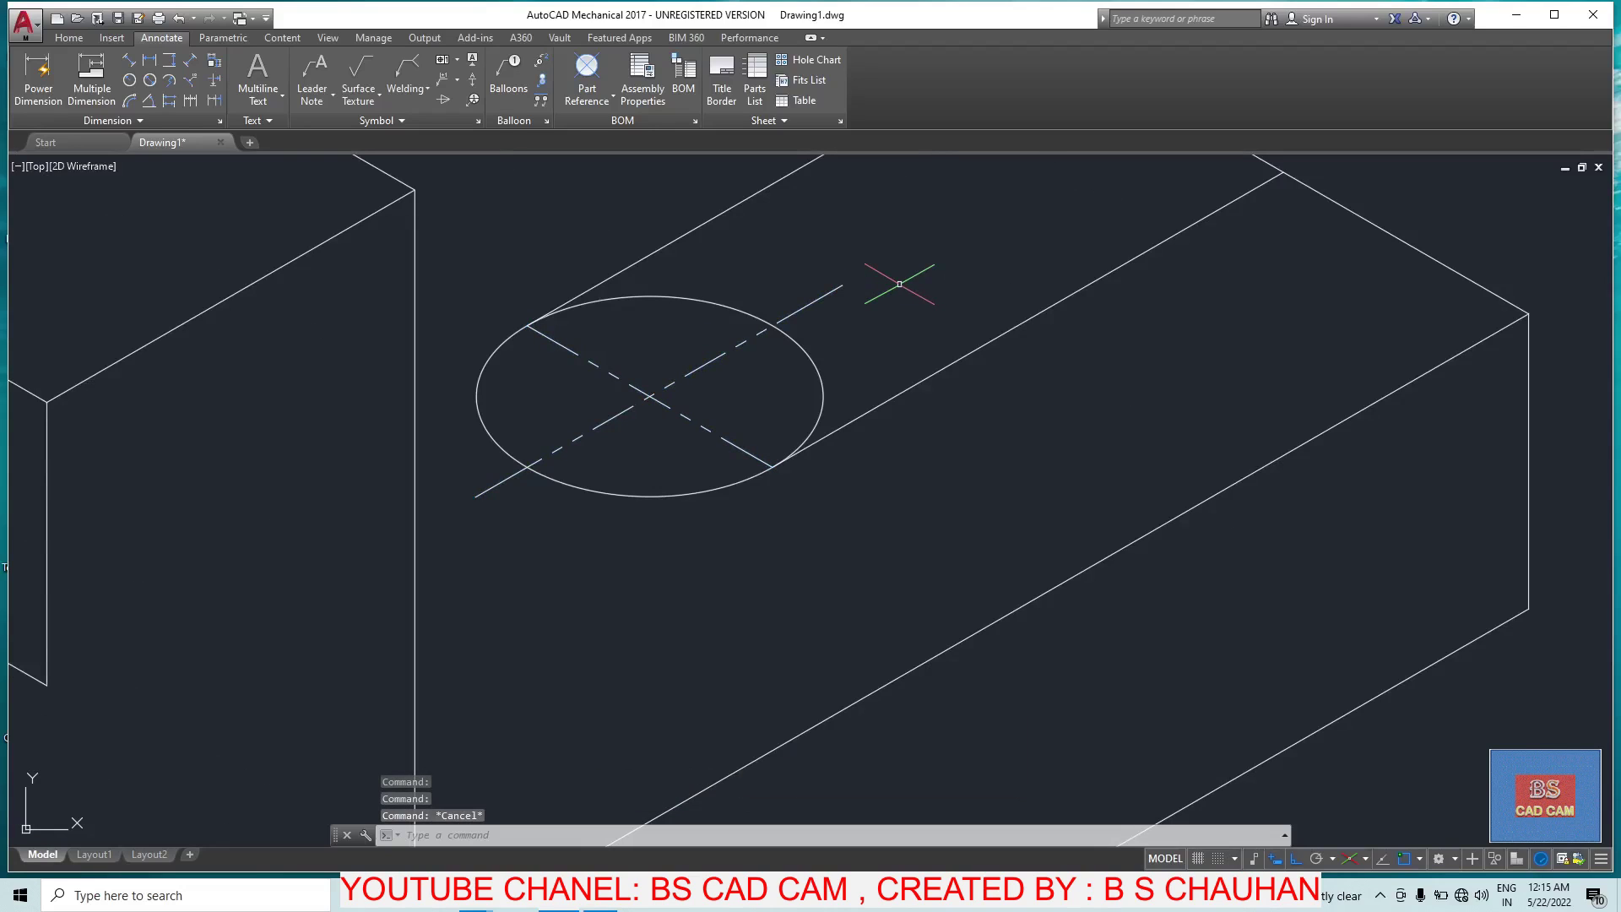
type("TR")
Step: Trim the raised block's isocircle to a half-round end
key("Return")
key("Return")
mouse_move(765, 300)
left_mouse_down()
mouse_move(734, 338)
mouse_move(707, 320)
left_mouse_up()
left_click_drag(836, 353, 784, 373)
key("Escape")
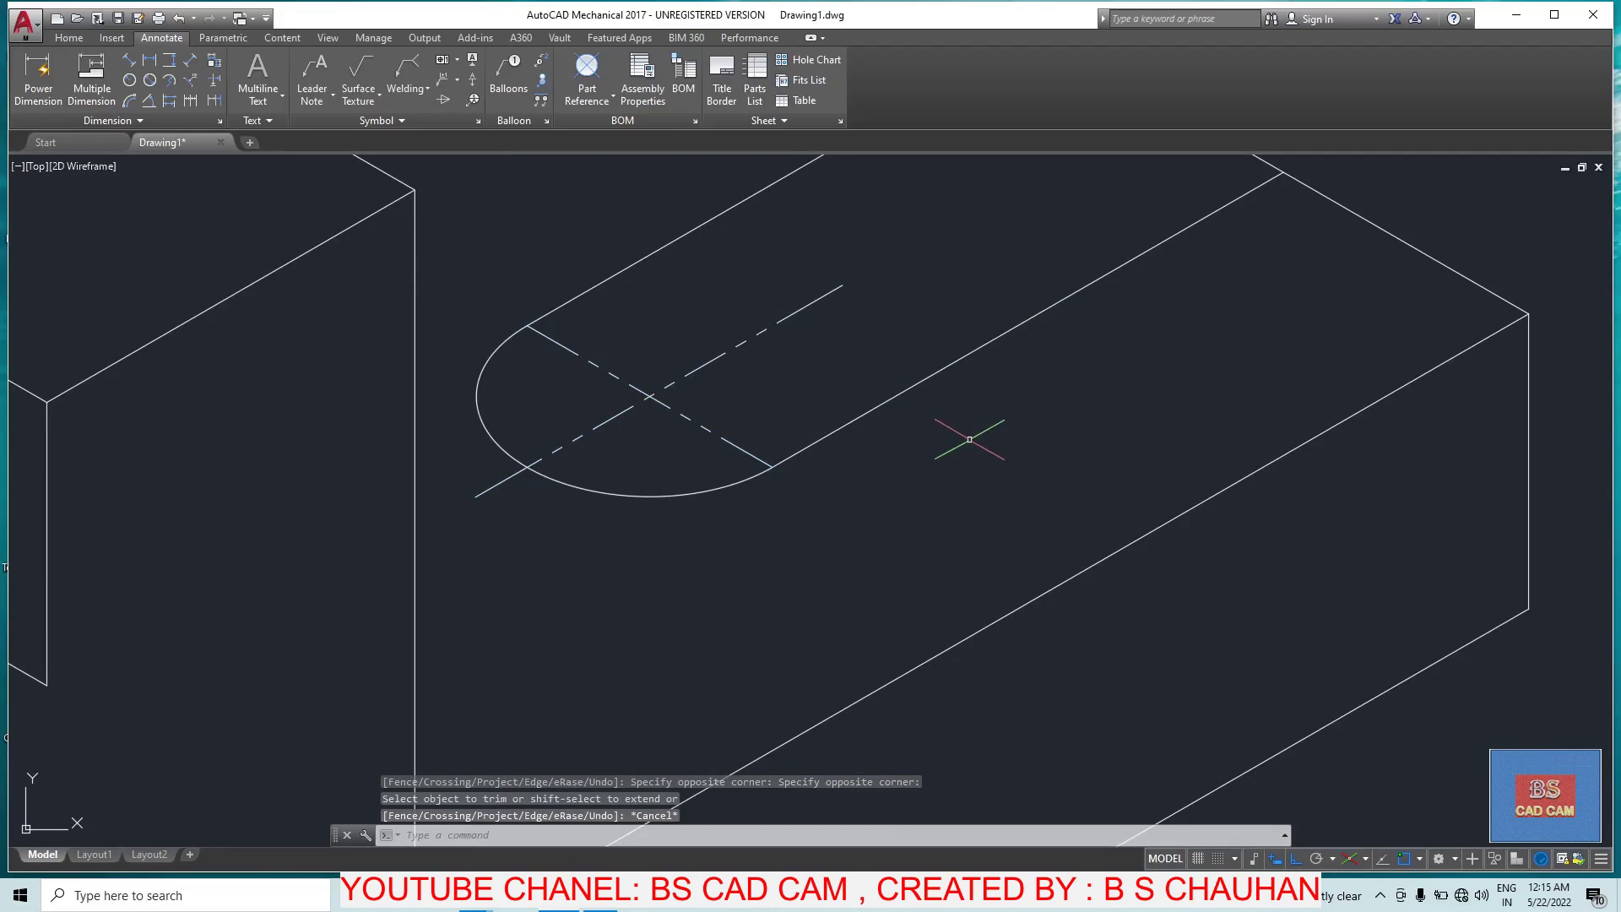
type("l")
Step: Draw the 72-unit isometric top edge line and trim the excess
key("Return")
scroll(1300, 515, "down", 4)
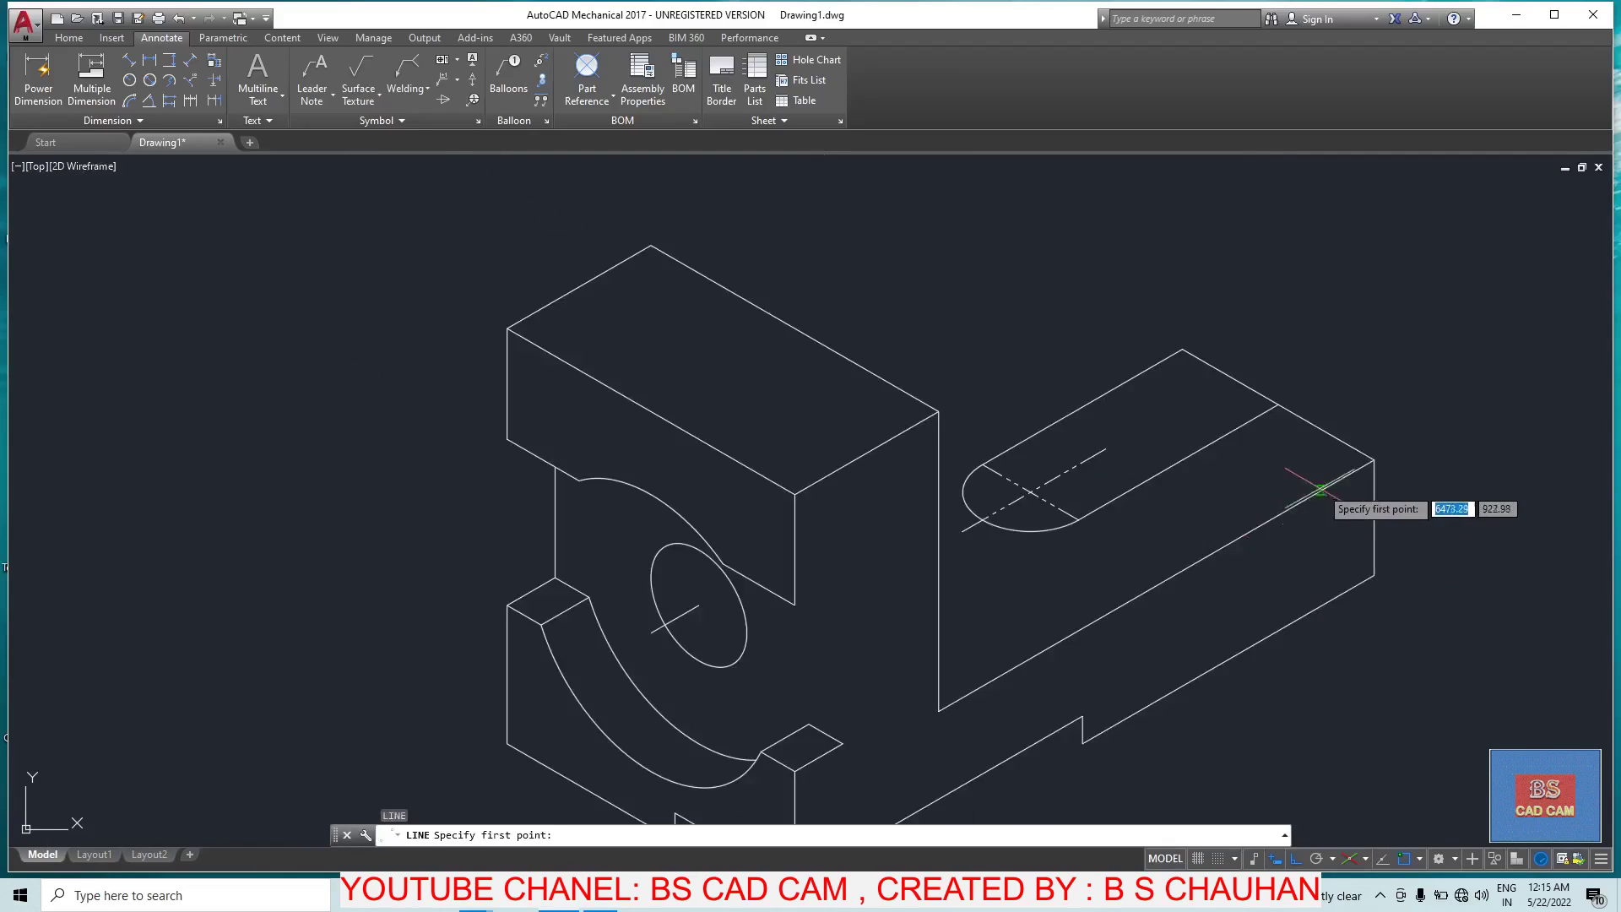
left_click(1375, 460)
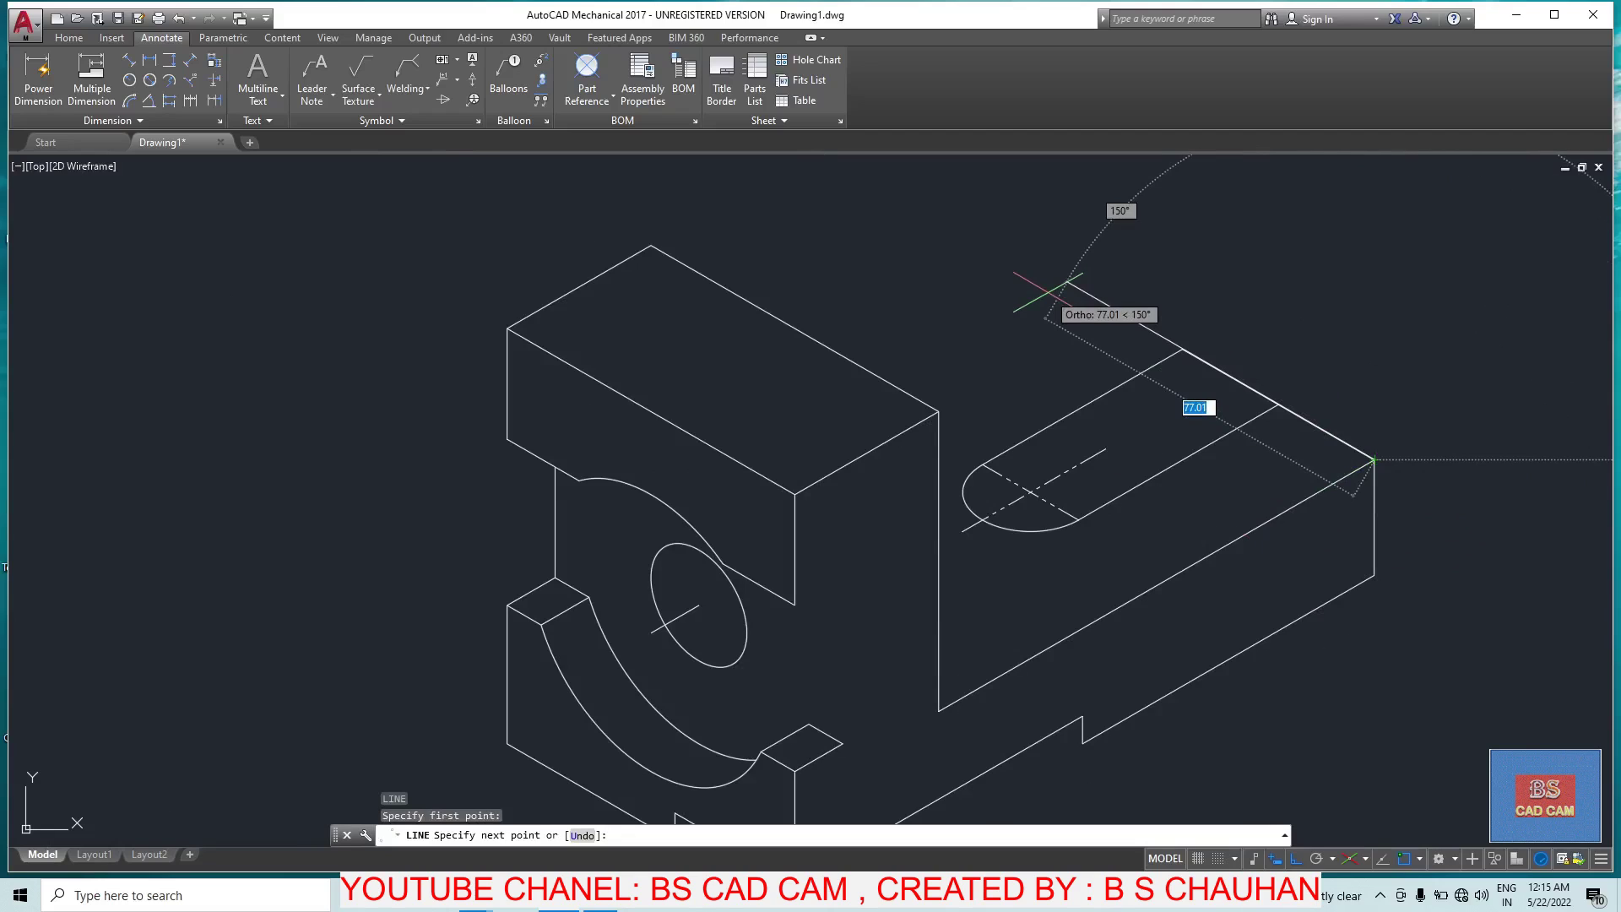
key("Return")
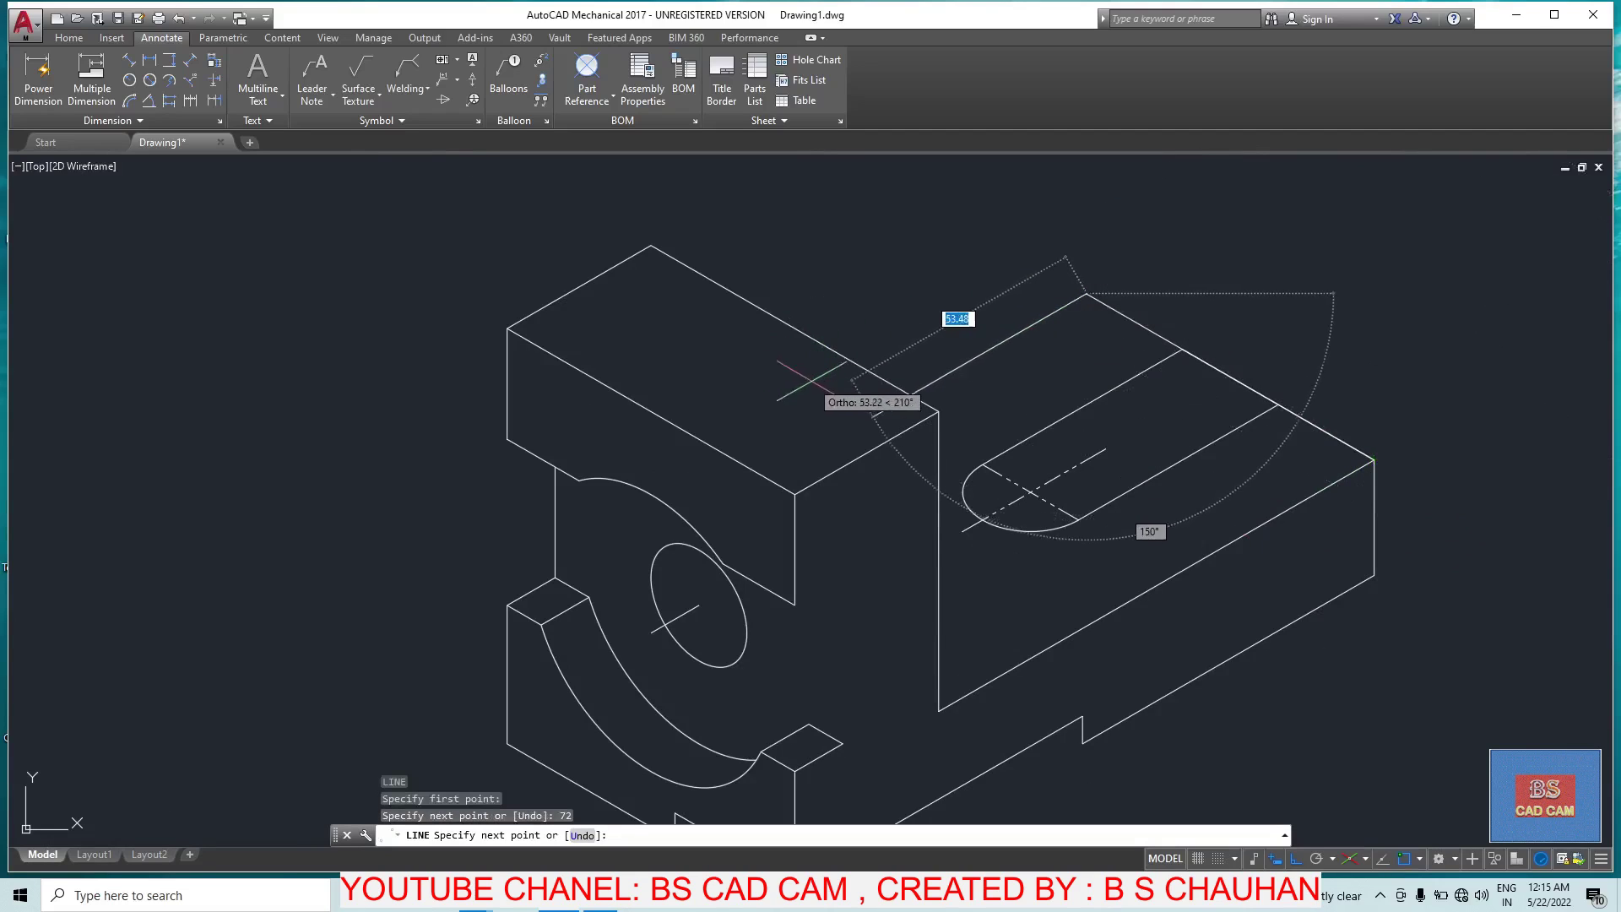
left_click(878, 413)
key("Escape")
type("tr")
key("Return")
key("Return")
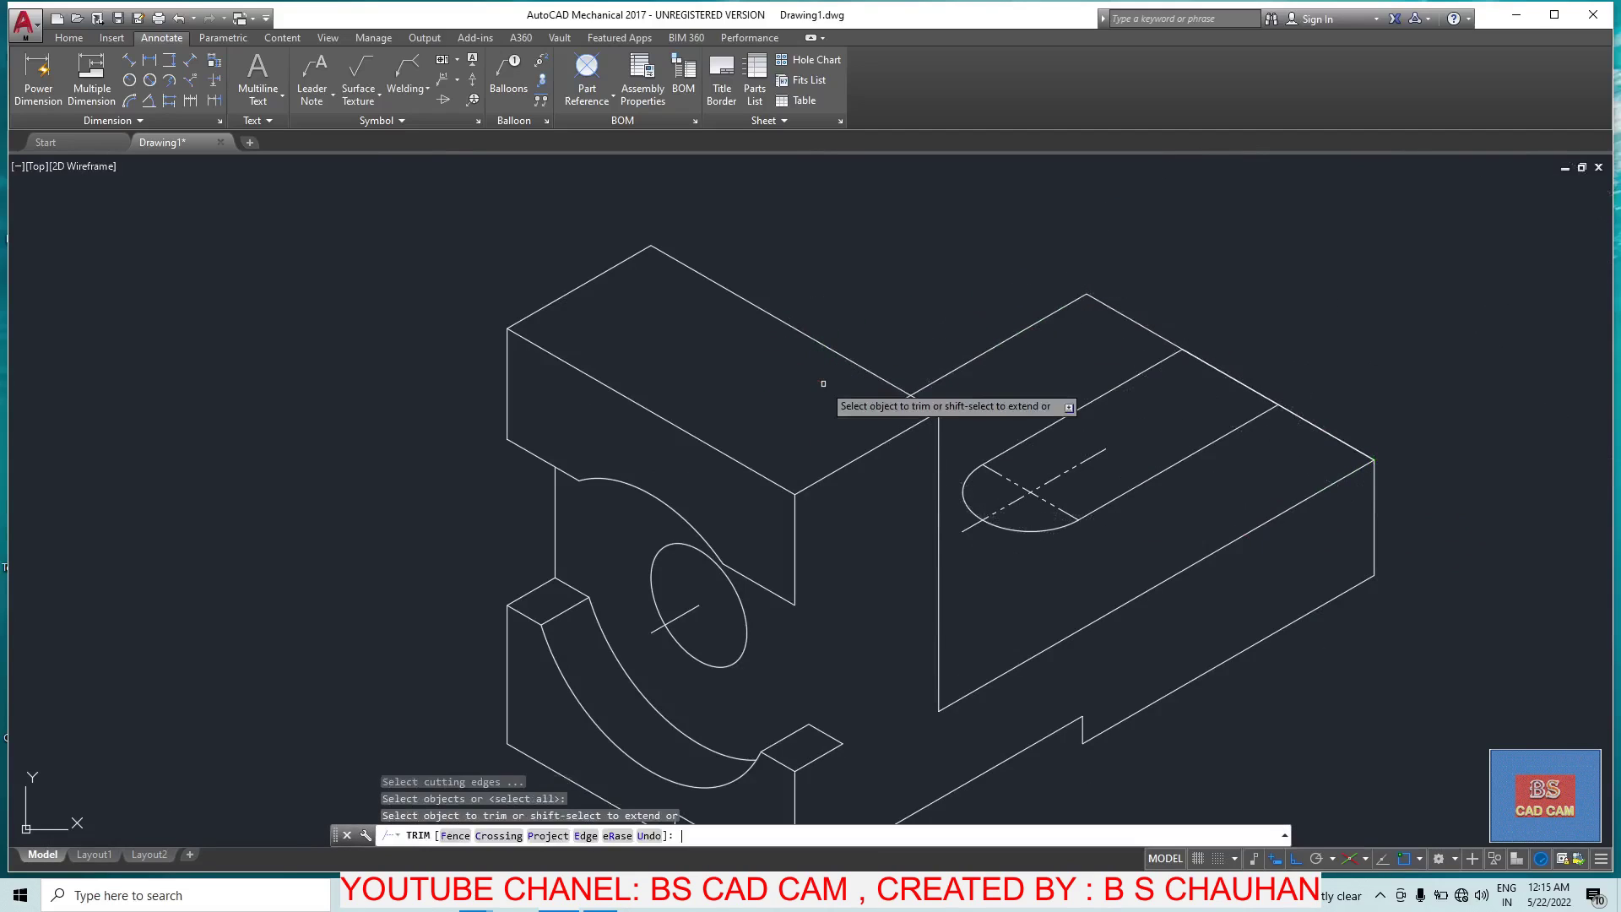
scroll(801, 538, "down", 5)
scroll(685, 491, "up", 8)
scroll(469, 488, "up", 2)
key("Escape")
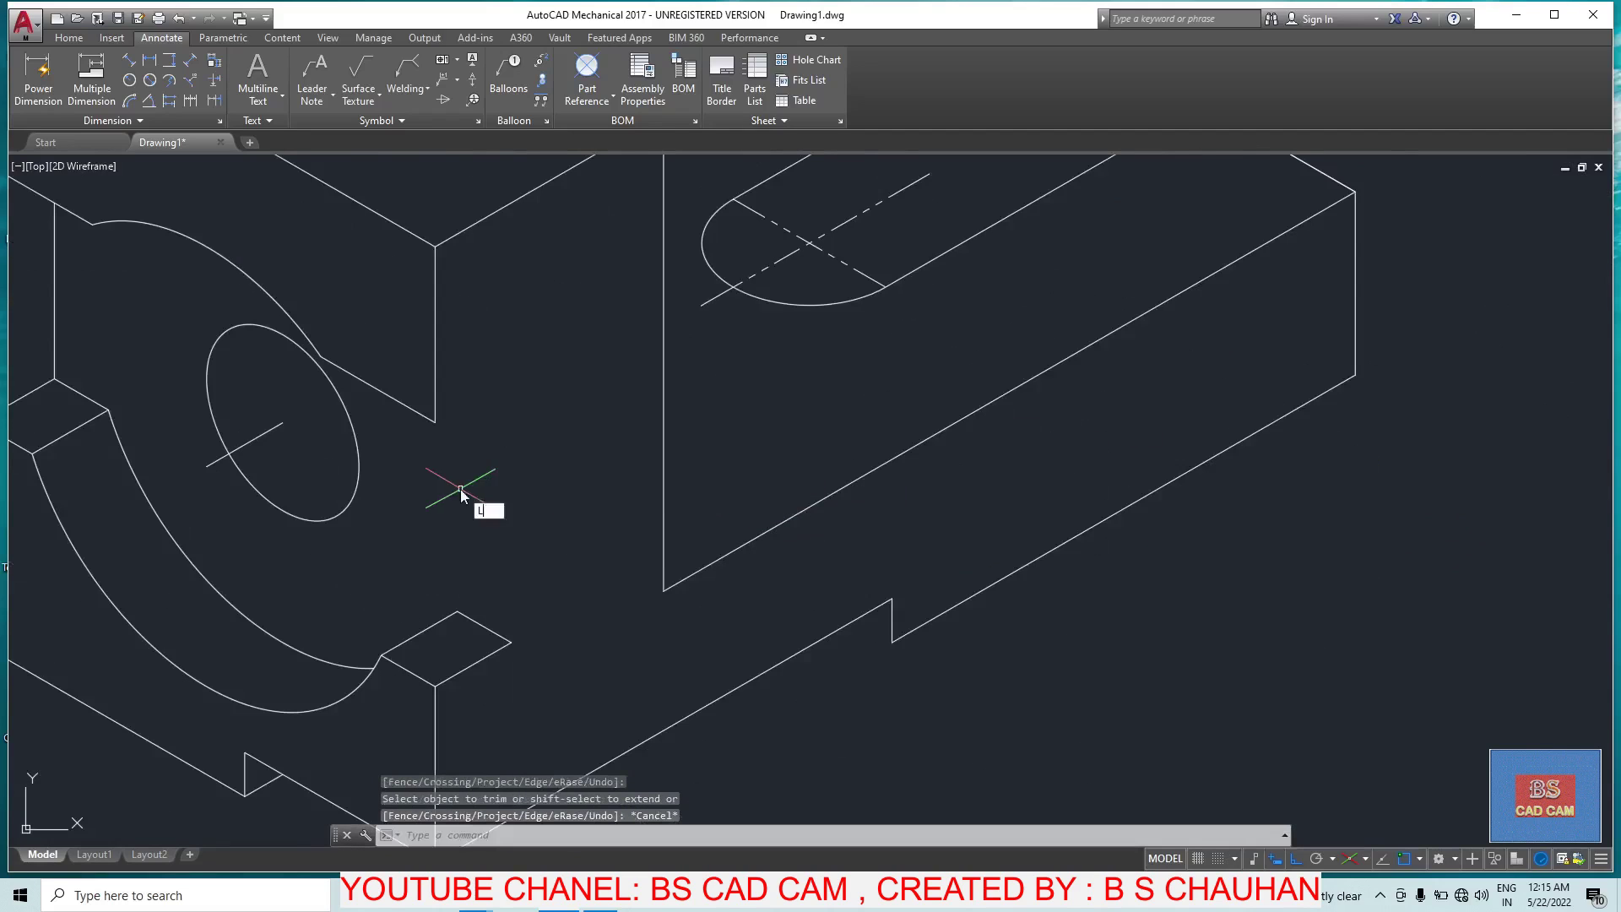
Step: Draw a 12-unit edge line in the recess beside the hole
key("Return")
left_click(435, 419)
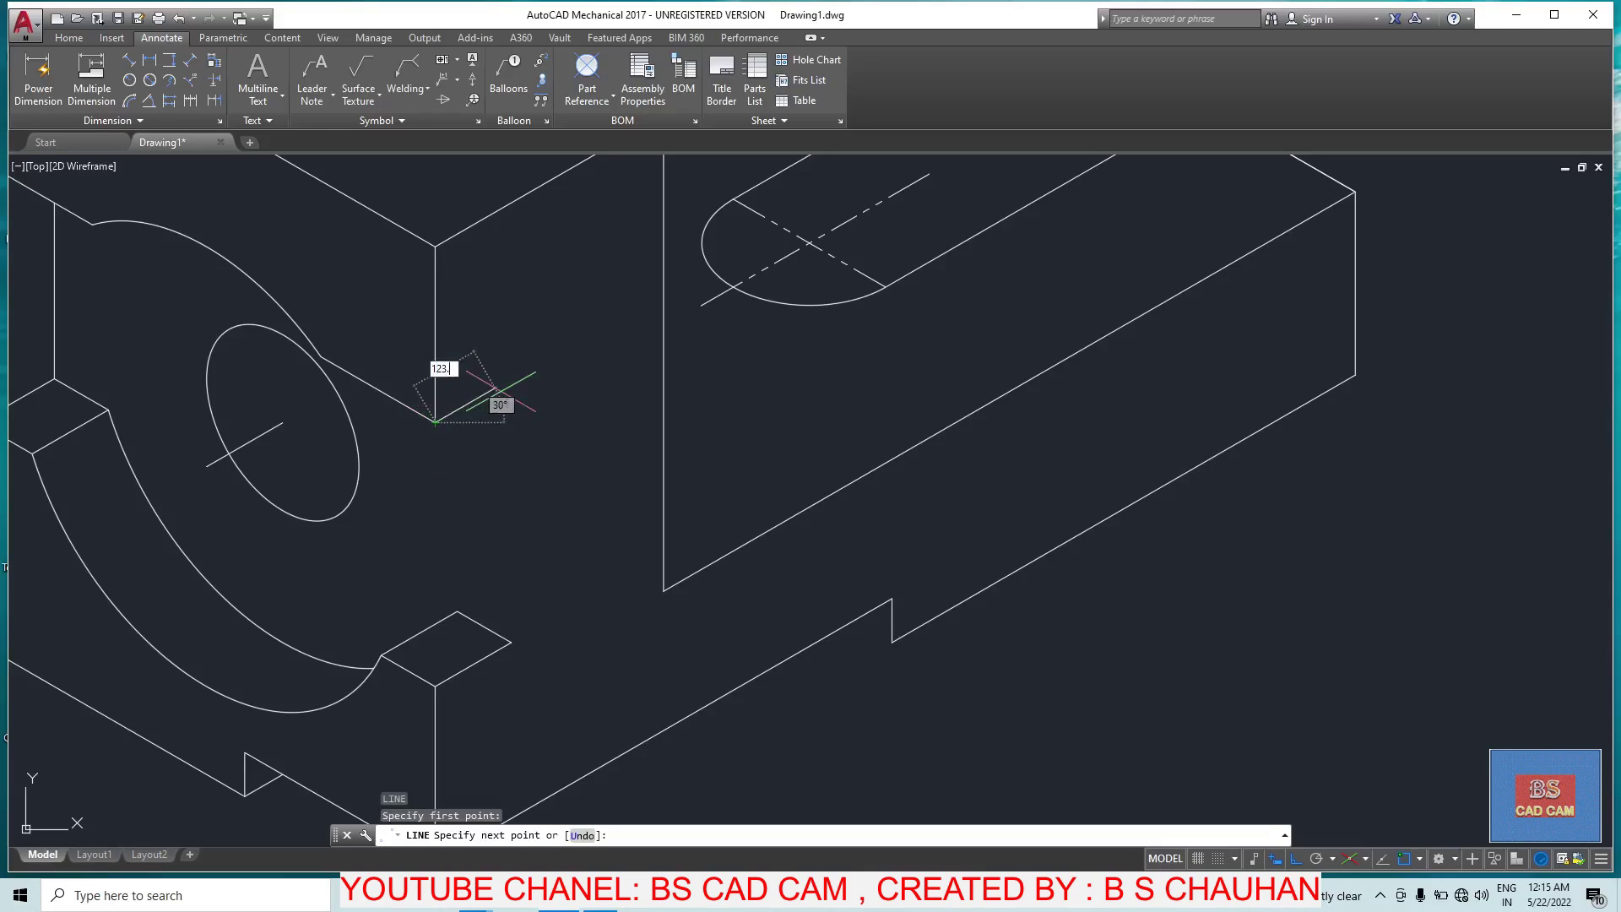
type("12")
key("Return")
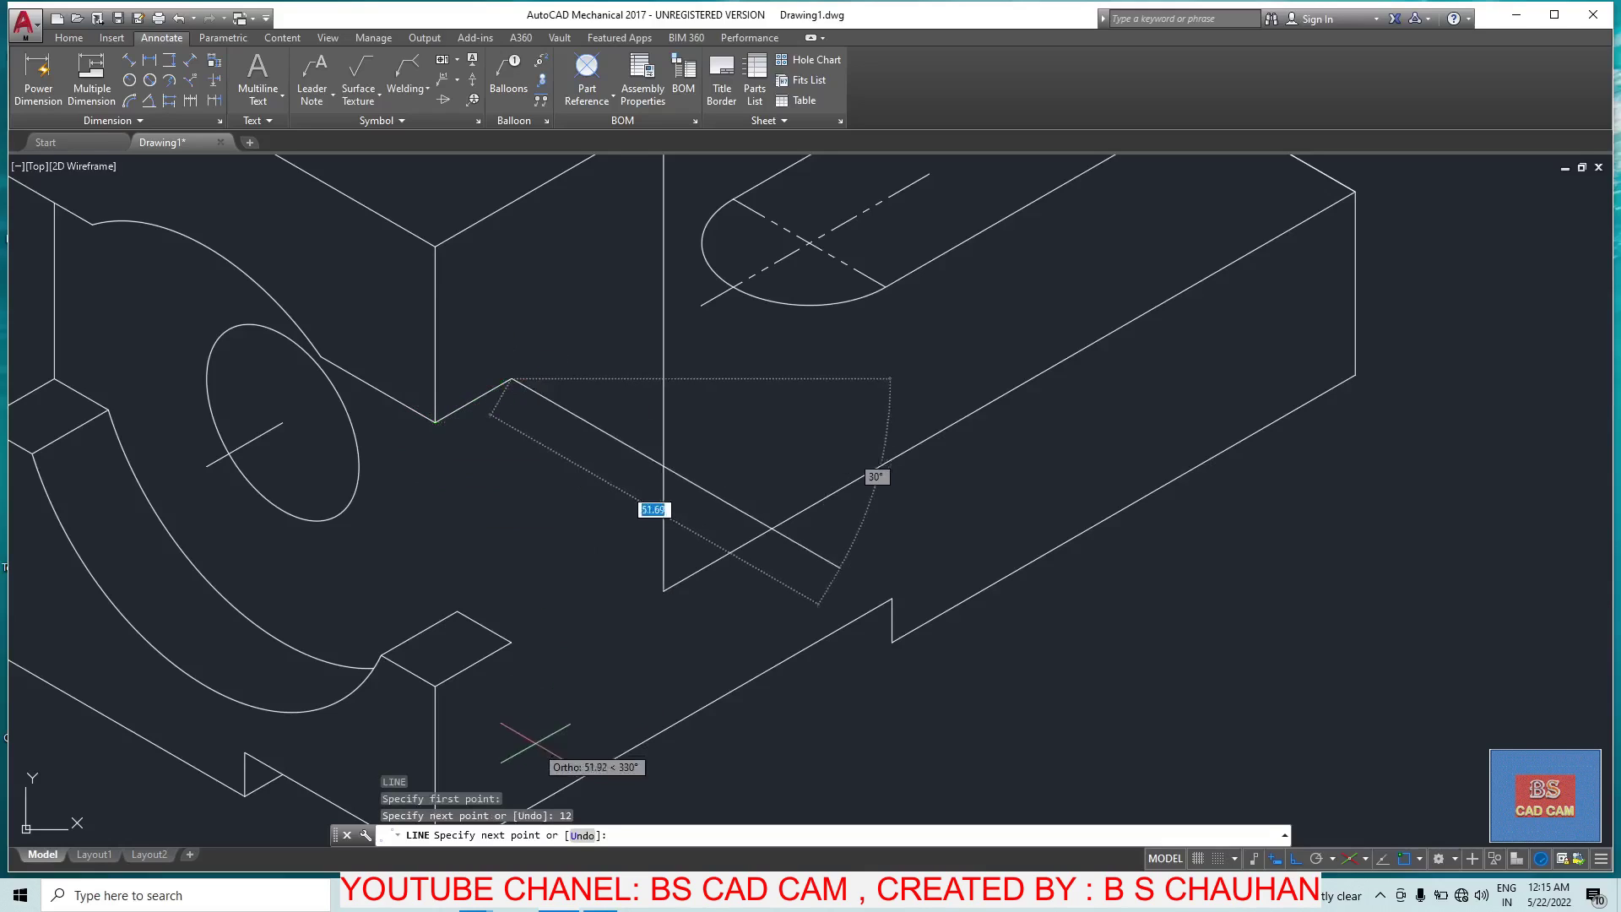
left_click(511, 642)
key("Escape")
scroll(561, 579, "down", 5)
scroll(574, 541, "up", 3)
scroll(501, 565, "up", 2)
scroll(501, 565, "up", 2)
key("Escape")
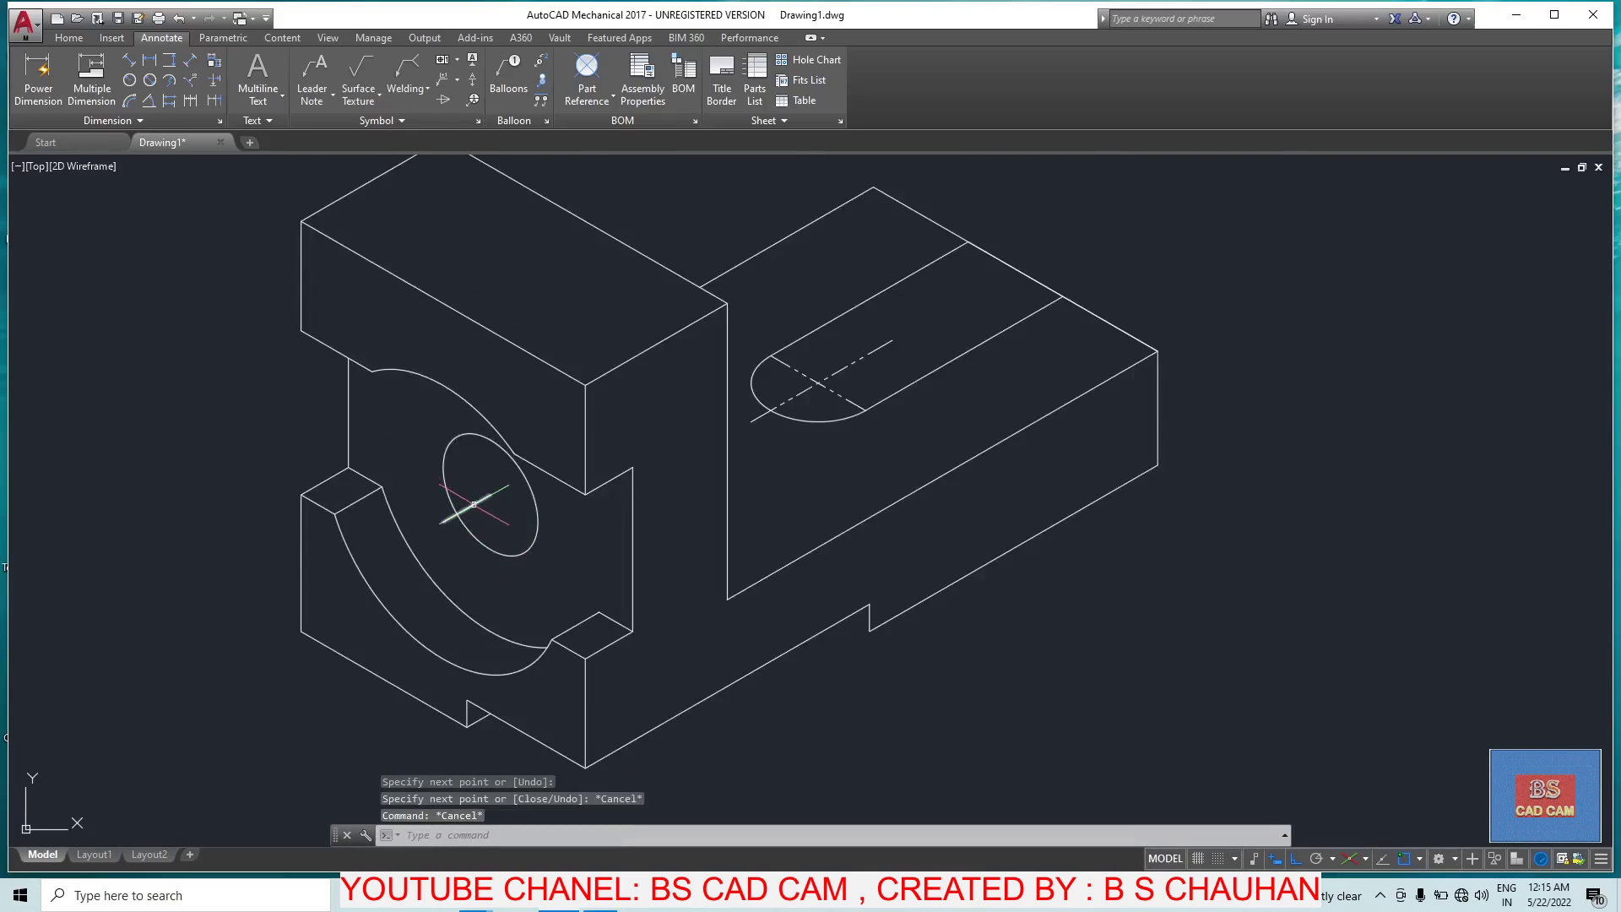
Step: Replace the stray short line with a diagonal line across the hole, lengthened past its edge
left_click(473, 504)
key("Delete")
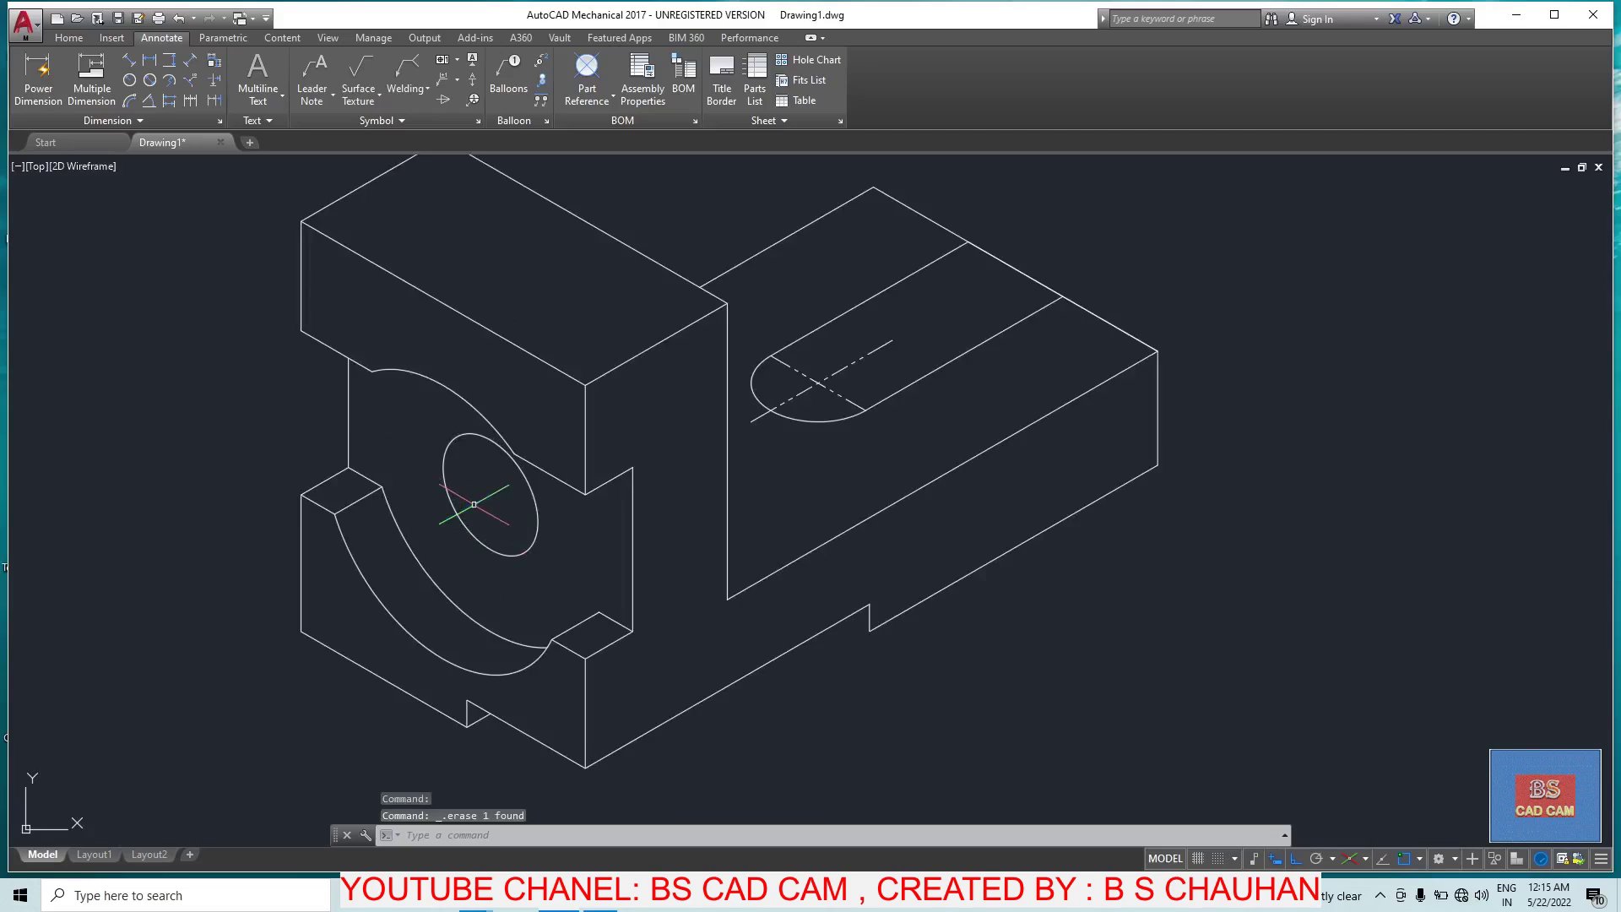
type("l")
key("Return")
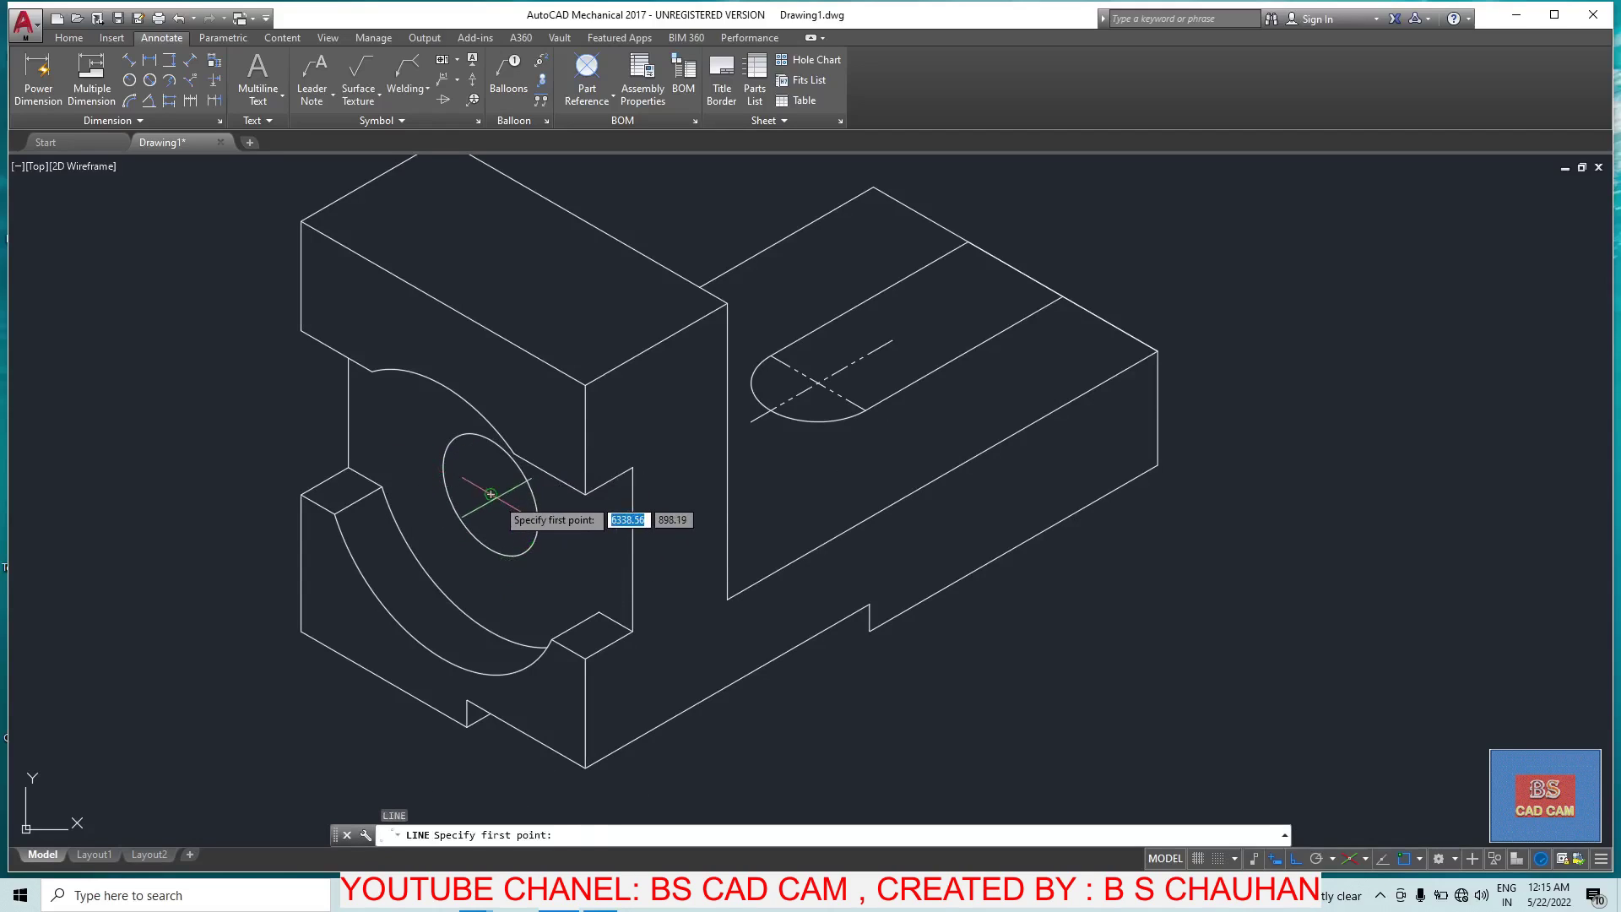
left_click(491, 494)
left_click(538, 518)
key("Escape")
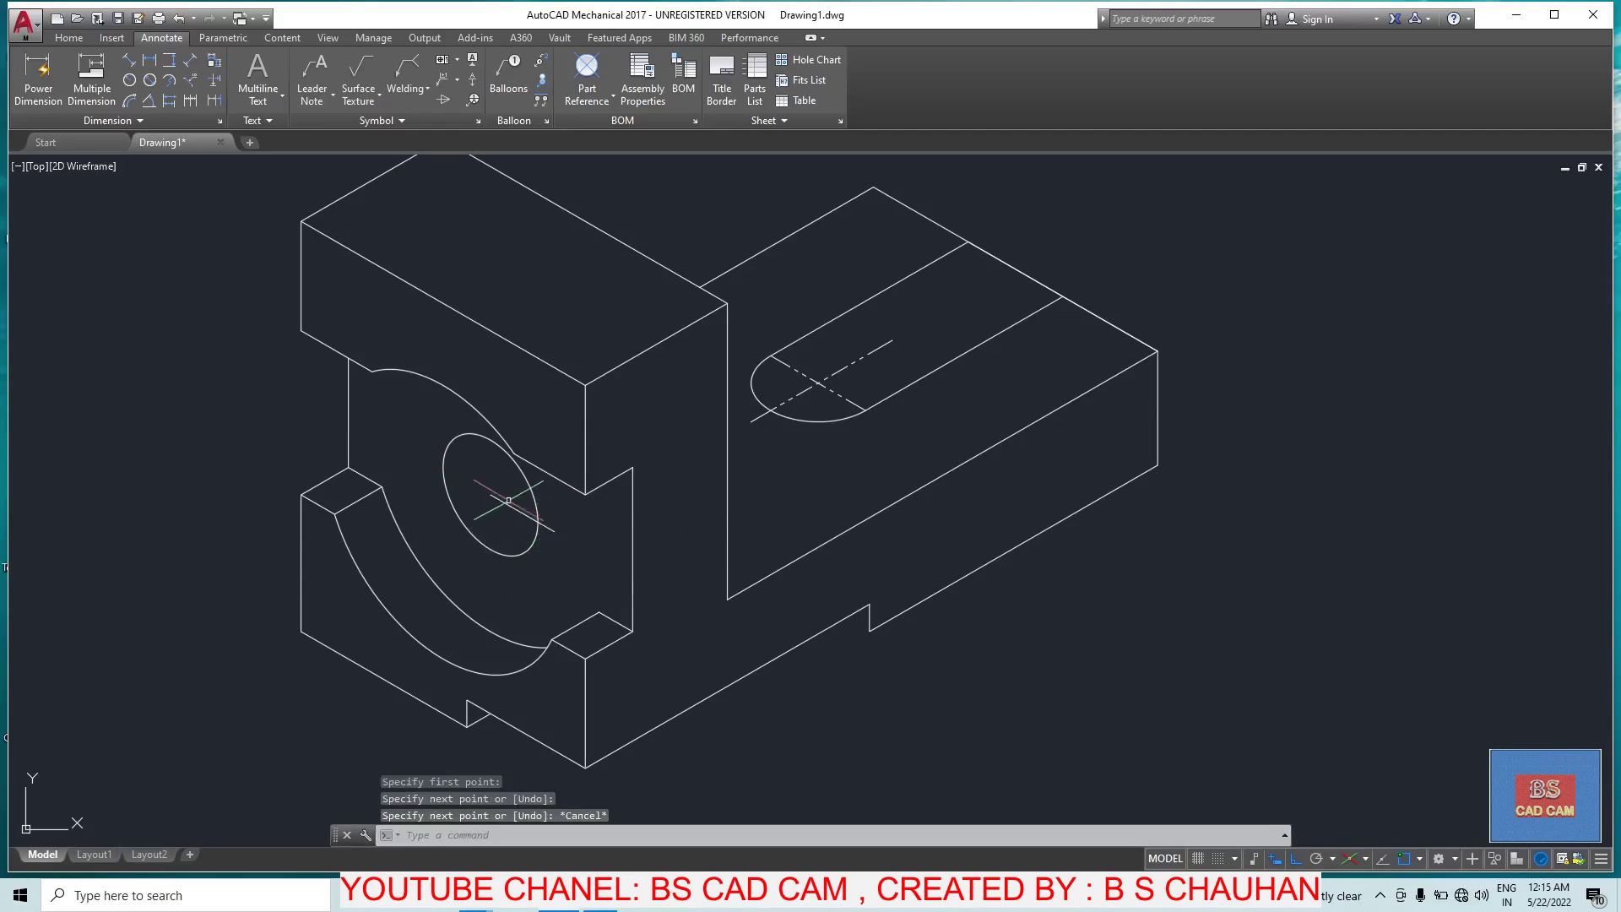
left_click(495, 501)
left_click(491, 494)
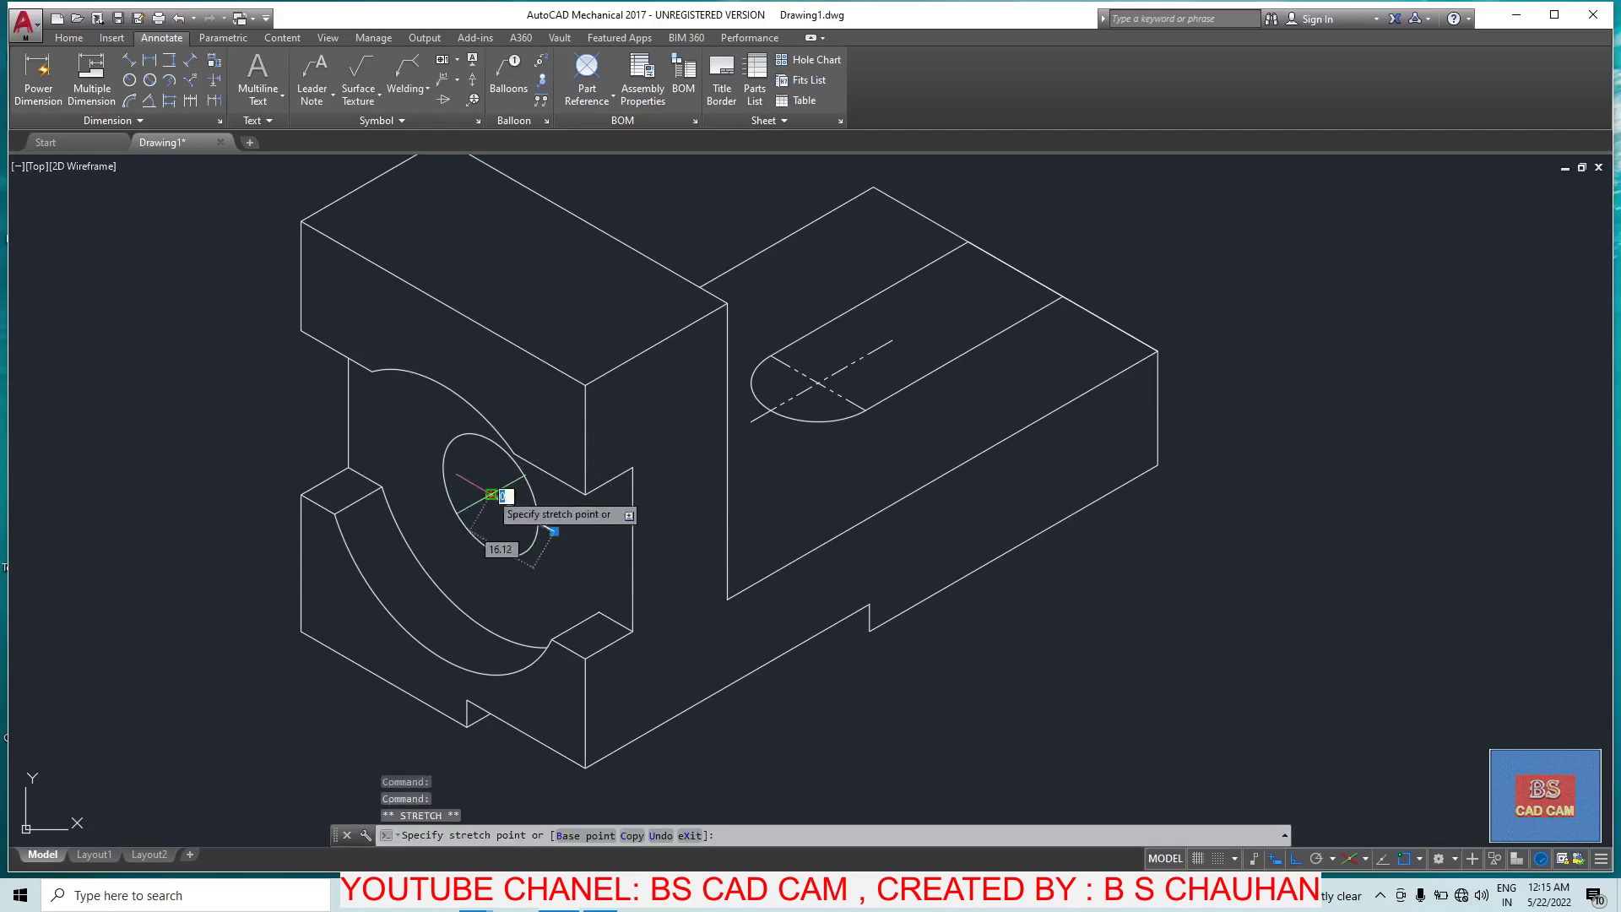
left_click(413, 450)
key("Escape")
Step: Draw a vertical line down from the hole's centre using Isoplane Right
type("l")
key("Return")
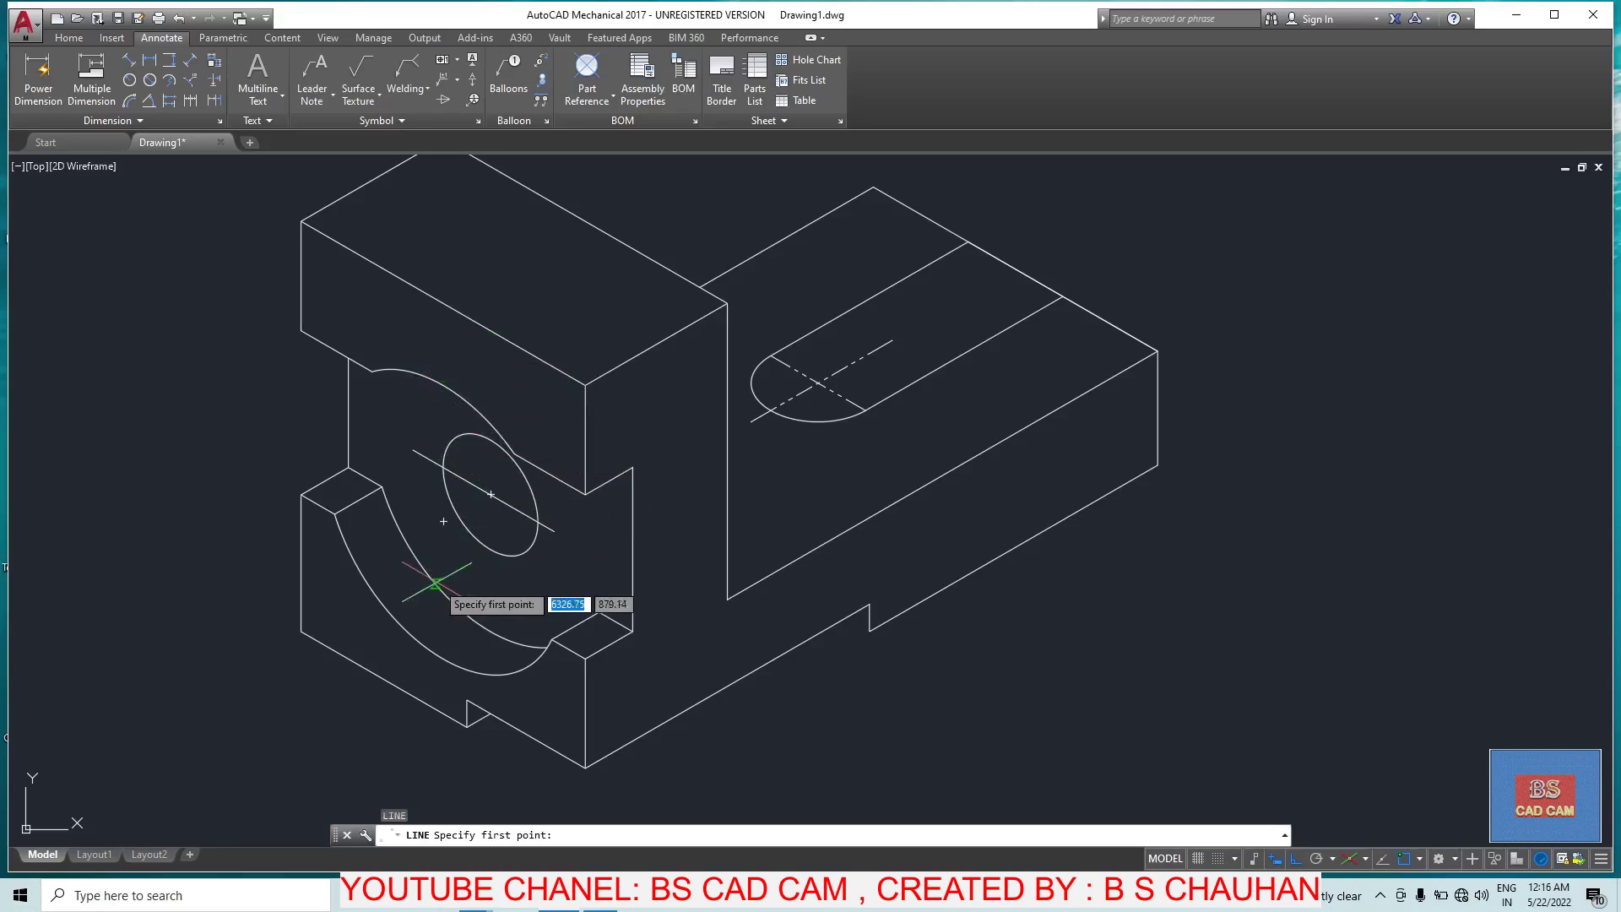
left_click(491, 494)
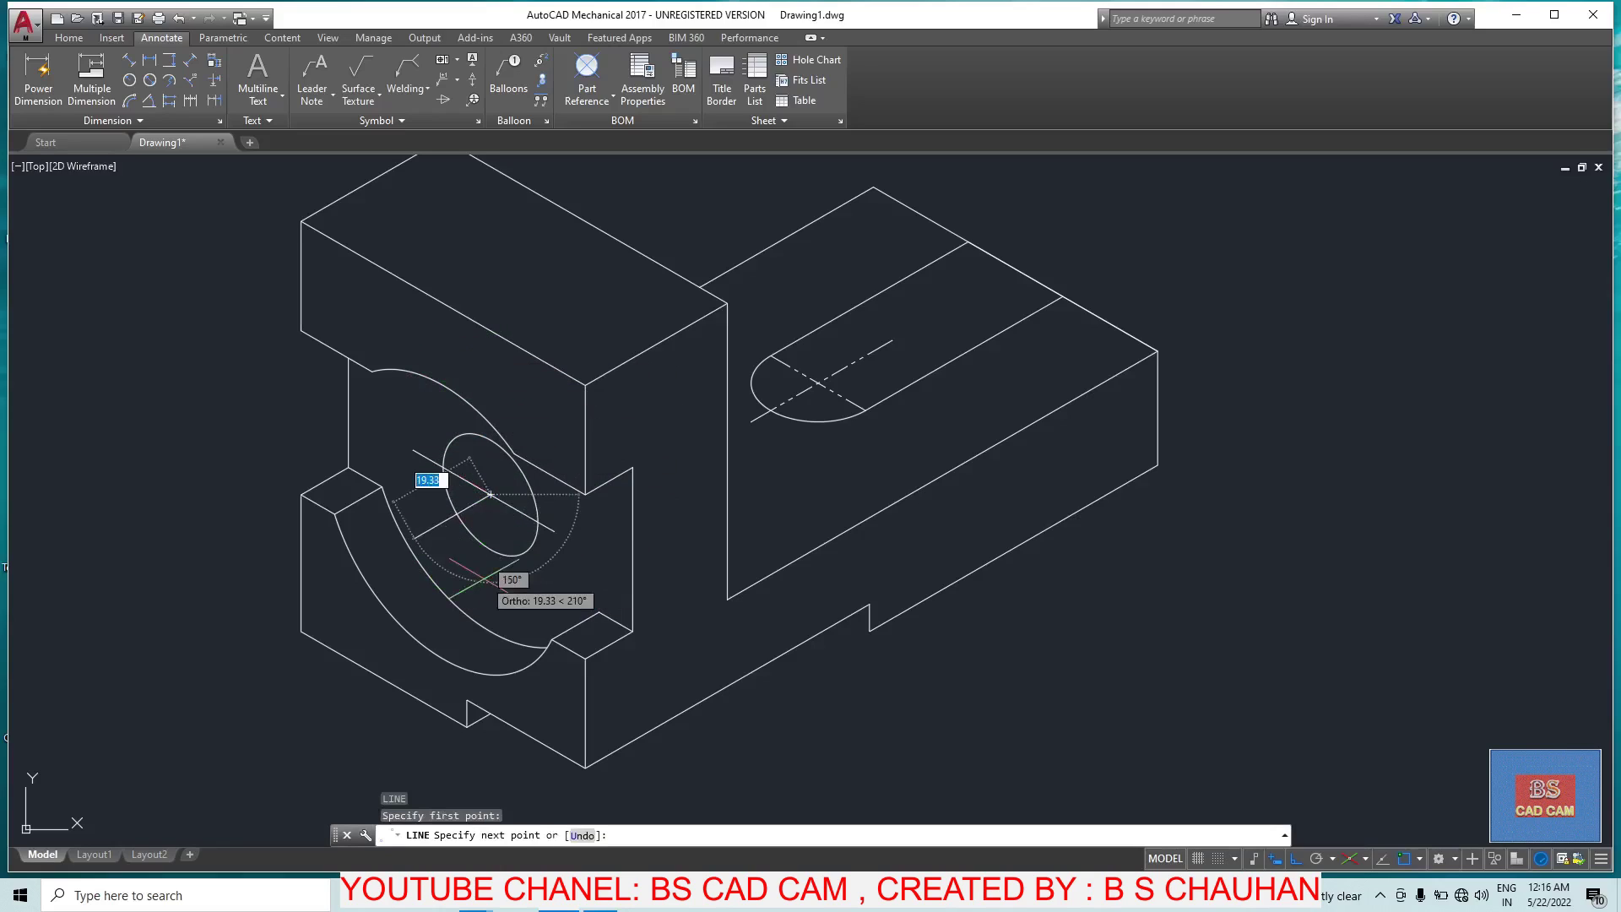
key("F5")
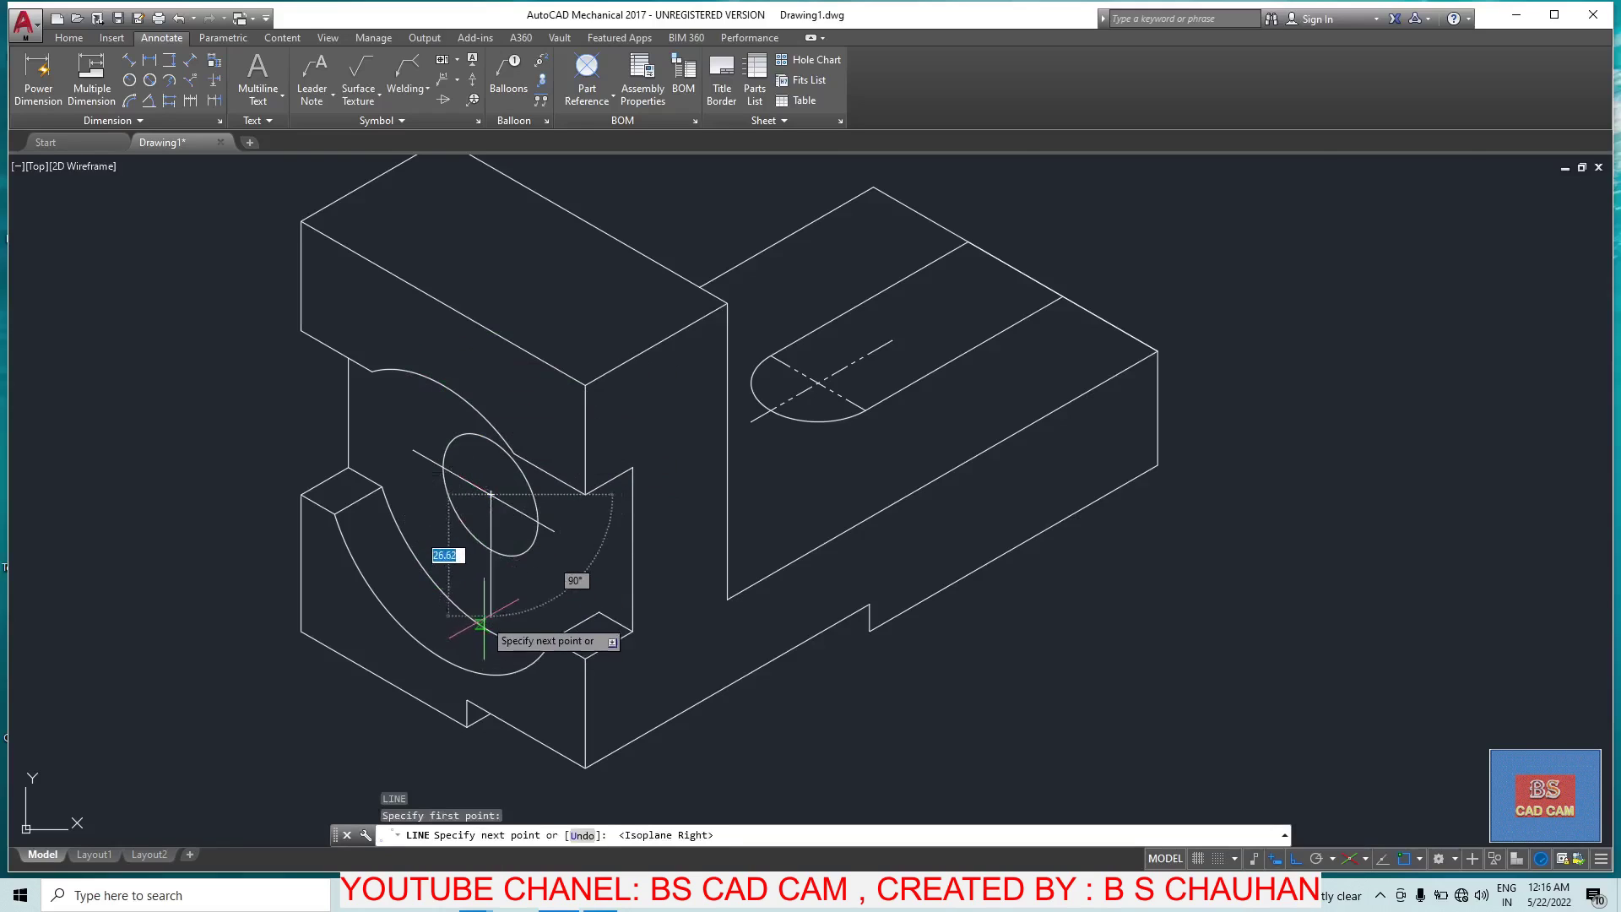
scroll(505, 596, "up", 2)
key("Escape")
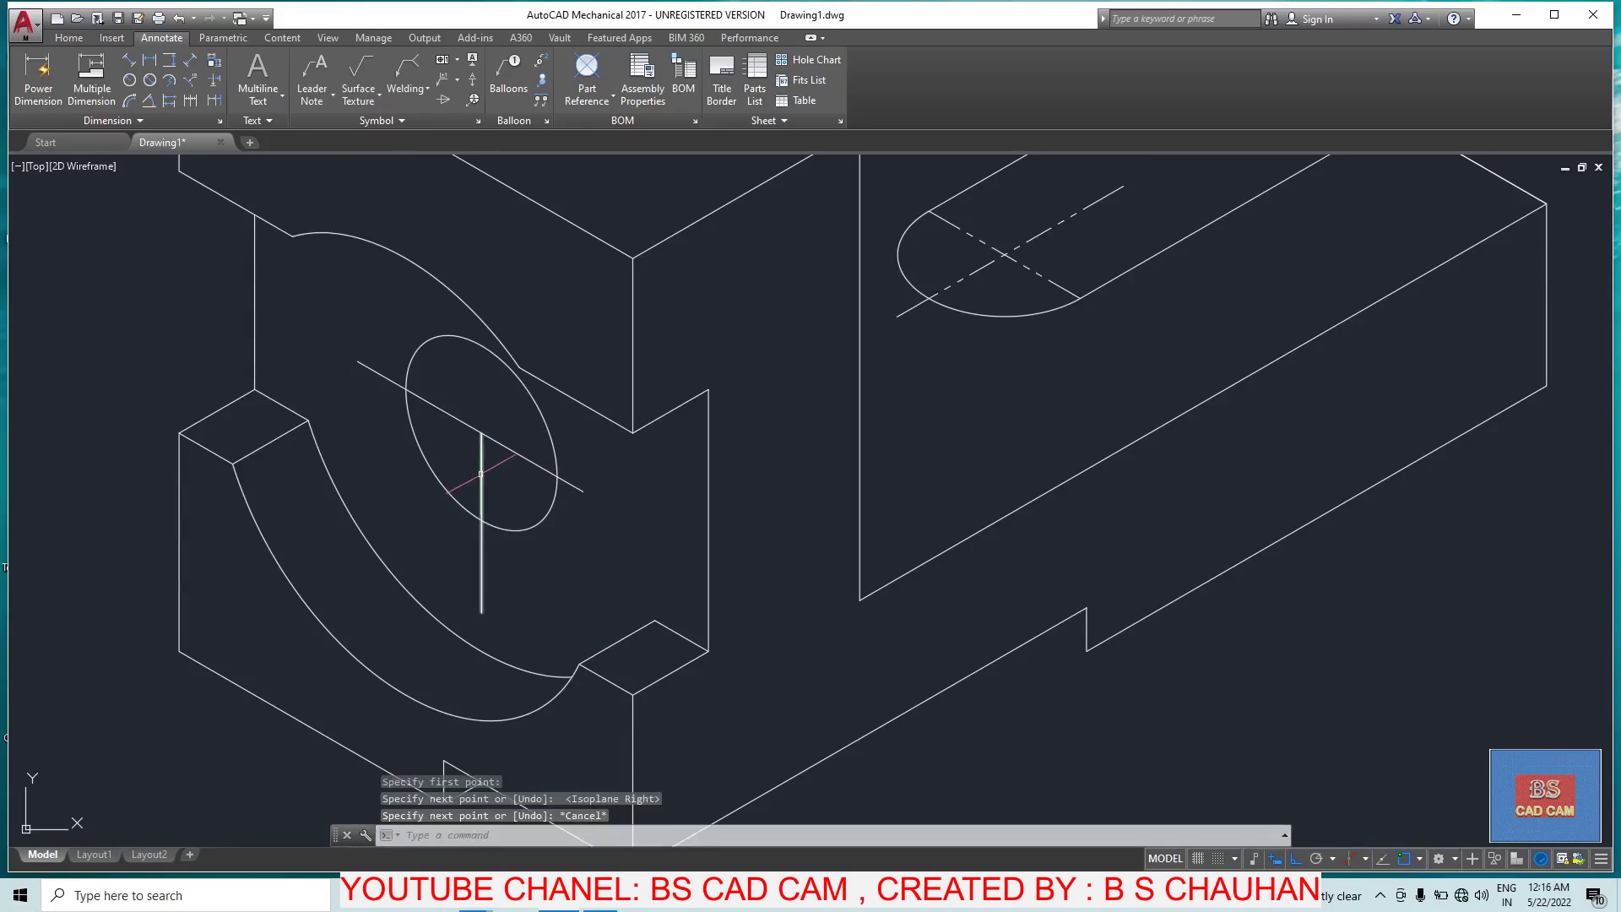
Step: Grip-stretch the hole's vertical line upward above the hole
left_click(482, 438)
left_click(481, 433)
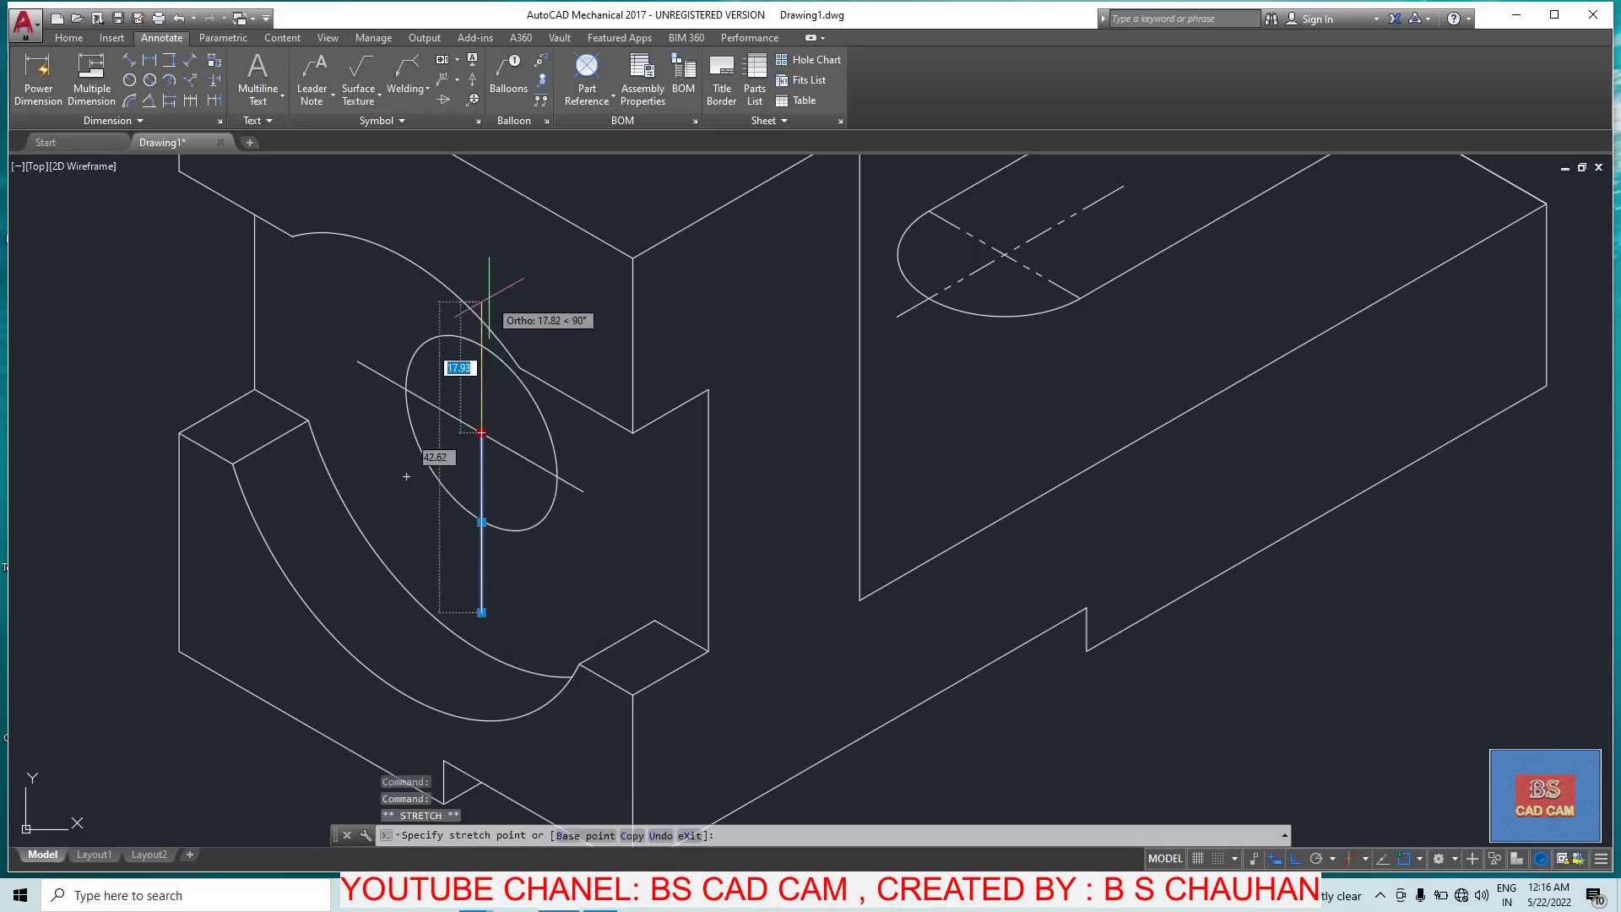
left_click(481, 301)
key("Escape")
key("Escape")
Step: Give both hole centre lines the ACISOTGB linetype and Yellow colour
left_click(488, 426)
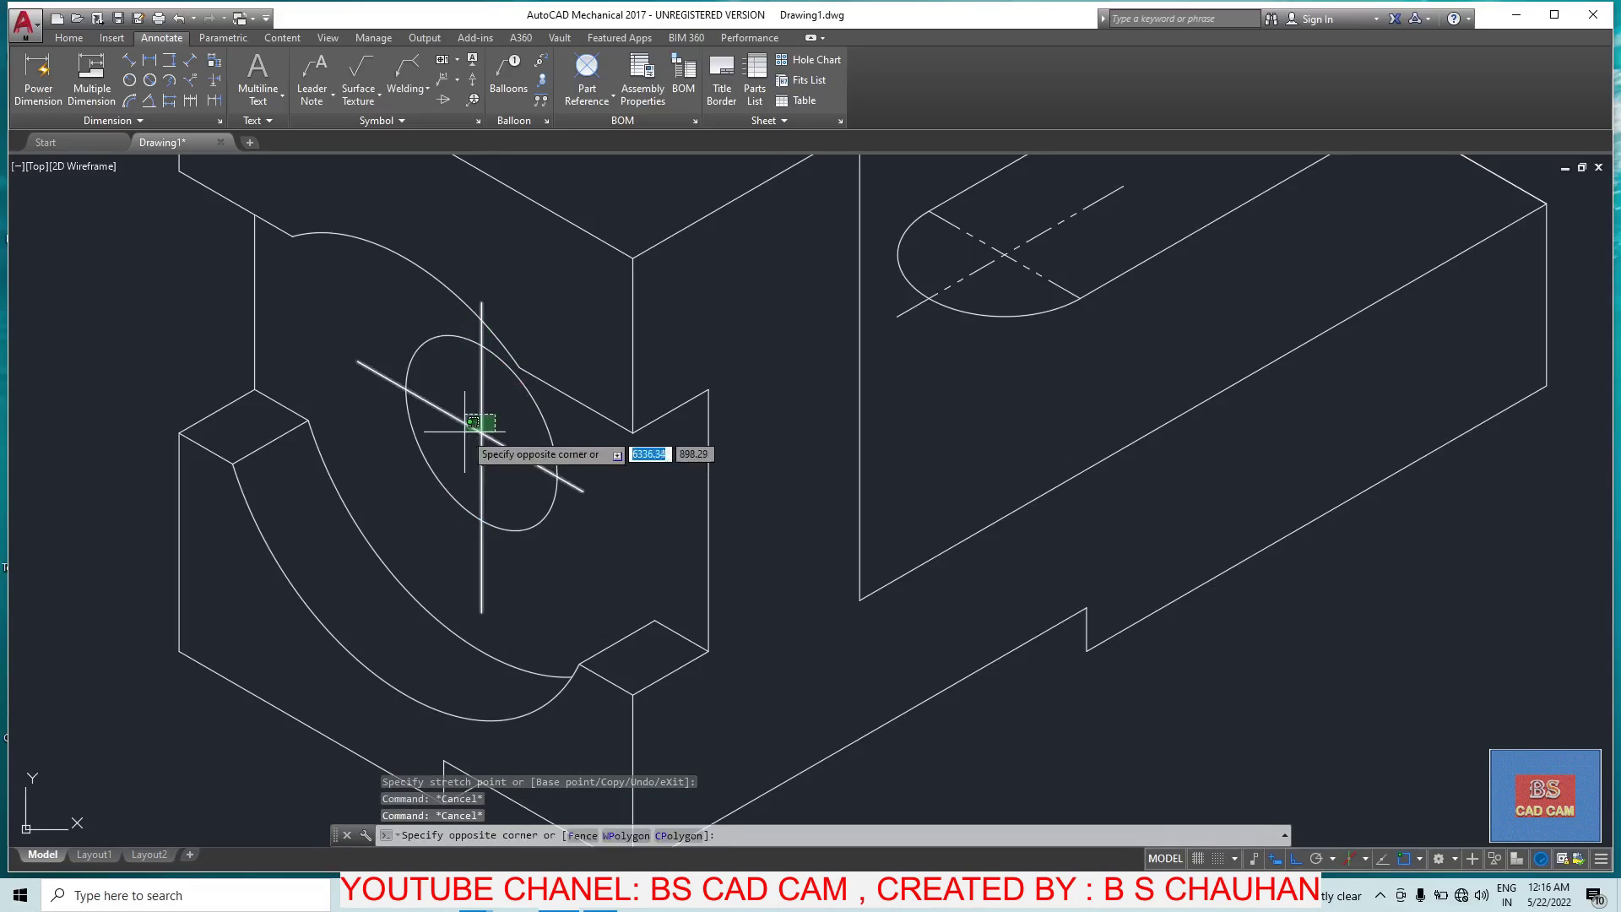
right_click(457, 437)
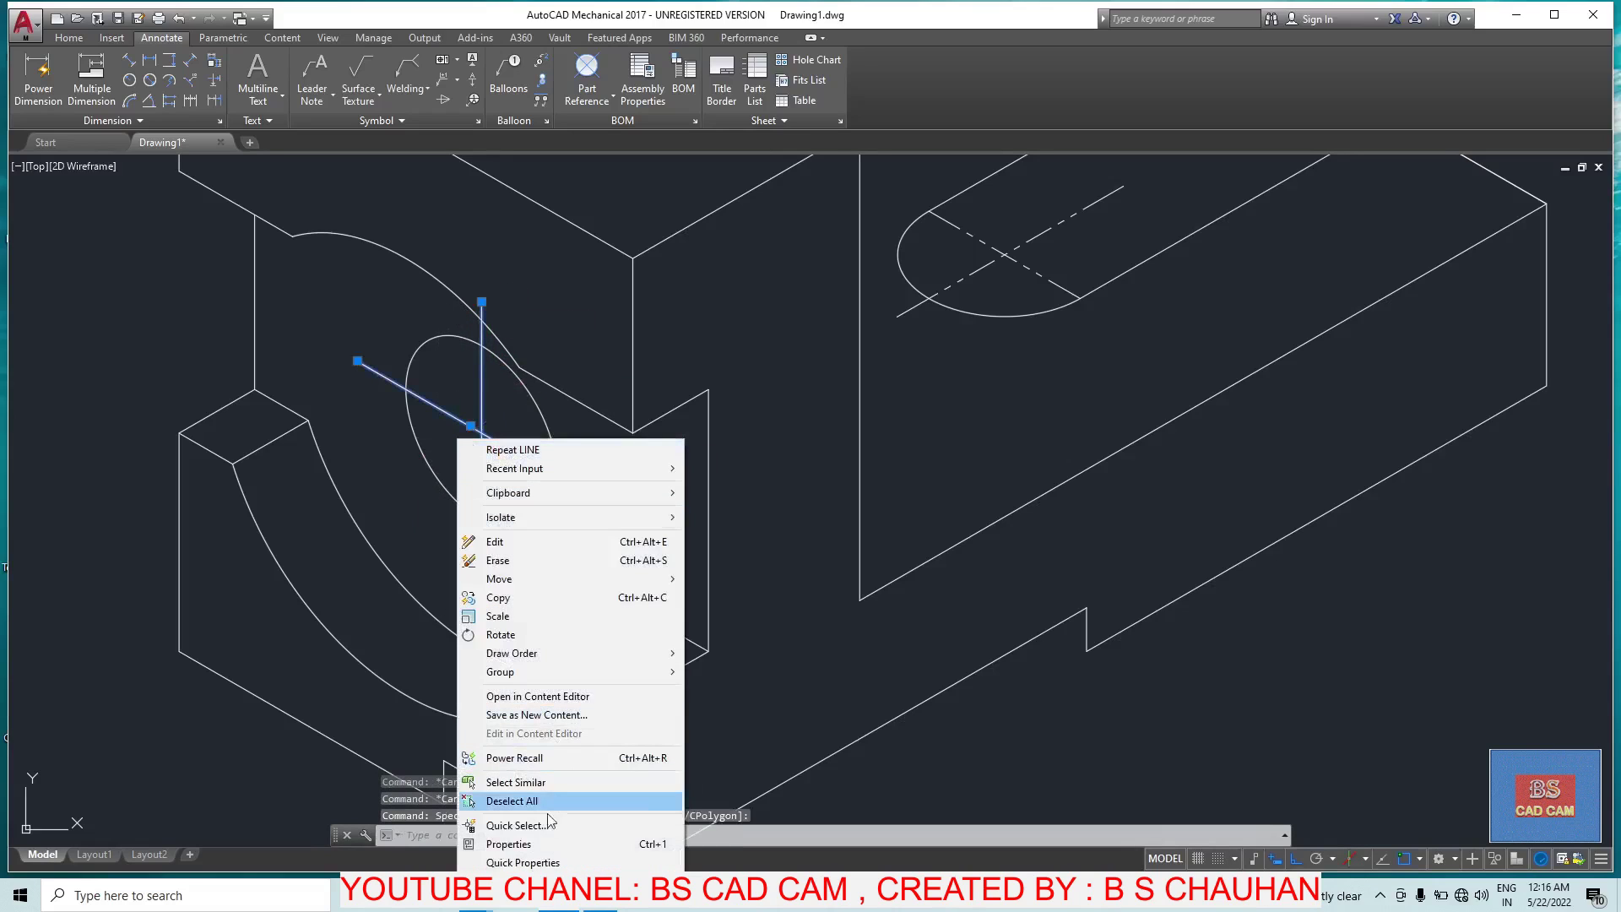
left_click(540, 862)
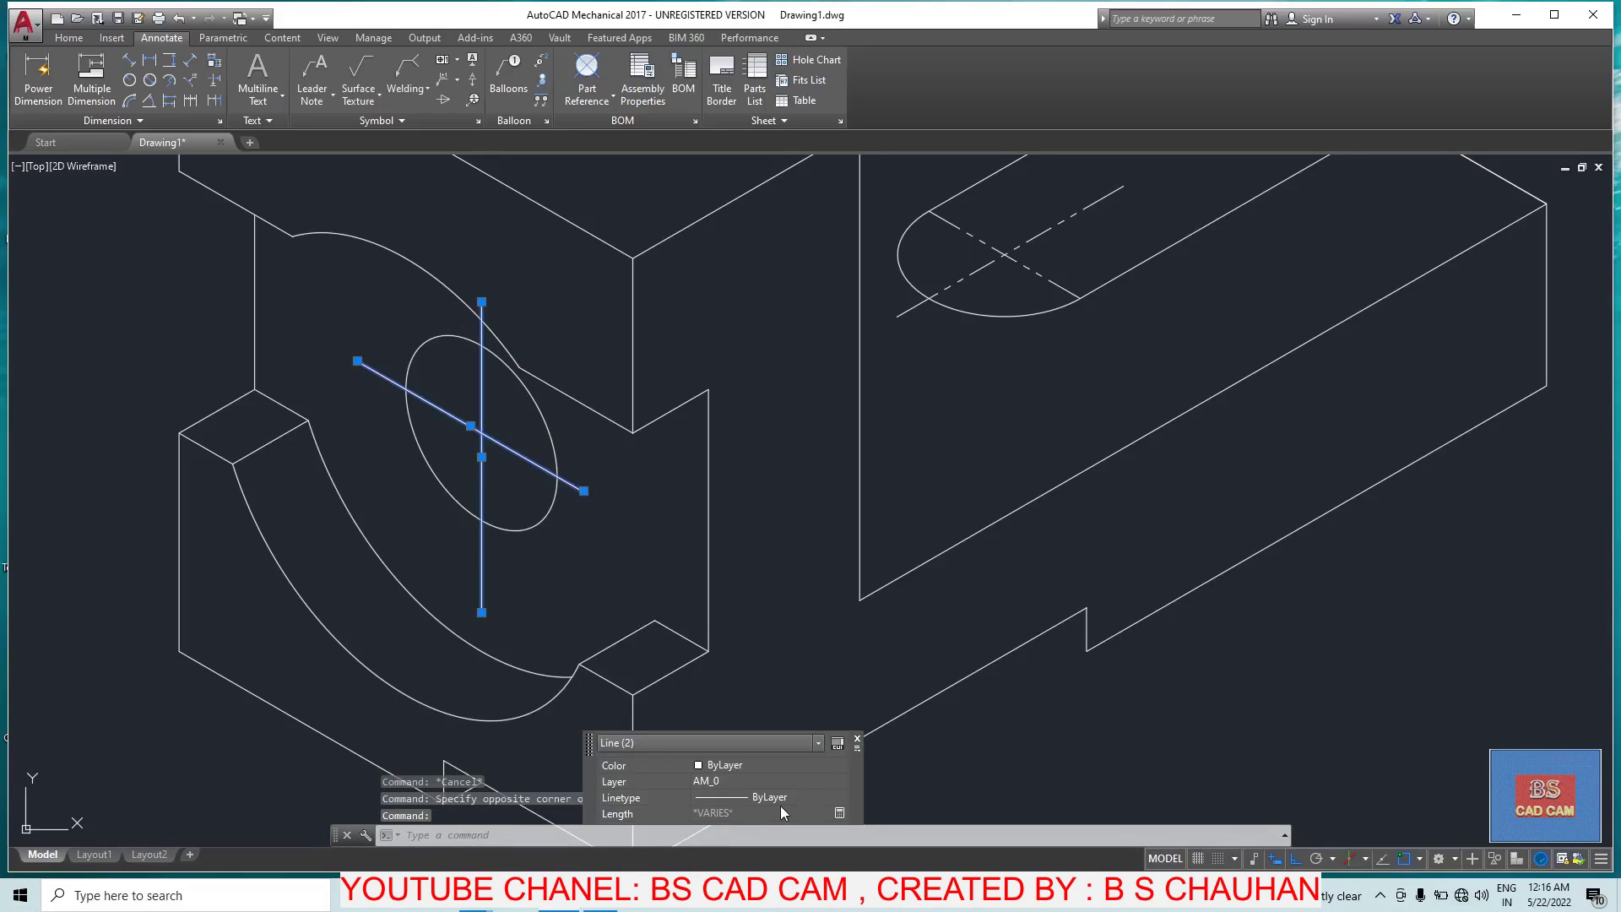
left_click(808, 745)
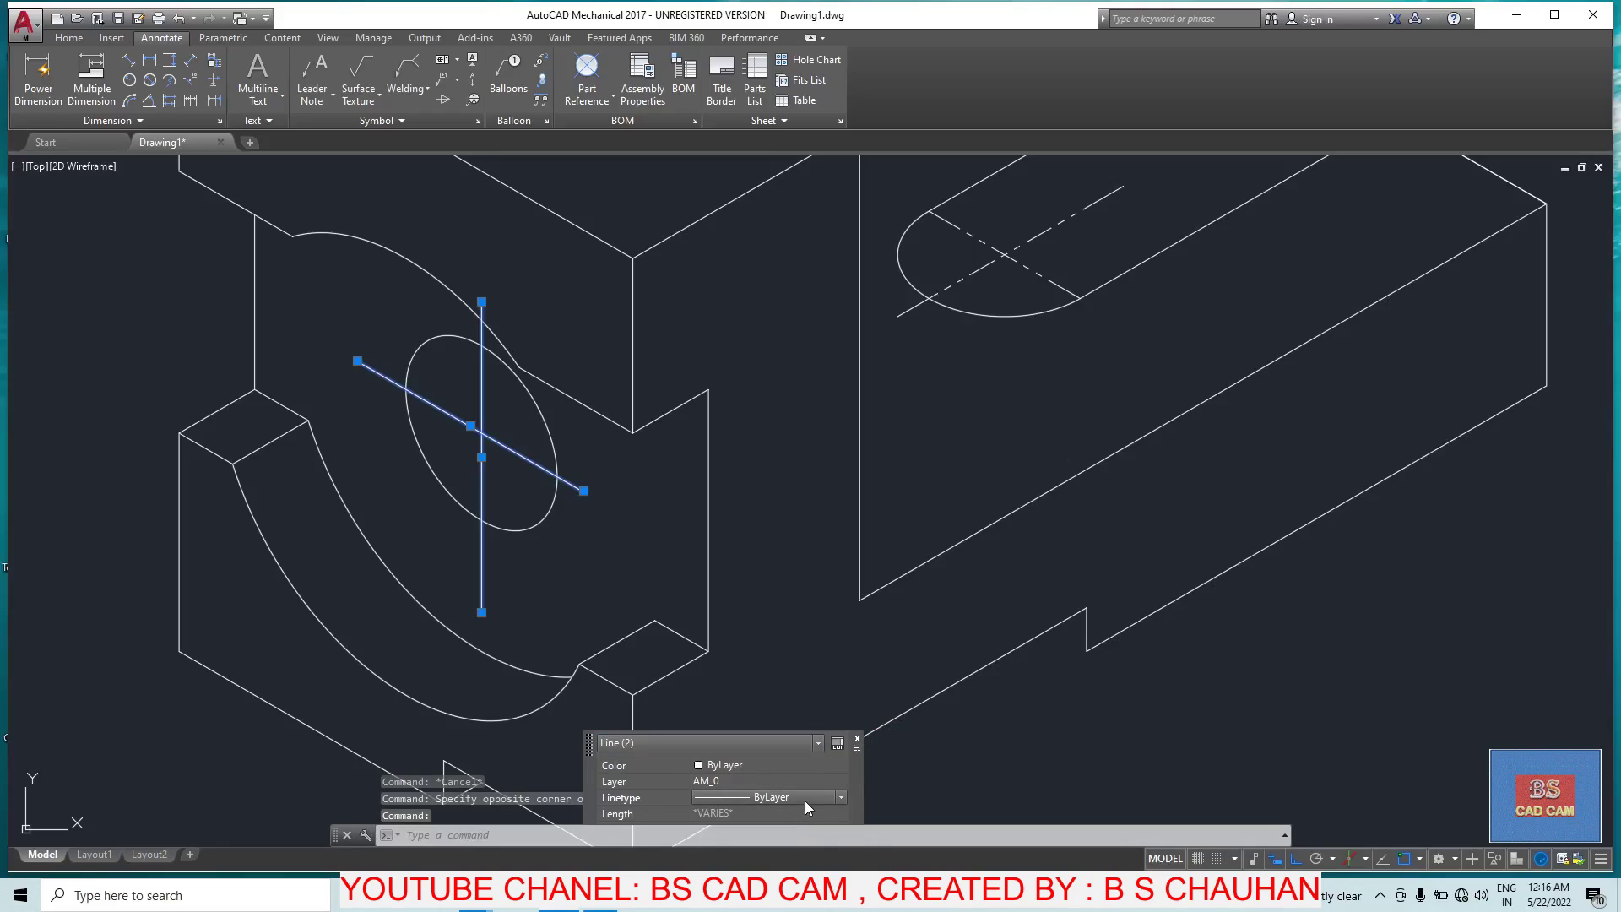
left_click(834, 796)
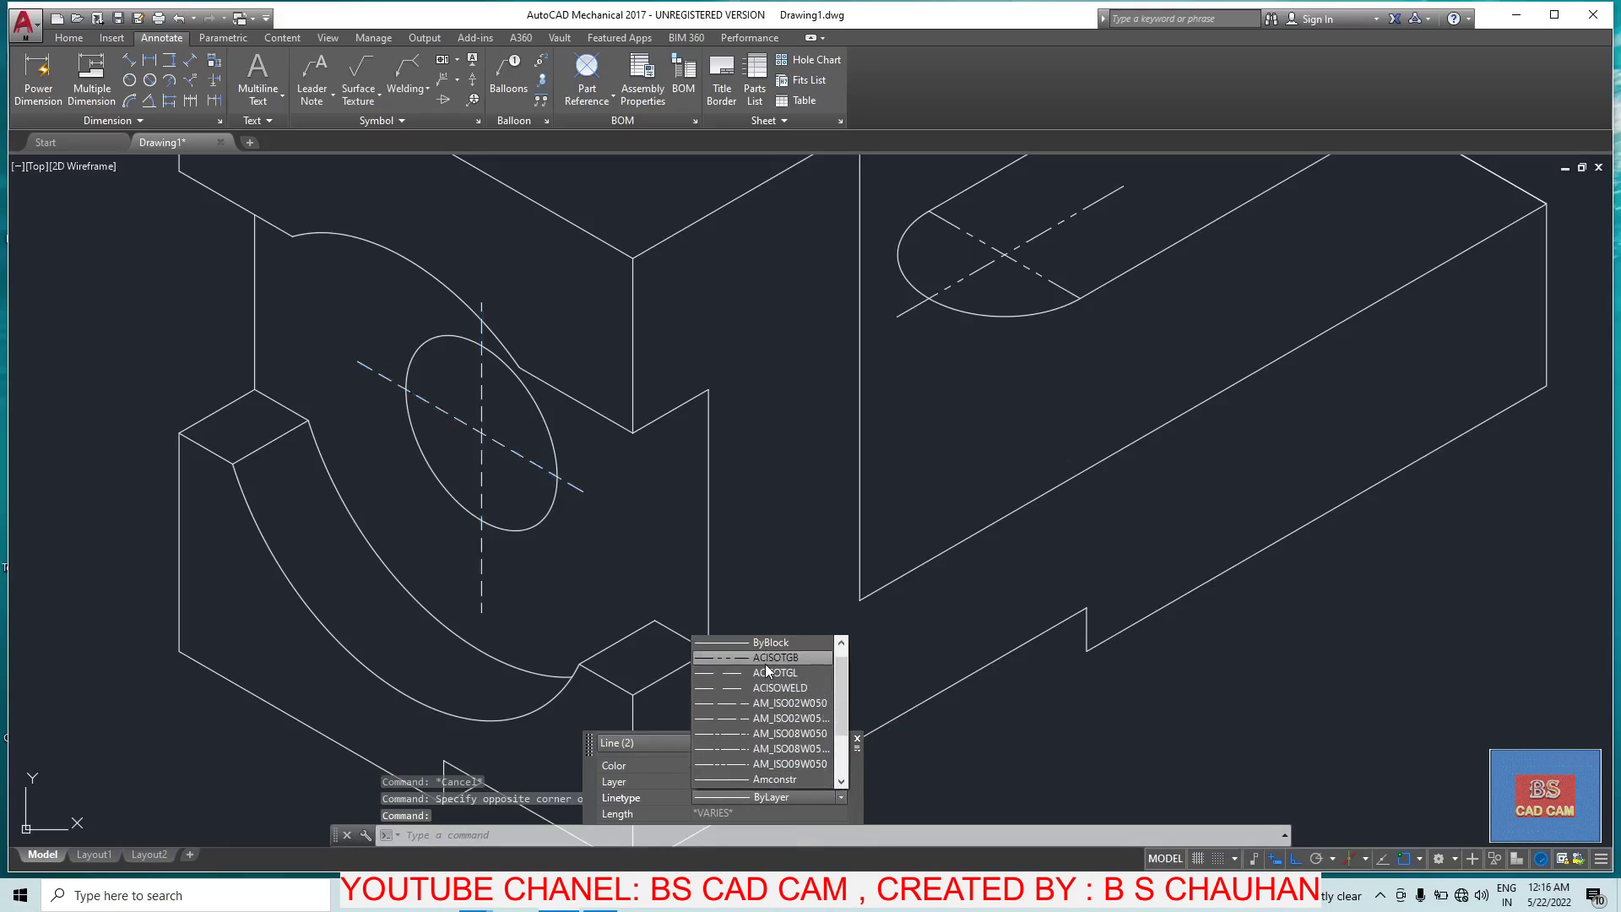
left_click(767, 664)
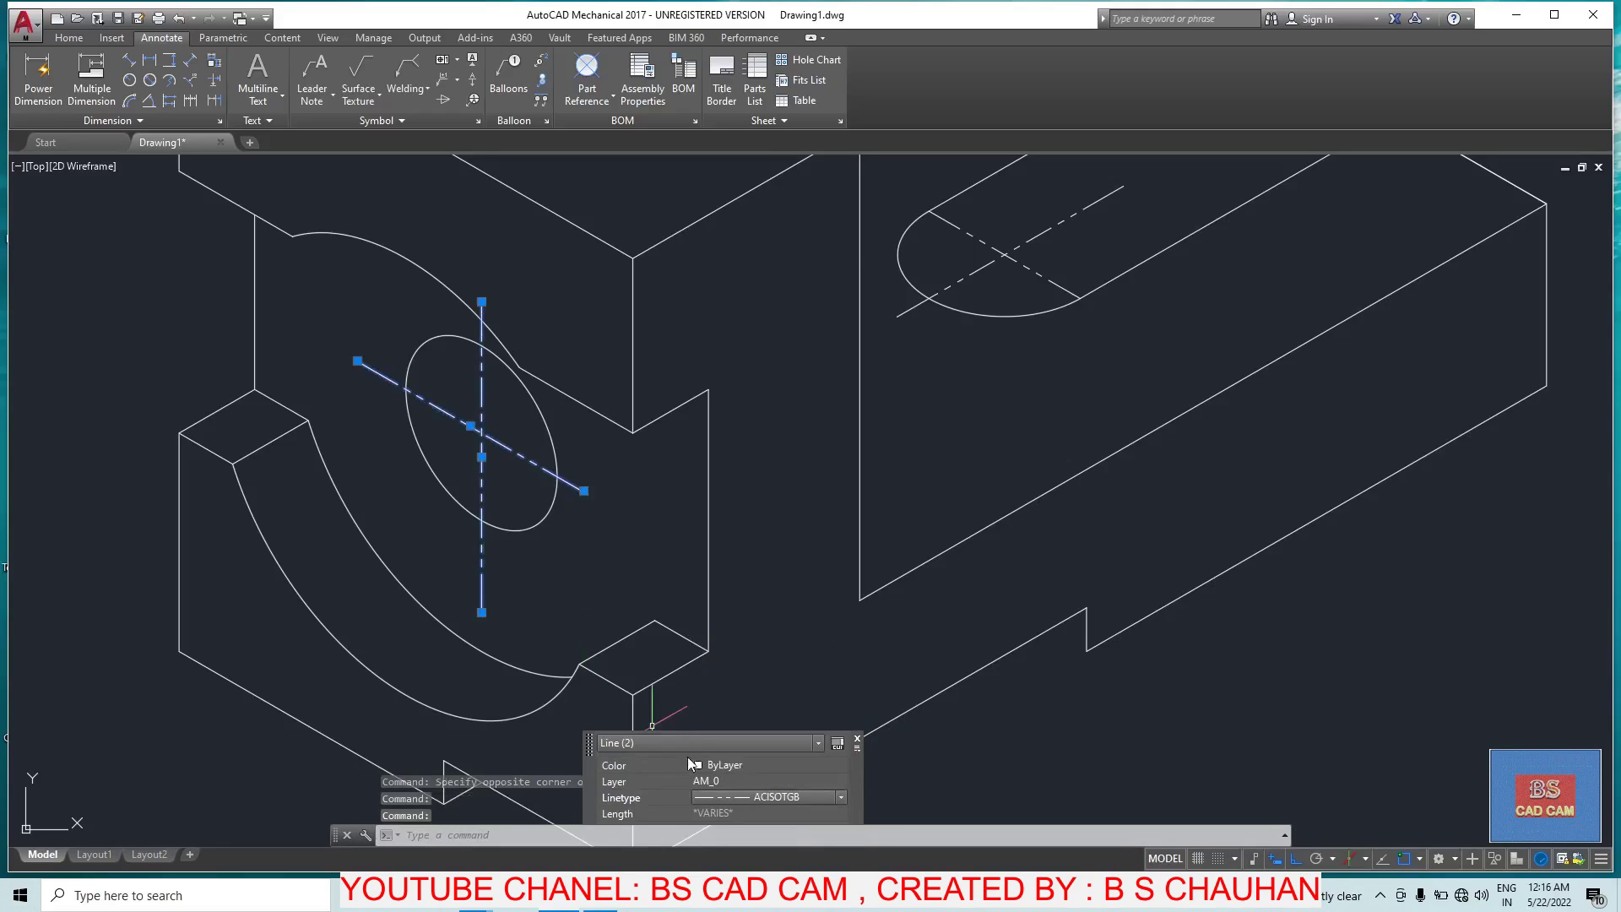
left_click(709, 769)
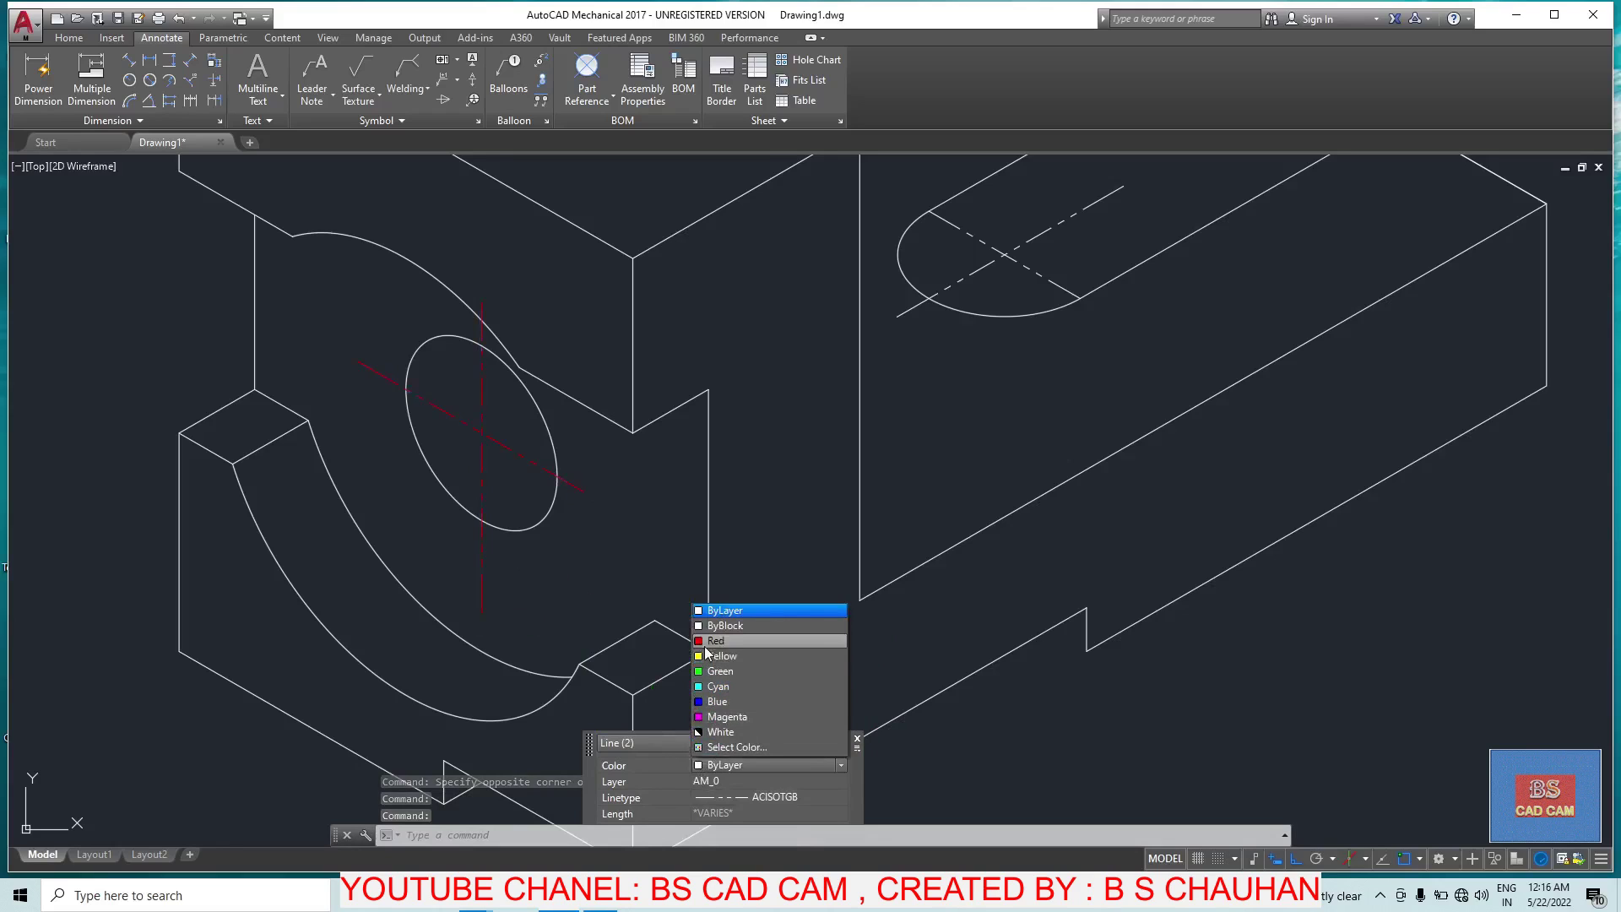
left_click(713, 655)
key("Escape")
Step: Colour the slot's centre lines yellow via Quick Properties
left_click(1055, 230)
left_click(977, 266)
right_click(984, 267)
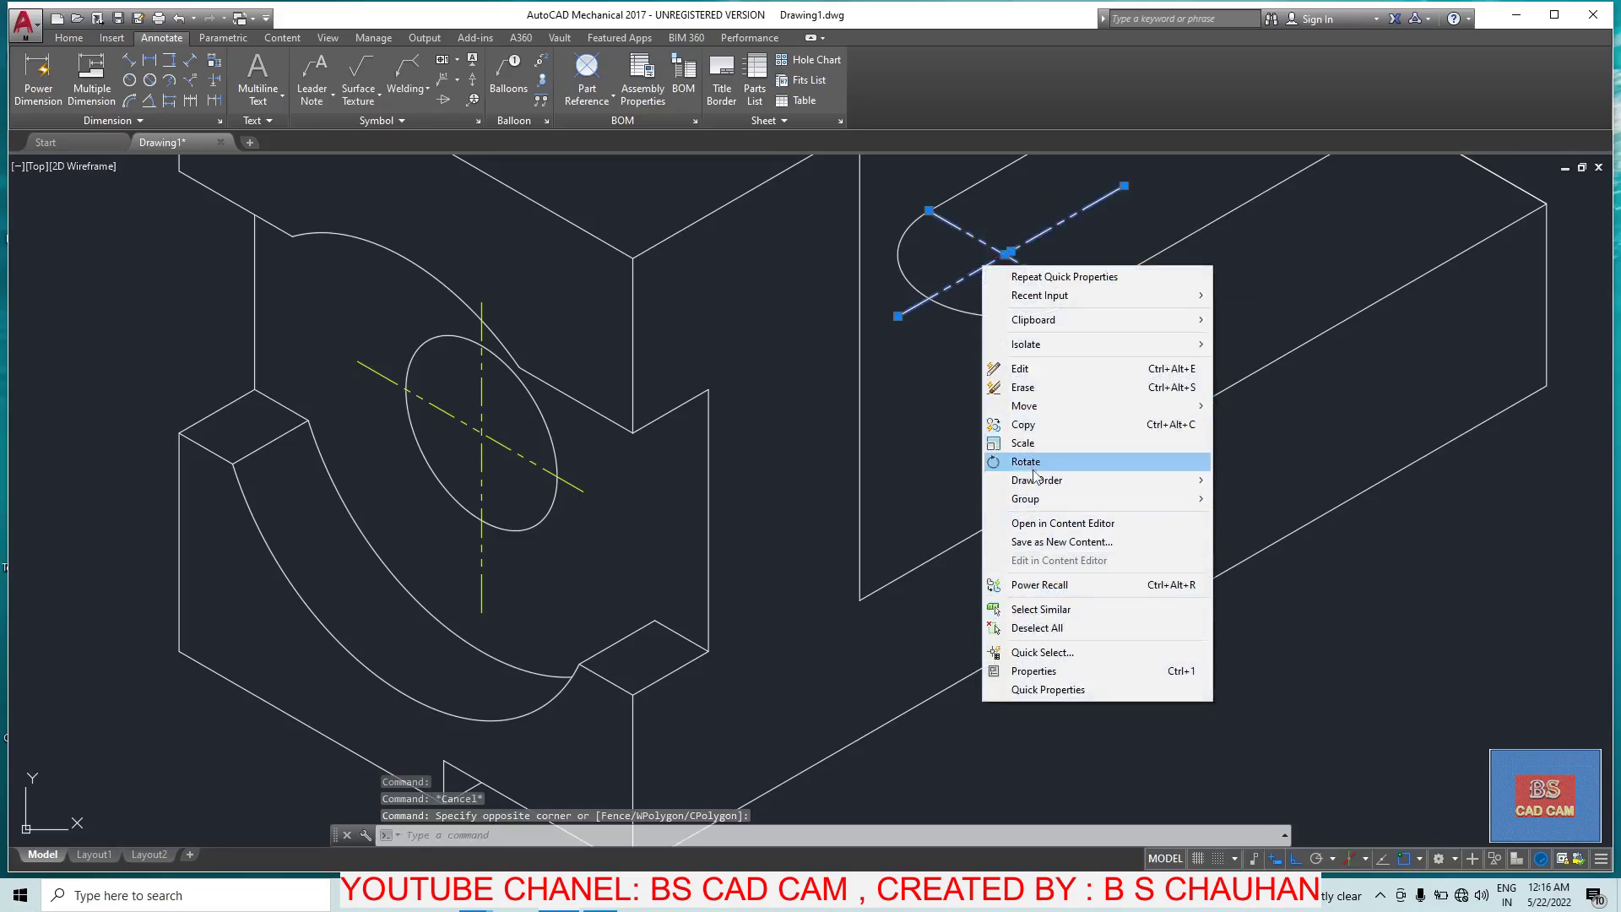
left_click(1056, 690)
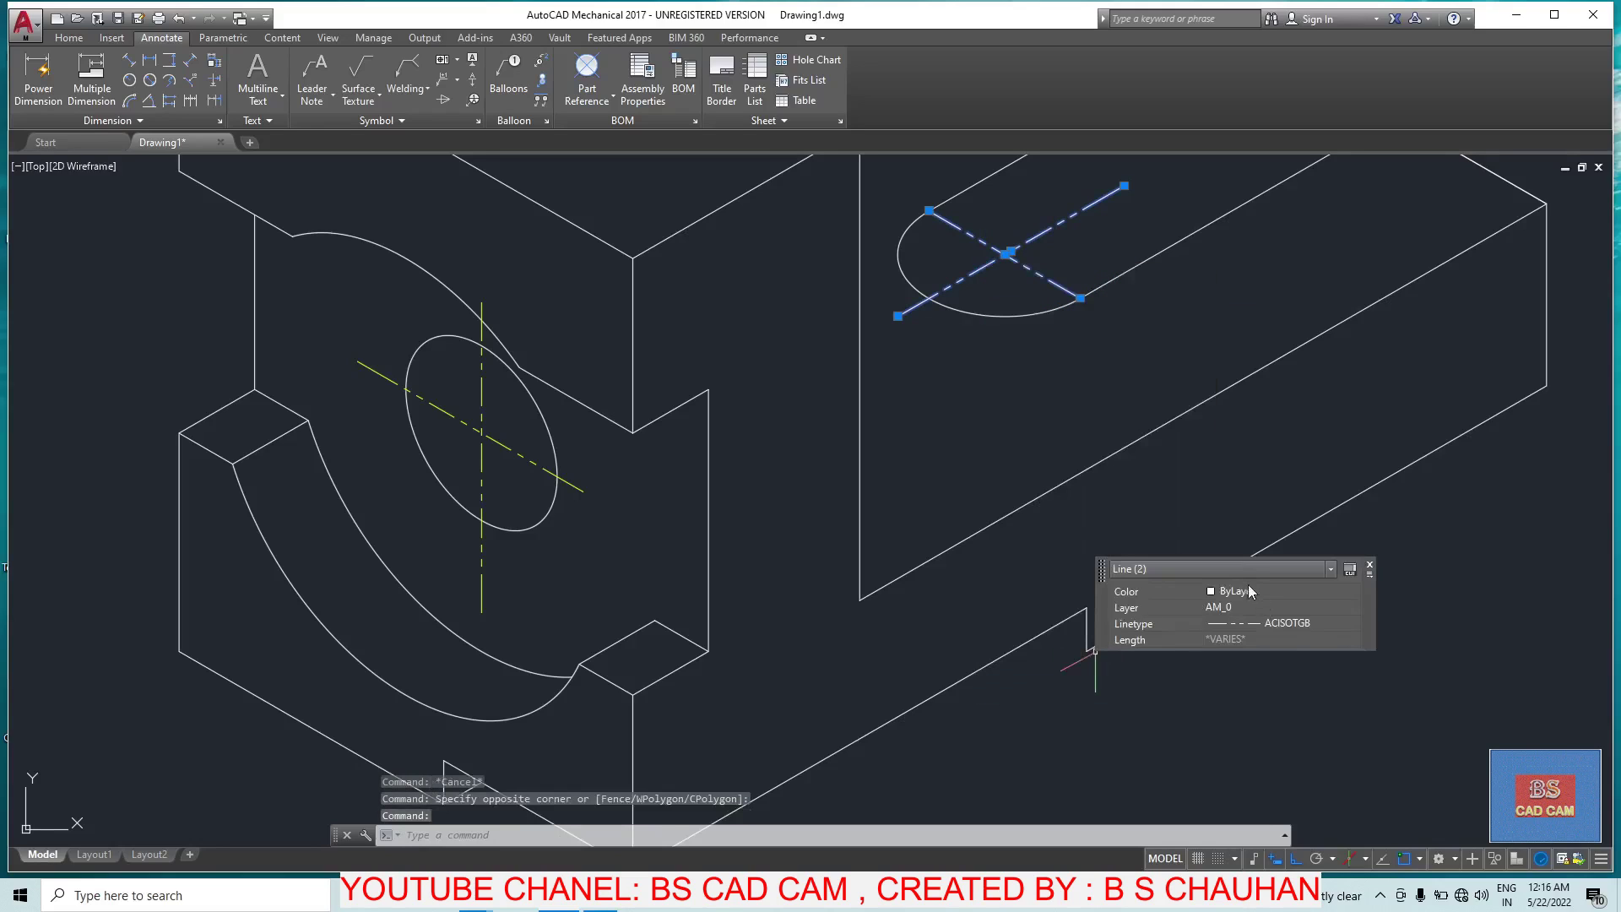
left_click(1226, 596)
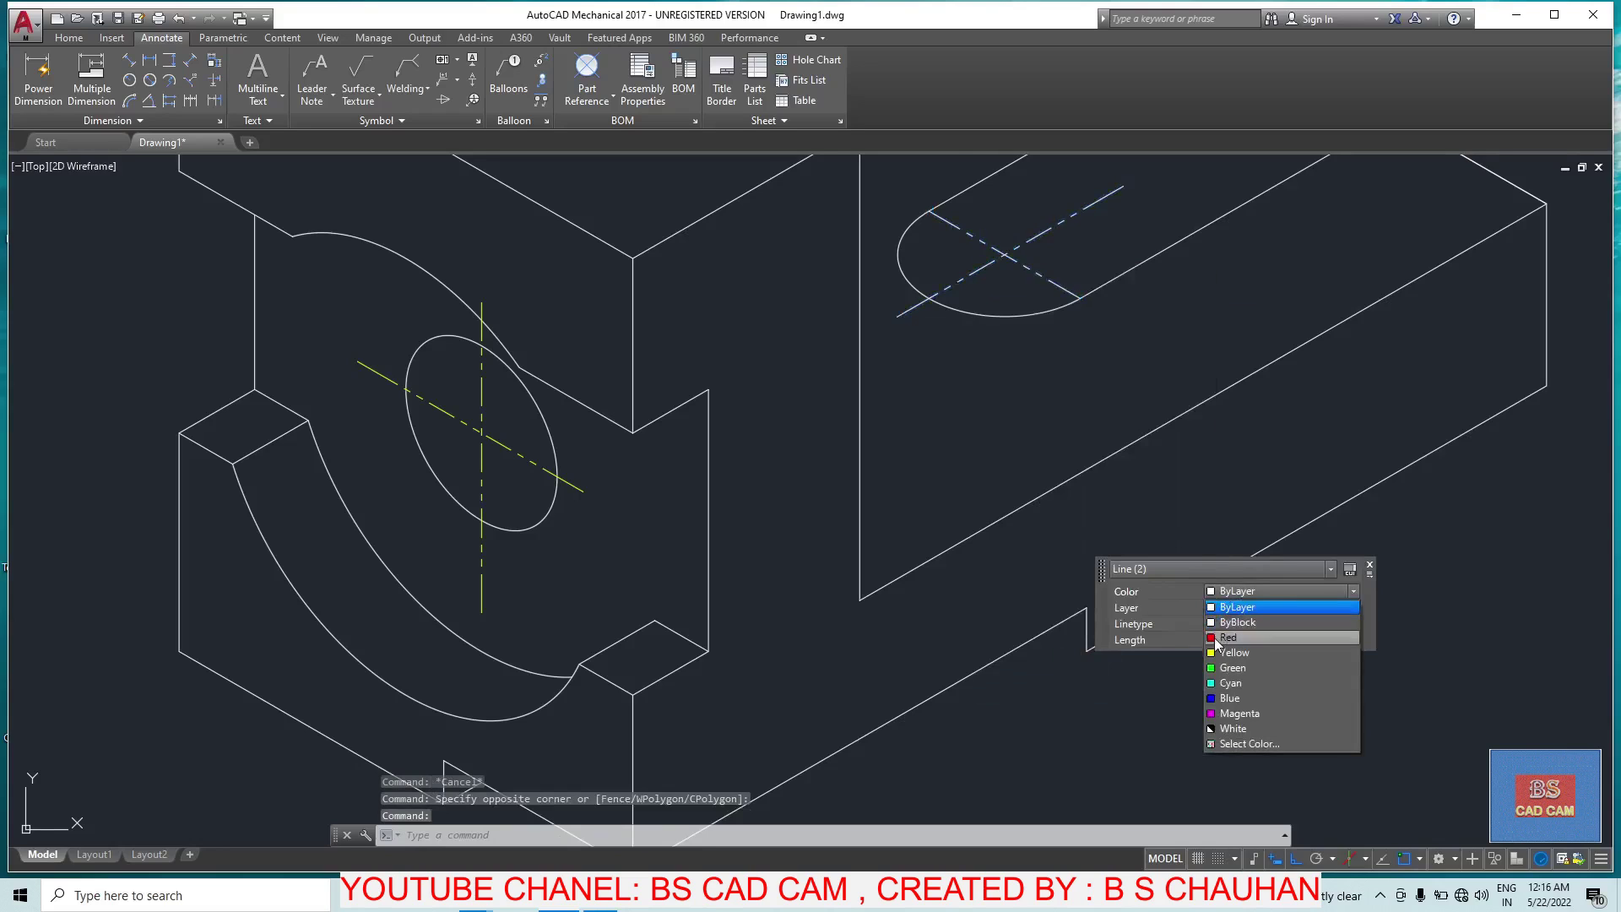
left_click(1237, 659)
scroll(1016, 444, "down", 5)
Step: Draw a 25-unit vertical line from the part's back right corner
key("Escape")
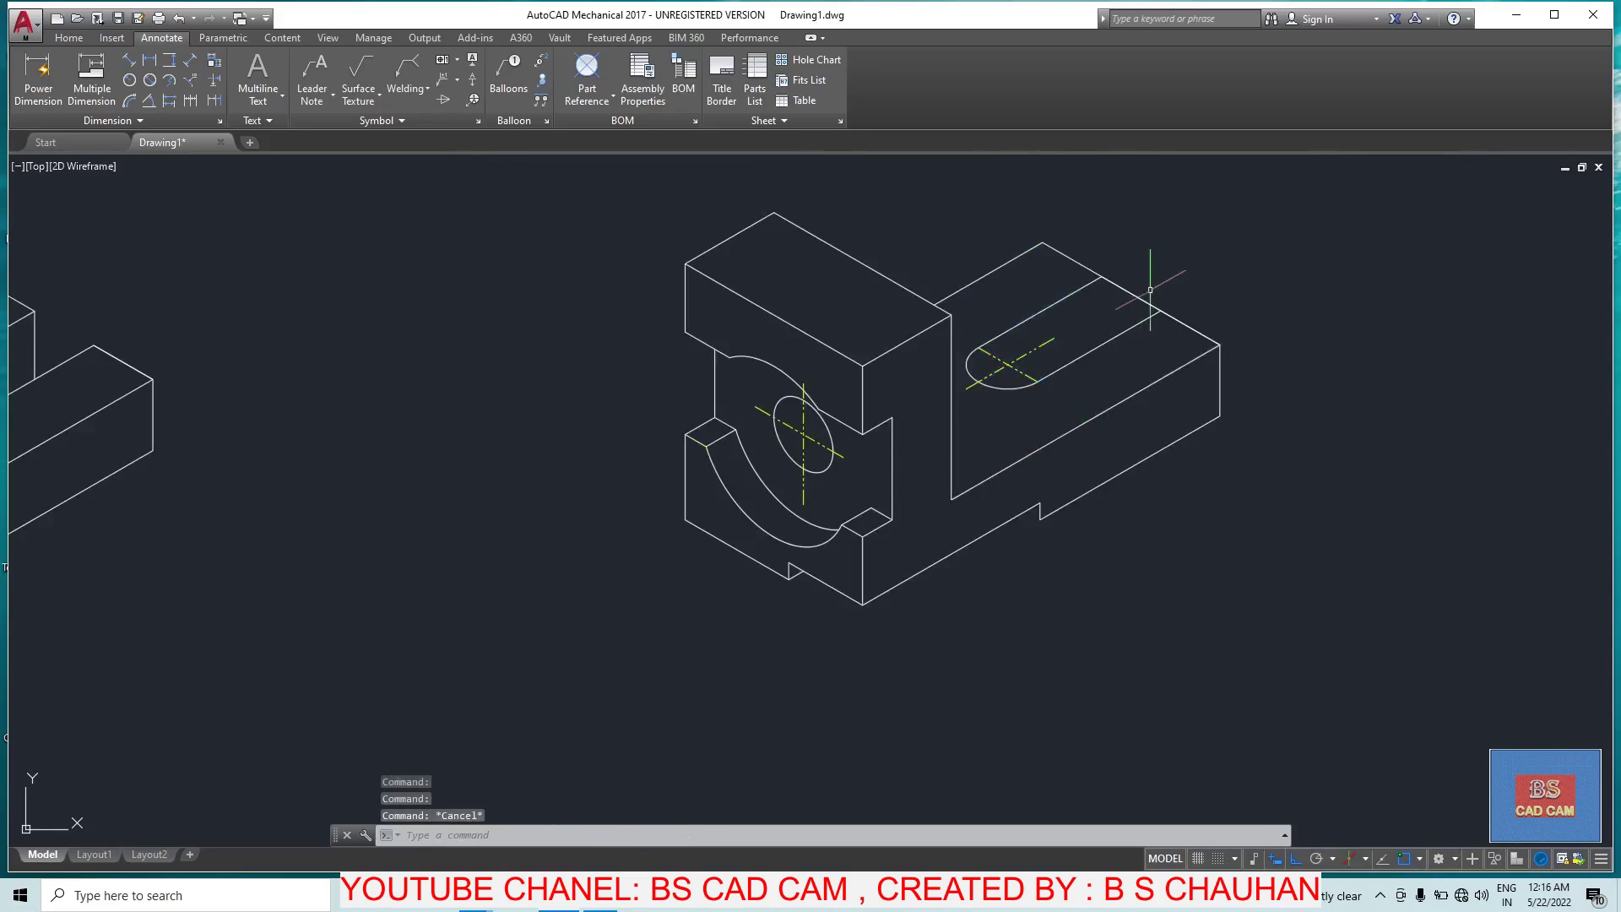
scroll(1131, 292, "up", 2)
key("l")
key("Return")
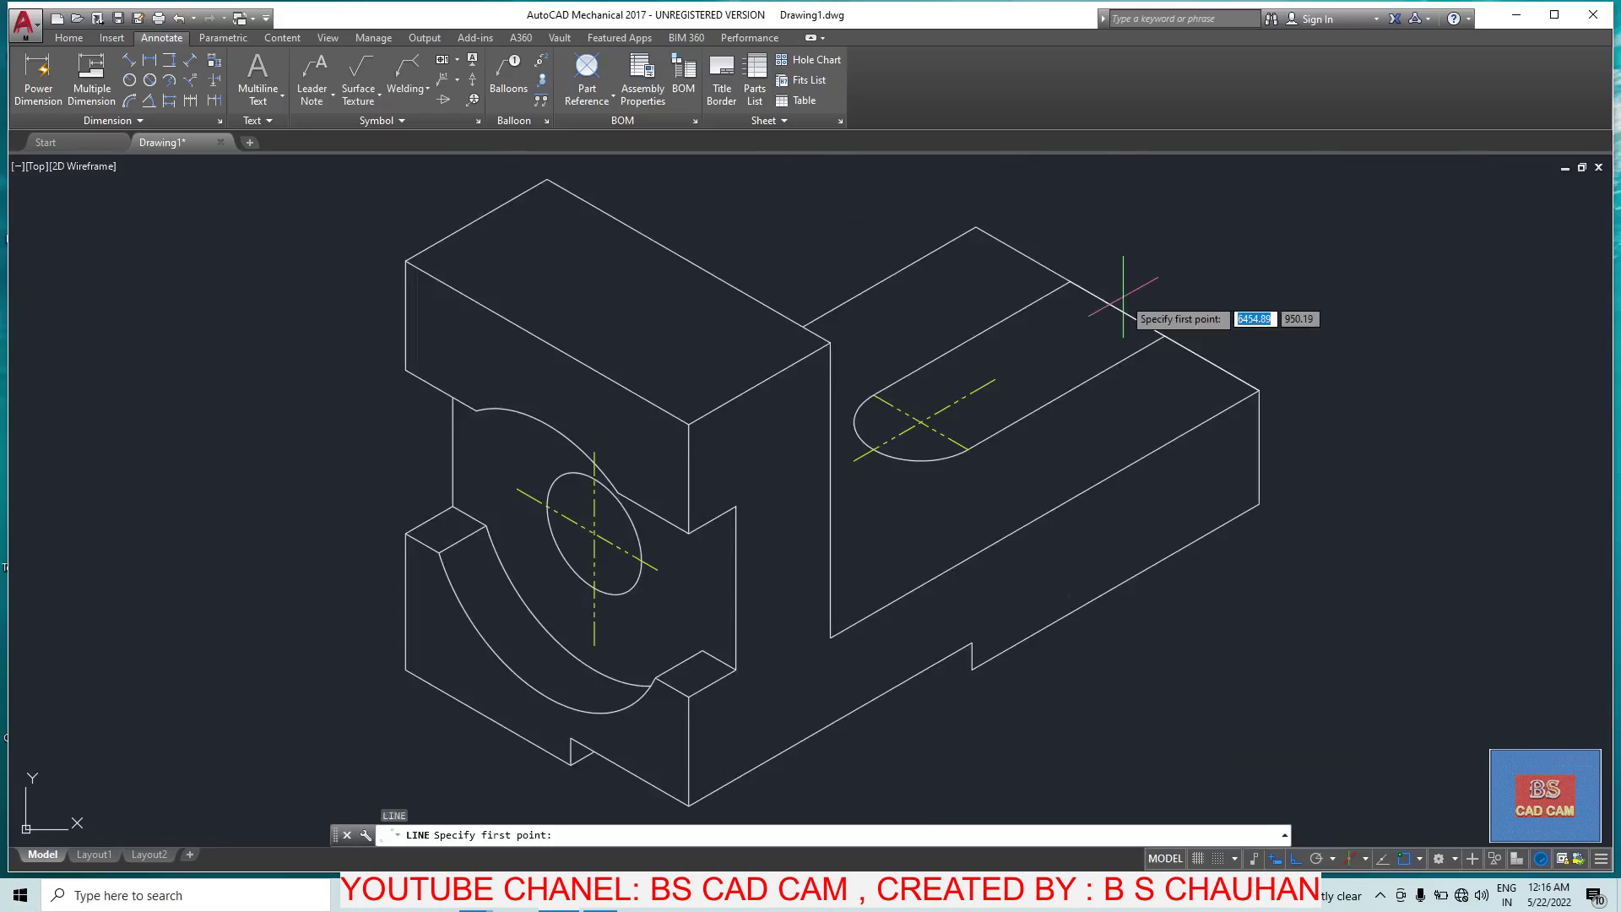
left_click(1072, 283)
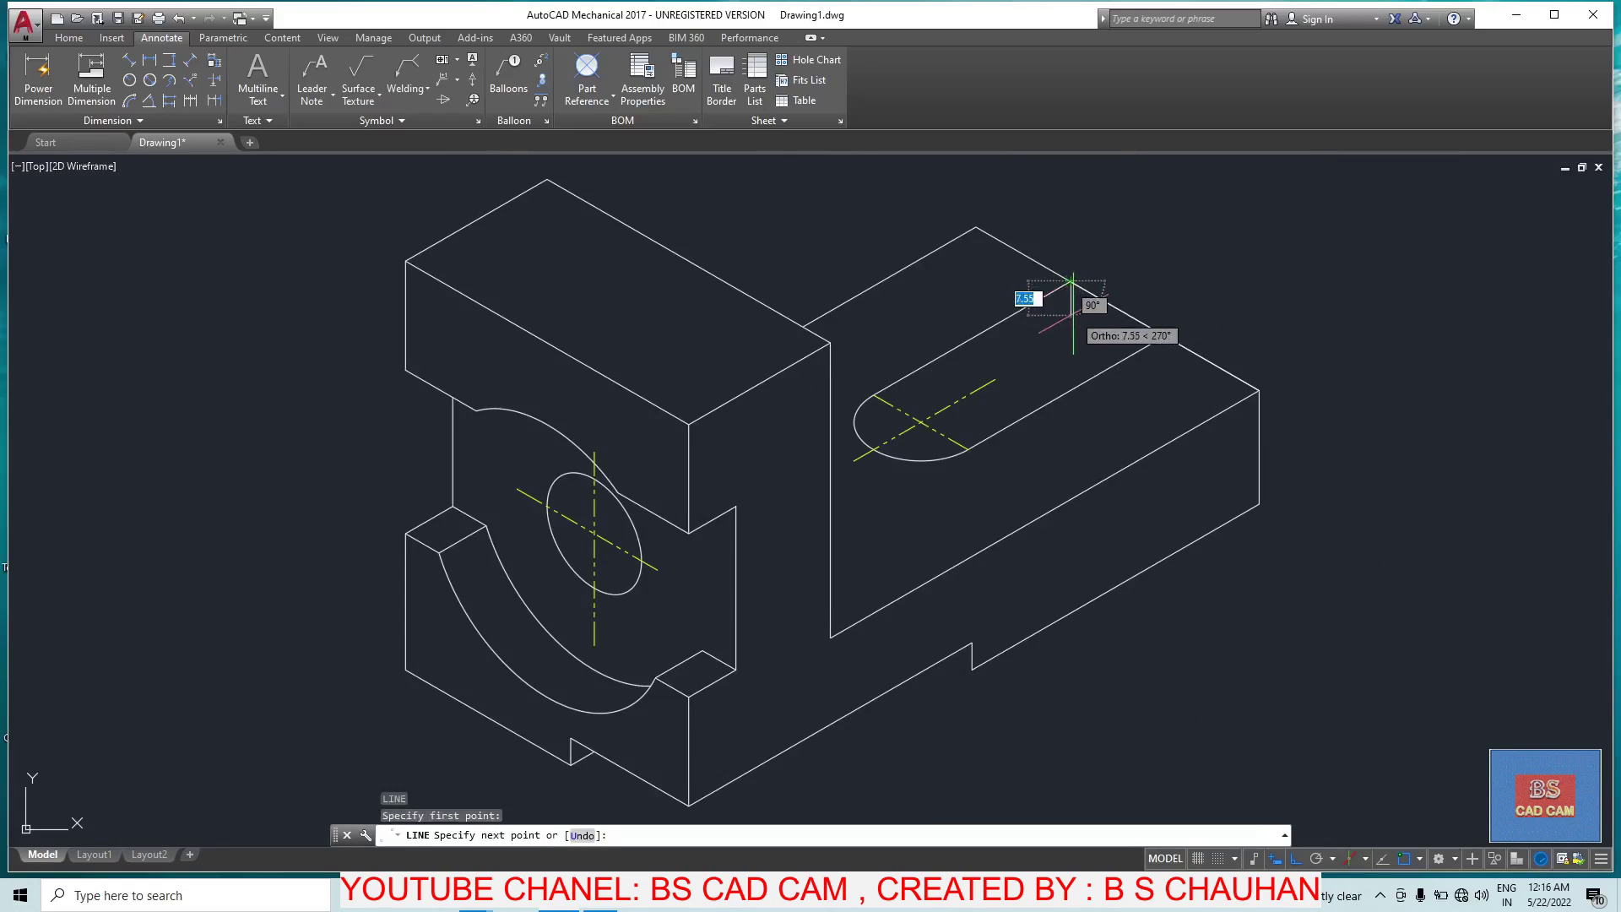
type("5")
key("Return")
key("Escape")
key("Escape")
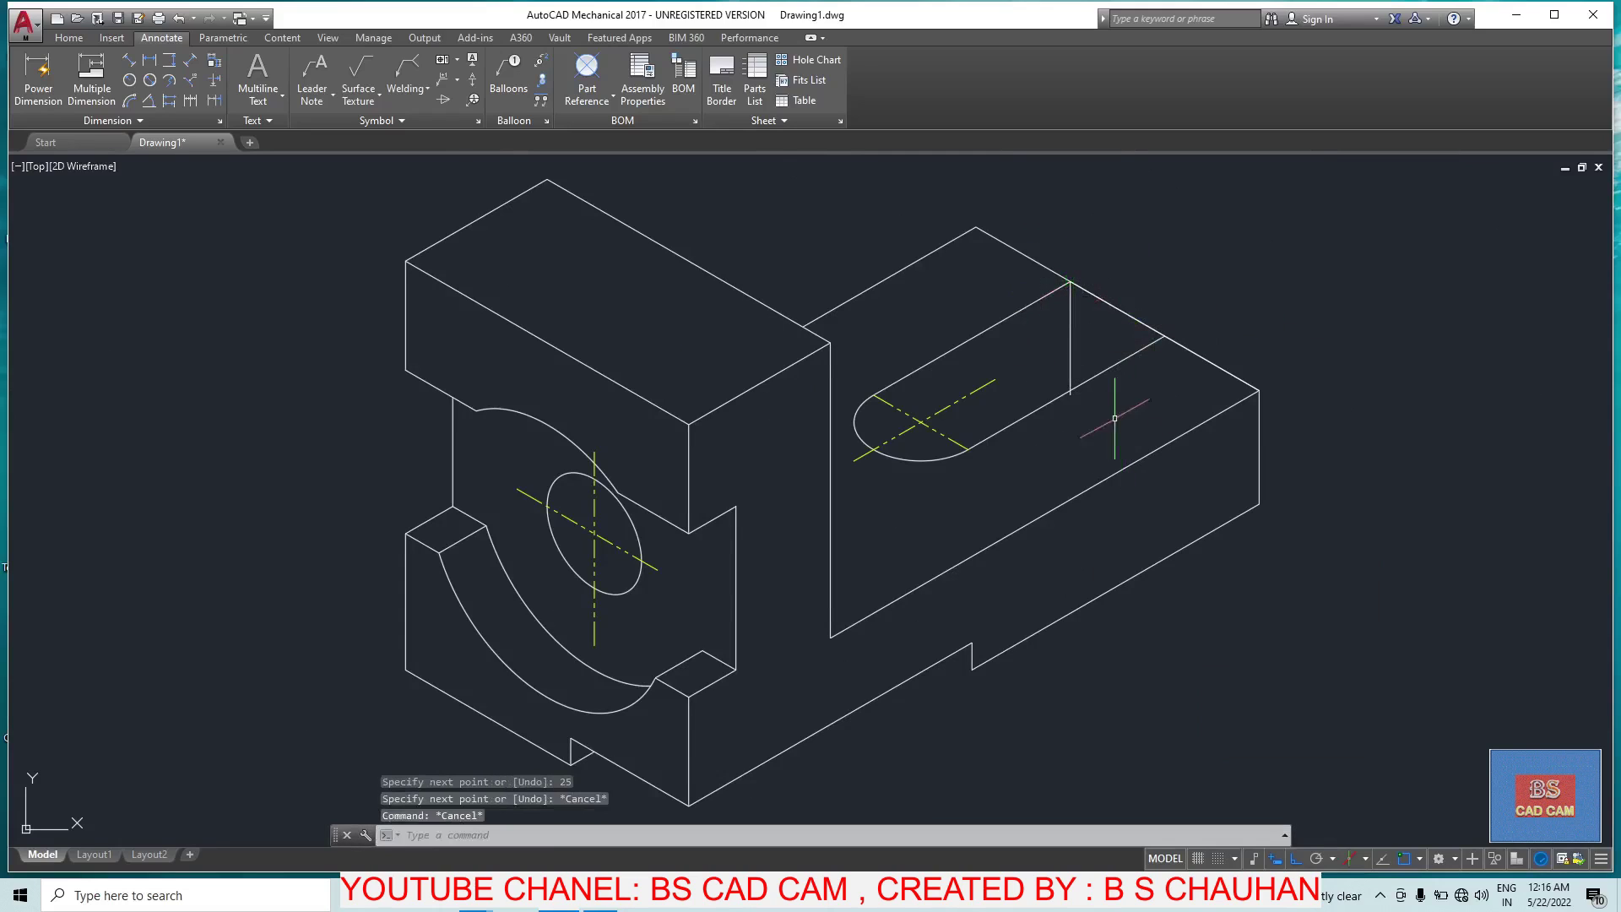
type("TR")
Step: Erase the redundant upper-right edge lines of the back wall
key("Return")
key("Return")
scroll(1107, 404, "up", 5)
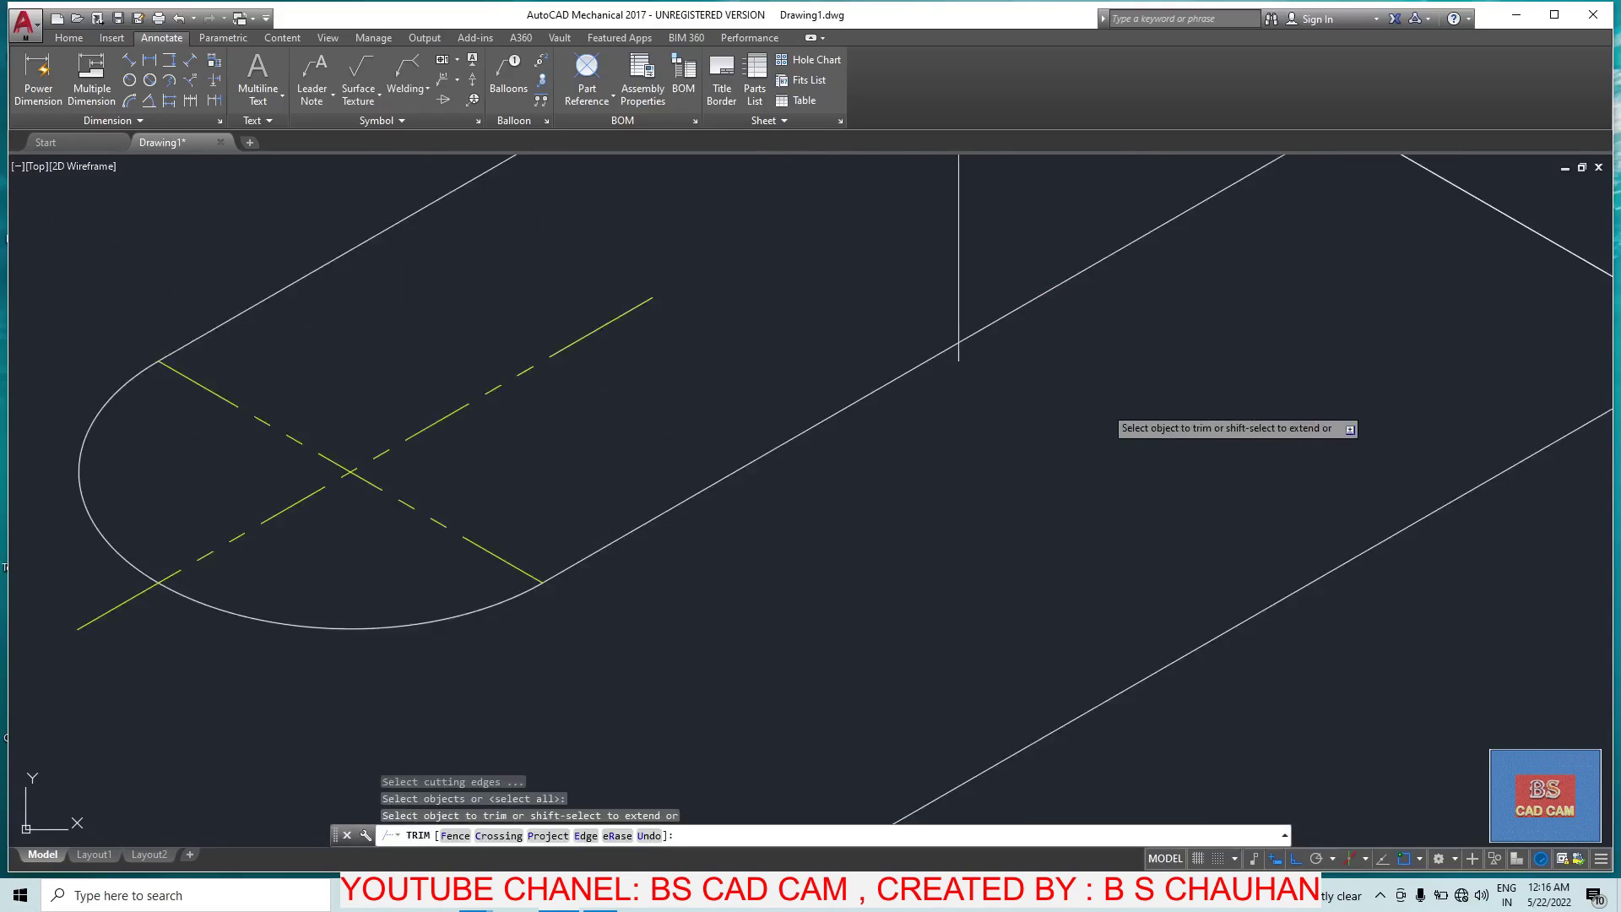
left_click(1000, 365)
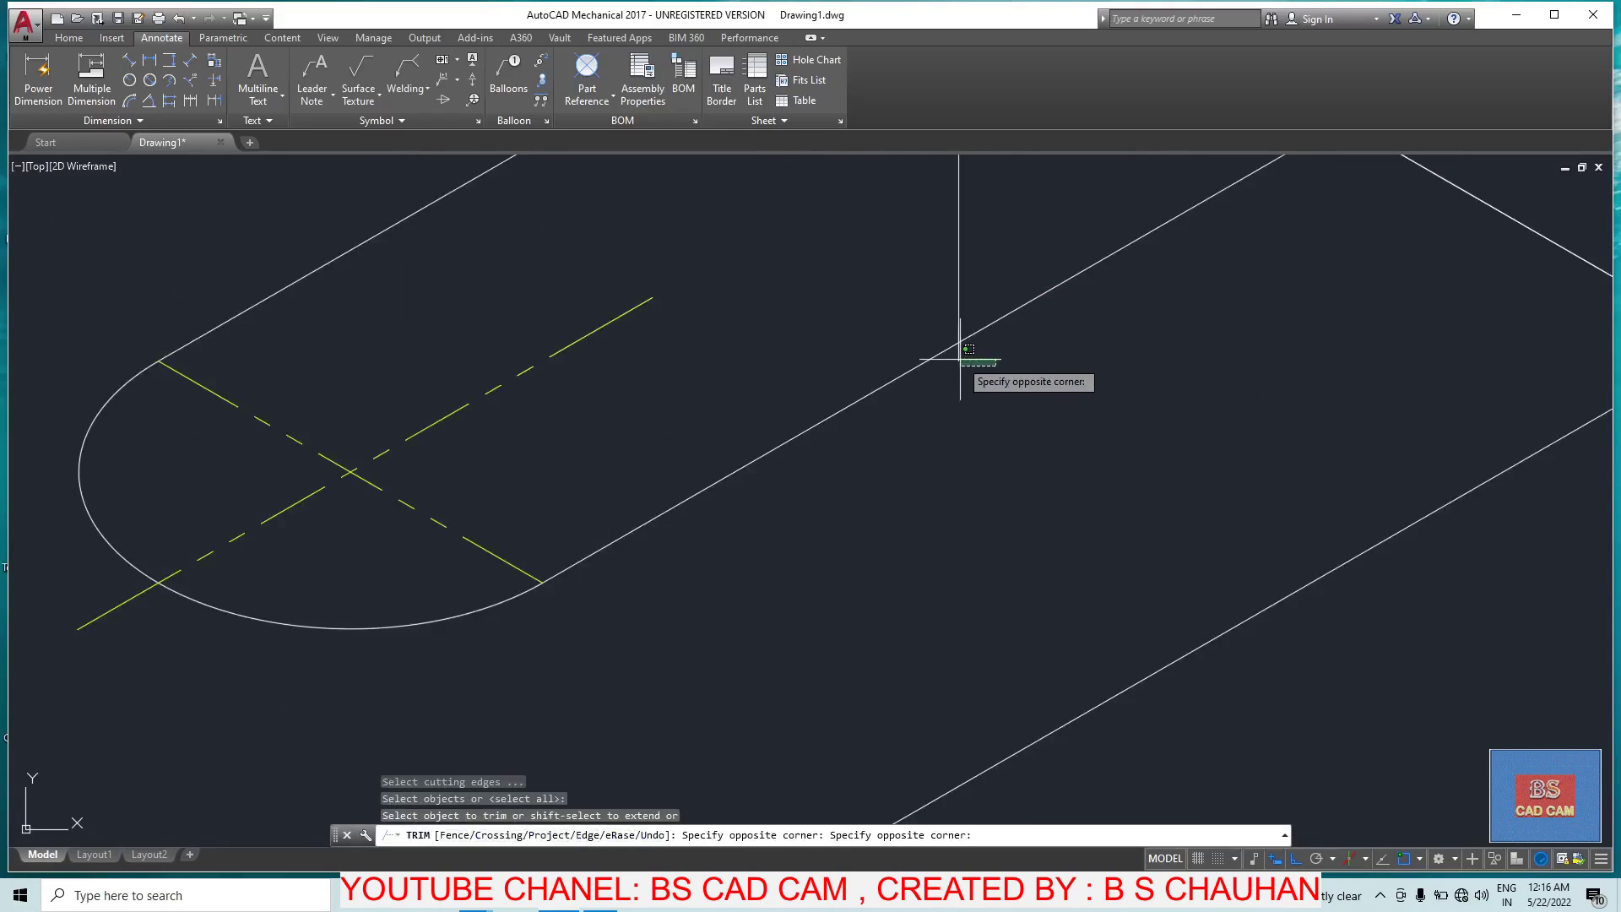
key("Escape")
scroll(959, 359, "down", 2)
left_click(1136, 253)
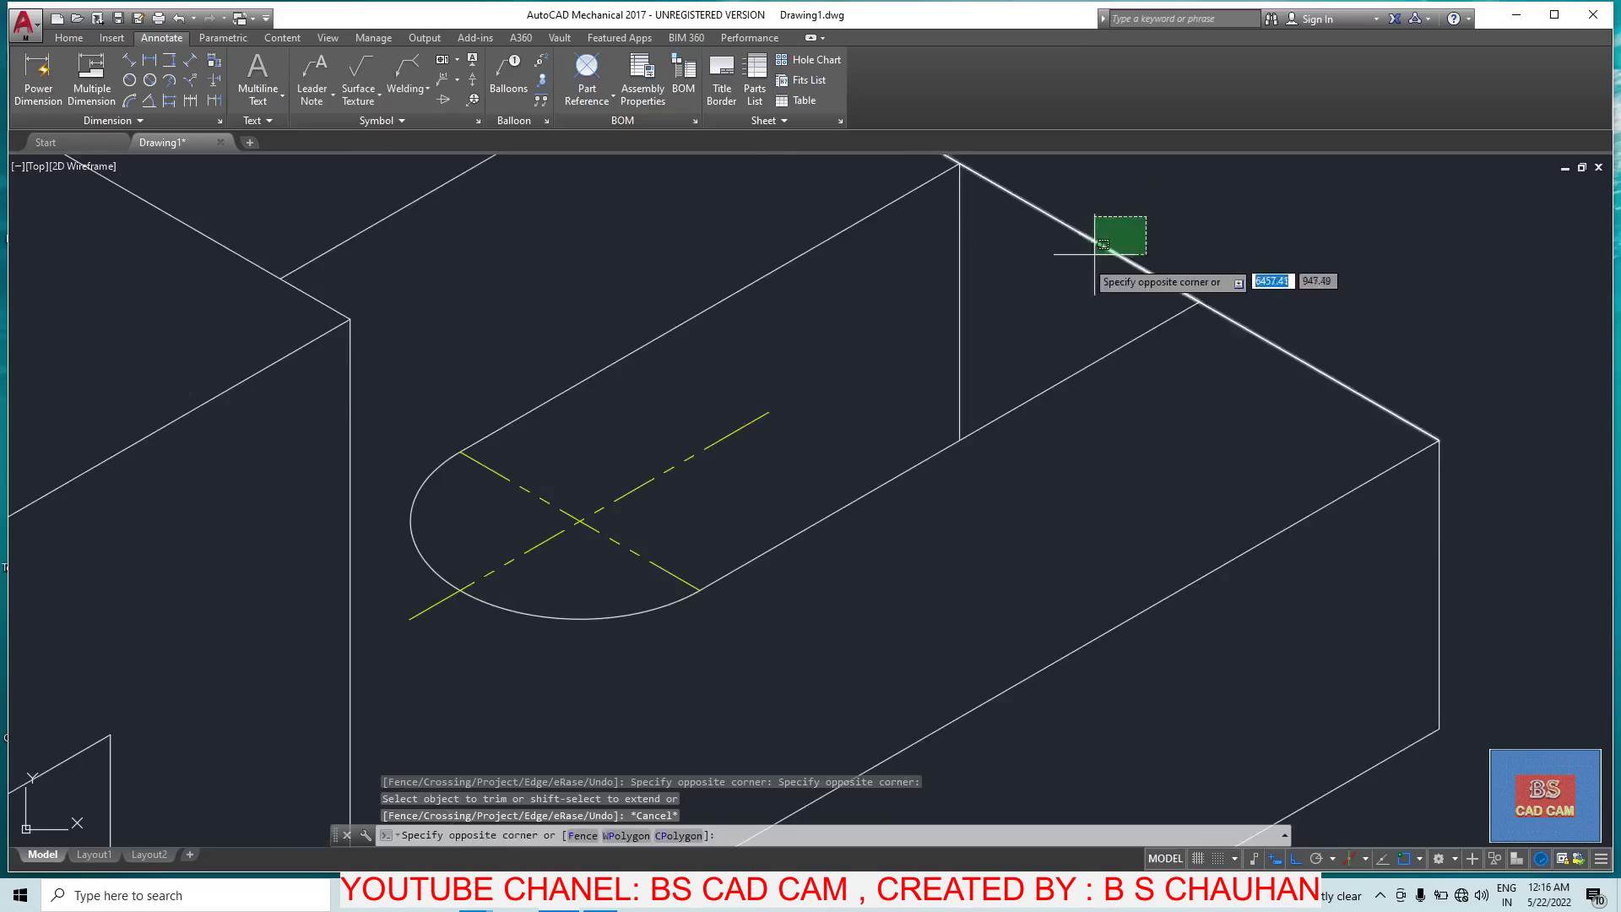
left_click(1083, 260)
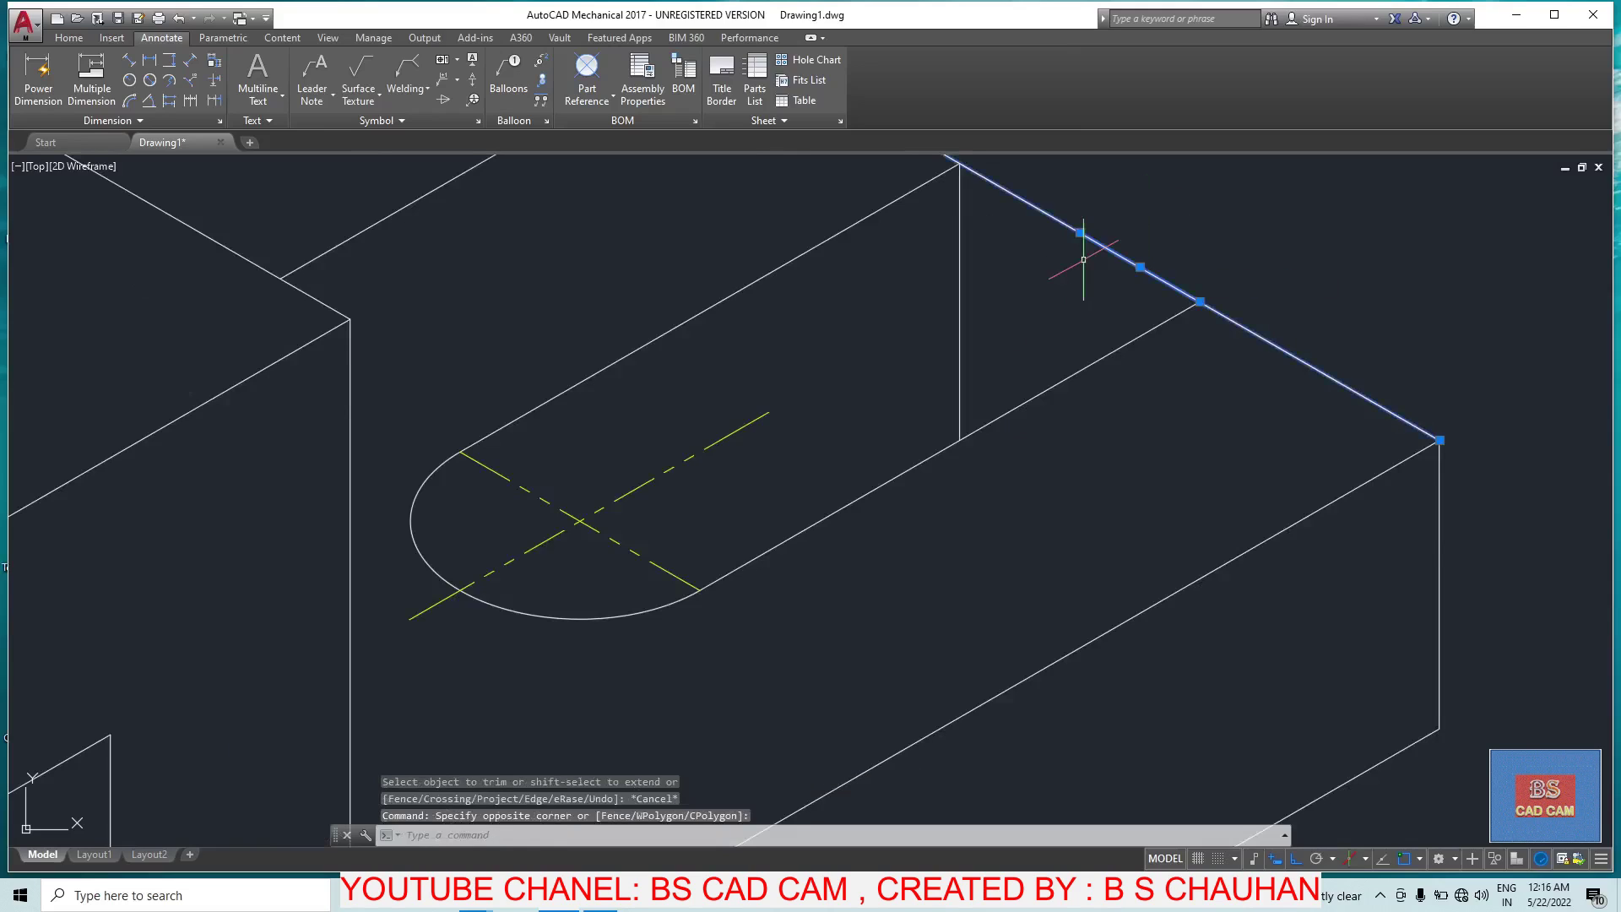
key("BackSpace")
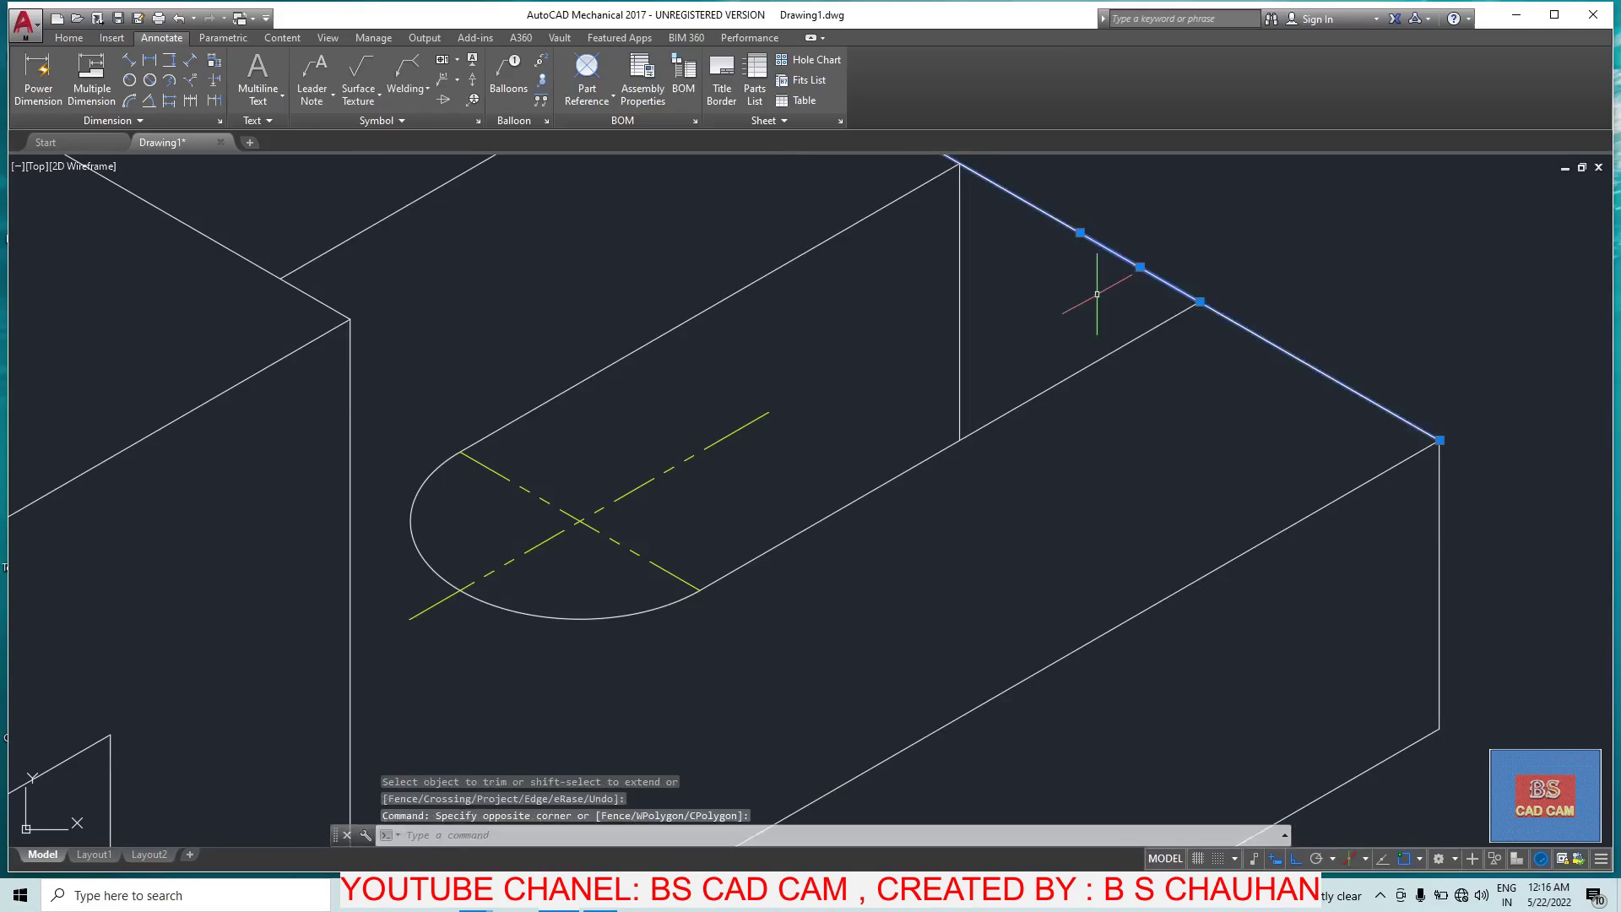
key("Delete")
Step: Stretch the short leftover edge's endpoint onto the corner to form a step
scroll(1027, 244, "down", 2)
scroll(1023, 271, "up", 1)
left_click(1022, 283)
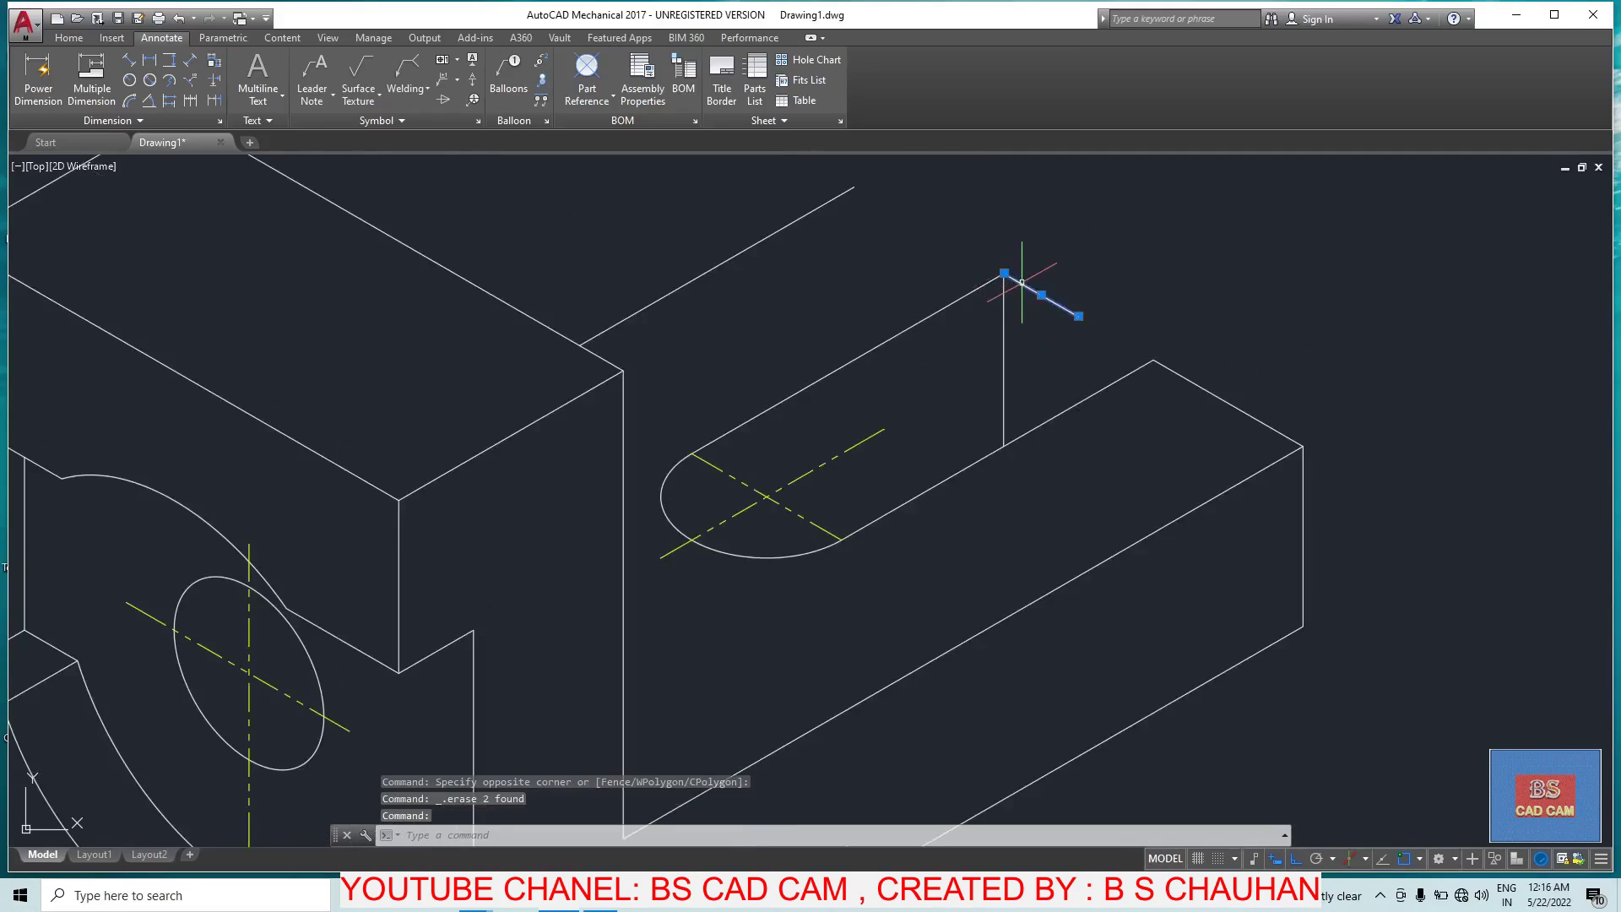
left_click(1078, 316)
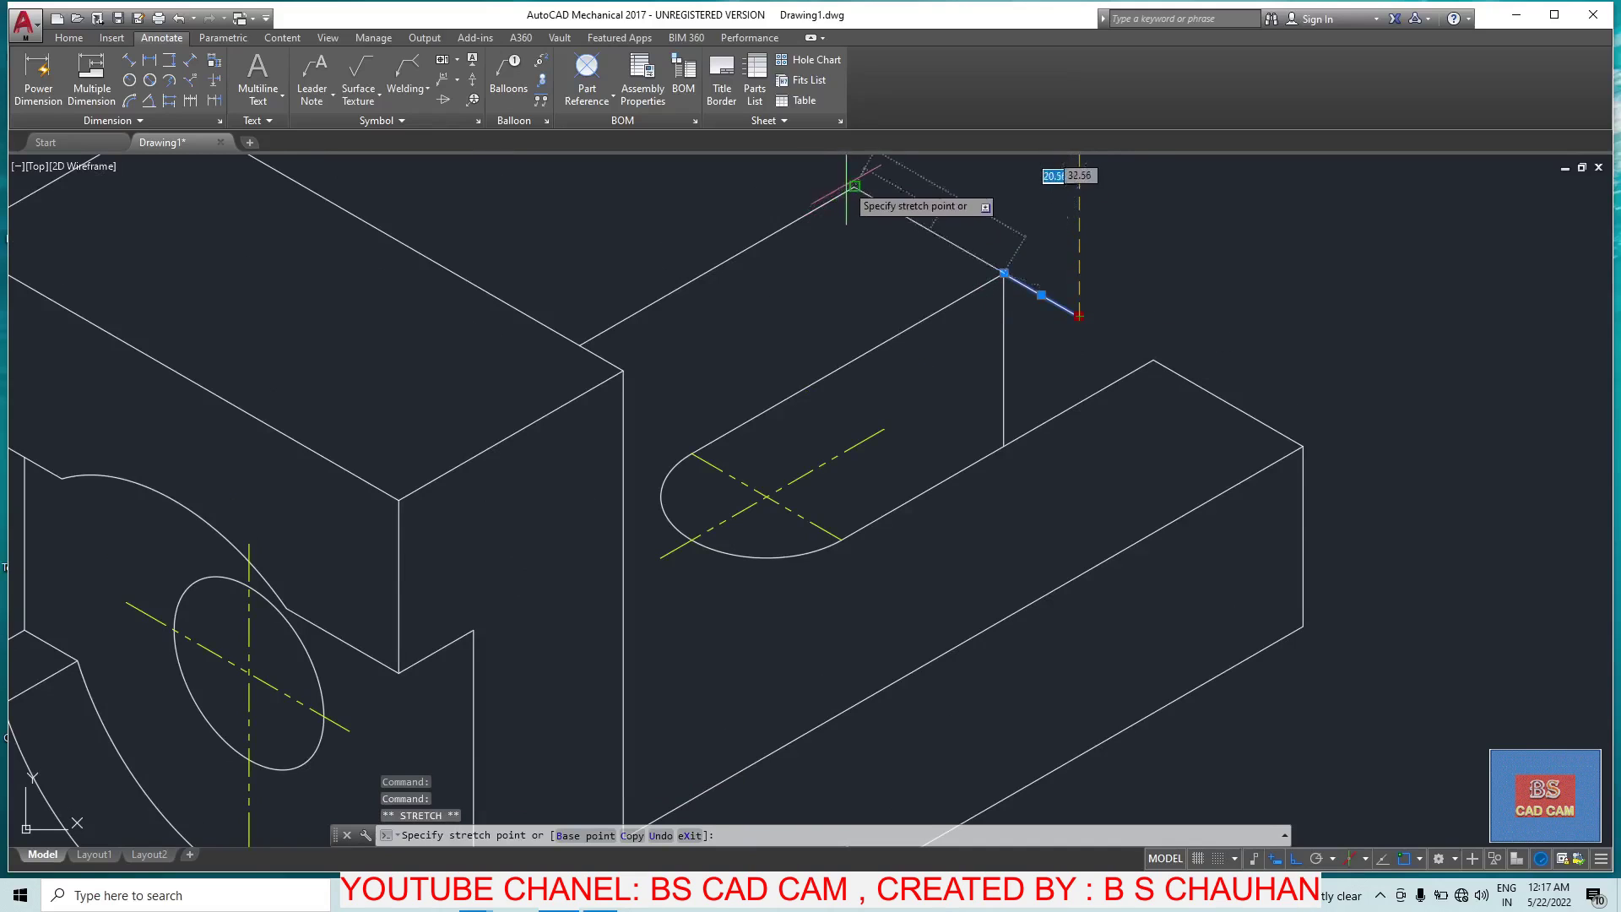
left_click(854, 188)
key("Escape")
scroll(1038, 289, "down", 5)
scroll(1017, 471, "up", 3)
scroll(977, 520, "up", 1)
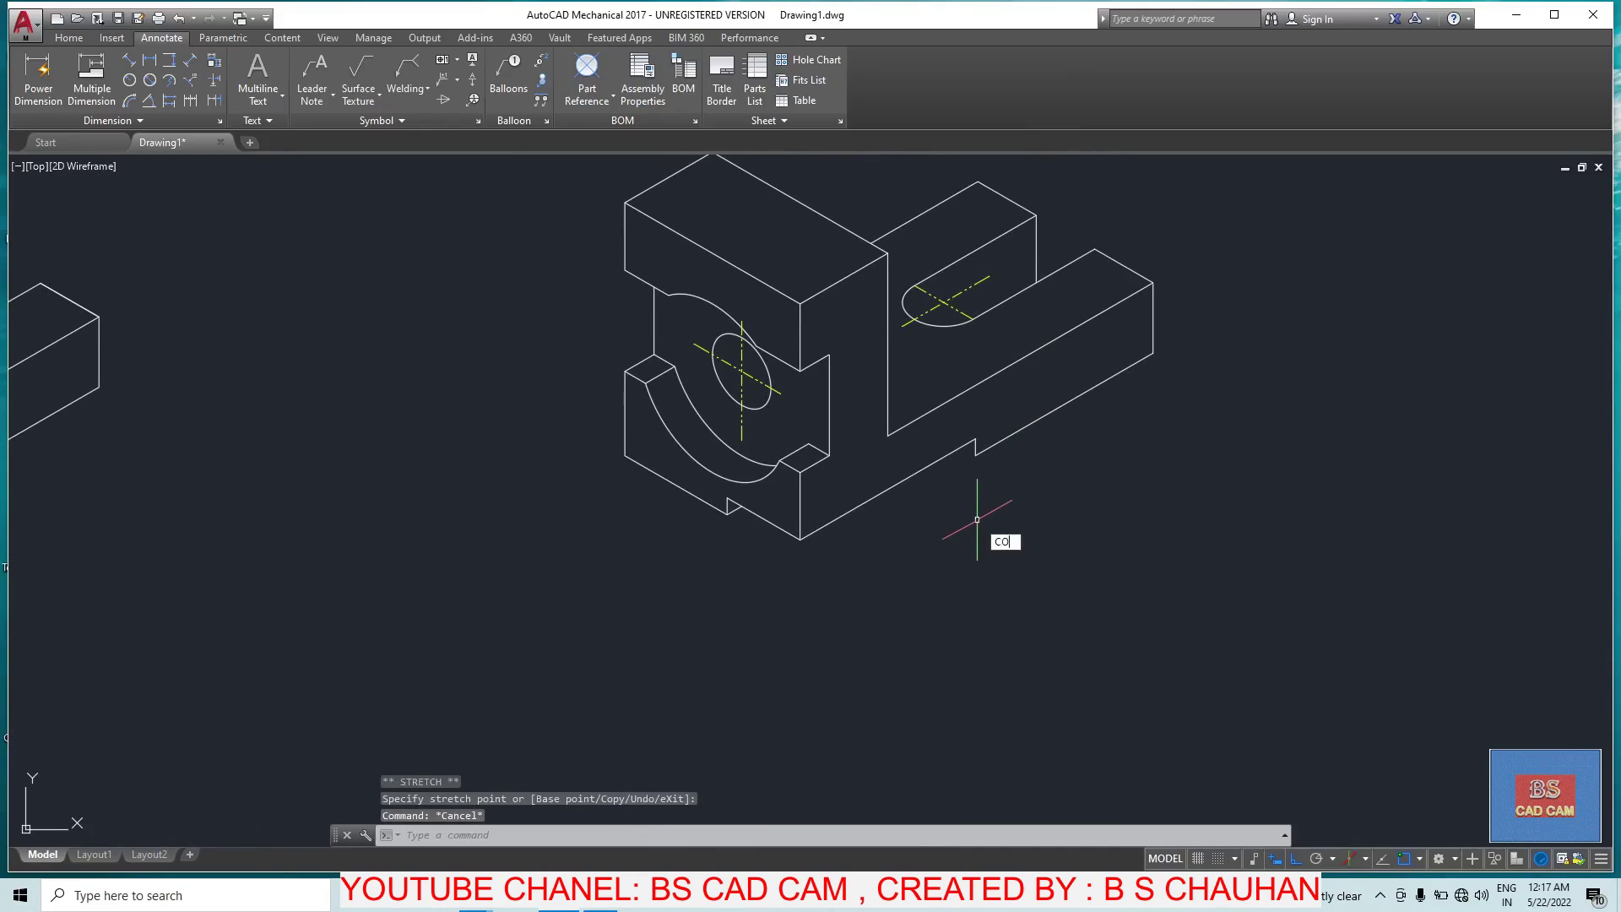
Step: Copy the upper-right edge from its right endpoint to the notch corner on the front face
key("Return")
left_click(1119, 266)
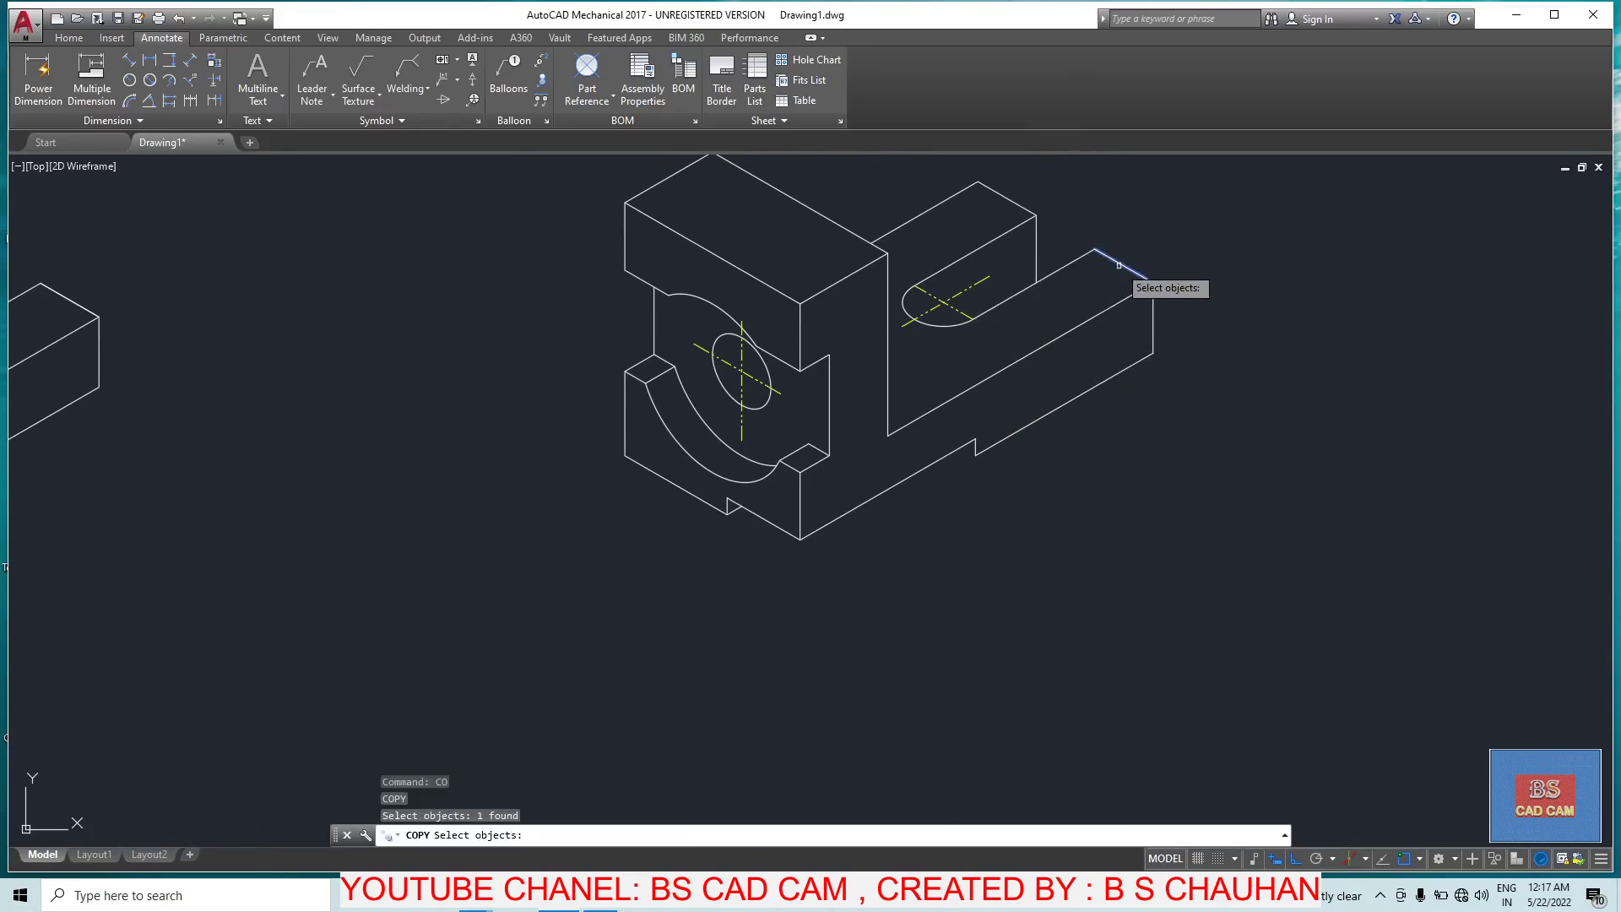
key("Return")
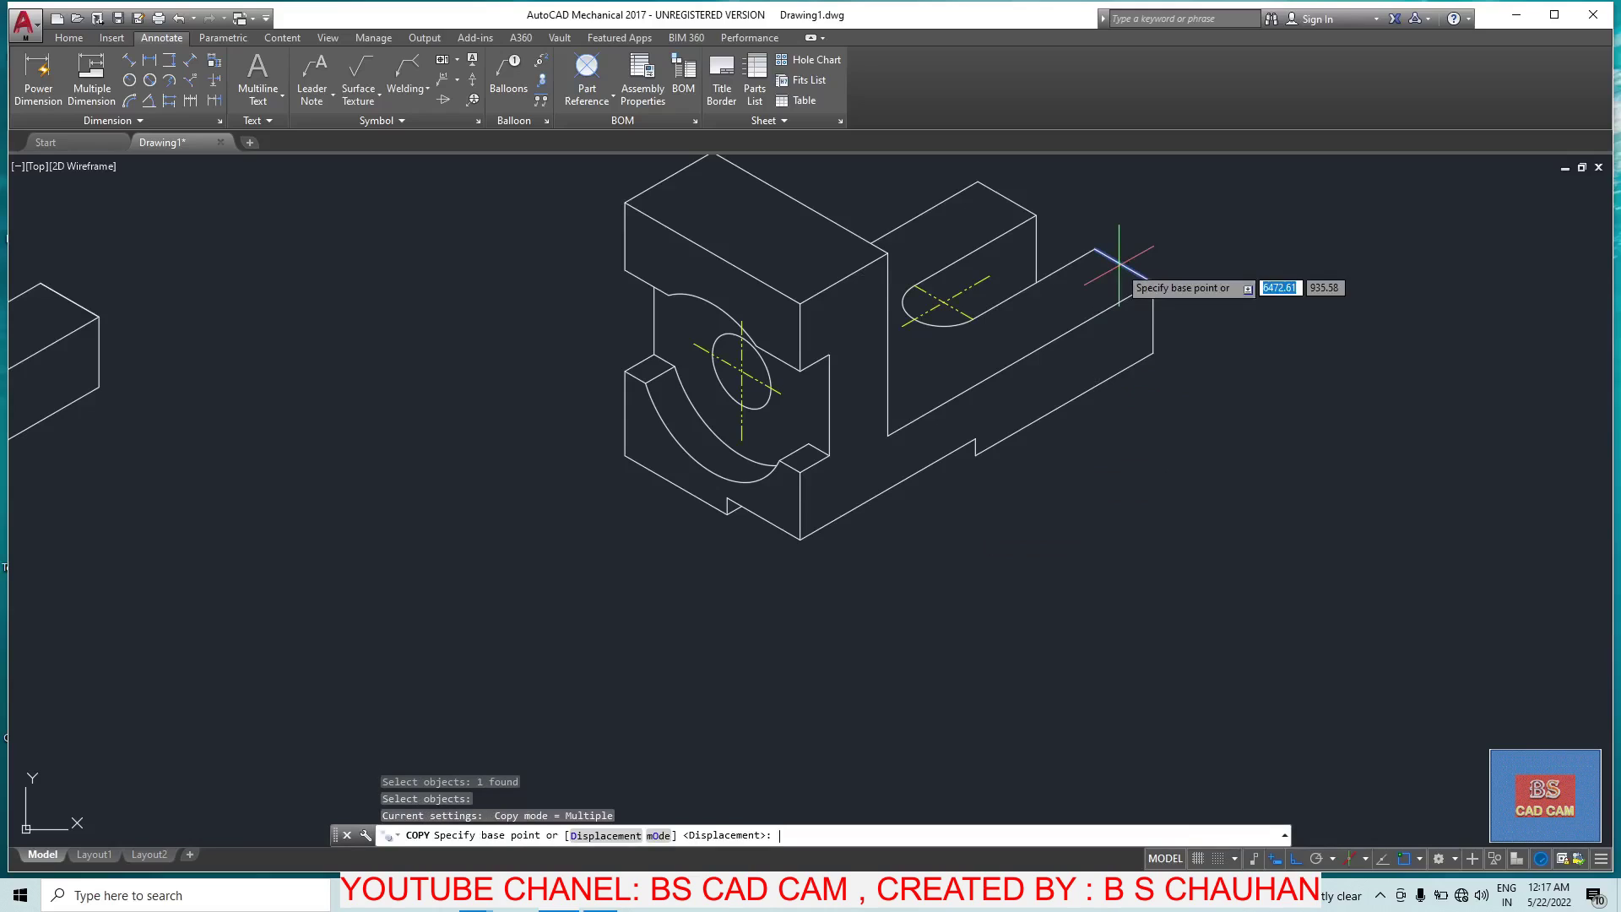
left_click(1152, 282)
scroll(1019, 378, "up", 2)
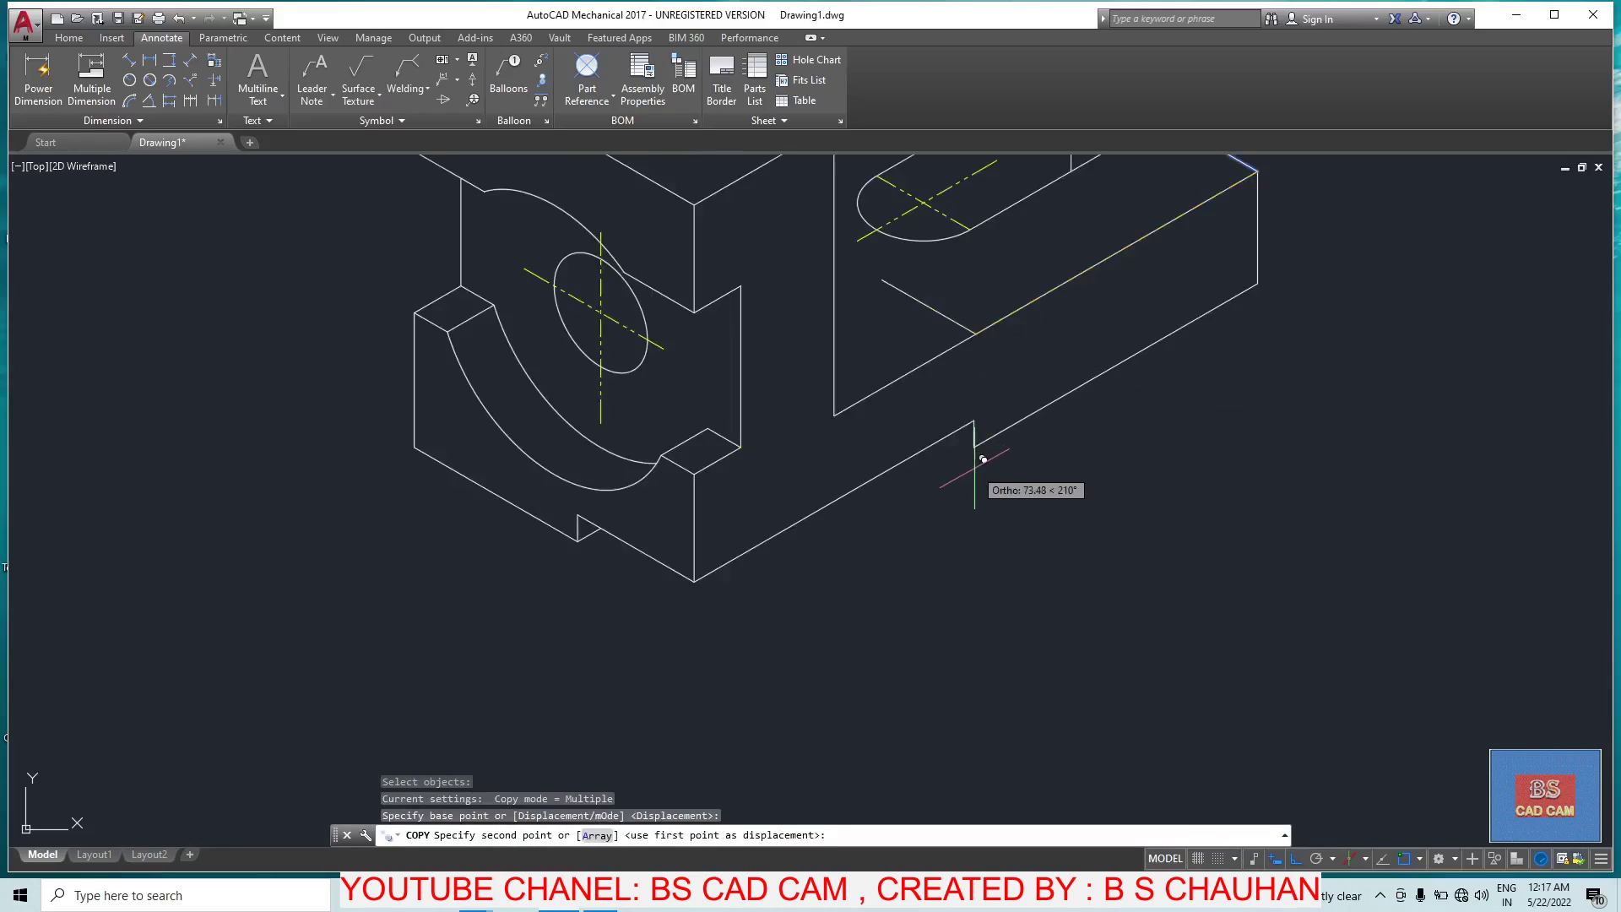
left_click(976, 445)
key("Escape")
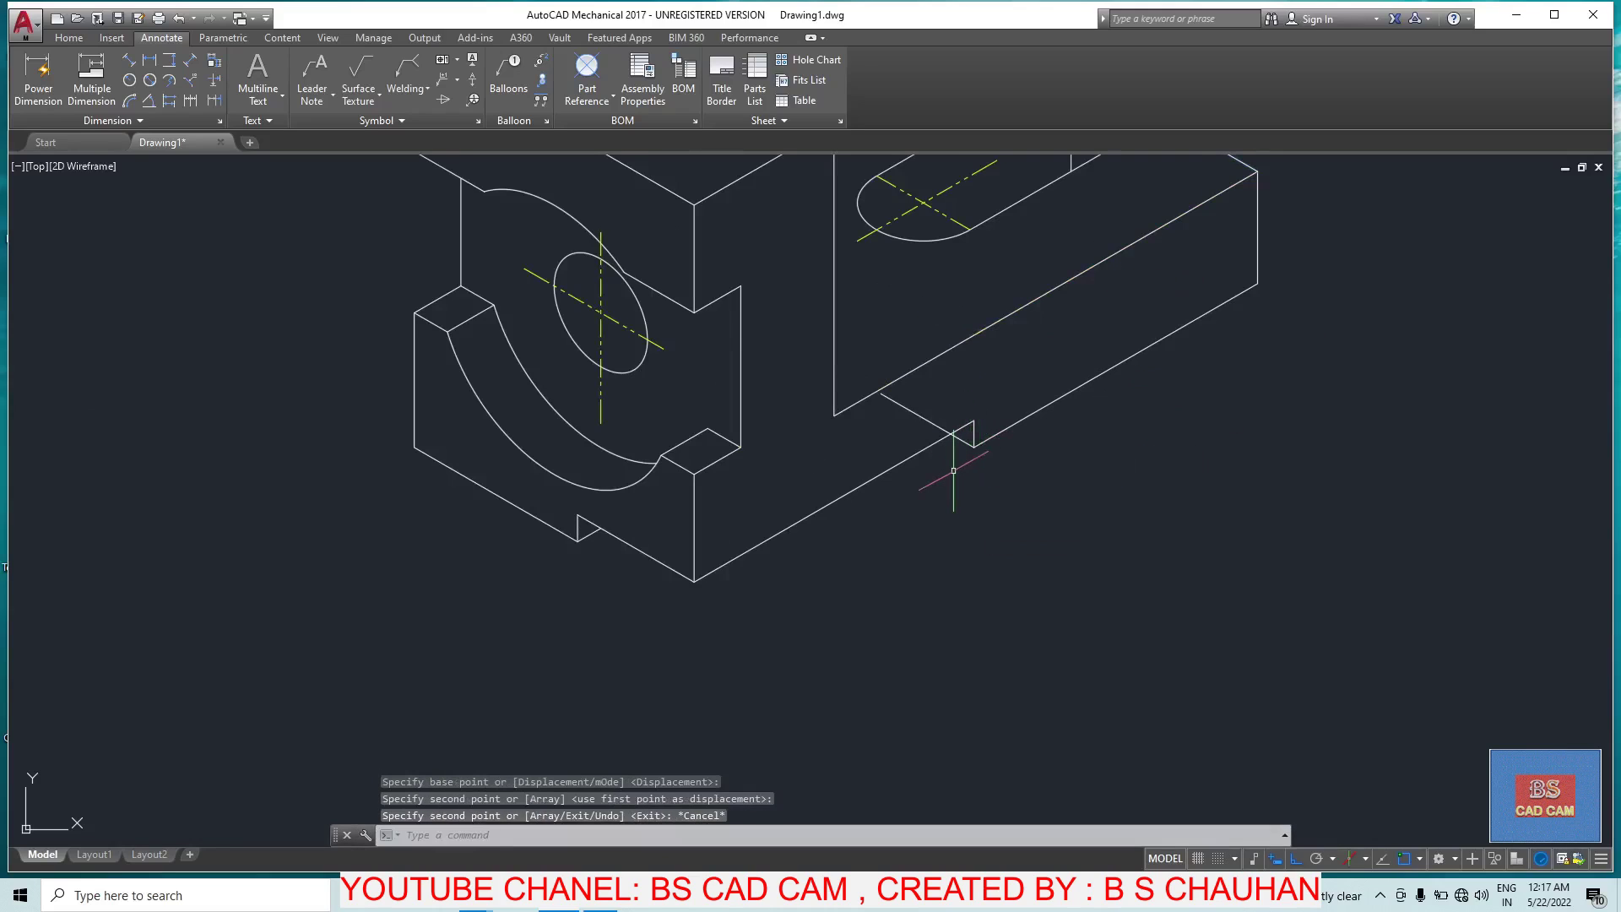
Step: Try a trim near the notch, then cancel and re-centre the whole part in view
type("tr")
key("Return")
key("Return")
left_click(915, 397)
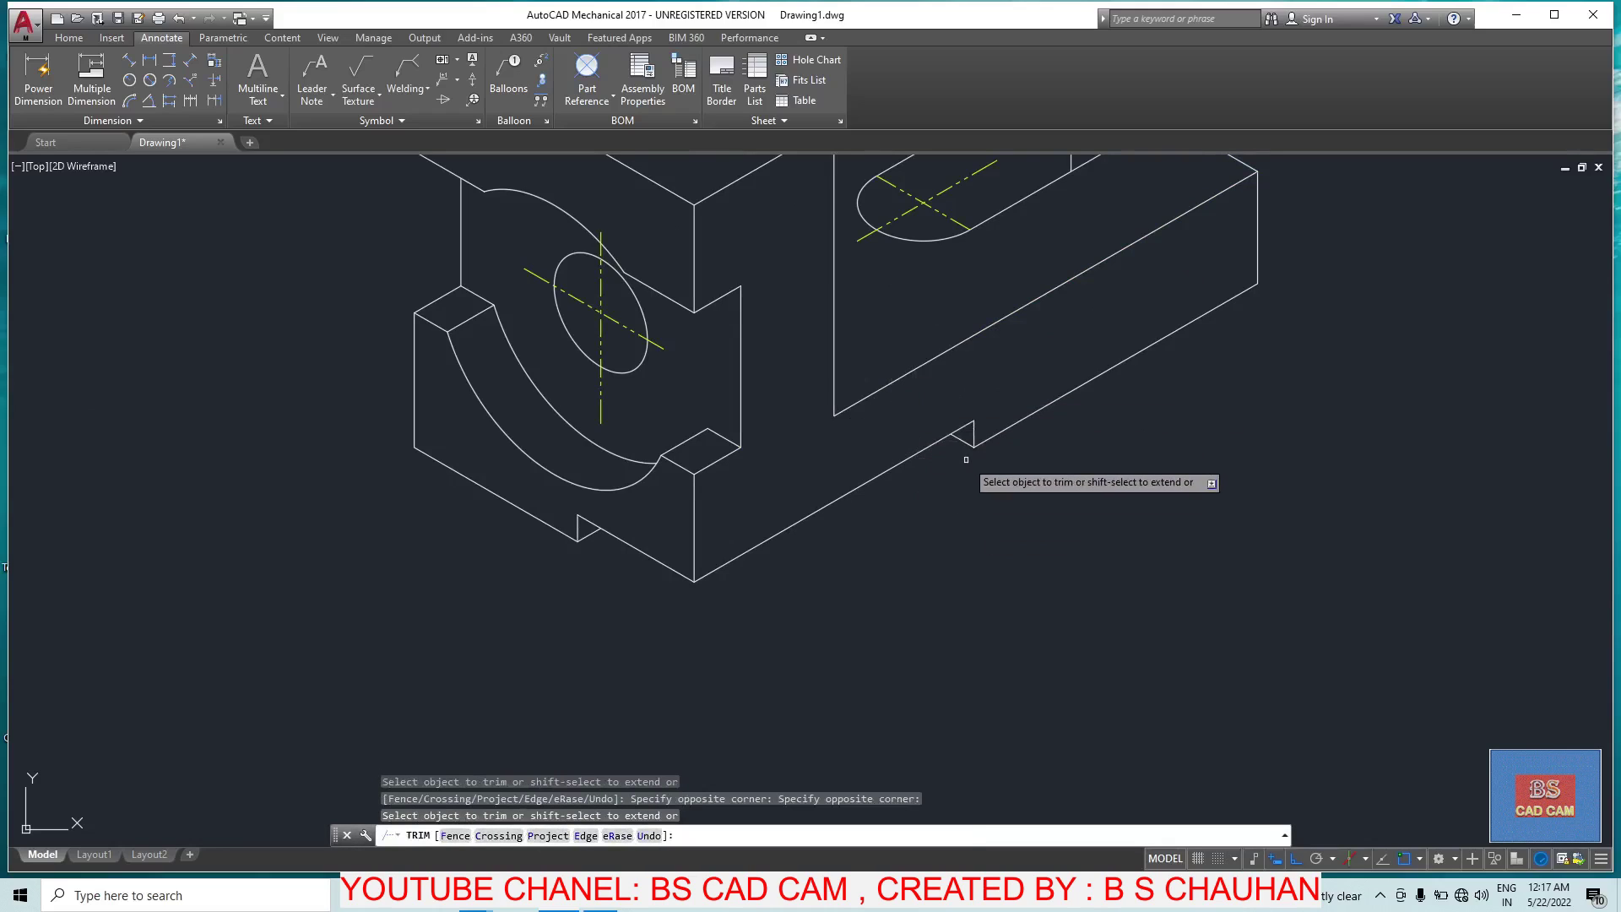
key("Escape")
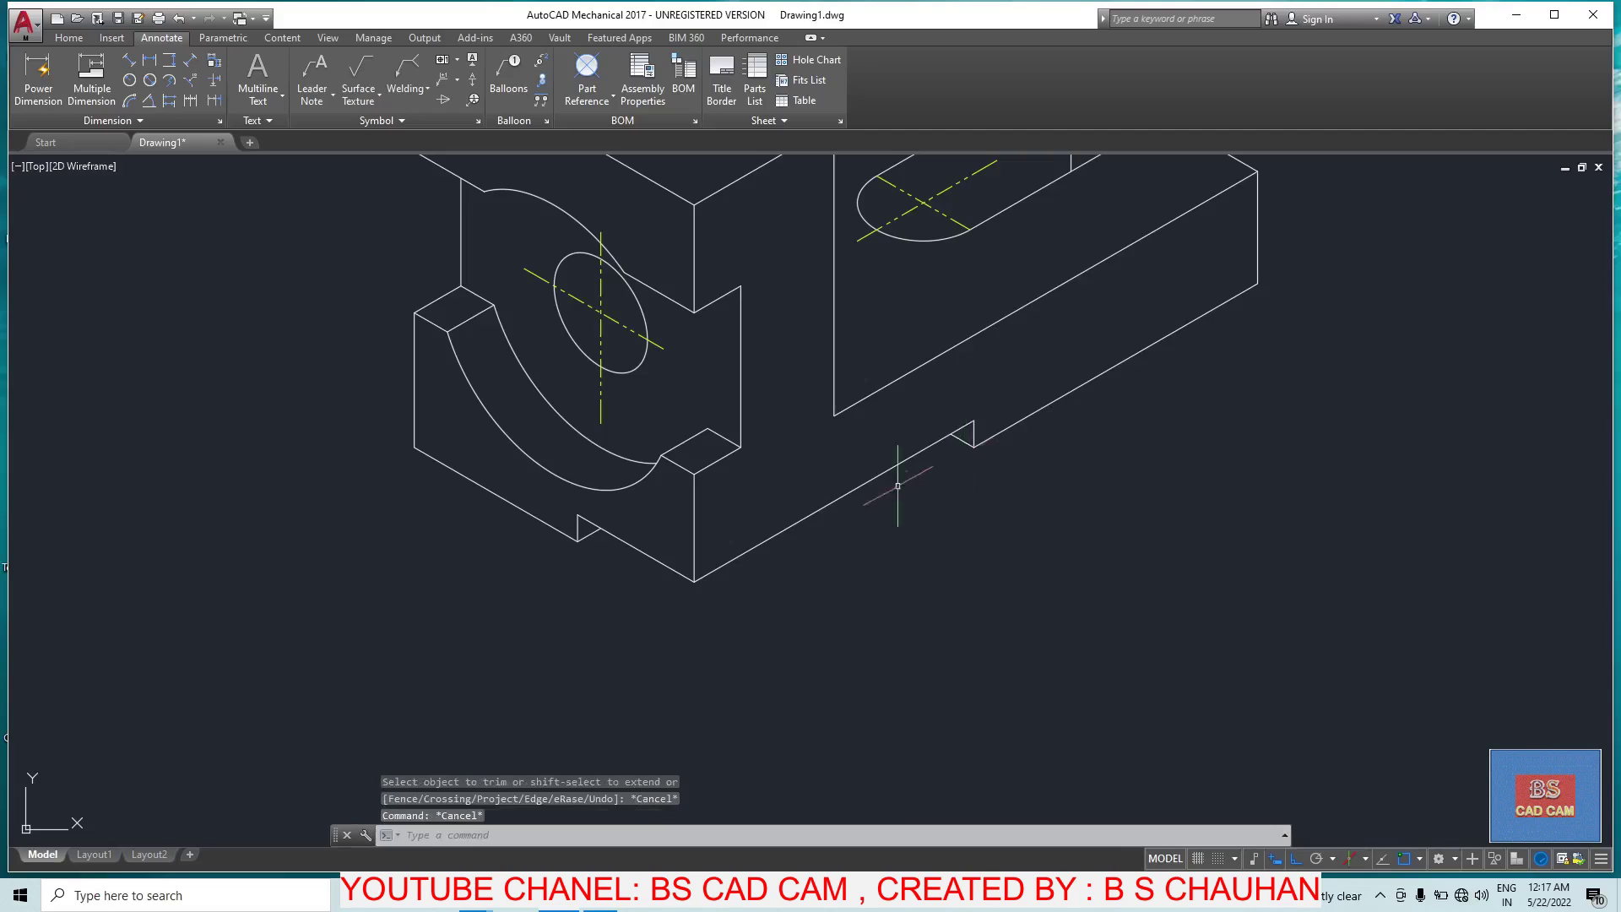
scroll(556, 515, "down", 2)
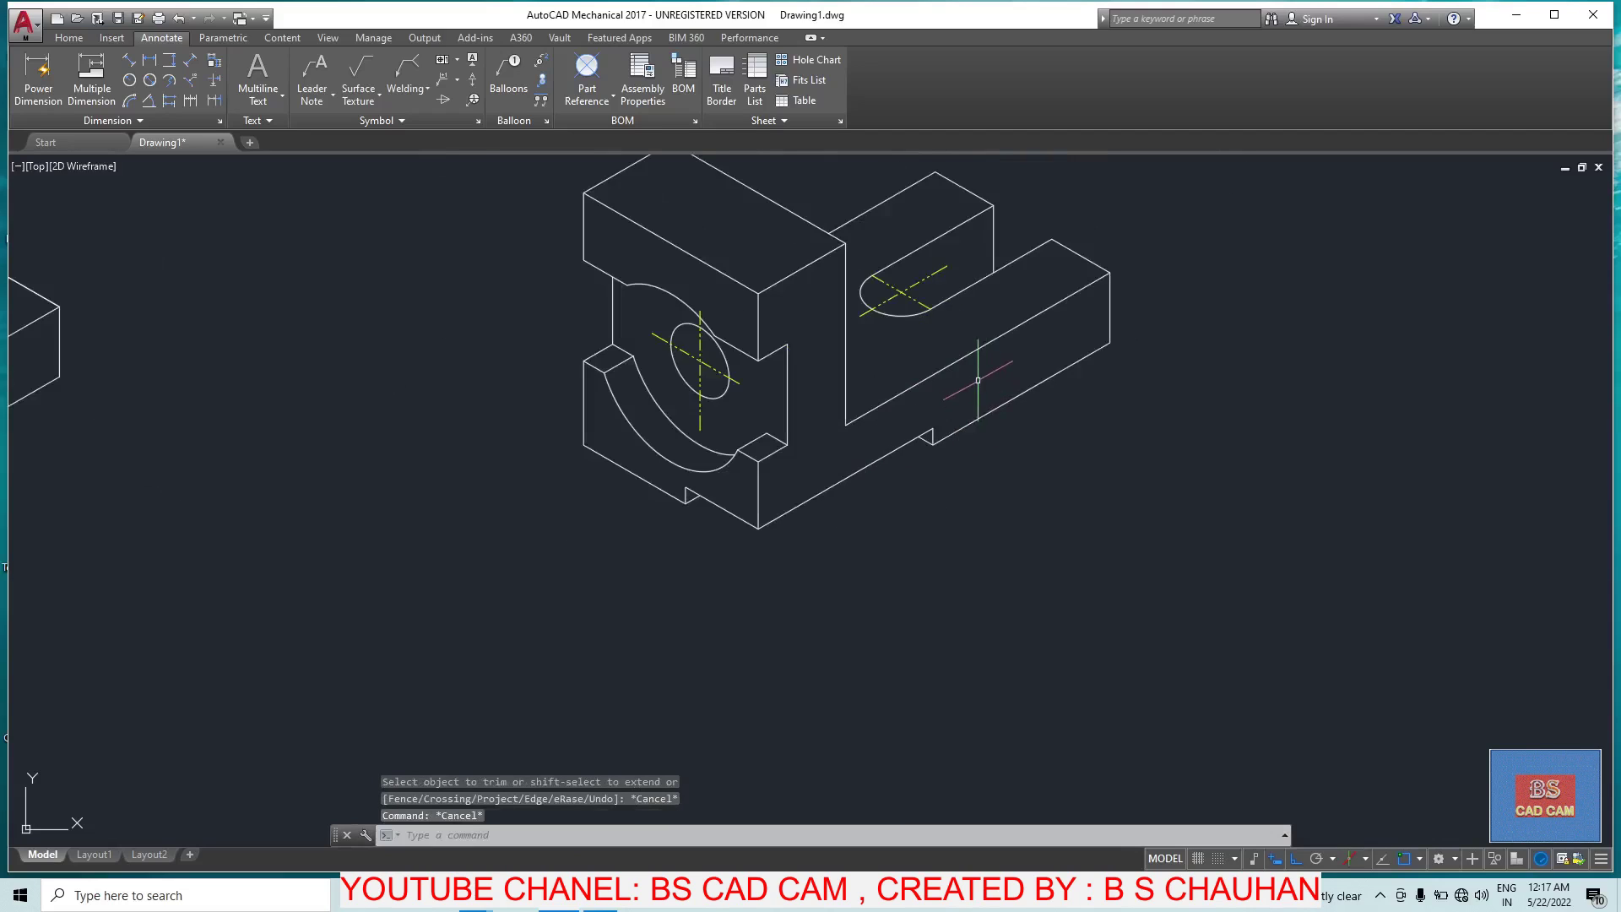
middle_click_drag(507, 558, 556, 515)
key("Escape")
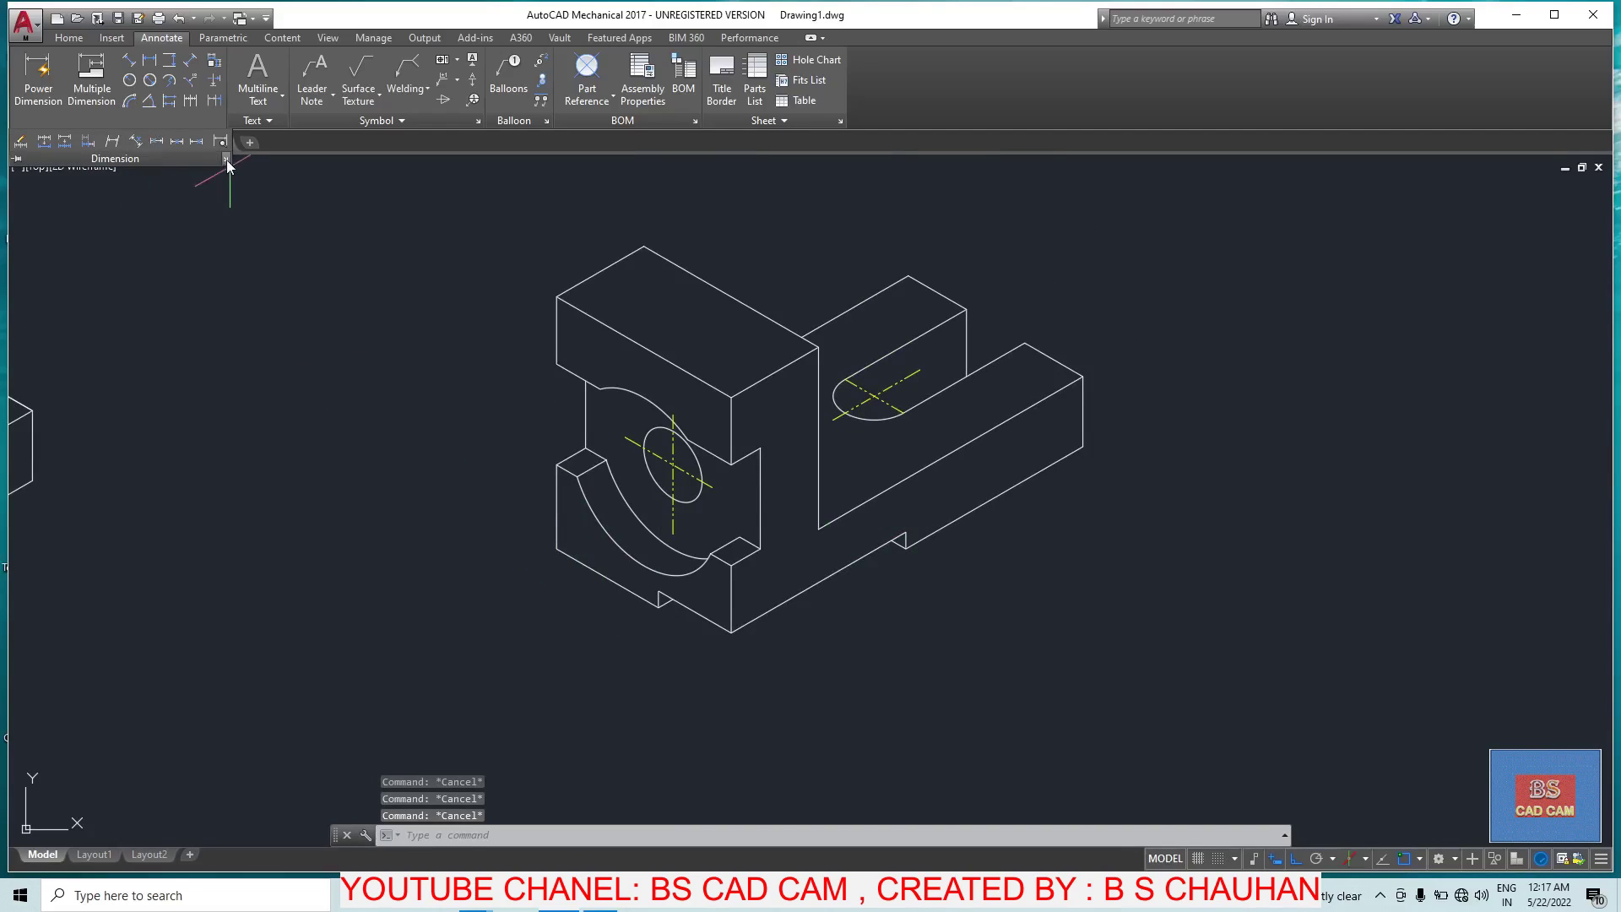
Step: Accept the dimension settings and add an aligned 42 dimension on the lower-left edge
left_click(226, 160)
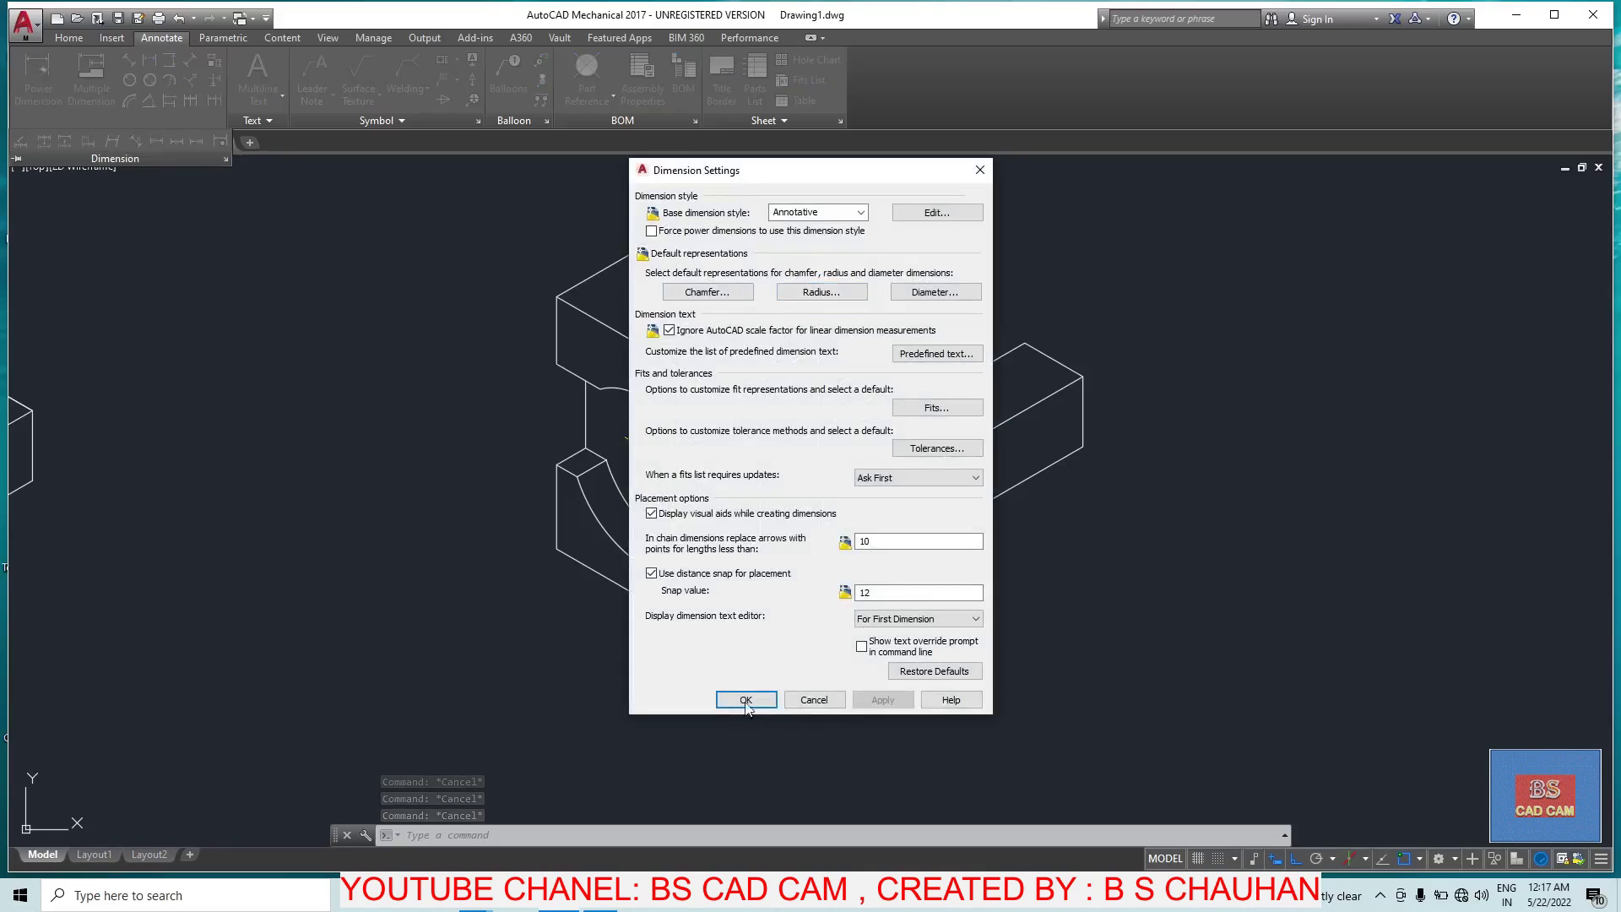
left_click(746, 700)
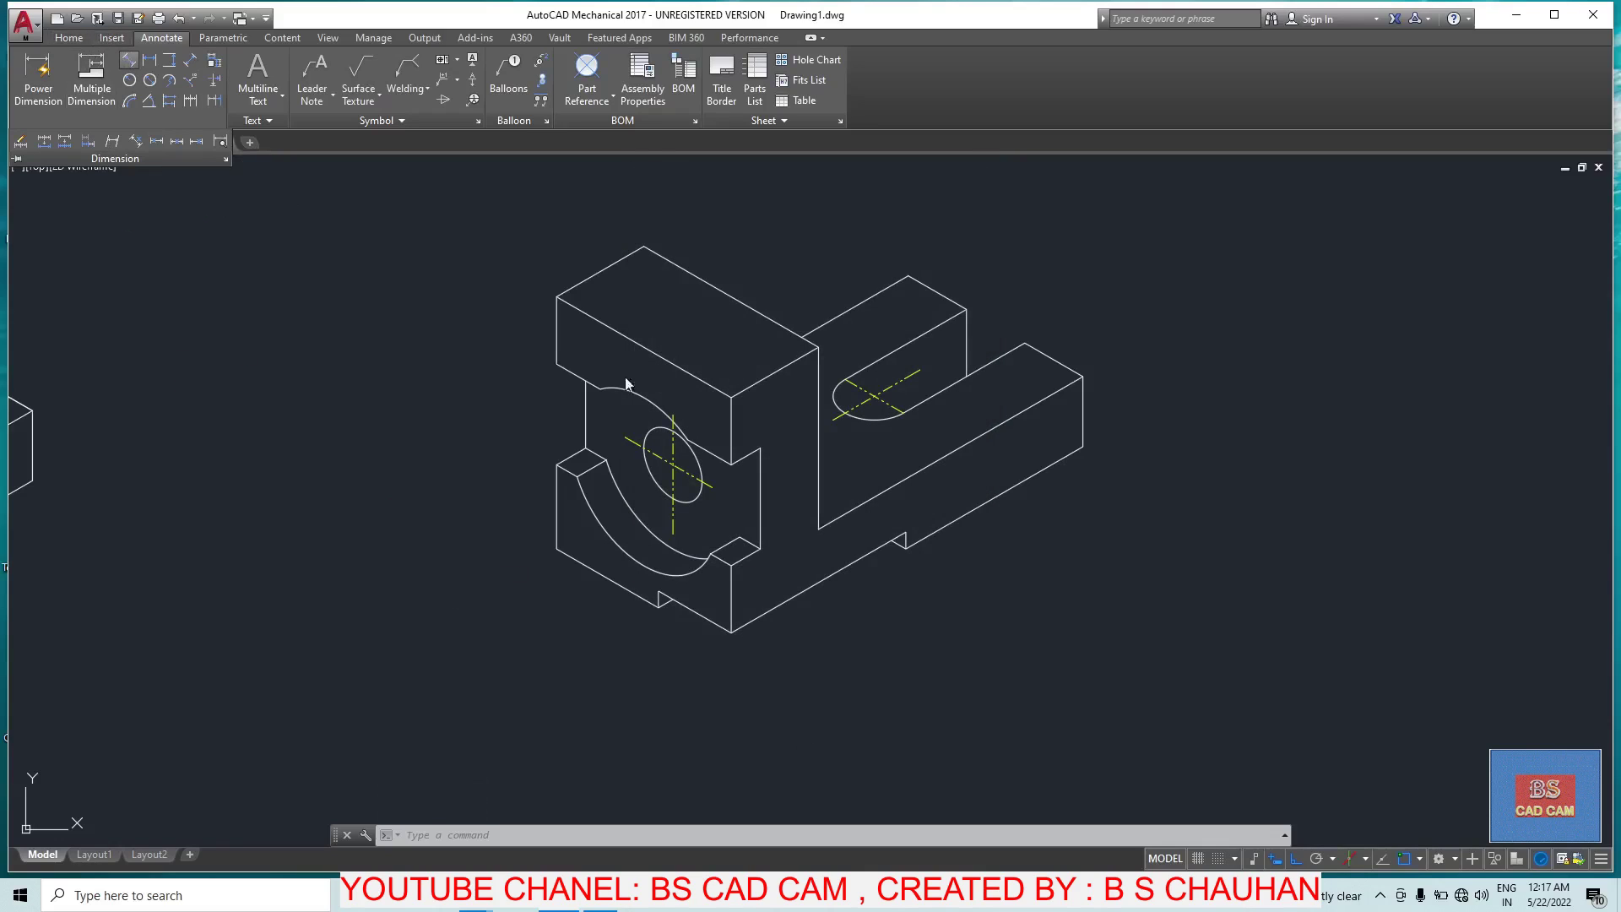
key("Return")
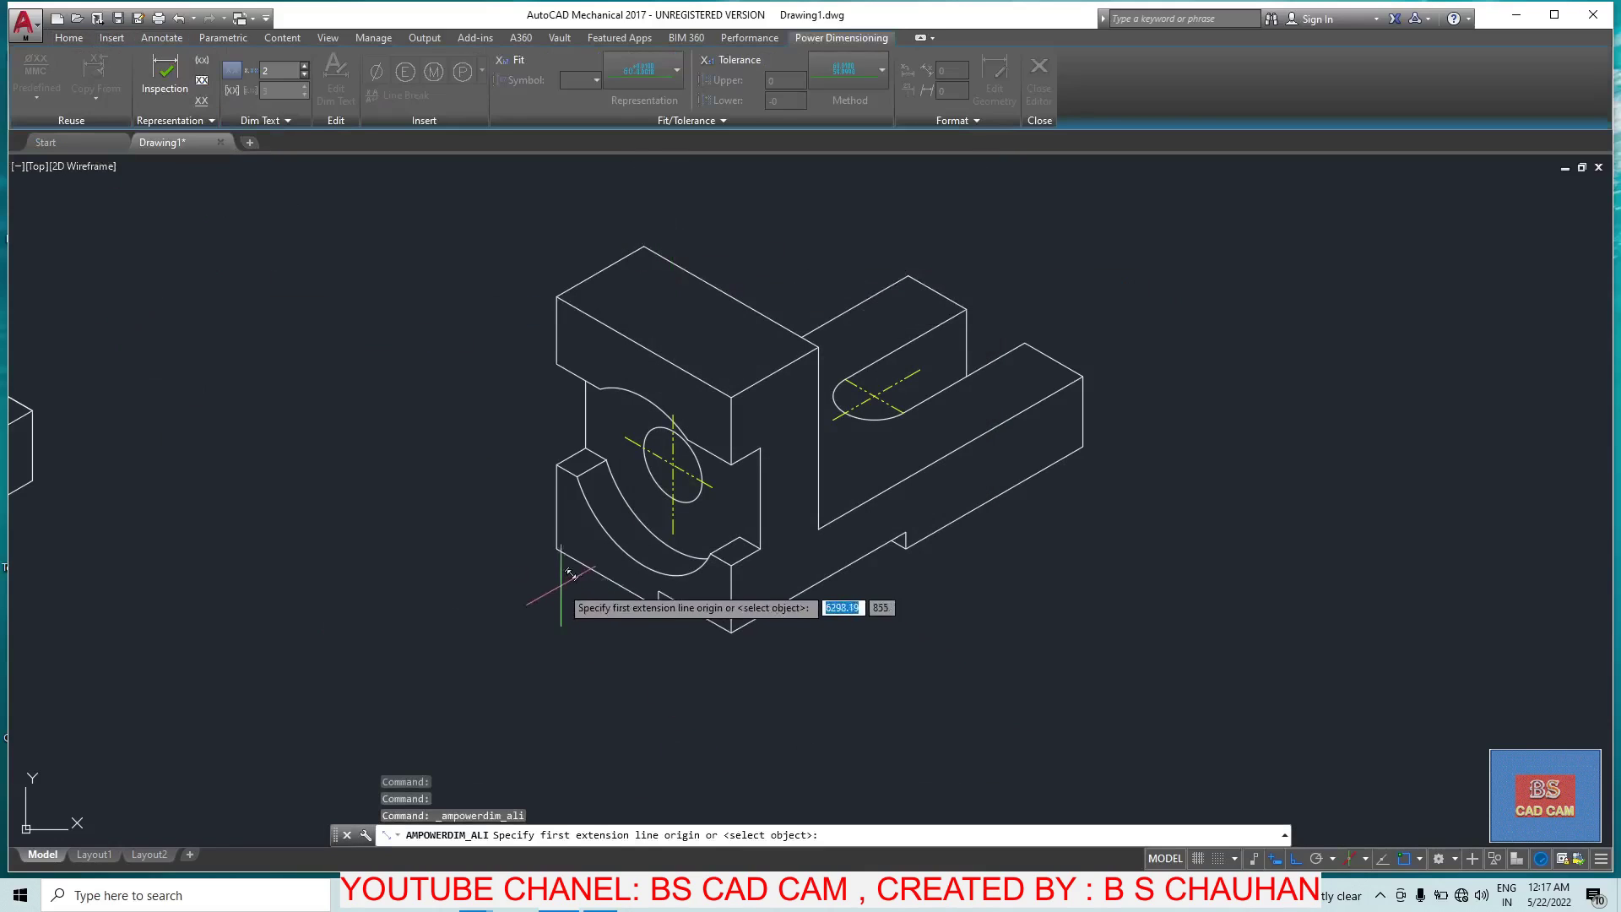
left_click(558, 551)
left_click(660, 601)
left_click(595, 643)
Step: Add a small vertical aligned 16 dimension on the notch
key("Return")
scroll(695, 651, "up", 4)
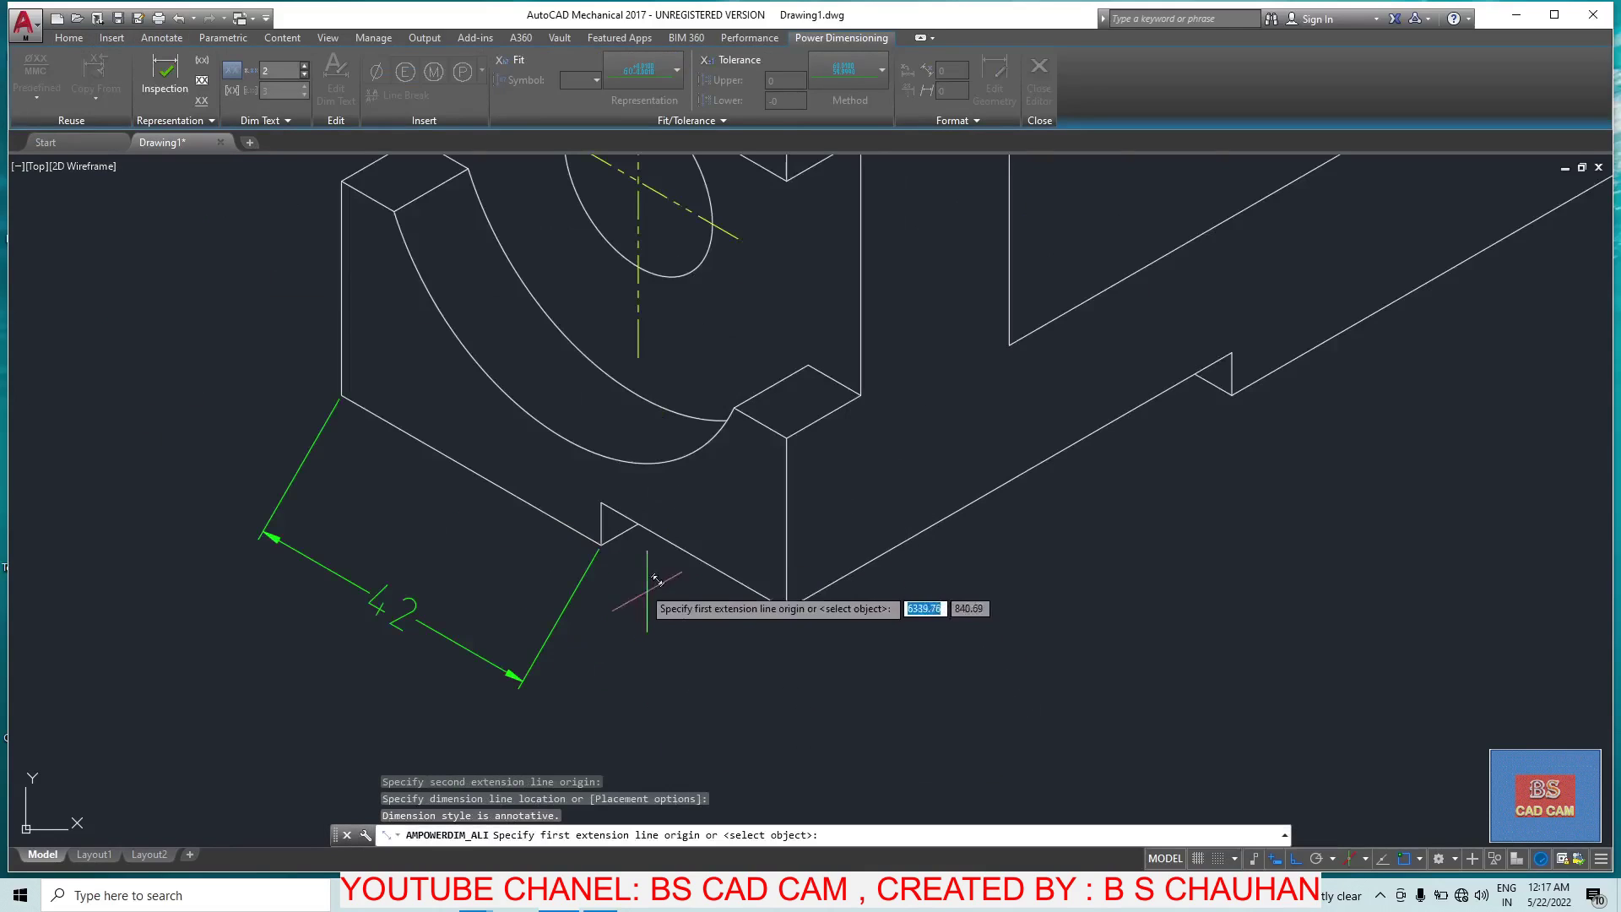
left_click(600, 504)
left_click(598, 545)
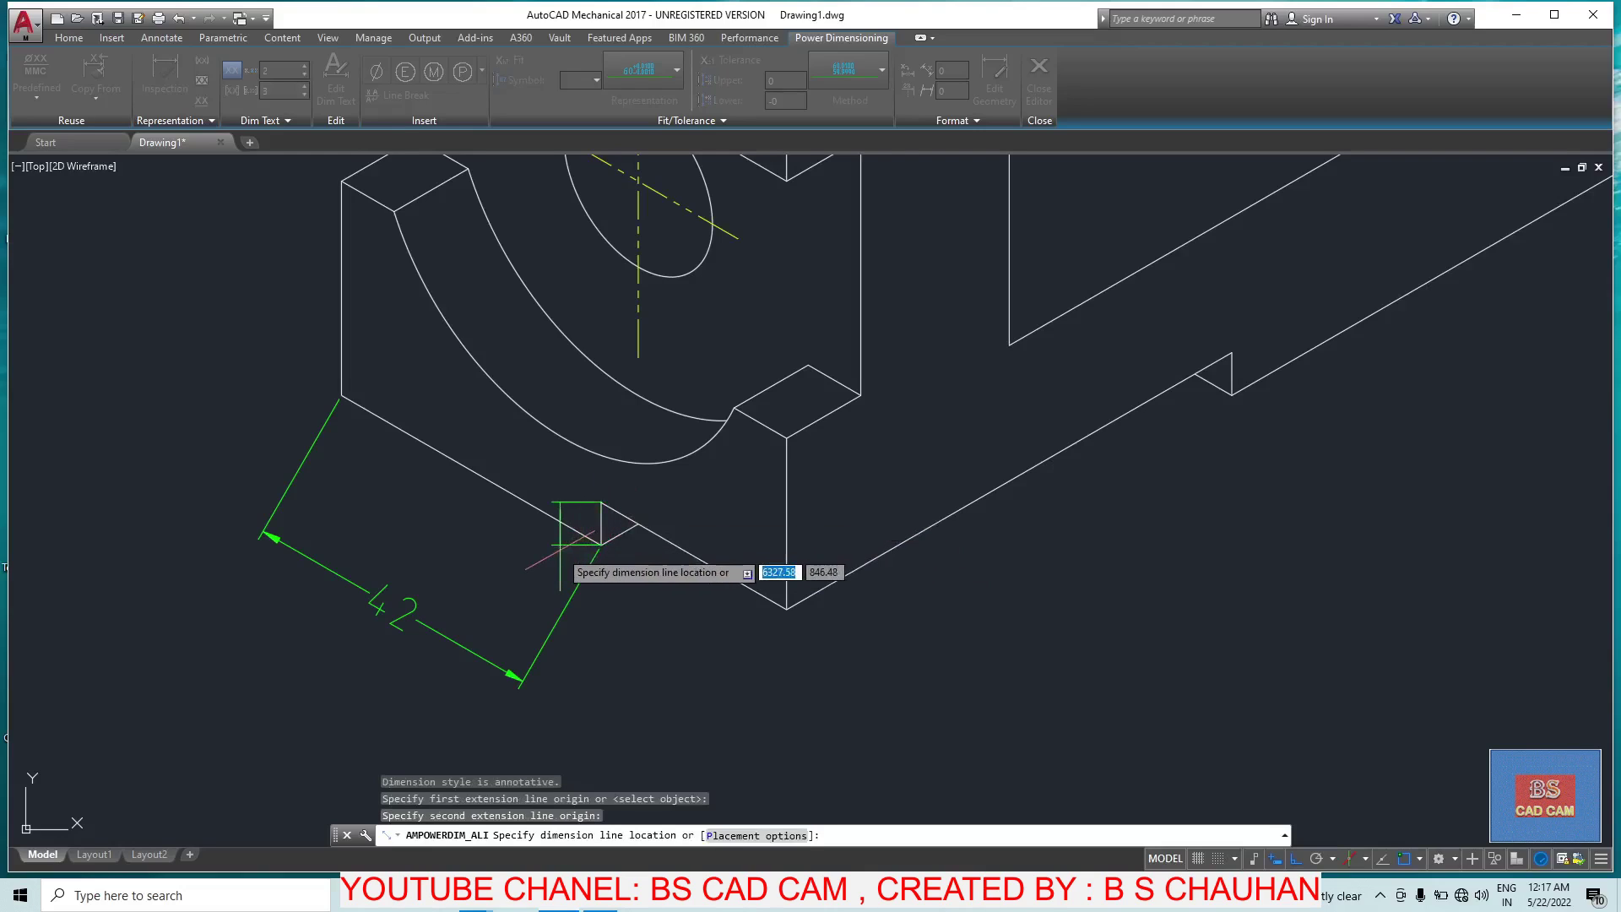
key("Return")
Step: Start a 69.2 aligned dimension along the base's front edge, then cancel it
left_click(679, 663)
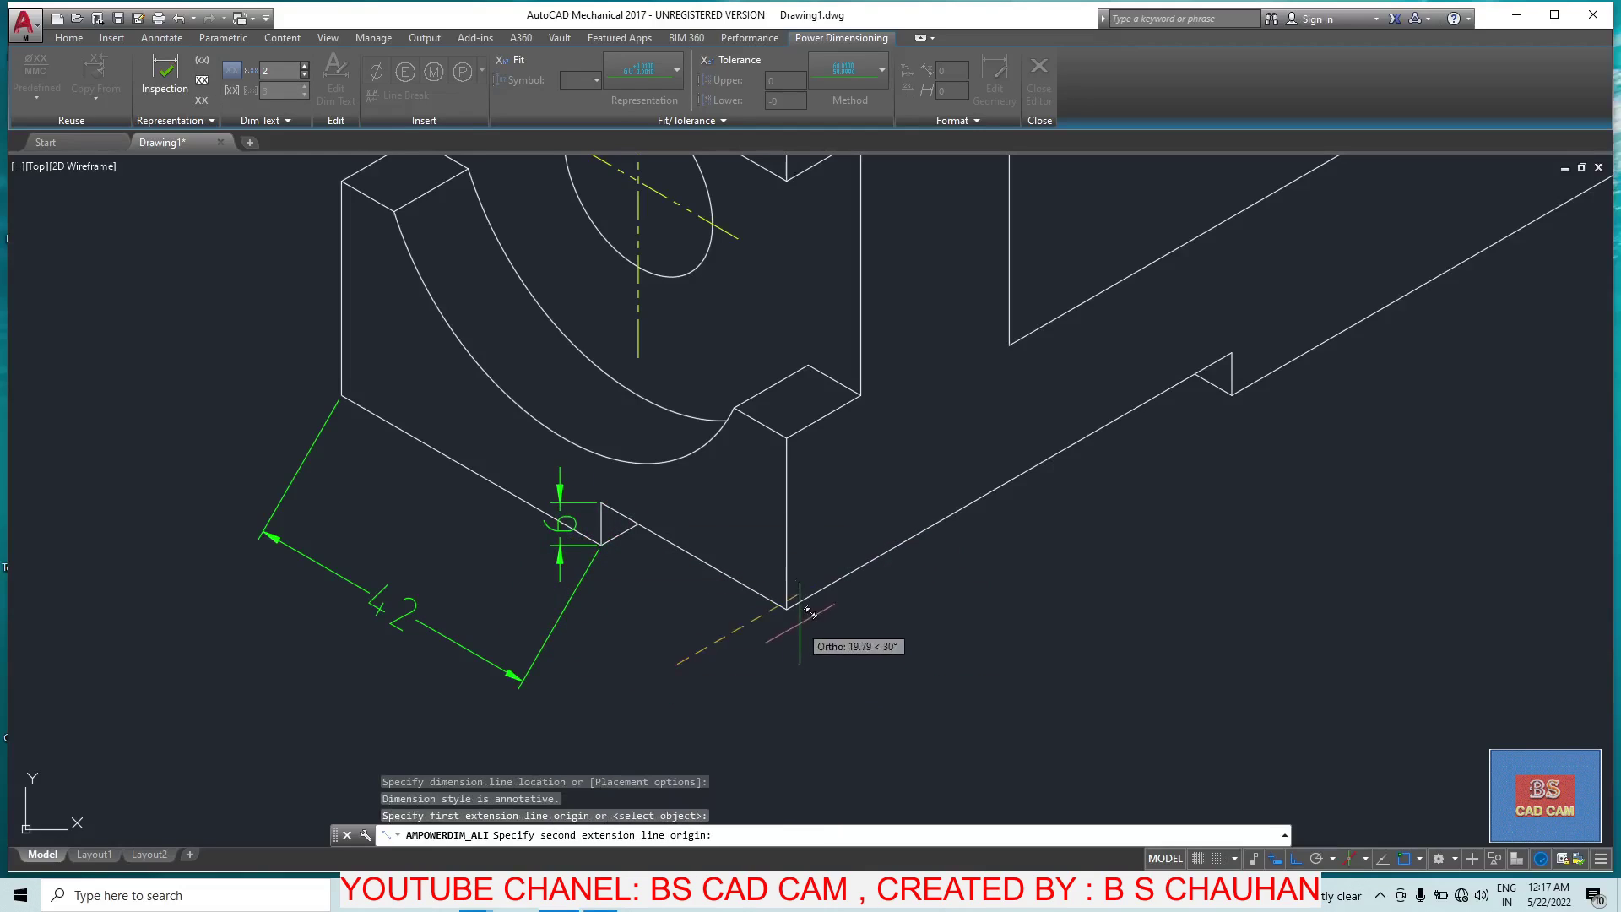
key("Escape")
right_click(724, 667)
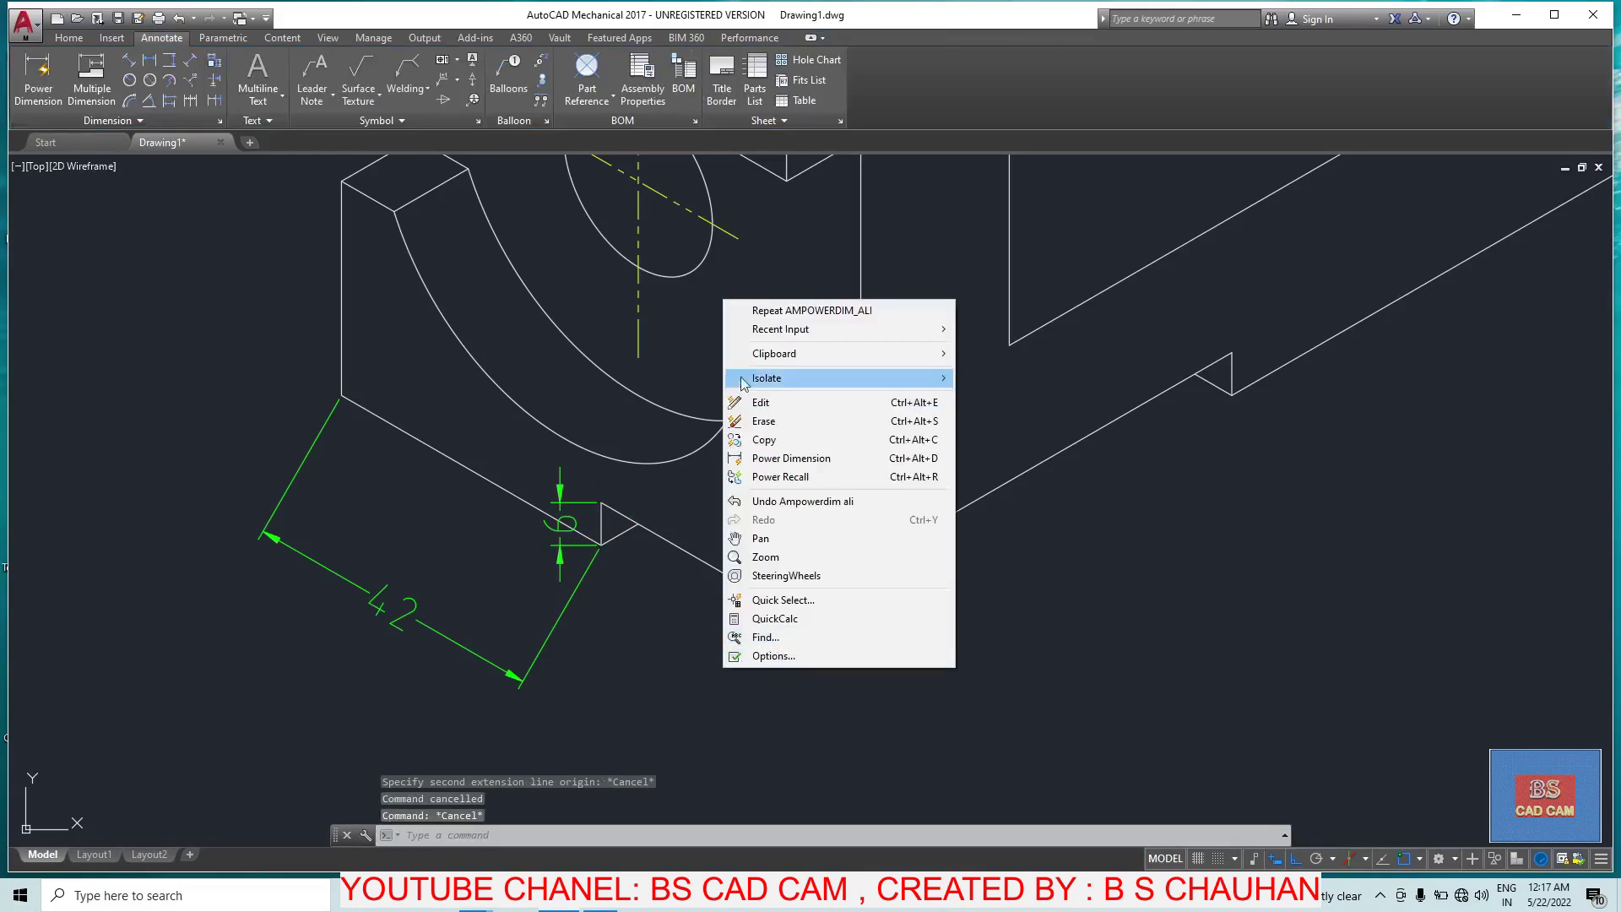
left_click(764, 310)
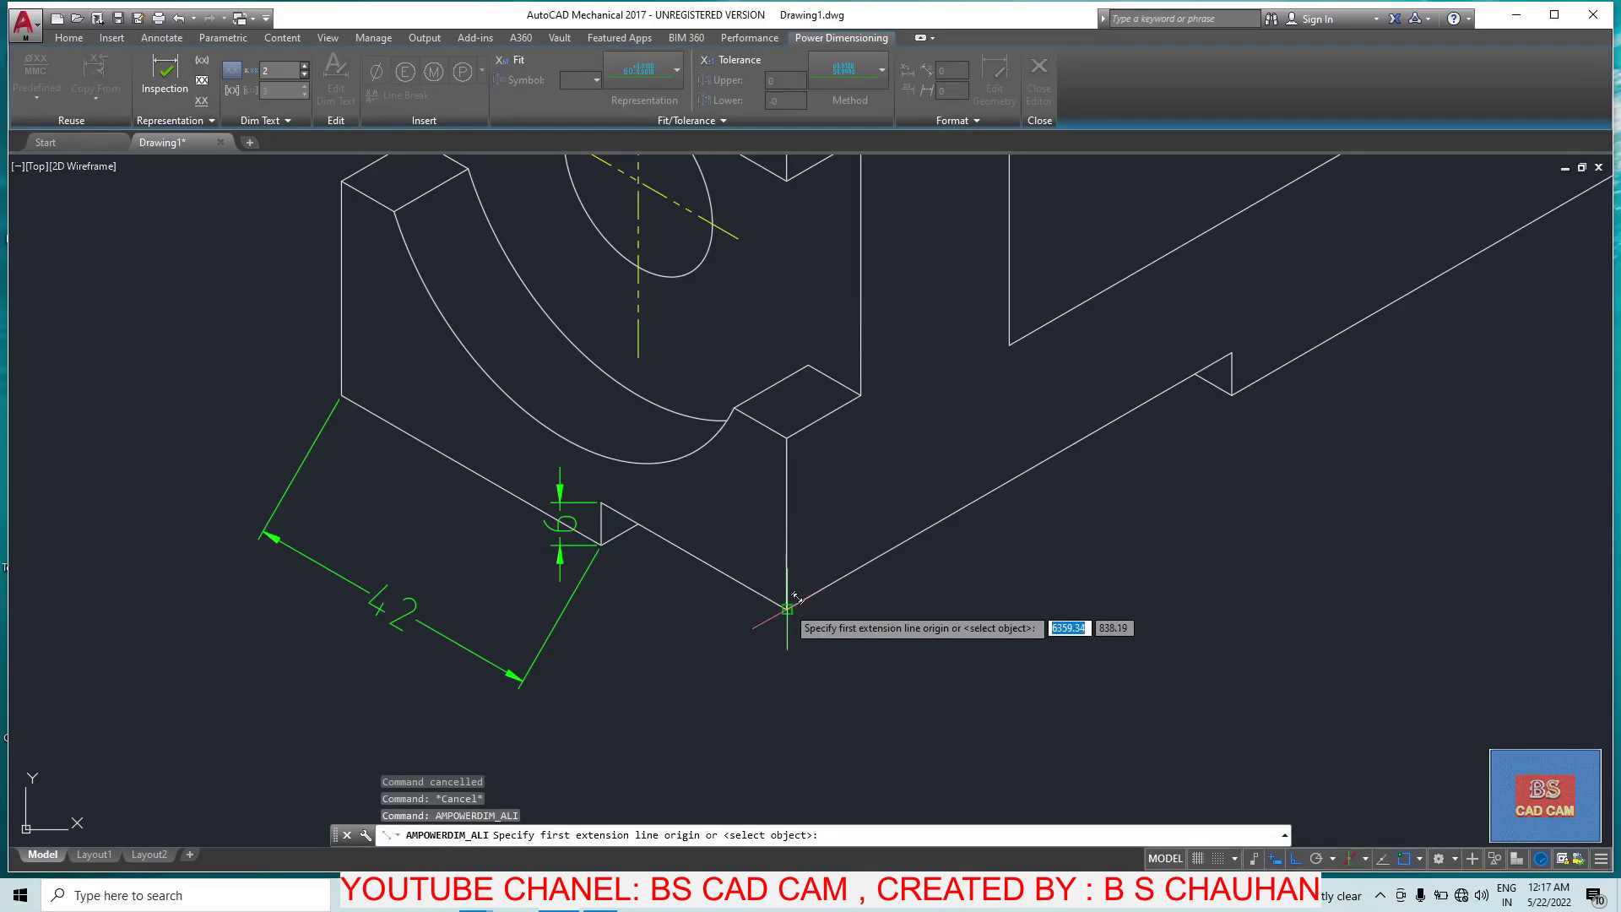
left_click(787, 608)
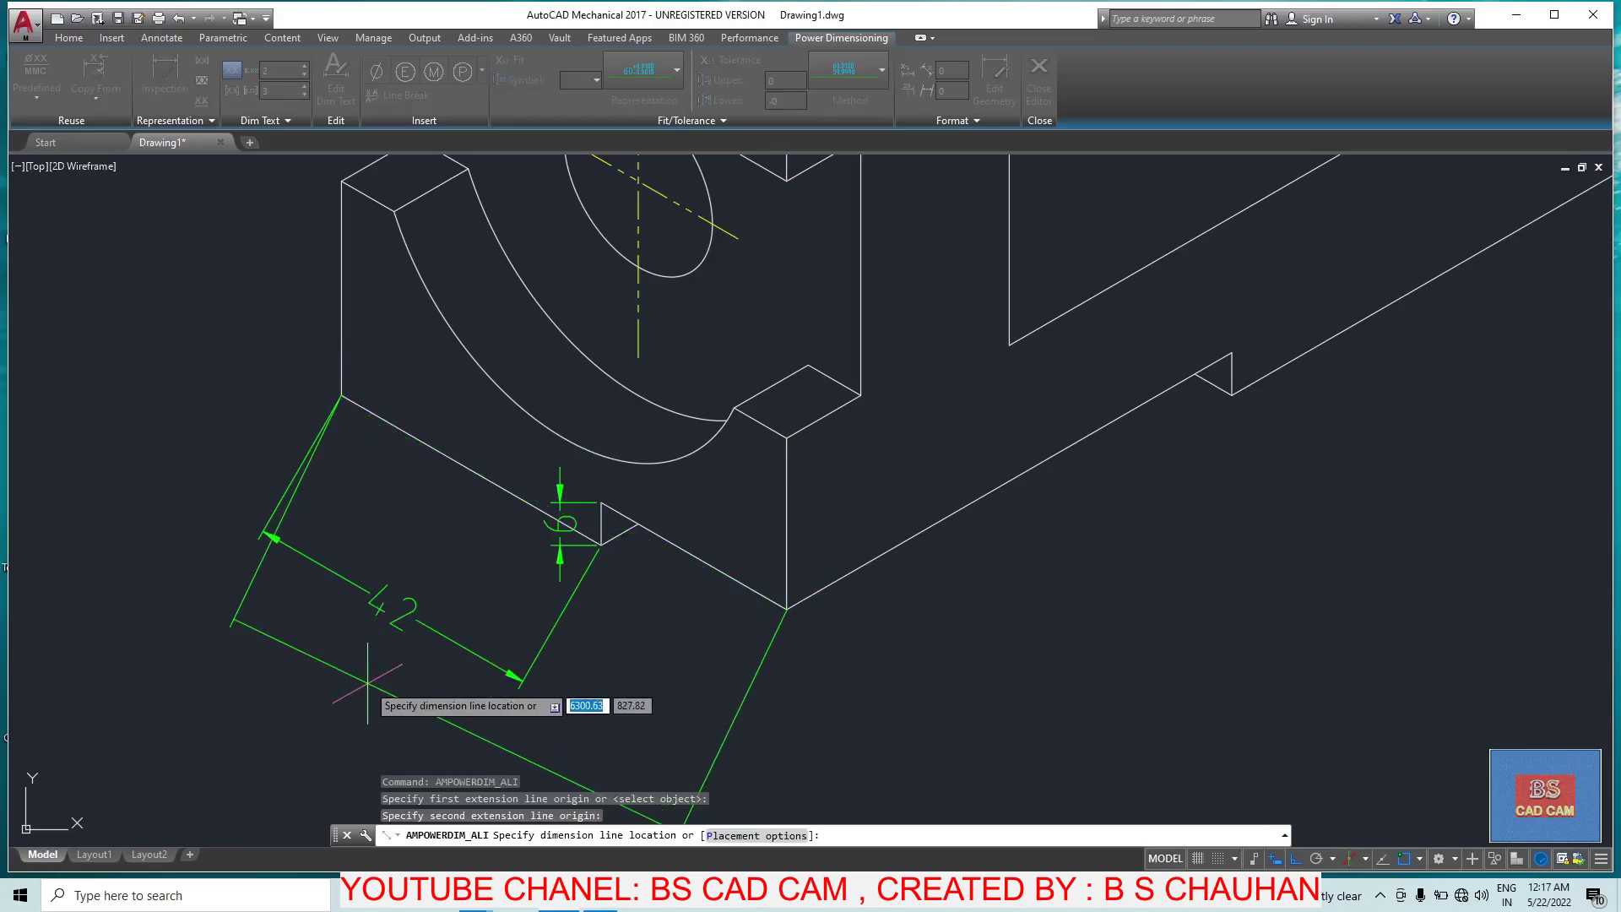
left_click(453, 728)
key("Escape")
key("Escape")
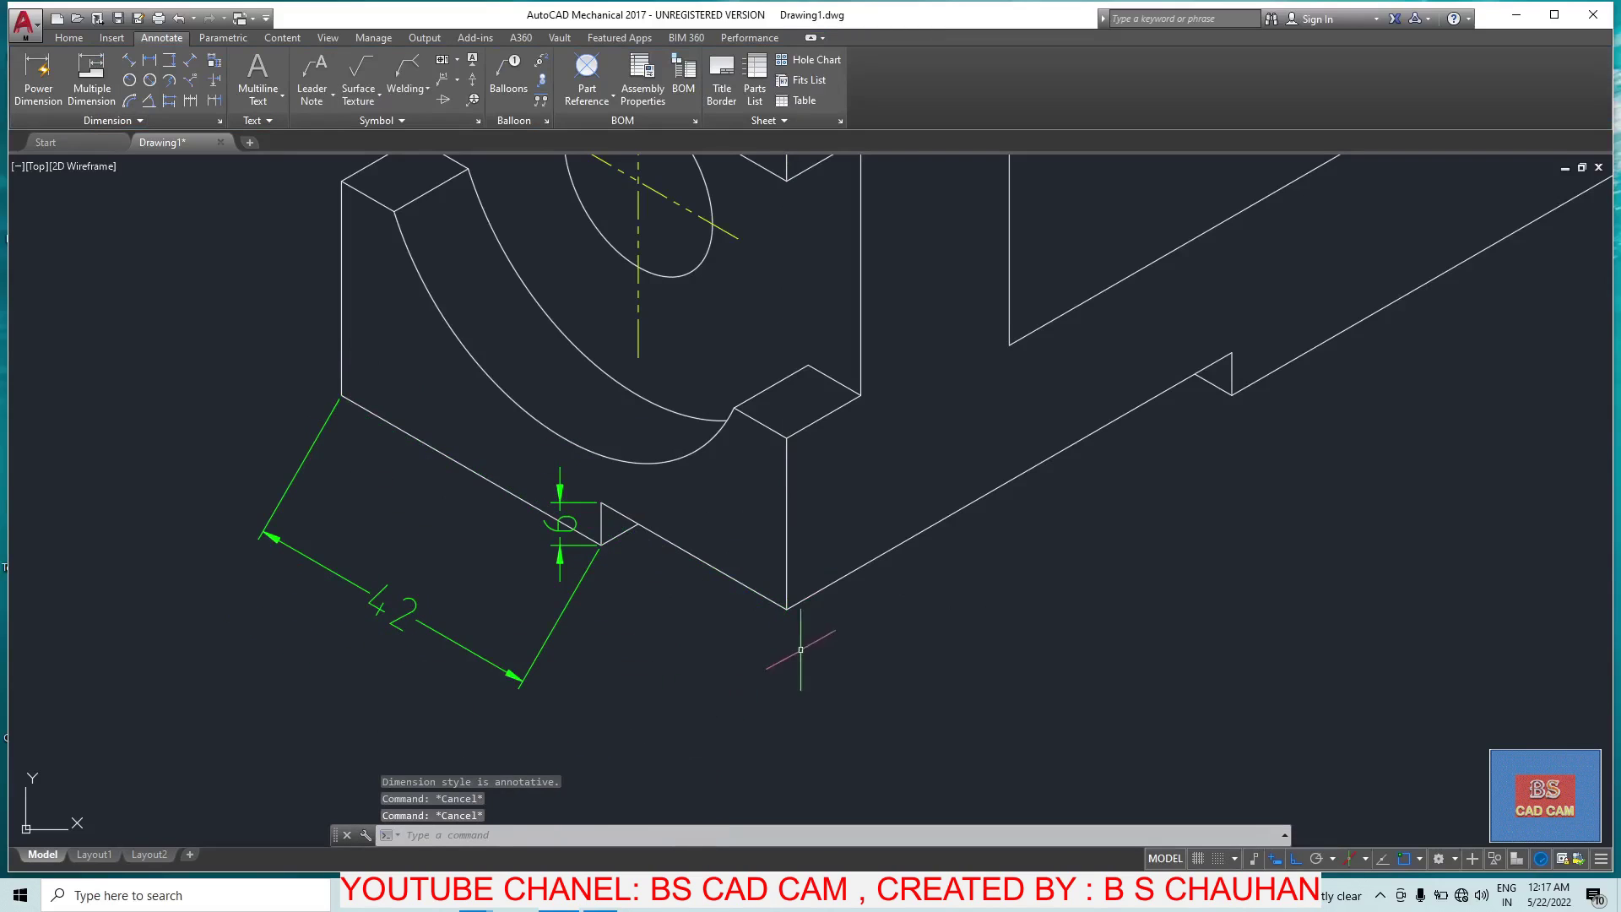
scroll(735, 532, "down", 5)
scroll(822, 523, "up", 3)
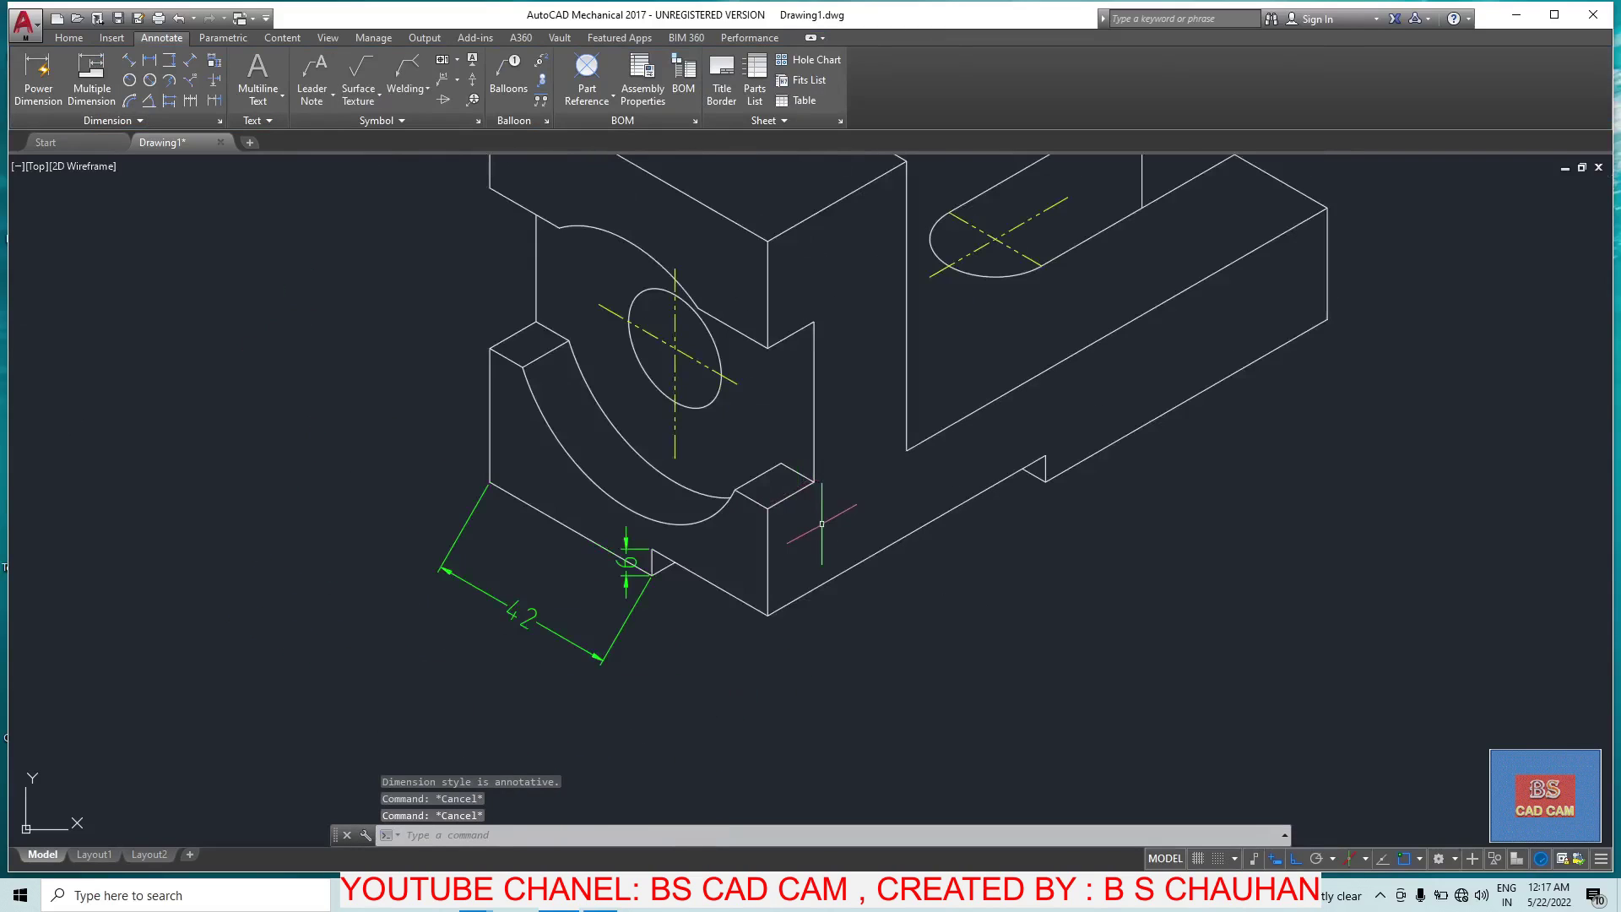
scroll(881, 460, "down", 5)
scroll(971, 289, "up", 4)
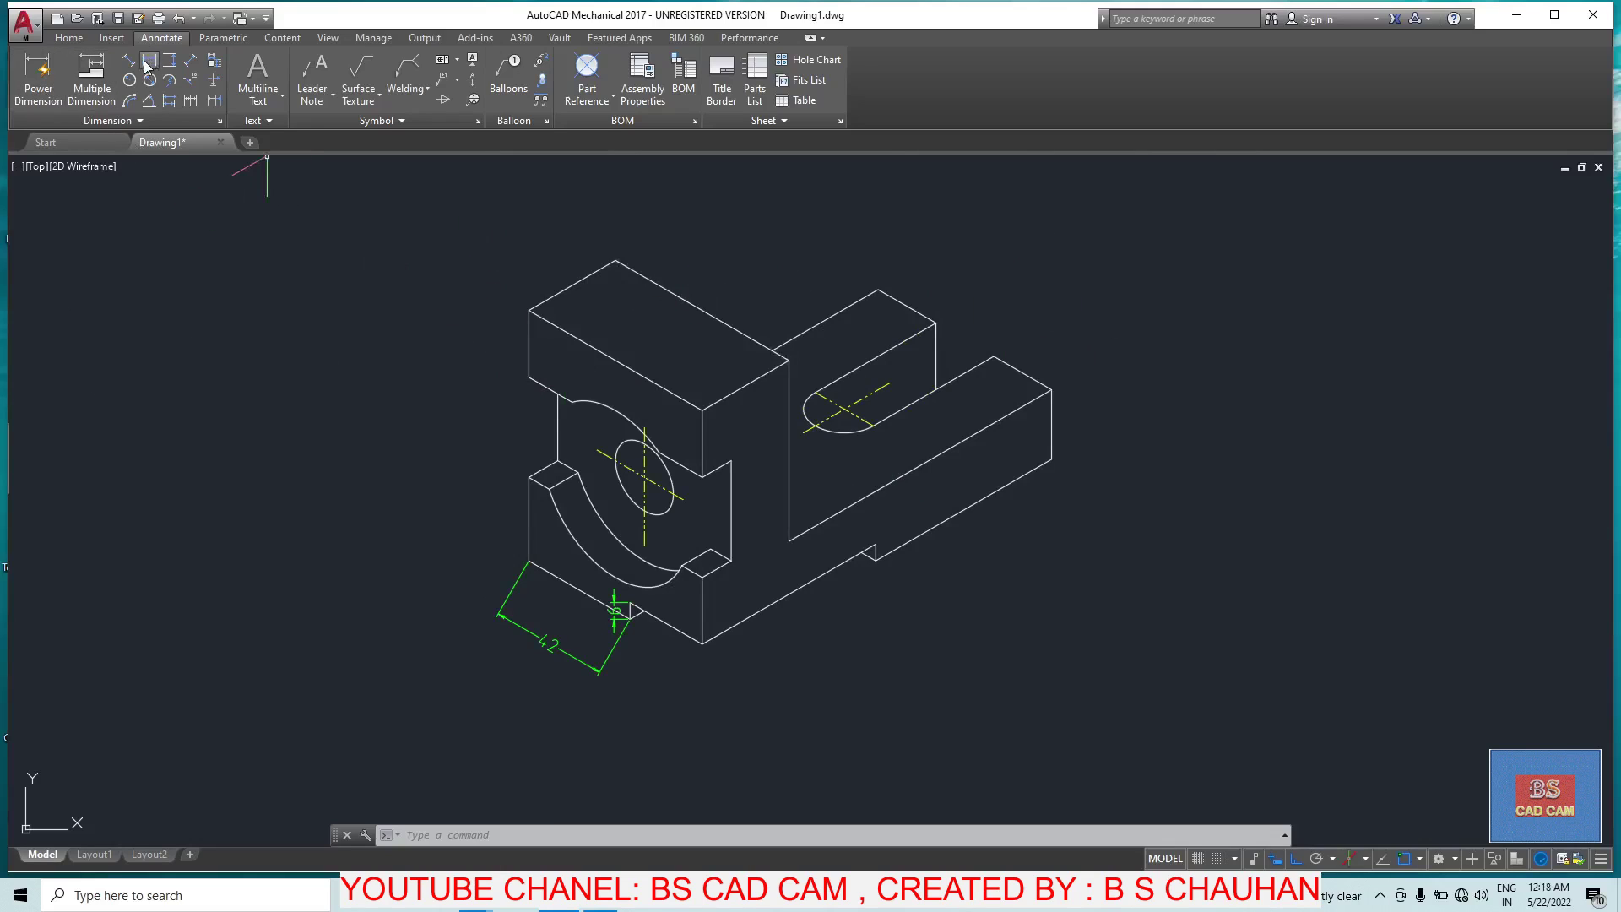
Step: Try a horizontal dimension on the block's height, then cancel it
key("Return")
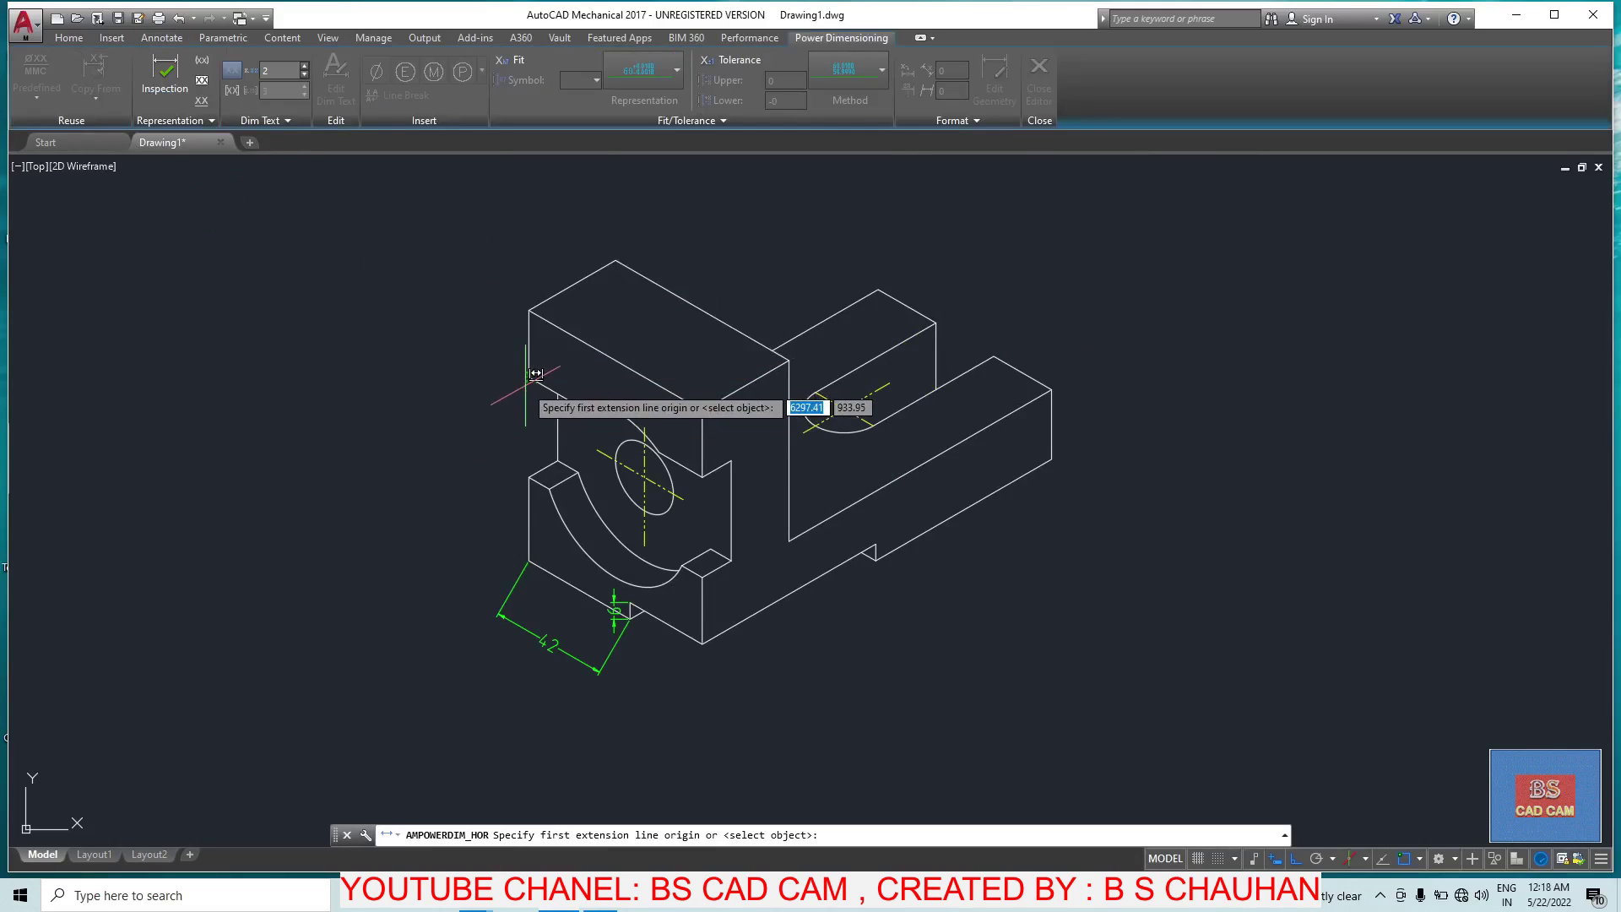
scroll(536, 374, "up", 3)
left_click(470, 325)
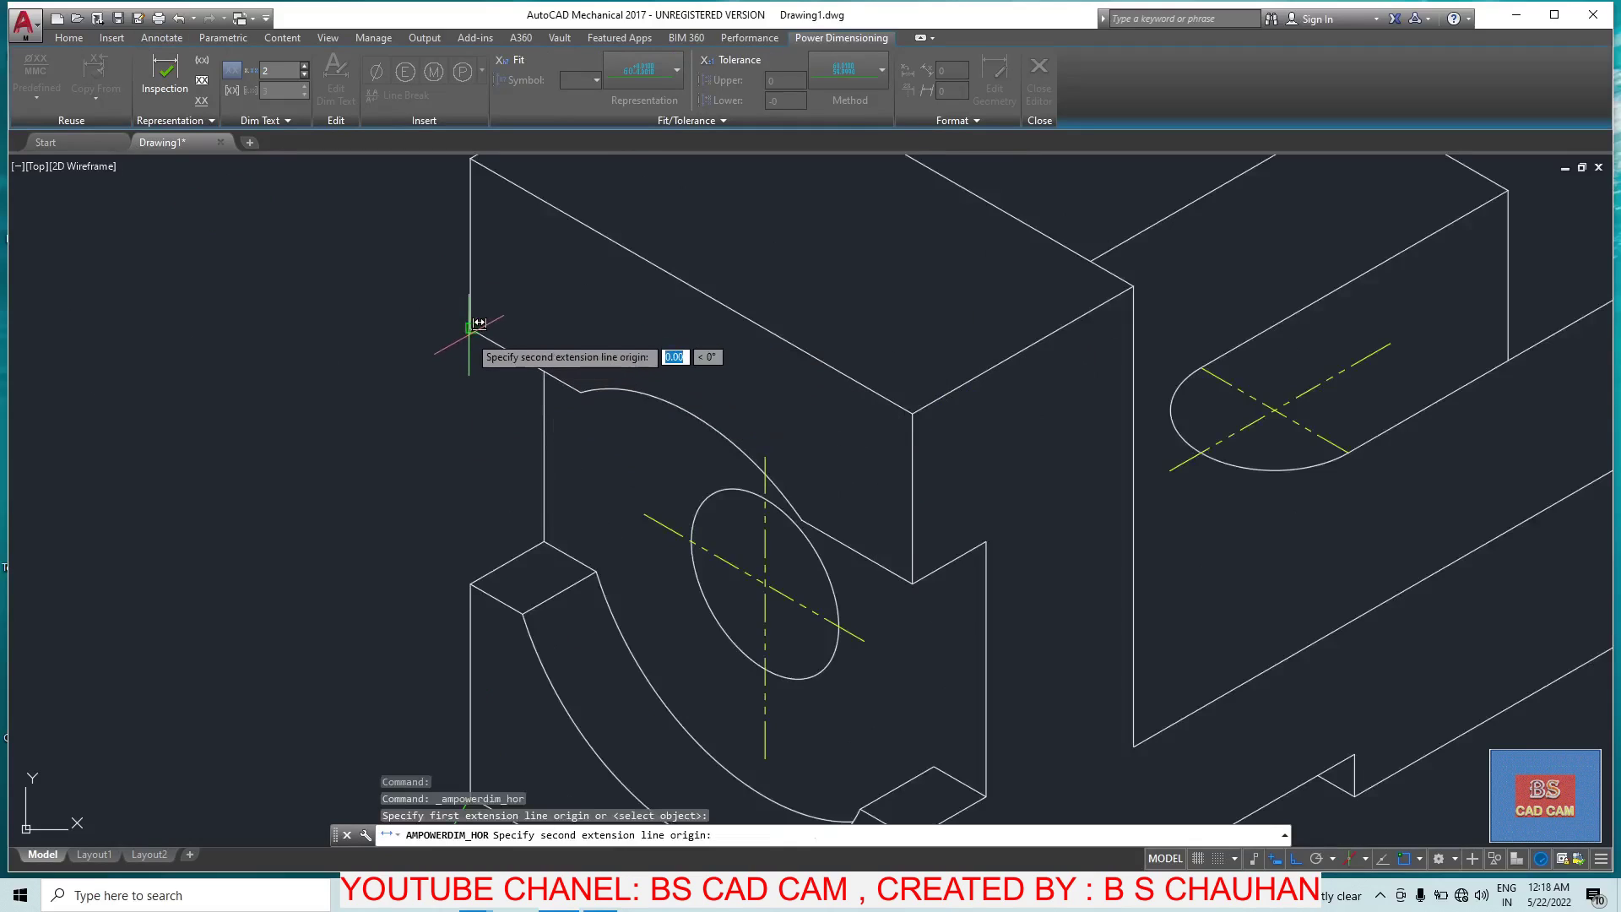
scroll(485, 279, "down", 2)
left_click(470, 222)
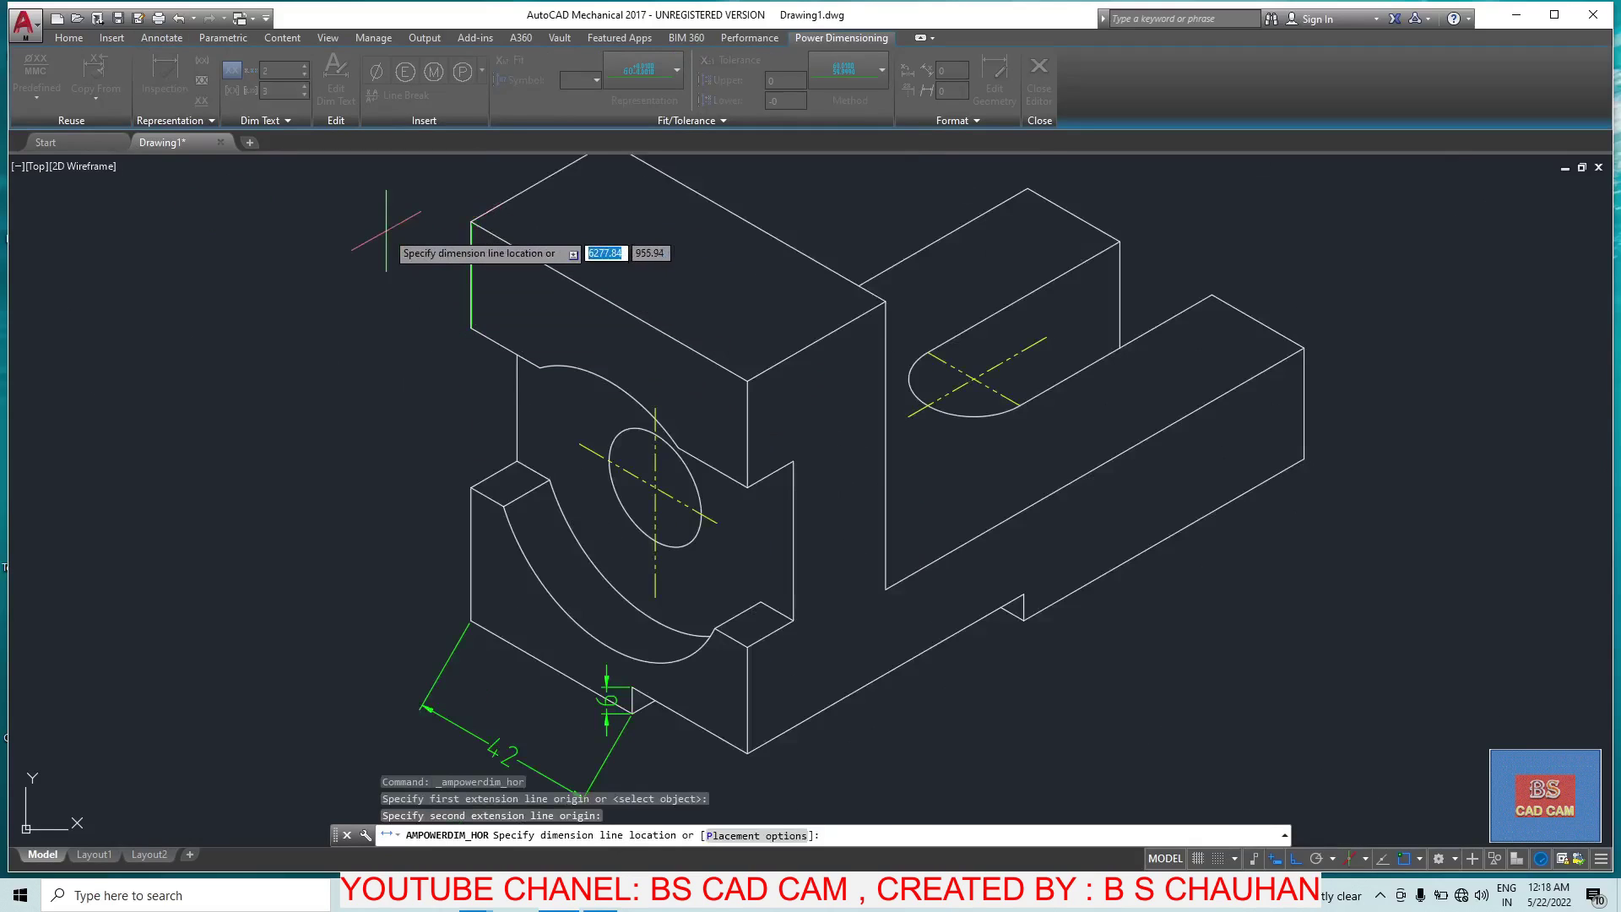
key("Escape")
key("Escape")
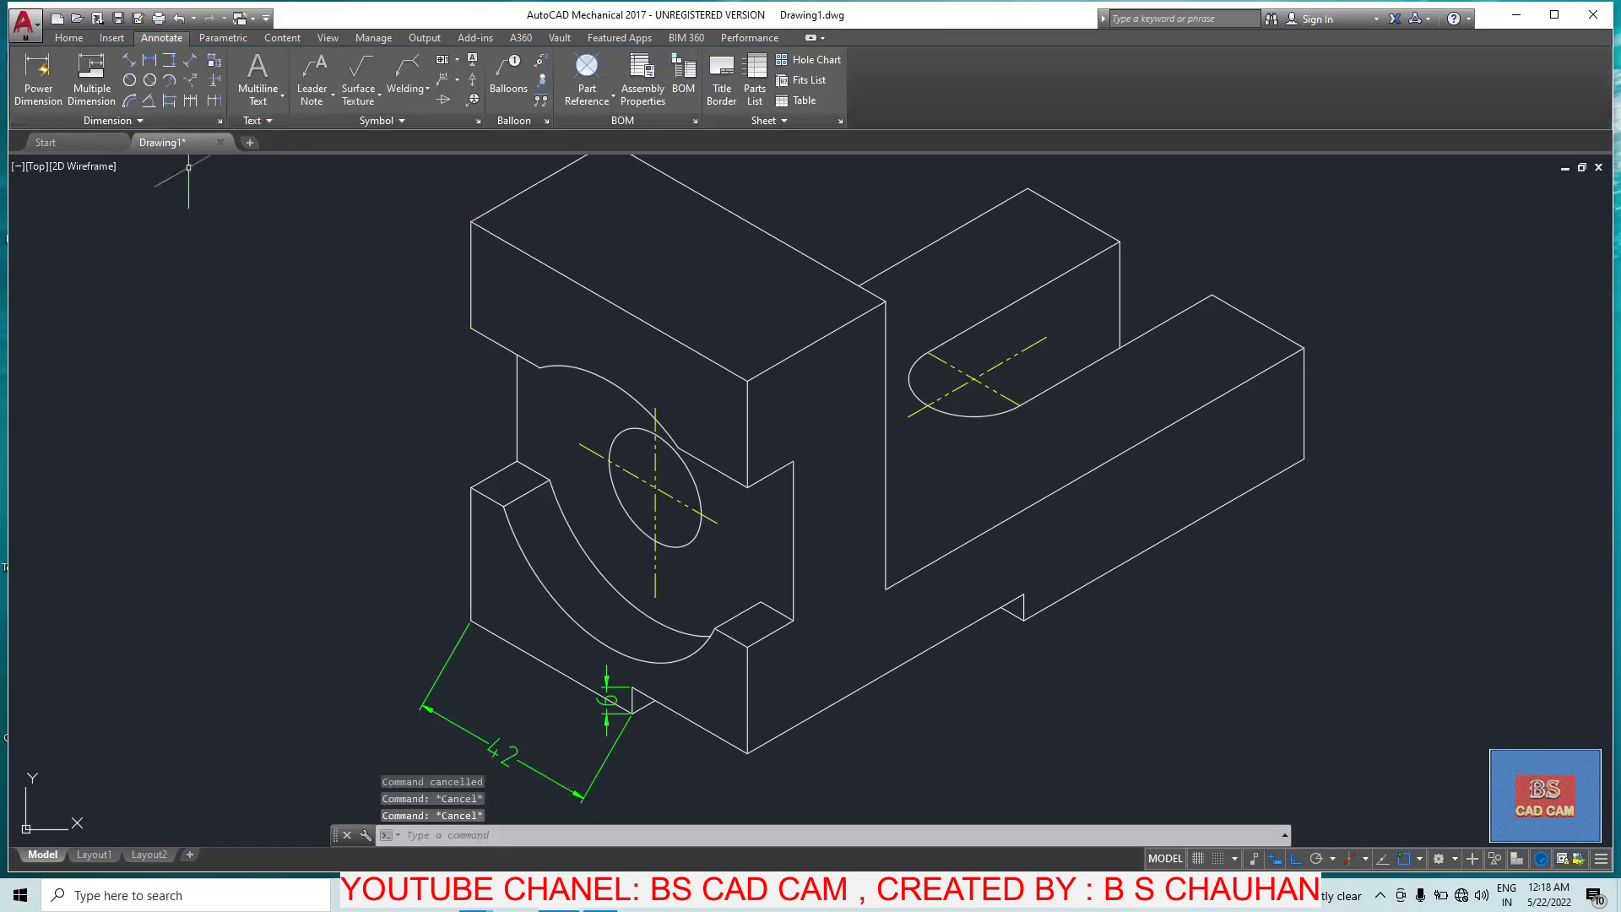
Step: Add aligned 24 and 30 height dimensions on the bracket's left side
left_click(139, 66)
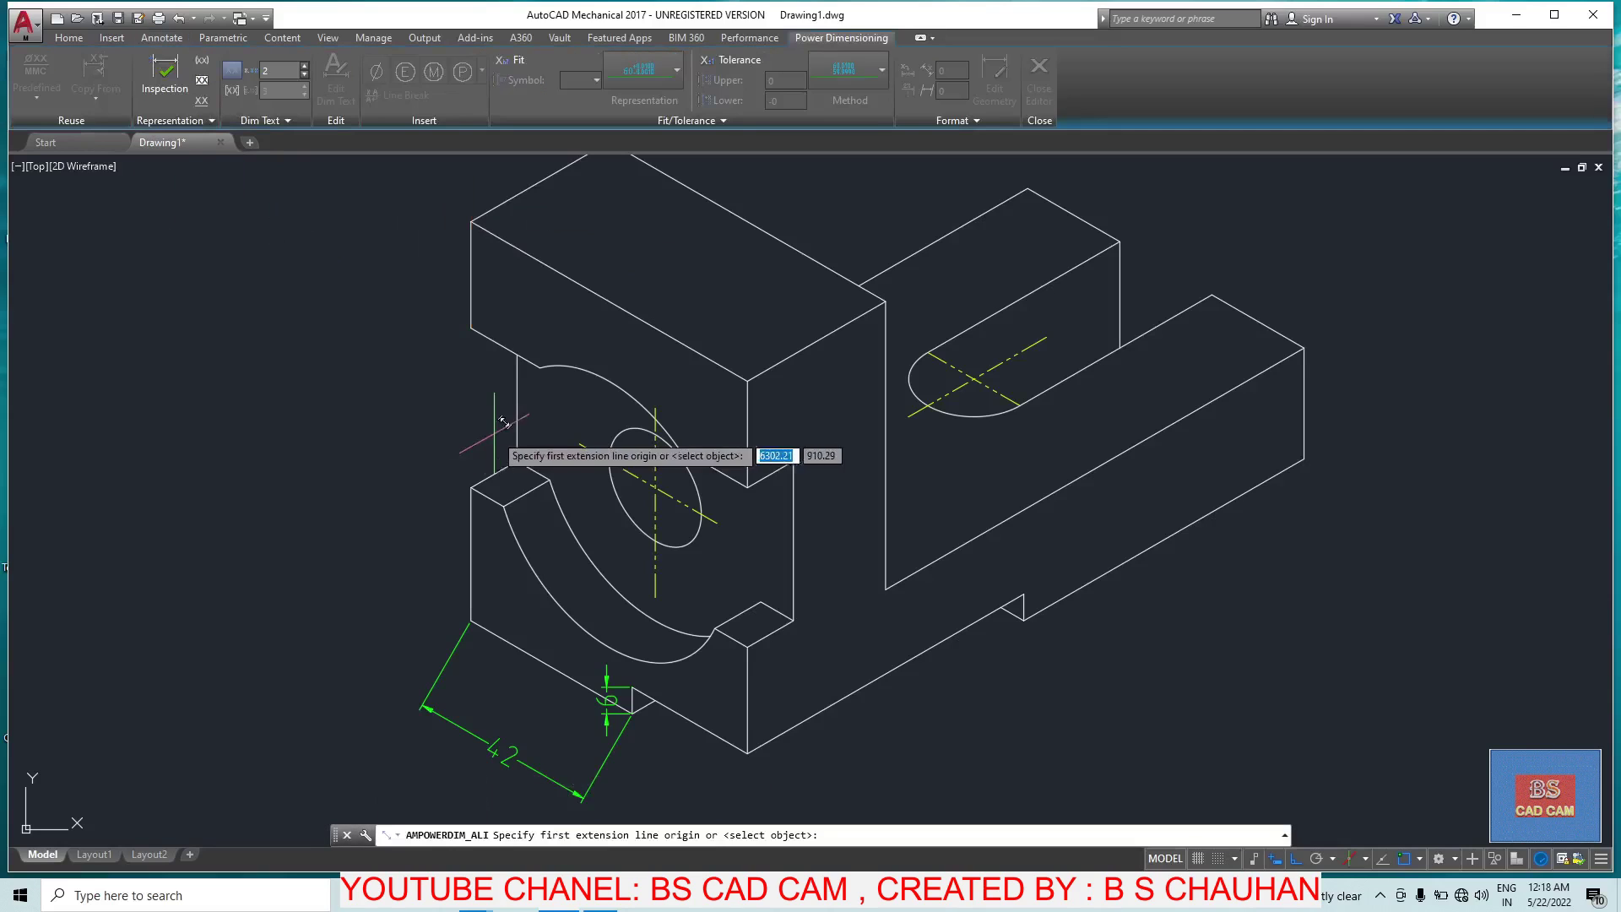
left_click(471, 327)
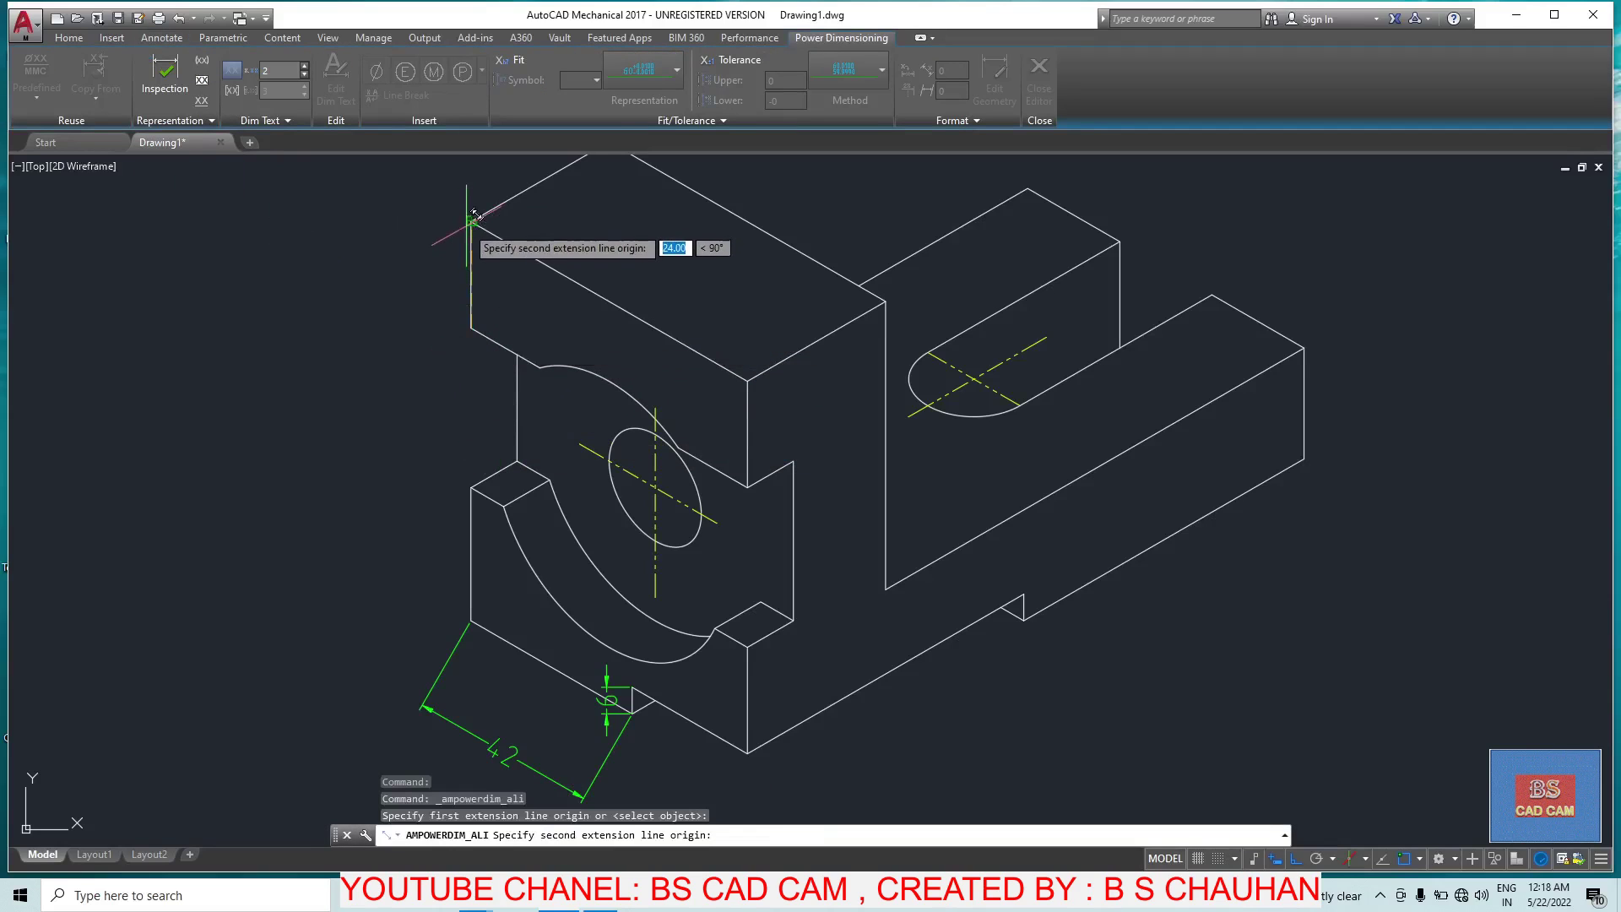
left_click(470, 222)
left_click(418, 274)
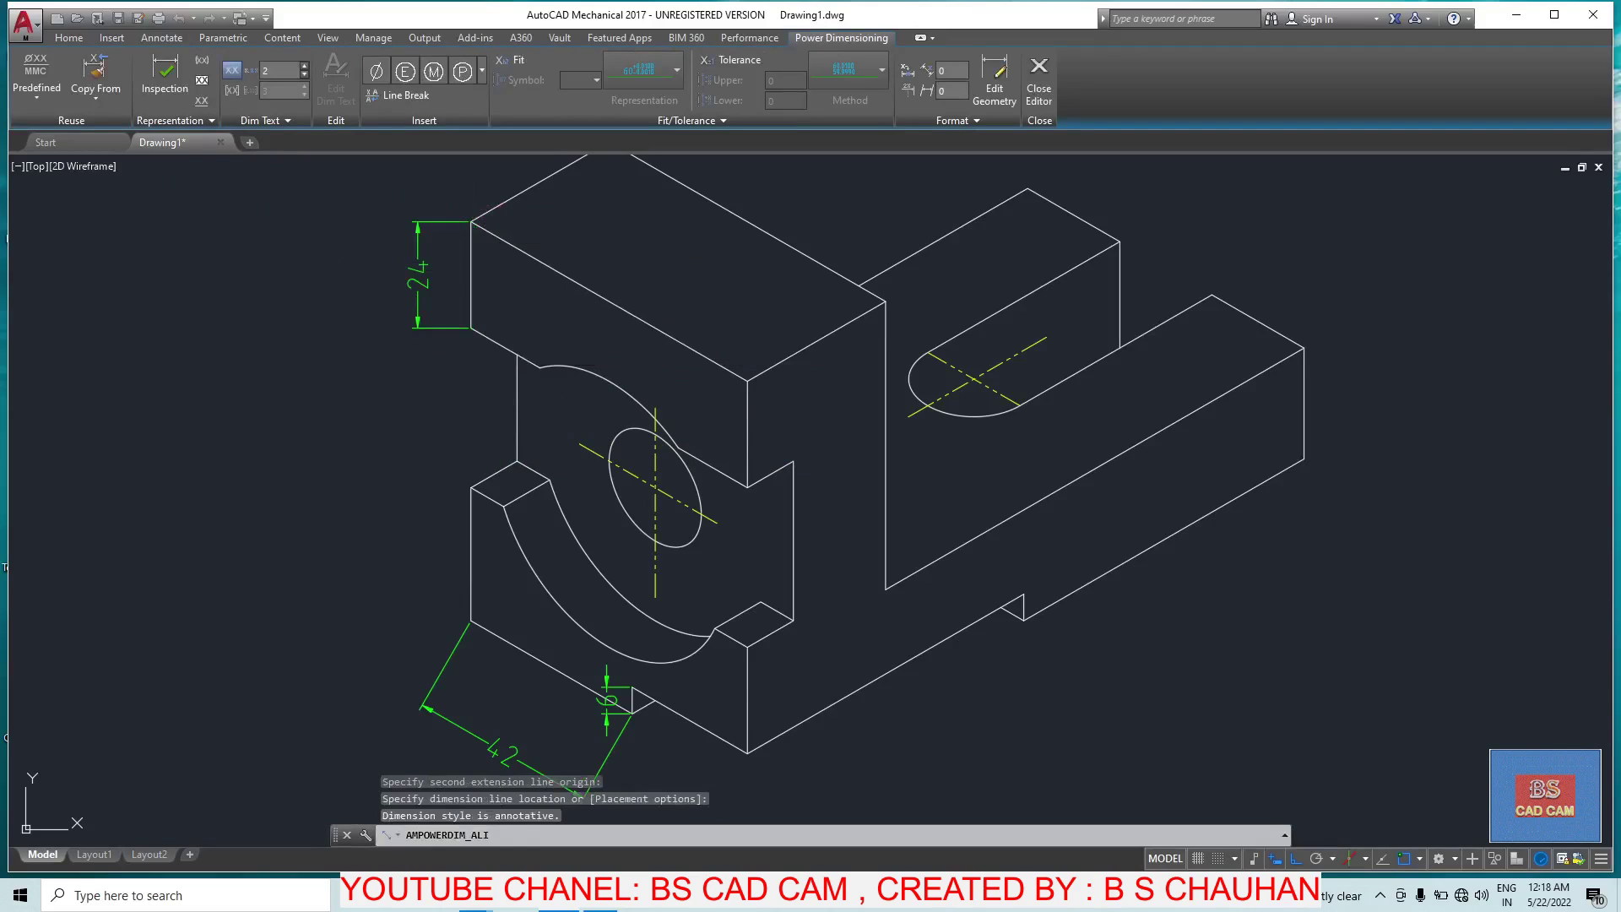
key("Return")
left_click(470, 621)
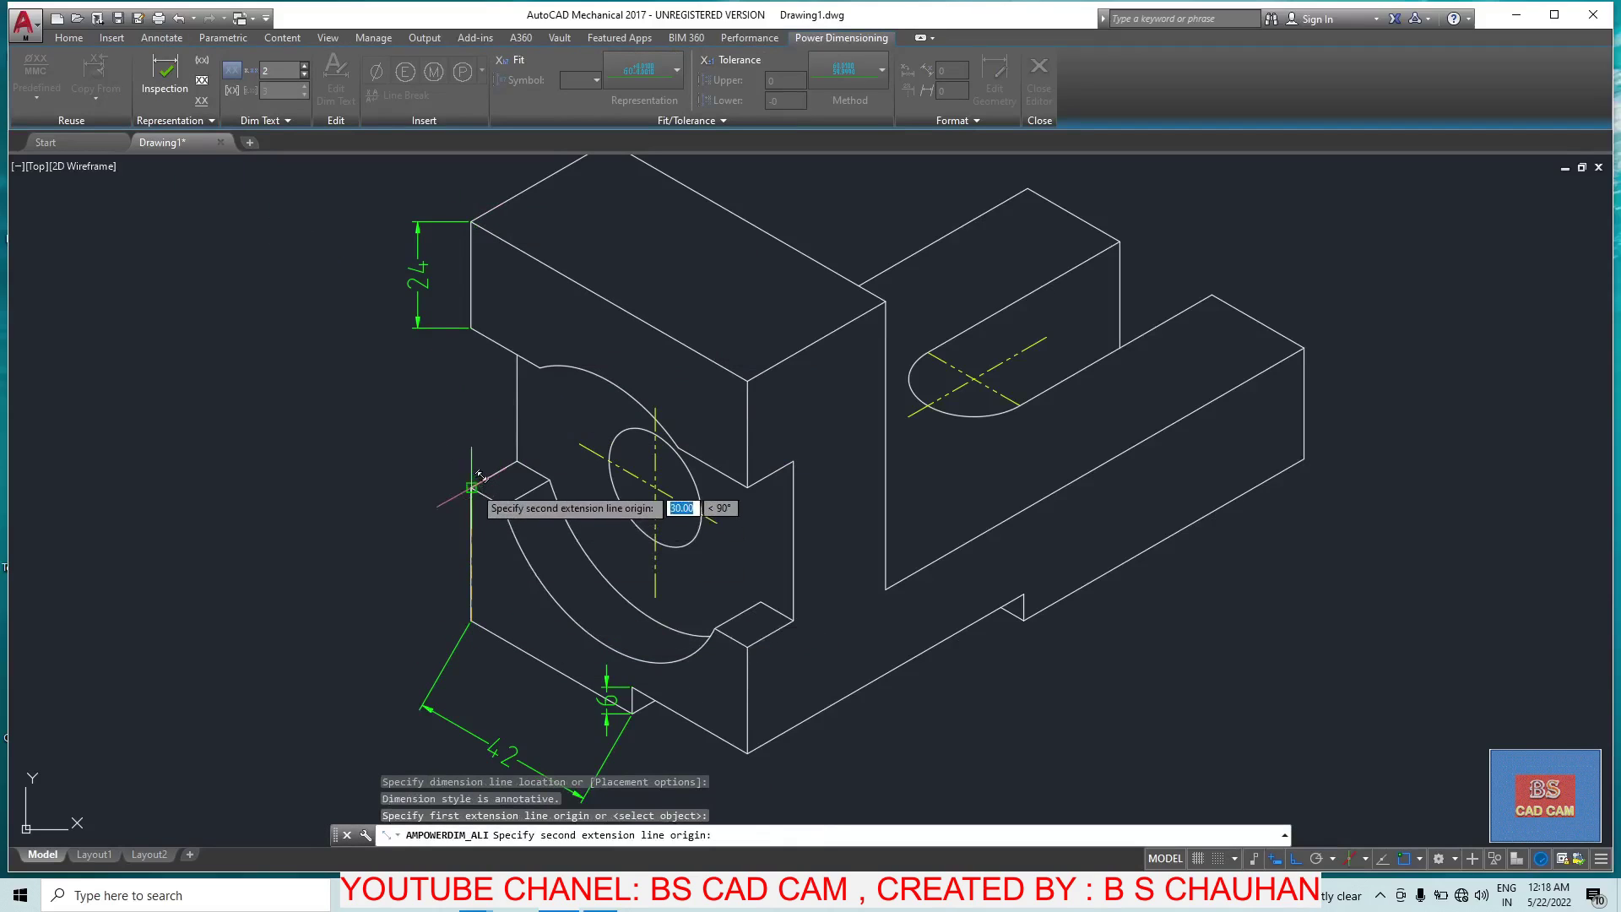
left_click(470, 488)
left_click(418, 553)
key("Return")
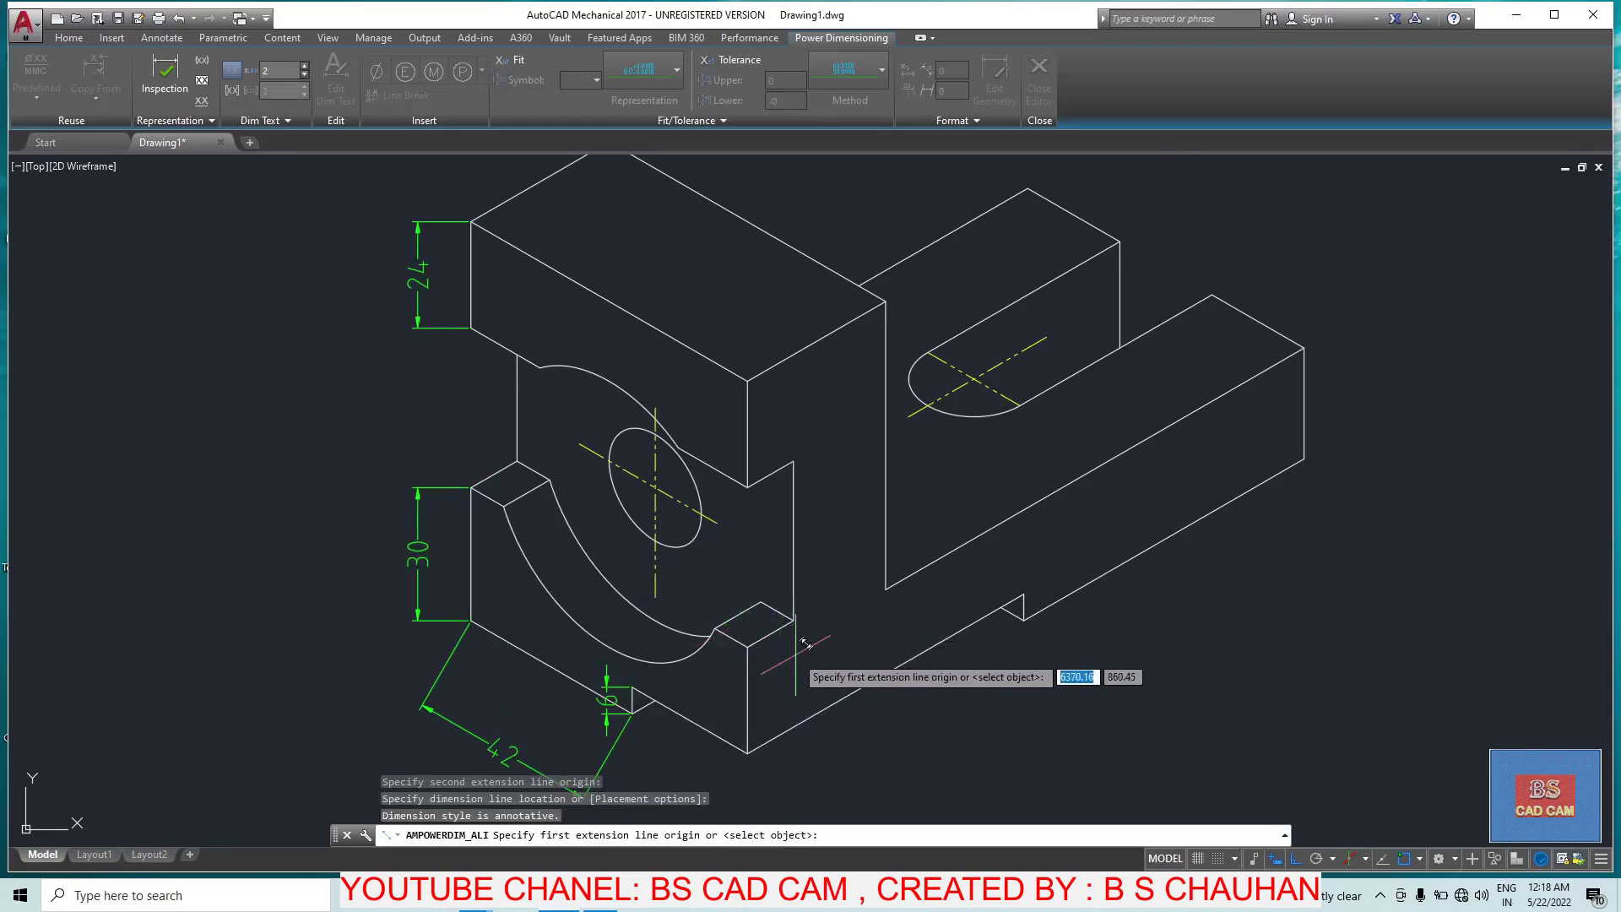
Step: Dimension the notch 12 and the base 72 with aligned dimensions, then end the command
scroll(798, 651, "up", 4)
left_click(671, 642)
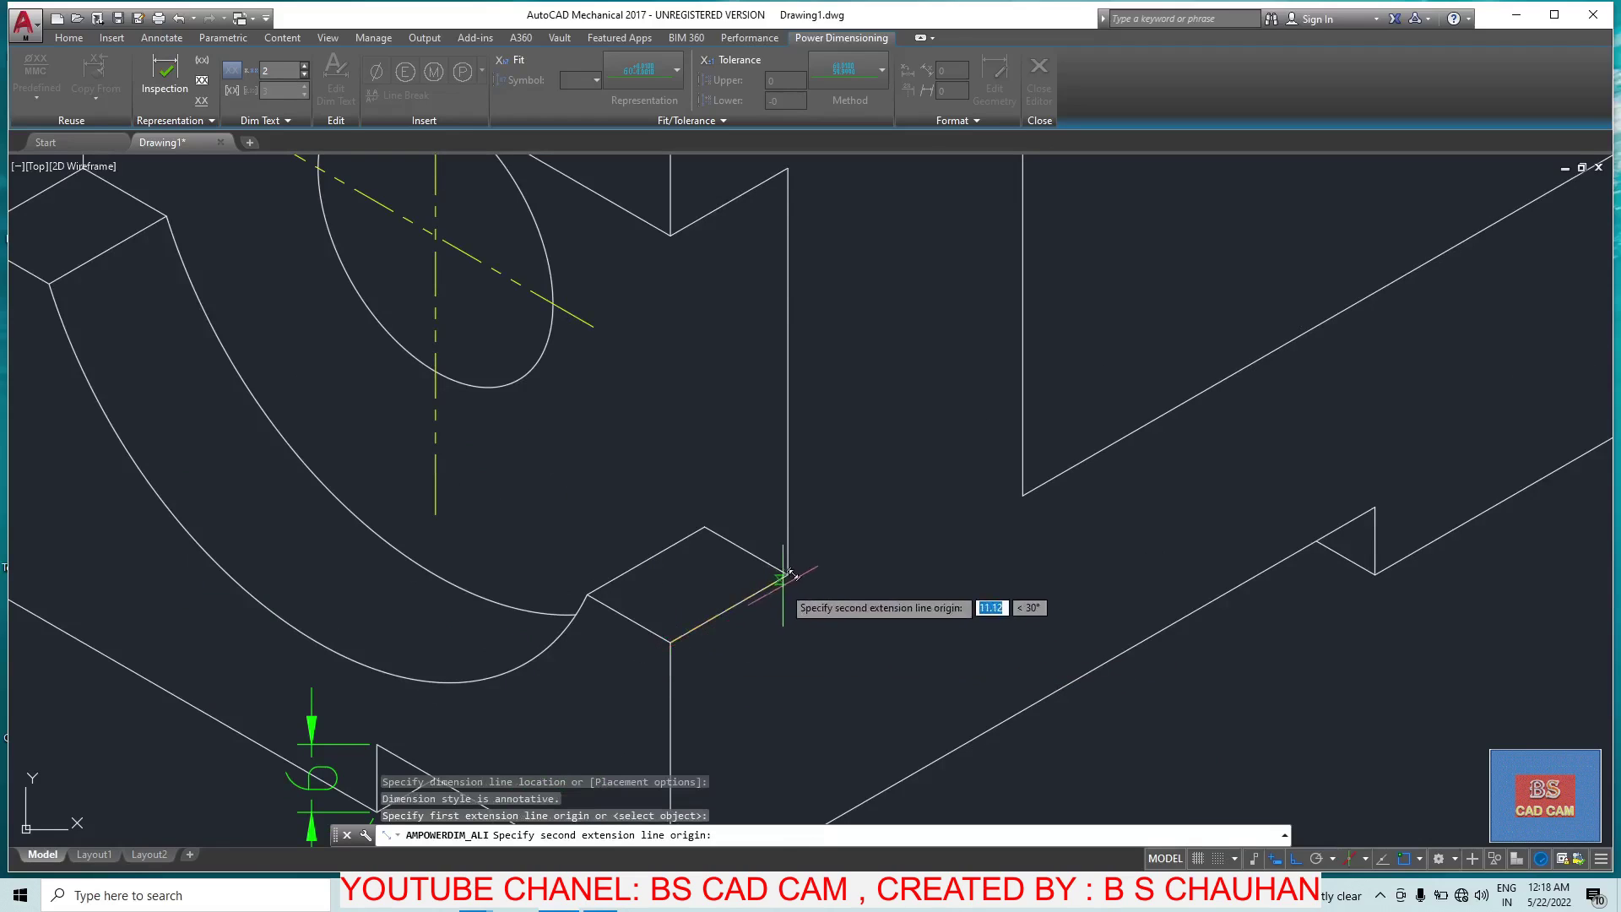
left_click(788, 575)
left_click(797, 652)
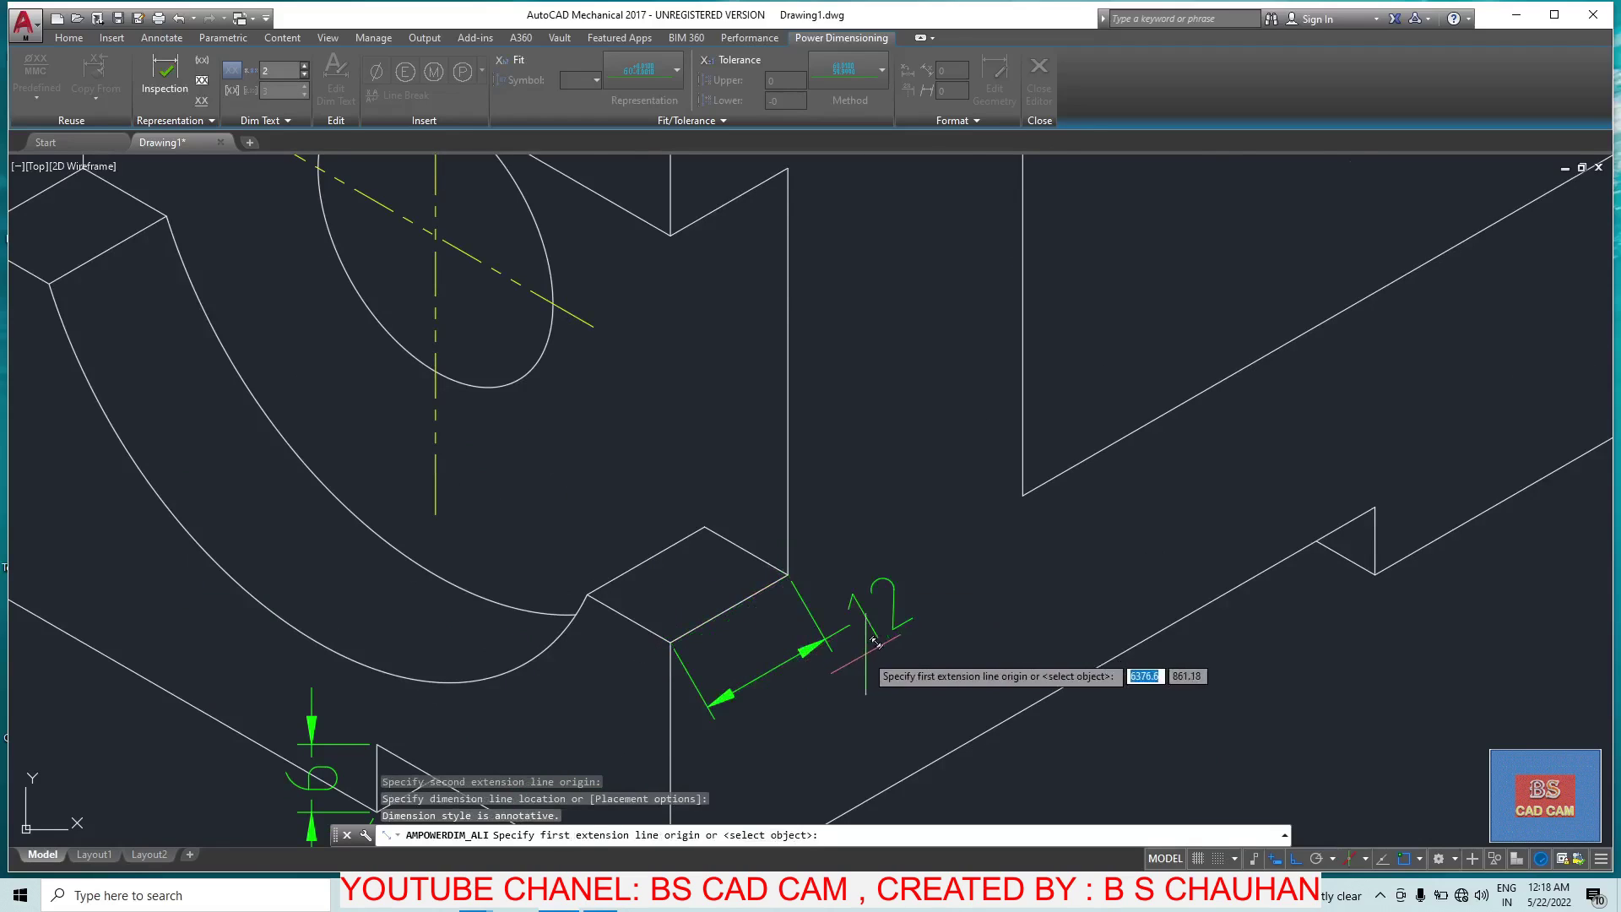
scroll(869, 645, "down", 5)
scroll(788, 718, "up", 5)
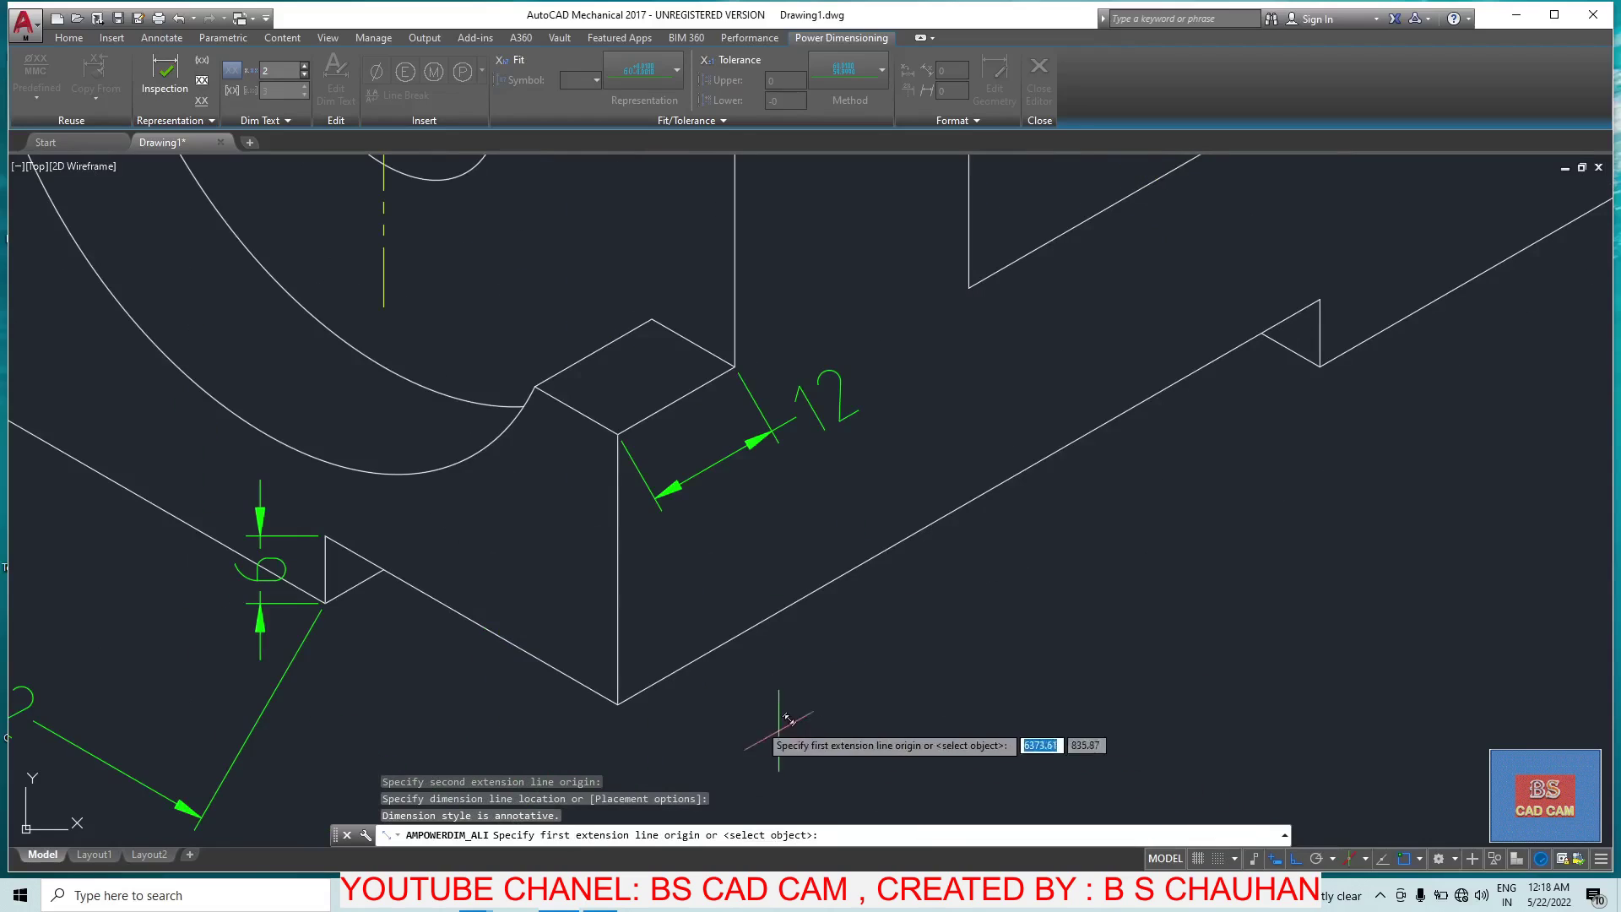
left_click(619, 702)
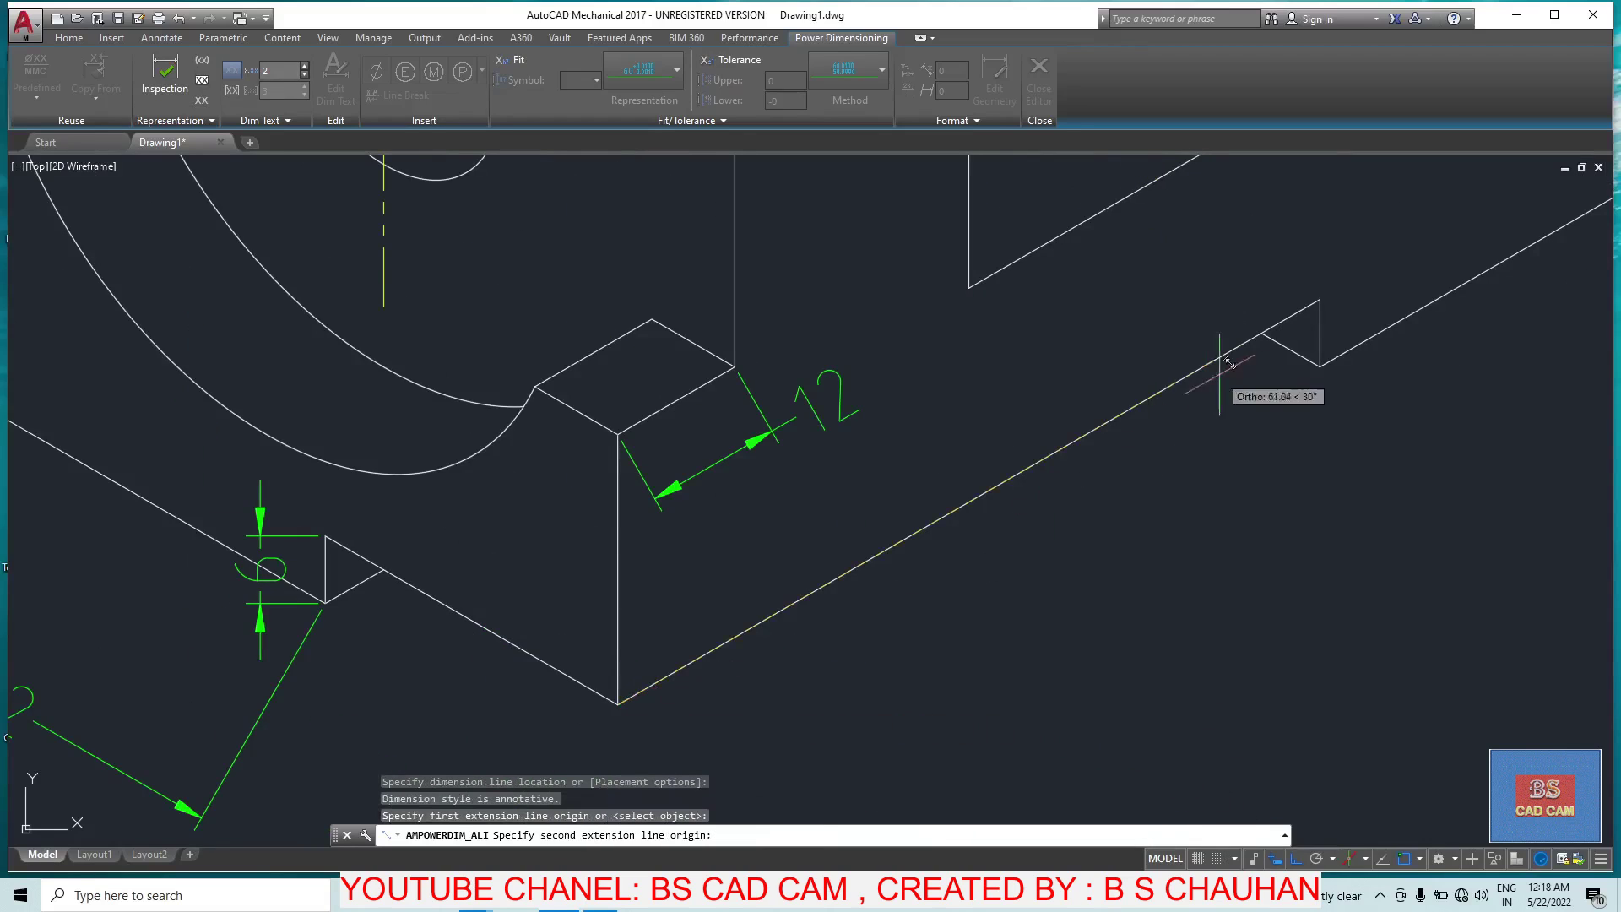
left_click(1317, 300)
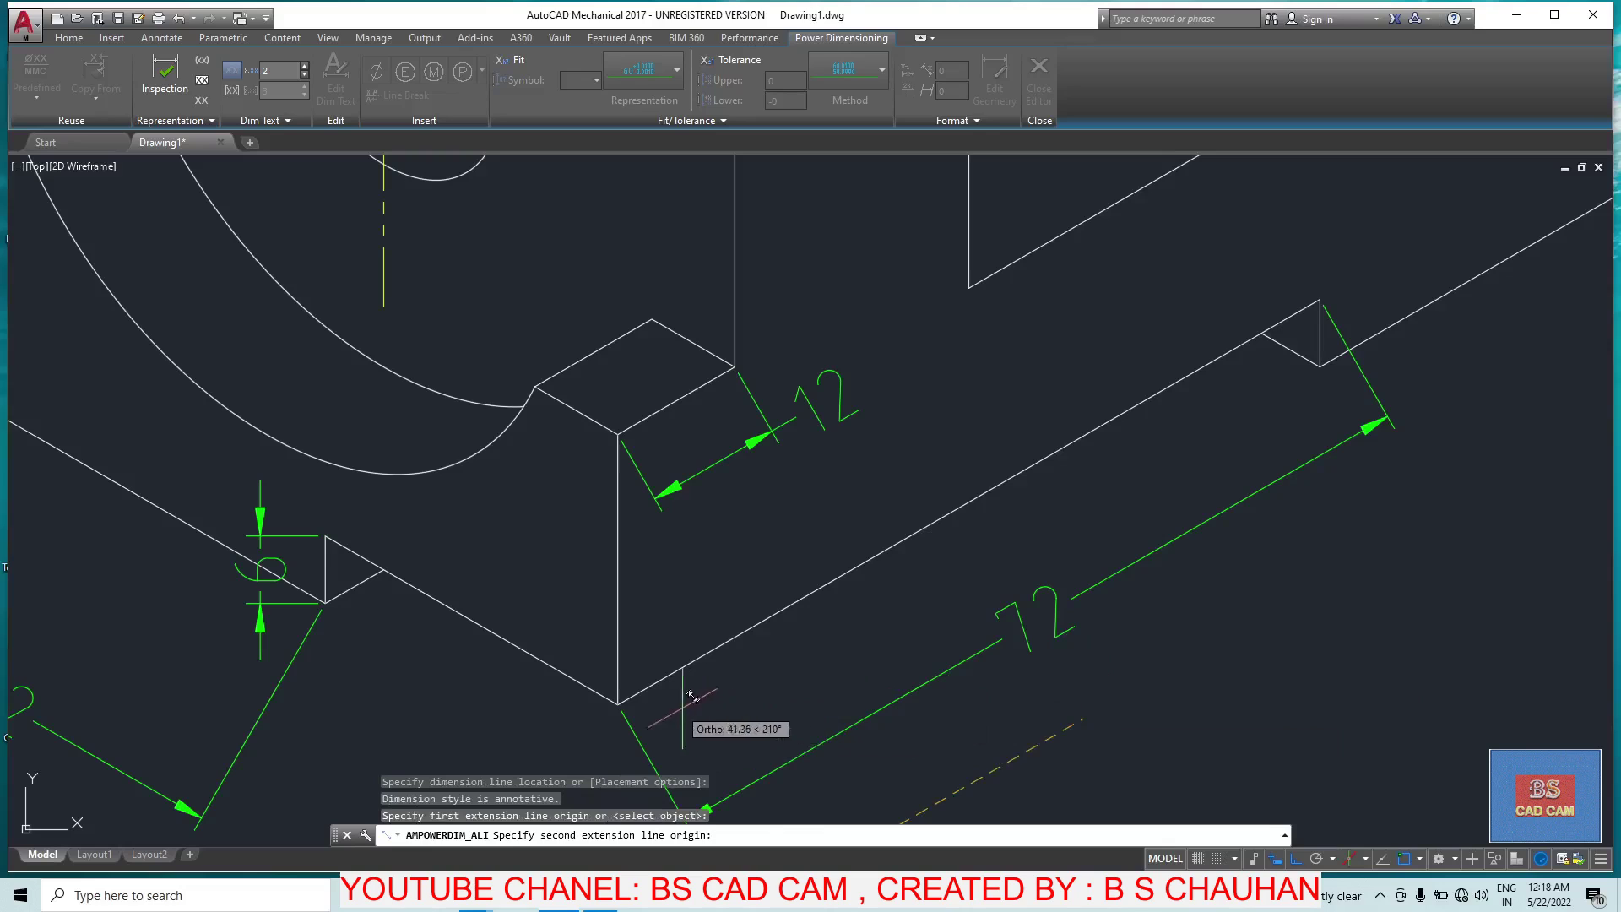
key("Escape")
key("Escape")
scroll(738, 696, "down", 5)
Step: Place an unwanted 144.6 aligned base dimension, then cancel it
scroll(411, 321, "up", 3)
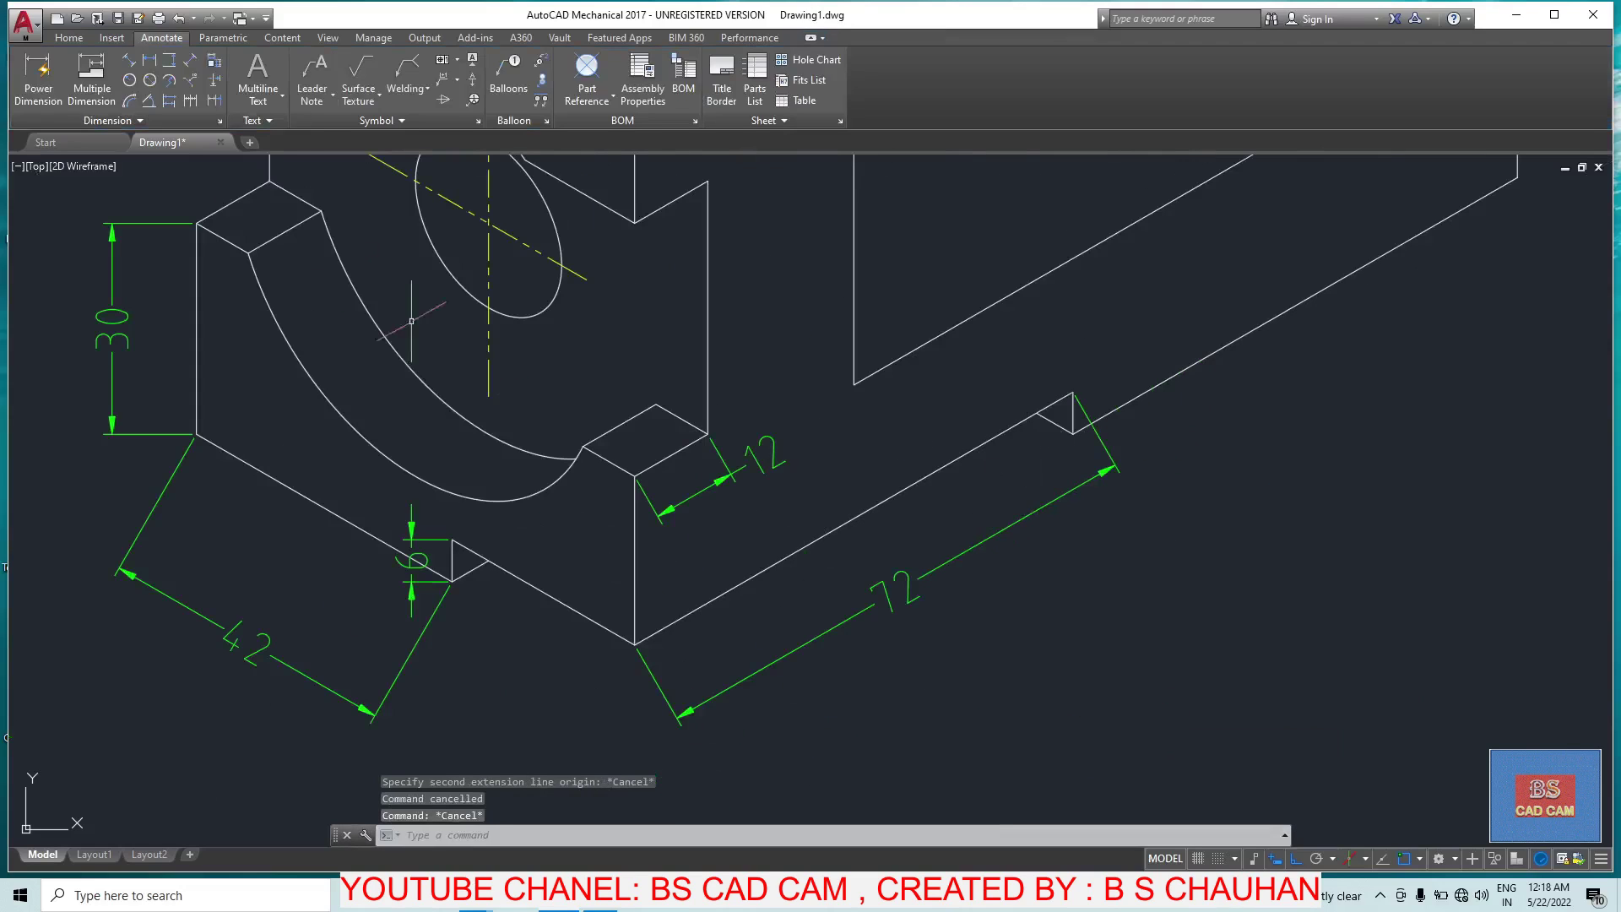
left_click(127, 63)
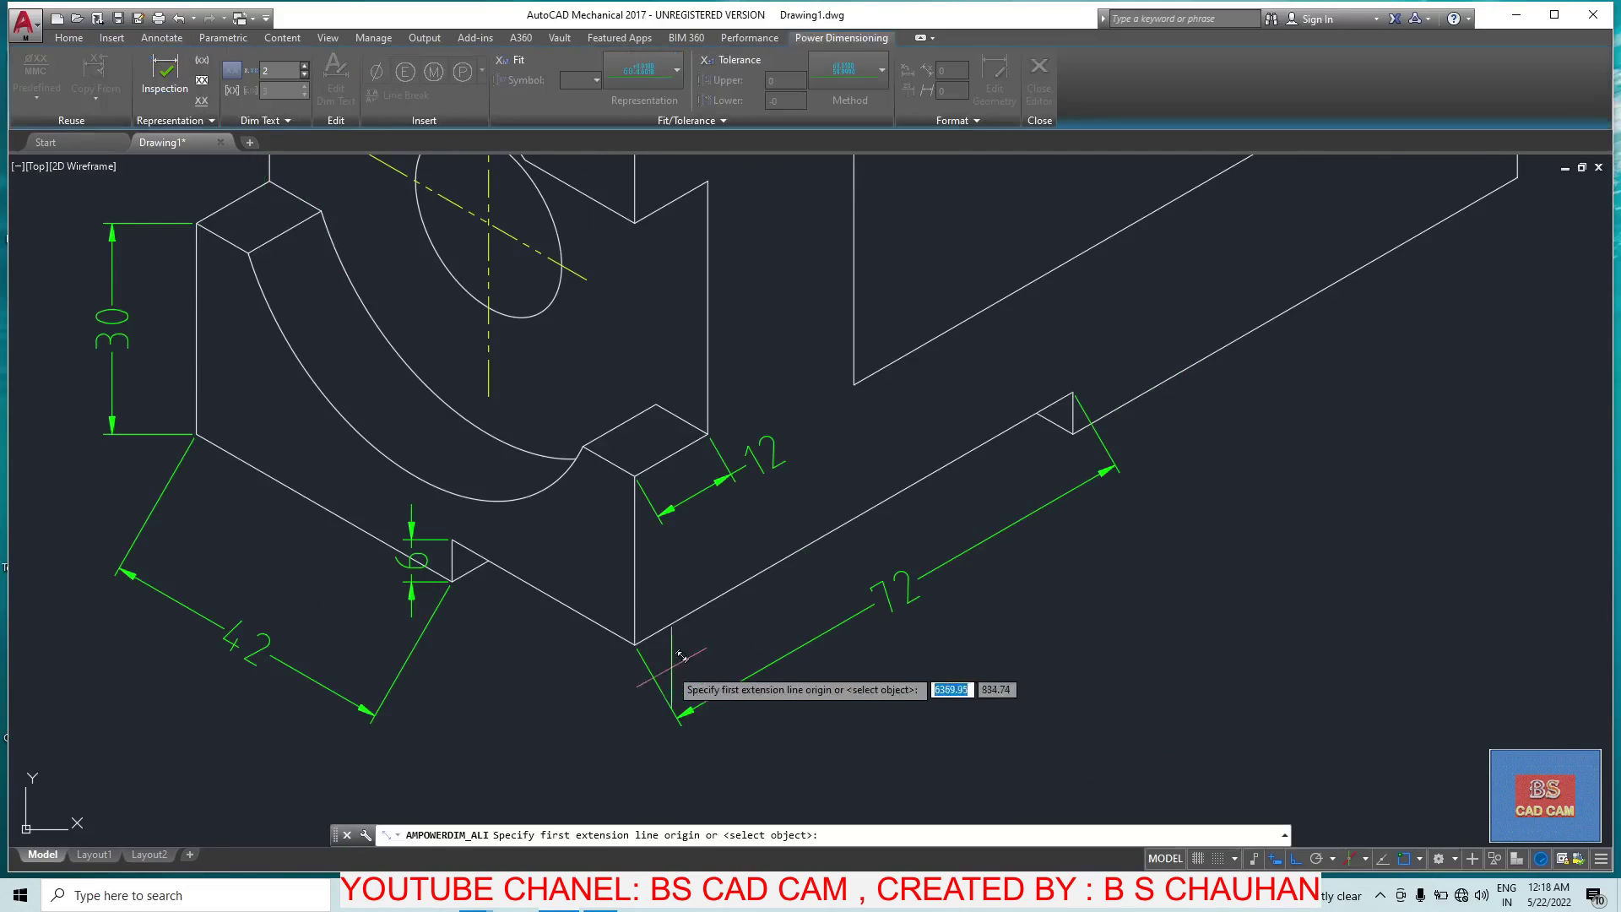
left_click(635, 644)
scroll(635, 644, "down", 5)
scroll(929, 502, "up", 3)
left_click(927, 485)
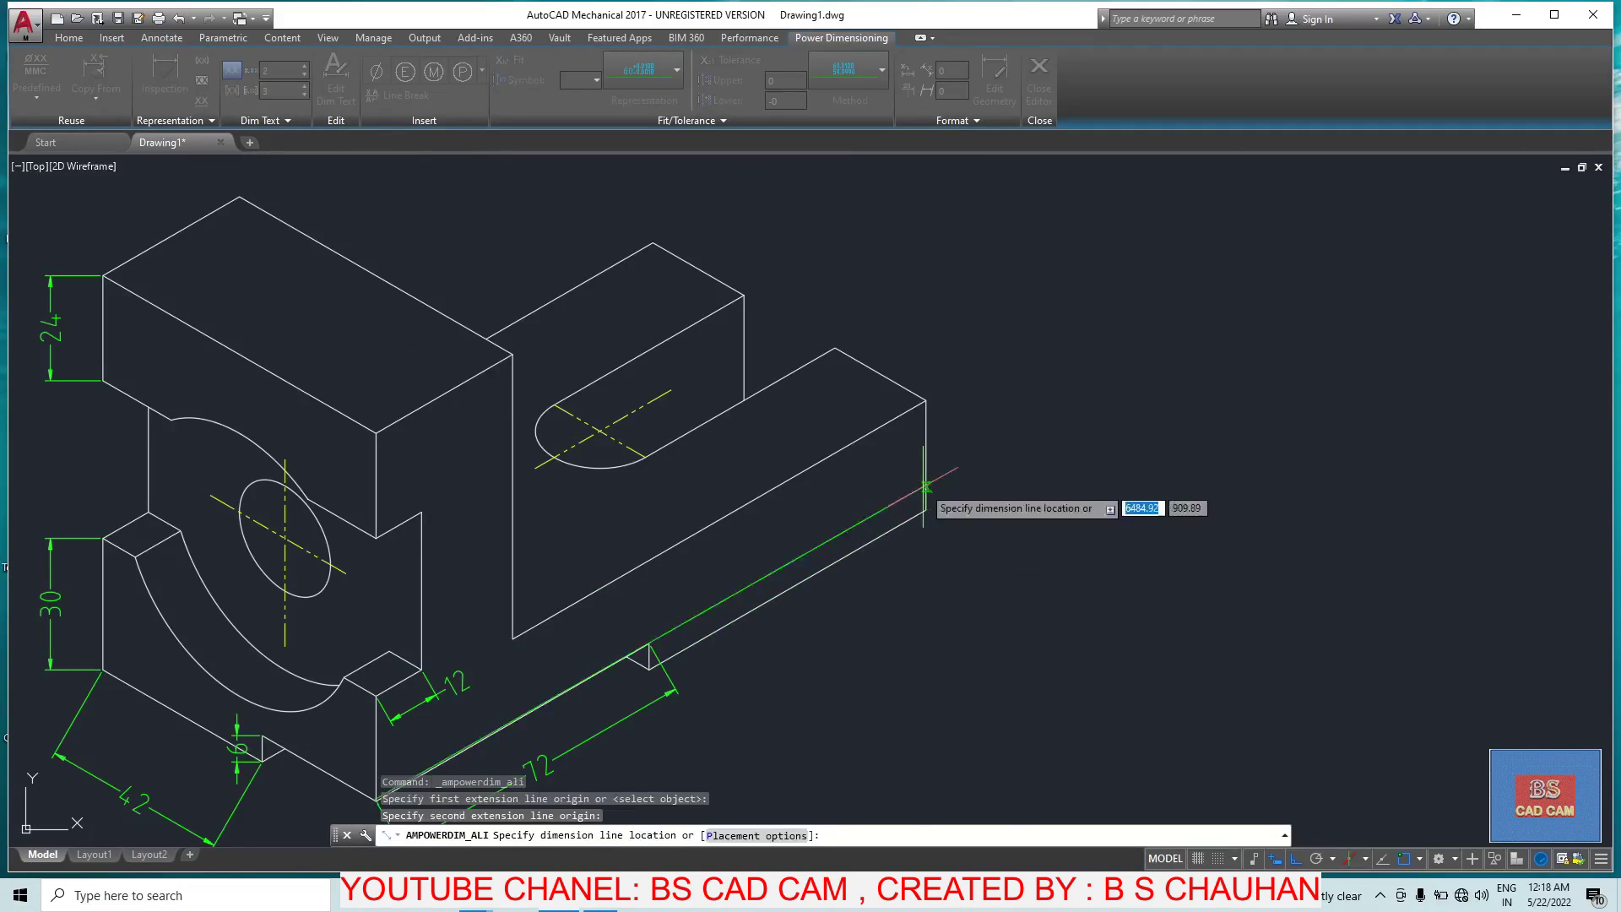
left_click(844, 682)
scroll(800, 635, "down", 3)
scroll(801, 635, "up", 3)
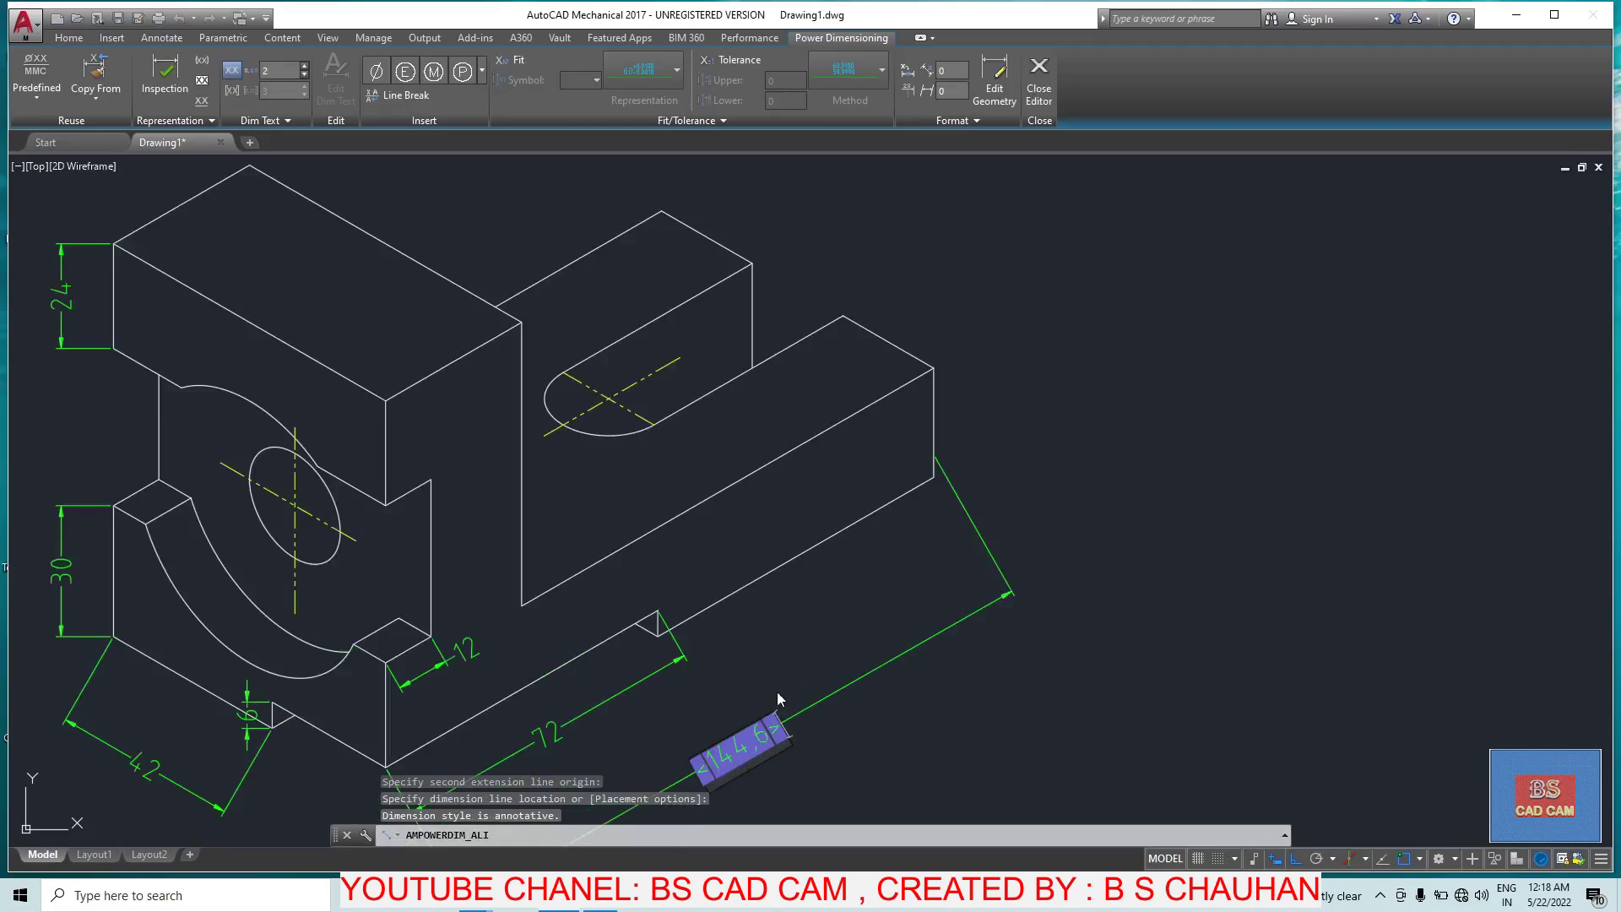
key("Escape")
key("Escape")
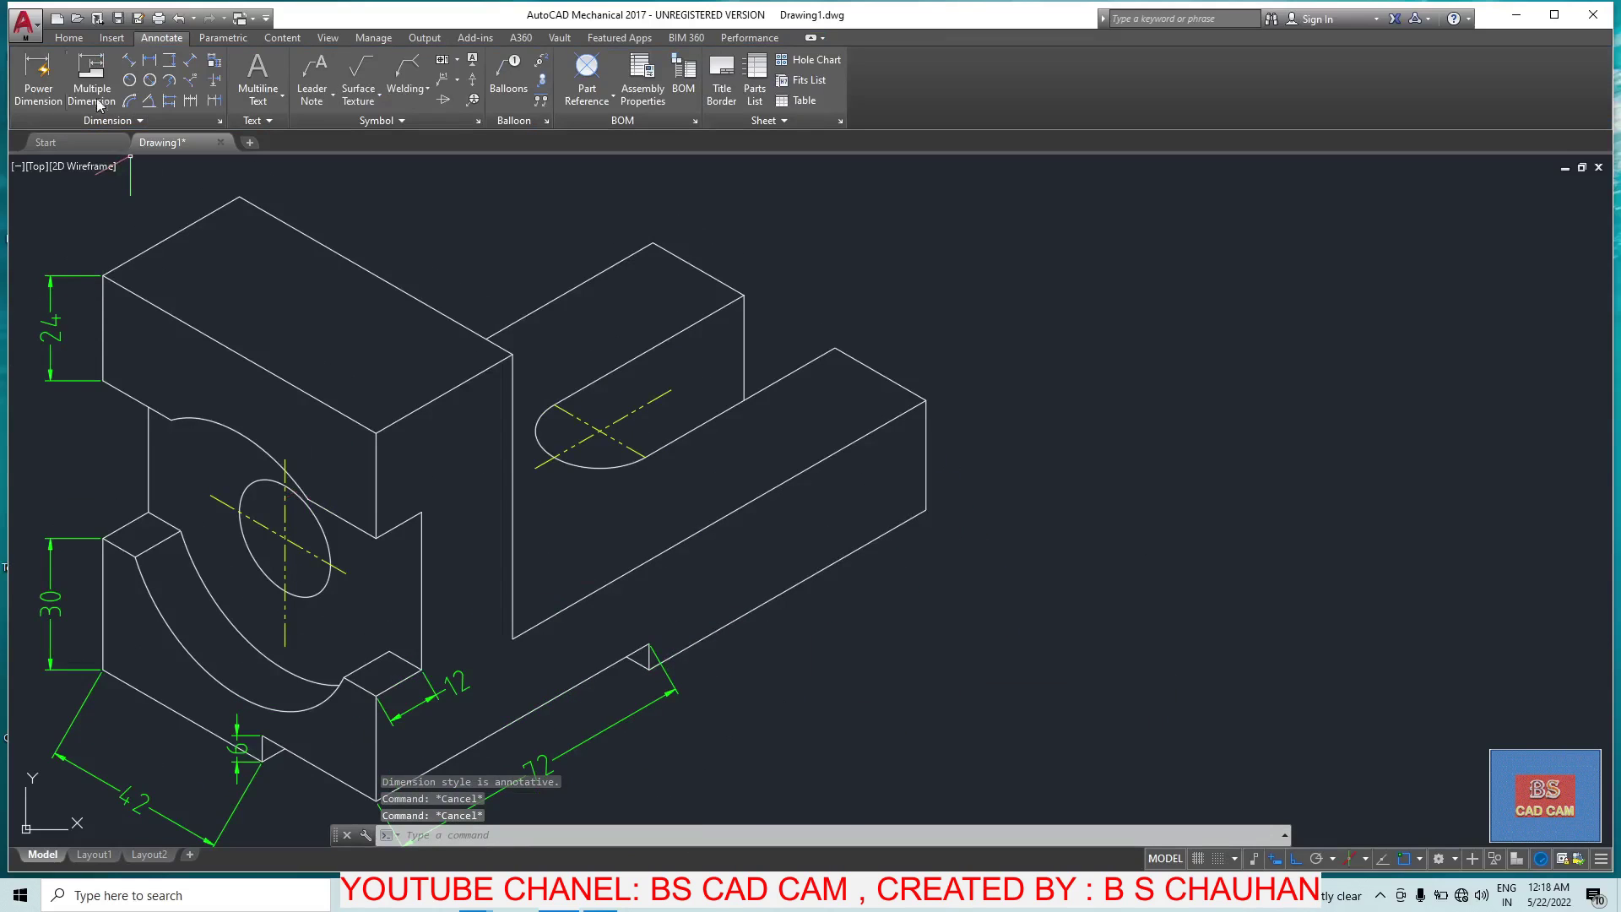
Step: Add an aligned 73 dimension along the base and a 25 height at the right end
left_click(129, 66)
scroll(778, 272, "down", 3)
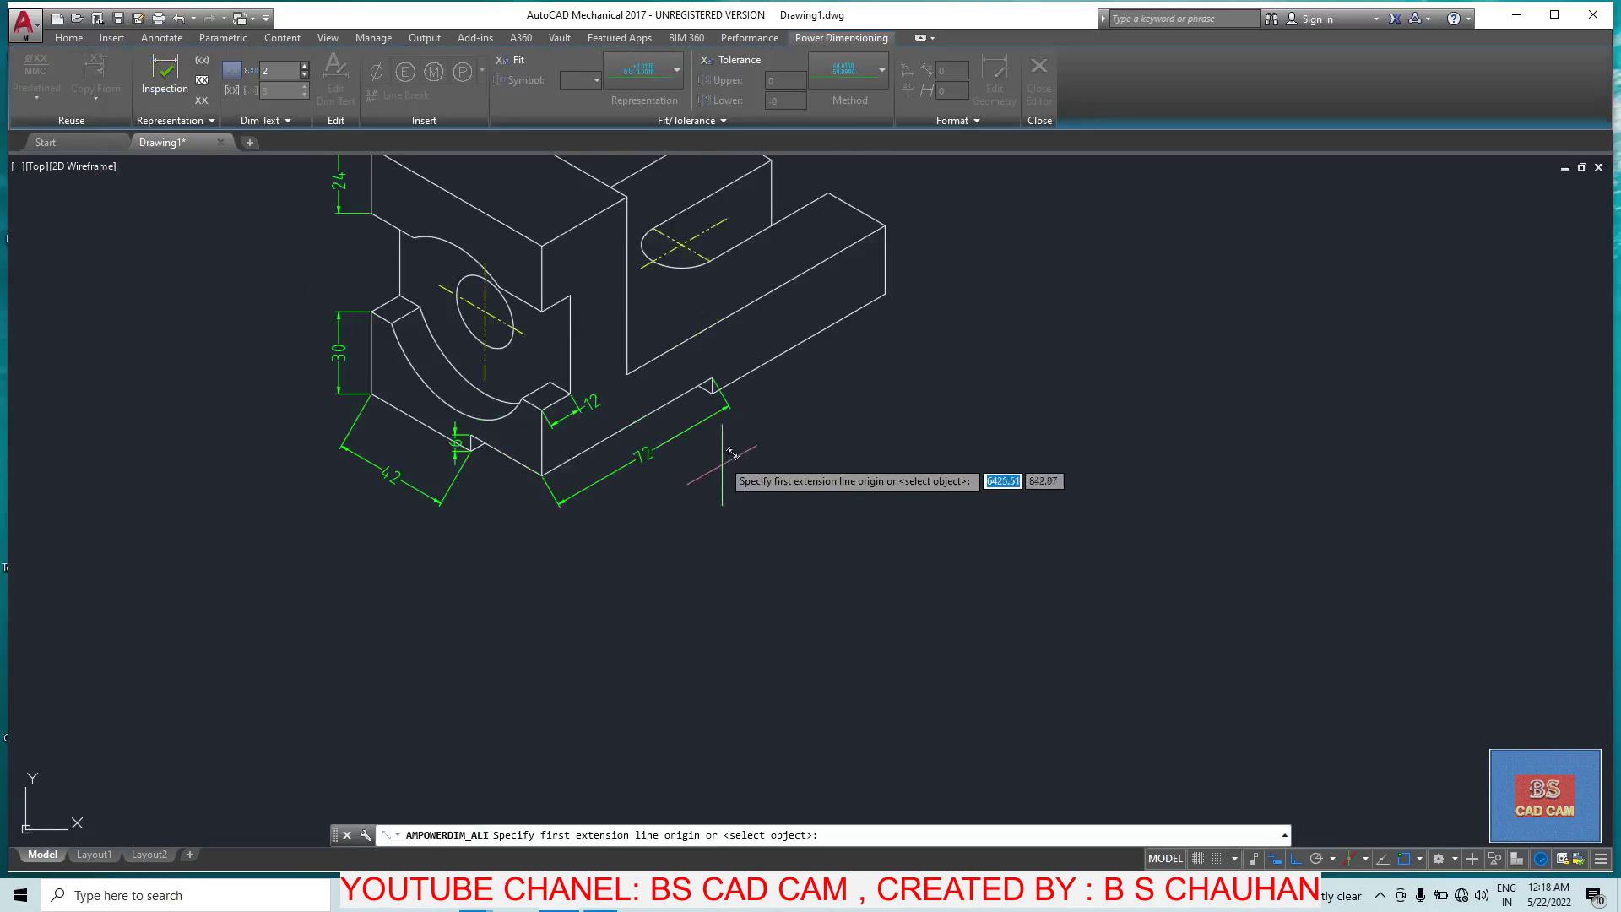
scroll(706, 391, "up", 3)
left_click(700, 369)
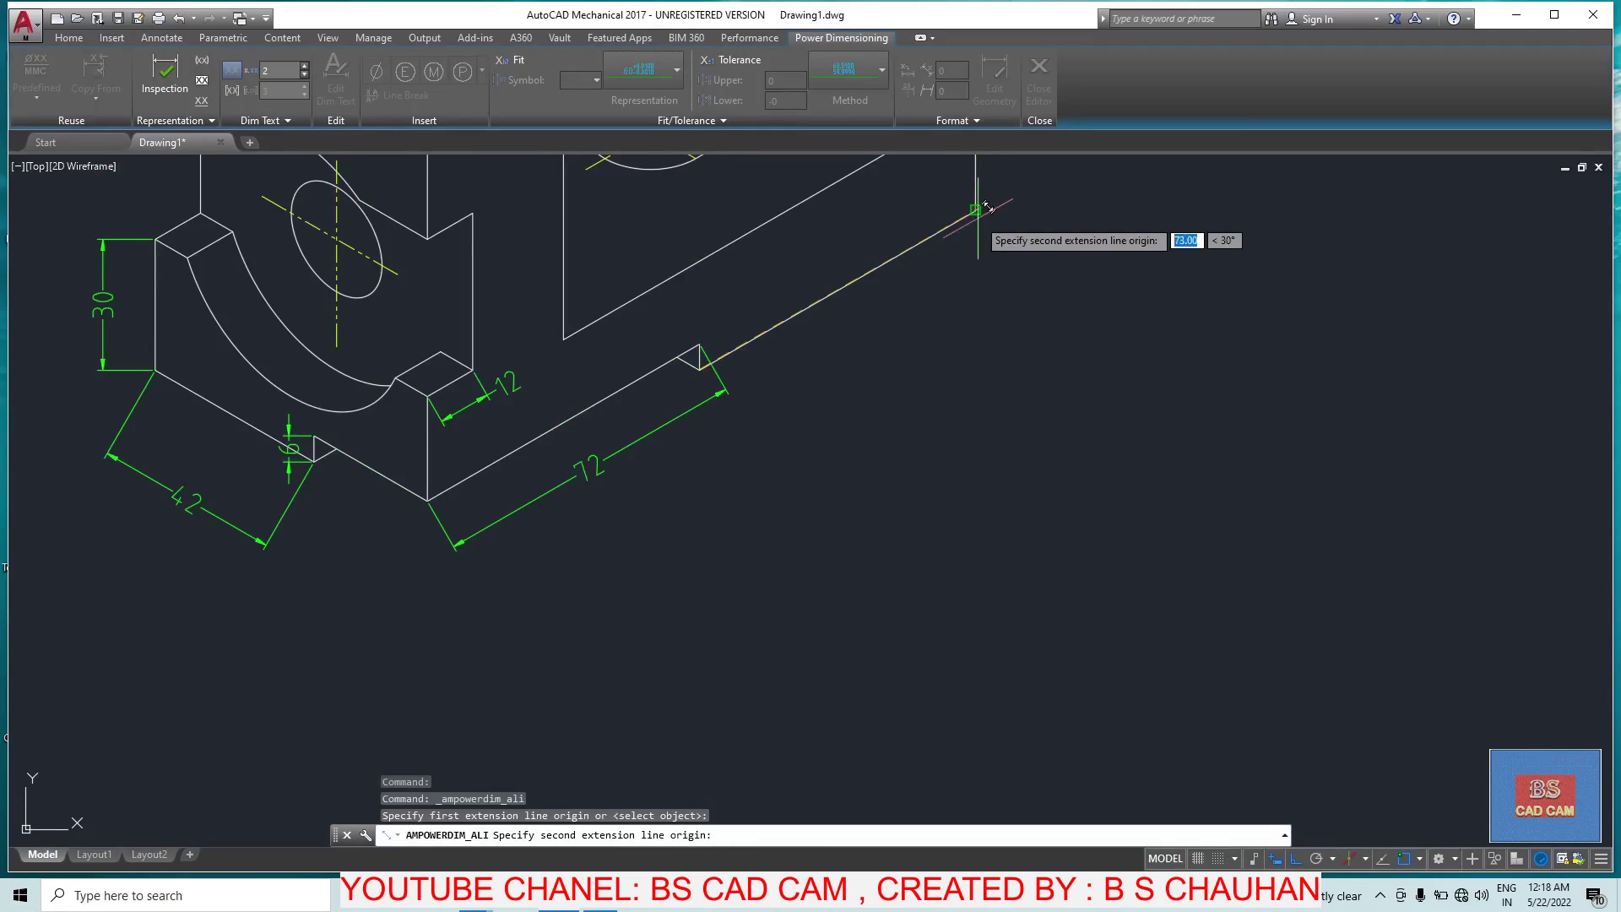
left_click(976, 212)
left_click(928, 387)
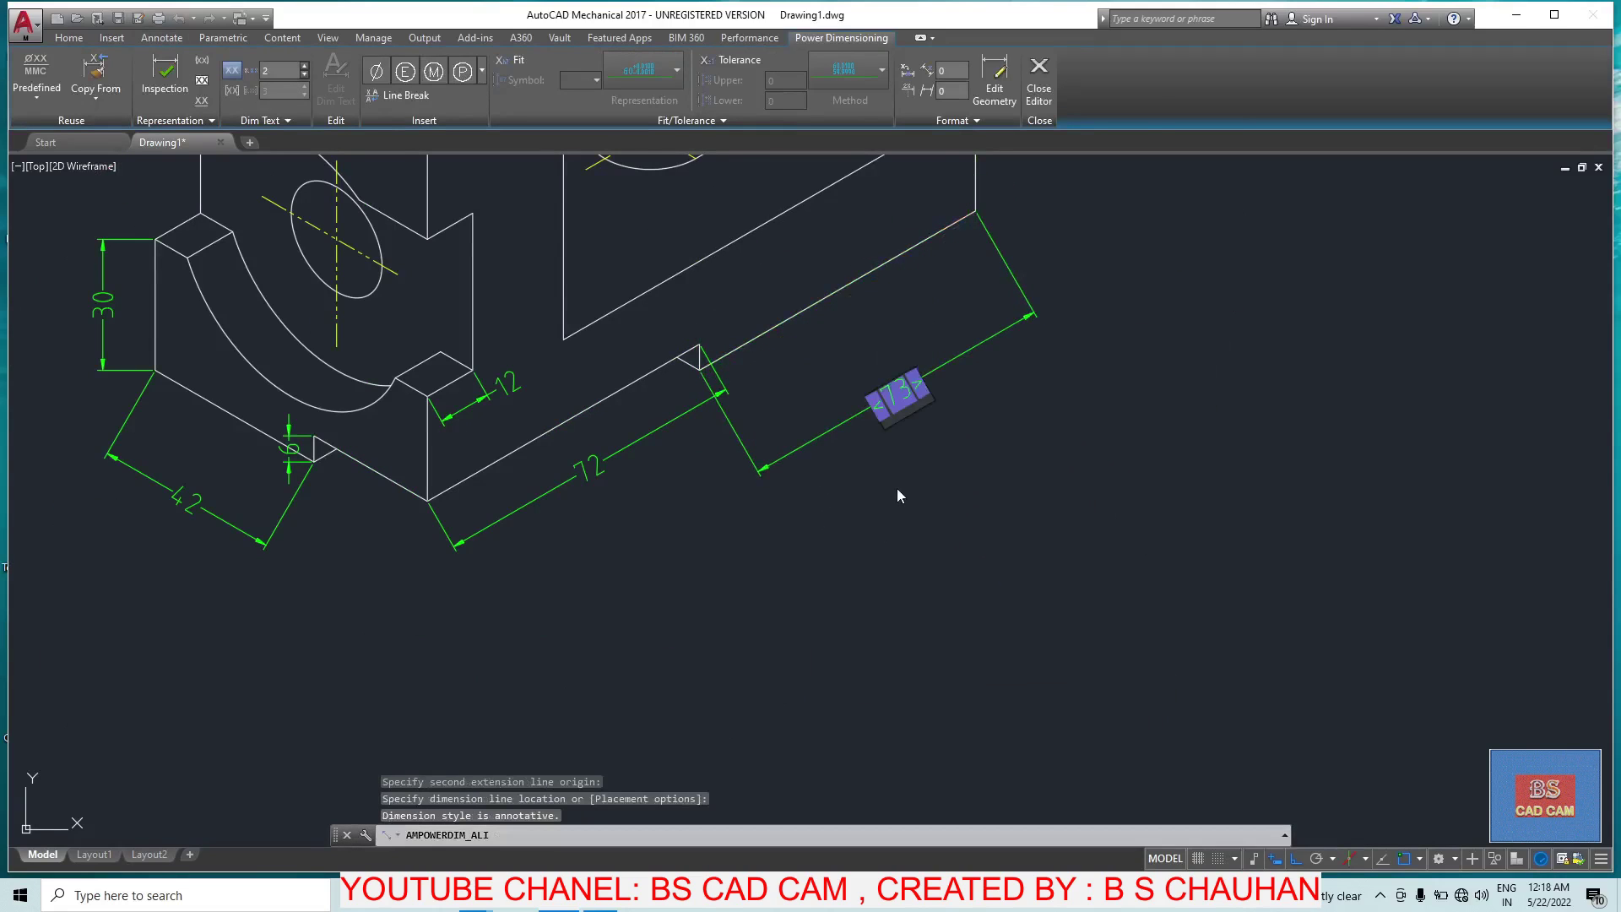
scroll(832, 500, "down", 2)
scroll(961, 270, "up", 2)
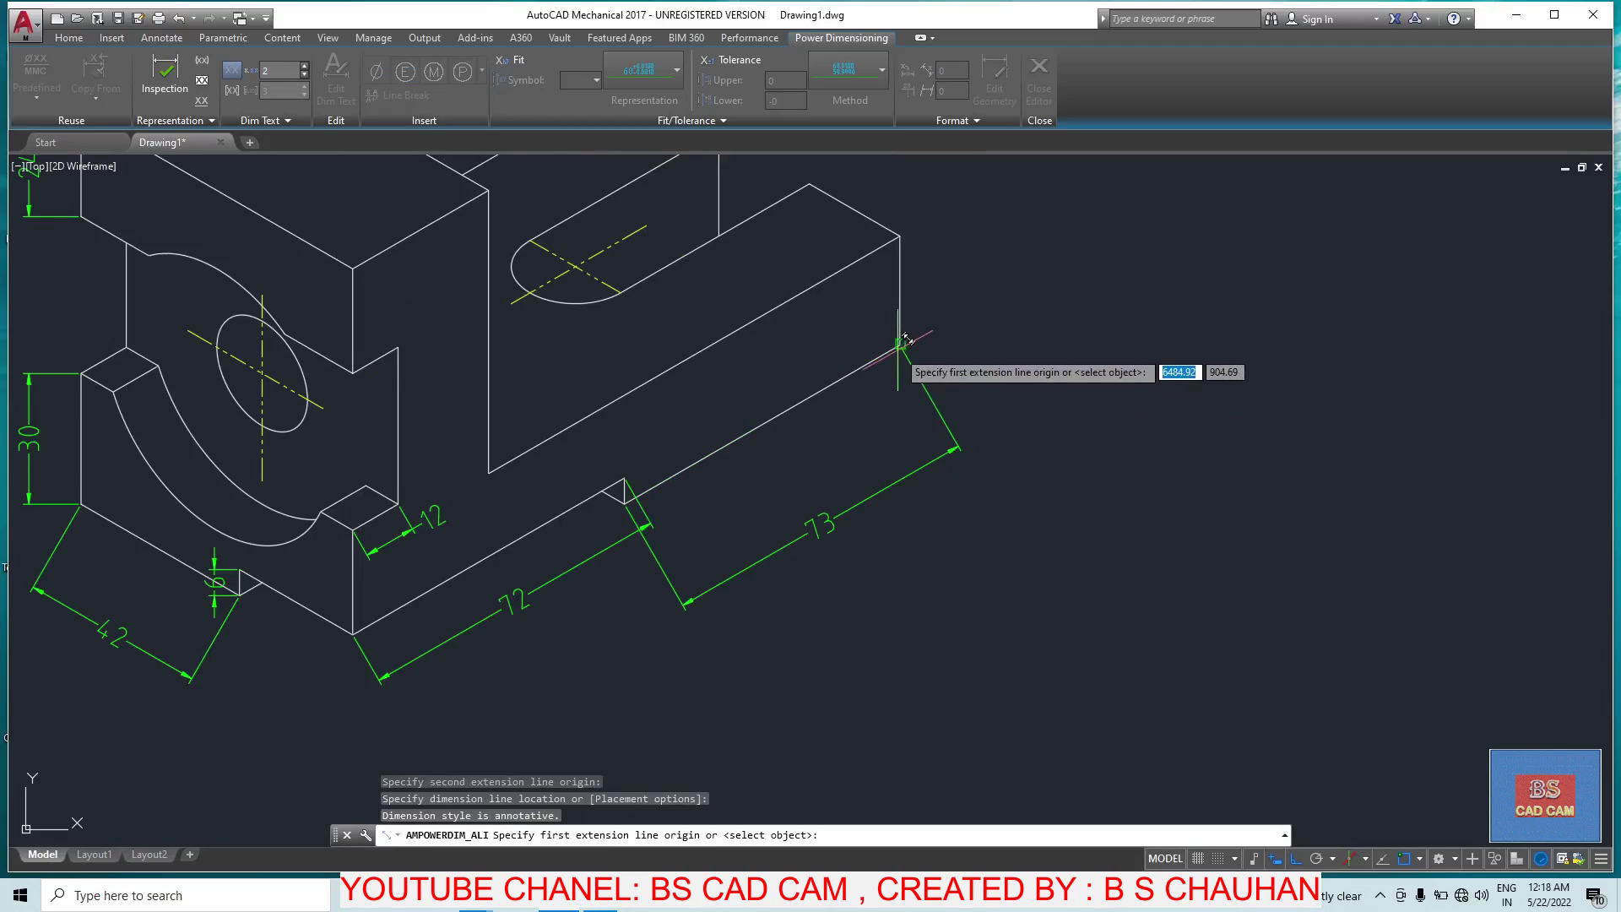
left_click(900, 346)
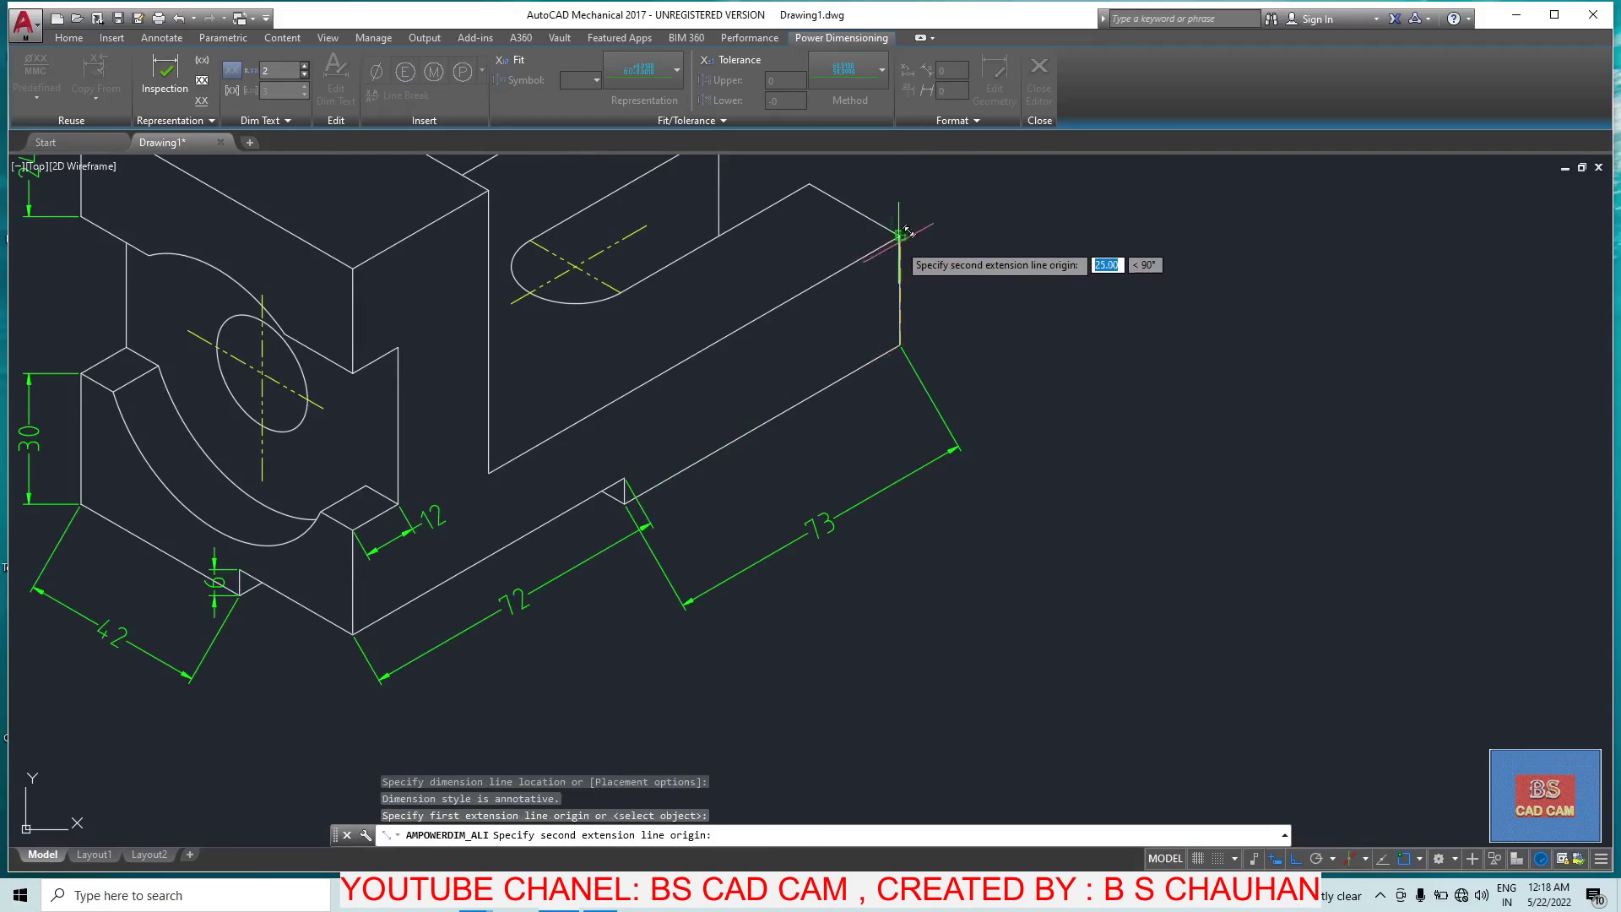
scroll(900, 232, "up", 3)
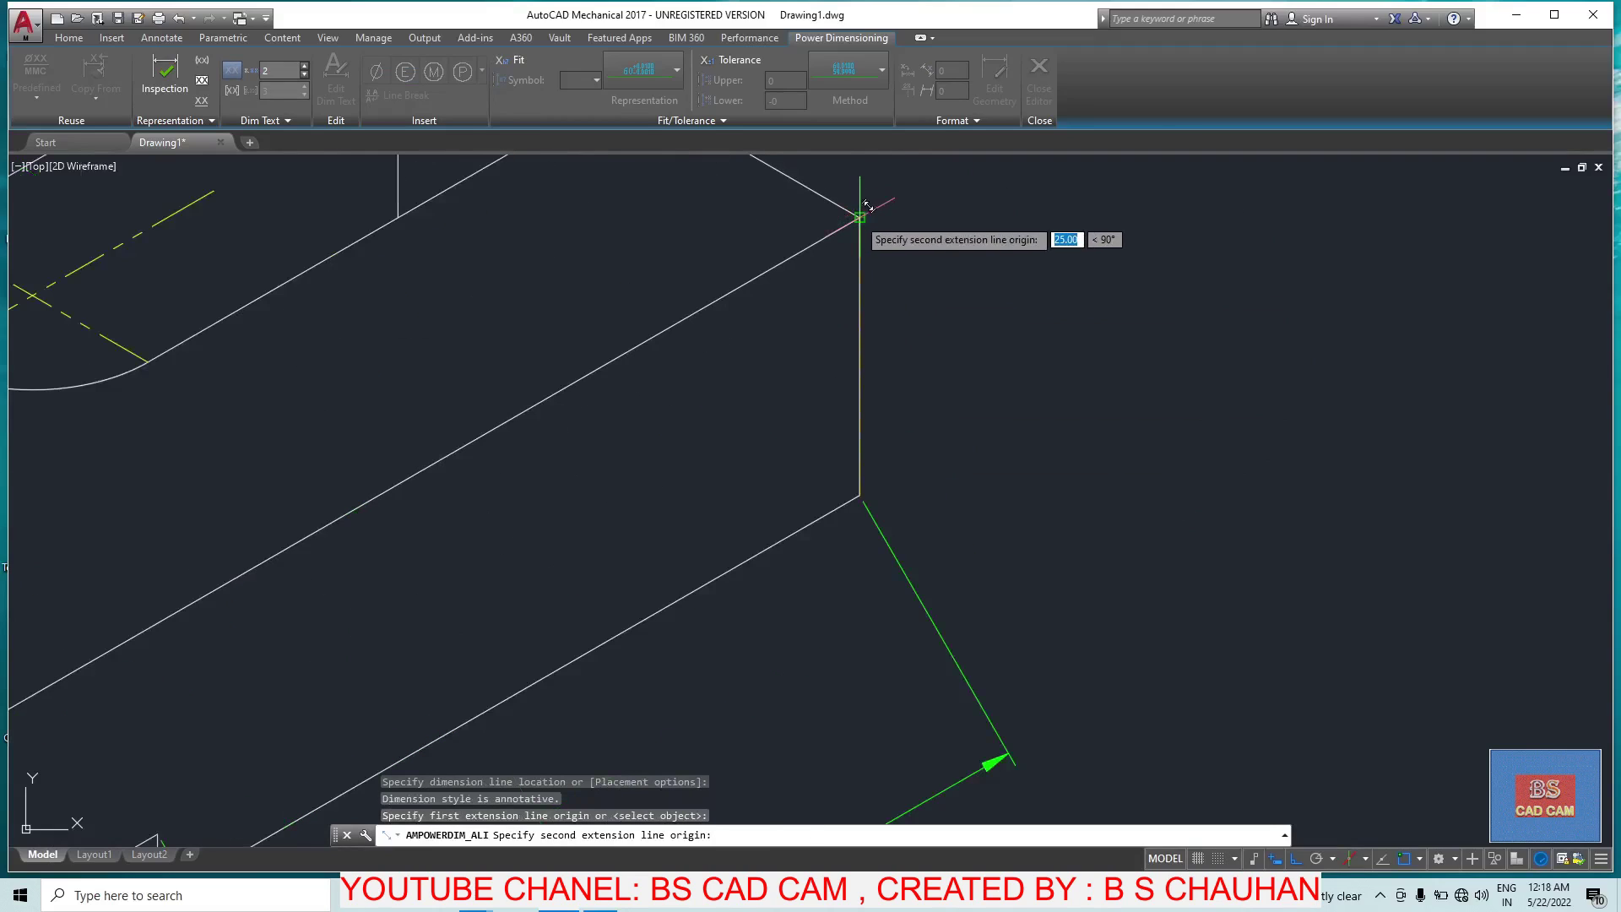
left_click(857, 216)
left_click(1067, 266)
Step: Add the 24 top-width and 50 slot-length aligned dimensions
scroll(819, 369, "down", 5)
scroll(942, 359, "up", 4)
left_click(932, 353)
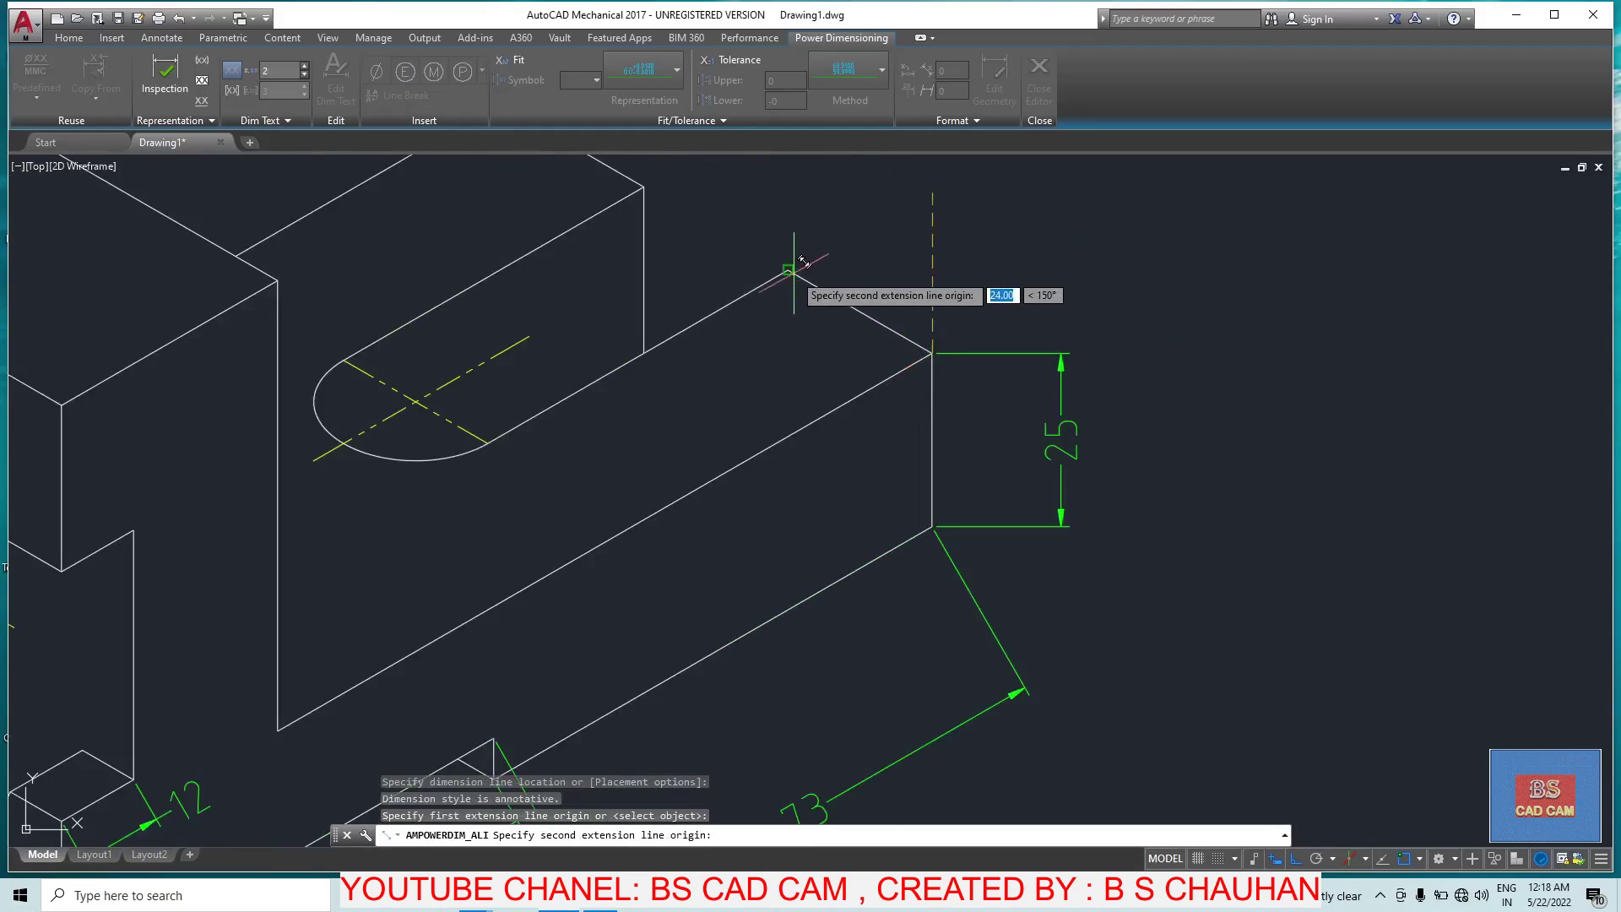
left_click(788, 270)
left_click(934, 252)
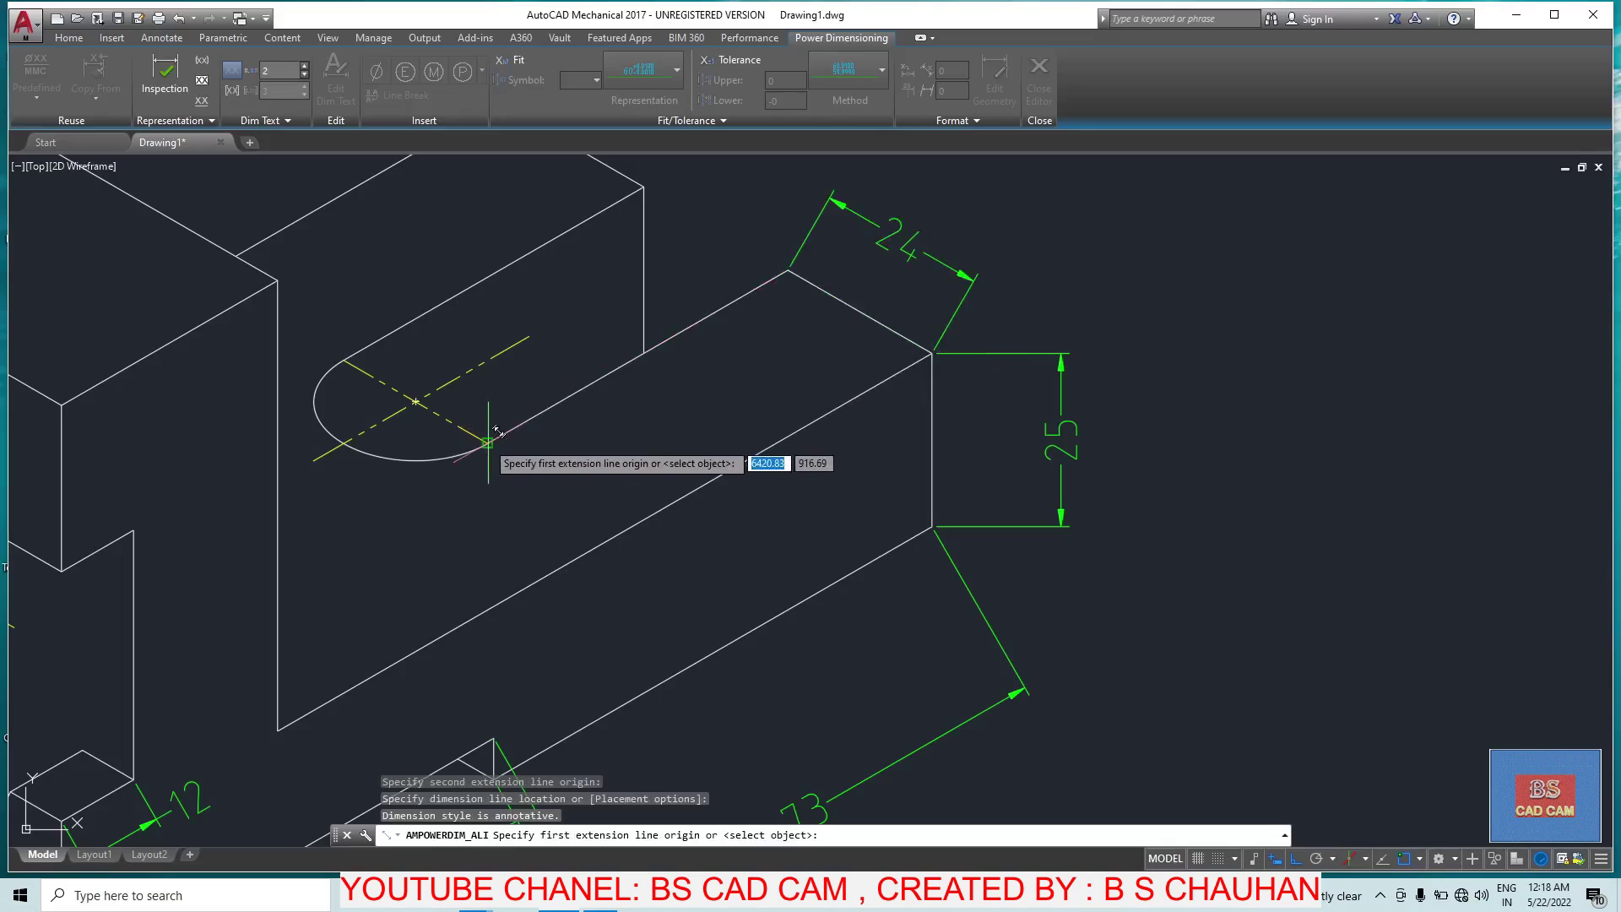
left_click(488, 440)
left_click(788, 271)
left_click(777, 345)
Step: Pan to the left block and dimension its top edge 36
scroll(760, 355, "down", 5)
scroll(666, 309, "up", 3)
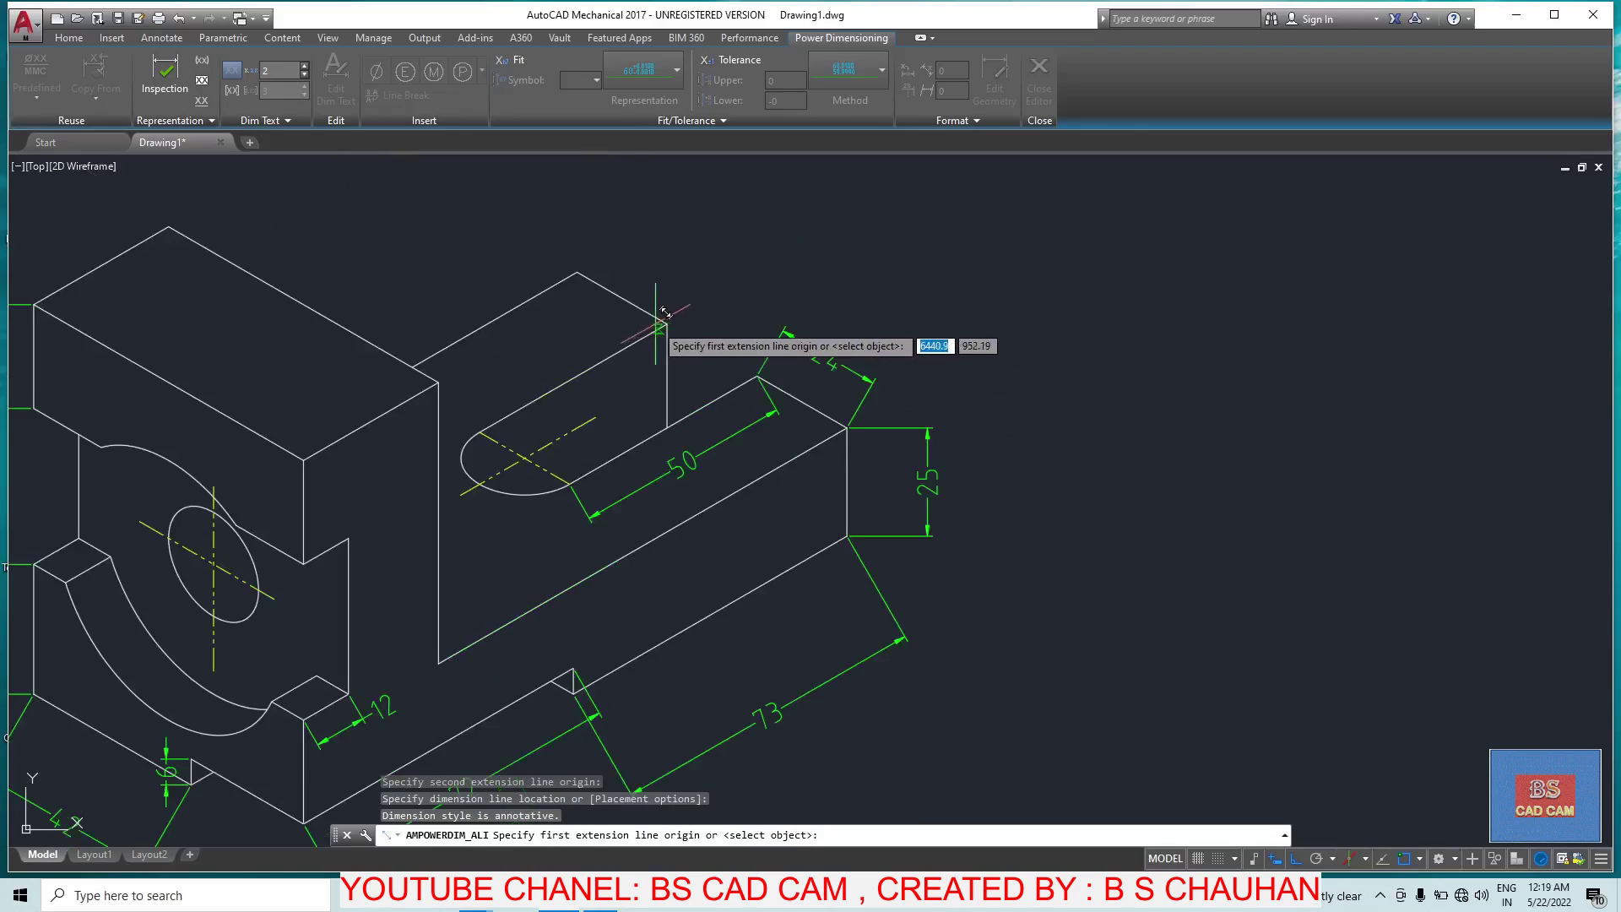
scroll(616, 320, "down", 3)
scroll(409, 319, "up", 5)
scroll(415, 280, "up", 1)
middle_click_drag(416, 281, 369, 467)
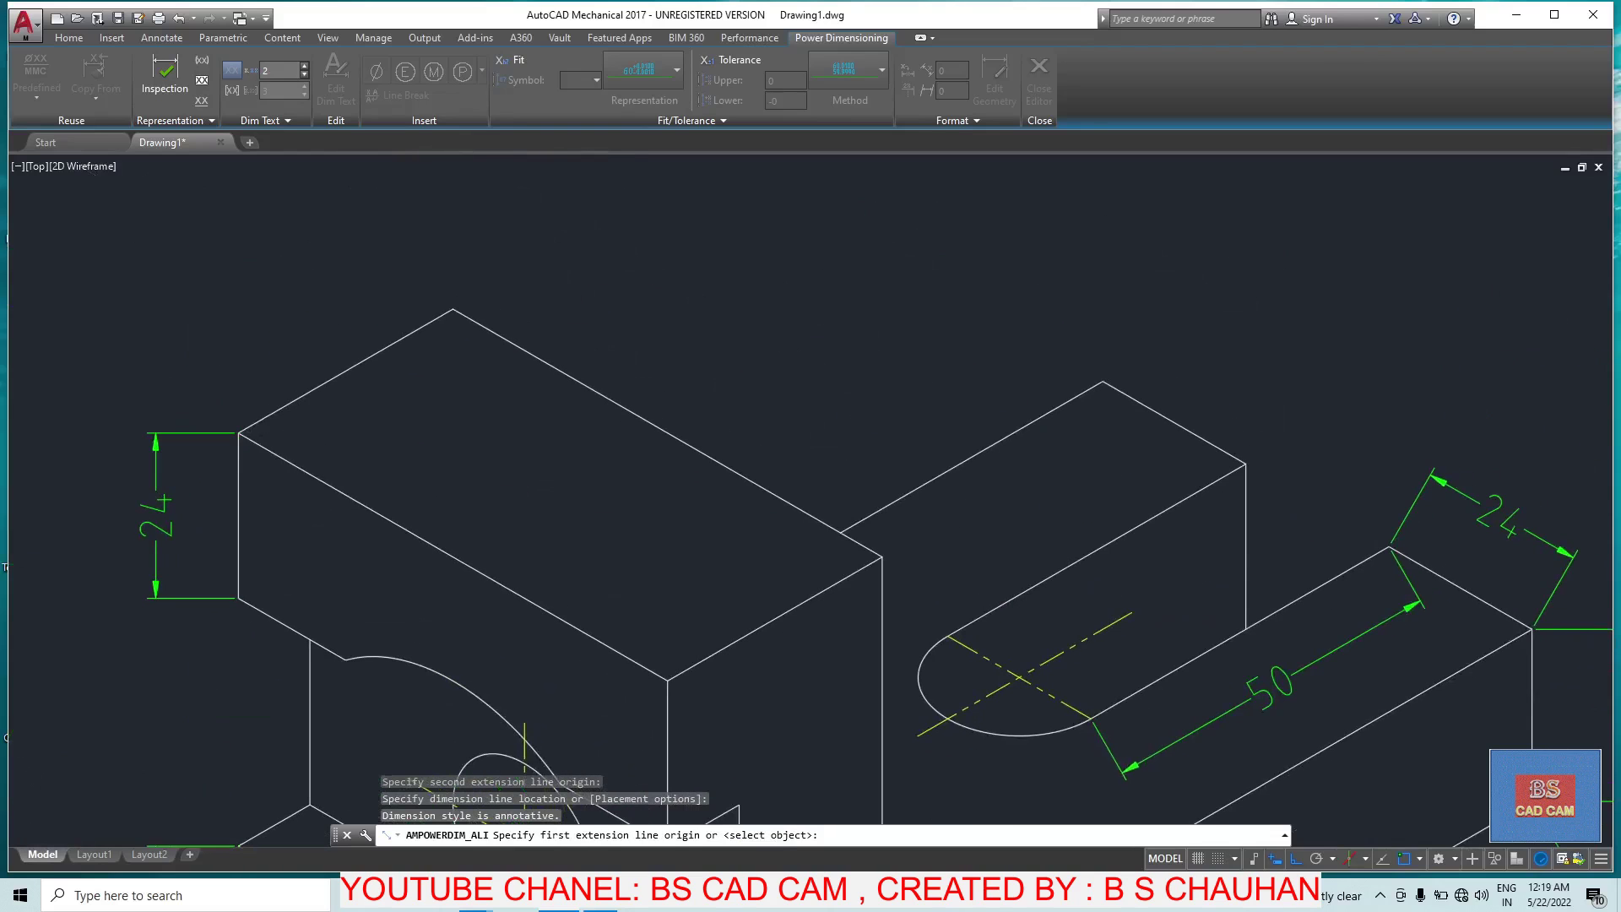
left_click(239, 432)
left_click(452, 310)
left_click(390, 253)
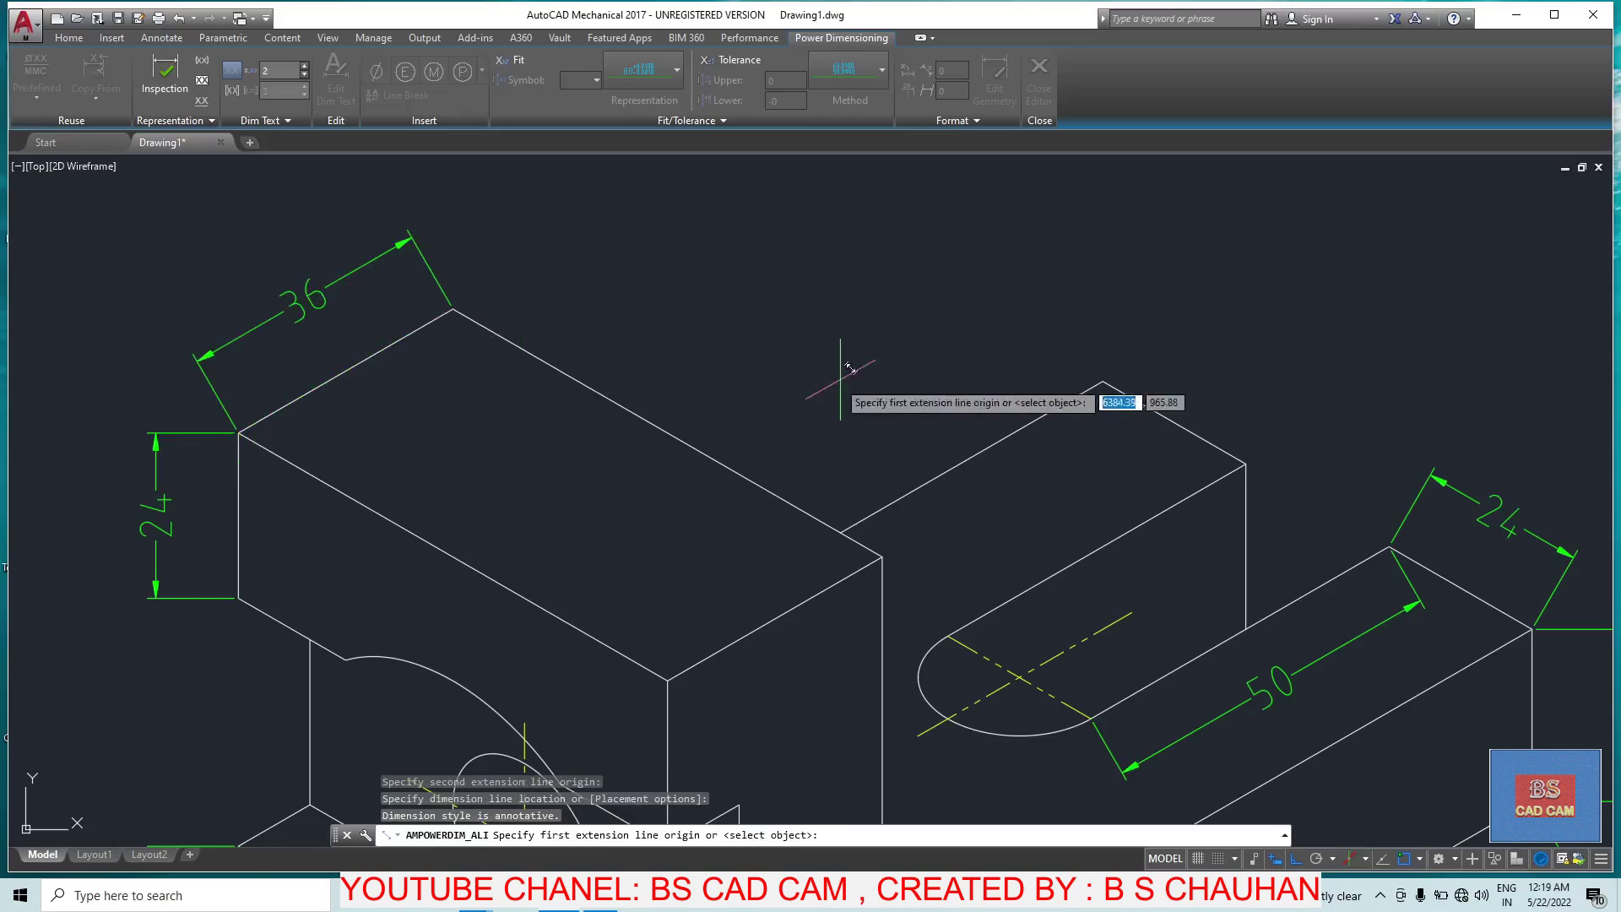
Step: Add the aligned 72 dimension along the upper block's top-right edge
left_click(452, 310)
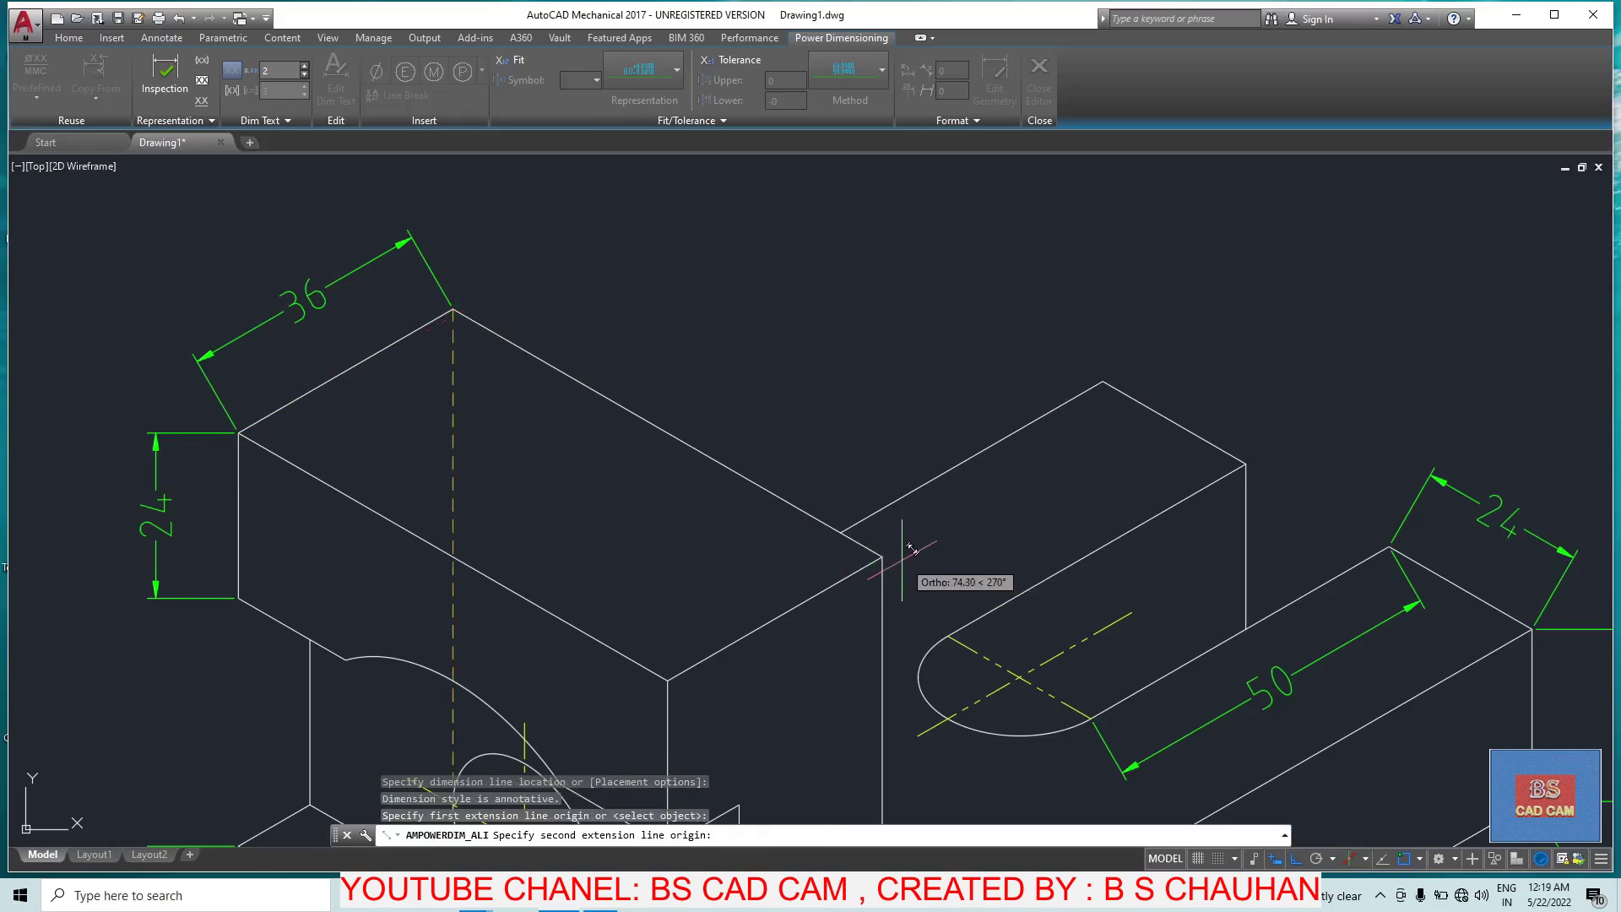
left_click(881, 557)
left_click(793, 371)
scroll(715, 251, "down", 4)
scroll(715, 251, "down", 2)
scroll(608, 287, "up", 5)
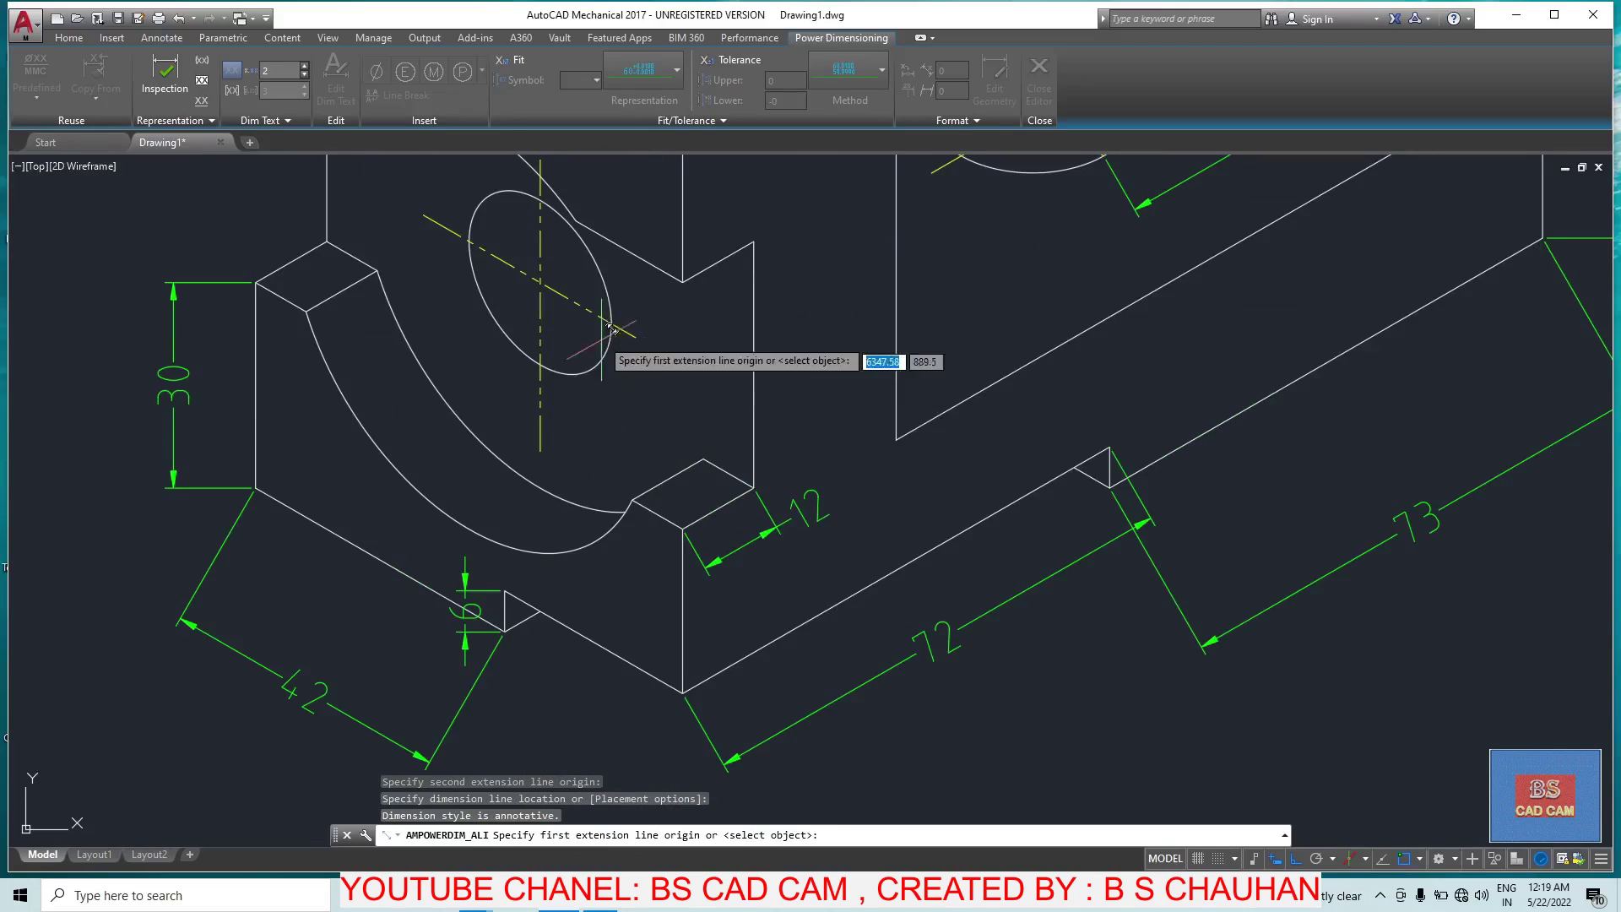
left_click(542, 271)
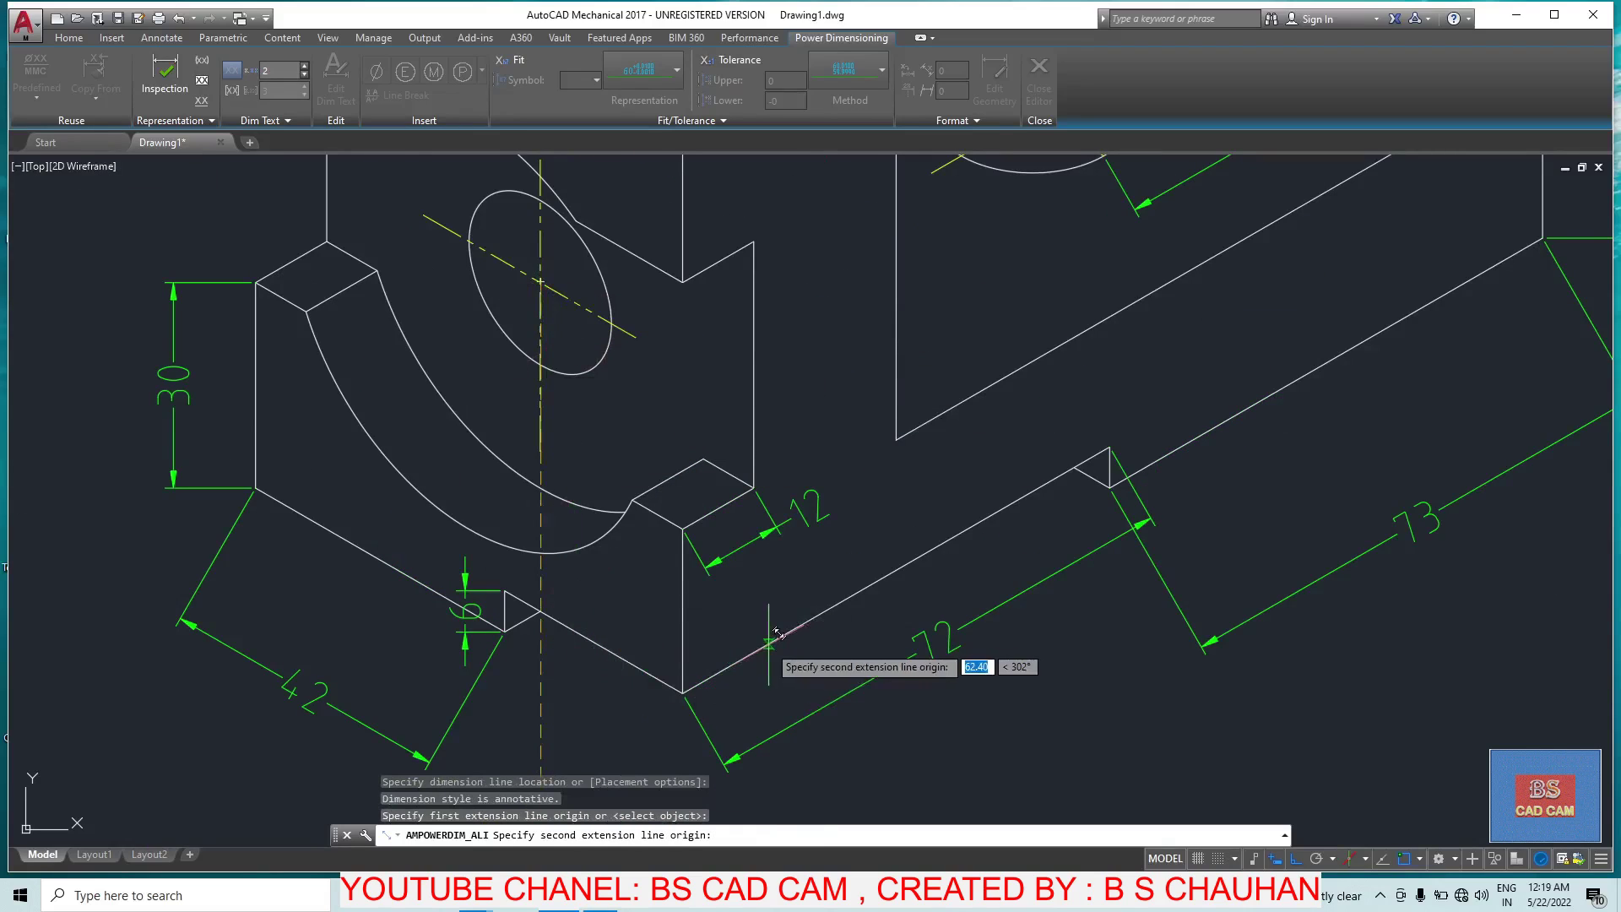
Step: Grip-stretch the hole's yellow centreline down-right along the left isoplane
key("Escape")
key("Escape")
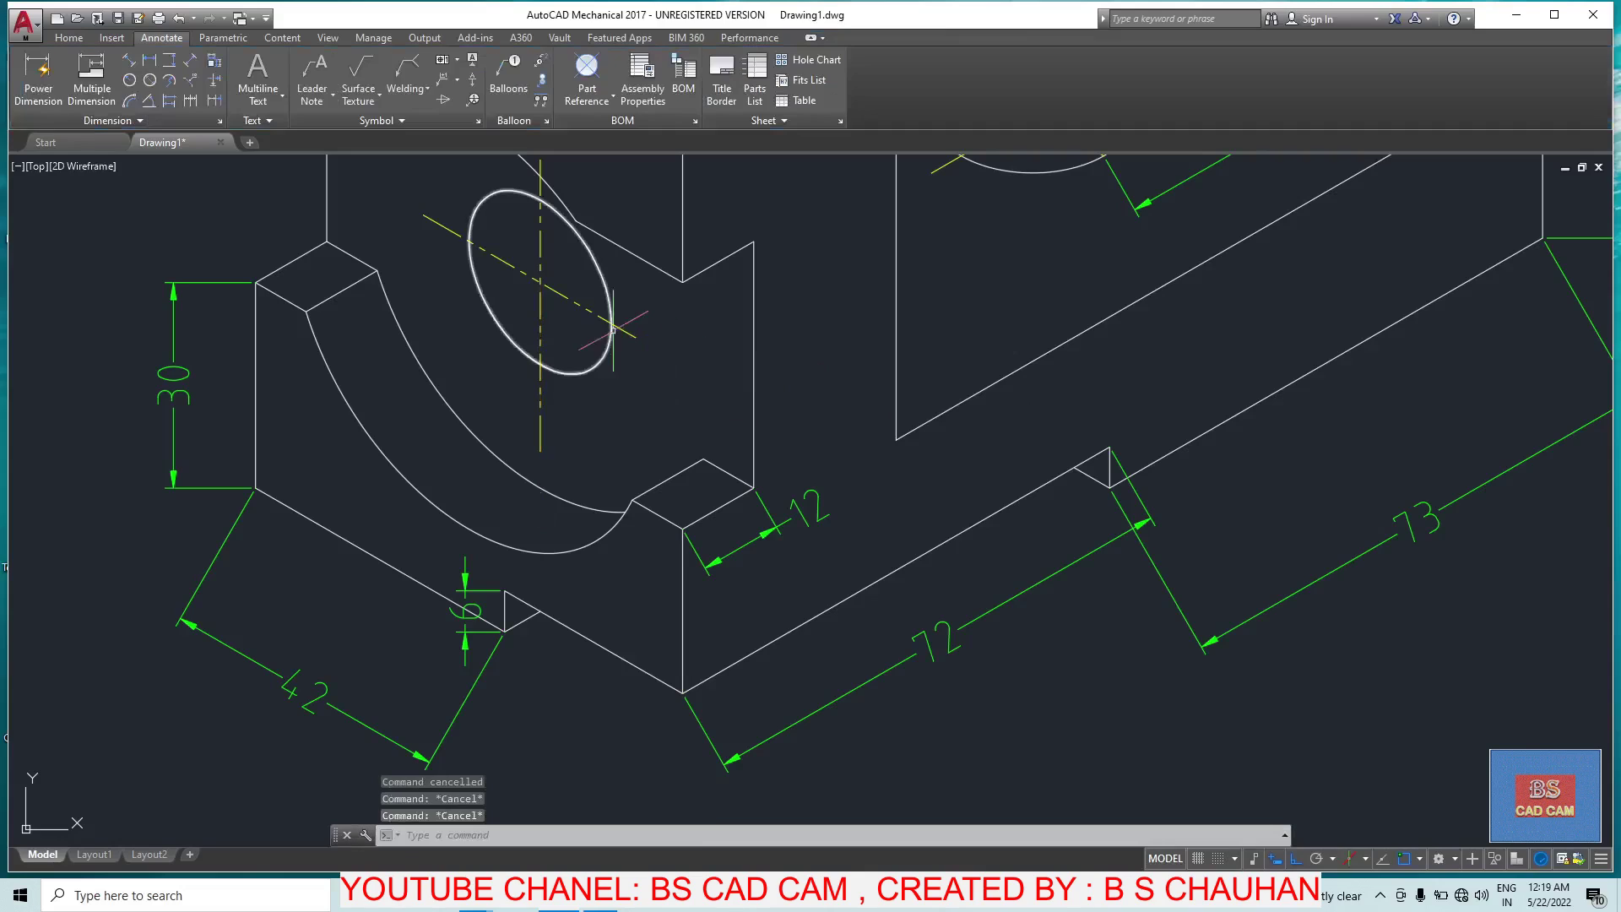
left_click(634, 348)
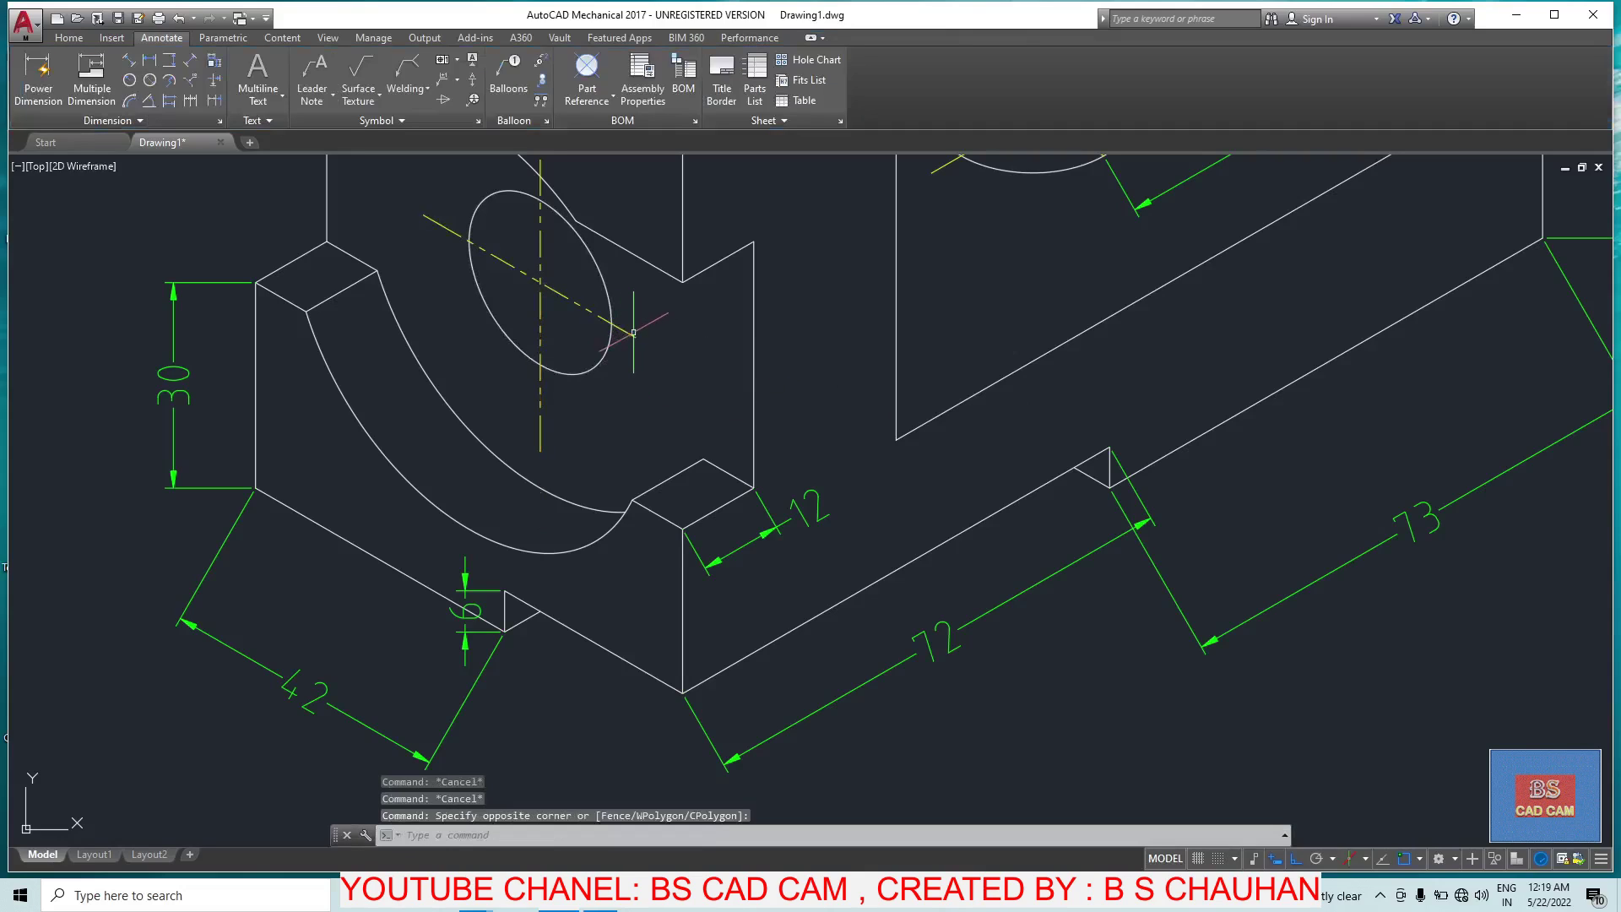
left_click(636, 337)
left_click(637, 337)
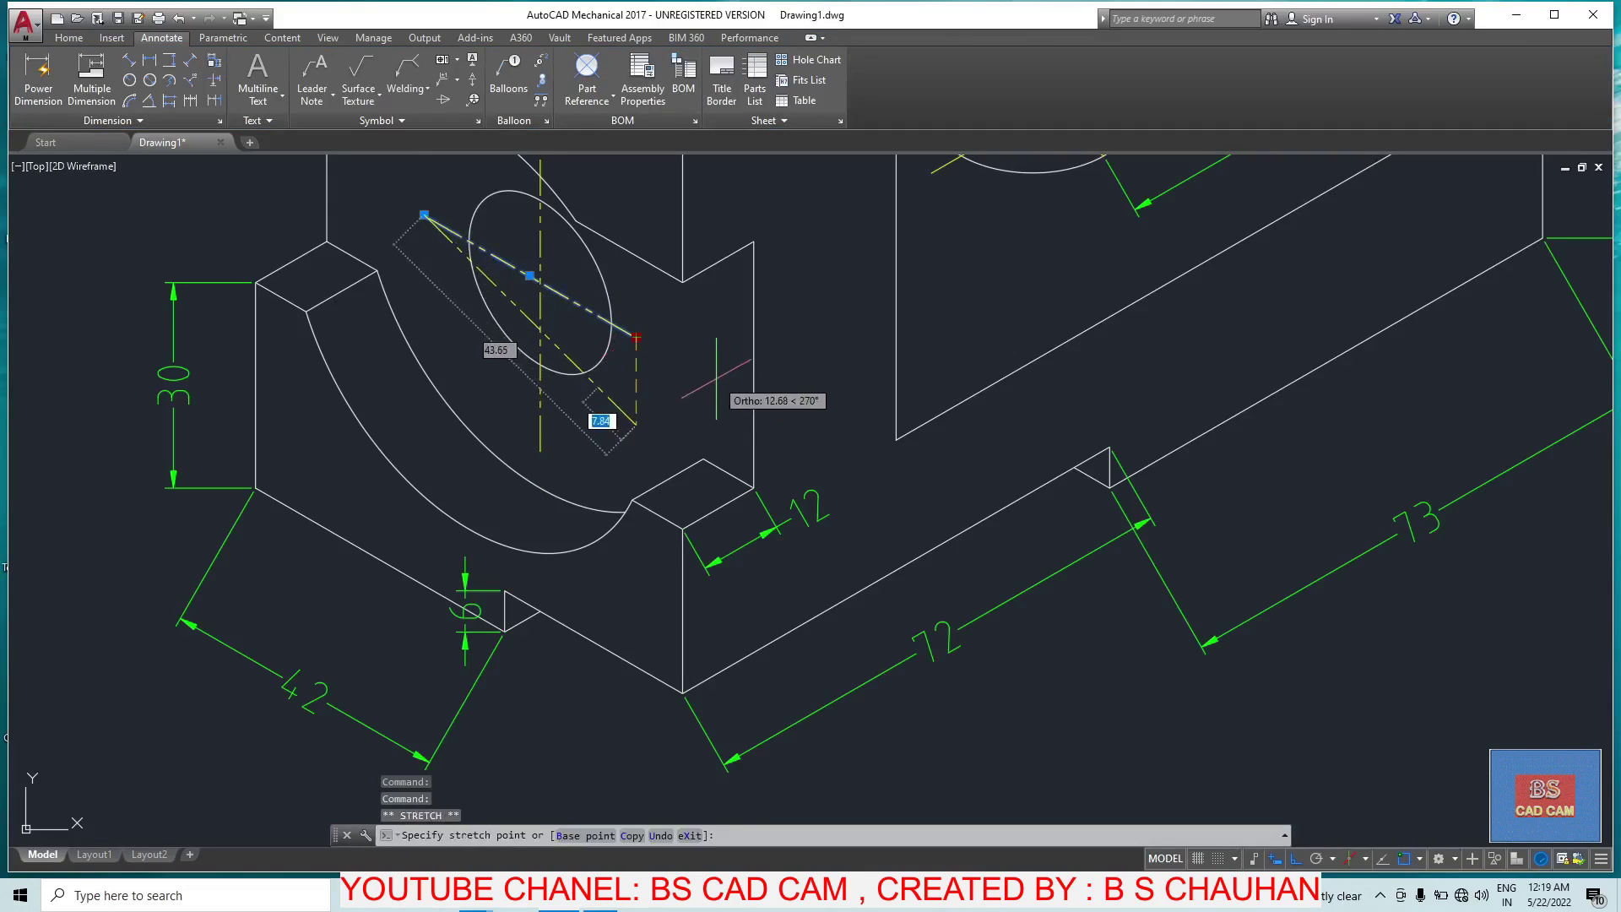
key("F5")
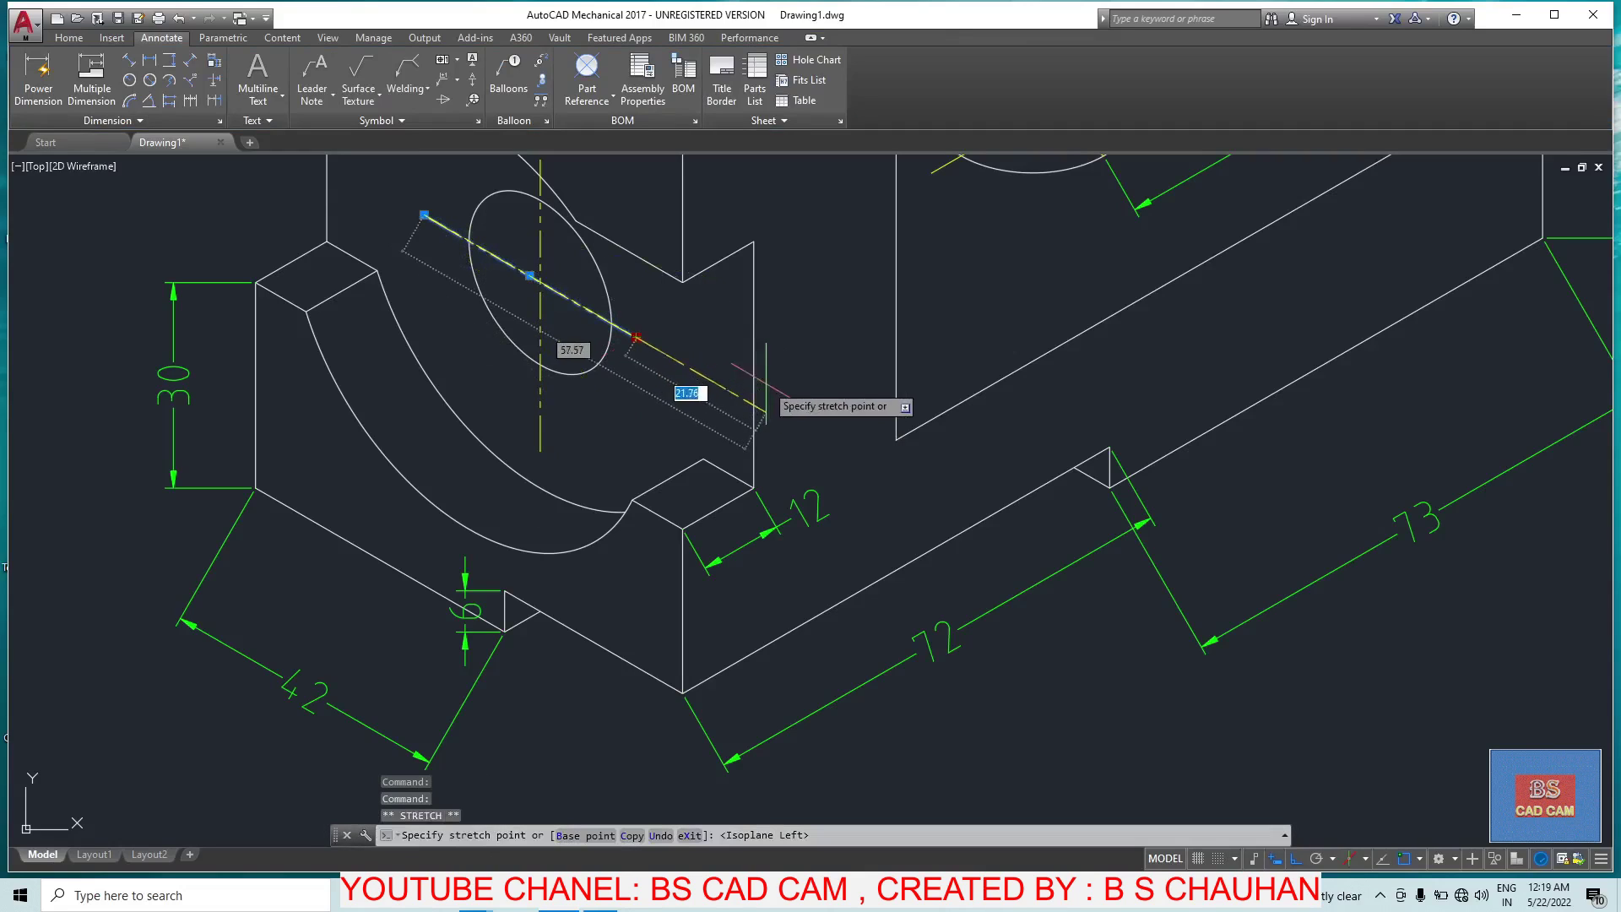
left_click(782, 420)
key("Escape")
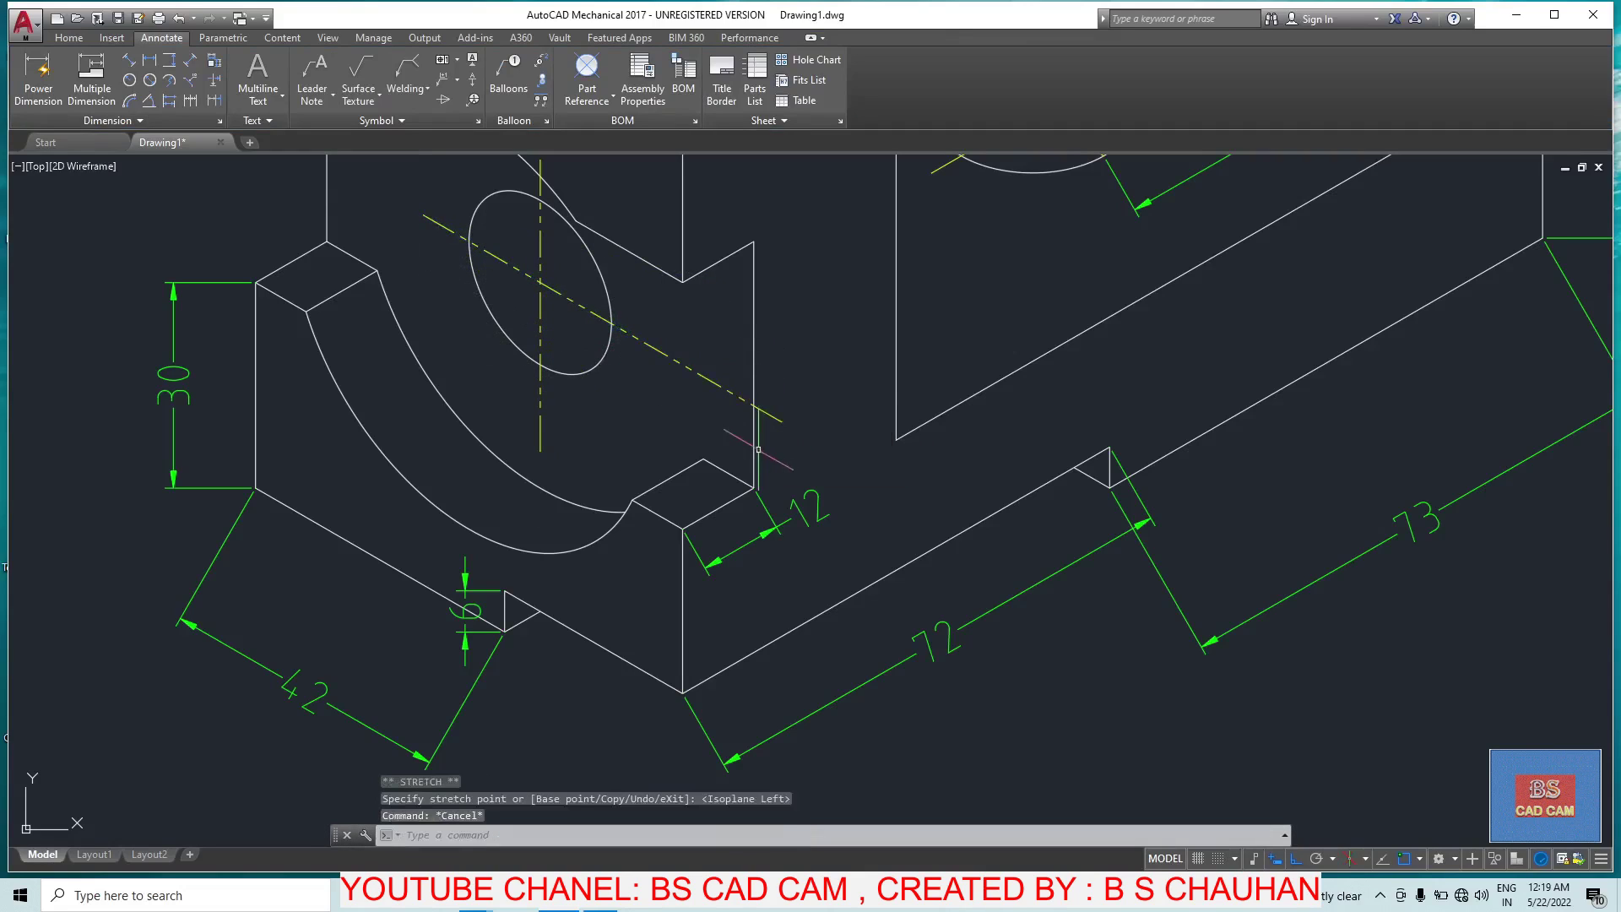
key("Escape")
Step: Trim the centreline's overhang back to the part's vertical edge
type("tr")
key("Return")
left_click(774, 437)
left_click(762, 404)
key("Escape")
key("Escape")
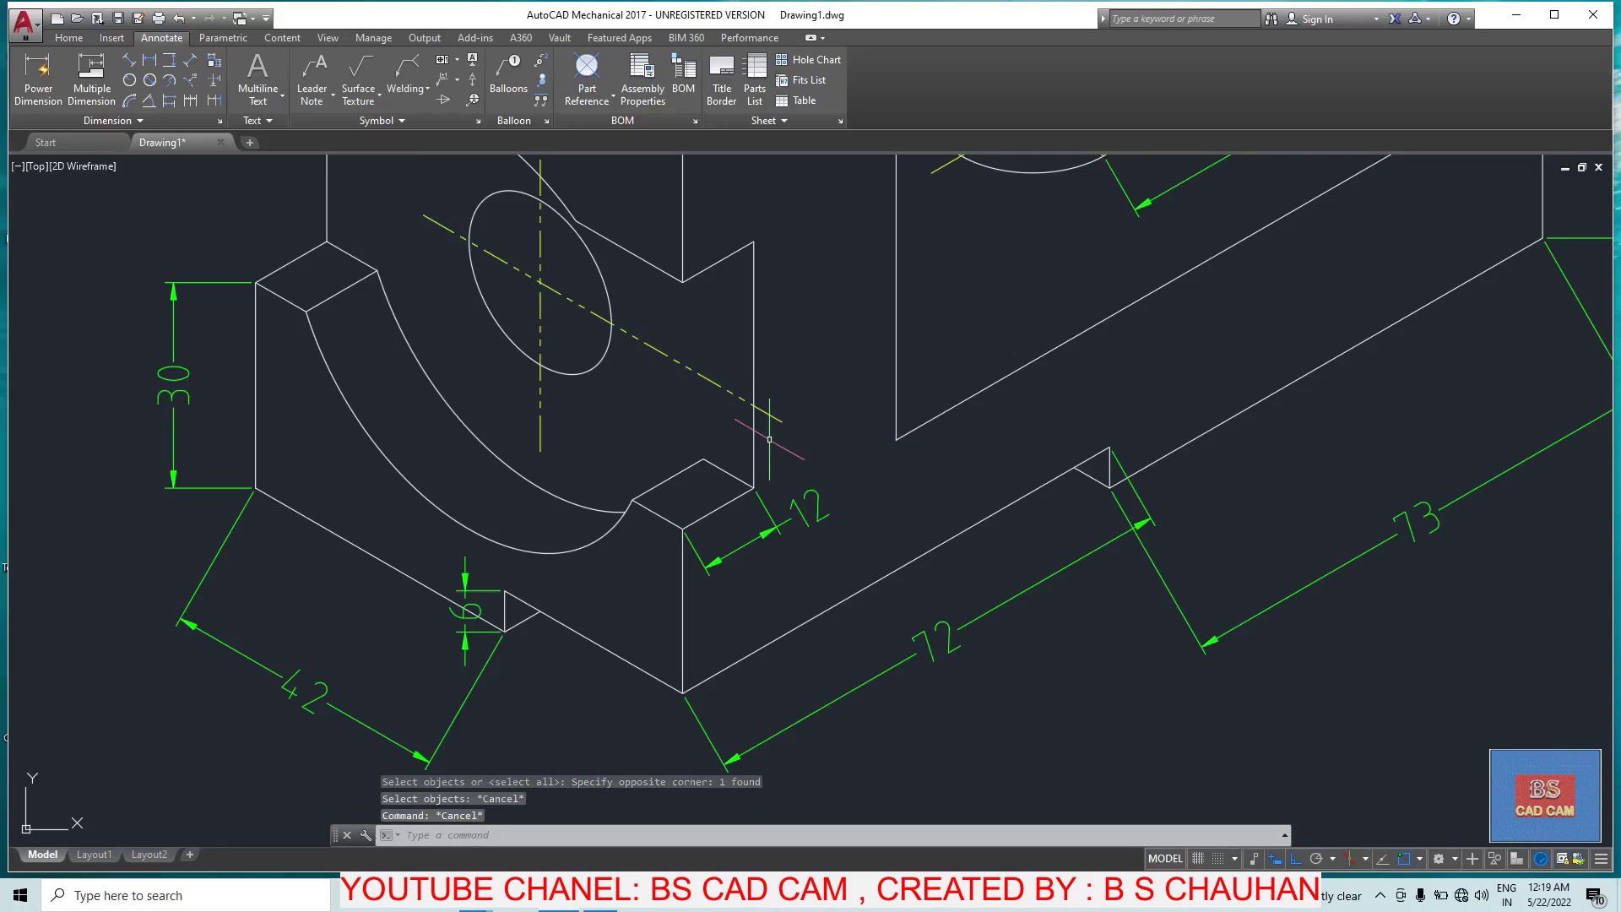
key("Escape")
type("r")
key("Return")
key("Return")
left_click(764, 405)
key("Escape")
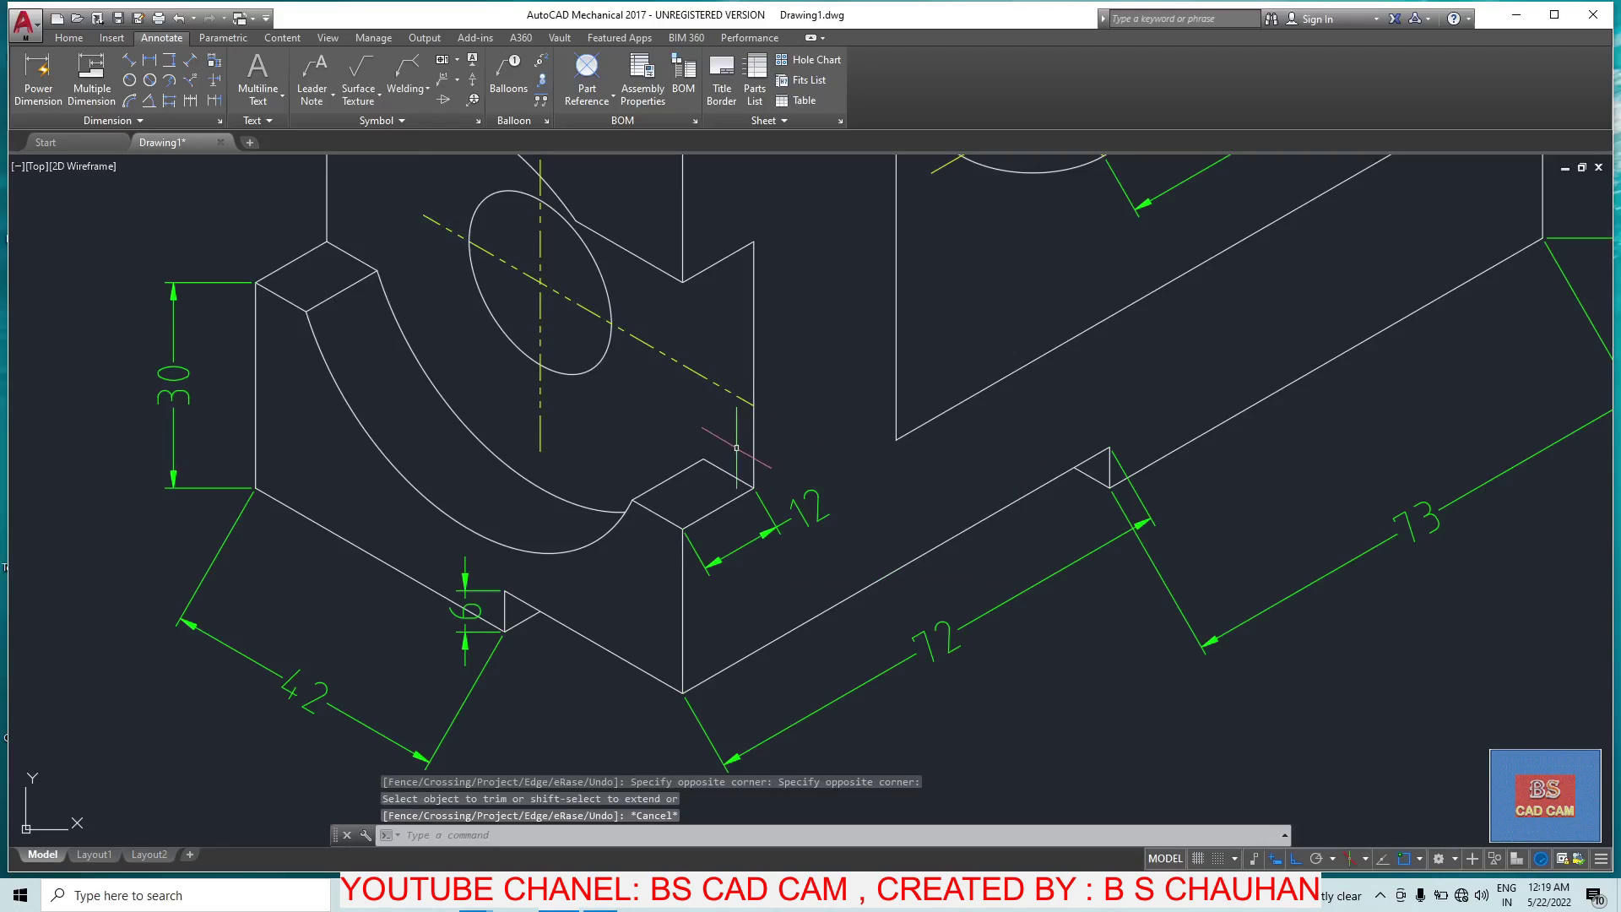
Step: Place a vertical 35.27 dimension, discard it, and pan to the part's front
left_click(132, 65)
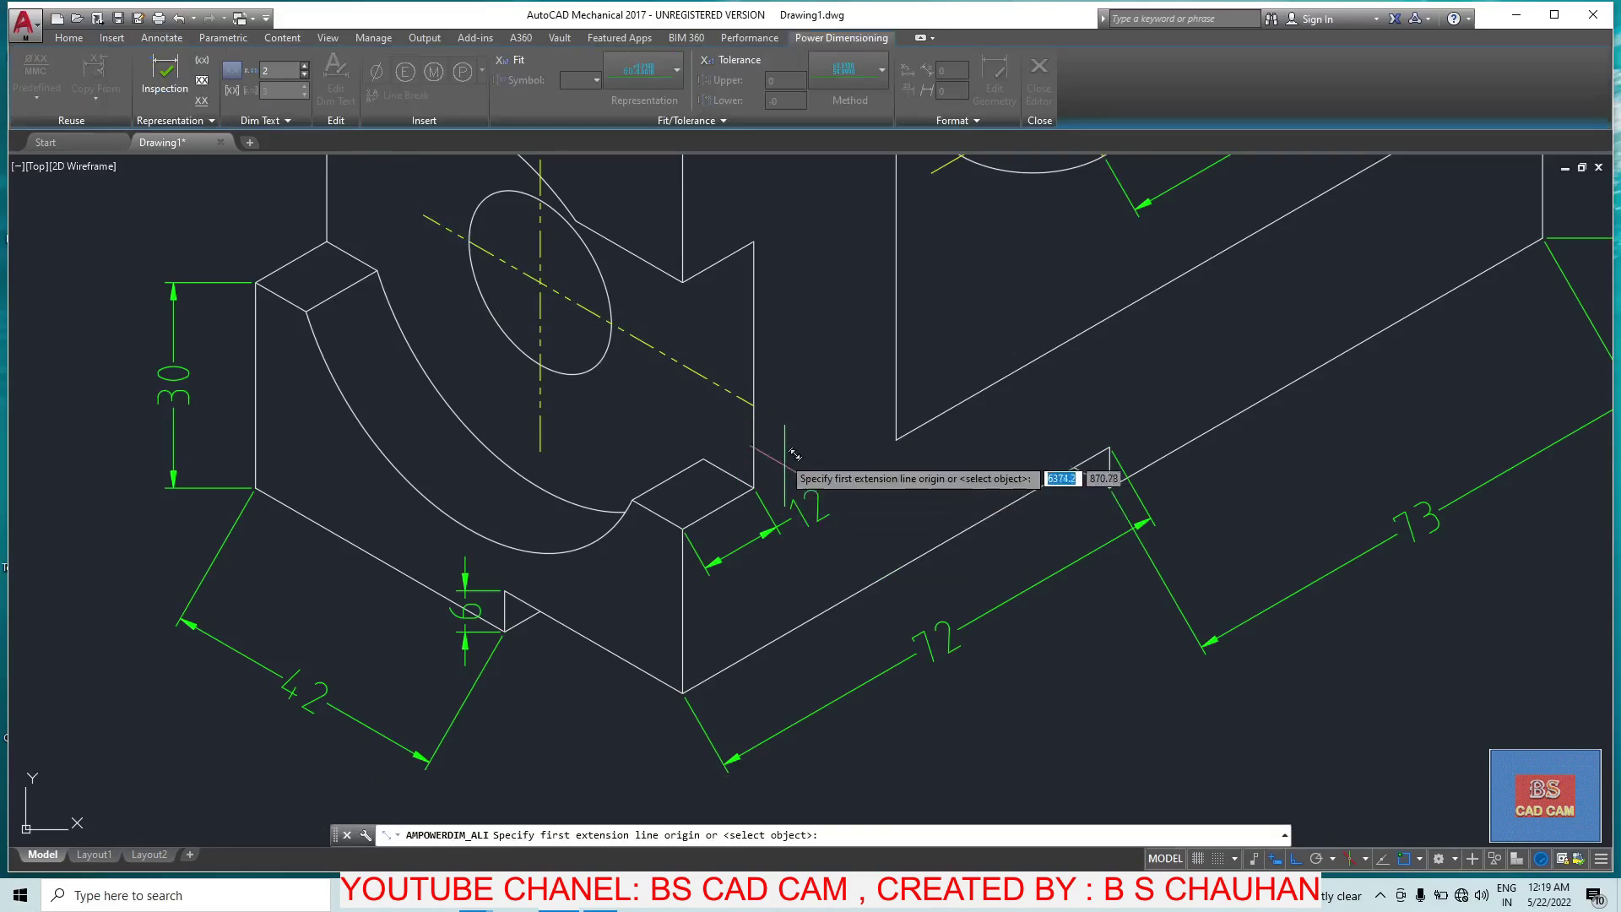
left_click(763, 398)
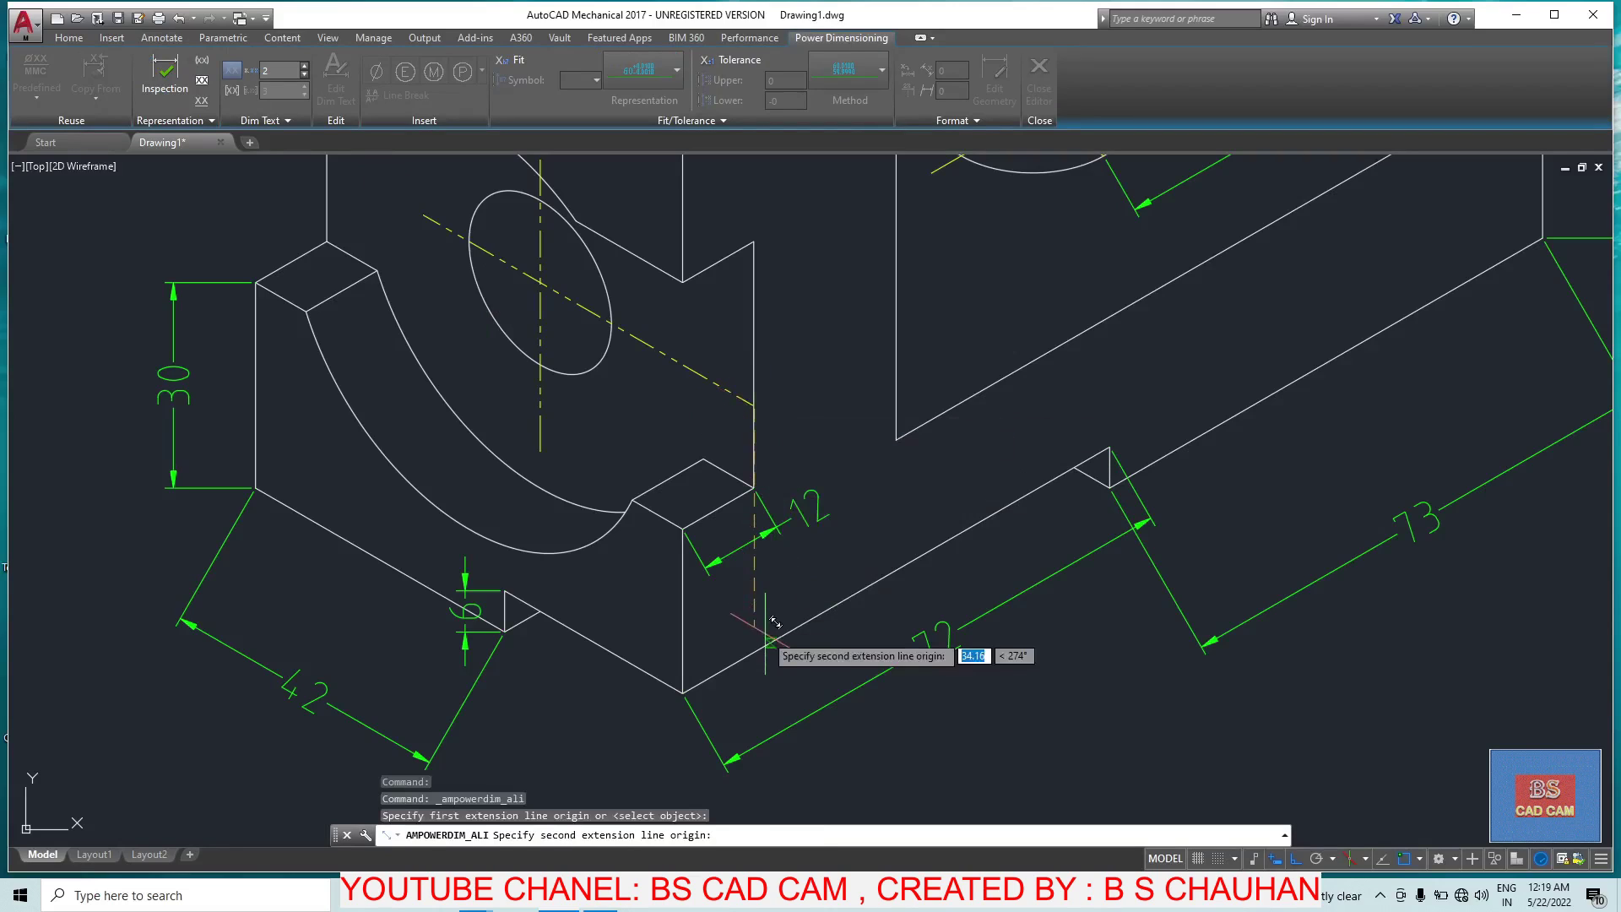
left_click(756, 650)
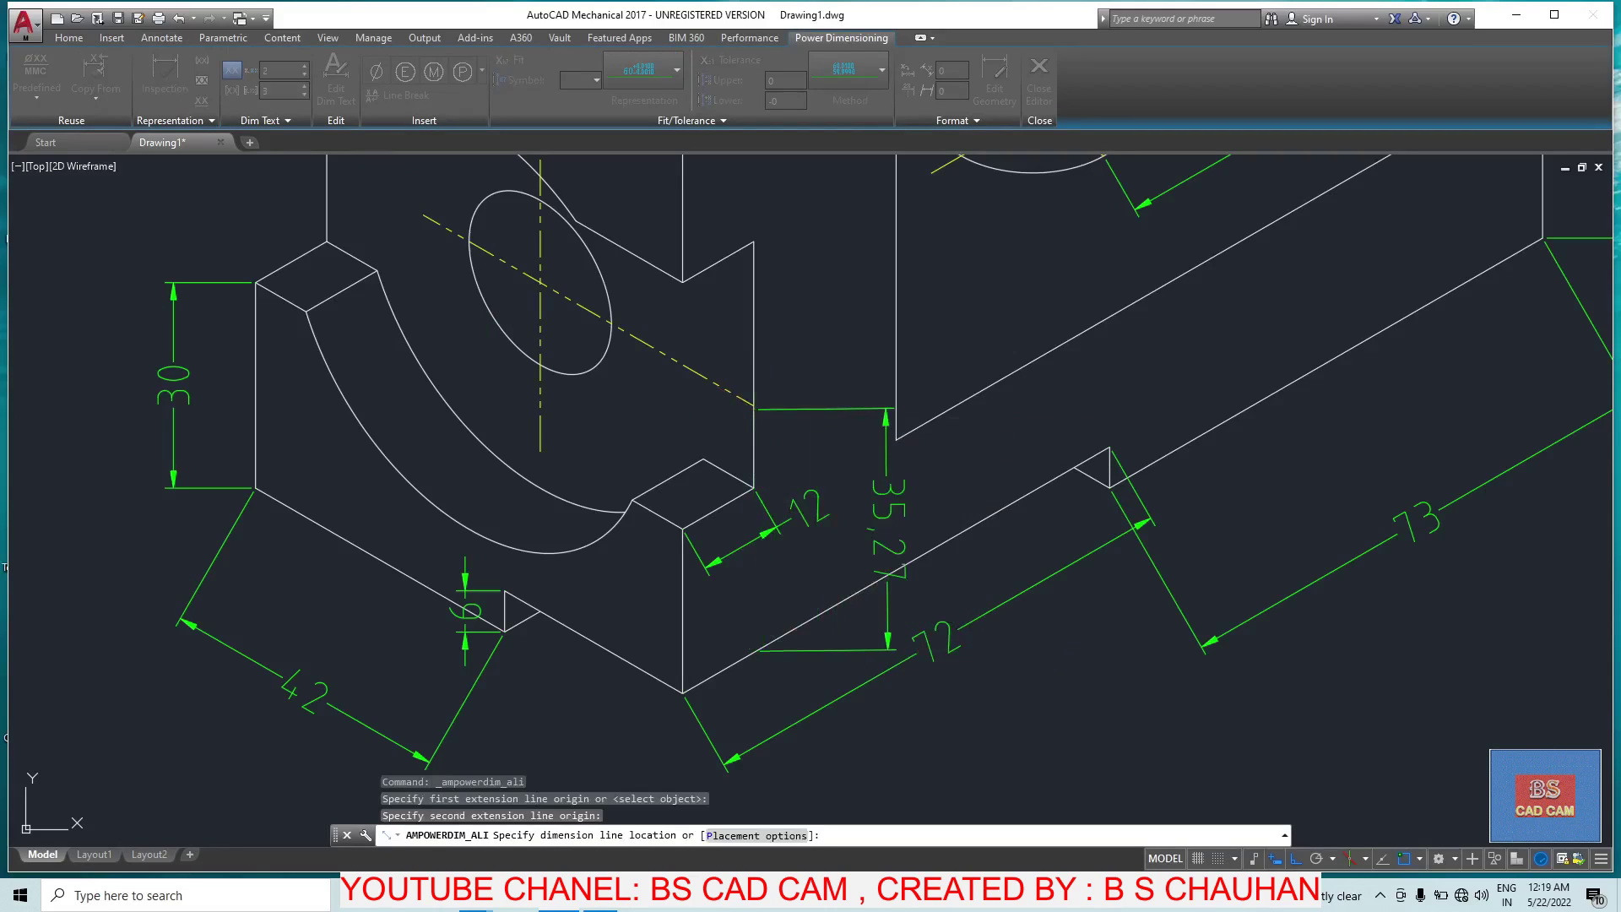
left_click(887, 532)
key("Escape")
key("Escape")
key("Escape")
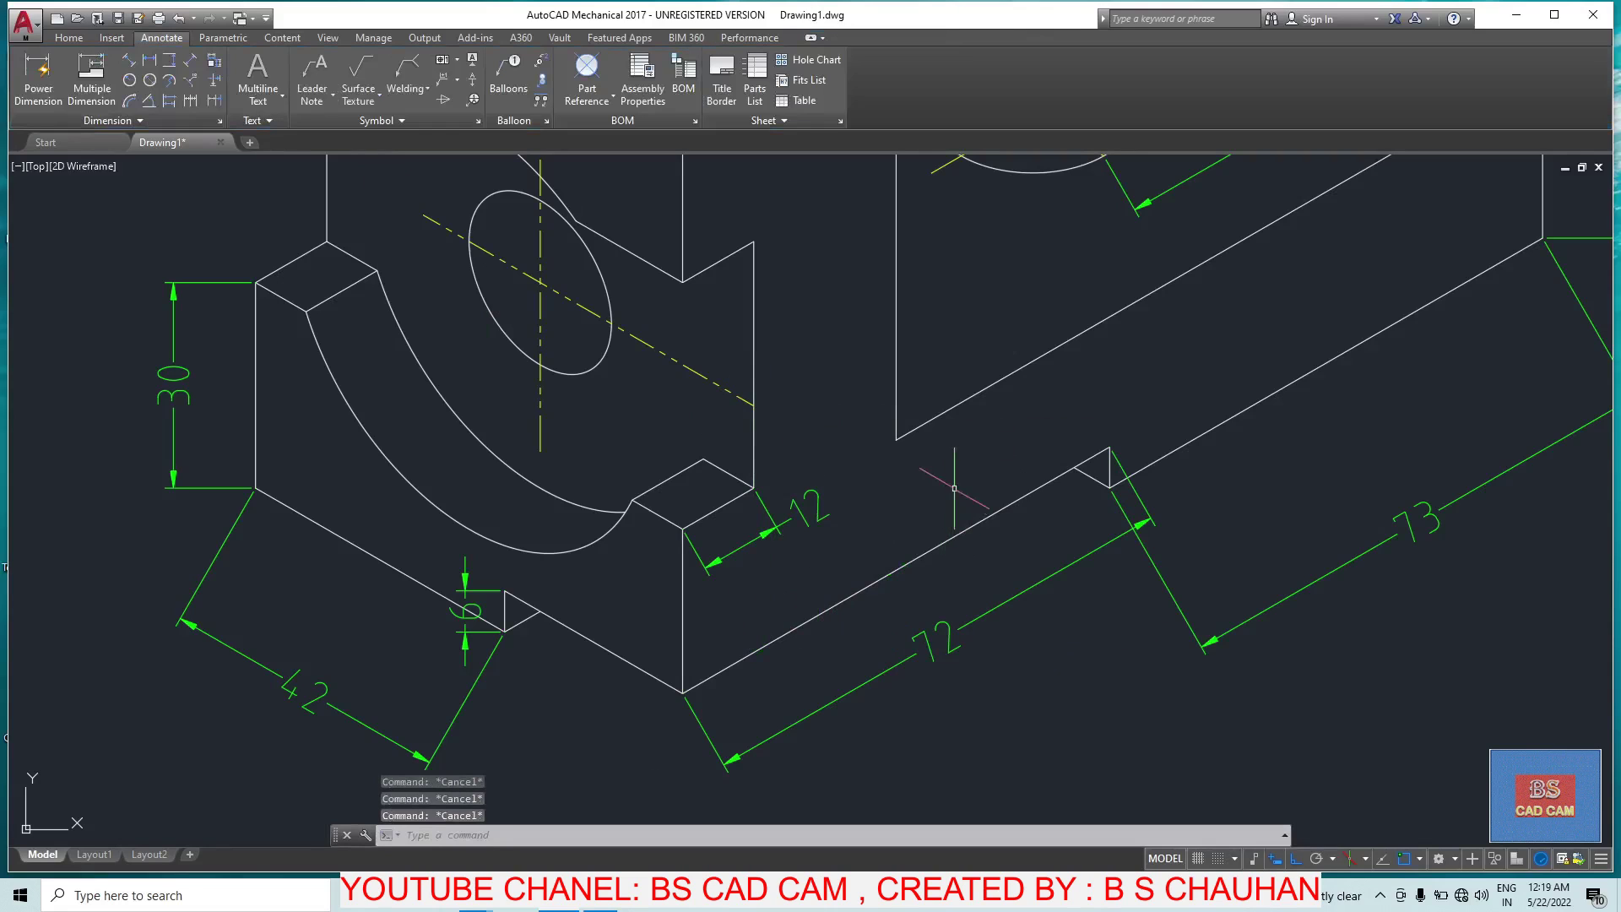
scroll(761, 279, "down", 2)
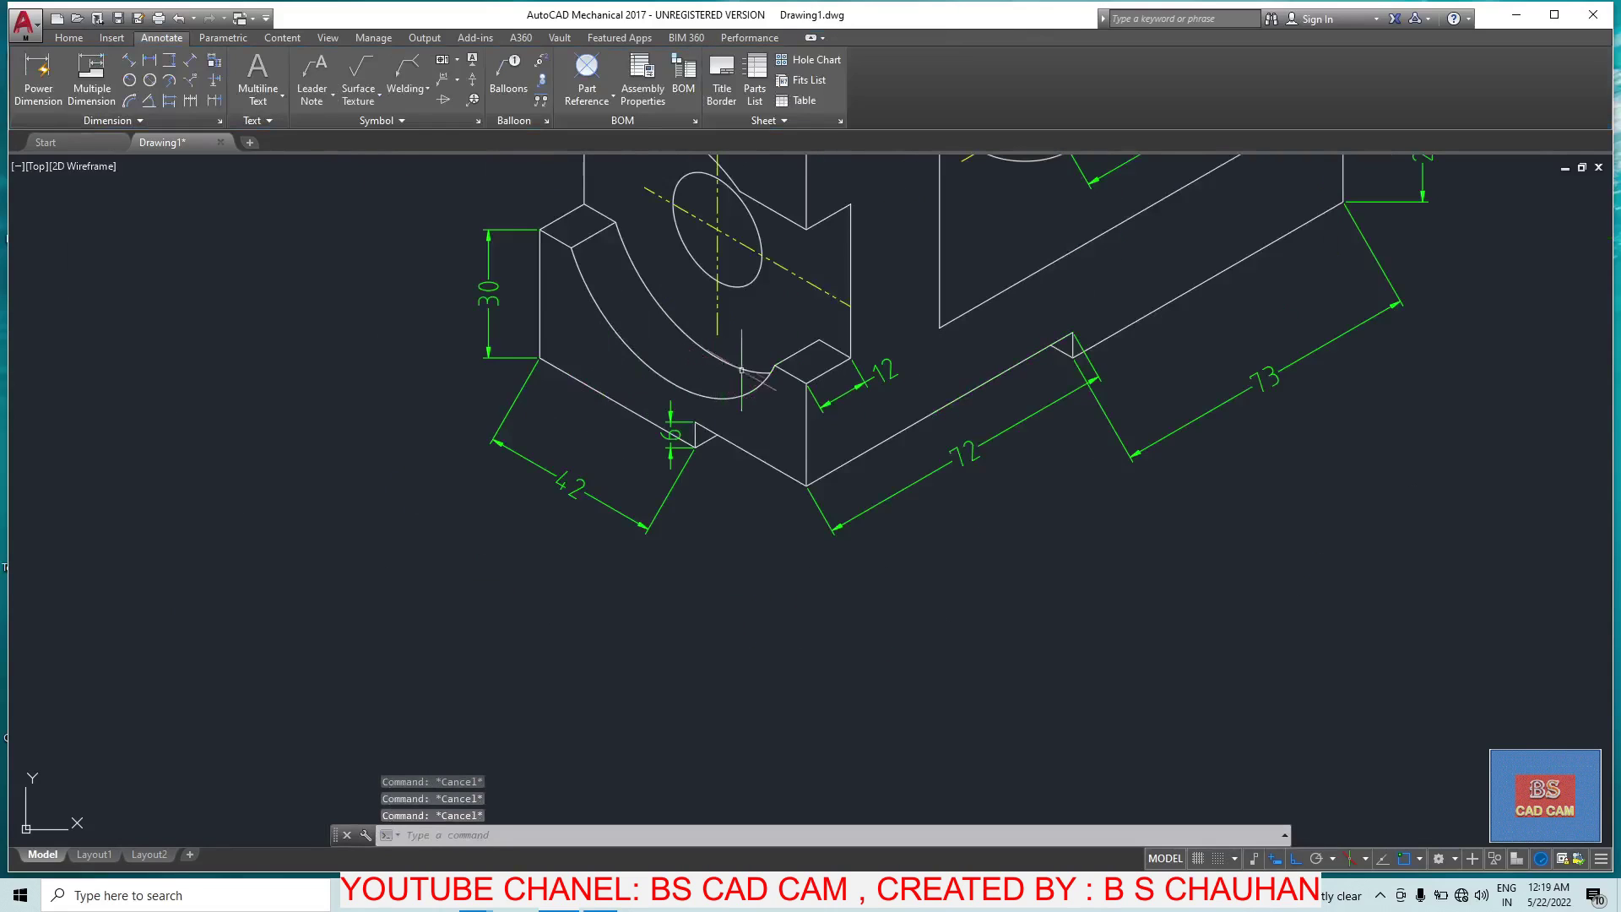
middle_click_drag(741, 369, 855, 516)
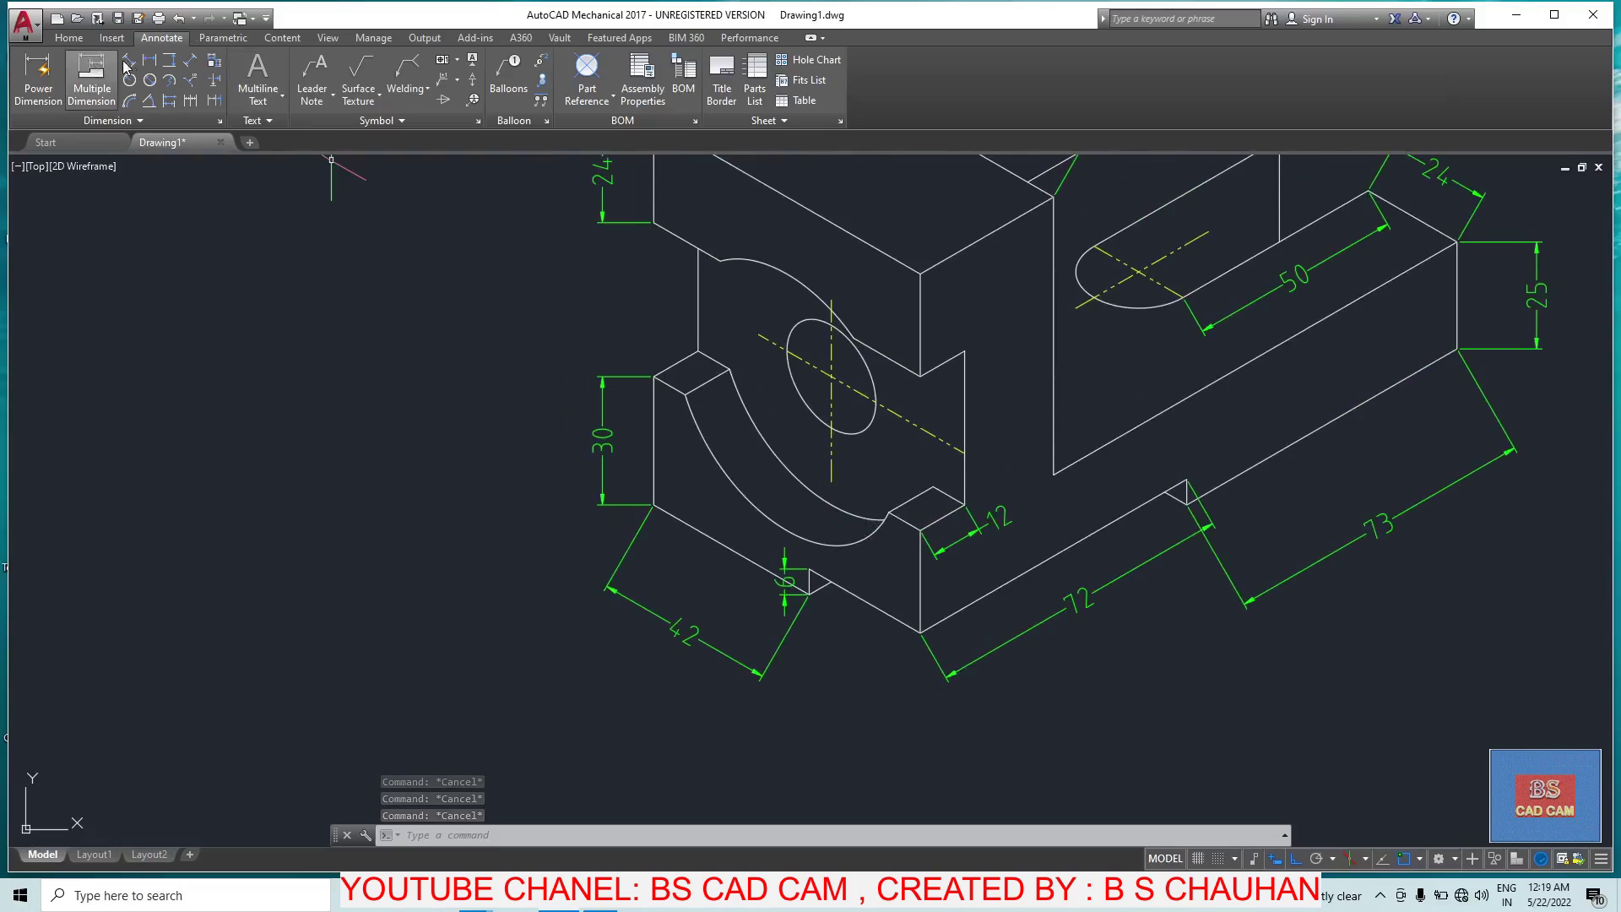
Step: Dimension the hole centre 36 from the front face's upper-left edge
key("Return")
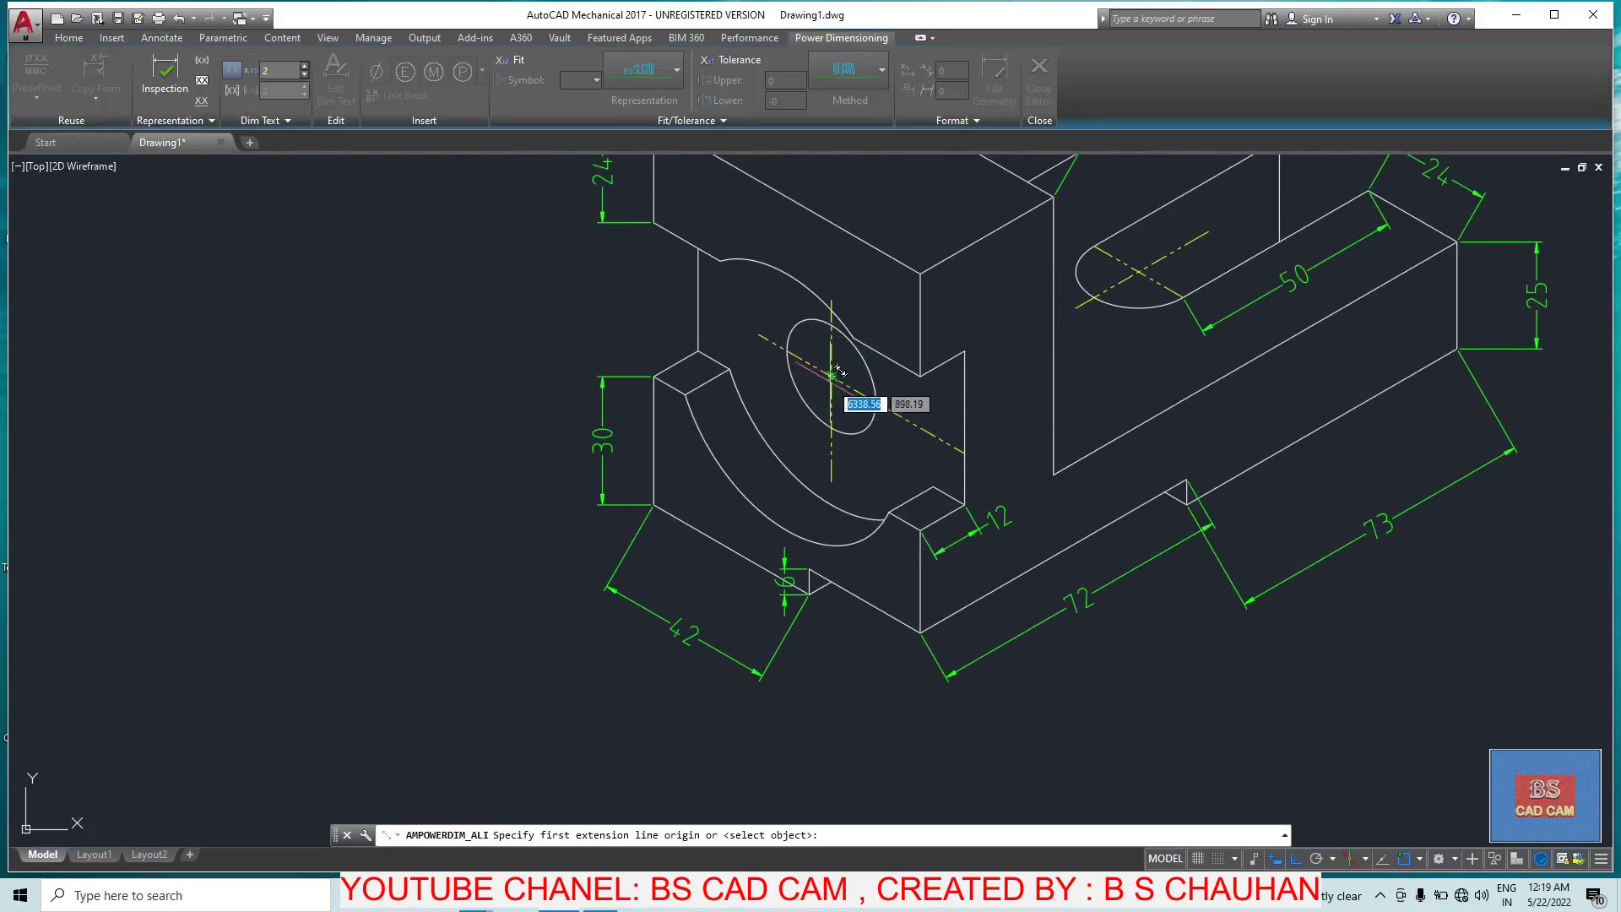
left_click(832, 377)
left_click(703, 306)
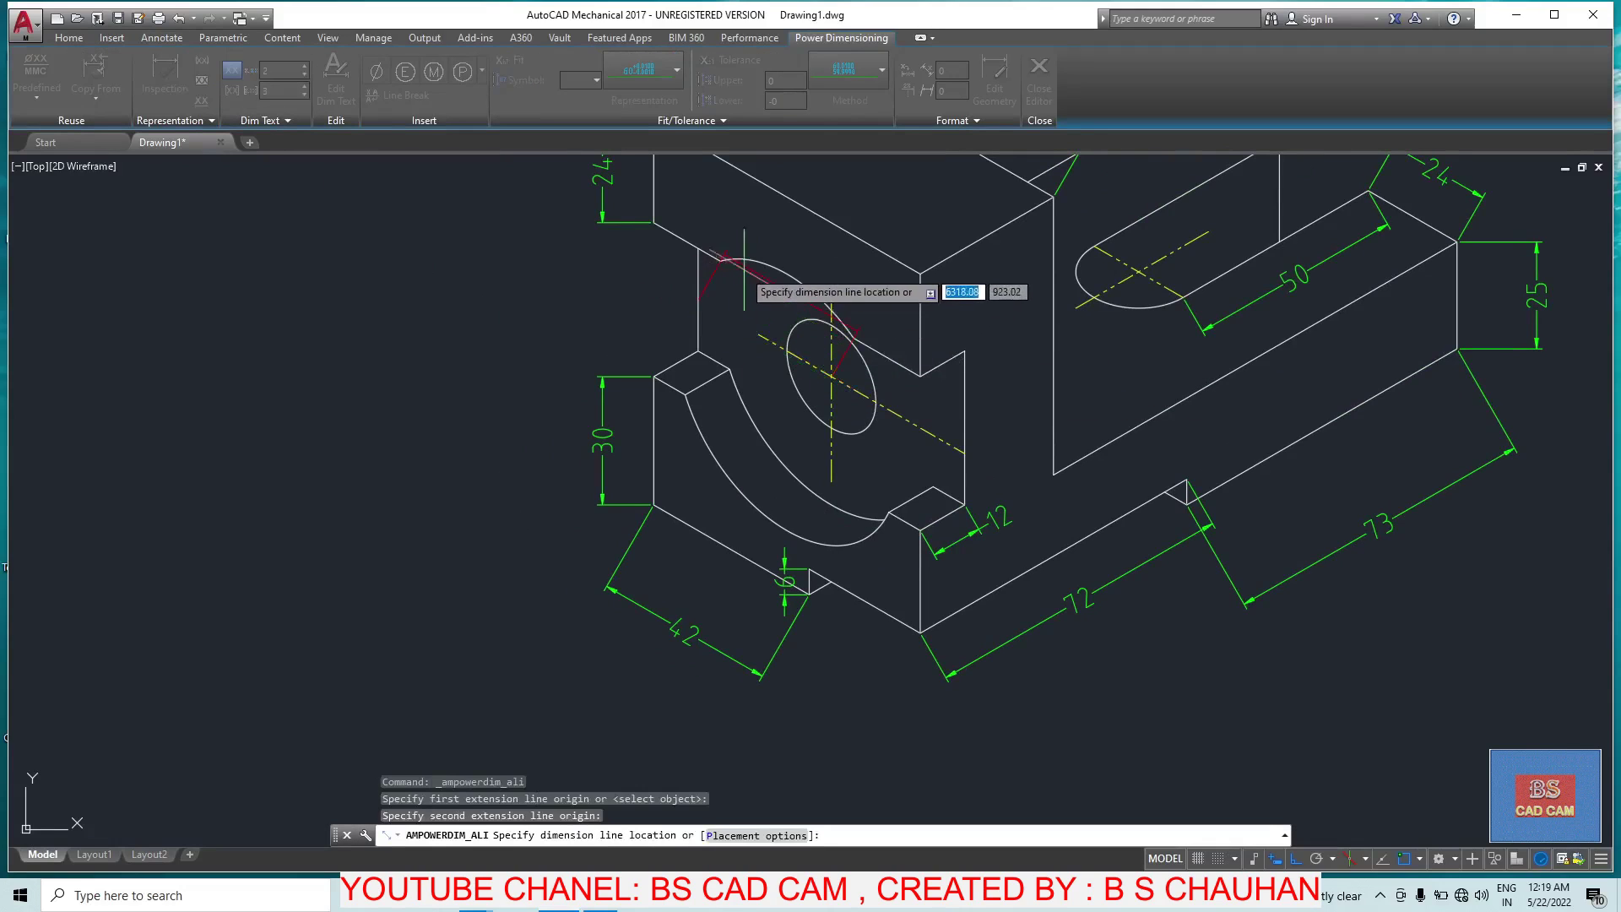
left_click(645, 304)
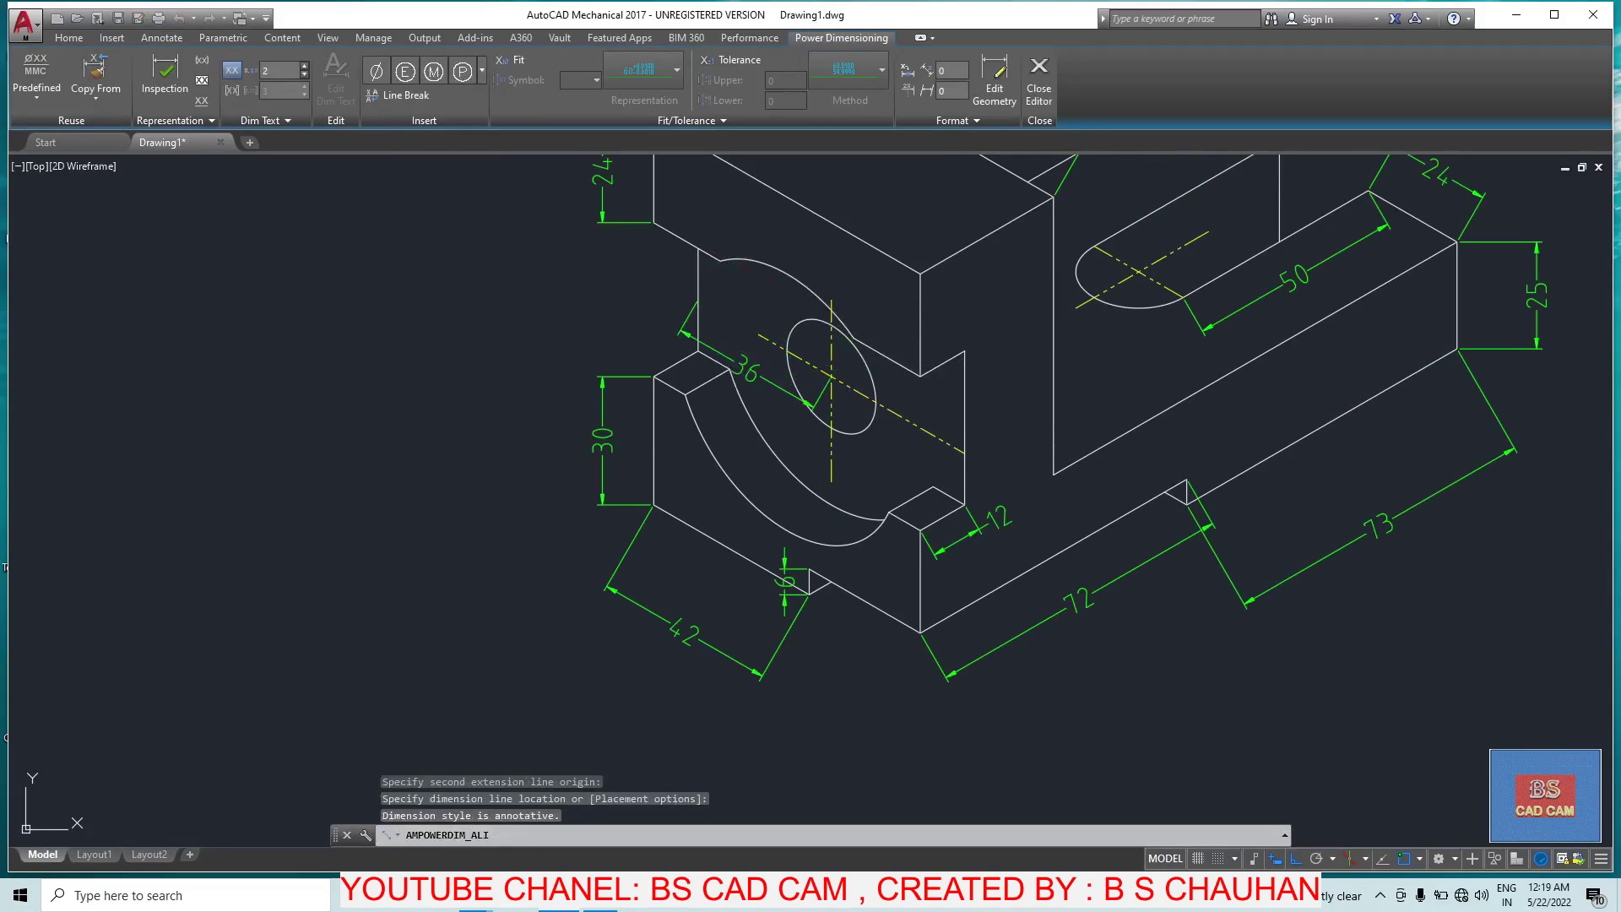
left_click(842, 365)
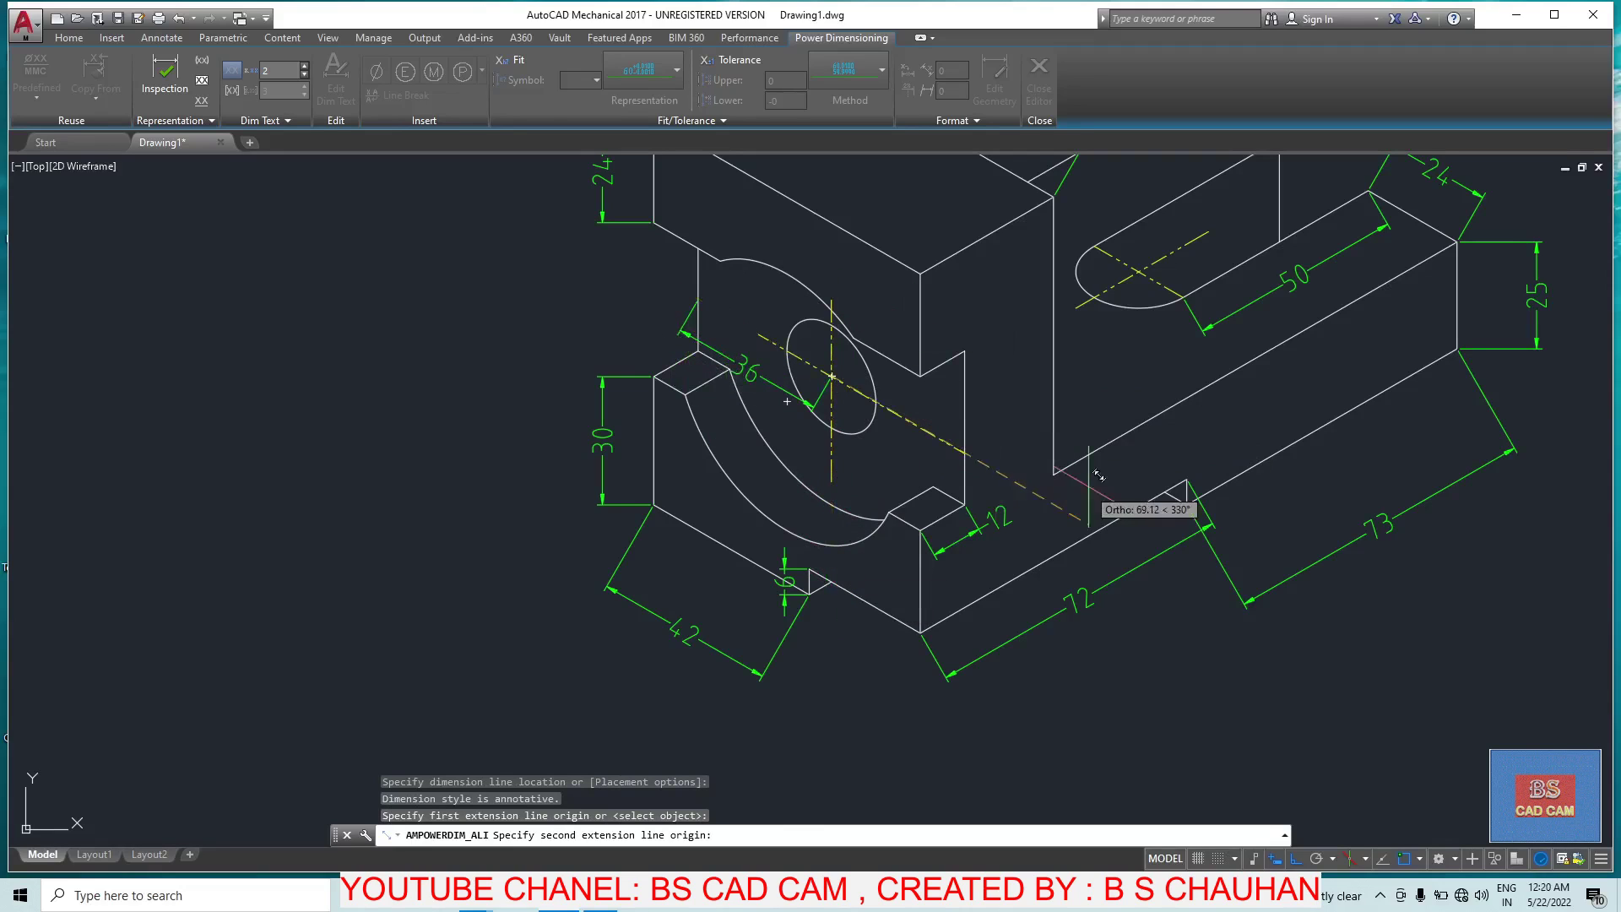
key("Escape")
key("Escape")
scroll(976, 499, "up", 3)
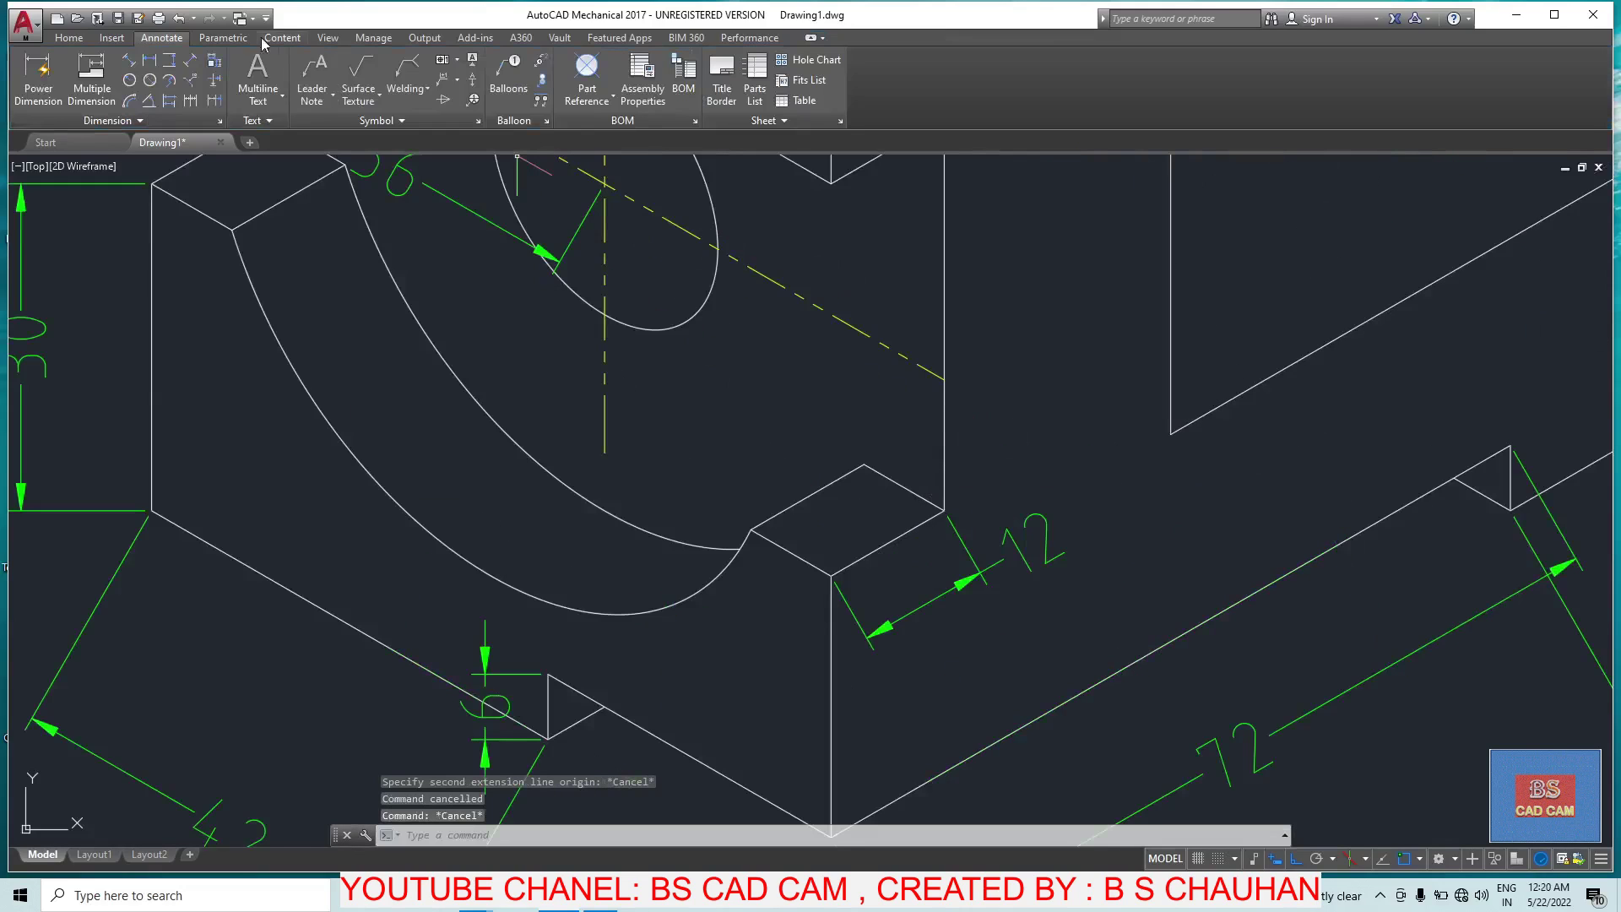
Step: Add a vertical 12 dimension from the centreline end to the bottom corner
left_click(135, 65)
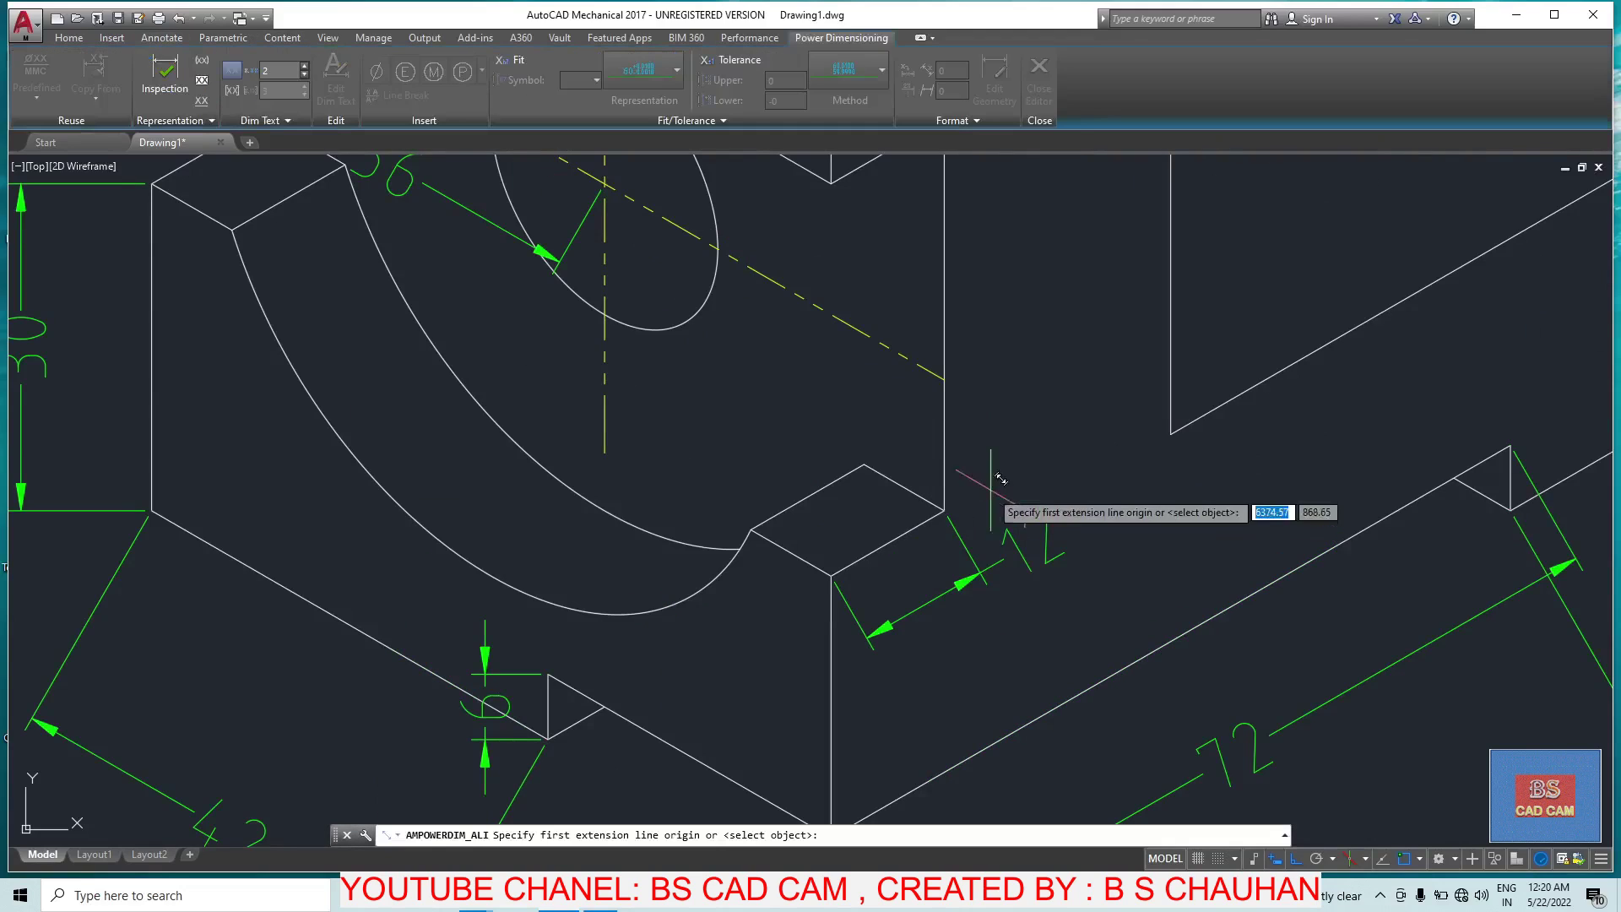
left_click(944, 379)
left_click(944, 511)
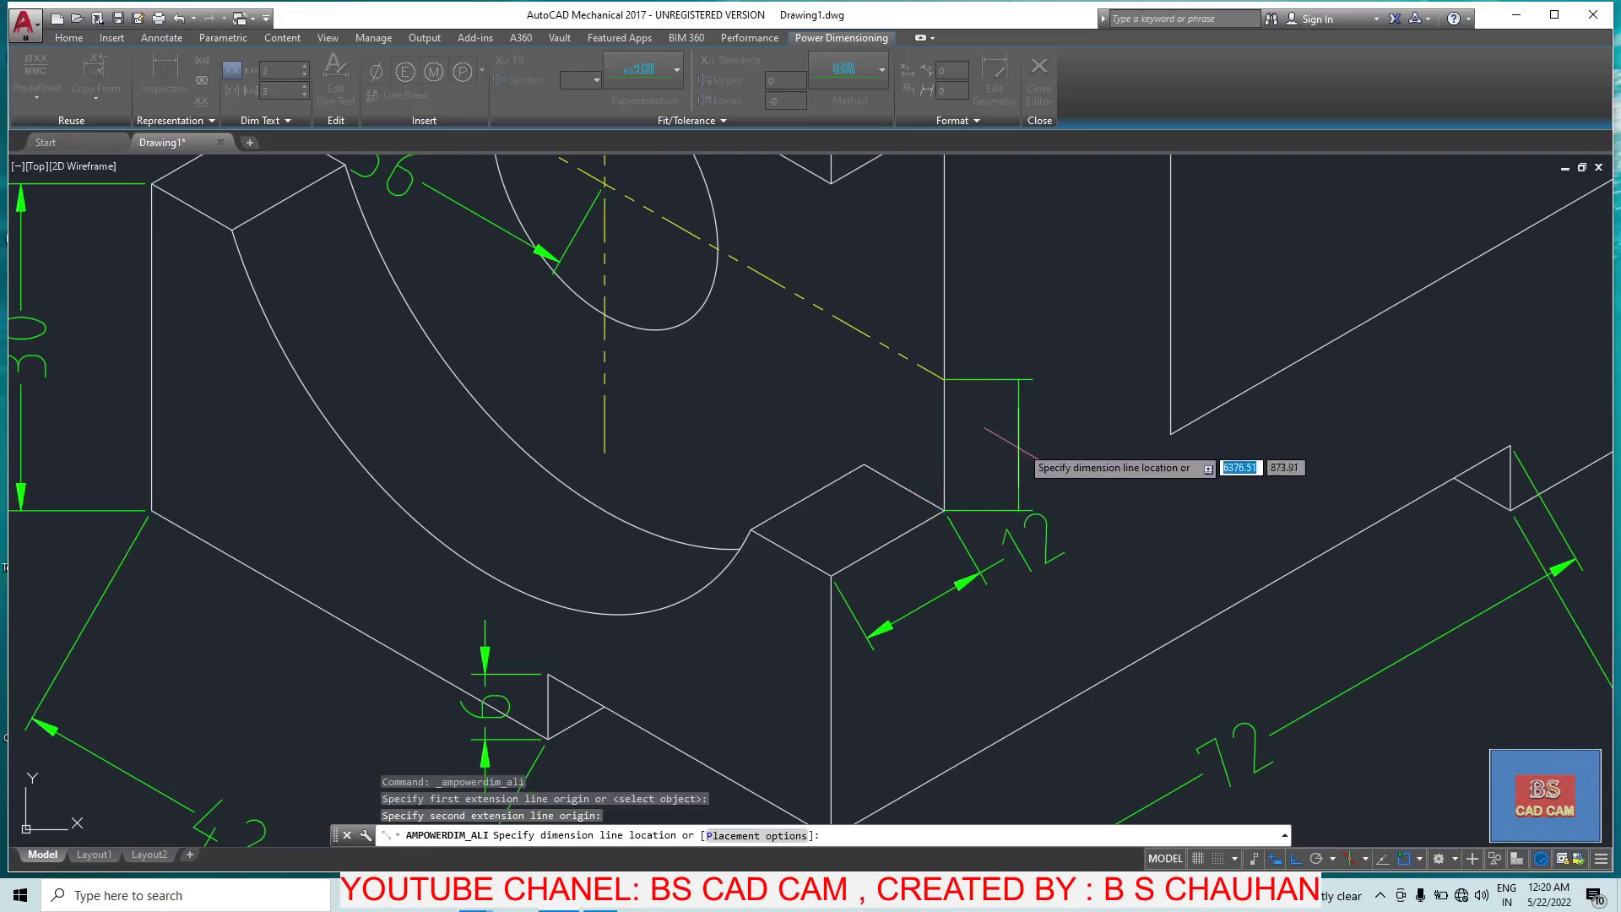
left_click(1032, 553)
key("Escape")
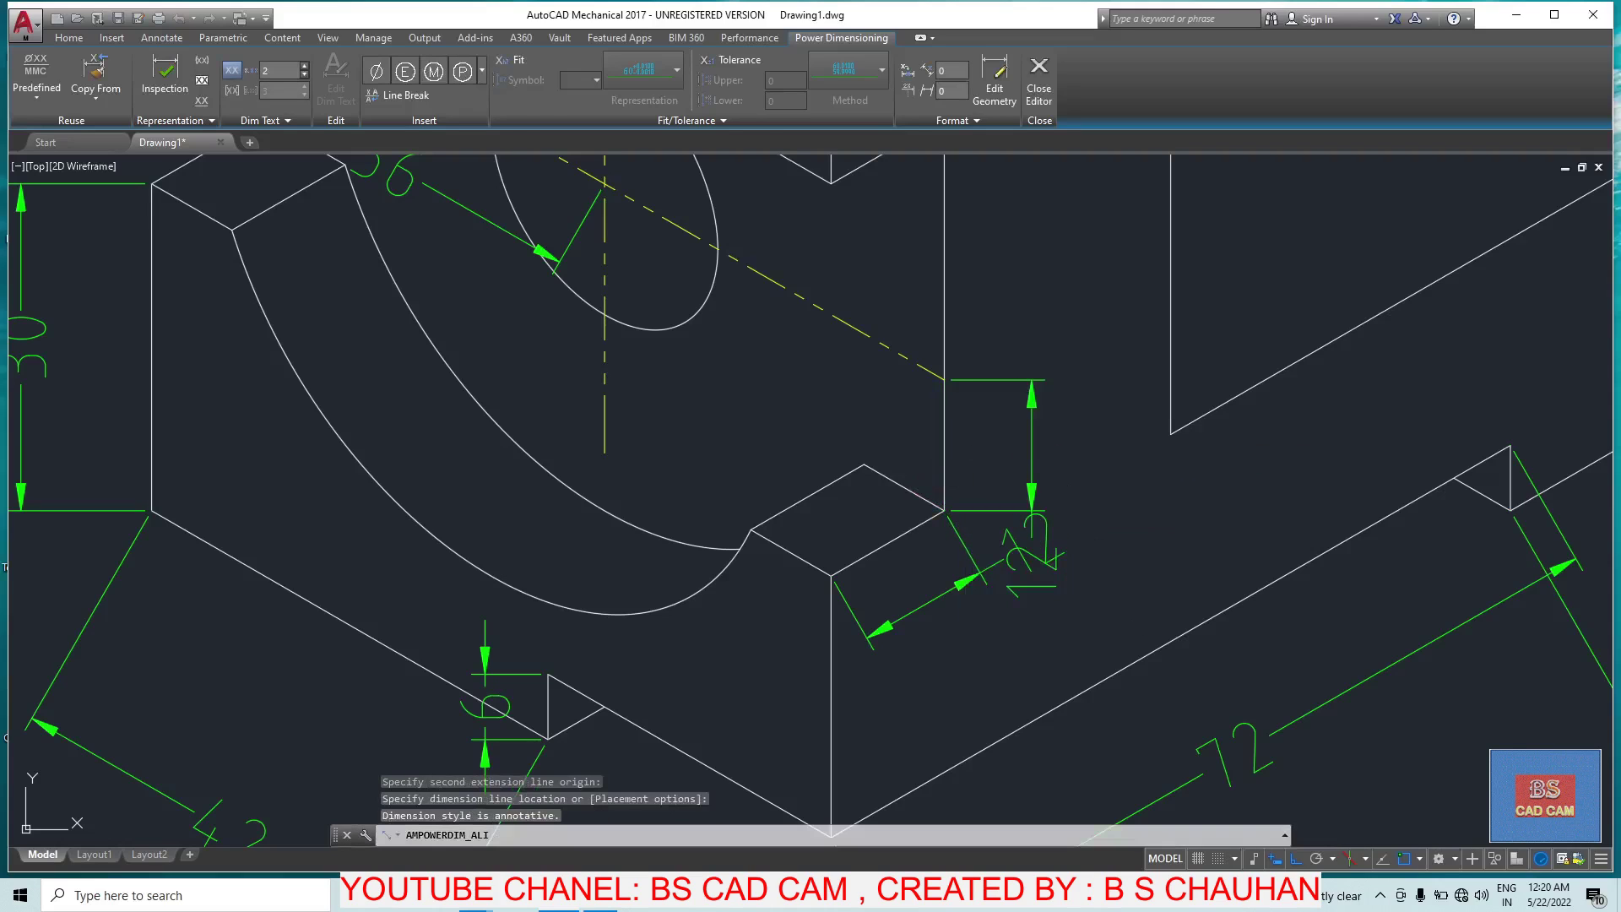
key("Escape")
left_click(1047, 586)
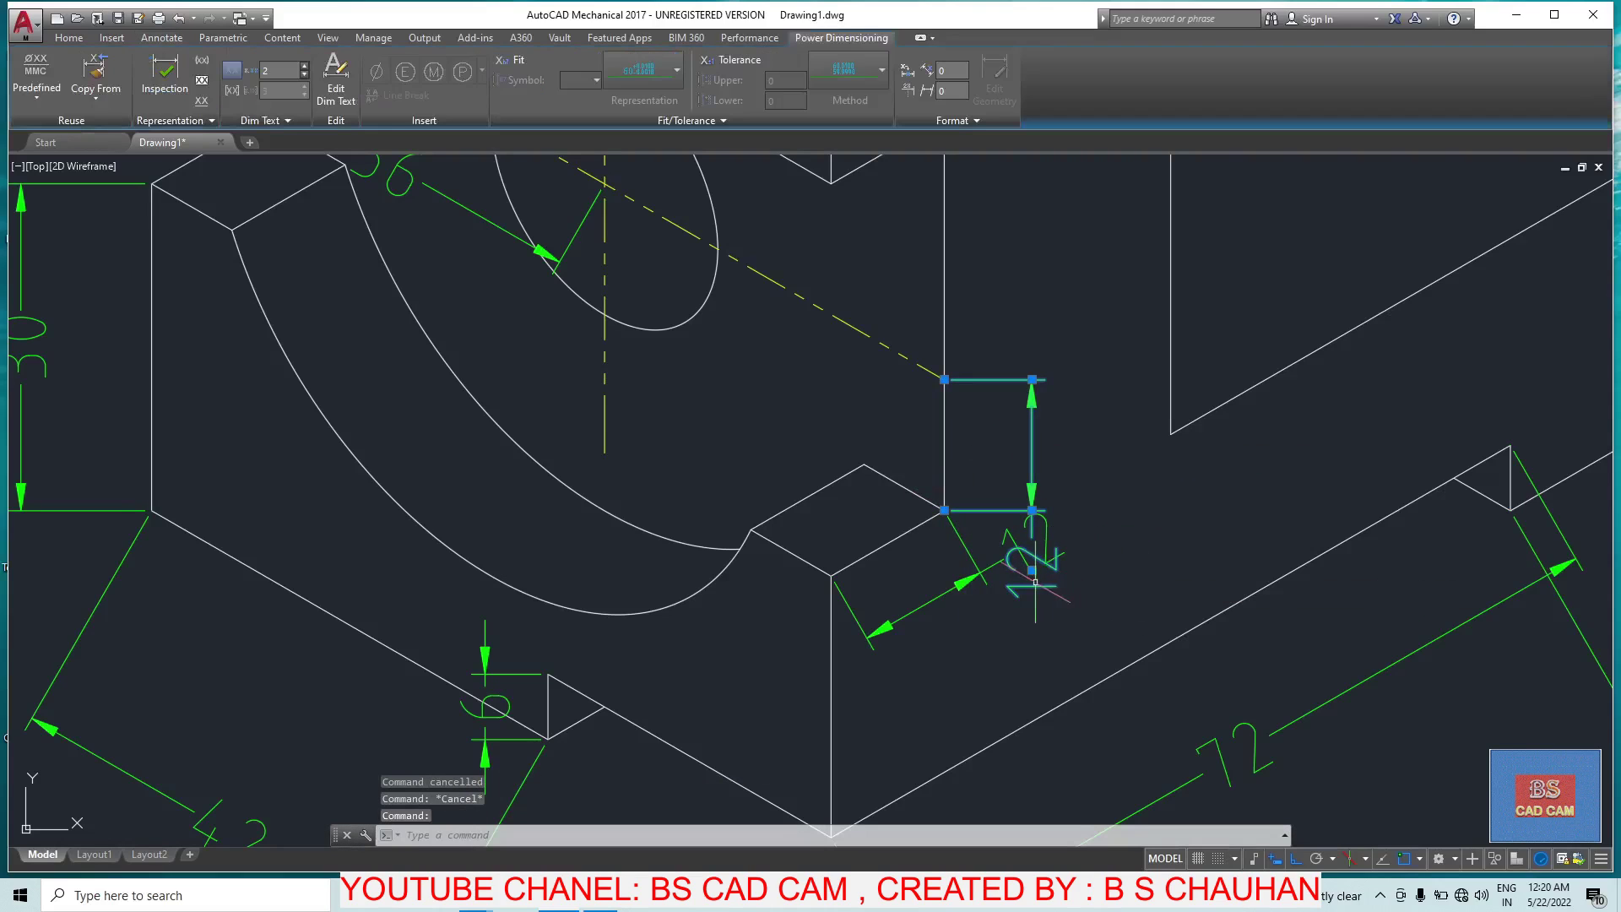
left_click(1032, 570)
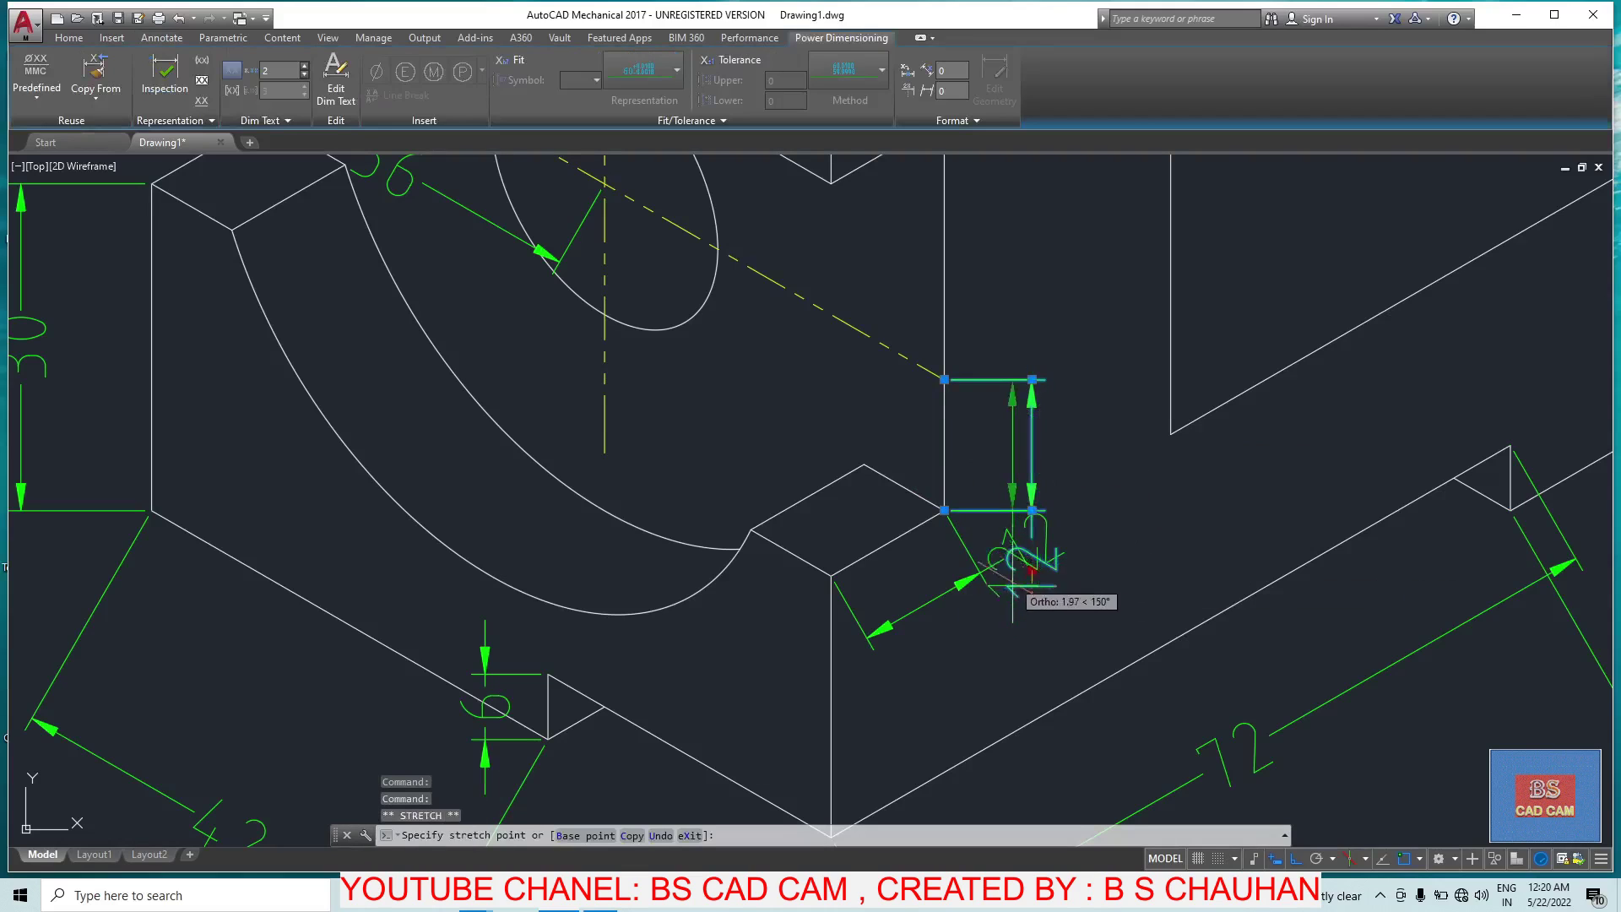
key("Escape")
Step: Zoom and pan the view to recentre the dimensioned bracket
scroll(1105, 489, "down", 5)
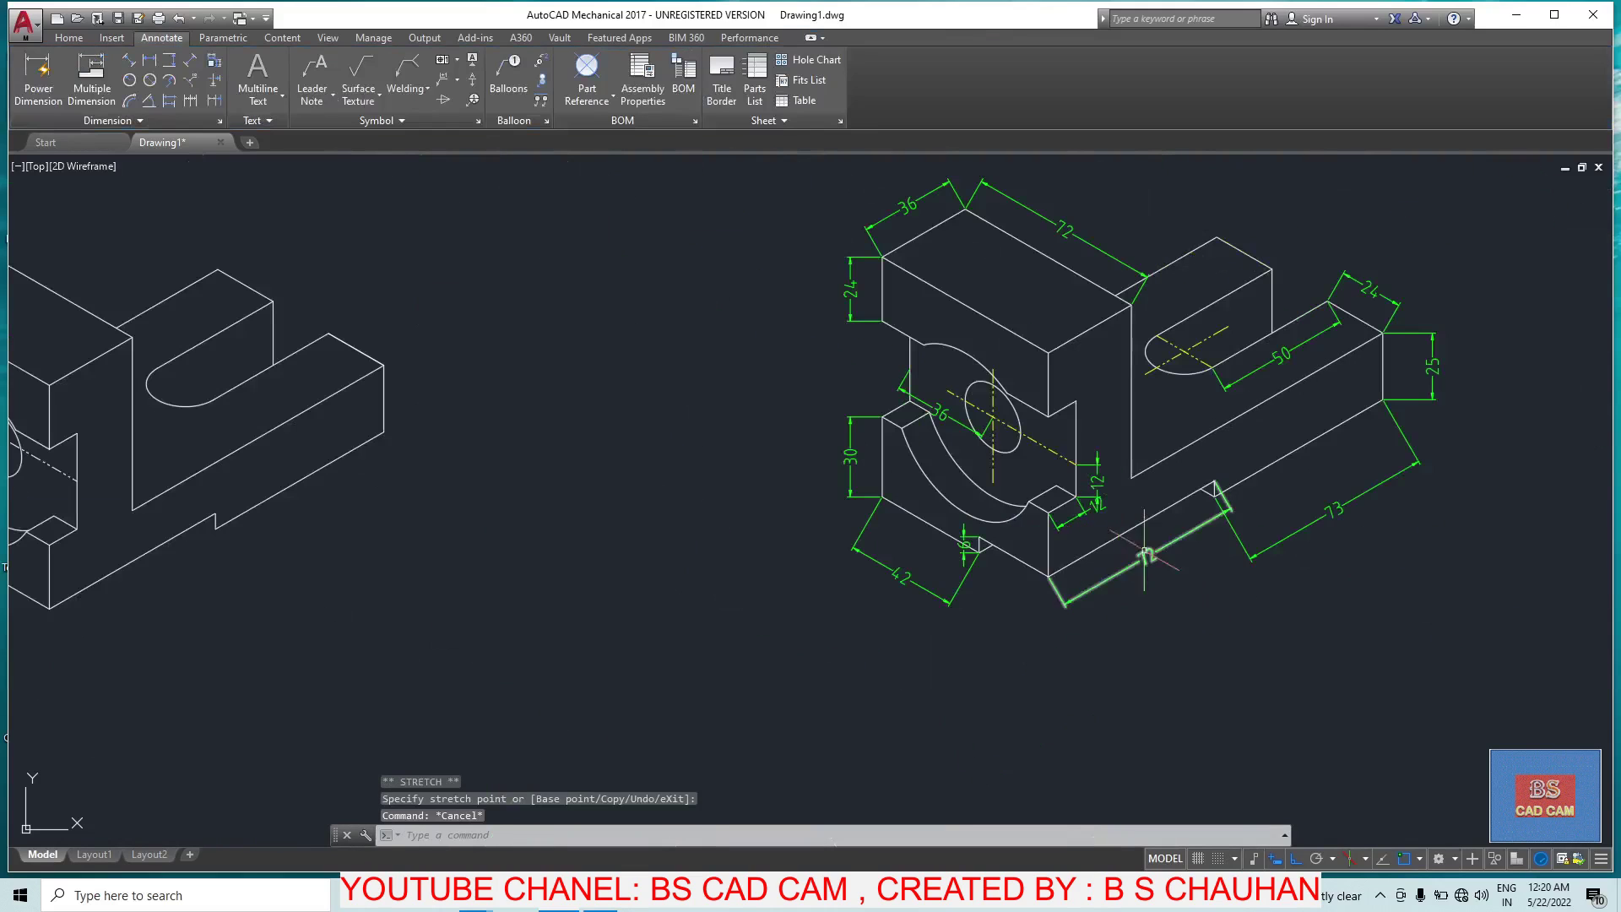
mouse_move(1234, 601)
middle_mouse_down()
mouse_move(1259, 616)
mouse_move(1143, 651)
mouse_move(996, 622)
mouse_move(949, 573)
middle_mouse_up()
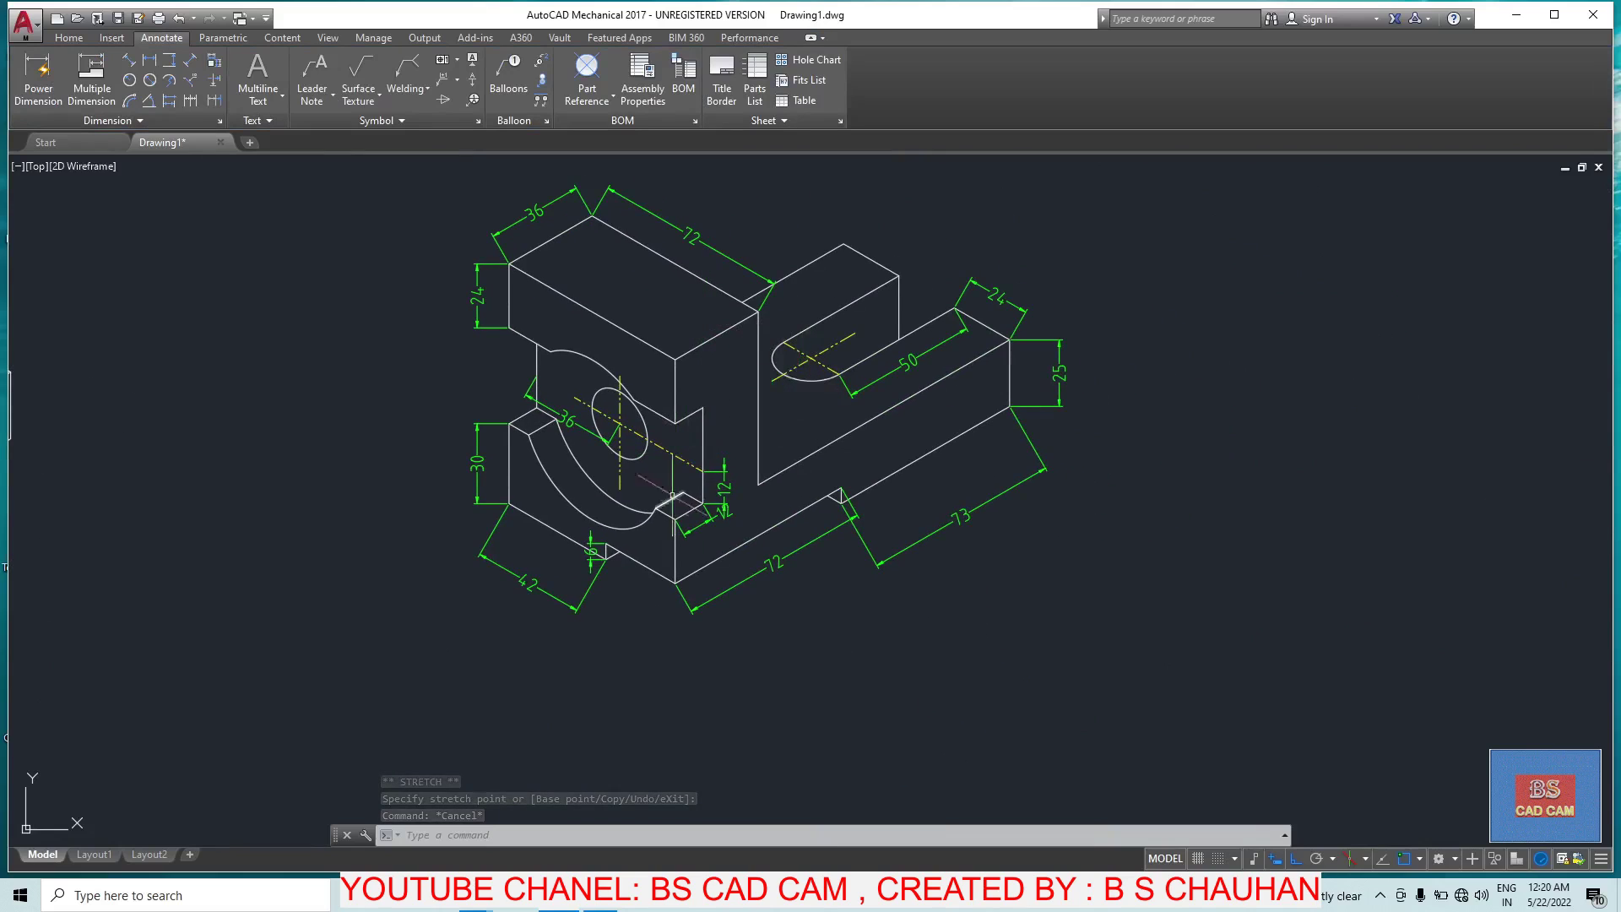
scroll(674, 494, "down", 2)
scroll(570, 463, "up", 4)
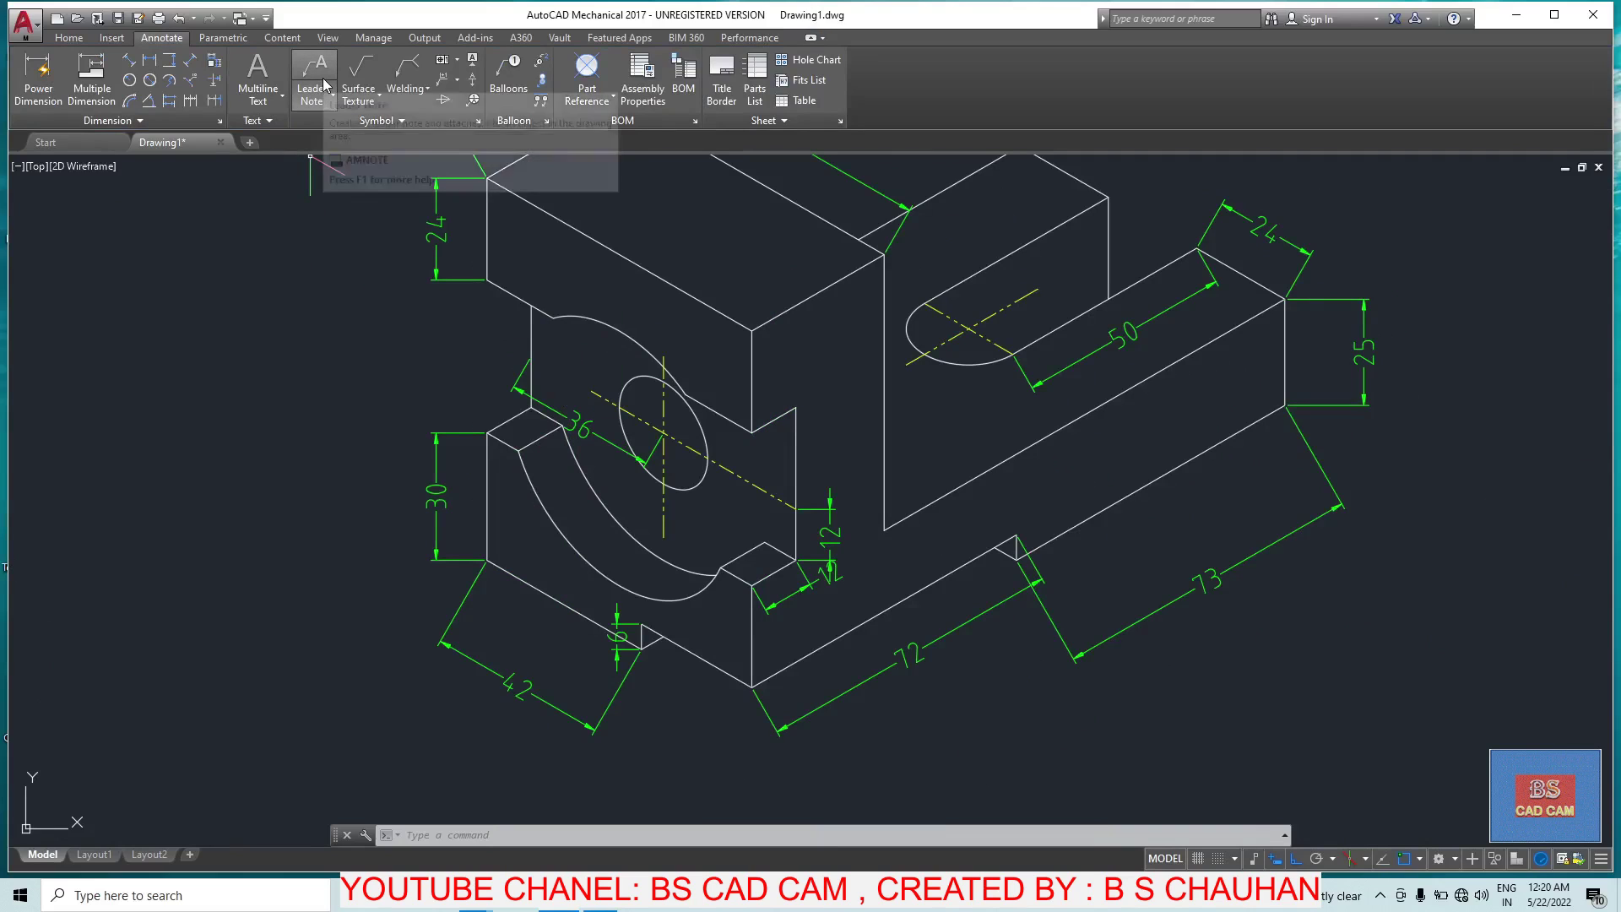
middle_click_drag(571, 677, 492, 541)
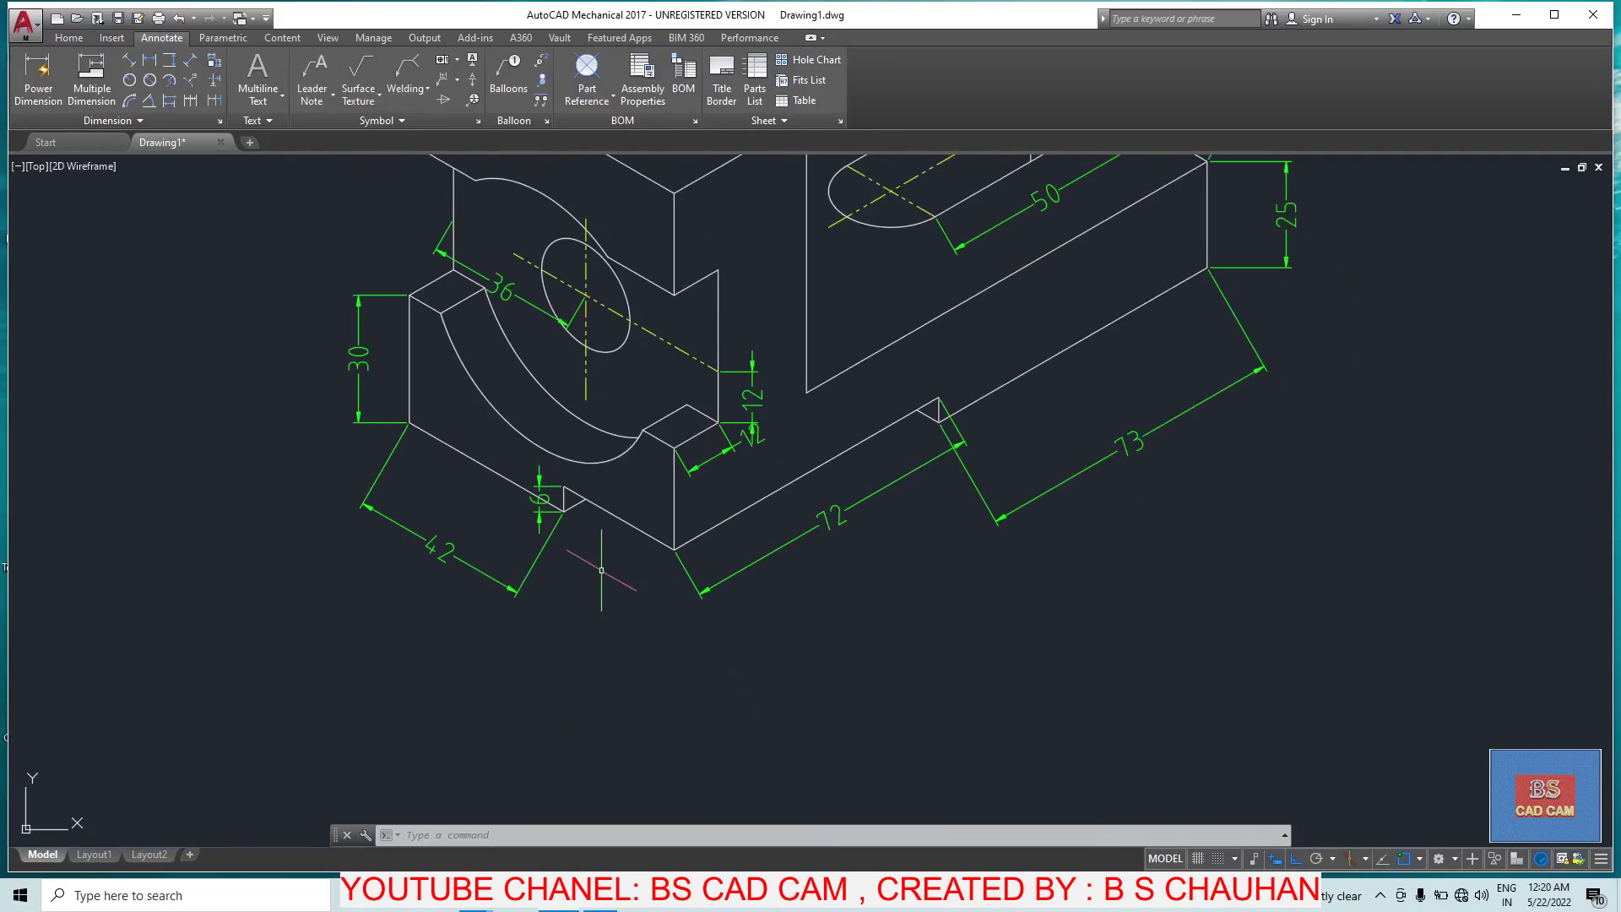
key("Escape")
key("Escape")
key("Escape")
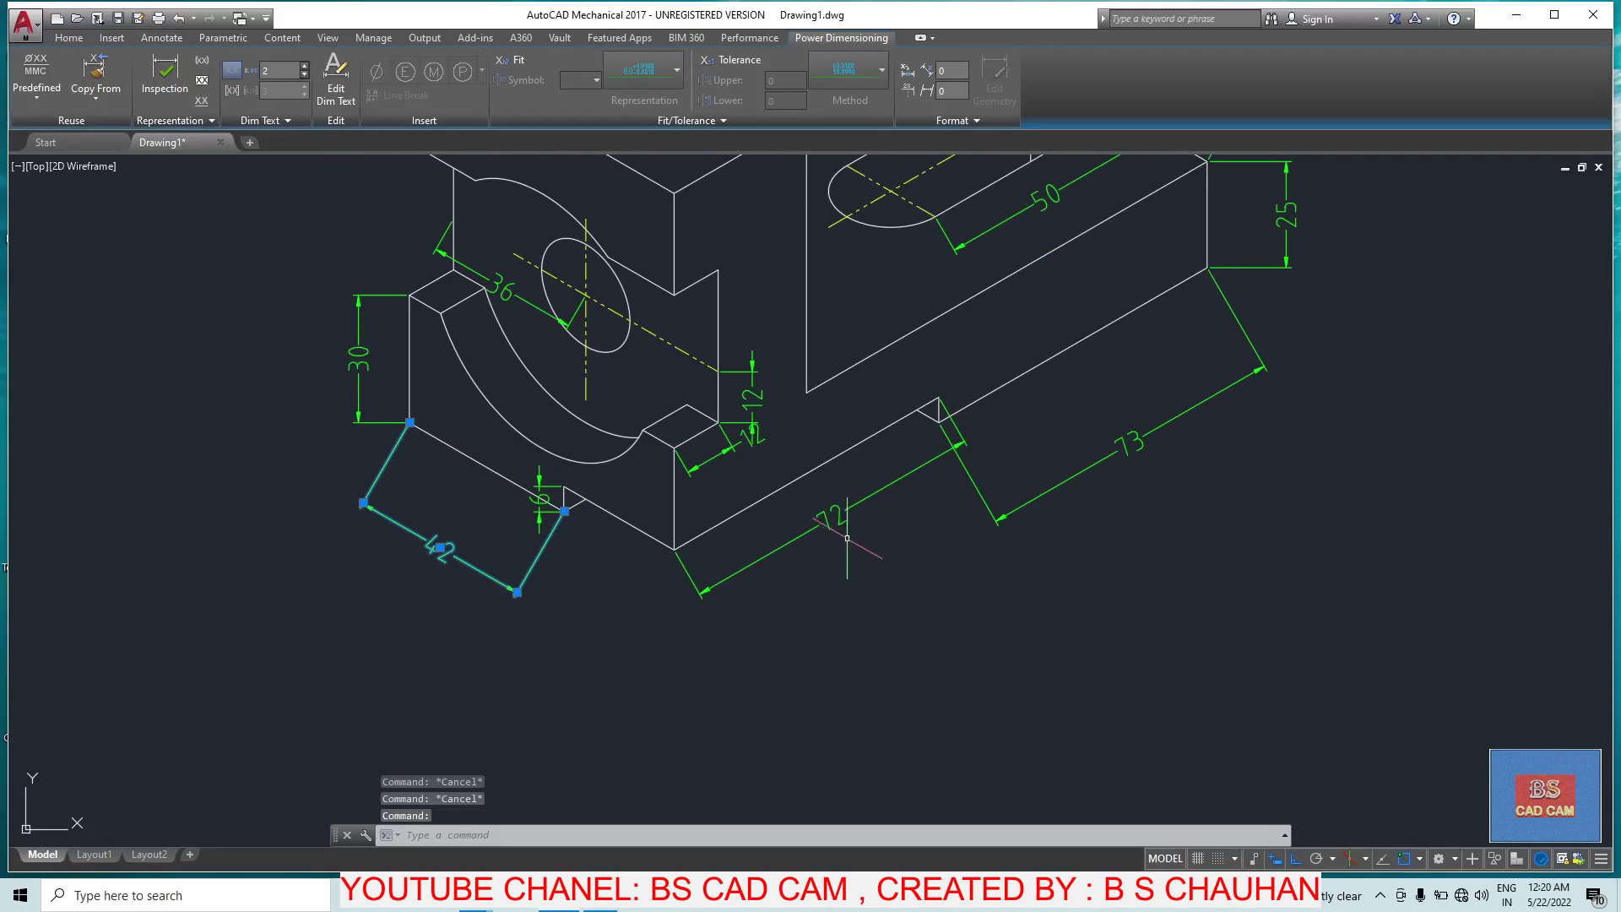
key("Escape")
key("Escape")
key("Escape")
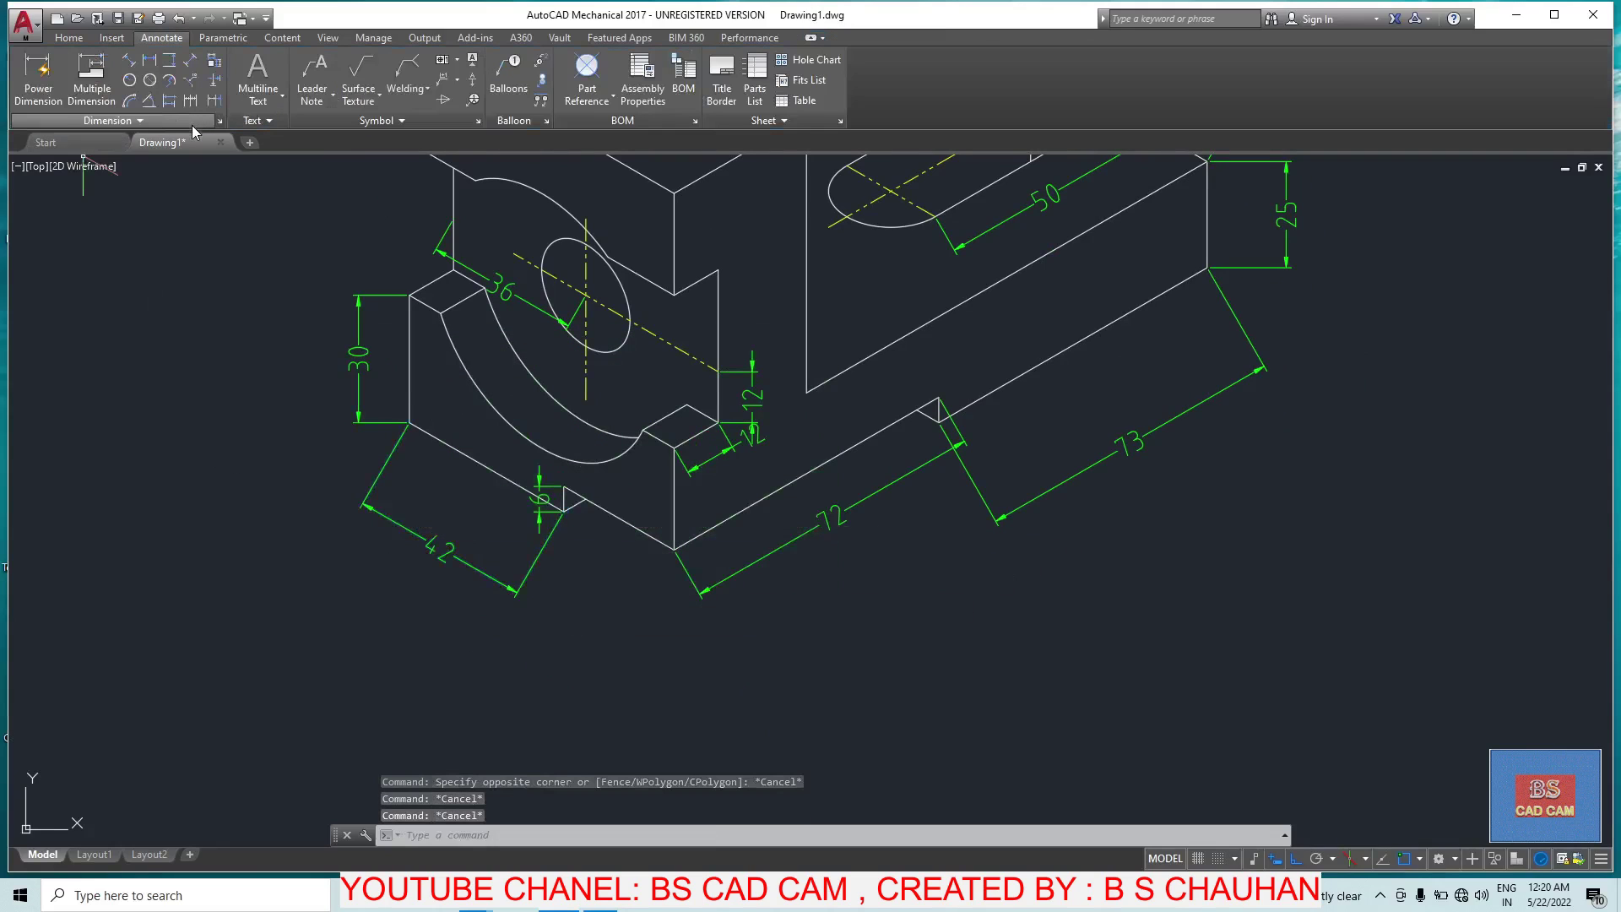
Step: Oblique the 73, 72 and 42 dimensions to 90 degrees
left_click(191, 125)
left_click(110, 144)
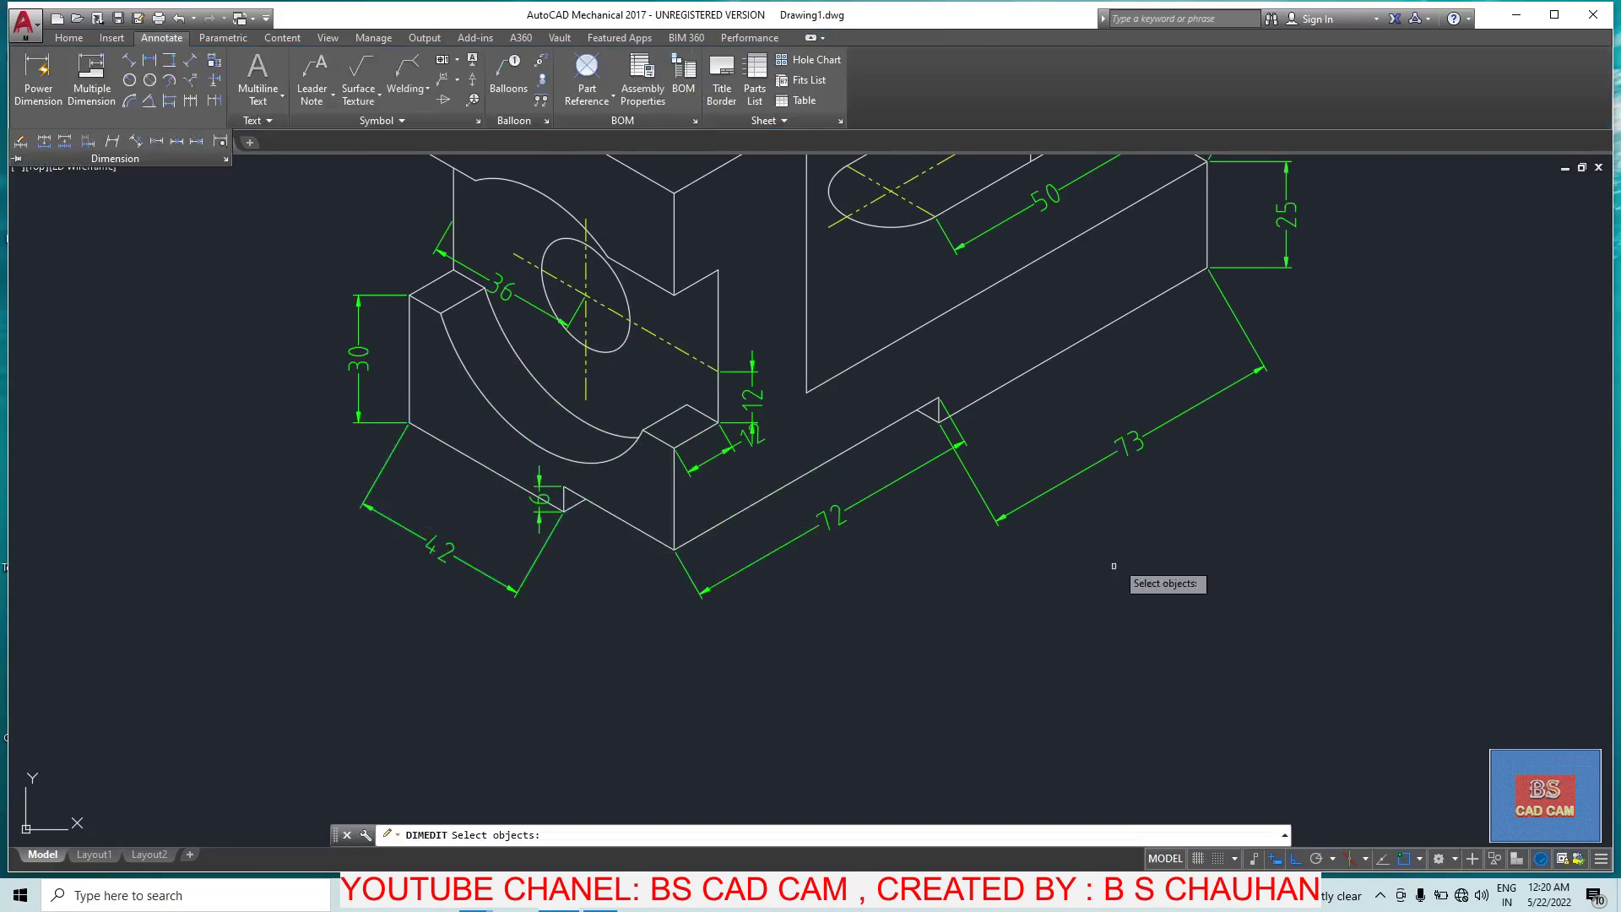
left_click(1088, 422)
left_click(853, 494)
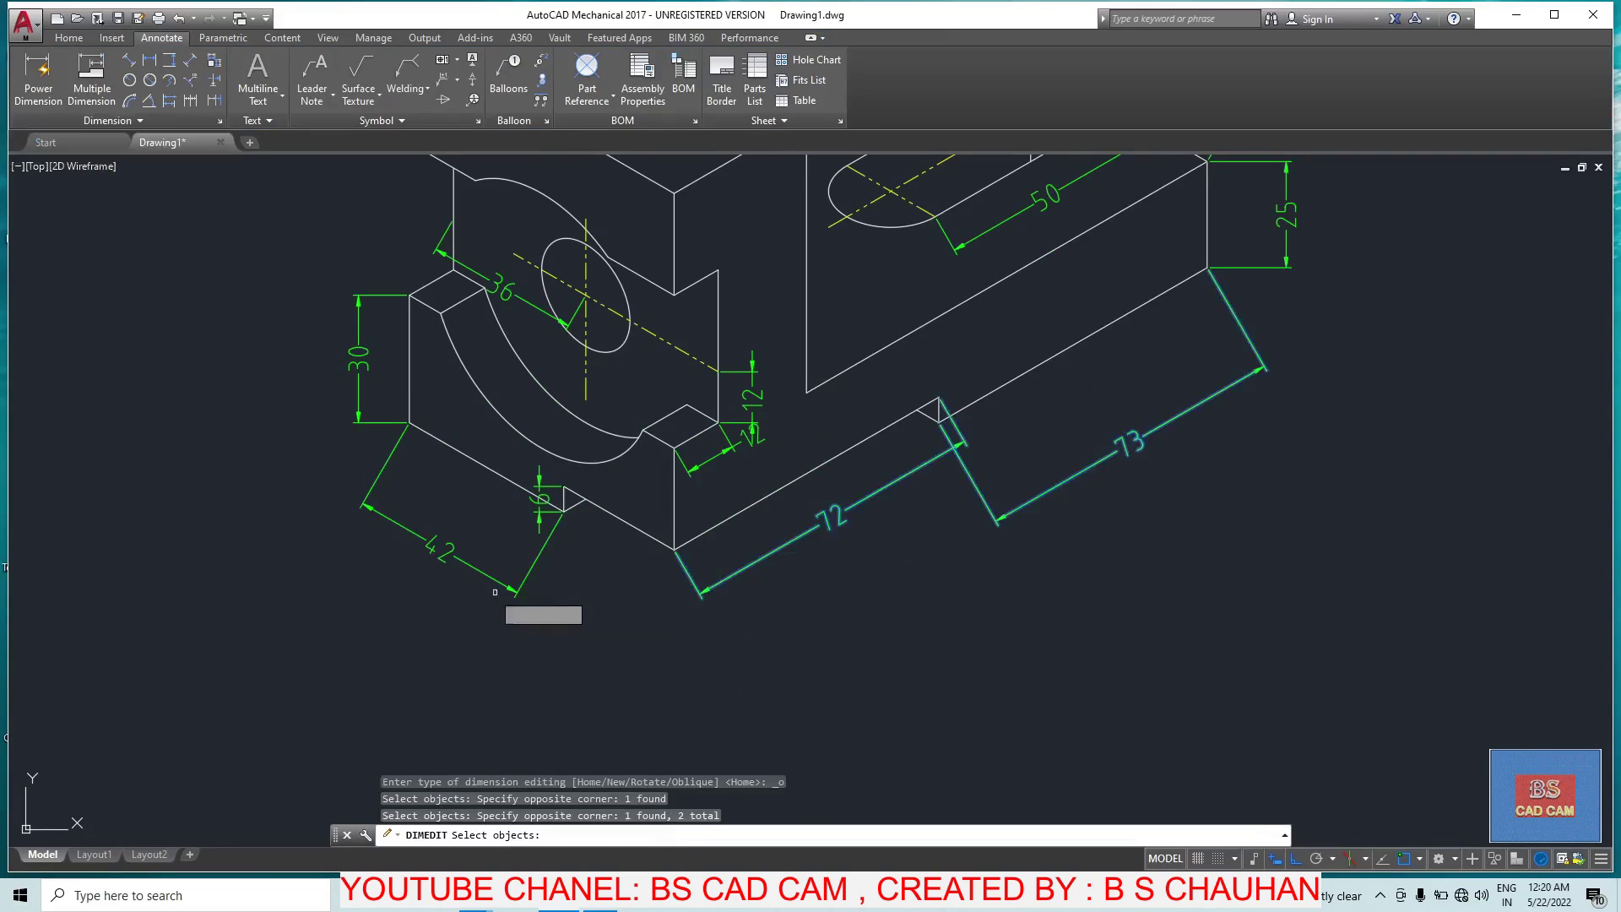
left_click(406, 602)
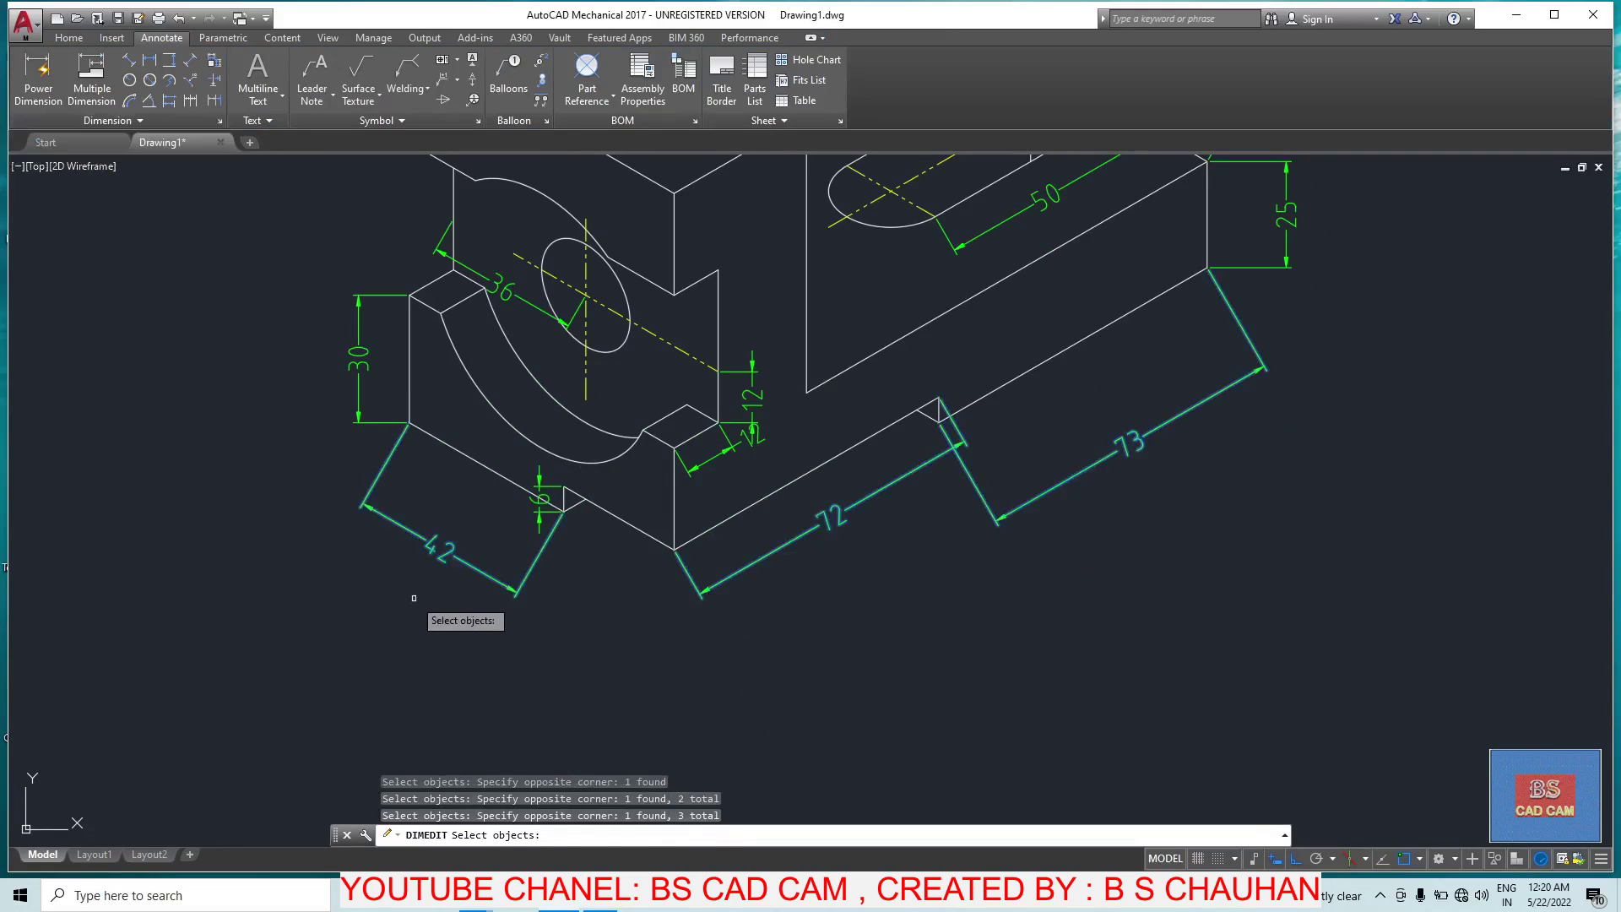
key("Return")
key("Return")
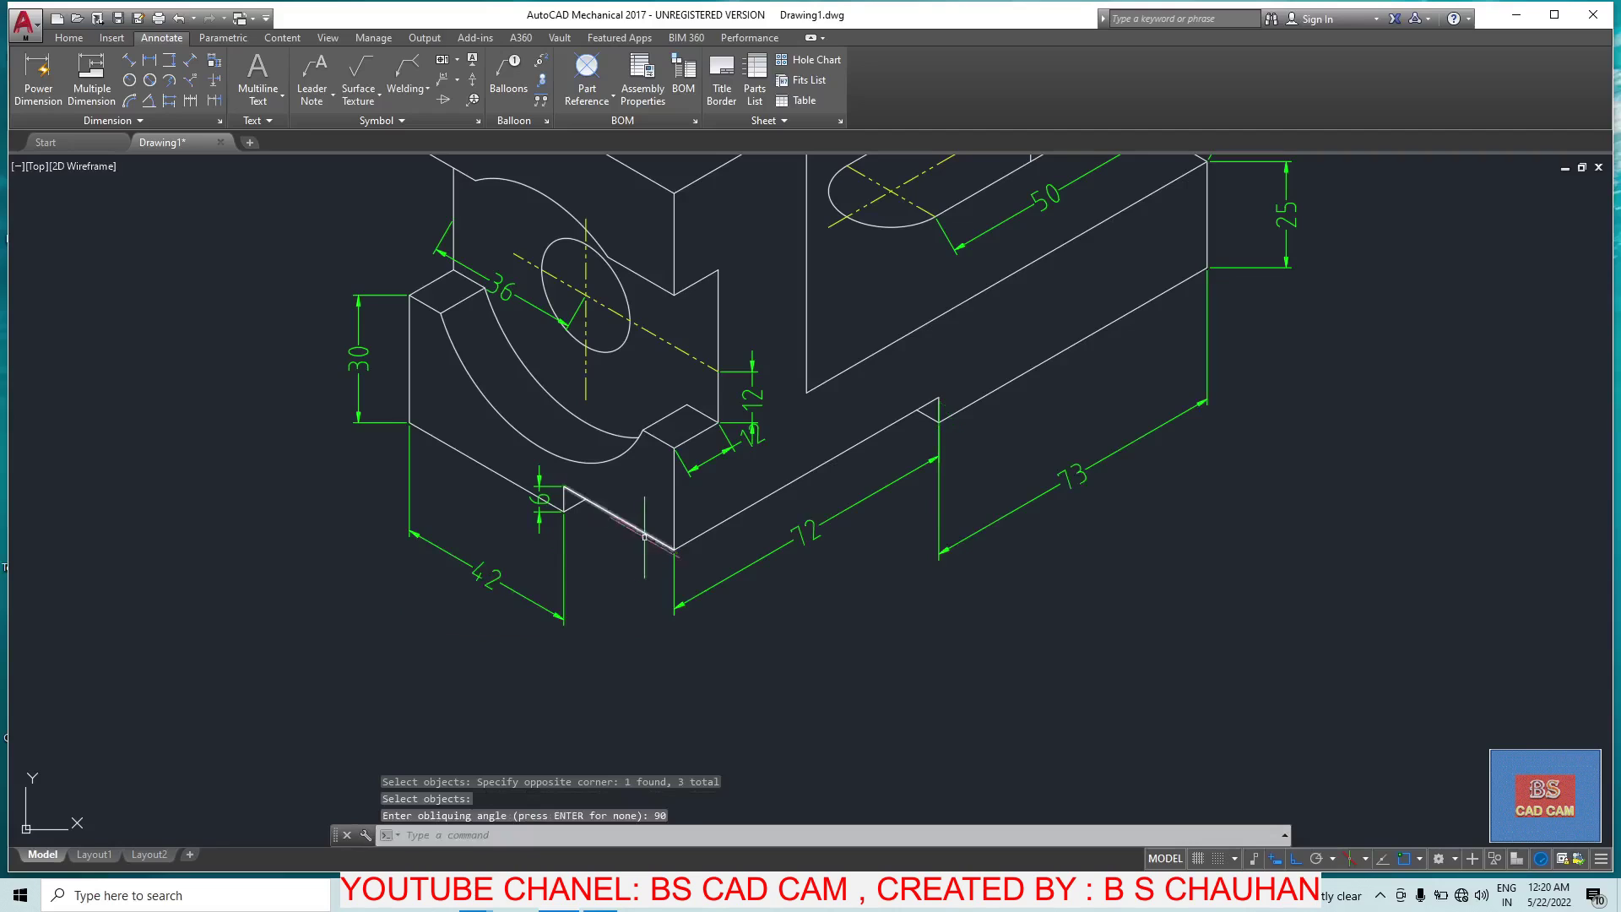
scroll(644, 537, "up", 6)
left_click(435, 477)
left_click(395, 518)
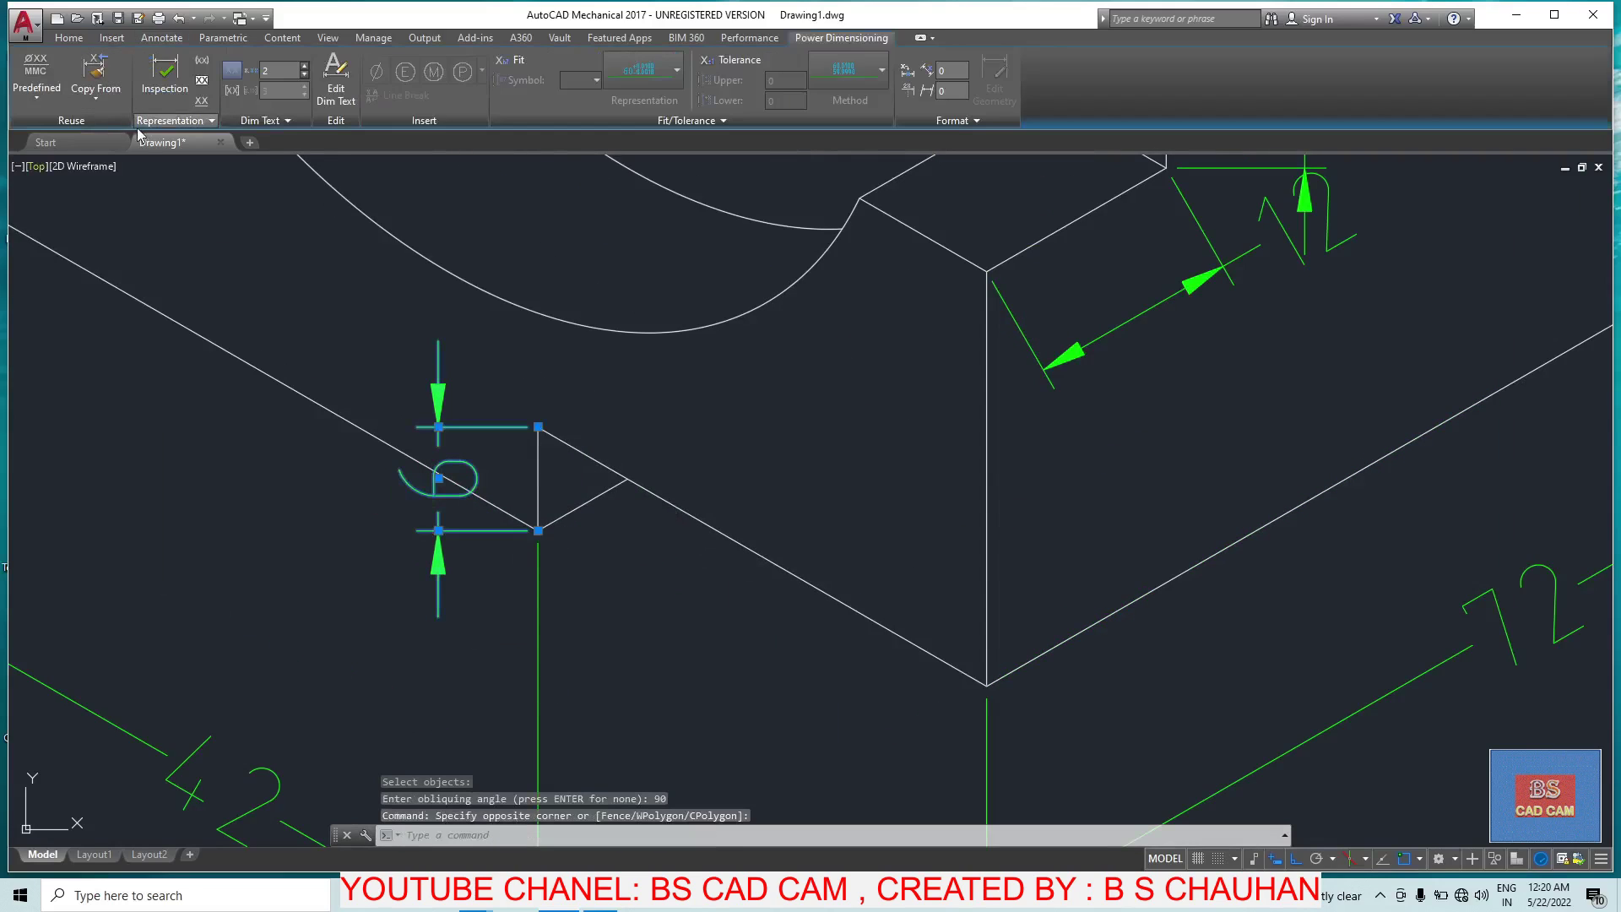
key("Escape")
Step: Oblique the 6 dimension to 150 degrees
left_click(98, 121)
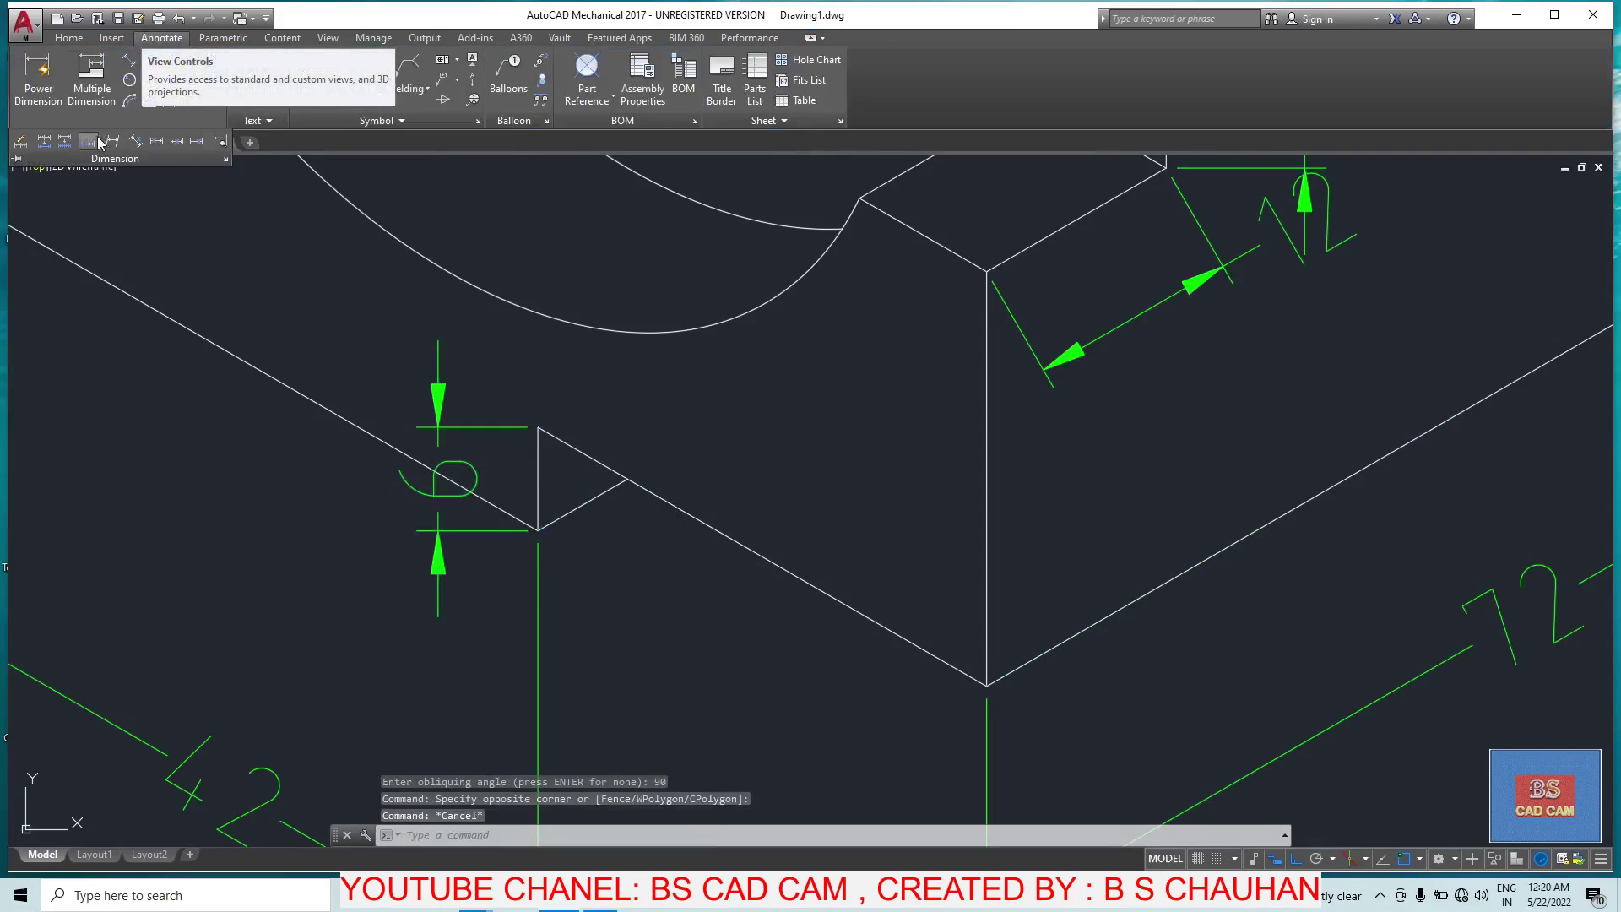
left_click(114, 144)
left_click(451, 537)
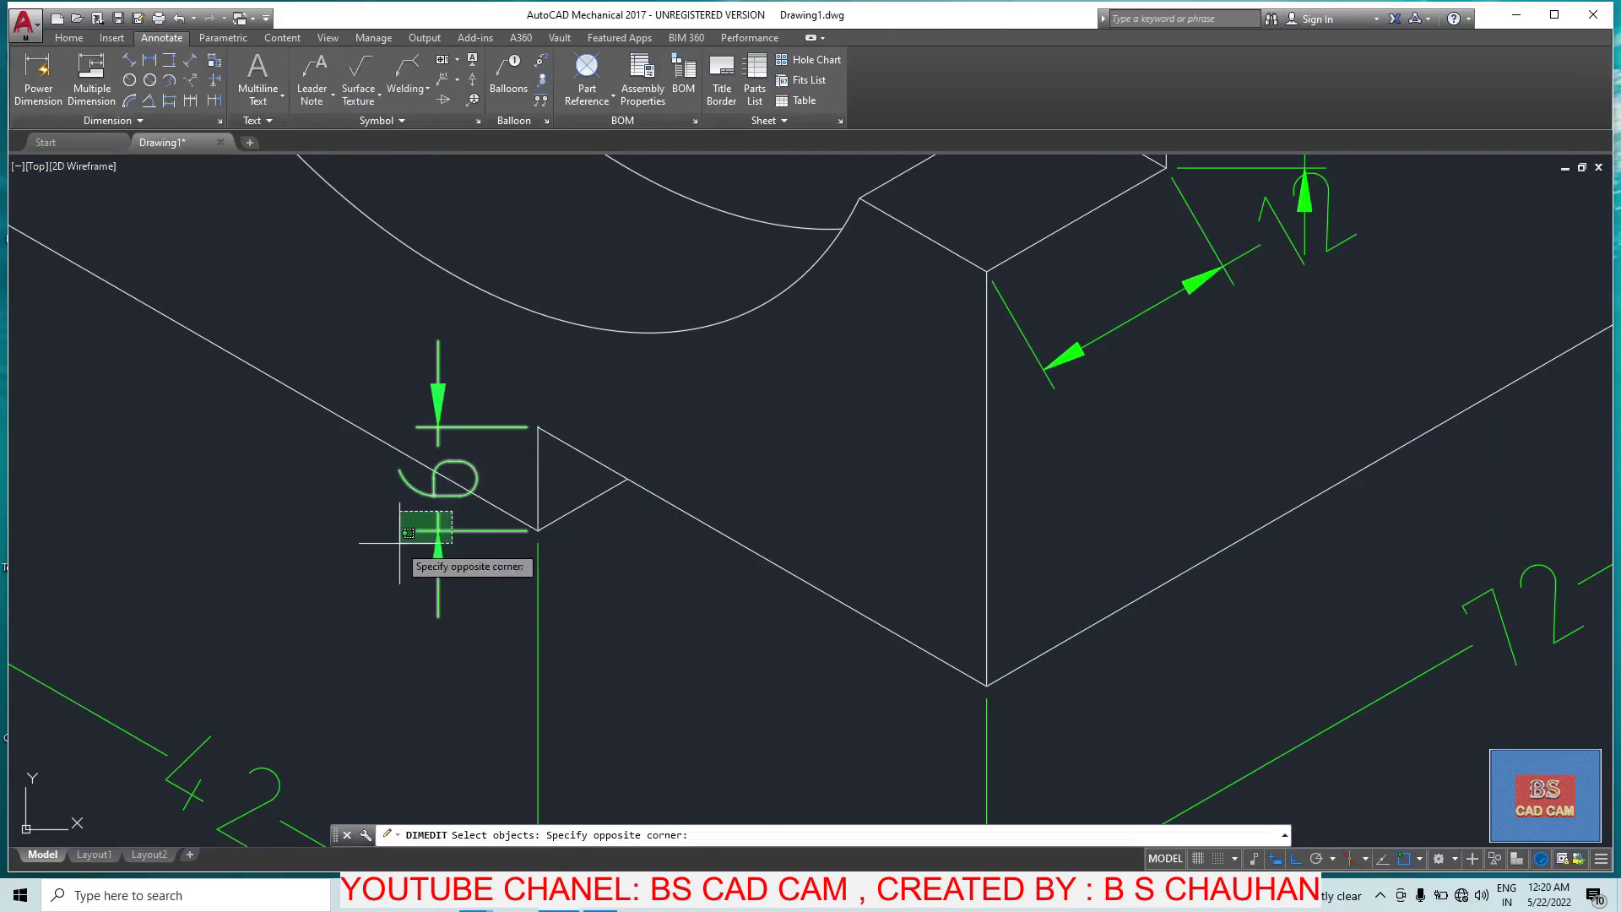
left_click(383, 570)
key("Return")
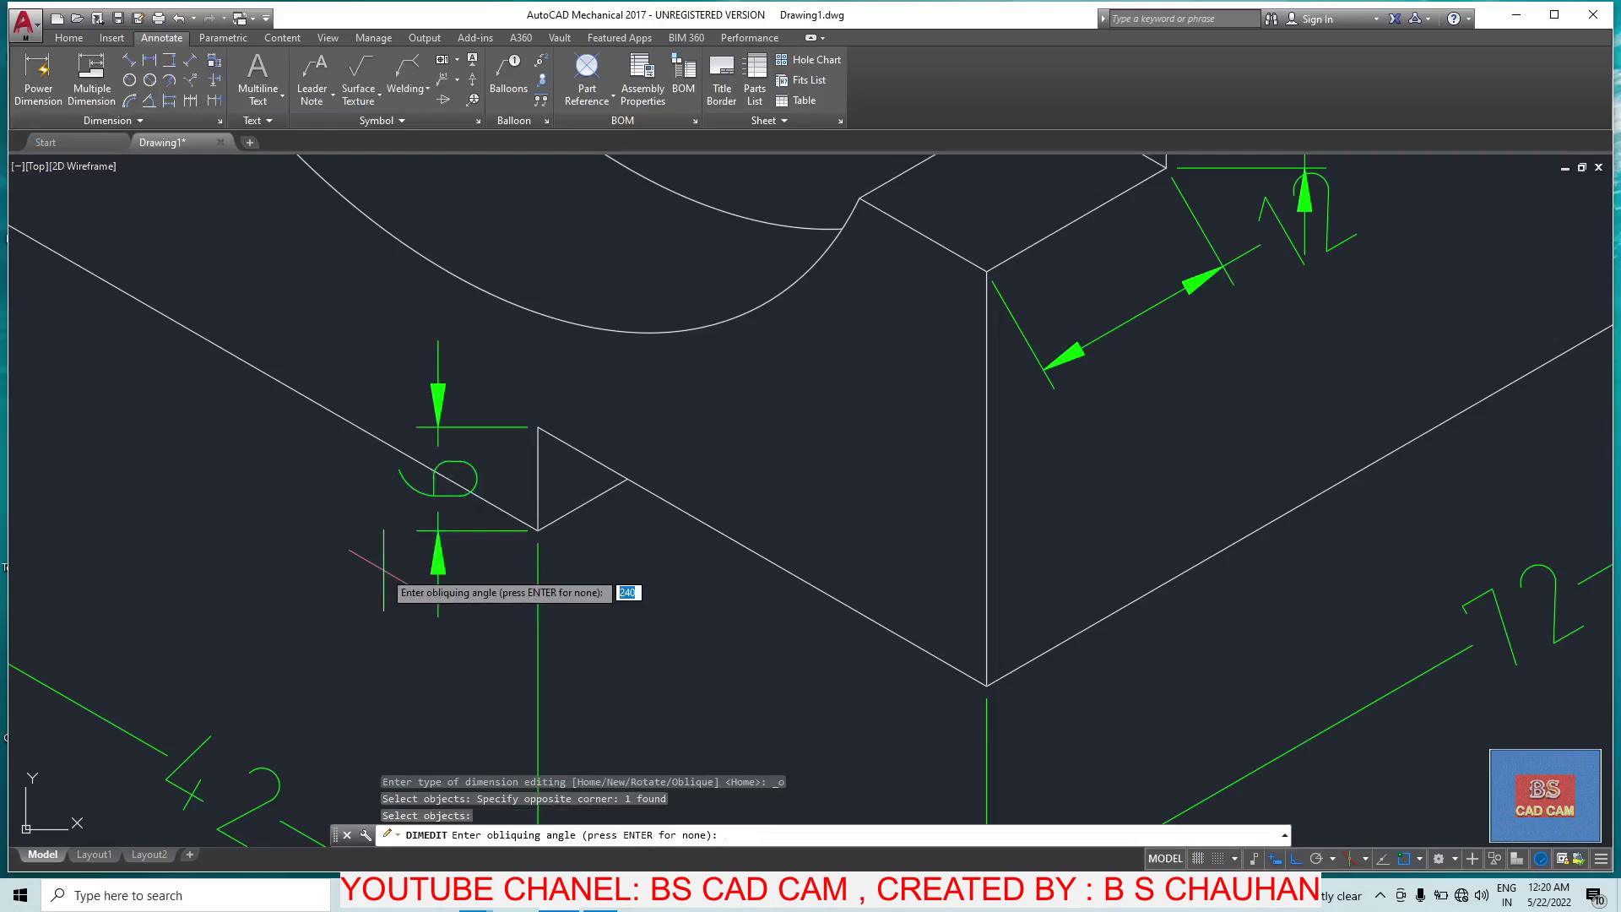
type("0")
key("Return")
Step: Select the 30 and 24 dimensions and try obliquing them at 150°
scroll(447, 530, "down", 5)
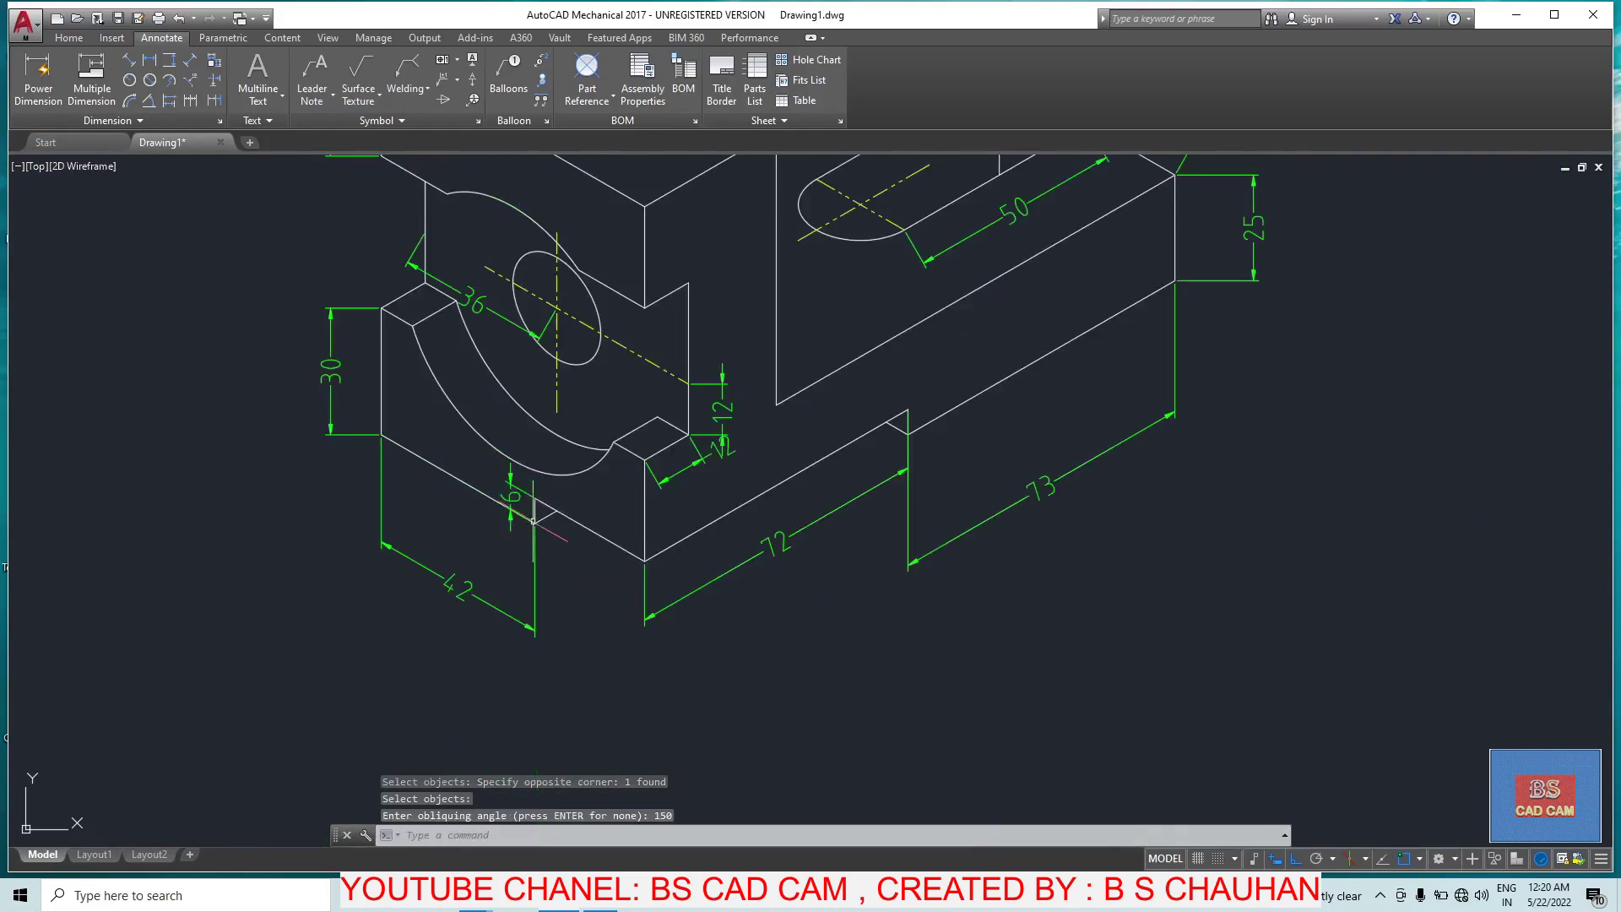
key("Escape")
left_click_drag(366, 375, 284, 427)
scroll(405, 427, "down", 2)
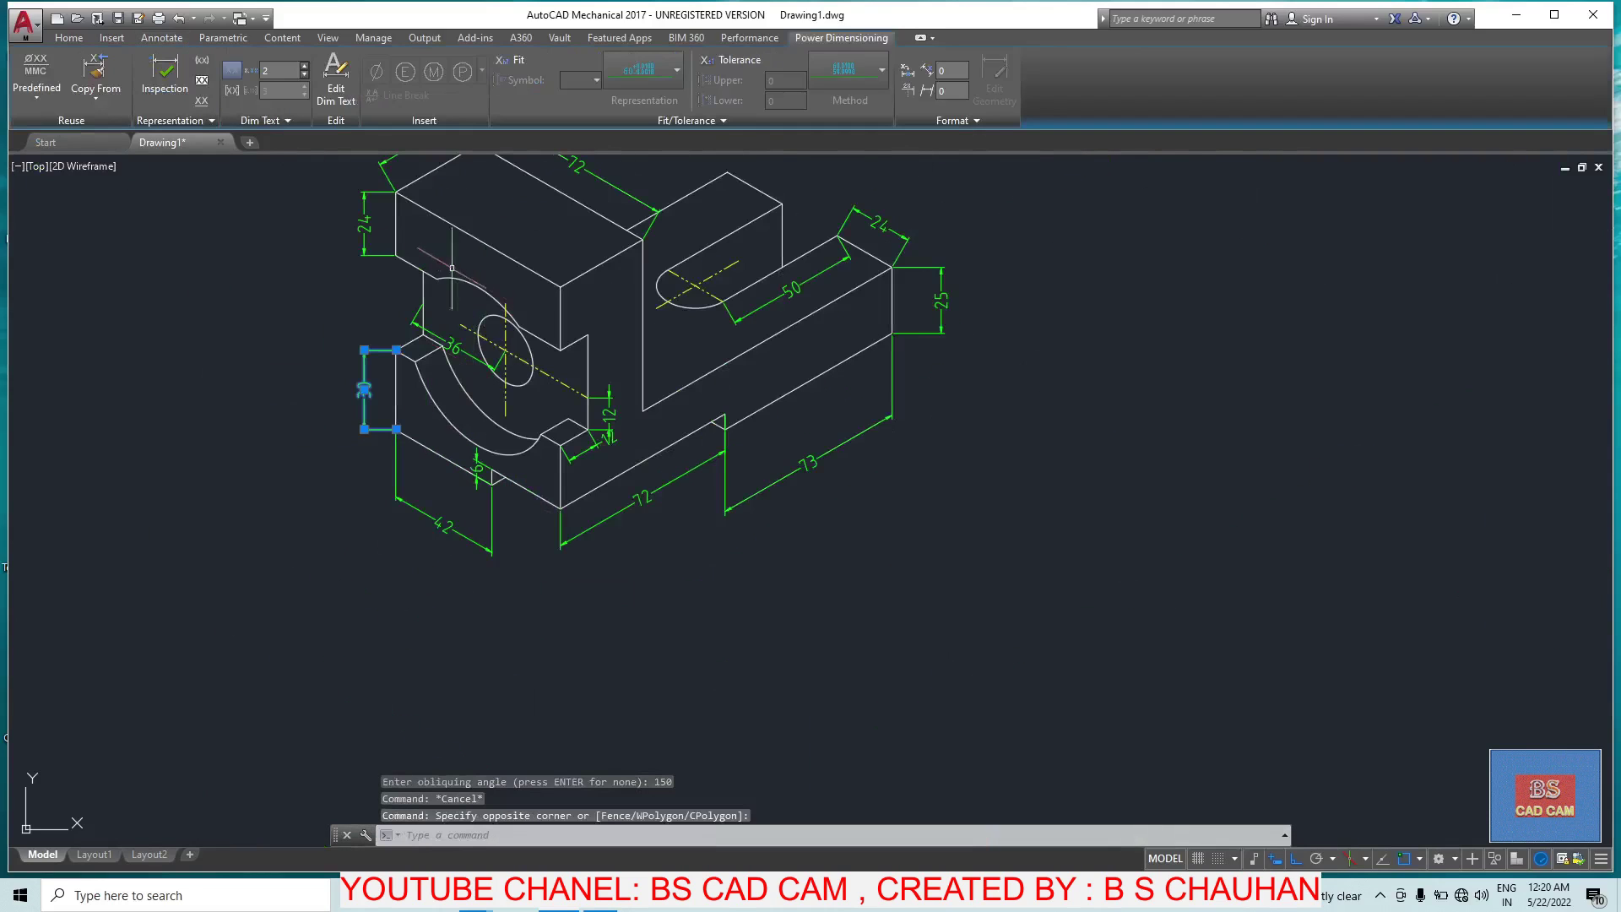
left_click_drag(374, 212, 315, 286)
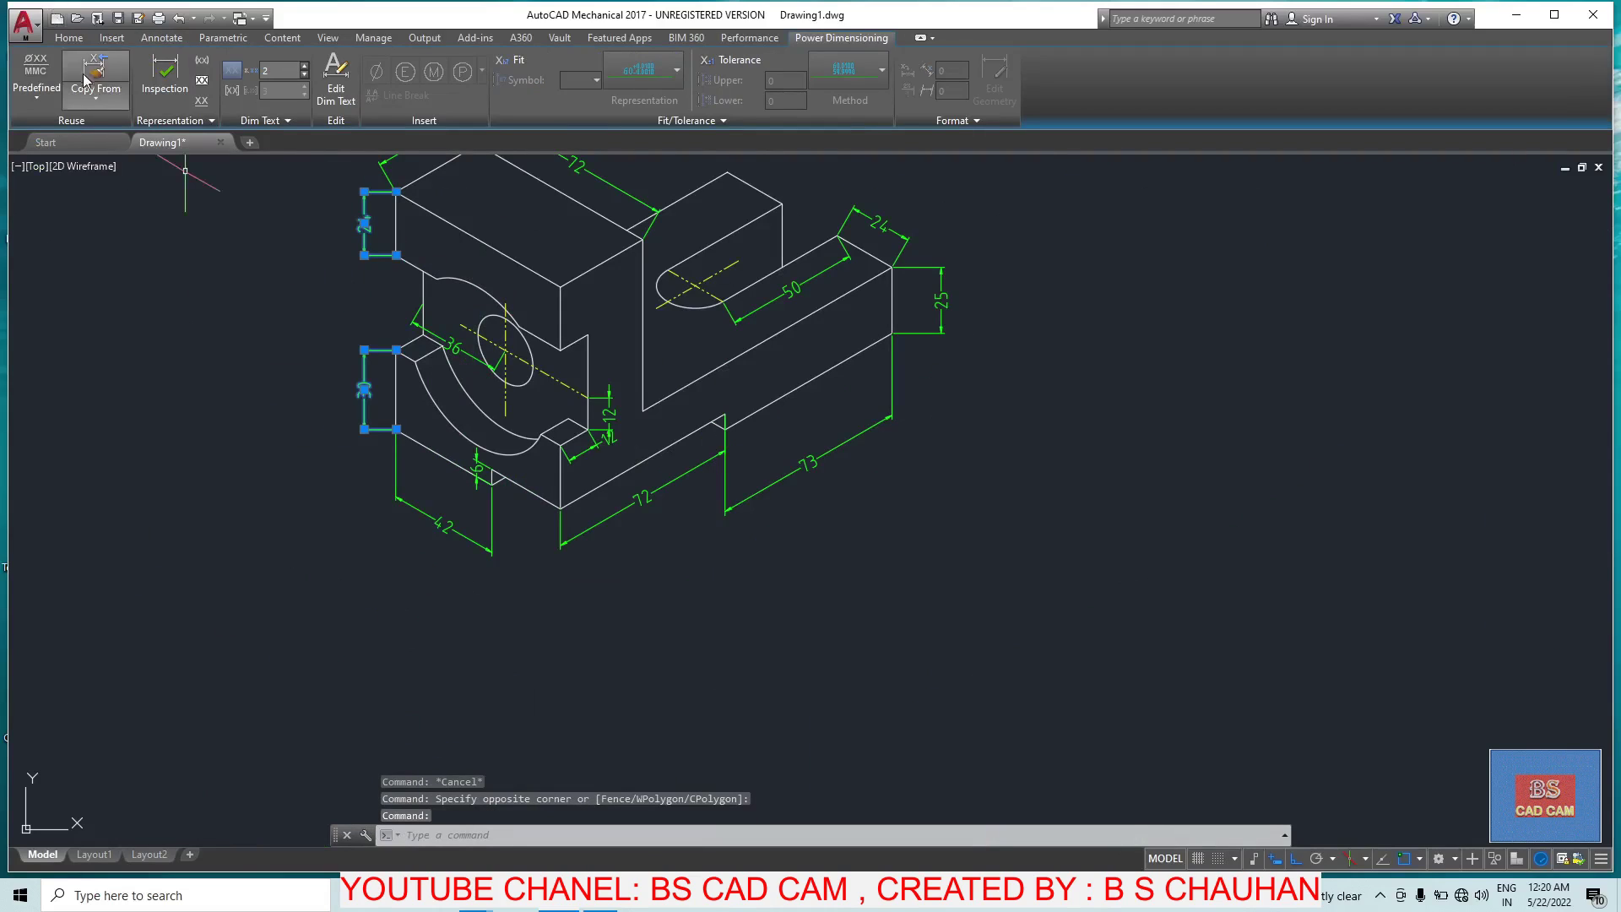
left_click(145, 40)
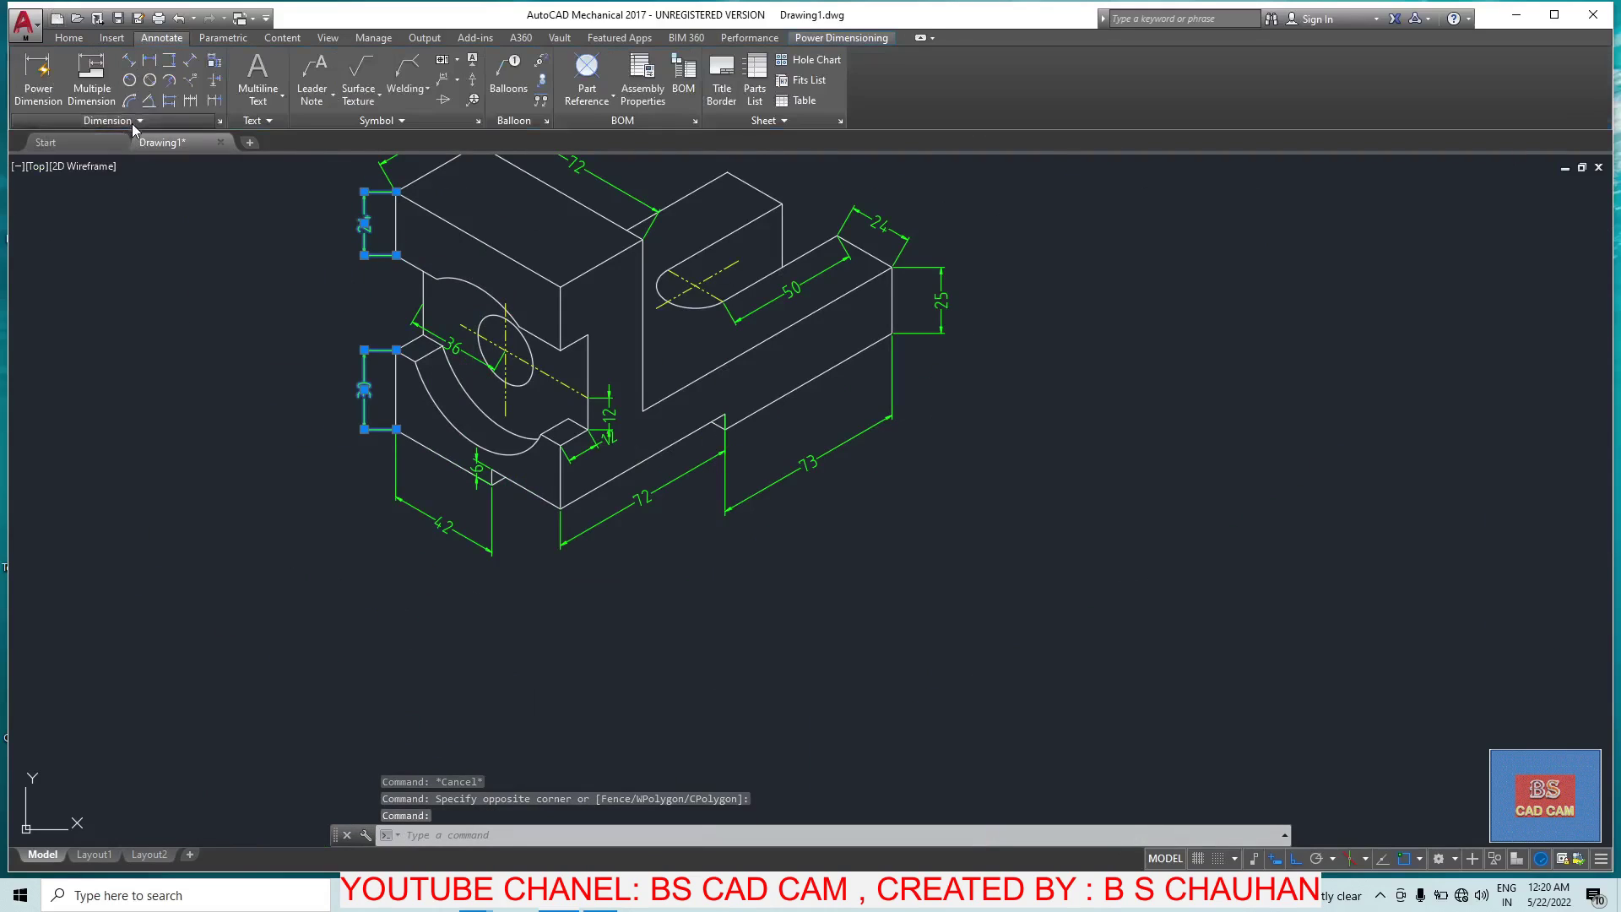
left_click(118, 120)
left_click(118, 147)
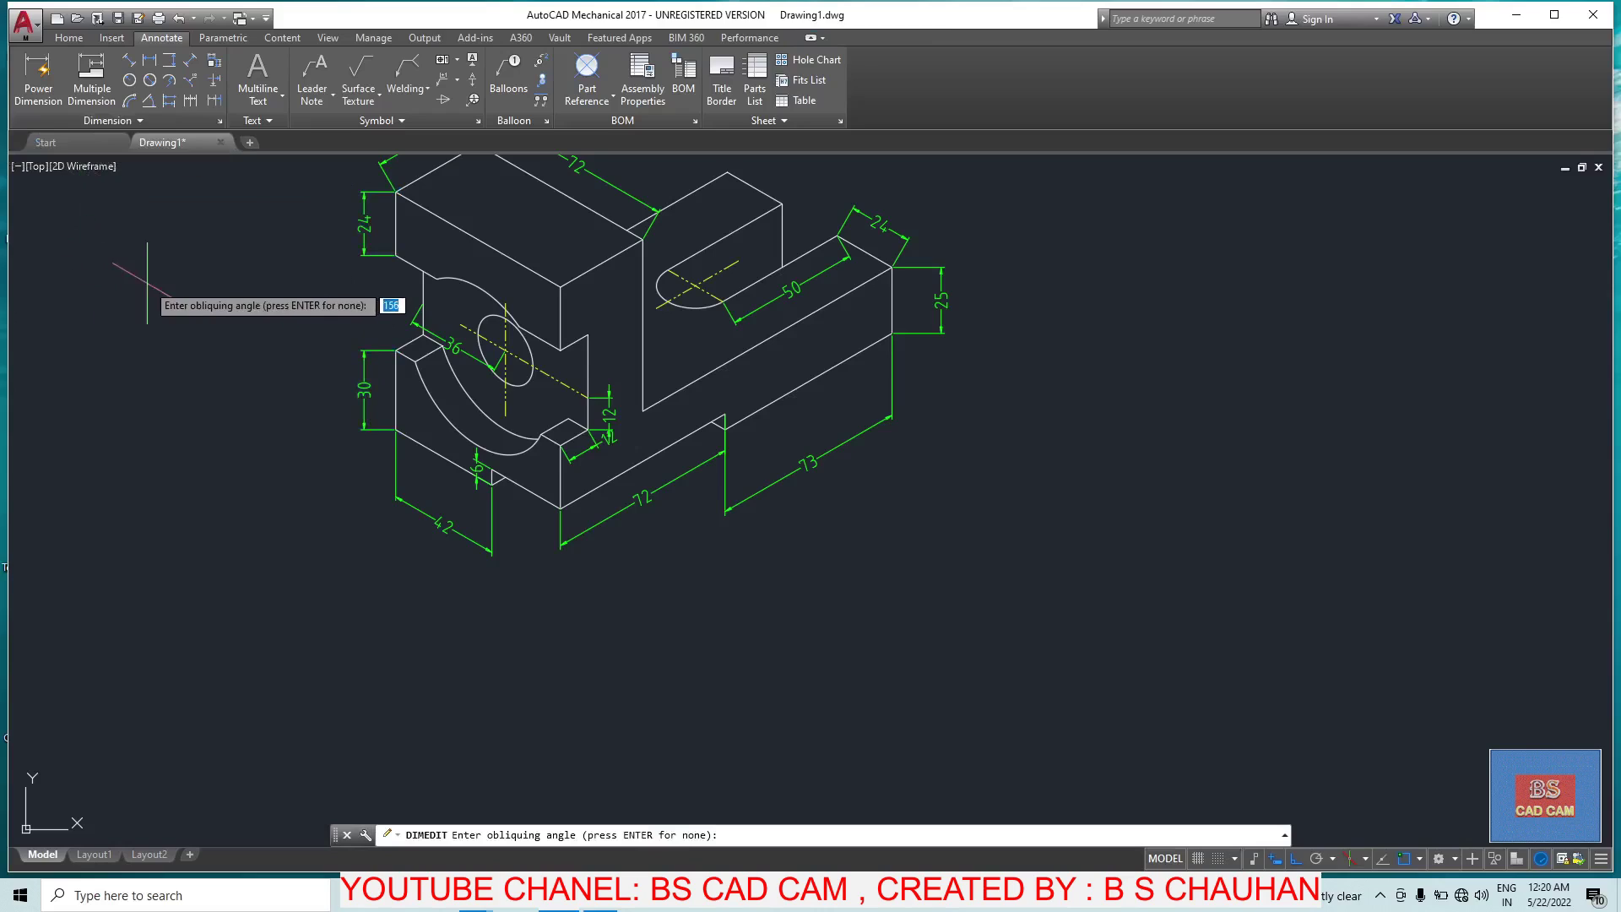
key("Return")
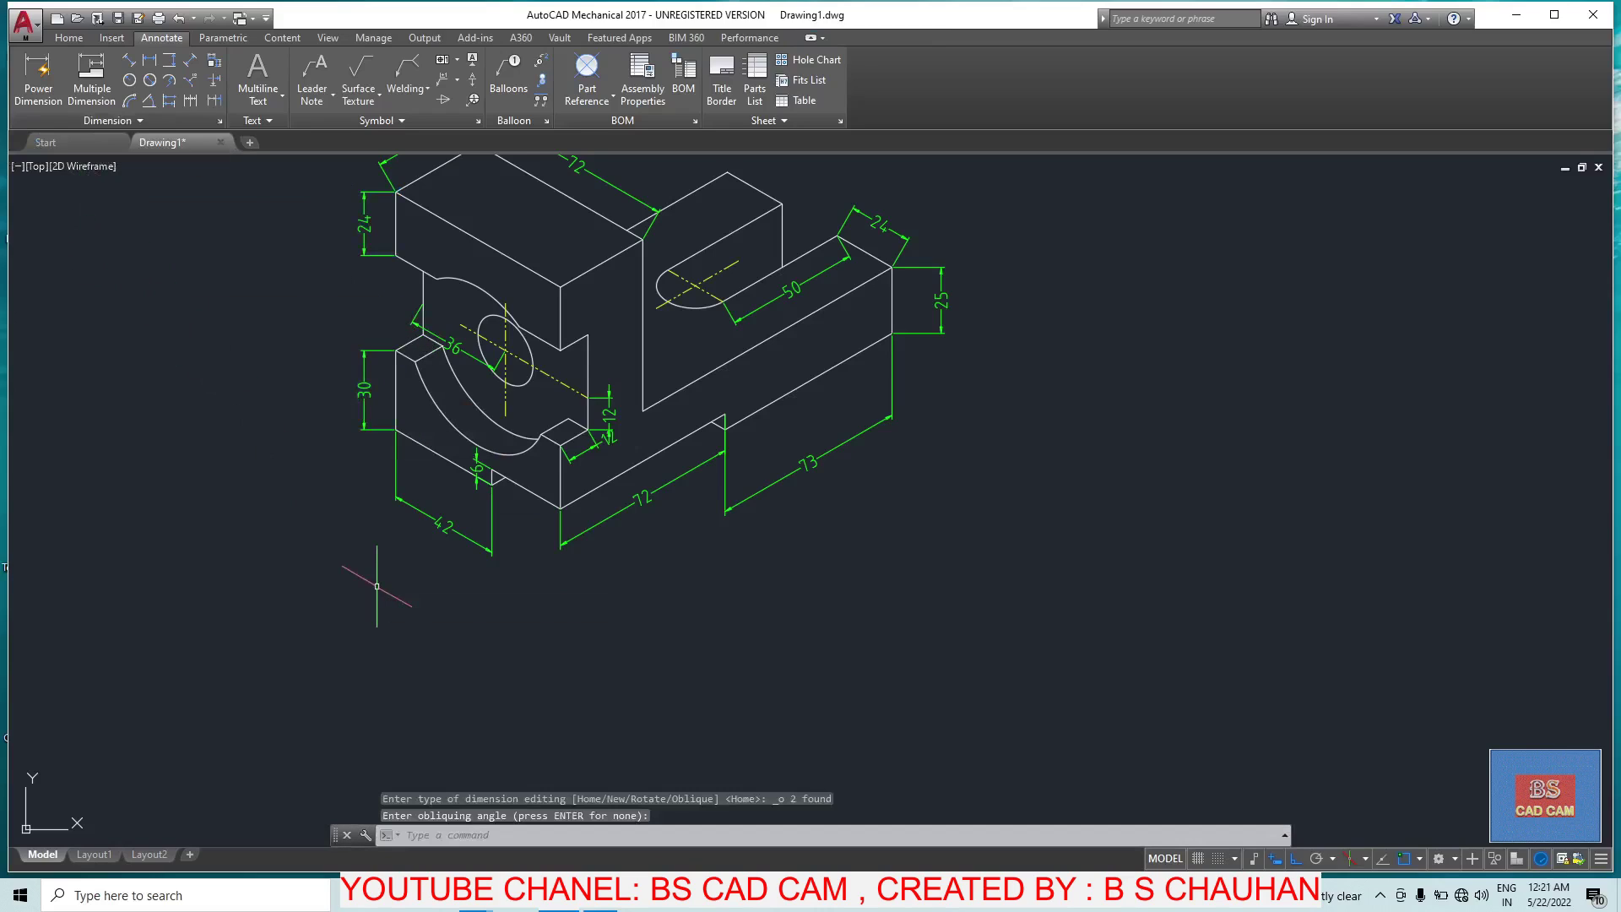
type("150")
key("Return")
key("Escape")
key("Escape")
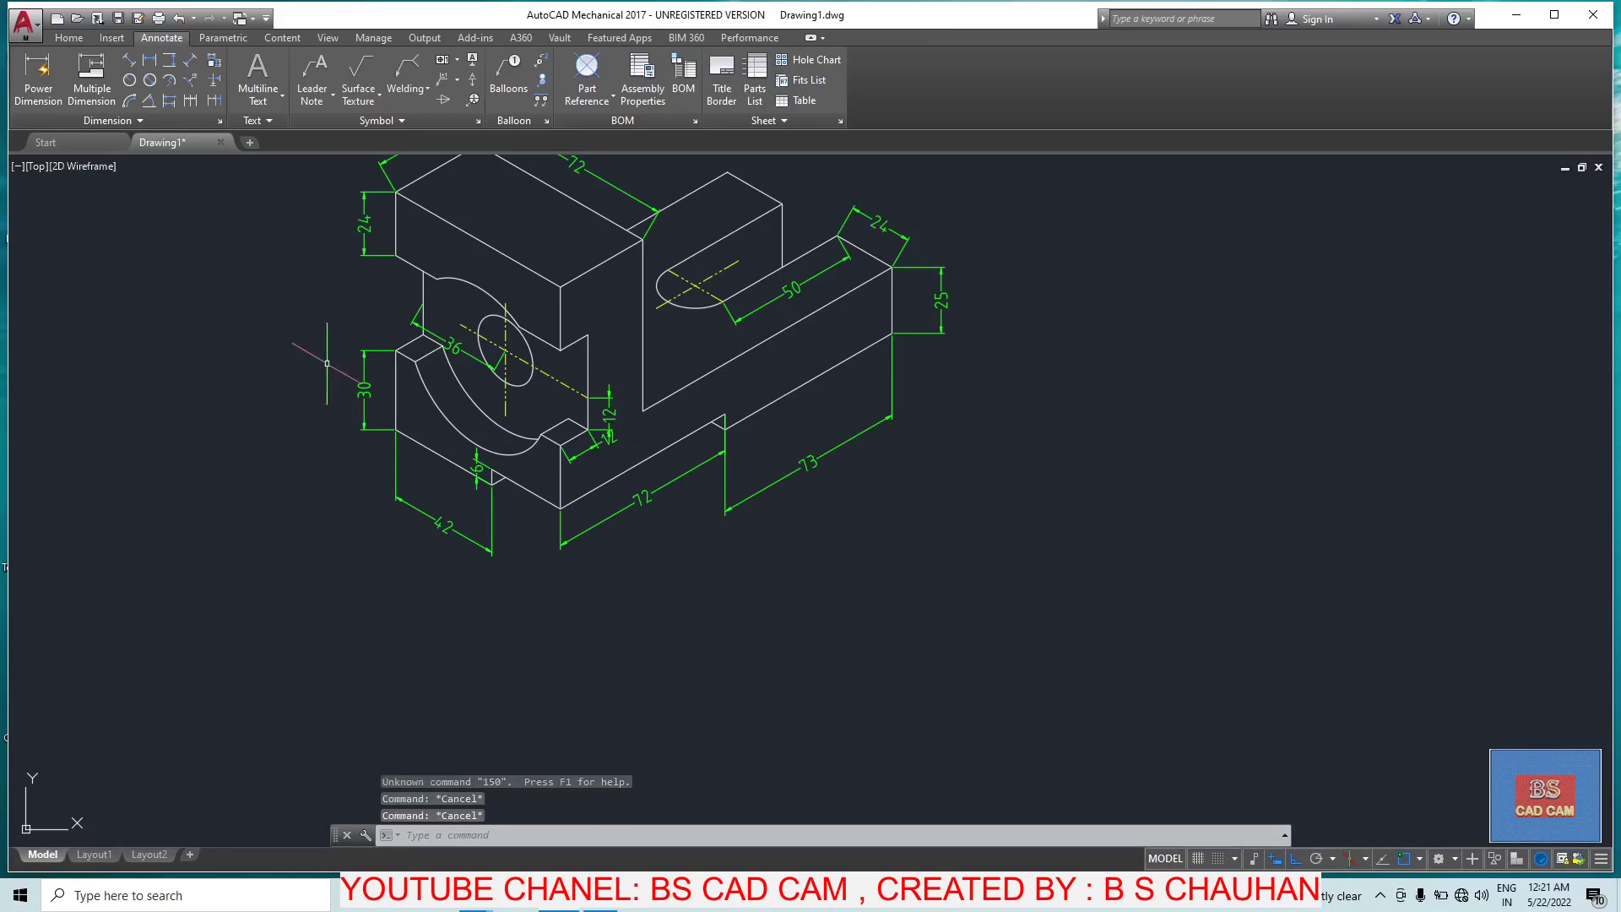
Step: Oblique the 24, 30 and upper 36 dimensions together
left_click(124, 123)
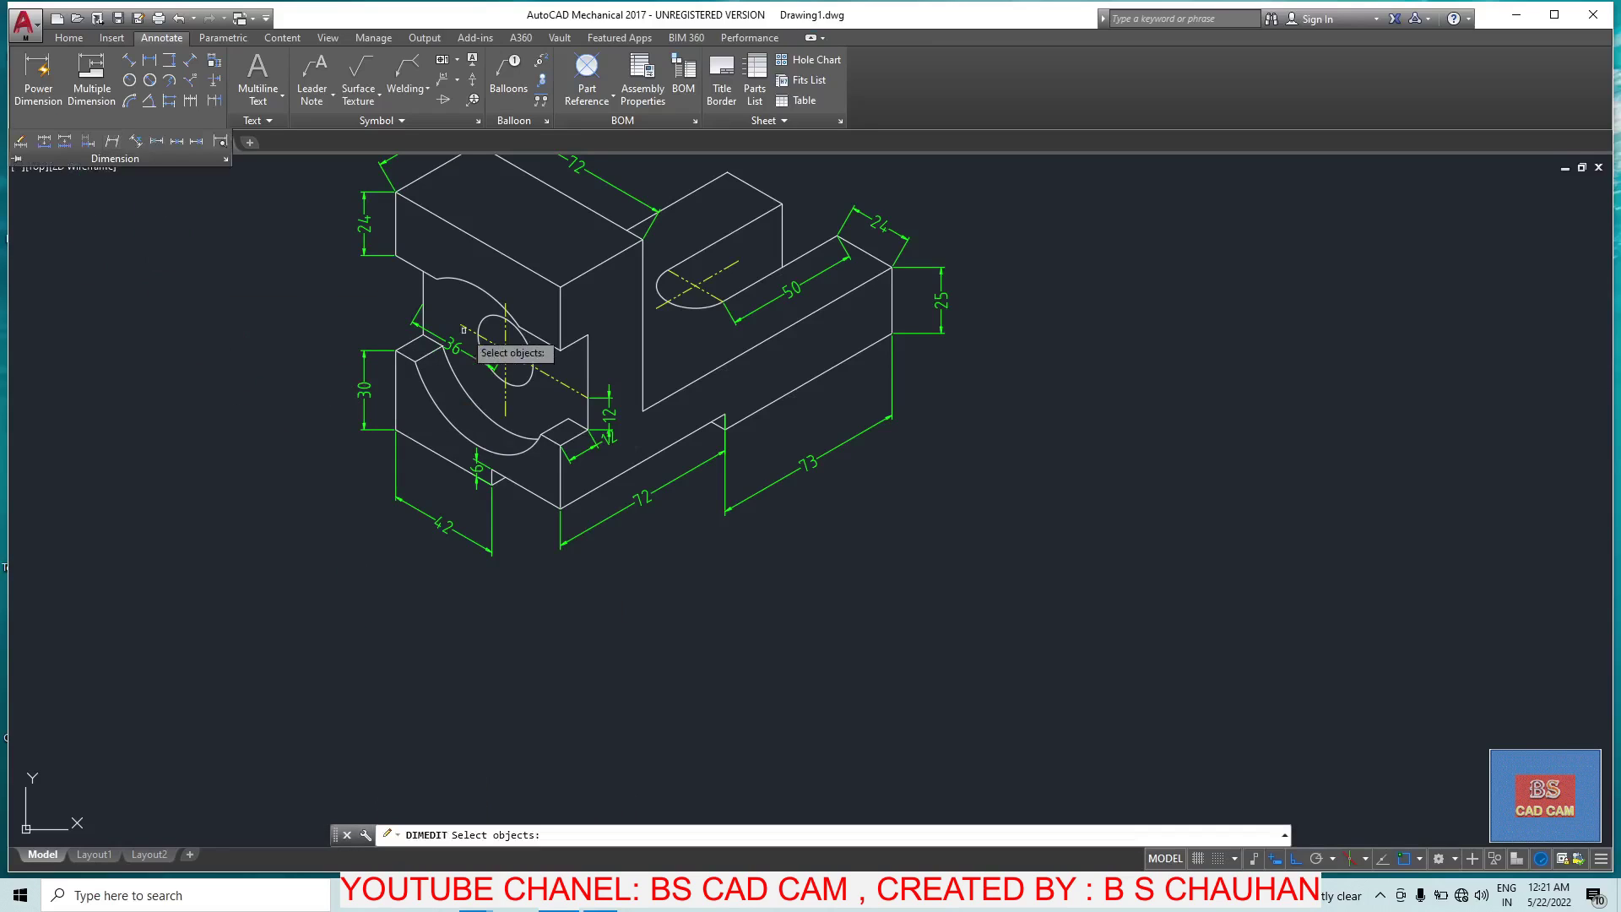
left_click(364, 224)
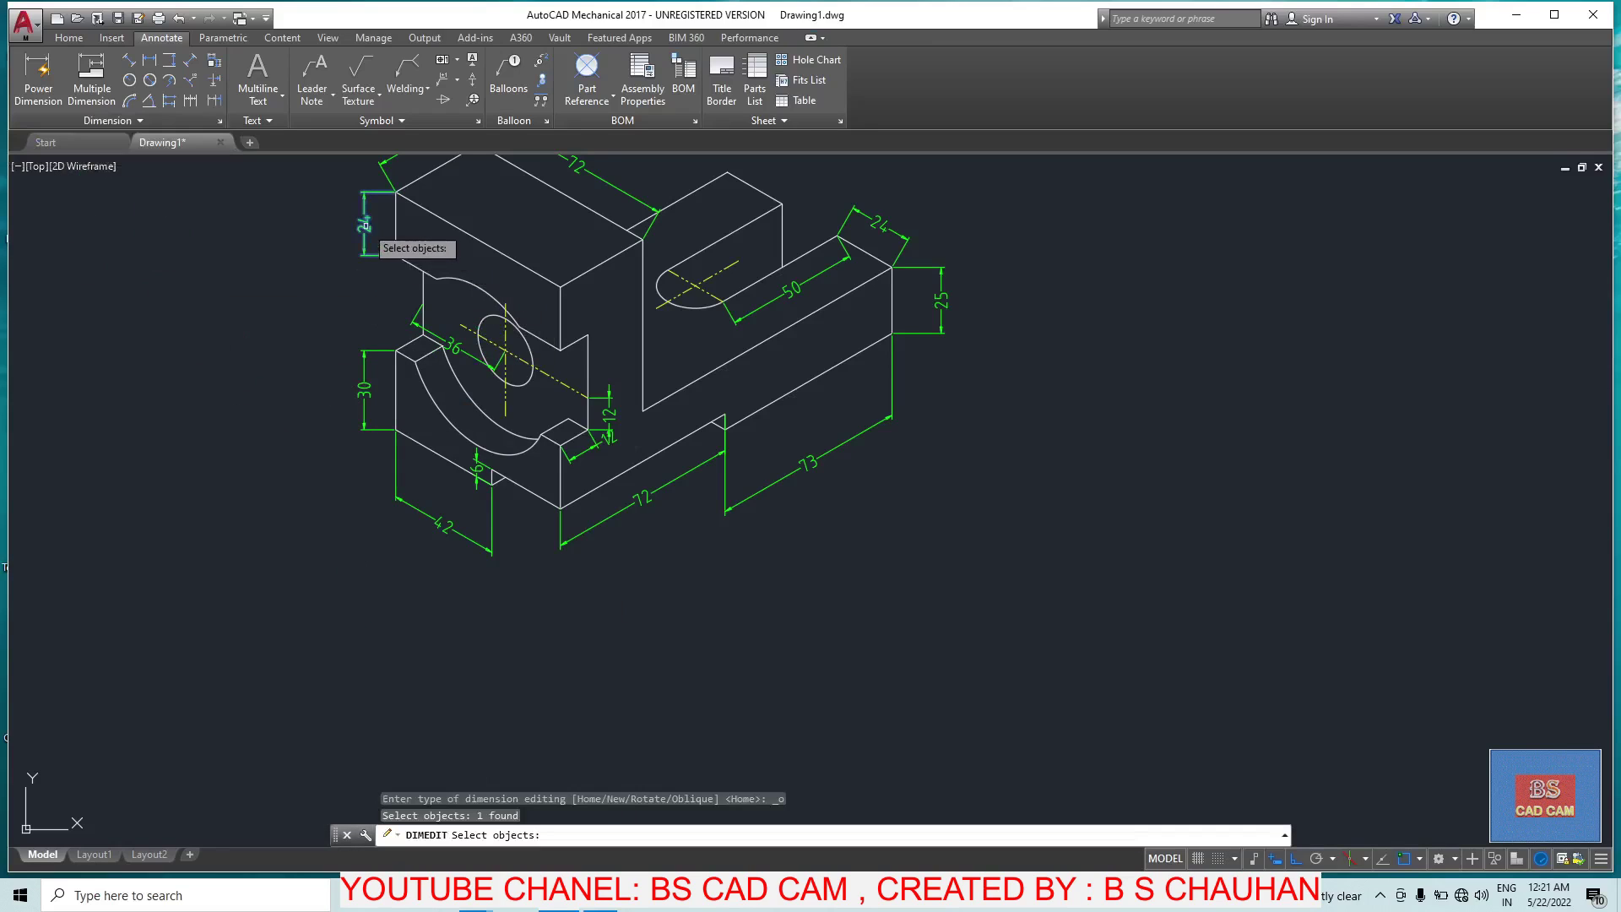
left_click(365, 387)
scroll(365, 386, "down", 2)
scroll(364, 386, "down", 2)
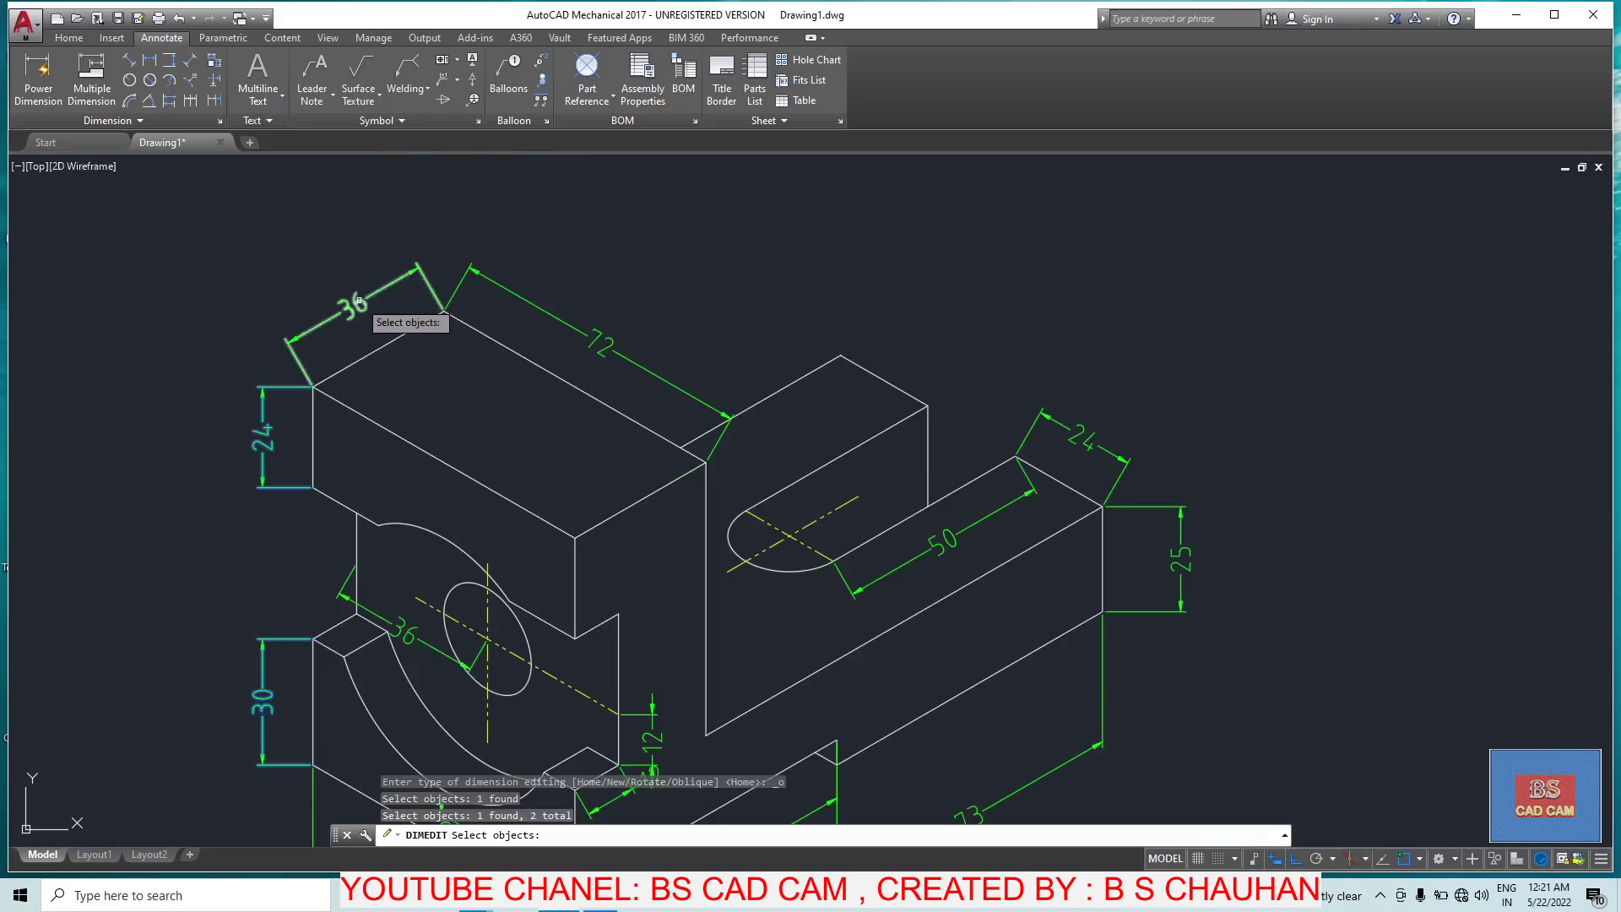
left_click(363, 297)
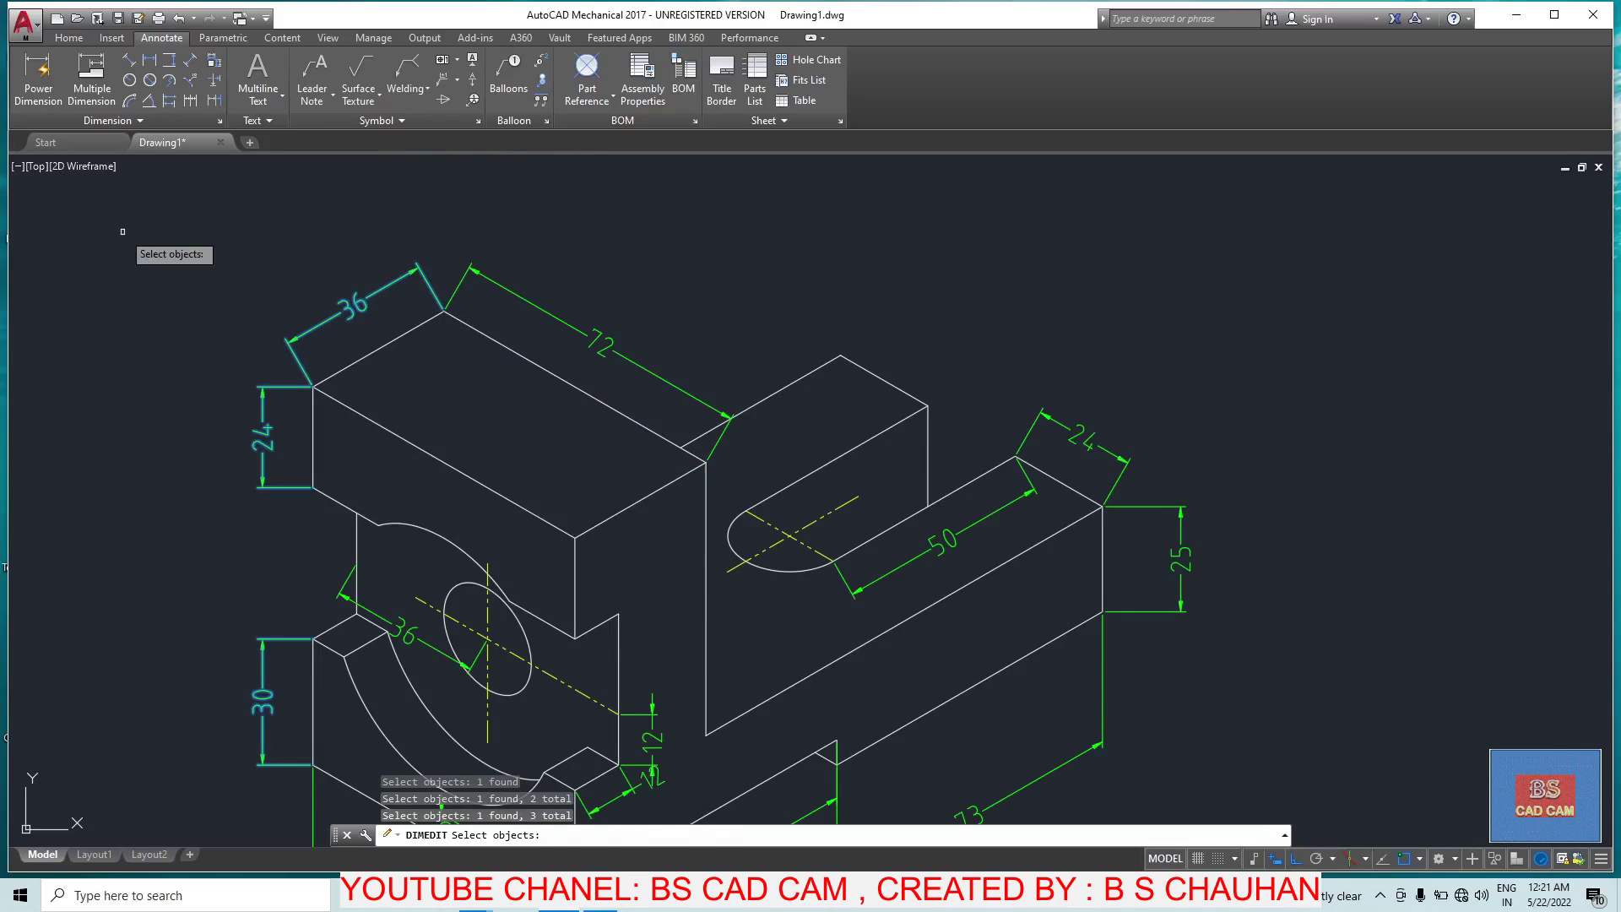
key("Return")
key("Return")
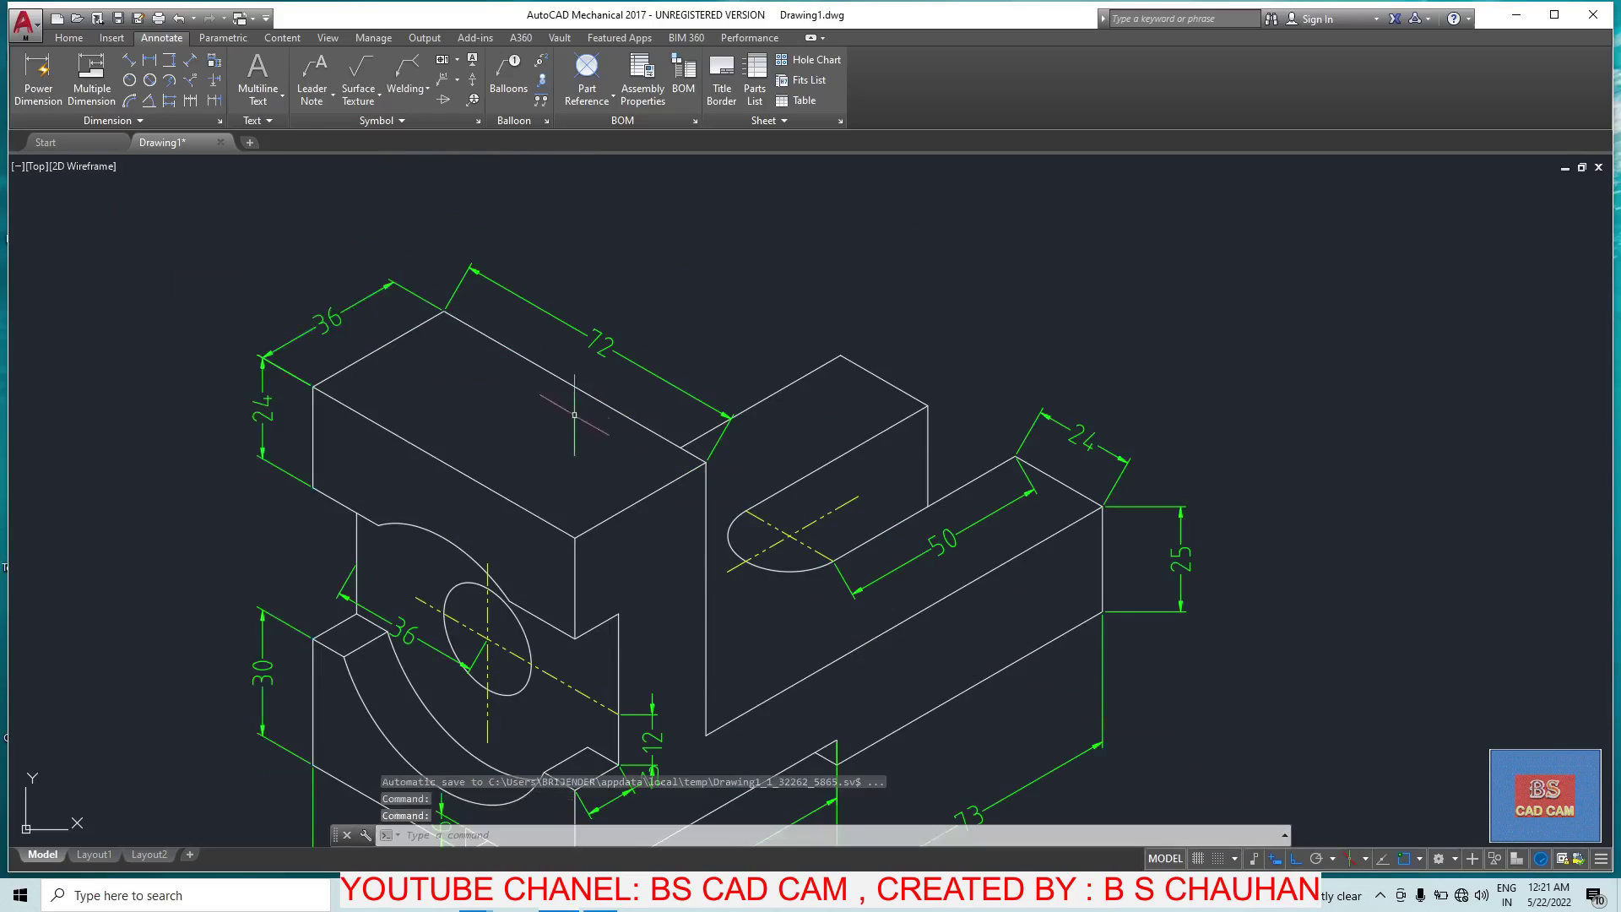
middle_click_drag(574, 415, 615, 422)
Step: Oblique the 72, 24 and 25 dimensions together
key("Escape")
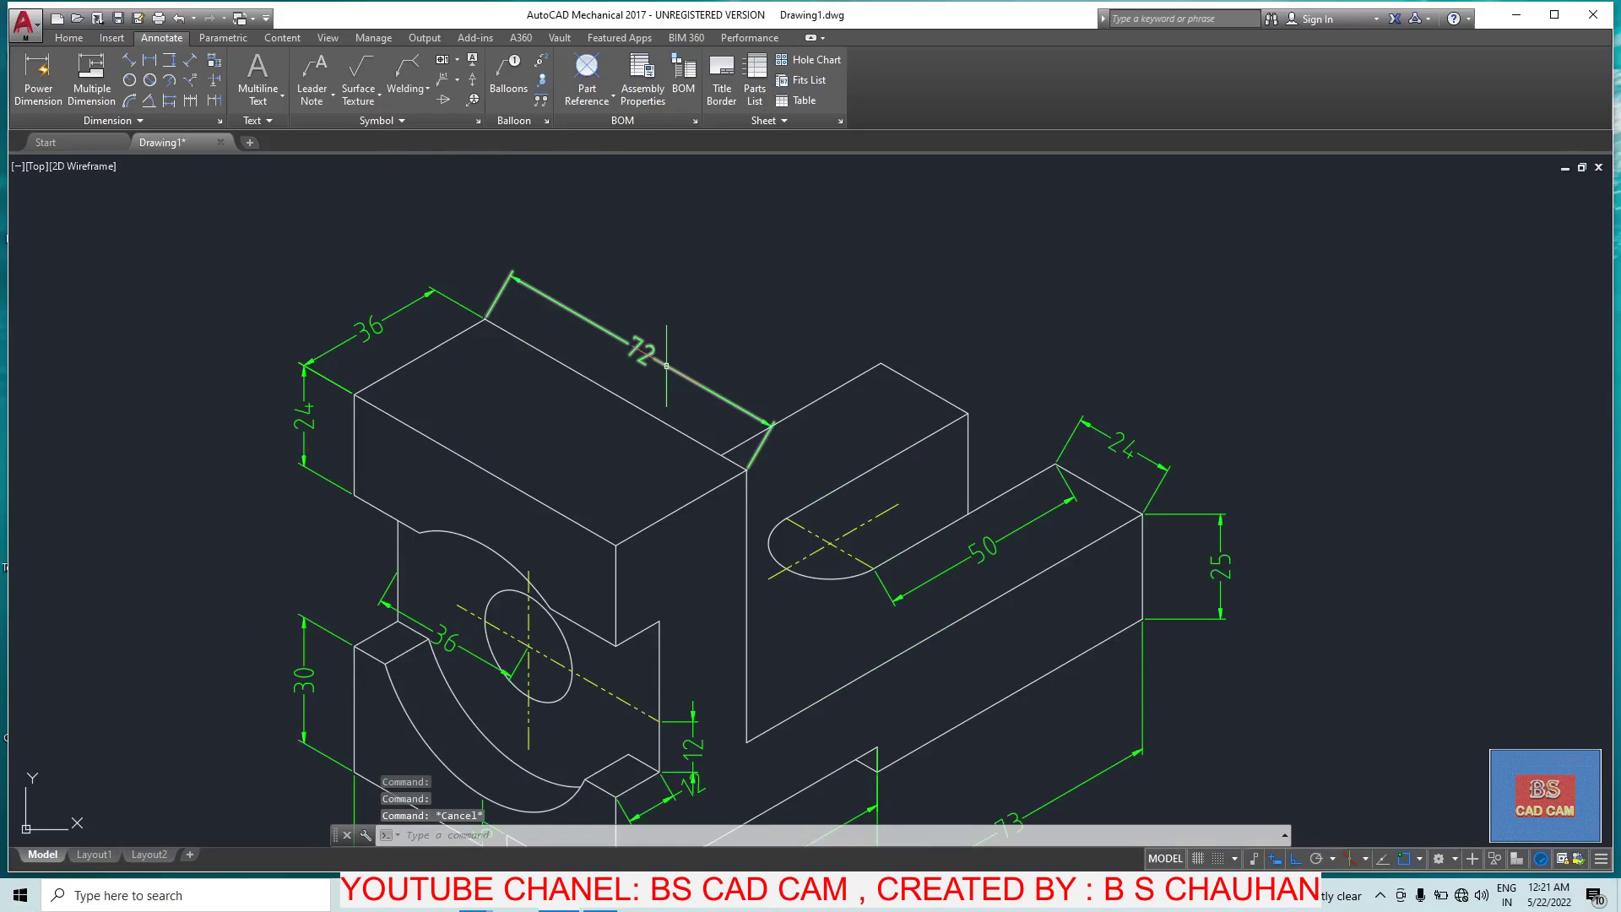
left_click(155, 123)
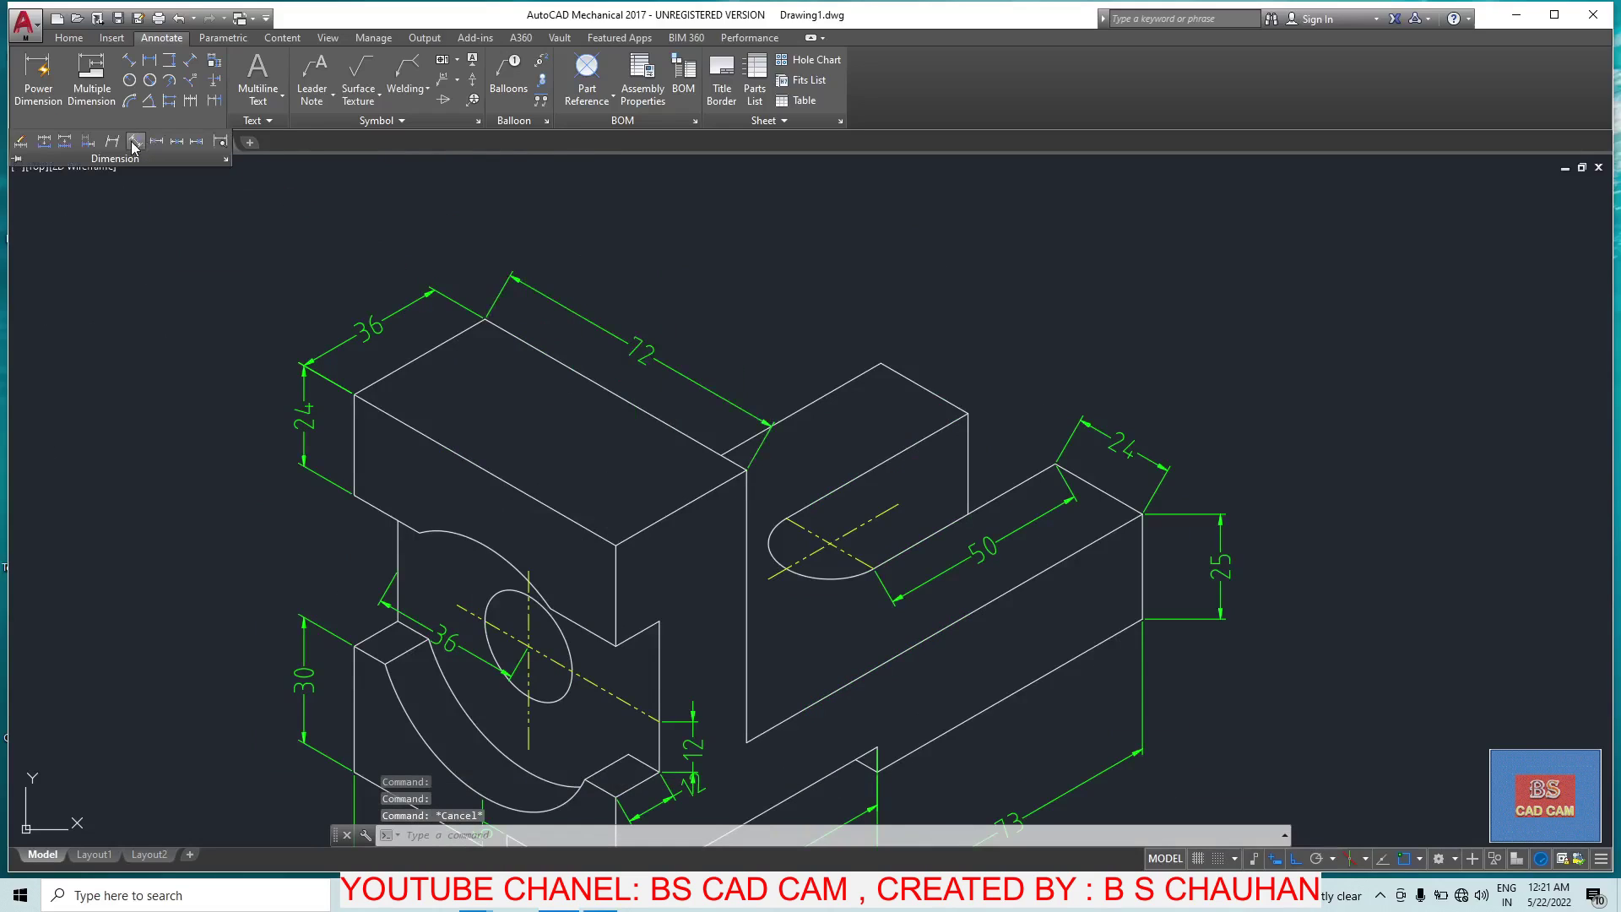
left_click(133, 147)
left_click(623, 337)
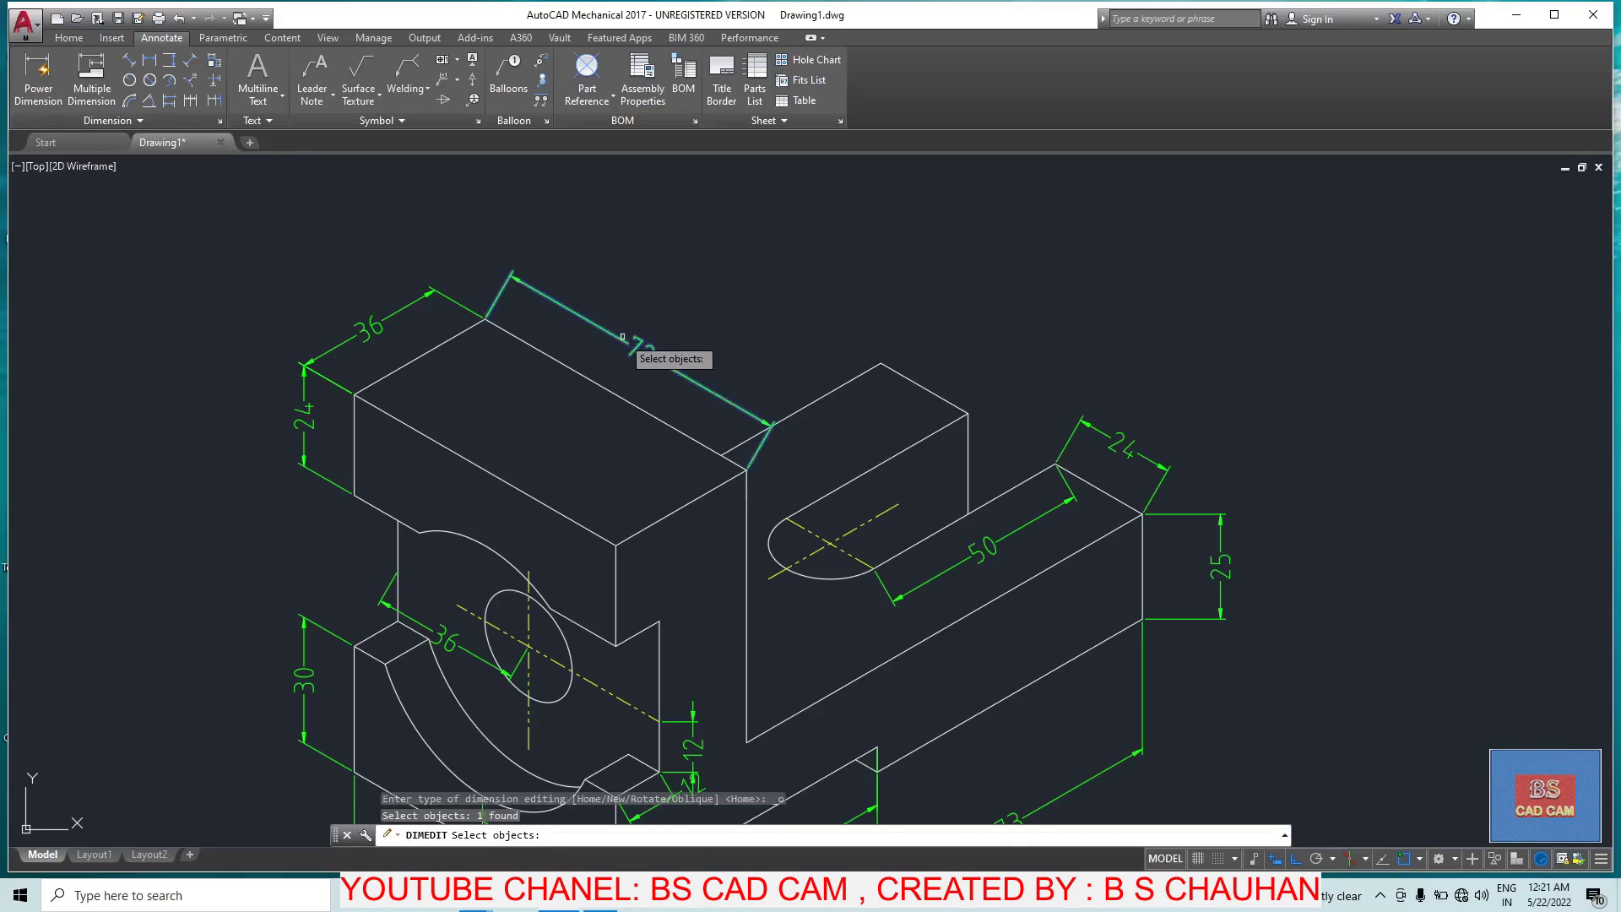
left_click(1116, 439)
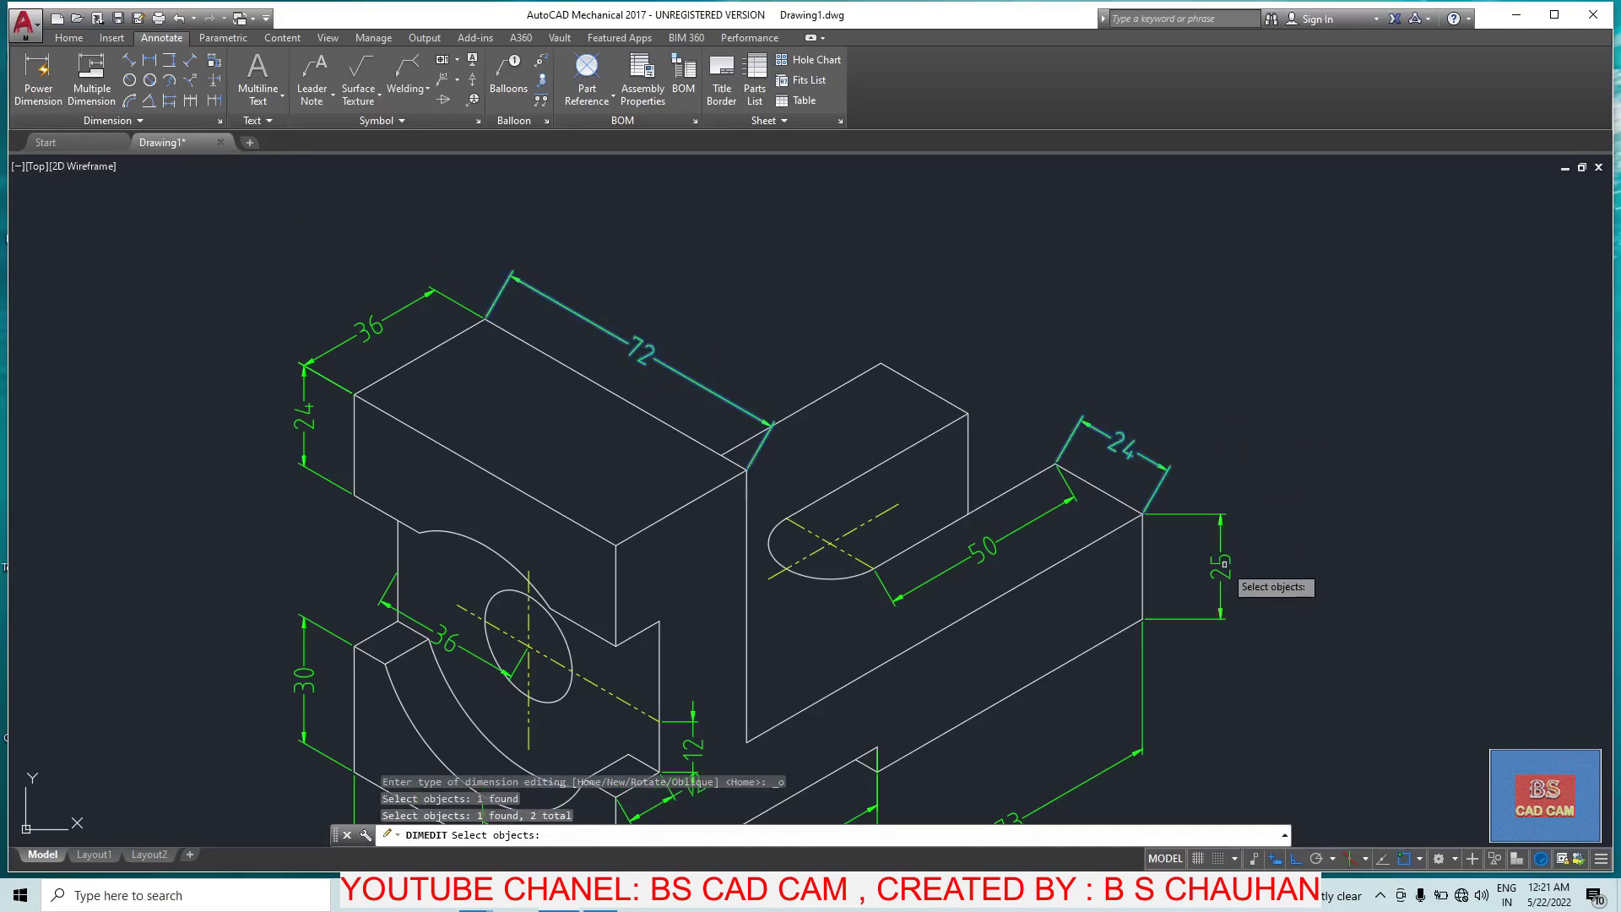
left_click_drag(1224, 563, 1208, 585)
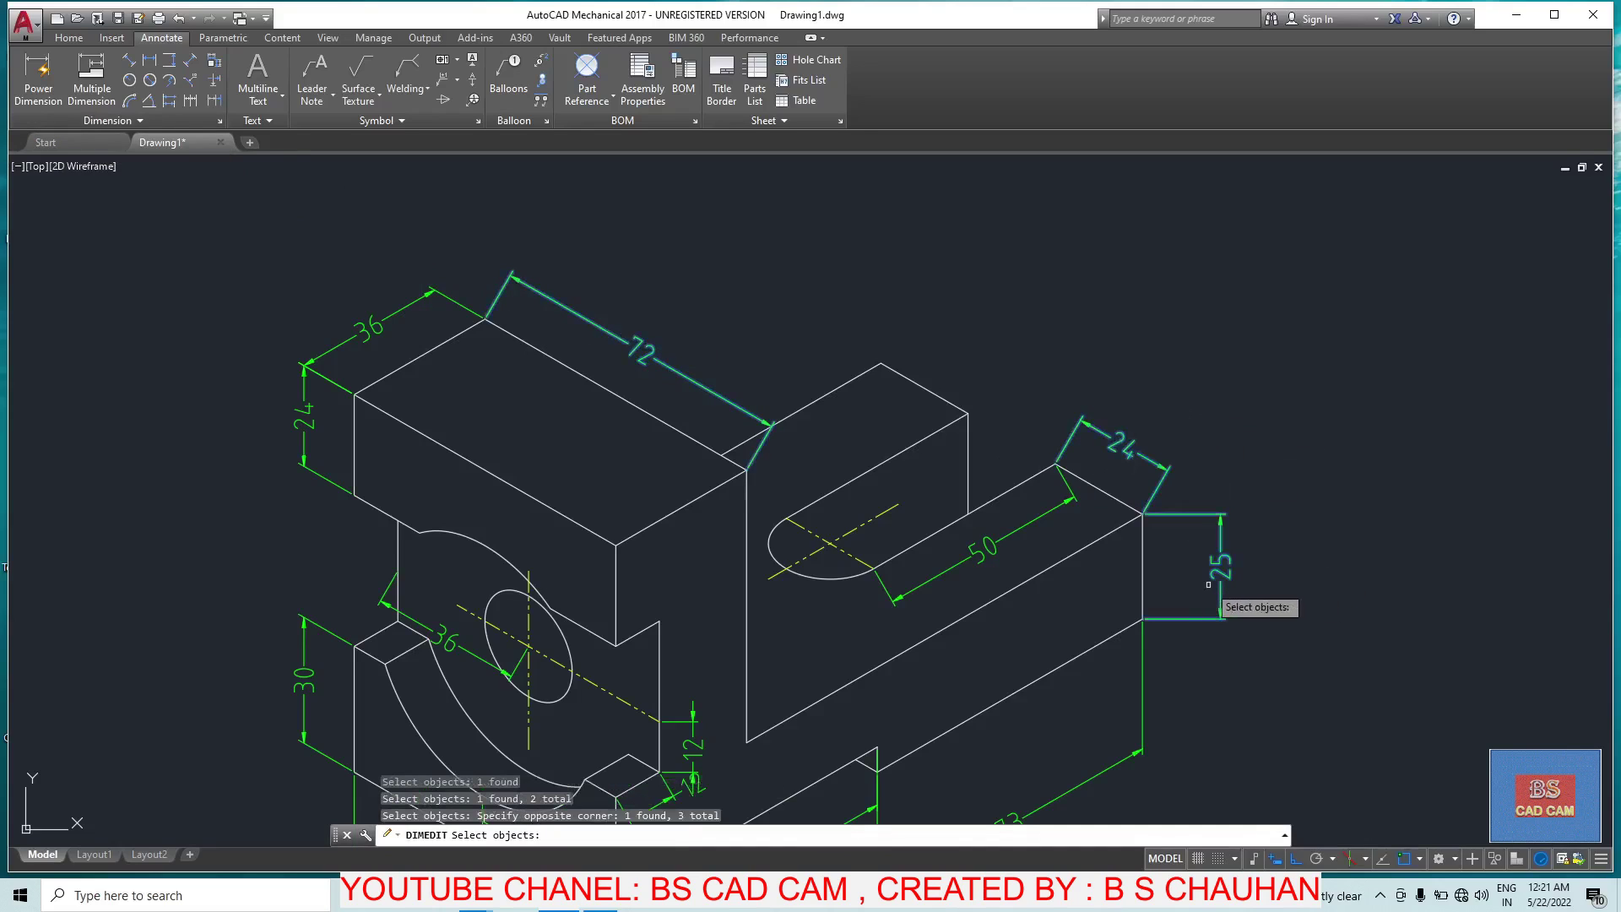
key("Return")
key("Return")
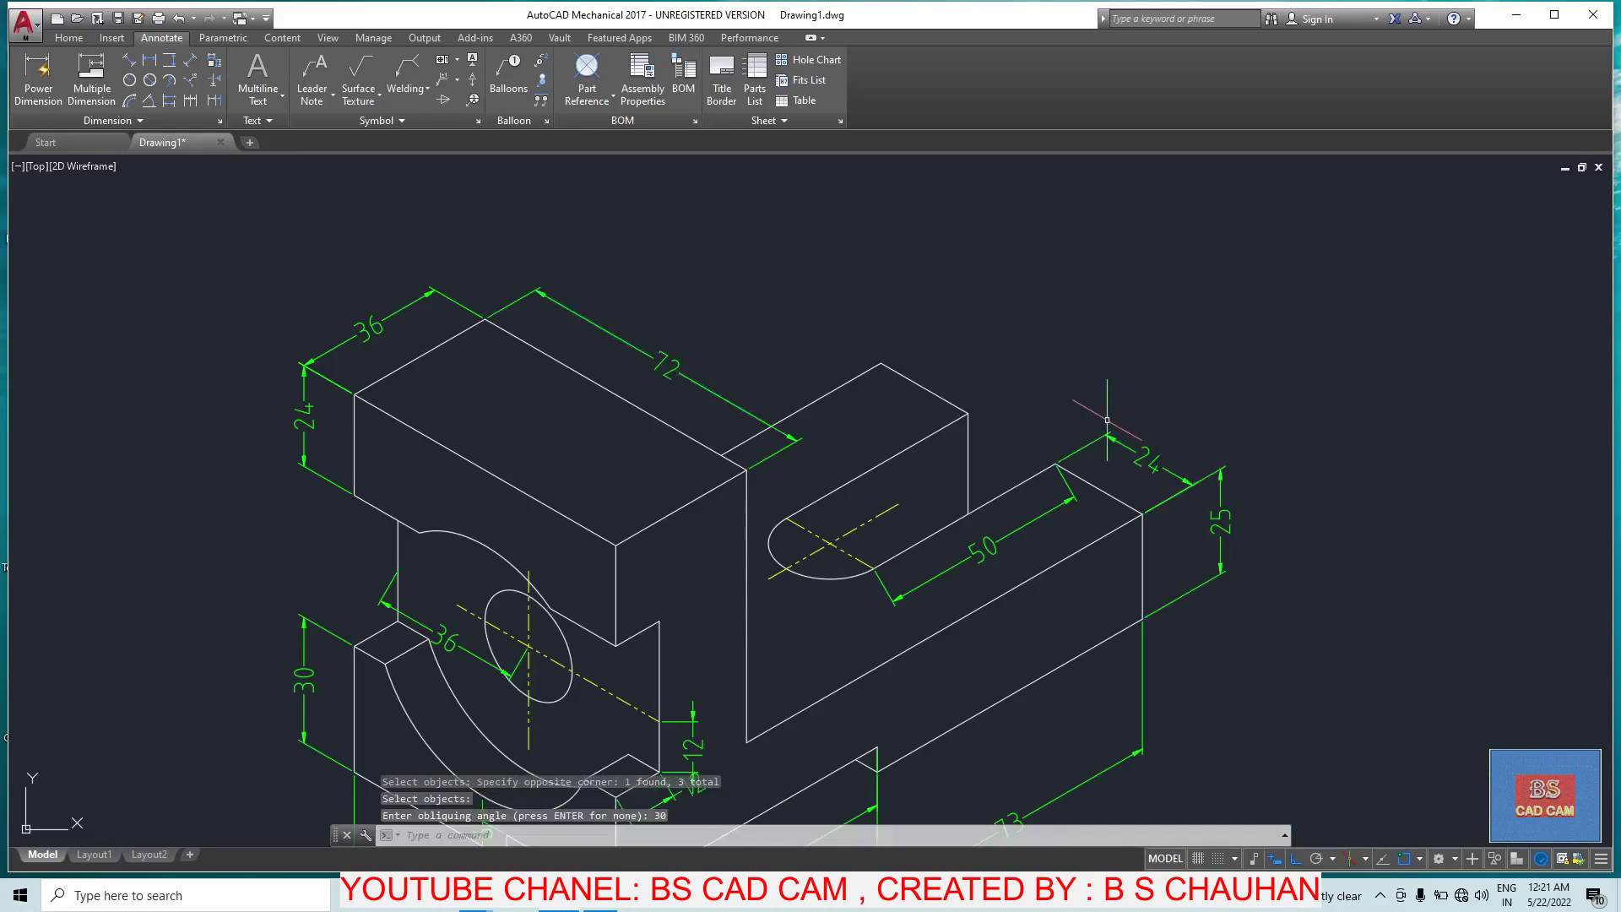
scroll(1210, 591, "down", 2)
scroll(1107, 395, "up", 2)
Step: Oblique the selected 50 dimension at 150°
key("Escape")
left_click(1107, 395)
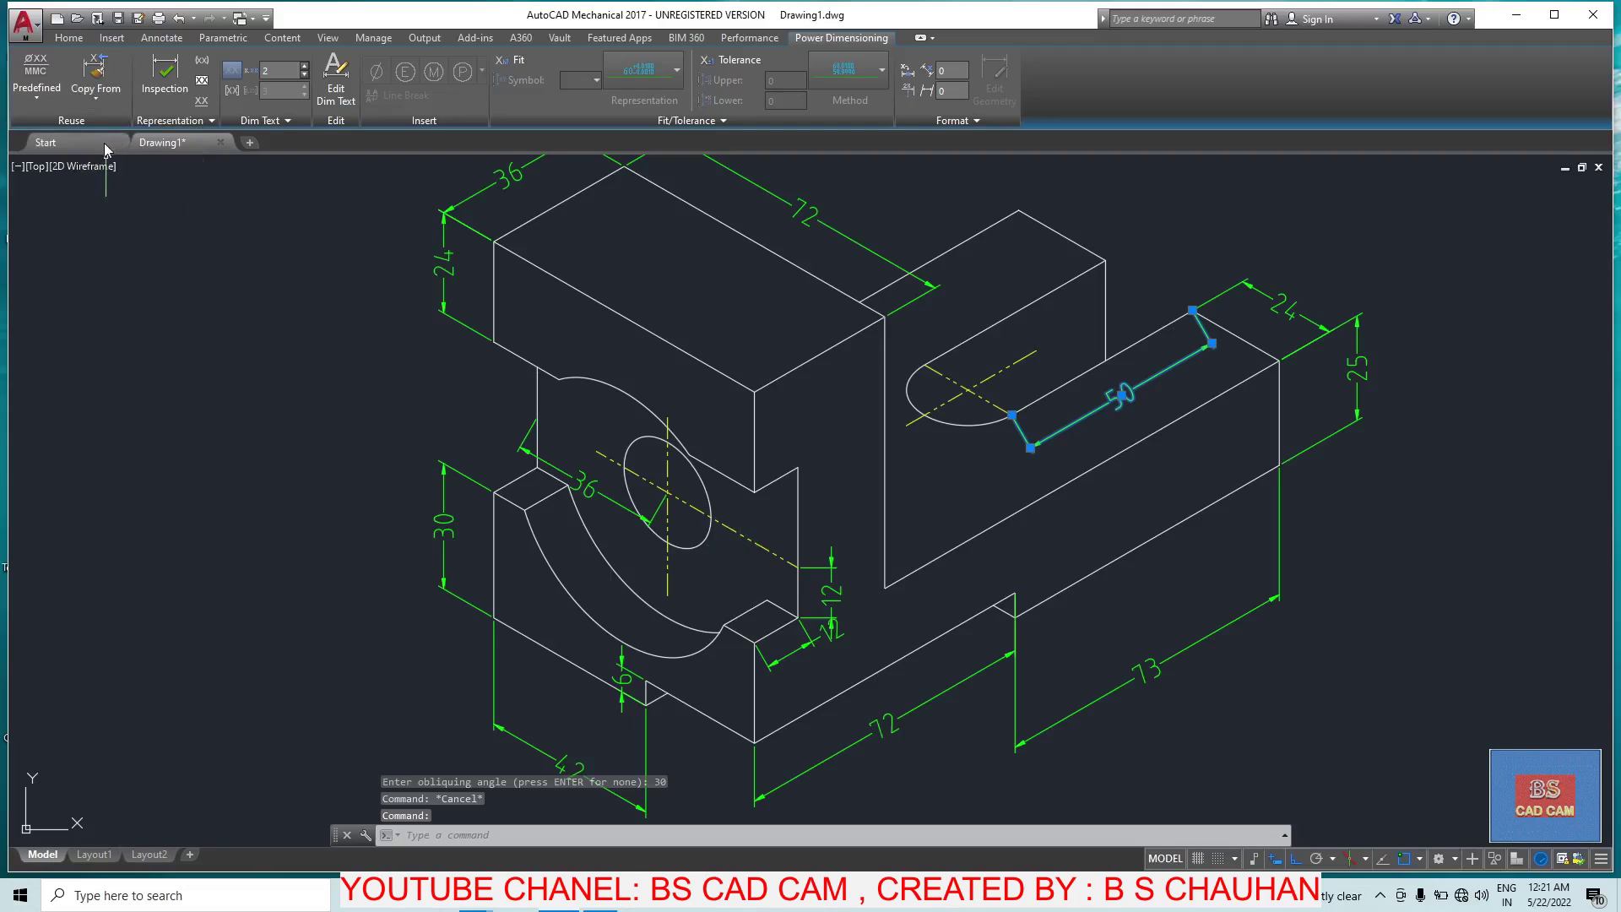
left_click(148, 38)
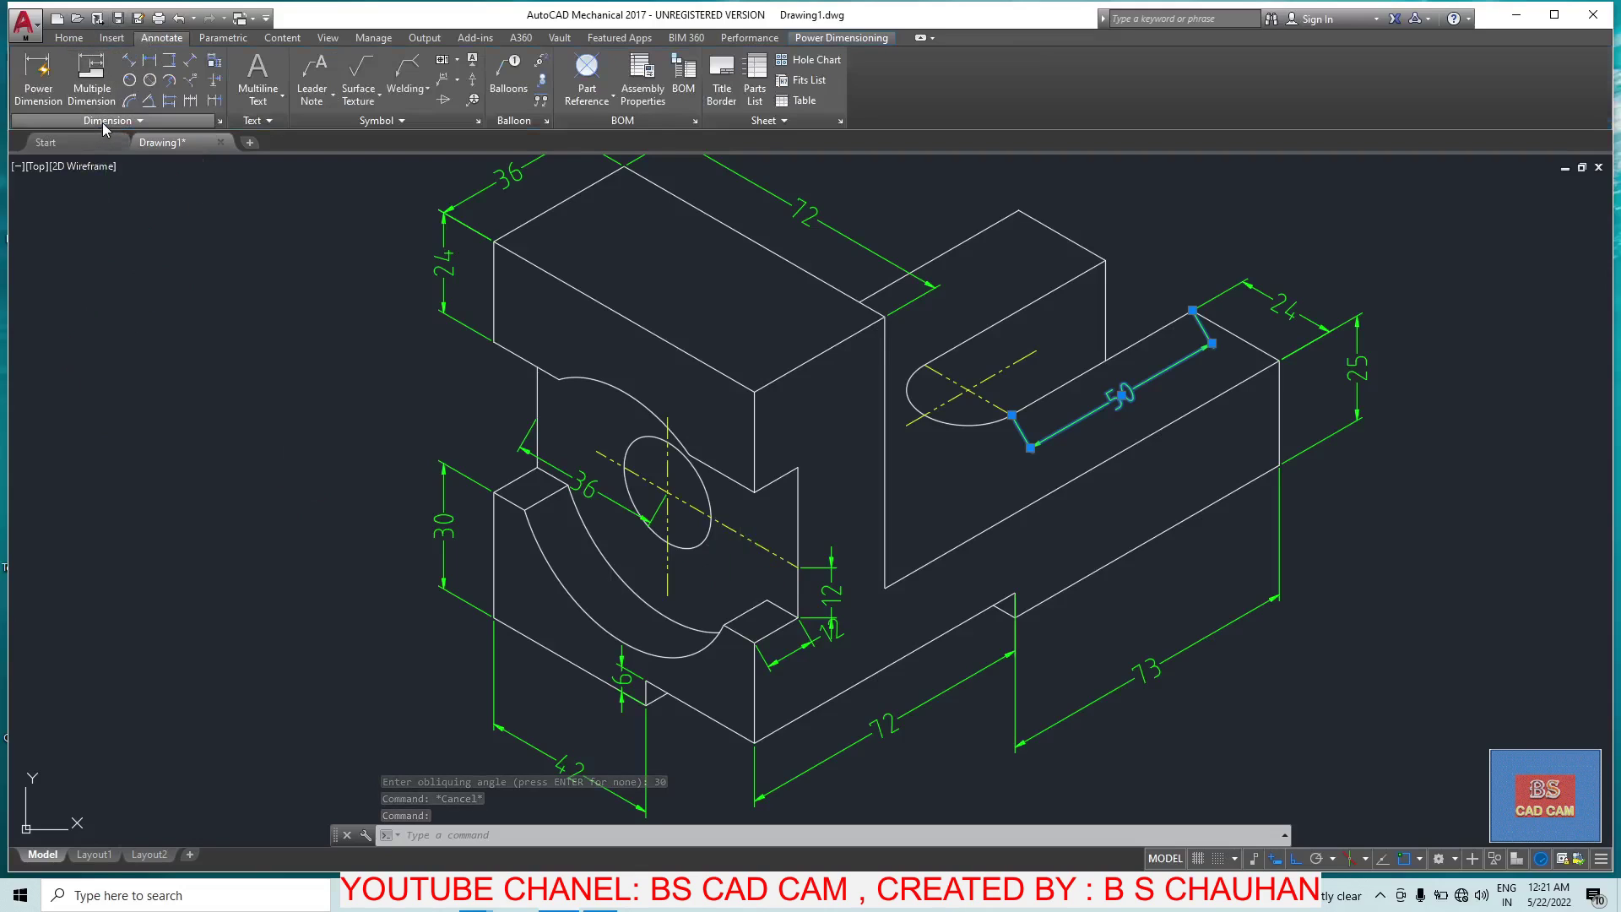
left_click(101, 121)
left_click(112, 141)
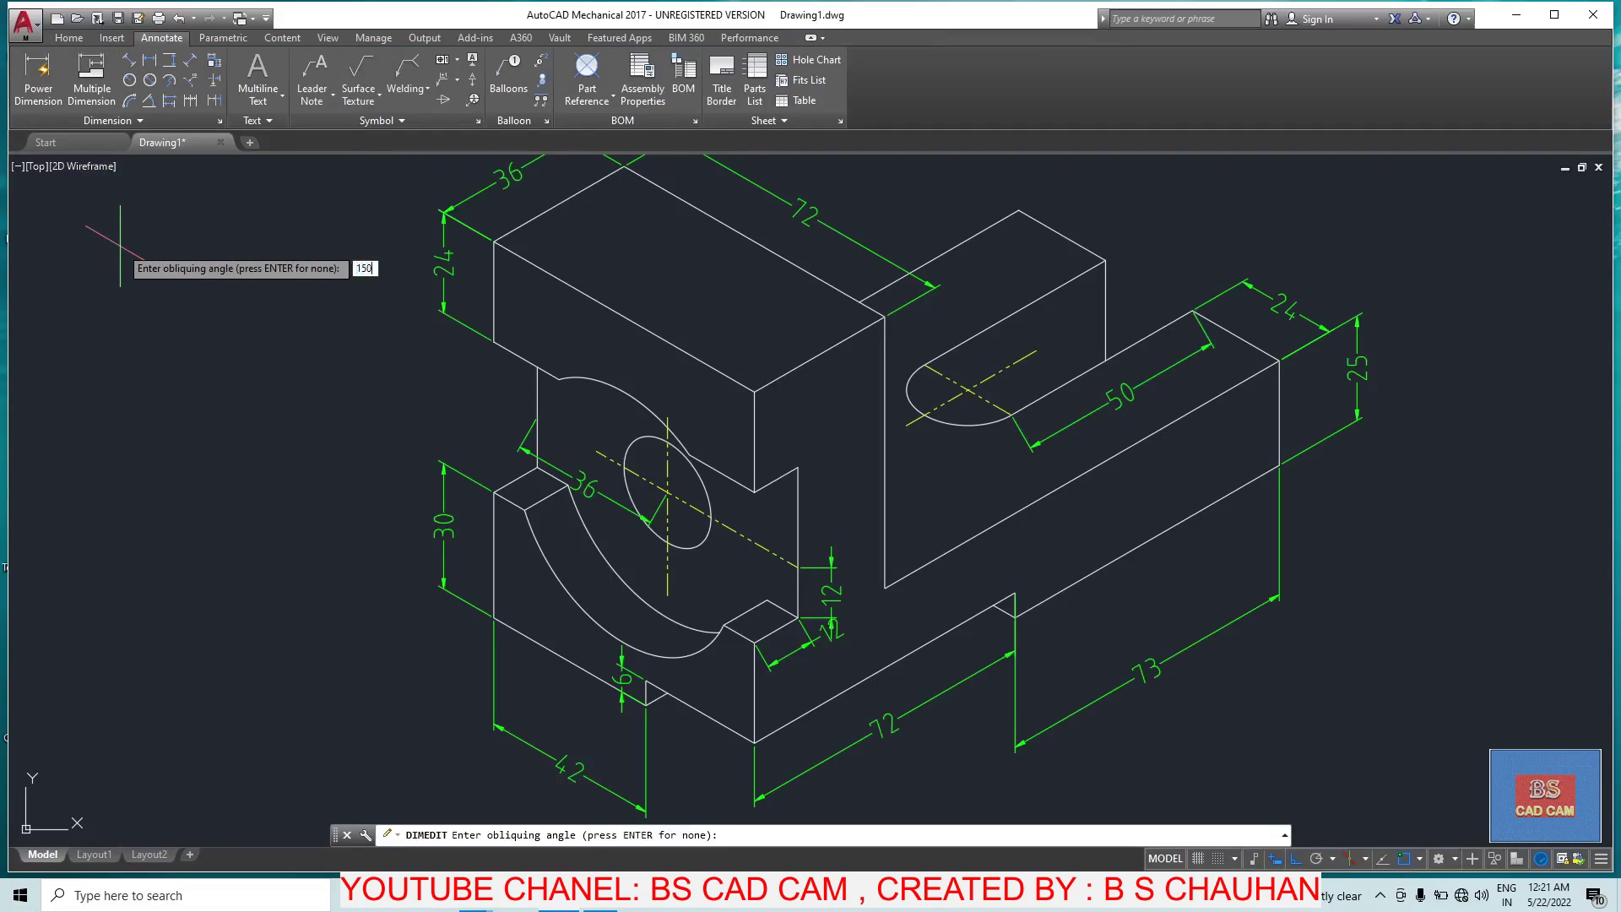
key("Return")
scroll(845, 667, "up", 2)
scroll(806, 553, "up", 2)
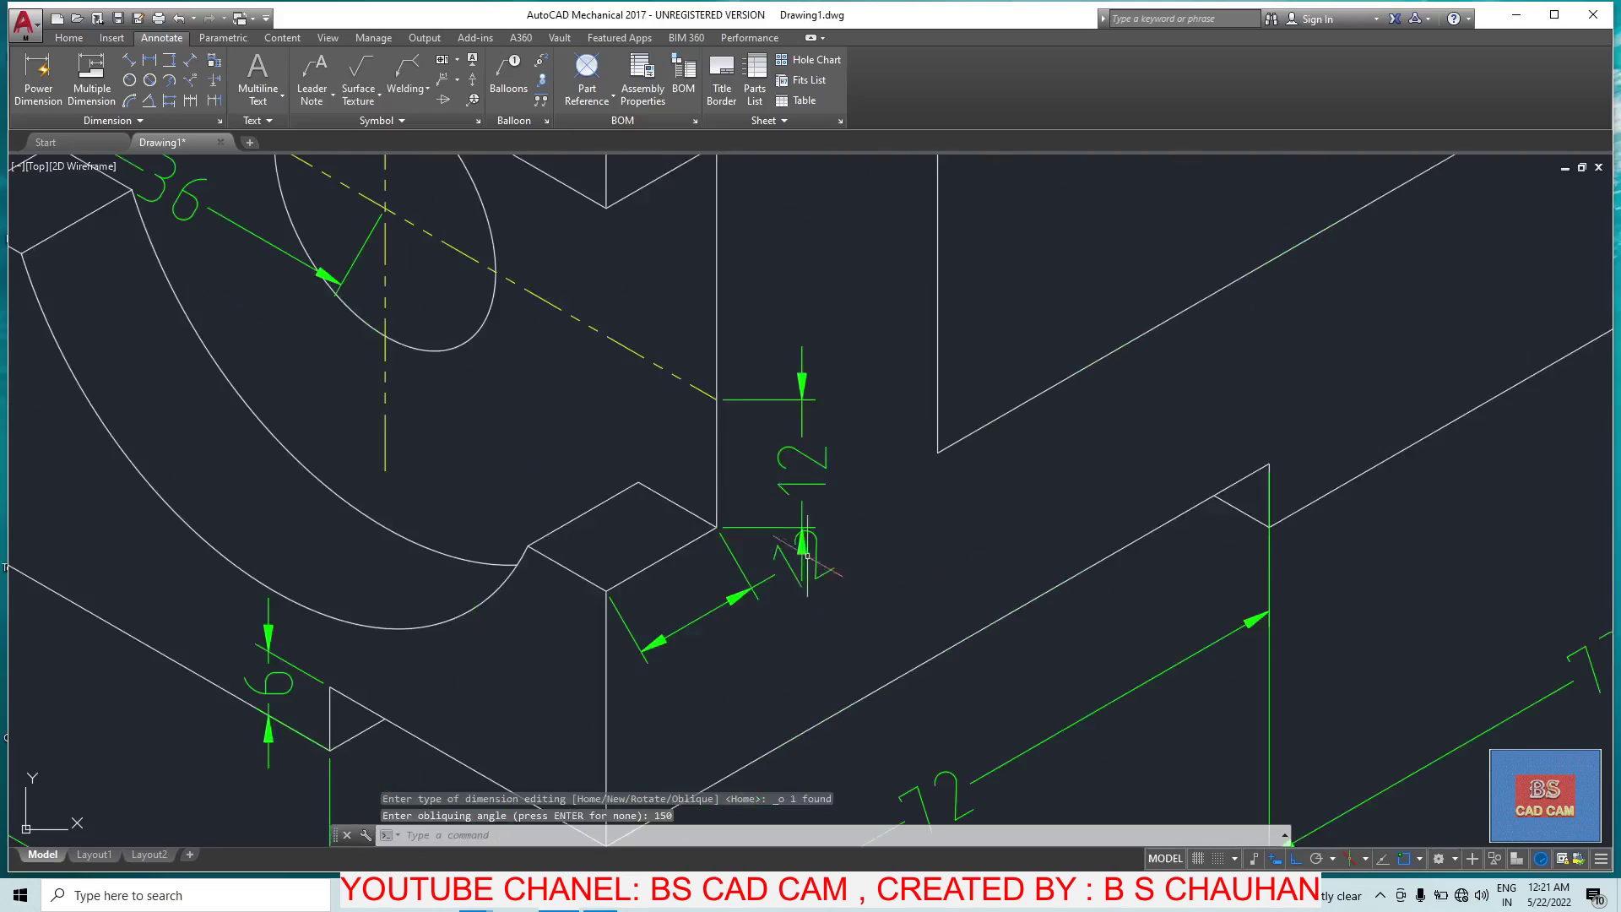
Step: Select the newly obliqued 12 dimension to edit it again
key("Escape")
left_click(710, 612)
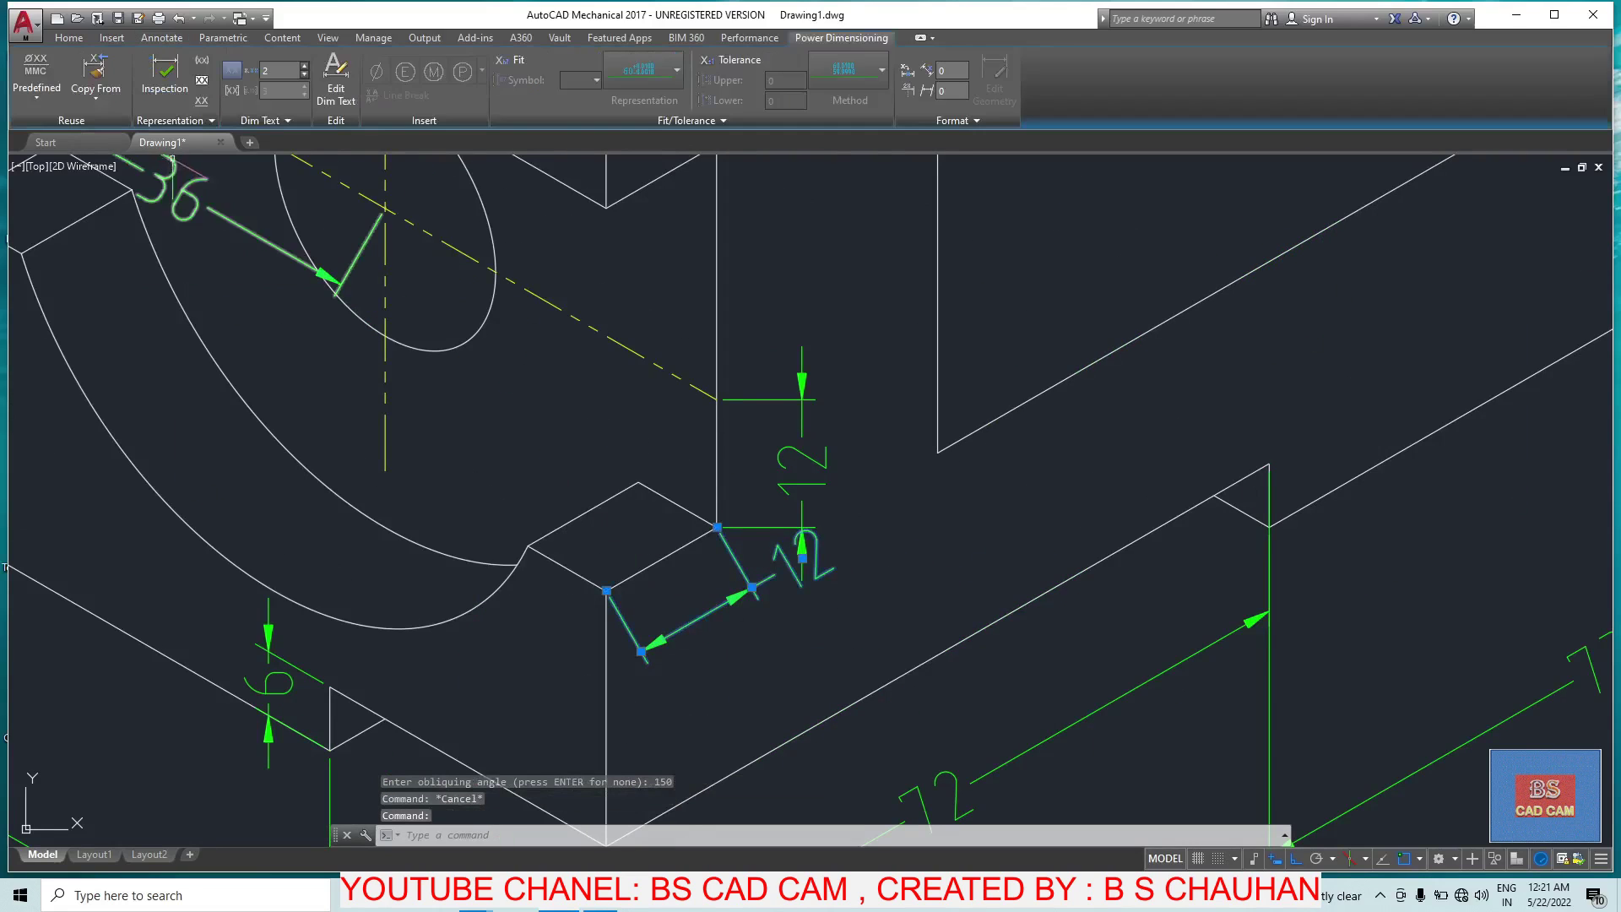
left_click(163, 38)
left_click(142, 124)
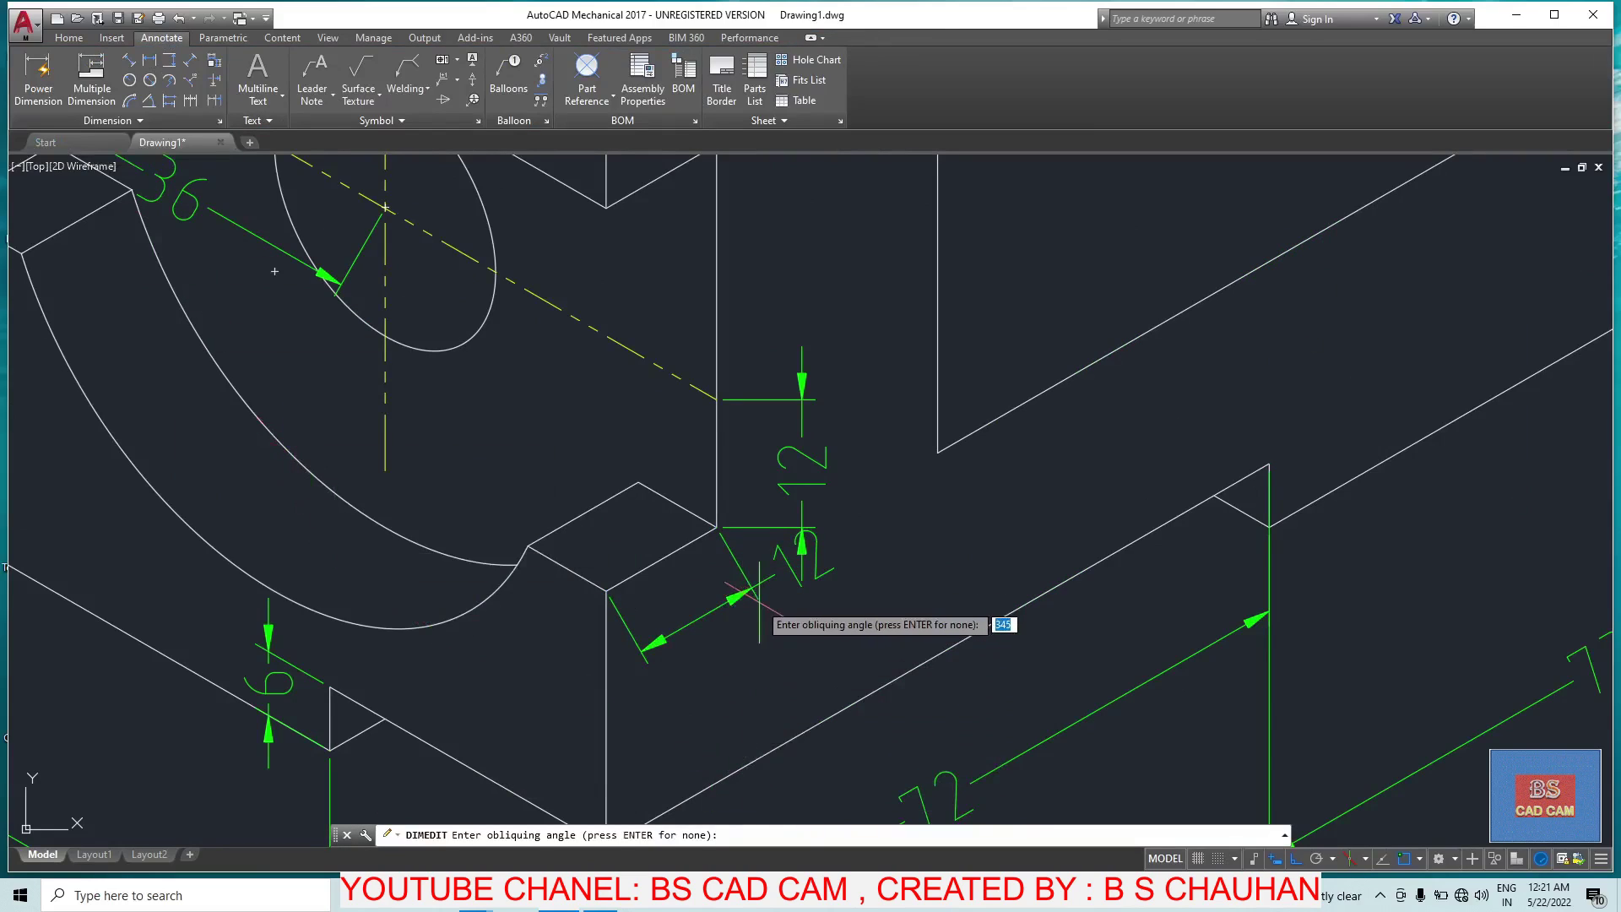
Step: Apply a 90° obliquing angle to the vertical 12 dimension
type("30")
key("Return")
key("Escape")
left_click(798, 469)
key("Escape")
left_click(822, 427)
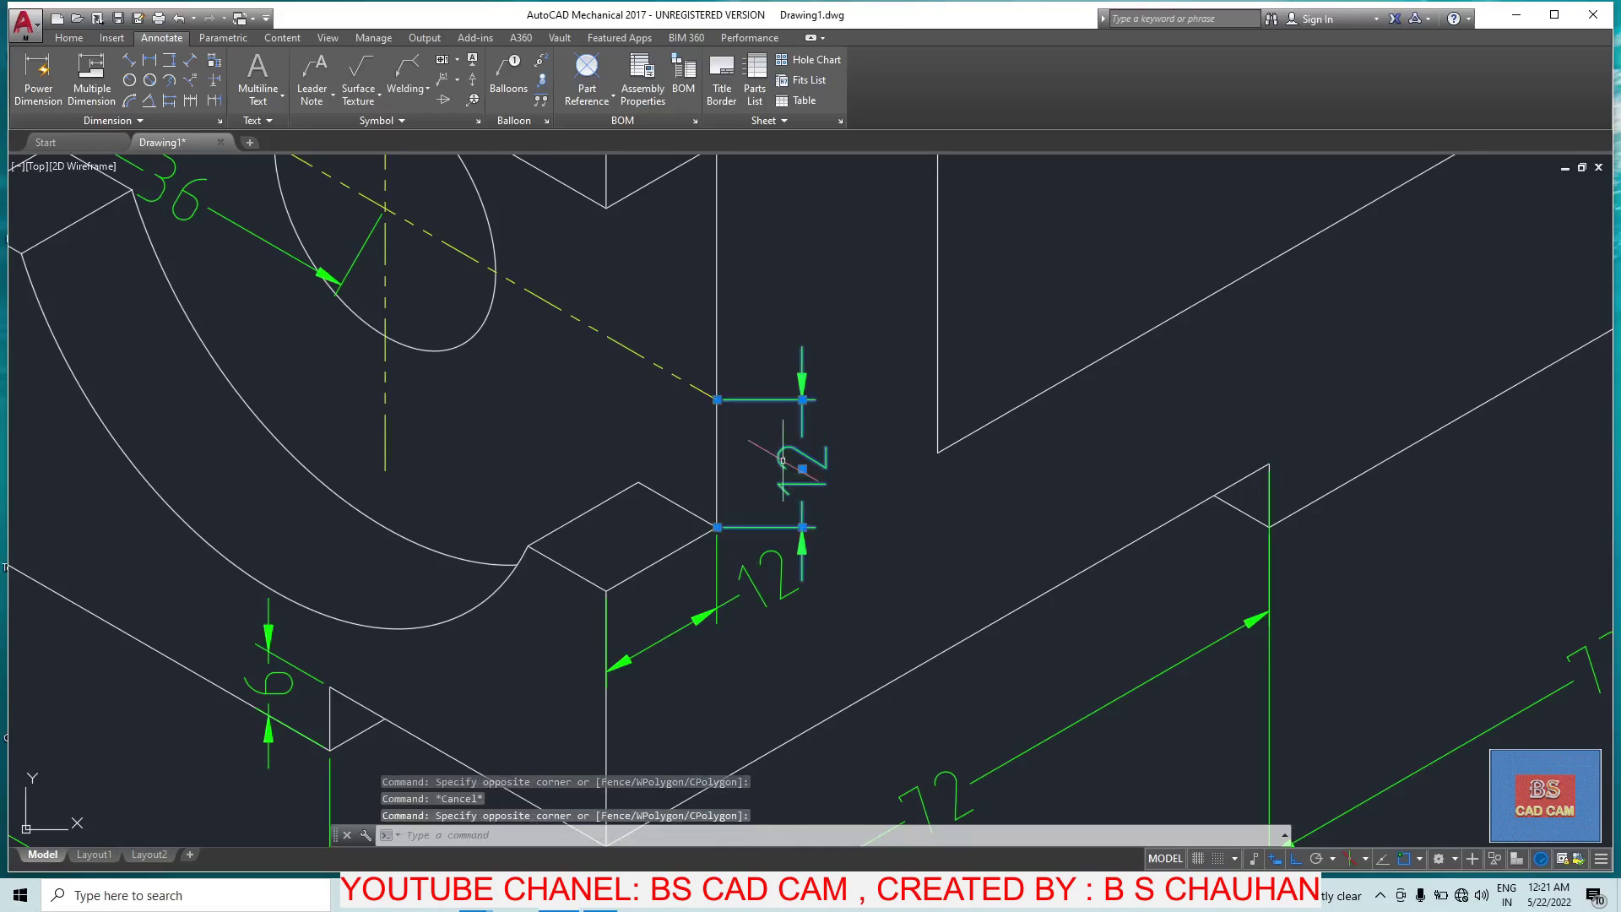
left_click(785, 464)
scroll(332, 337, "up", 3)
scroll(422, 330, "down", 5)
scroll(489, 311, "up", 3)
scroll(489, 311, "up", 2)
key("Escape")
Step: Select the 36 dimension across the hole and begin an oblique edit on it
left_click(592, 380)
left_click(445, 337)
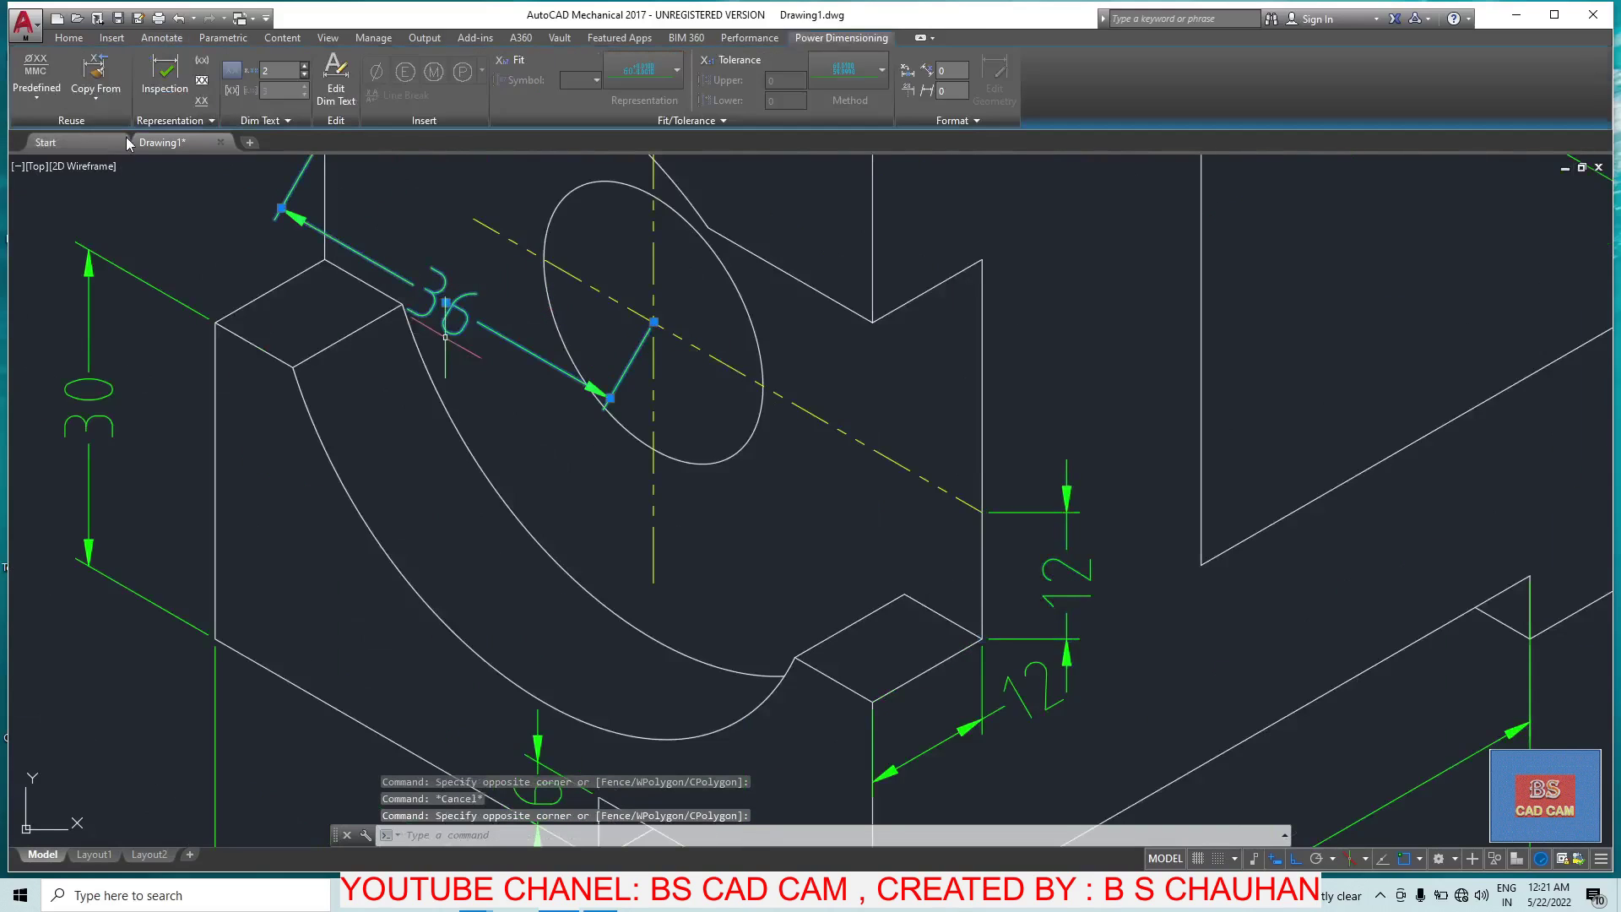
left_click(150, 38)
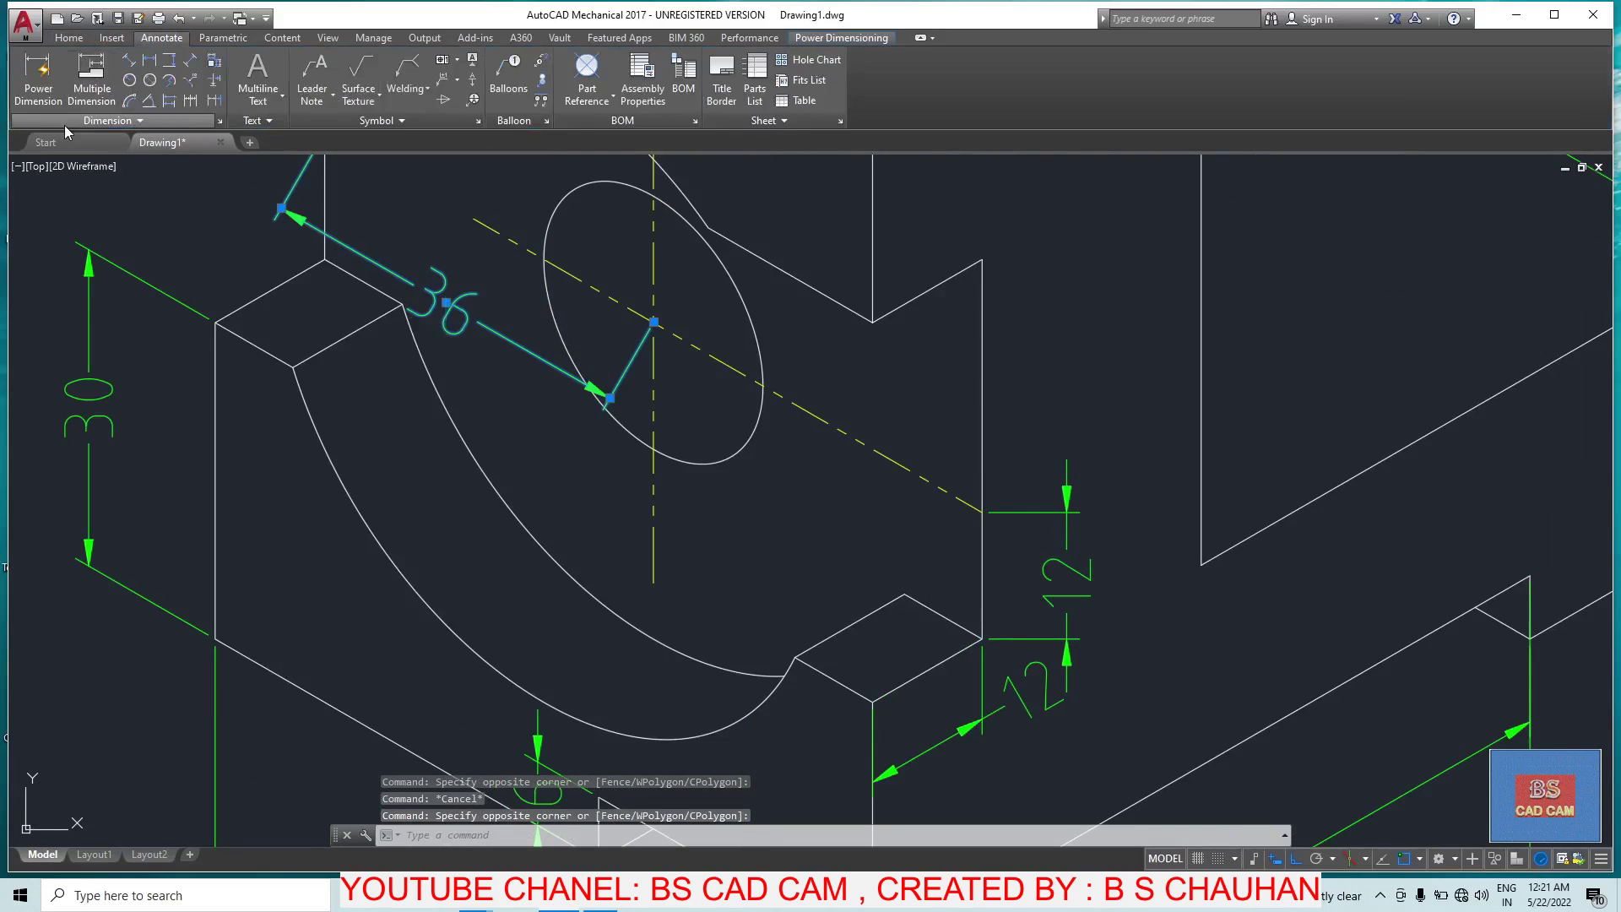
left_click(94, 122)
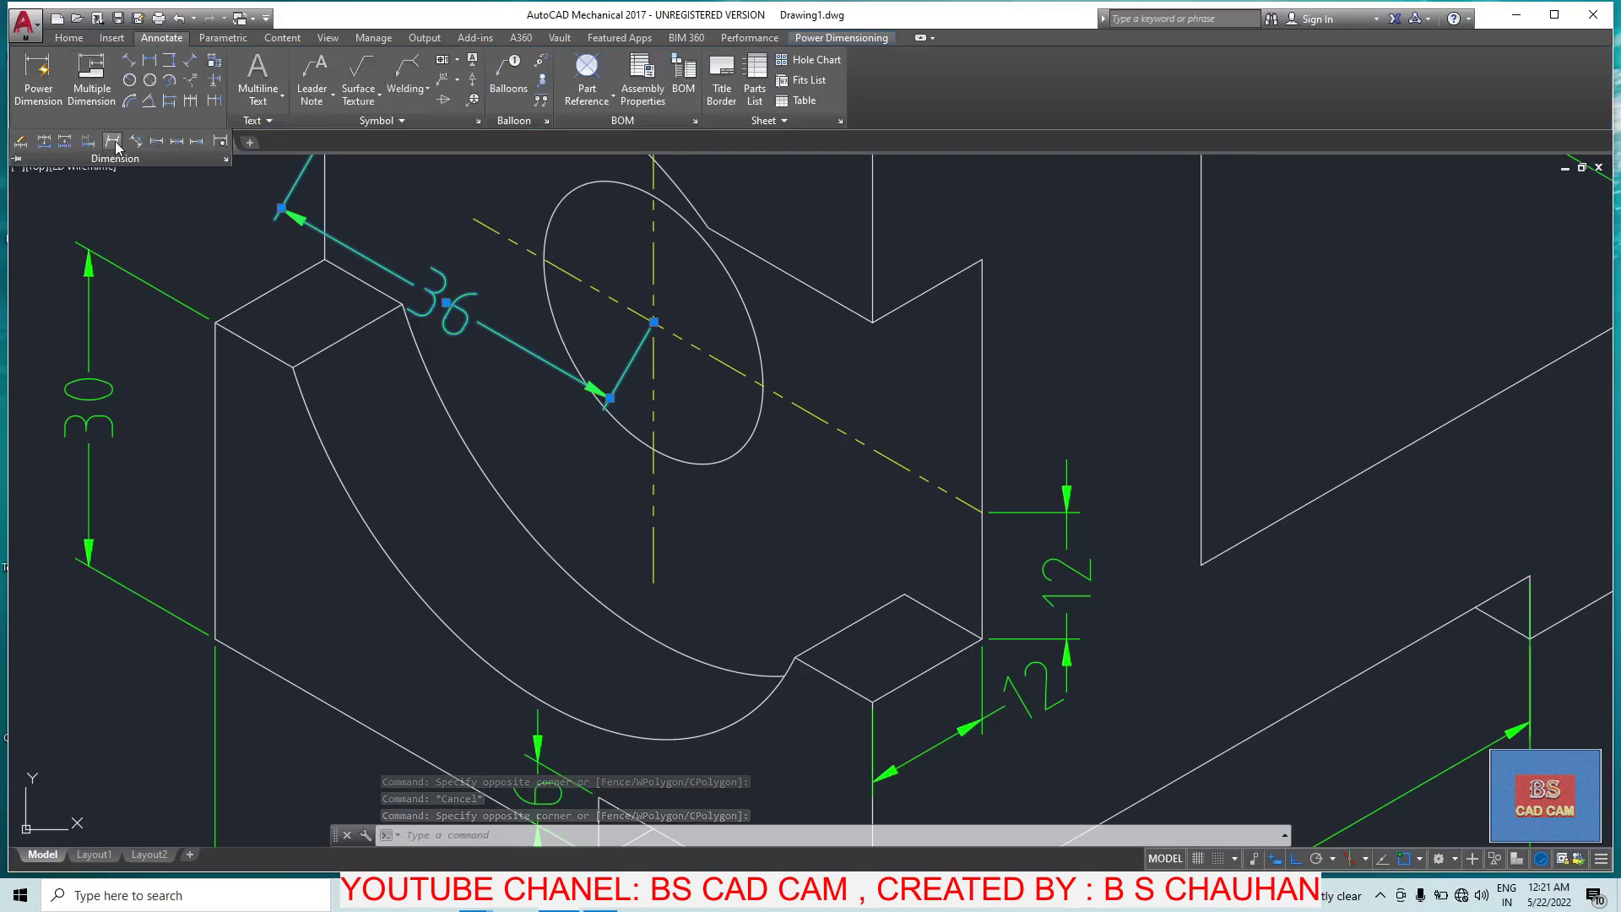
left_click(113, 142)
left_click(112, 141)
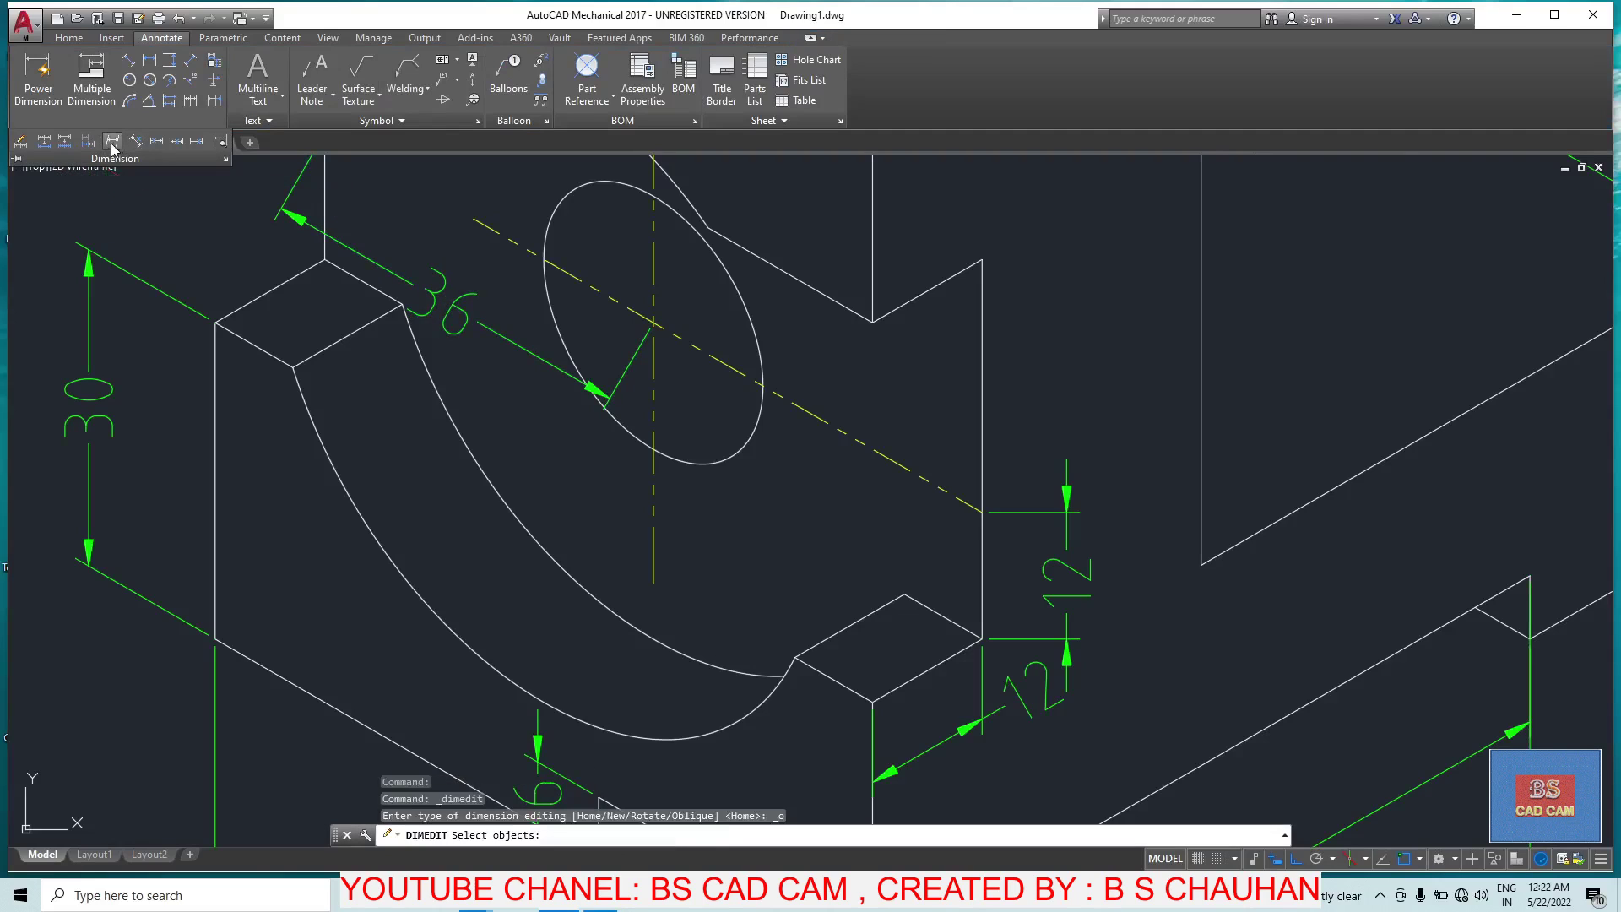
mouse_move(426, 296)
left_mouse_down()
mouse_move(470, 315)
mouse_move(438, 325)
left_mouse_up()
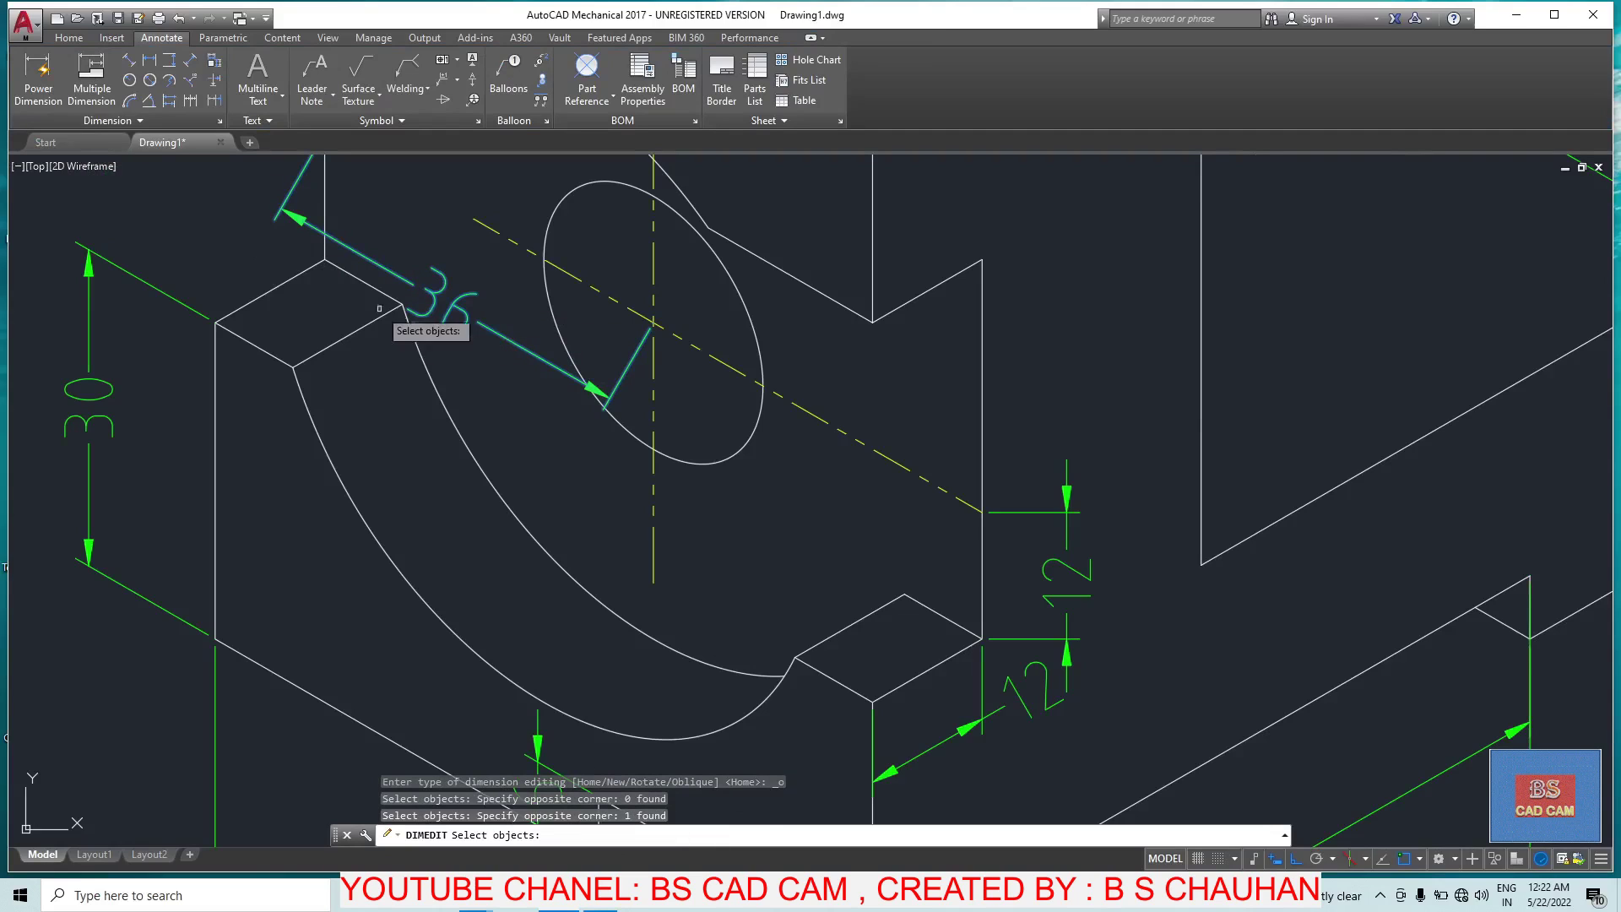
Step: Oblique the 36 dimension at 90° so its extension lines are vertical
left_click(135, 121)
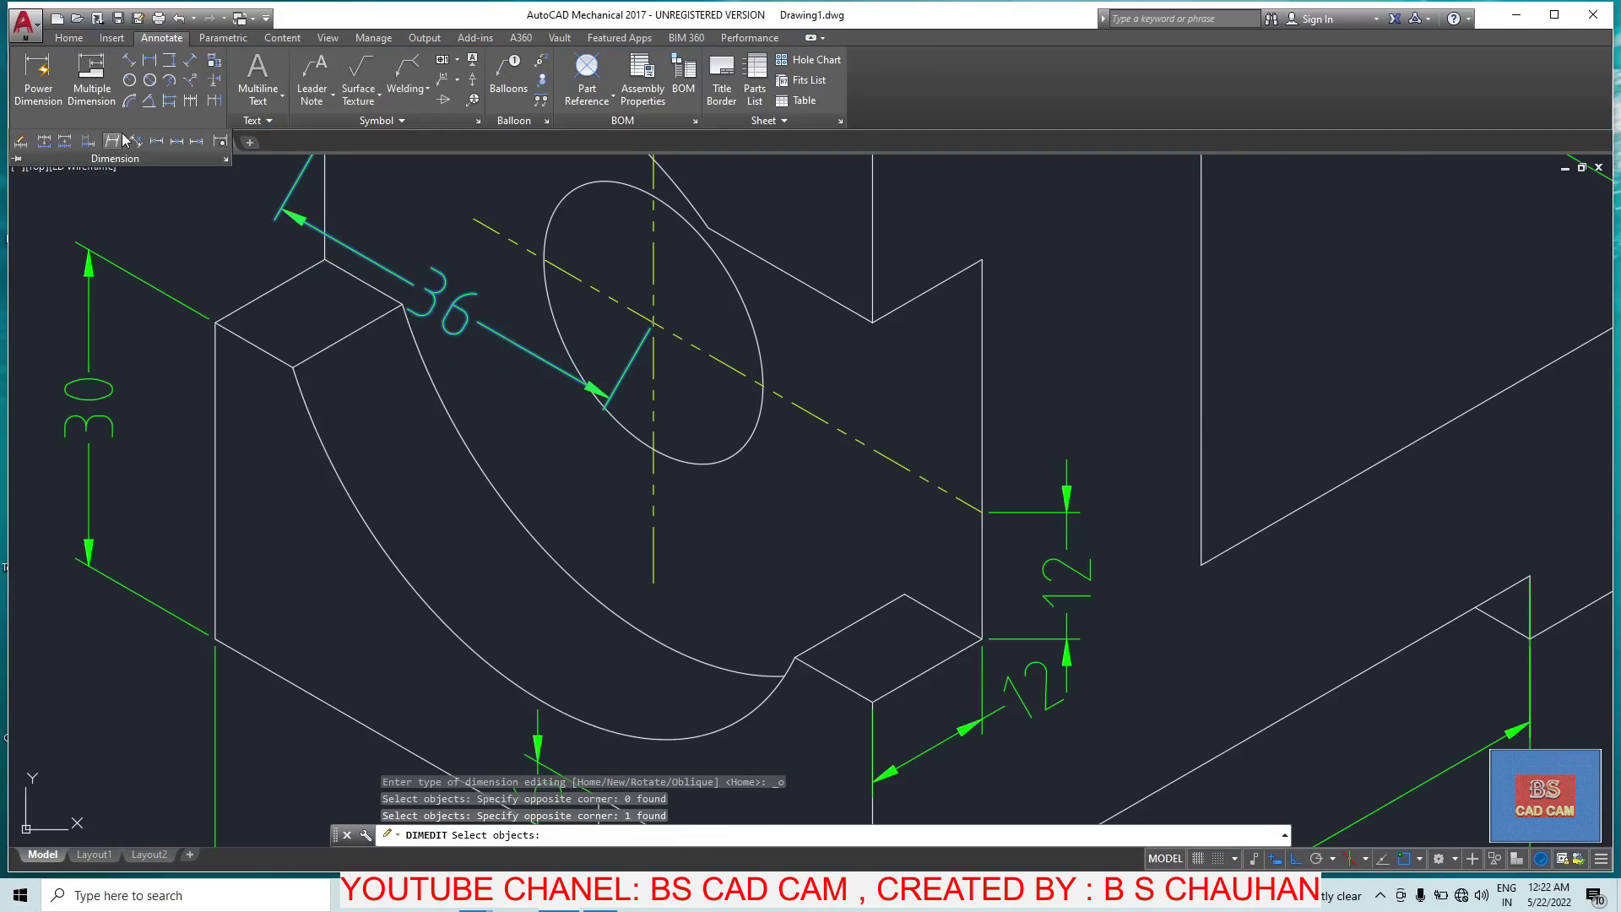
left_click(113, 145)
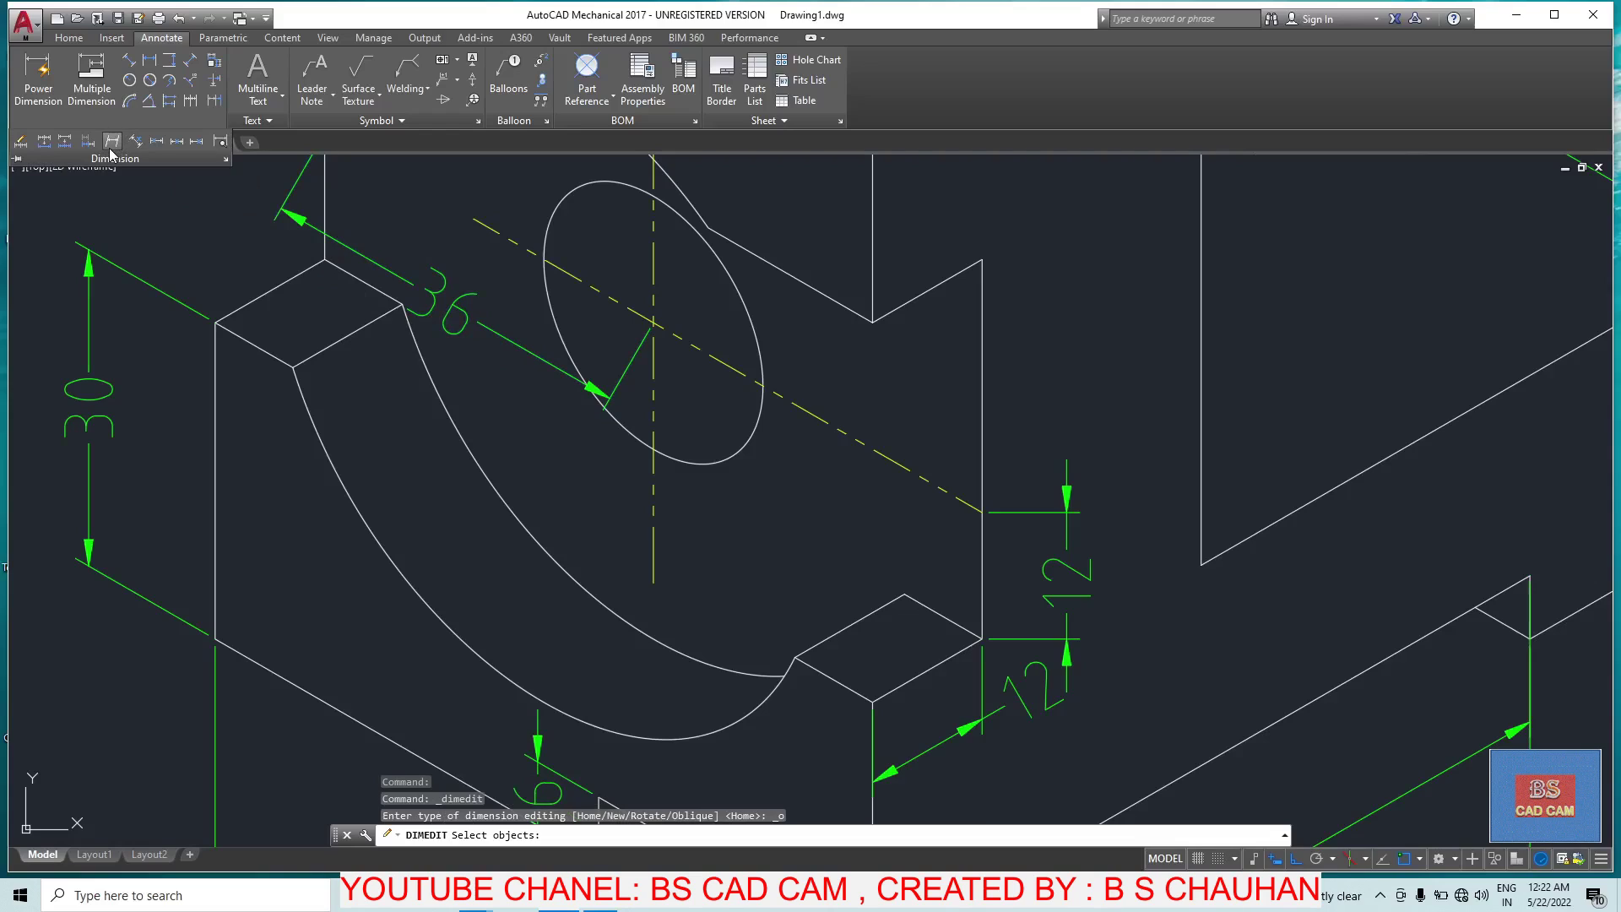
left_click(435, 293)
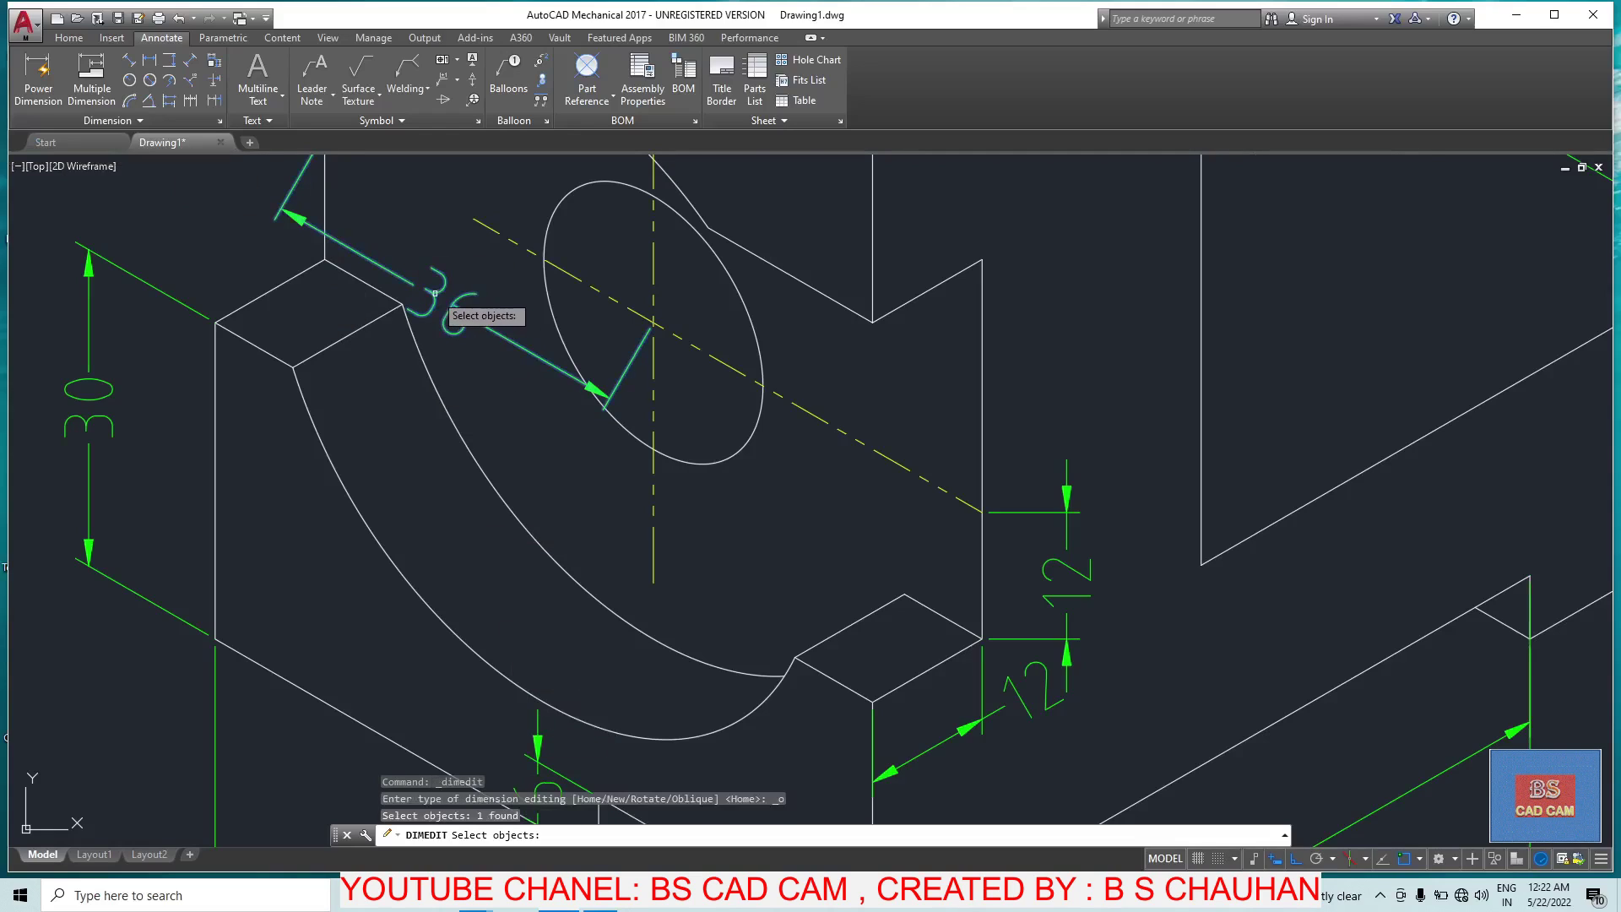
key("Return")
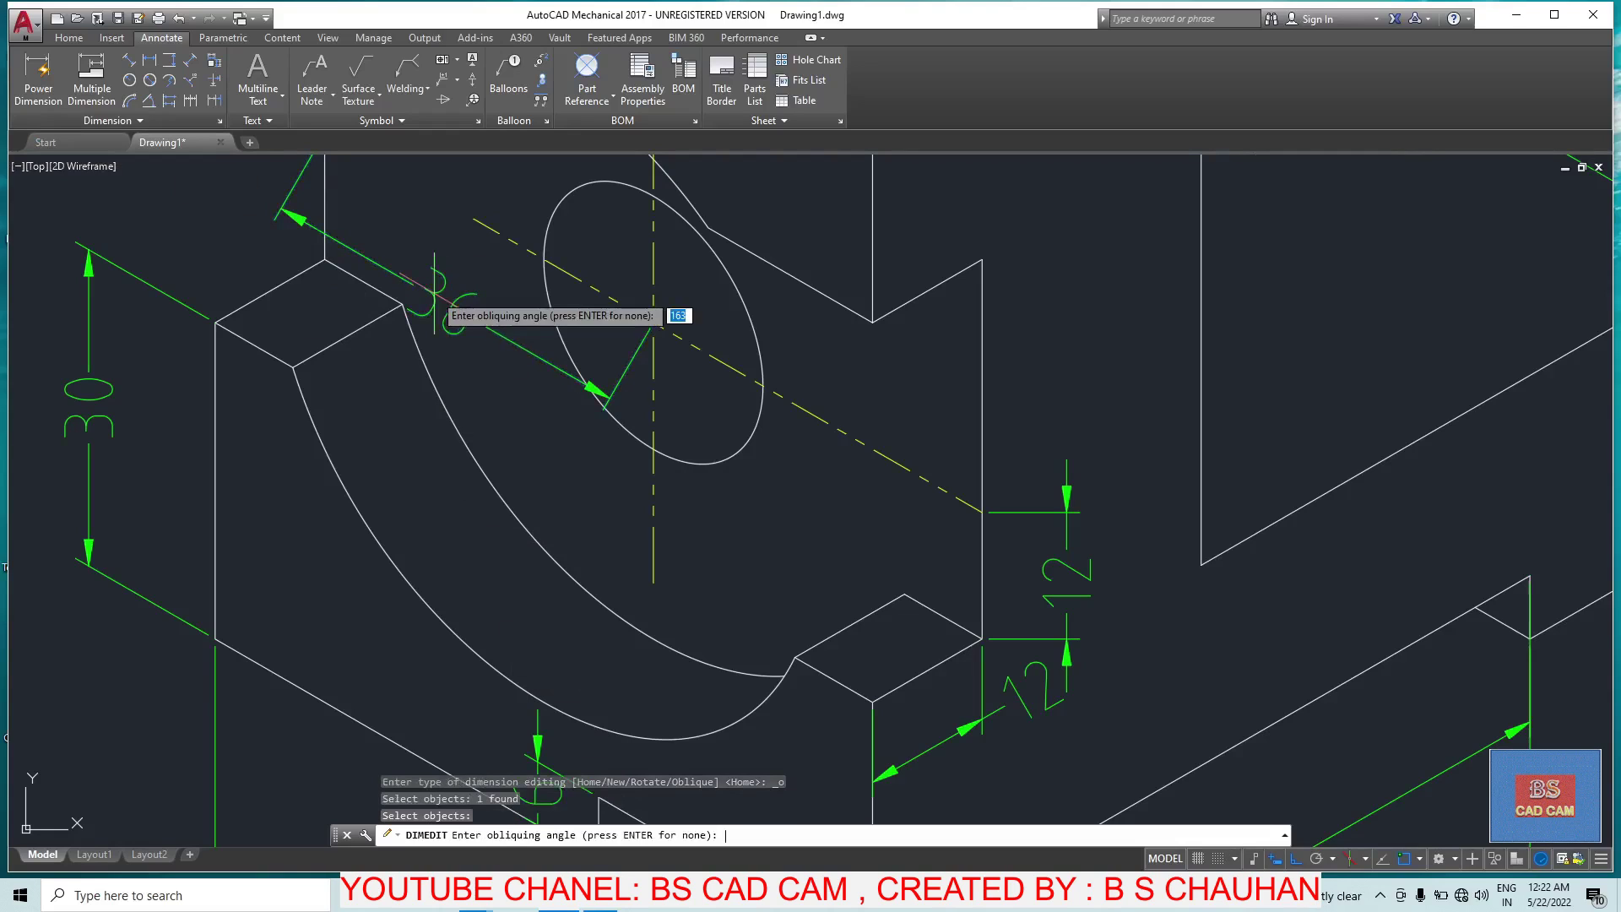
key("Return")
left_click(214, 204)
key("Escape")
scroll(452, 275, "down", 5)
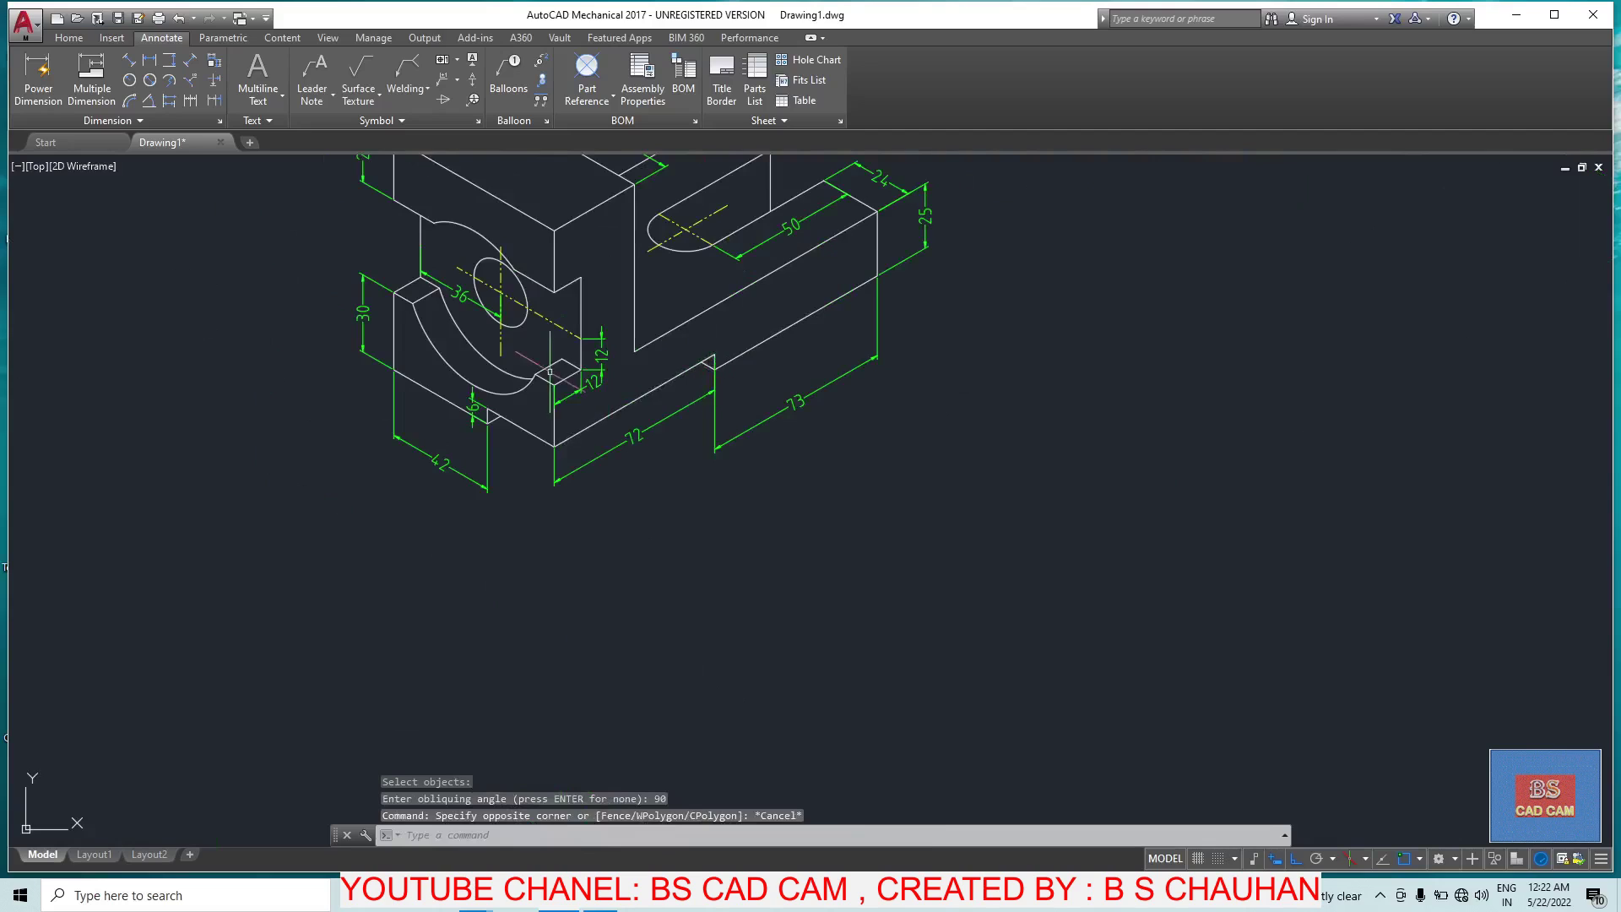
Step: Oblique the vertical 12 dimension at 30°
scroll(550, 372, "up", 3)
scroll(692, 338, "up", 3)
key("Escape")
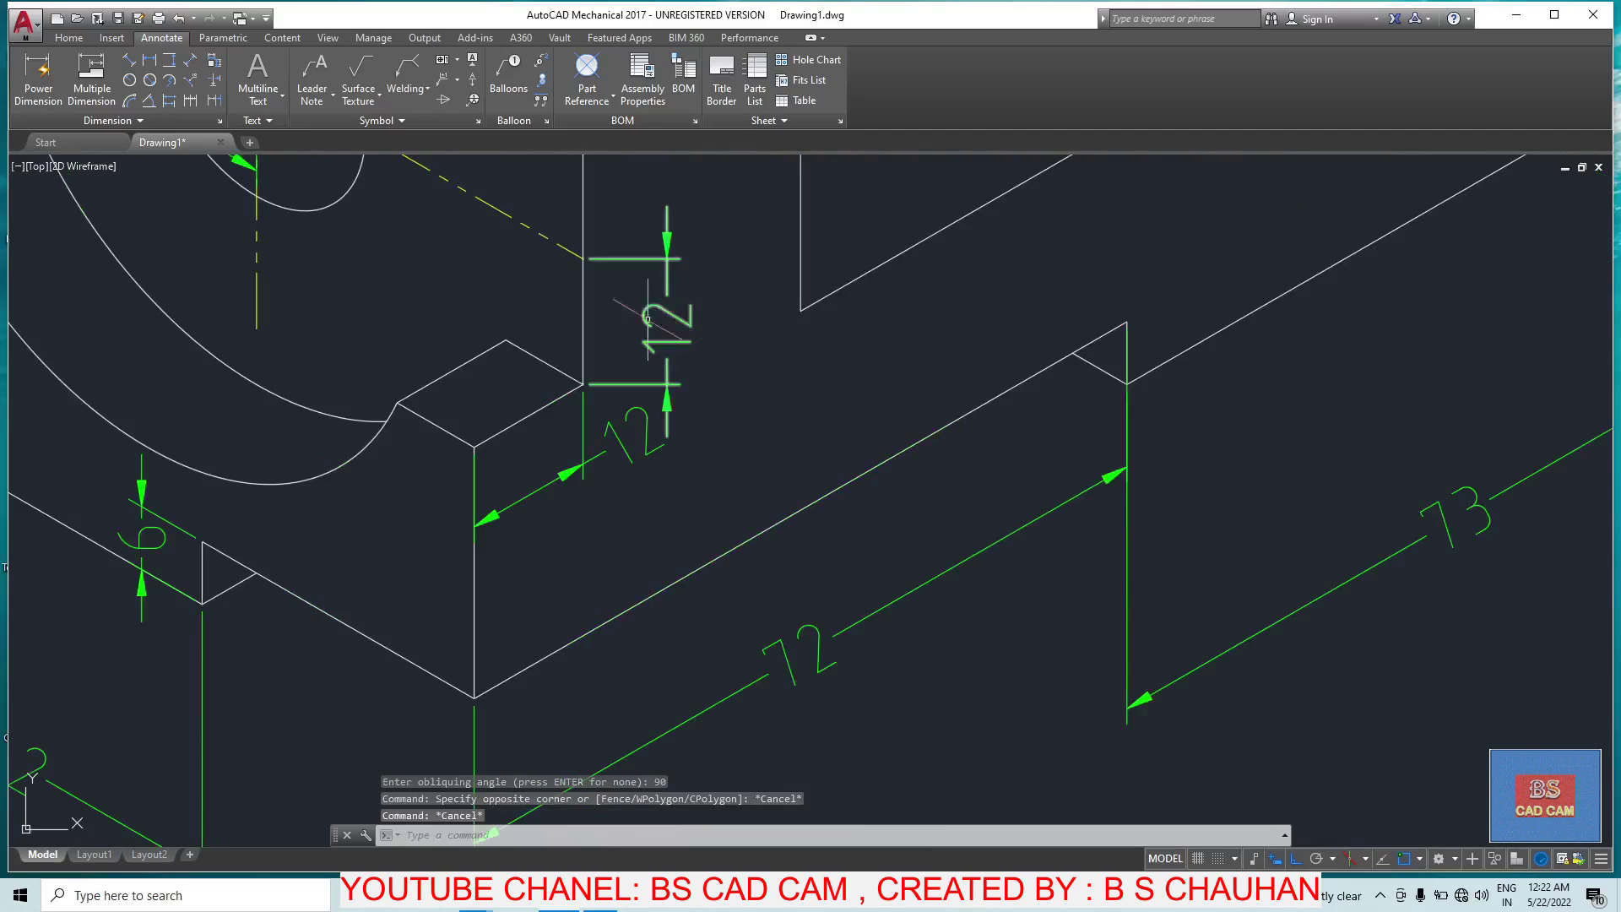
key("Escape")
left_click(115, 121)
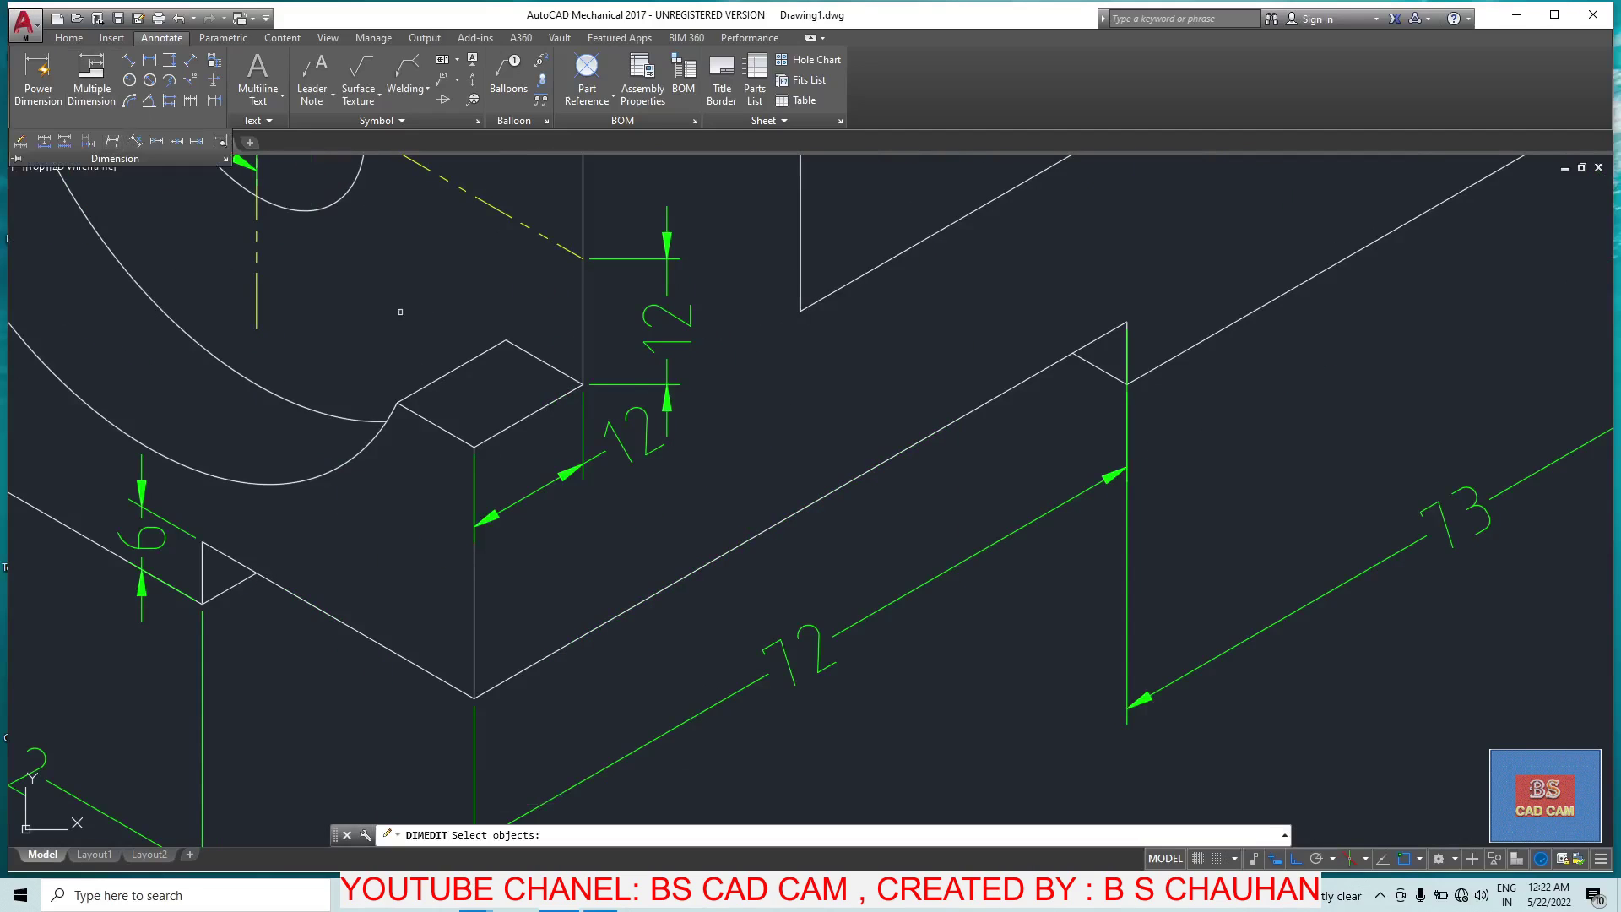
left_click(671, 312)
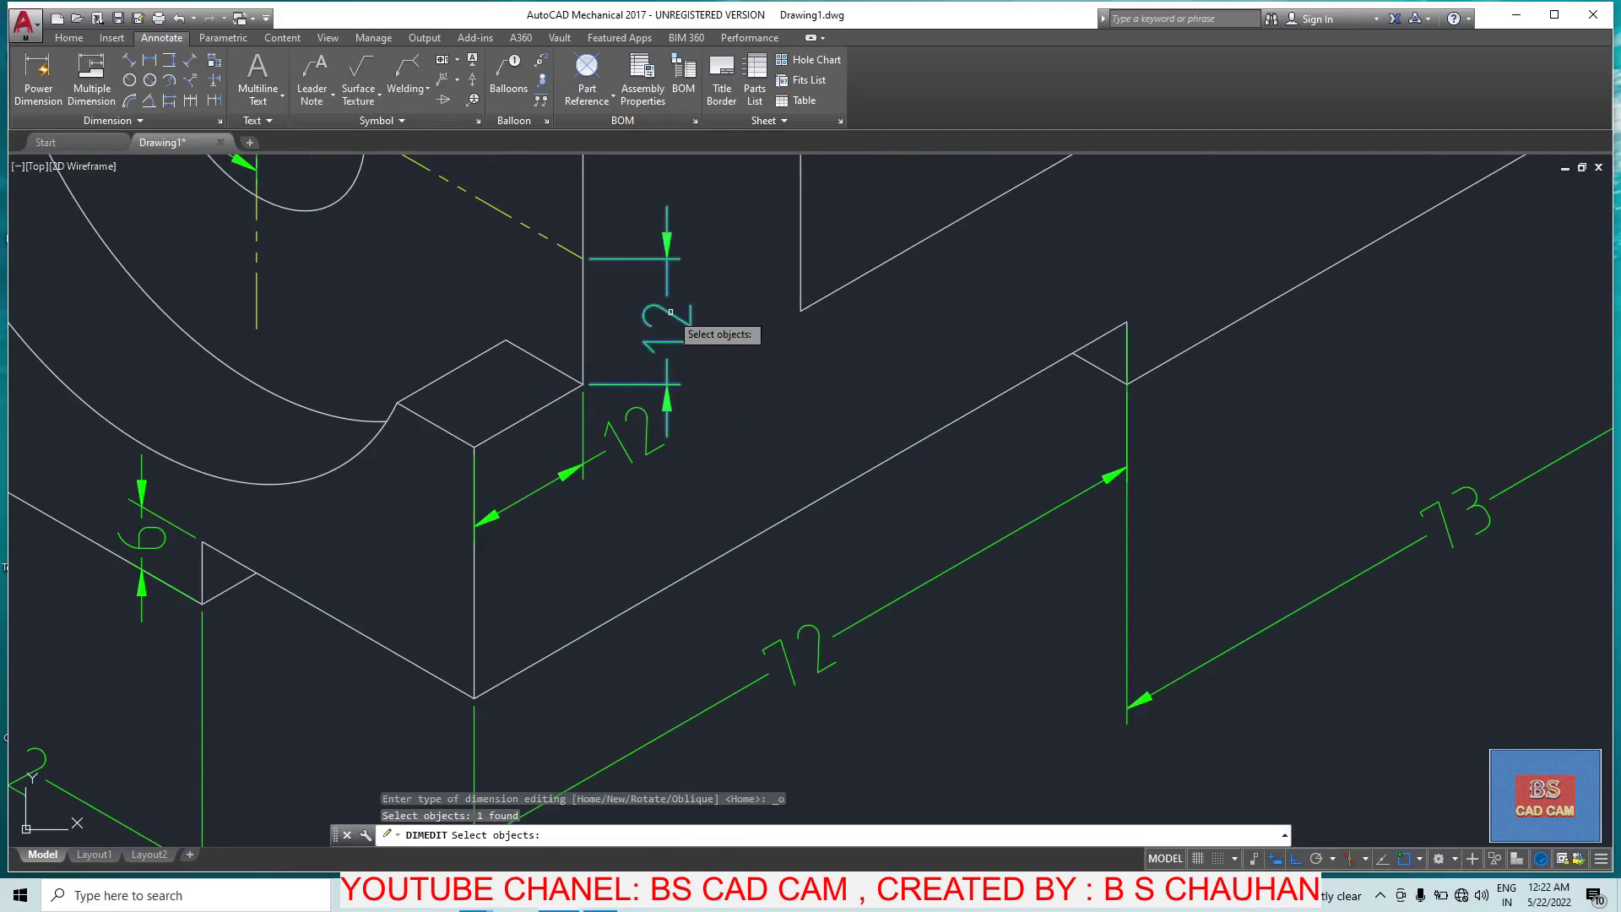
key("Return")
type("30")
key("Return")
Step: Select the obliqued 12 dimension and try repositioning its text
scroll(668, 334, "down", 3)
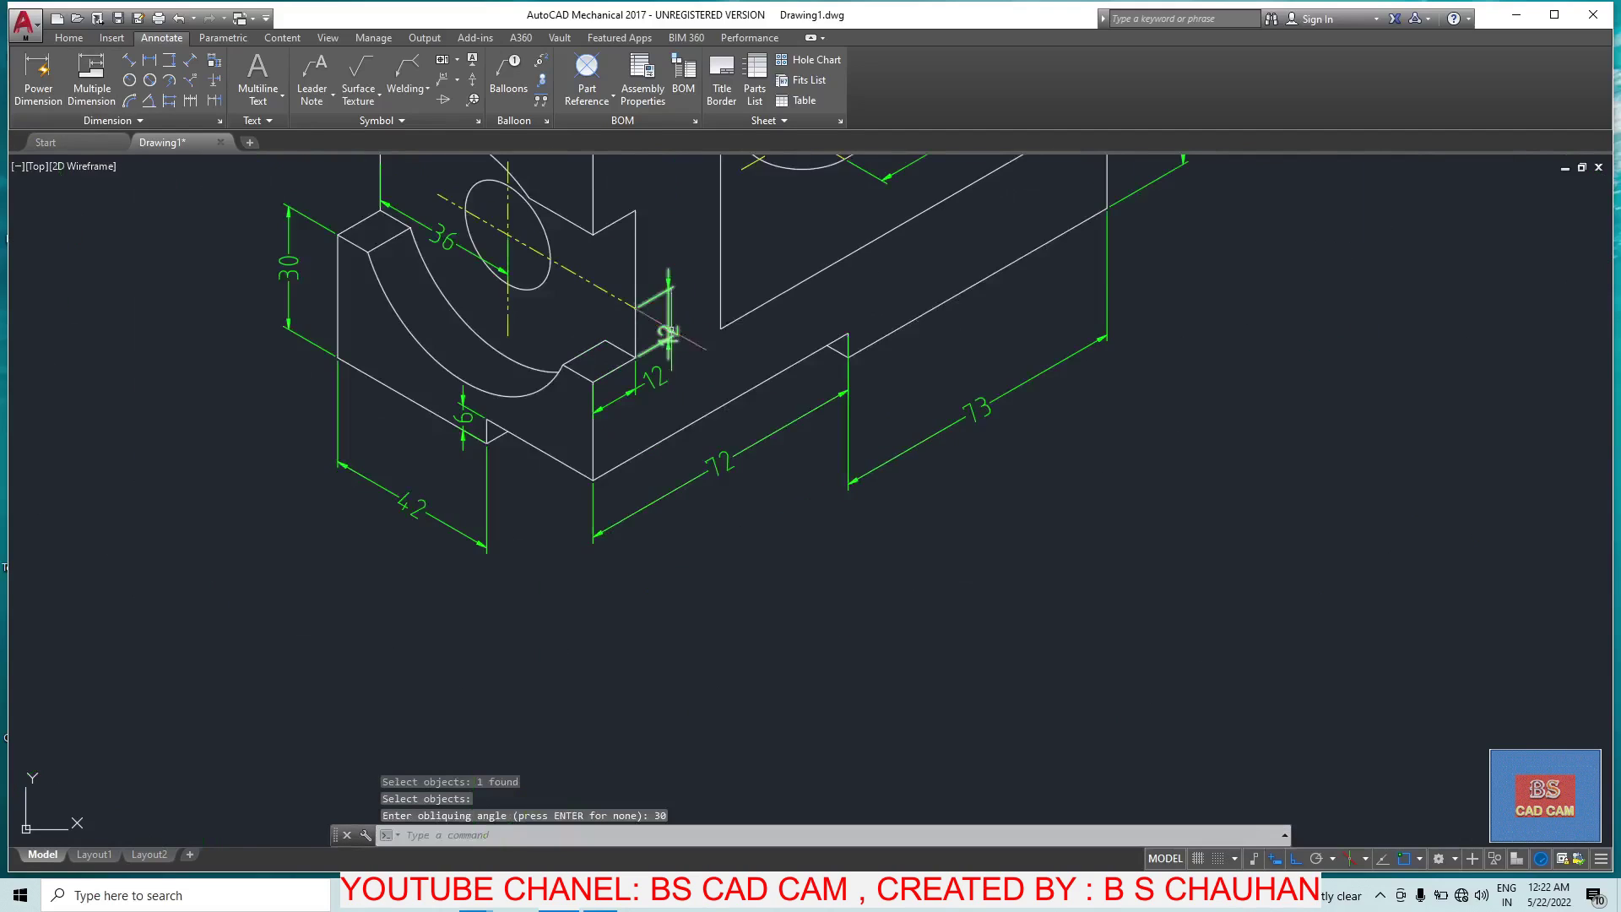
scroll(668, 333, "up", 3)
key("Escape")
left_click(723, 433)
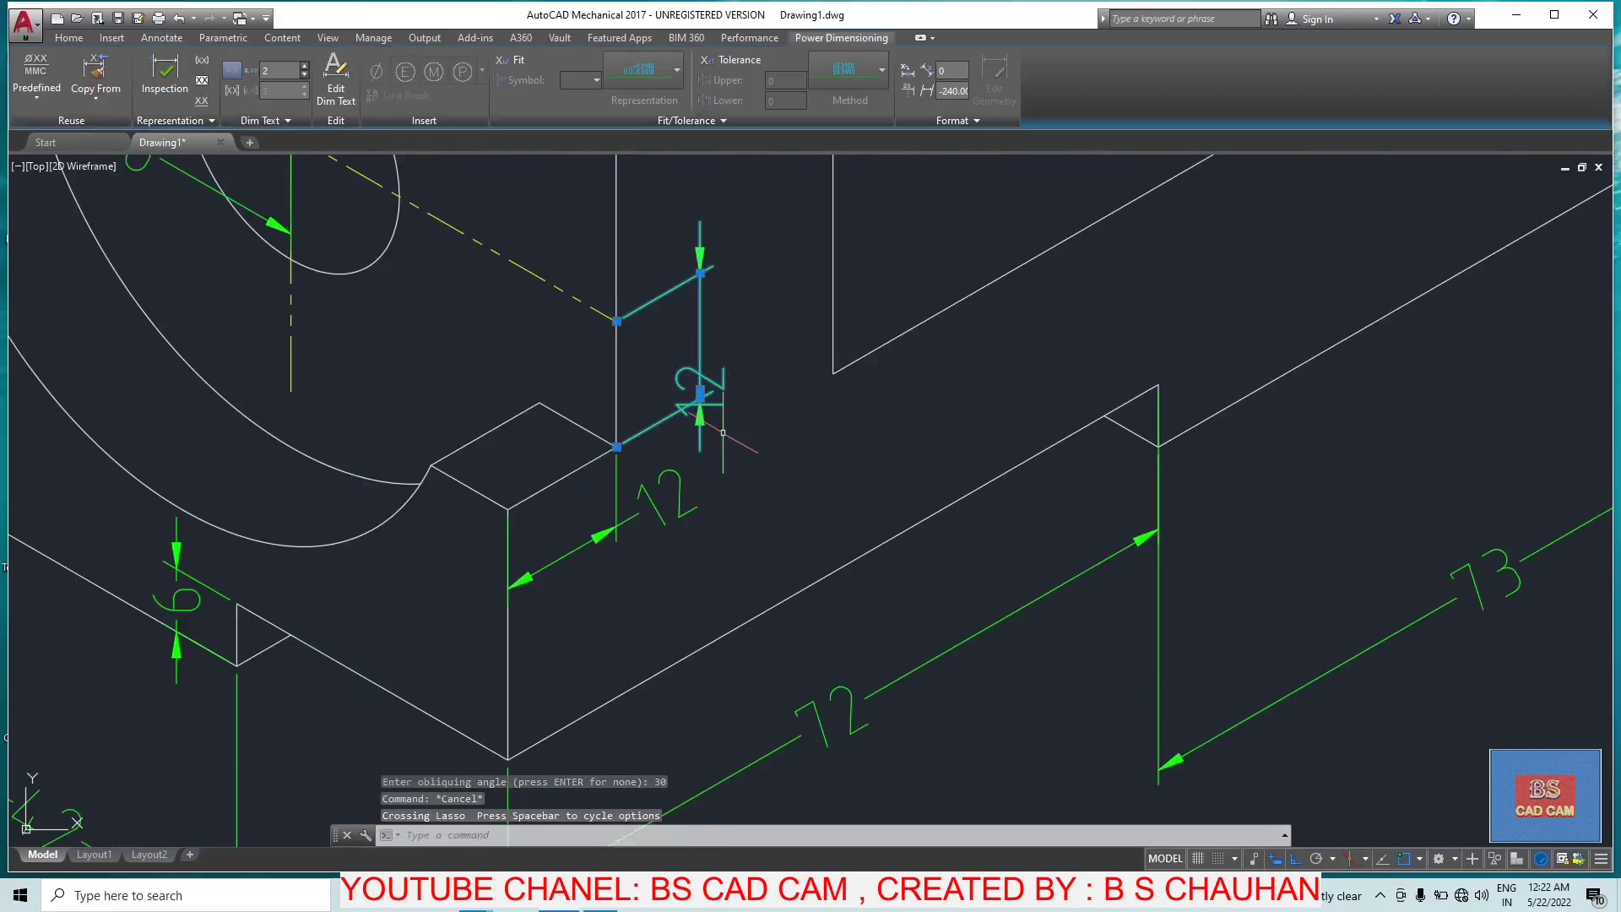
left_click(704, 391)
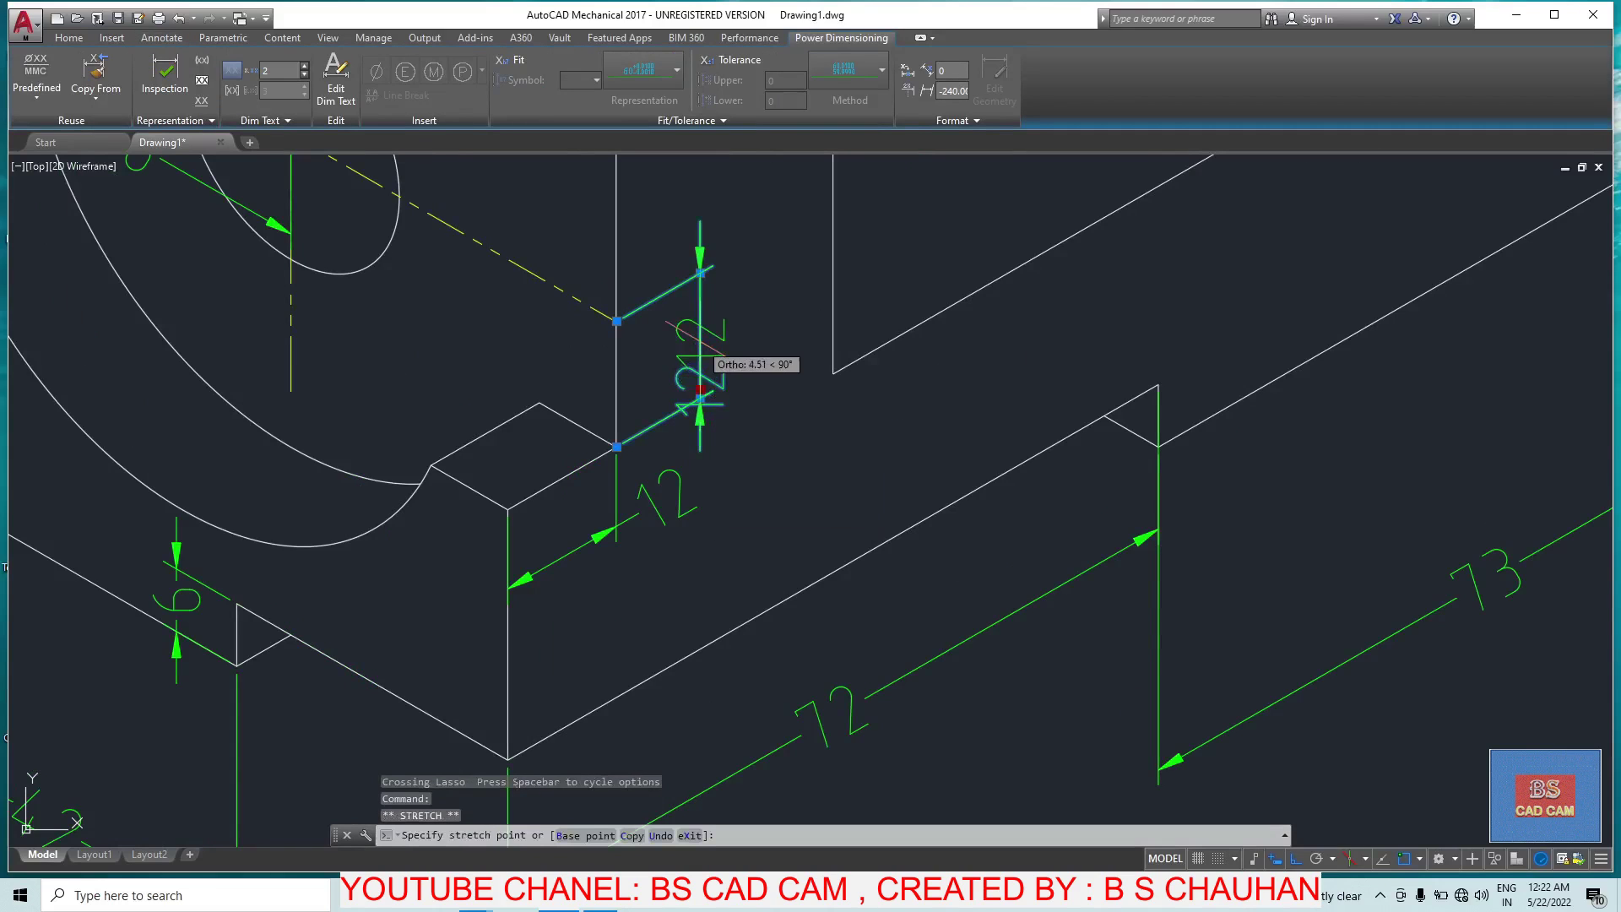
key("Escape")
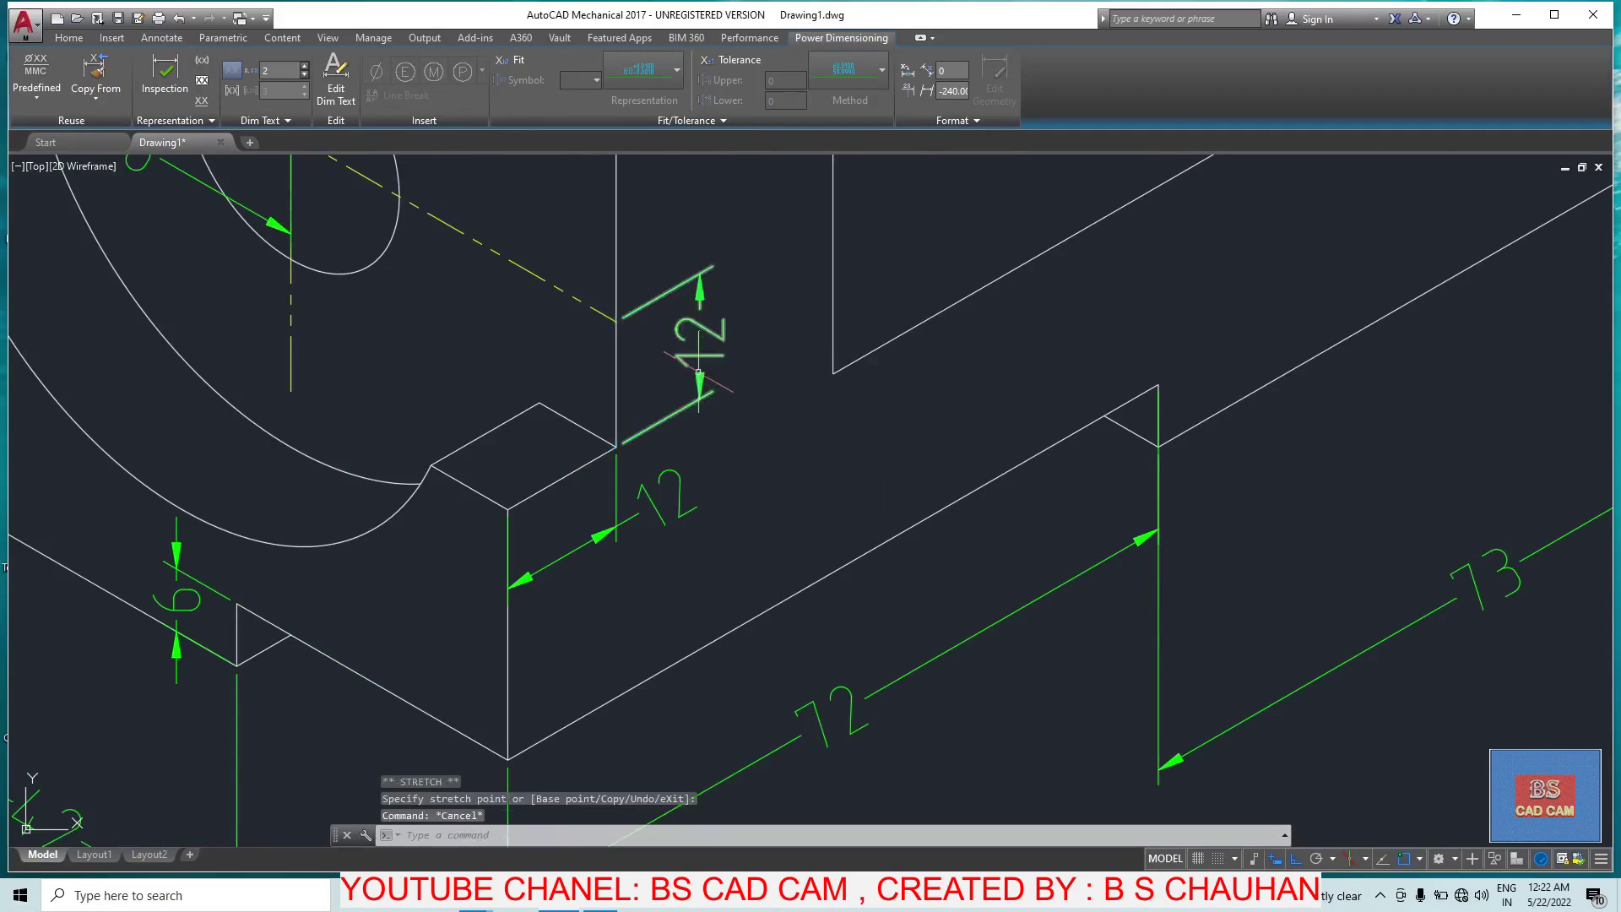
scroll(458, 331, "down", 5)
scroll(458, 332, "up", 3)
middle_click_drag(458, 332, 564, 343)
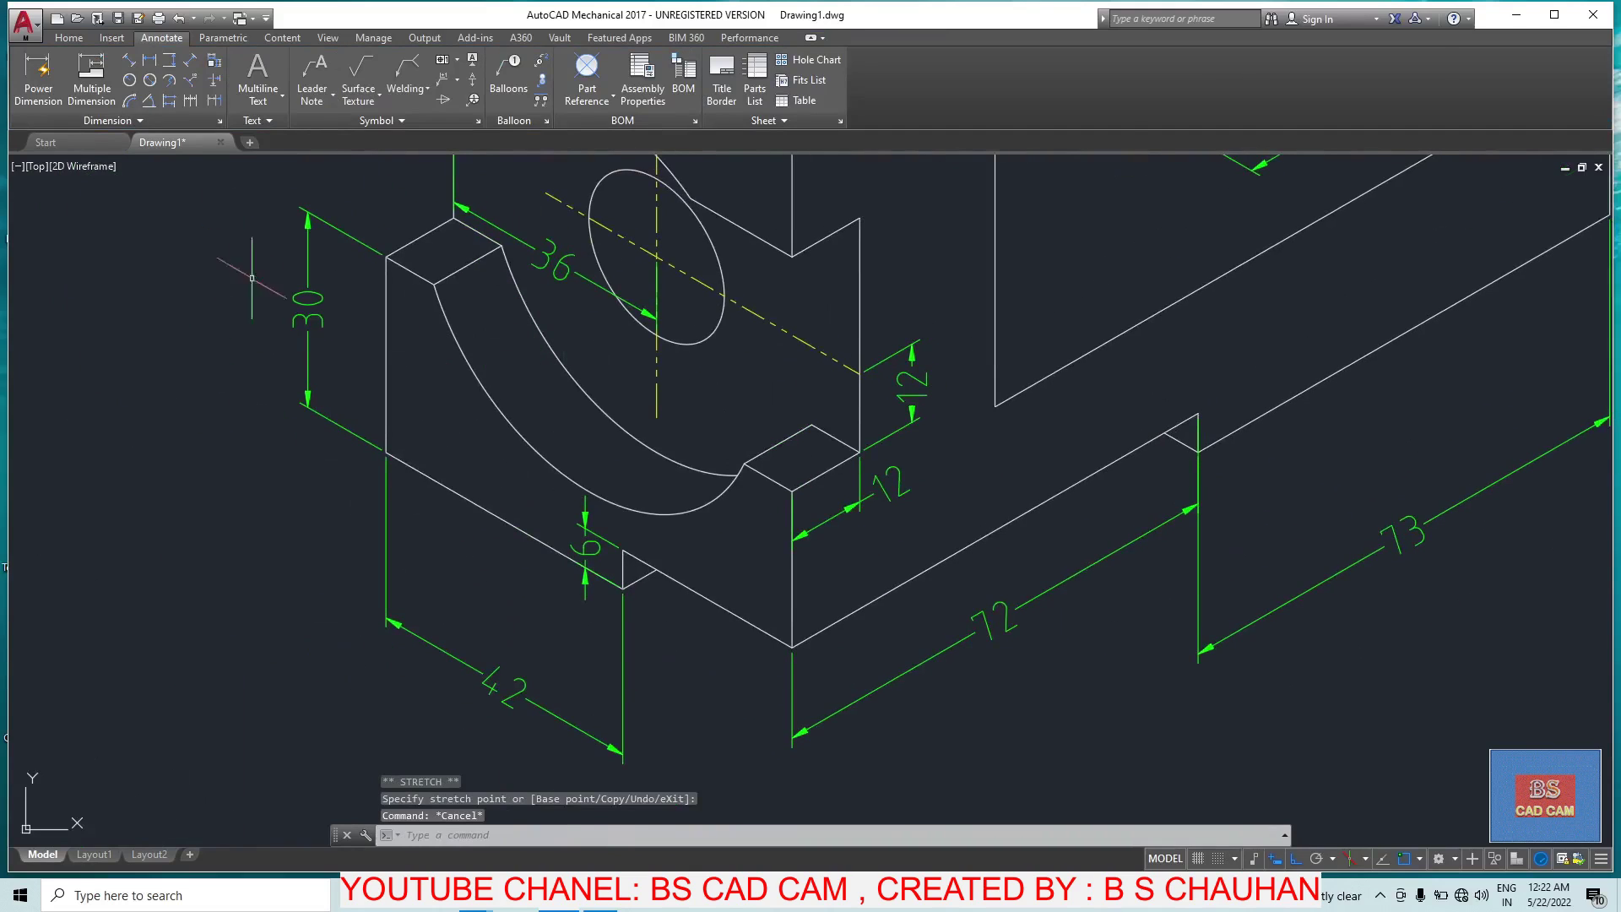
Step: Add a leader note reading R30 attached to the bracket's large curved arc
left_click(313, 72)
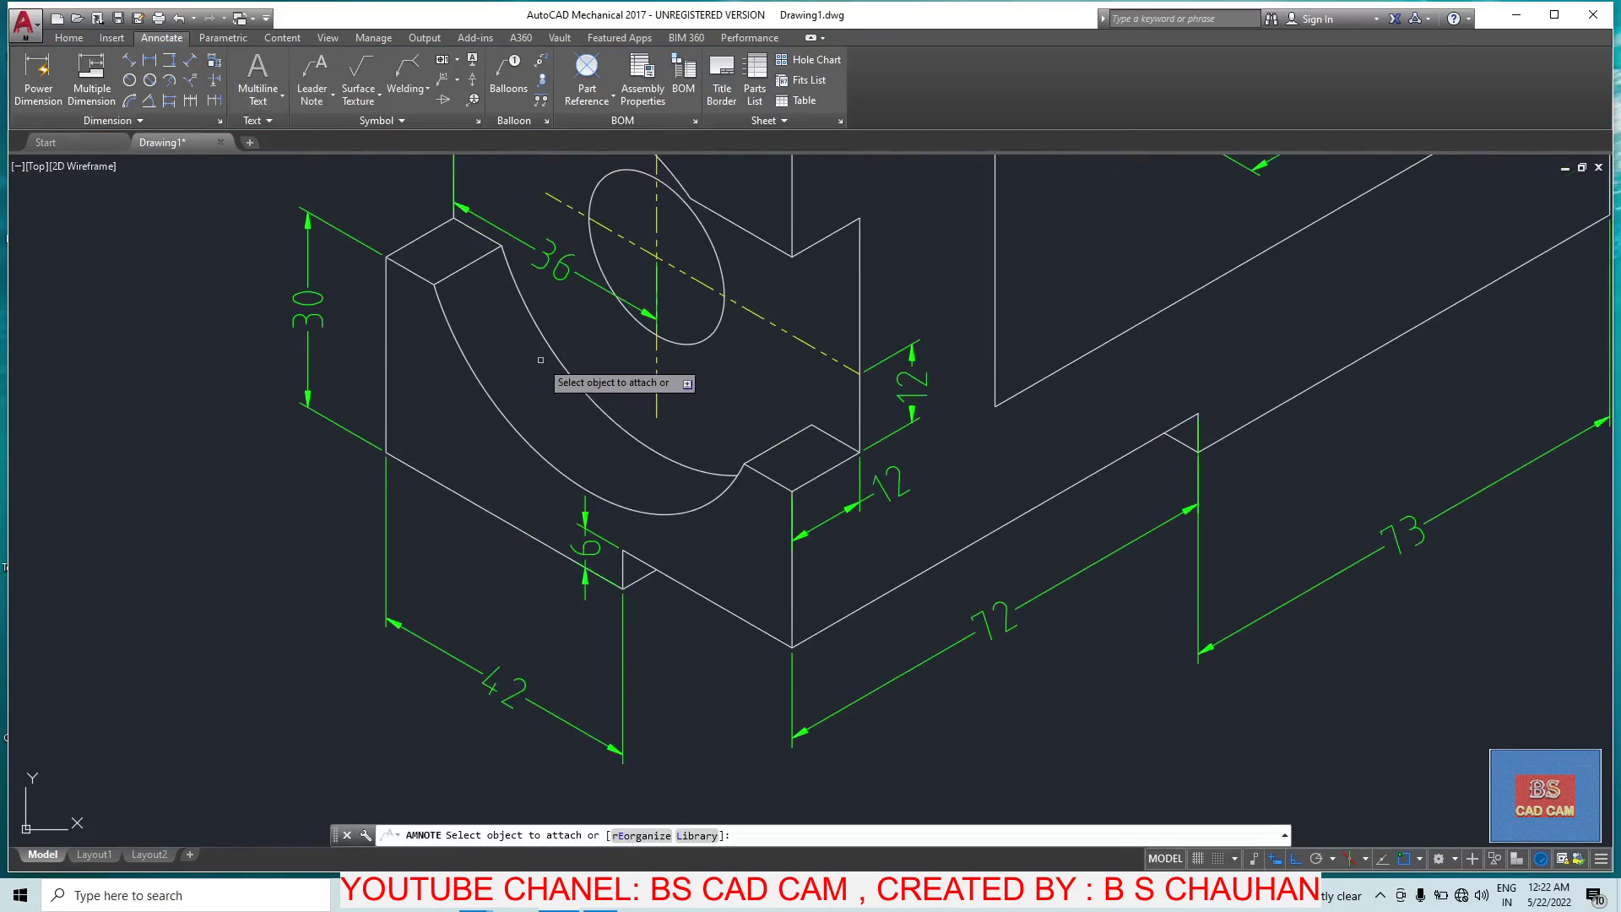
left_click(564, 322)
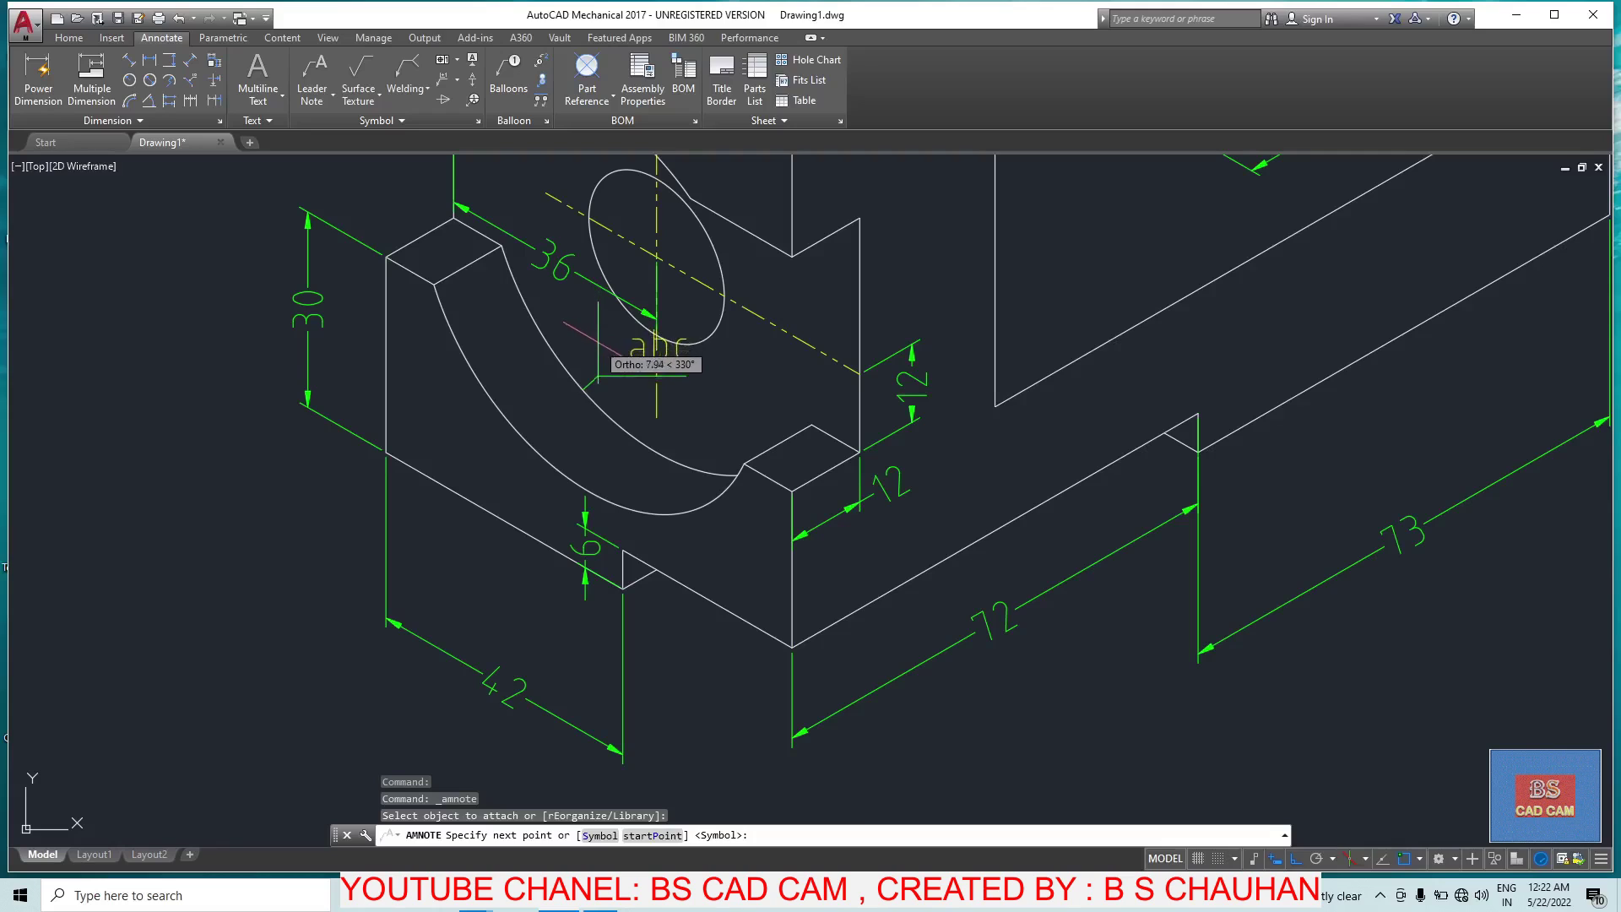
left_click(598, 356)
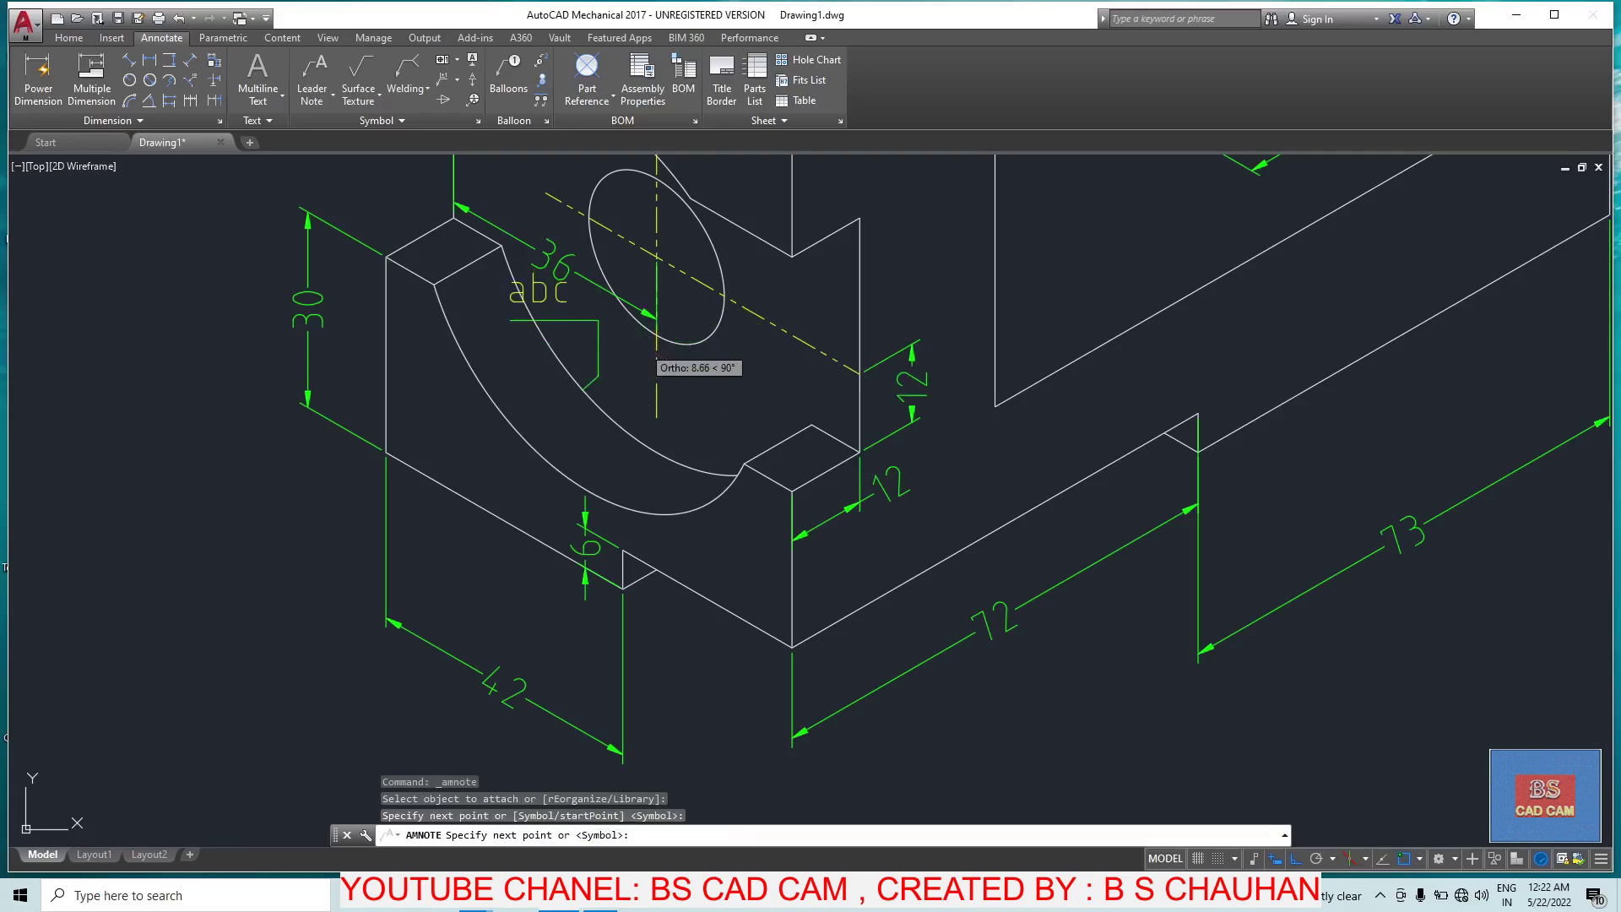
key("Return")
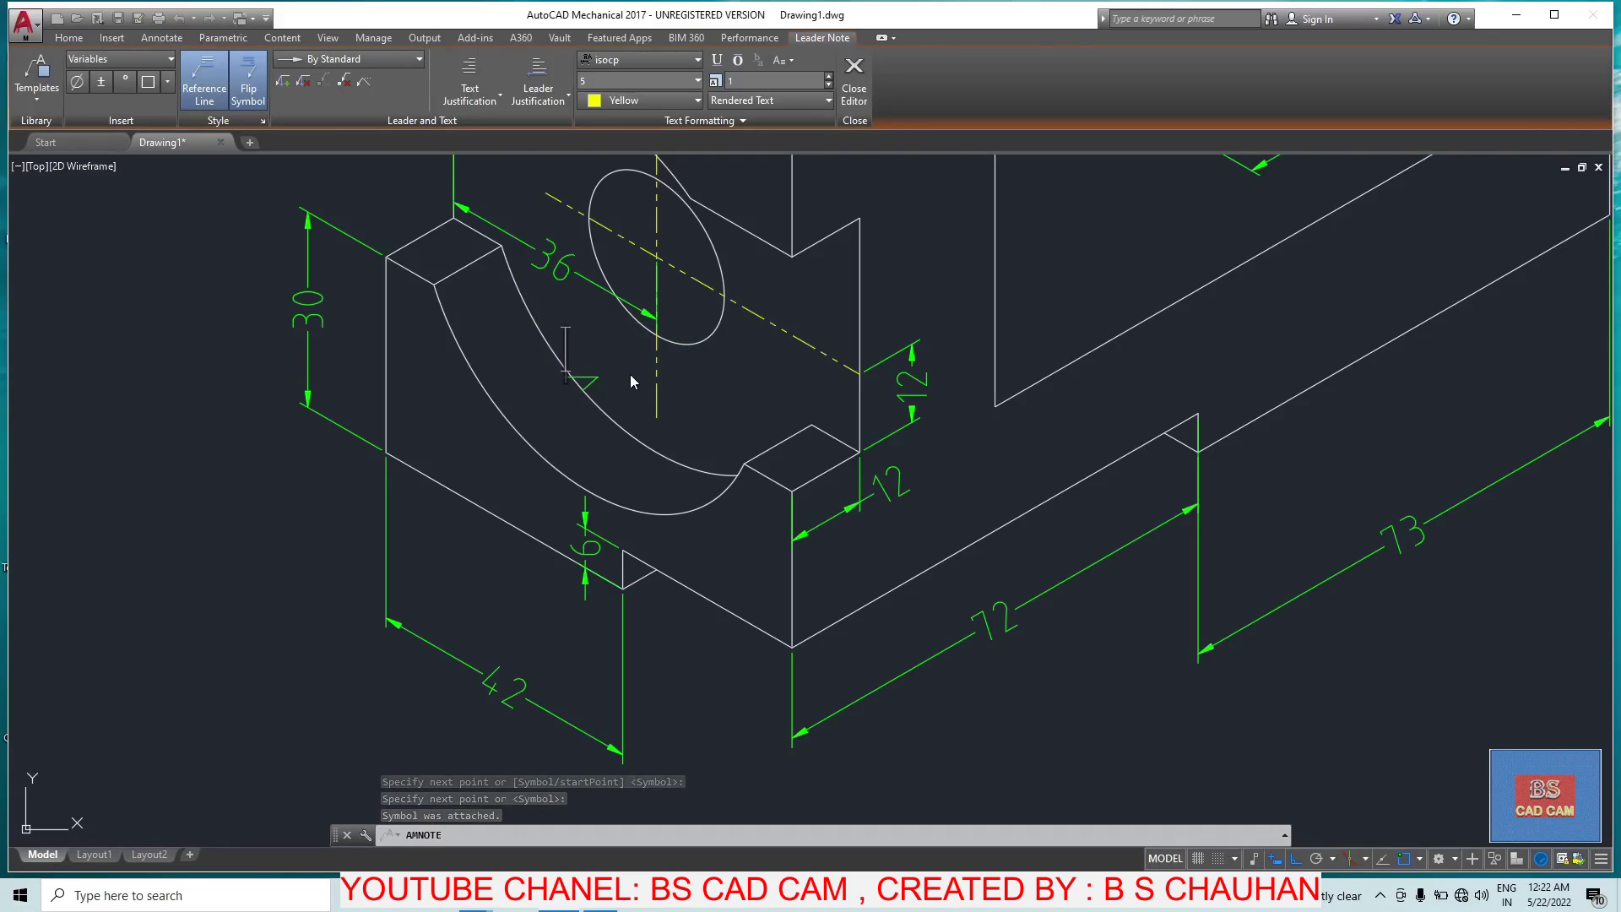
type("R")
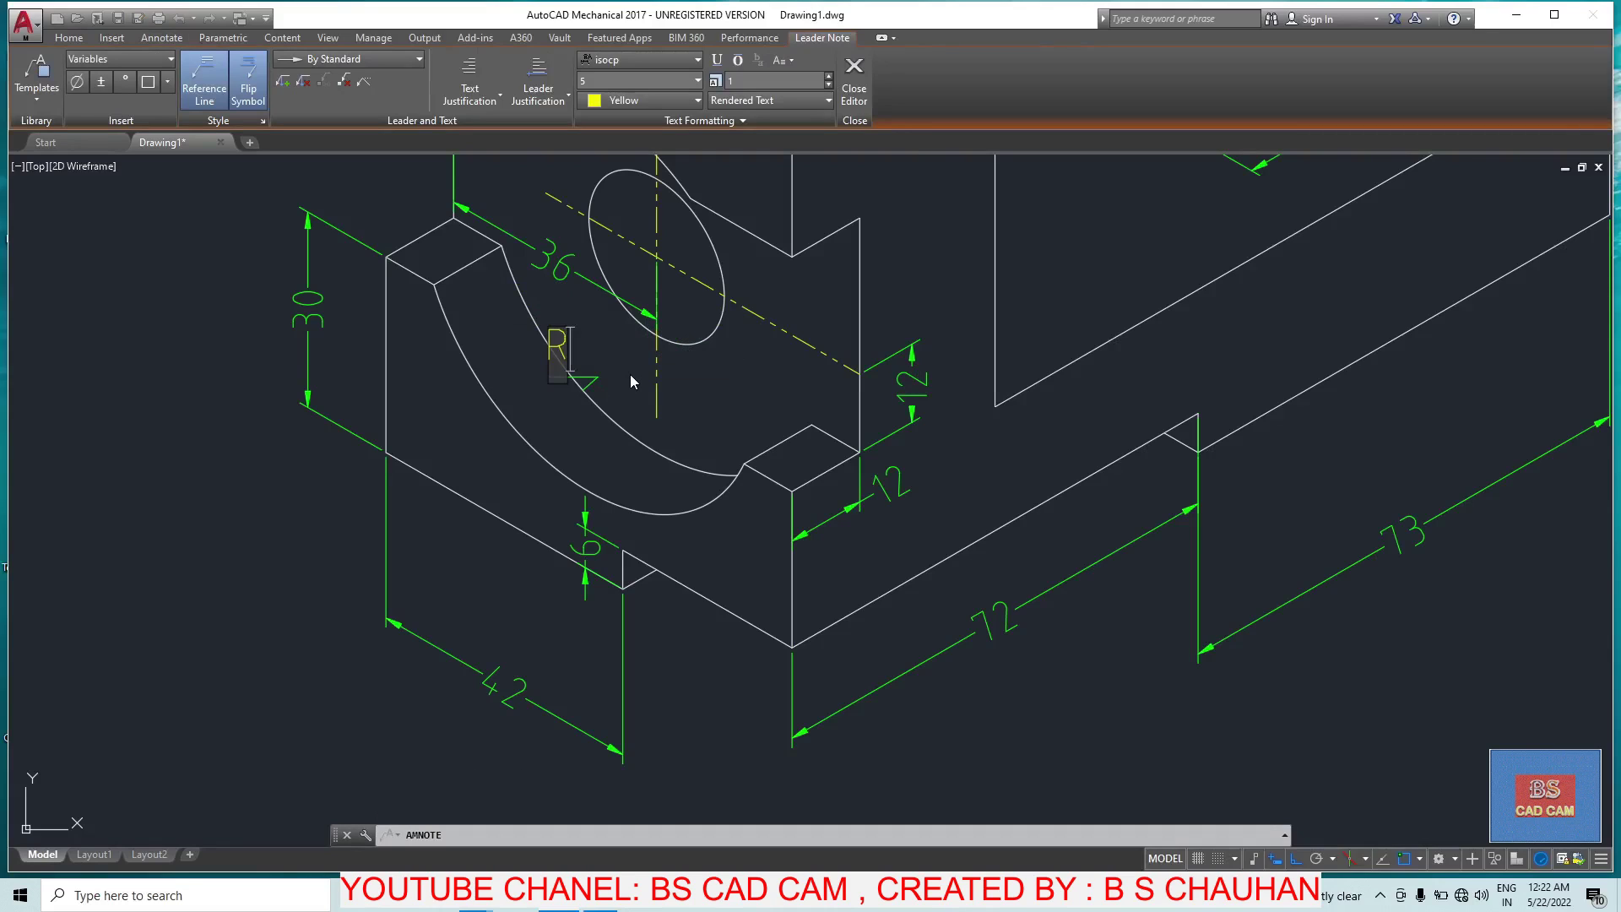
type("30")
left_click(309, 422)
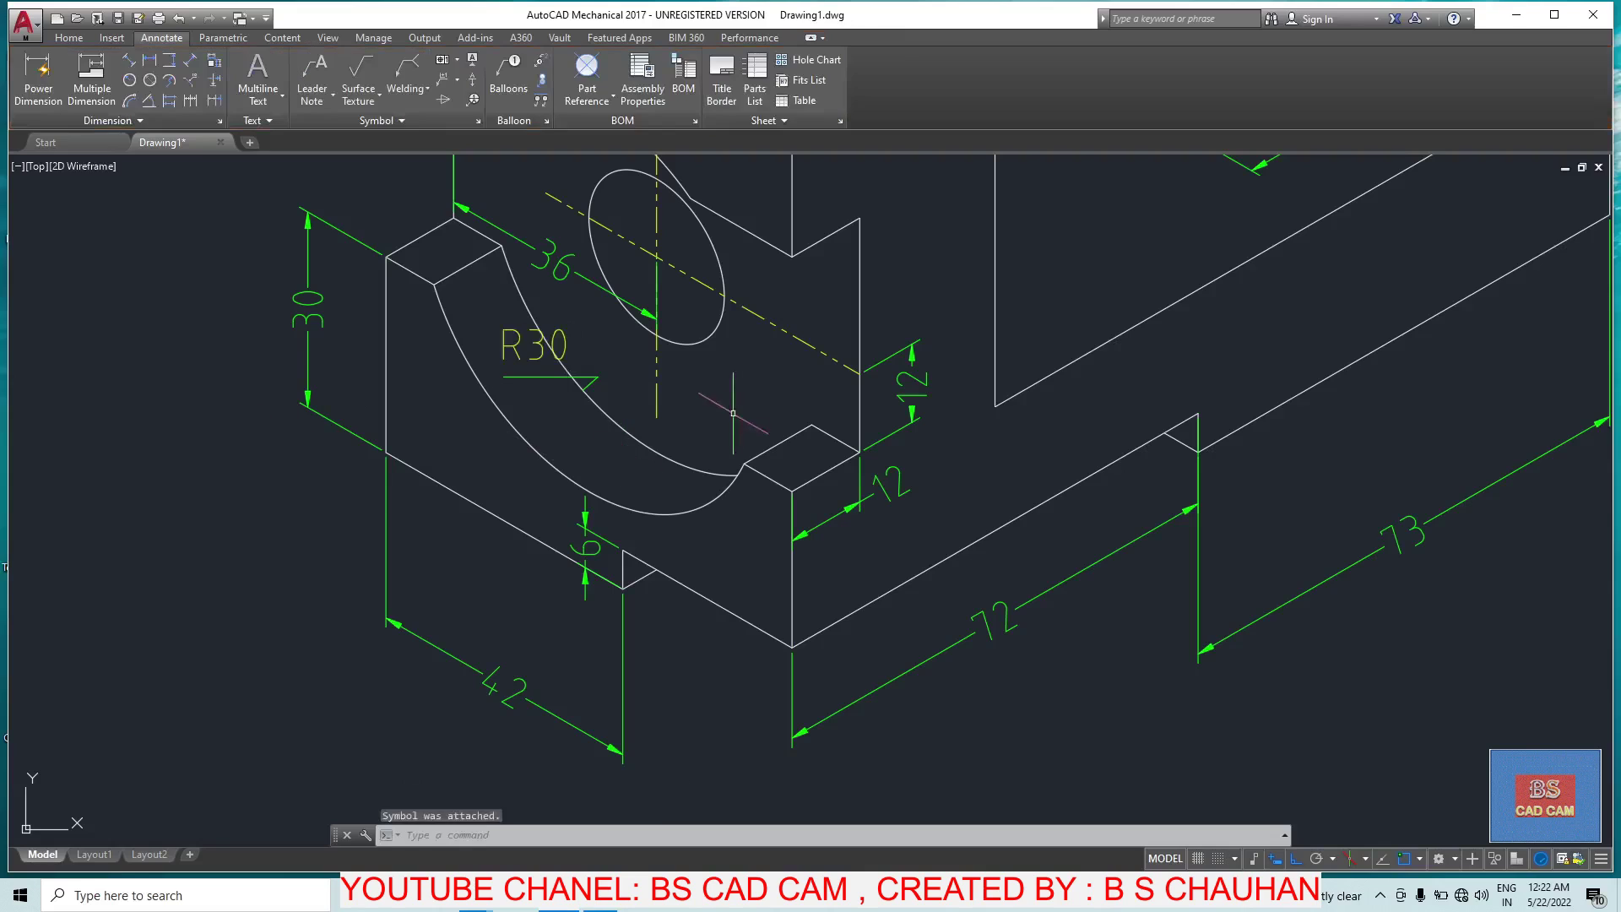
key("Escape")
Step: Select the misplaced R30 leader note on the curved cutout and delete it
left_click_drag(591, 388, 528, 342)
key("Escape")
scroll(540, 369, "up", 2)
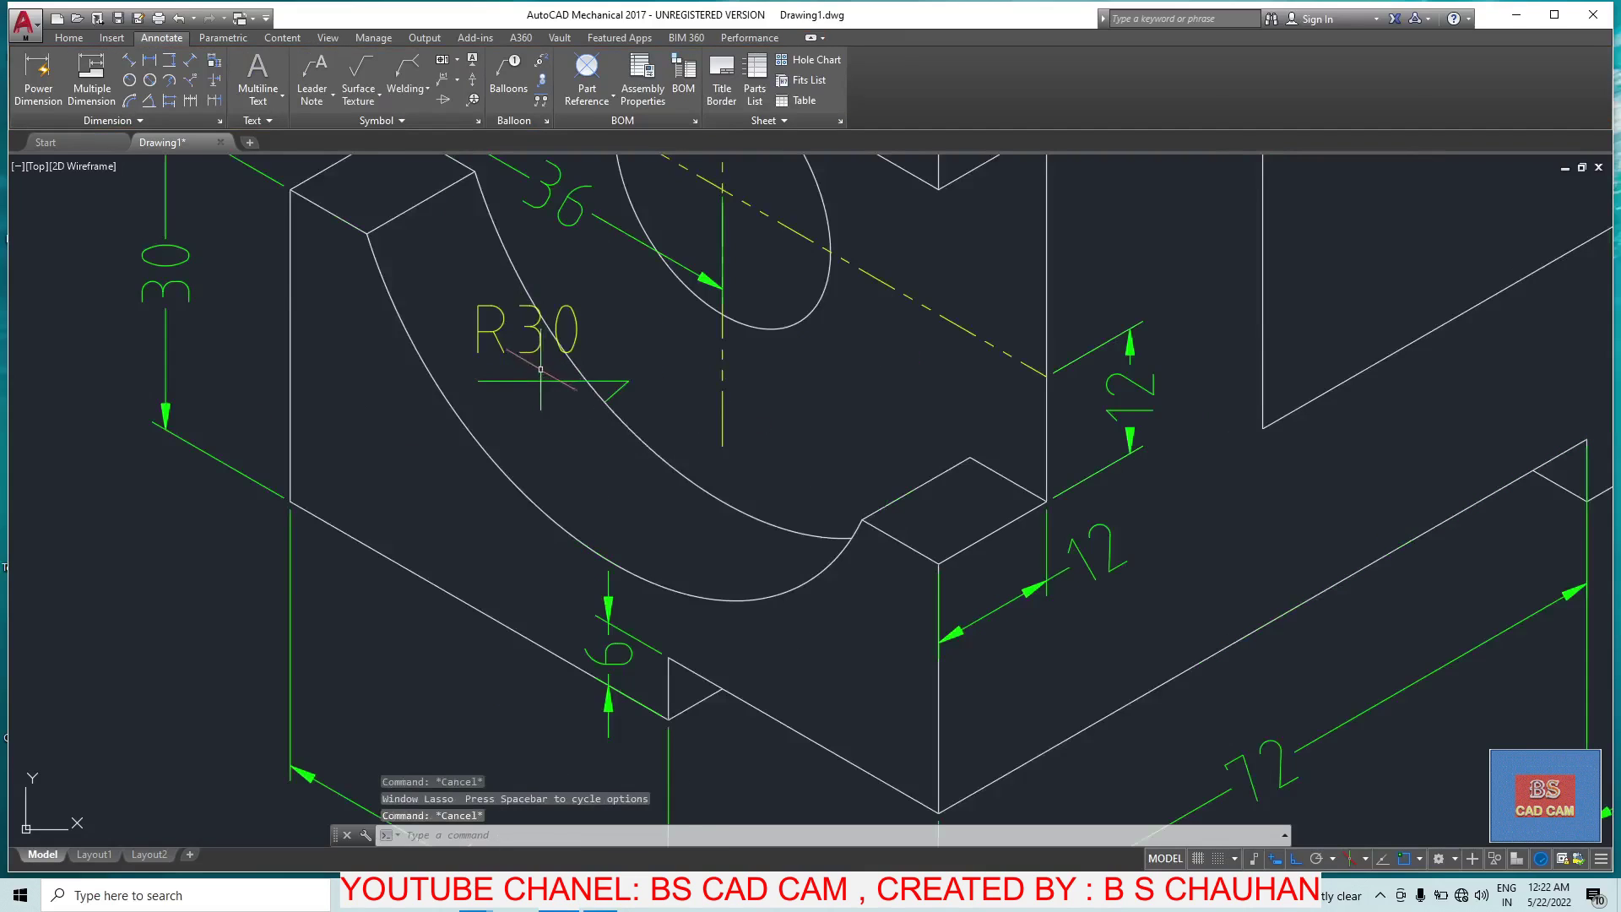
left_click(597, 381)
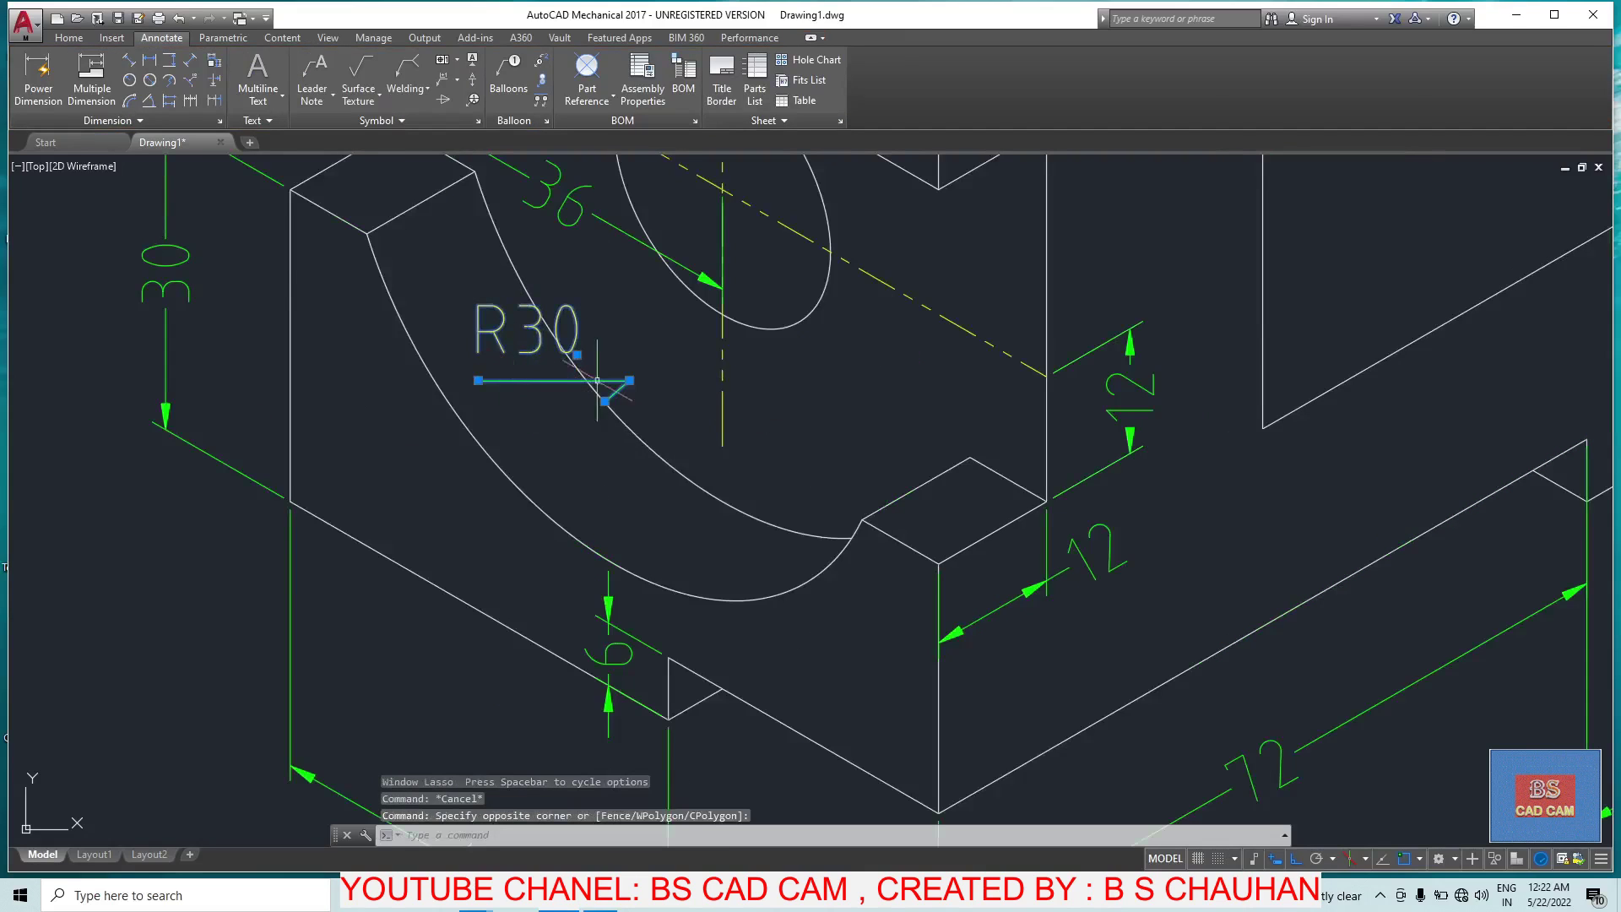
left_click(478, 380)
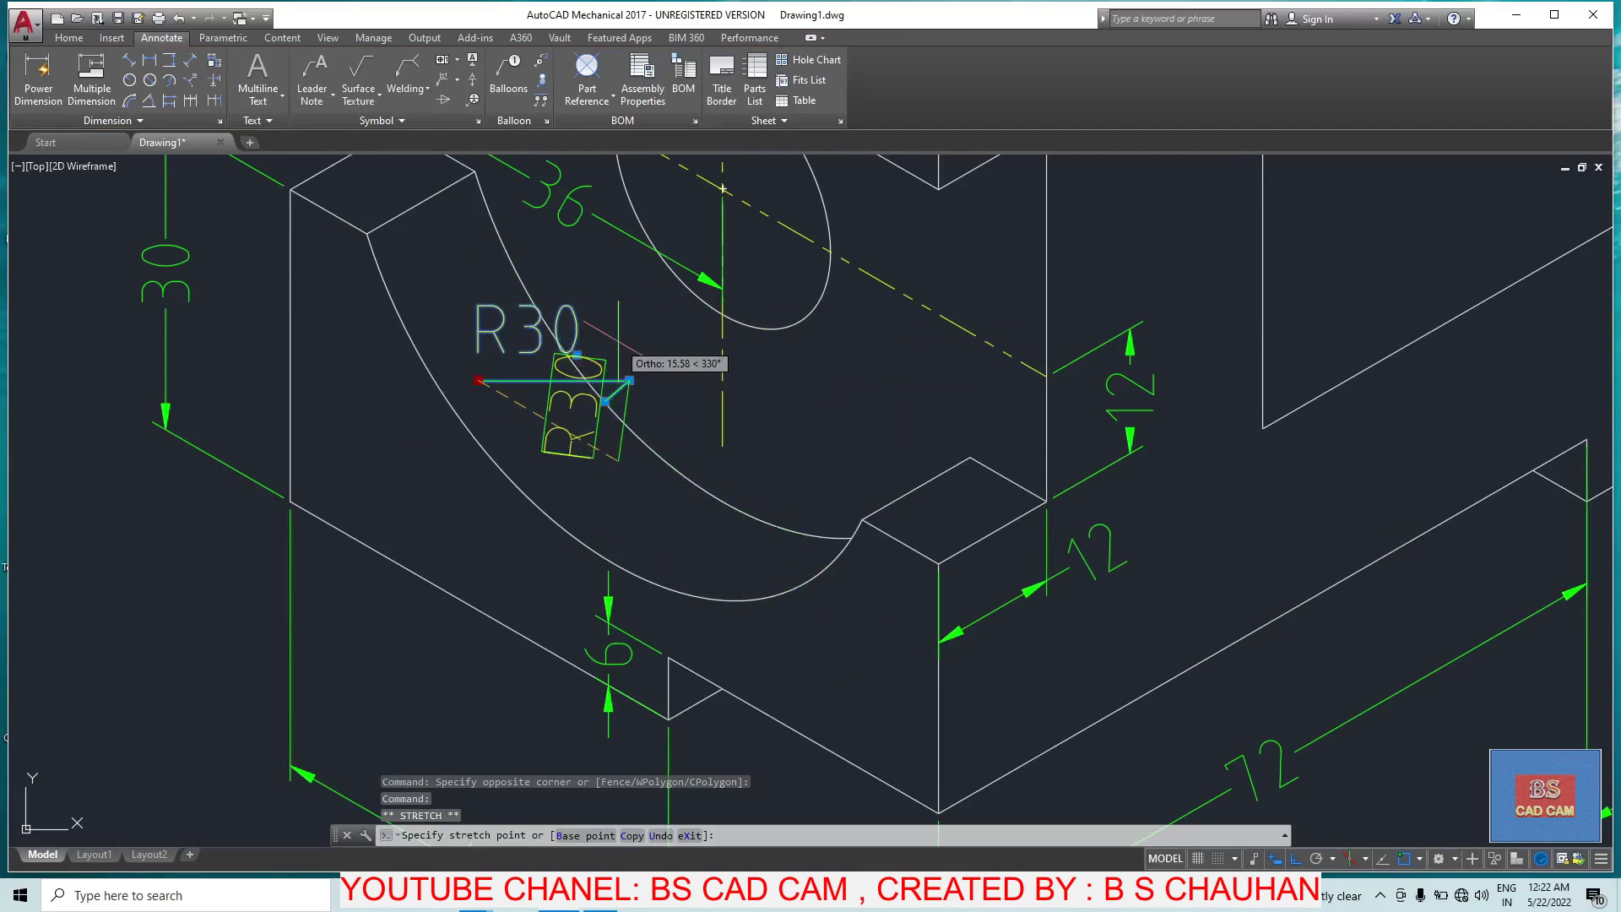
key("Escape")
key("Escape")
left_click(629, 378)
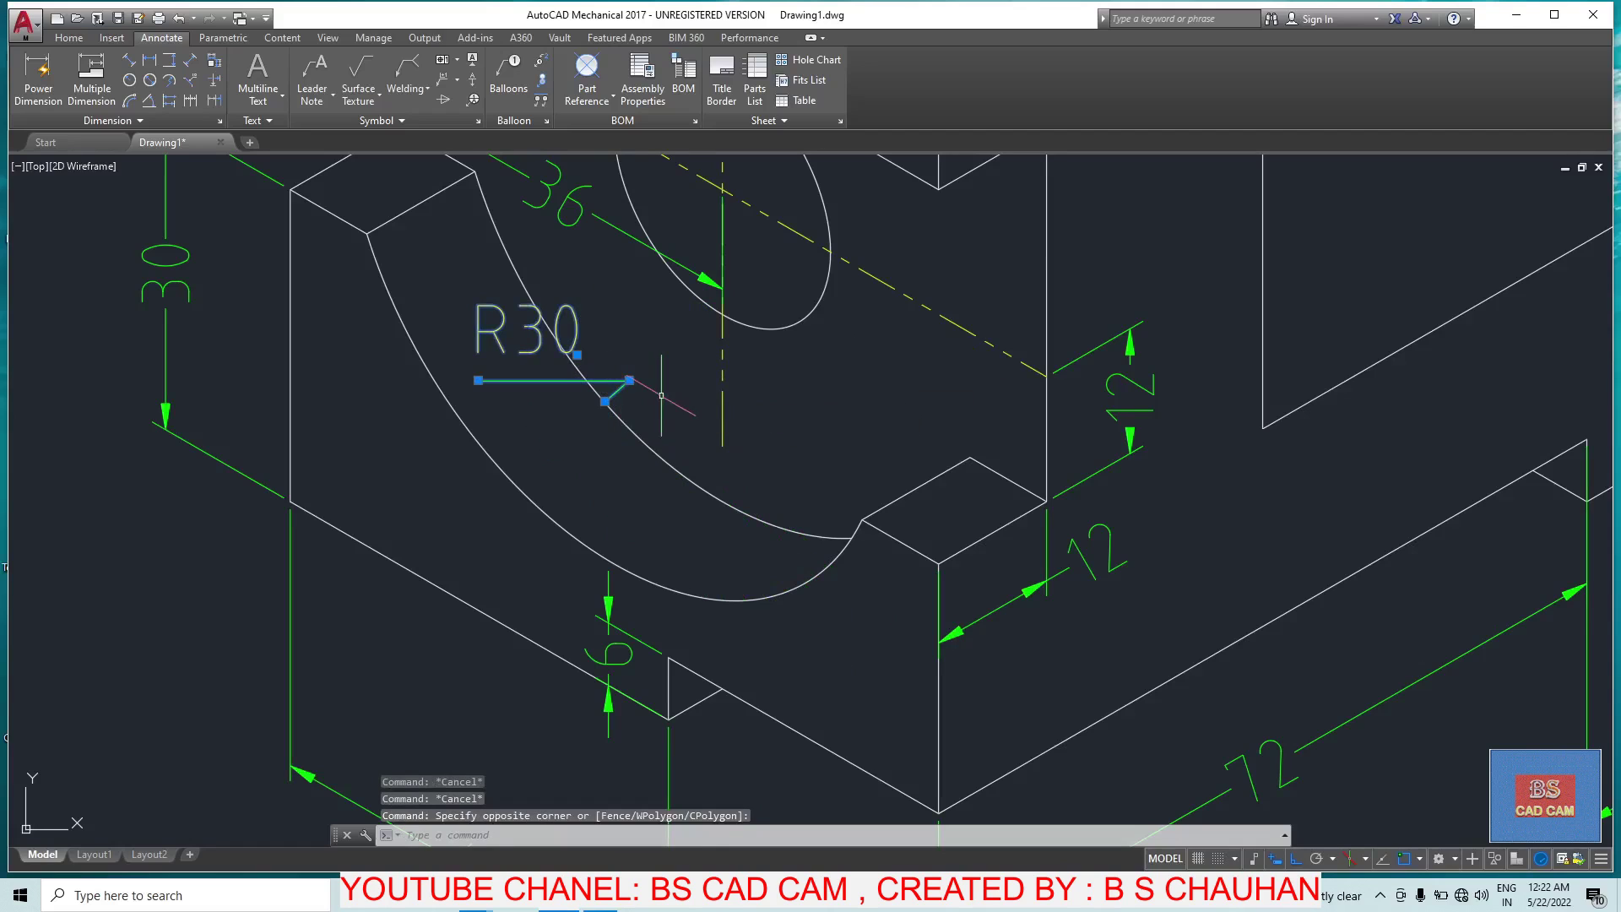
key("Delete")
scroll(661, 395, "down", 2)
key("Escape")
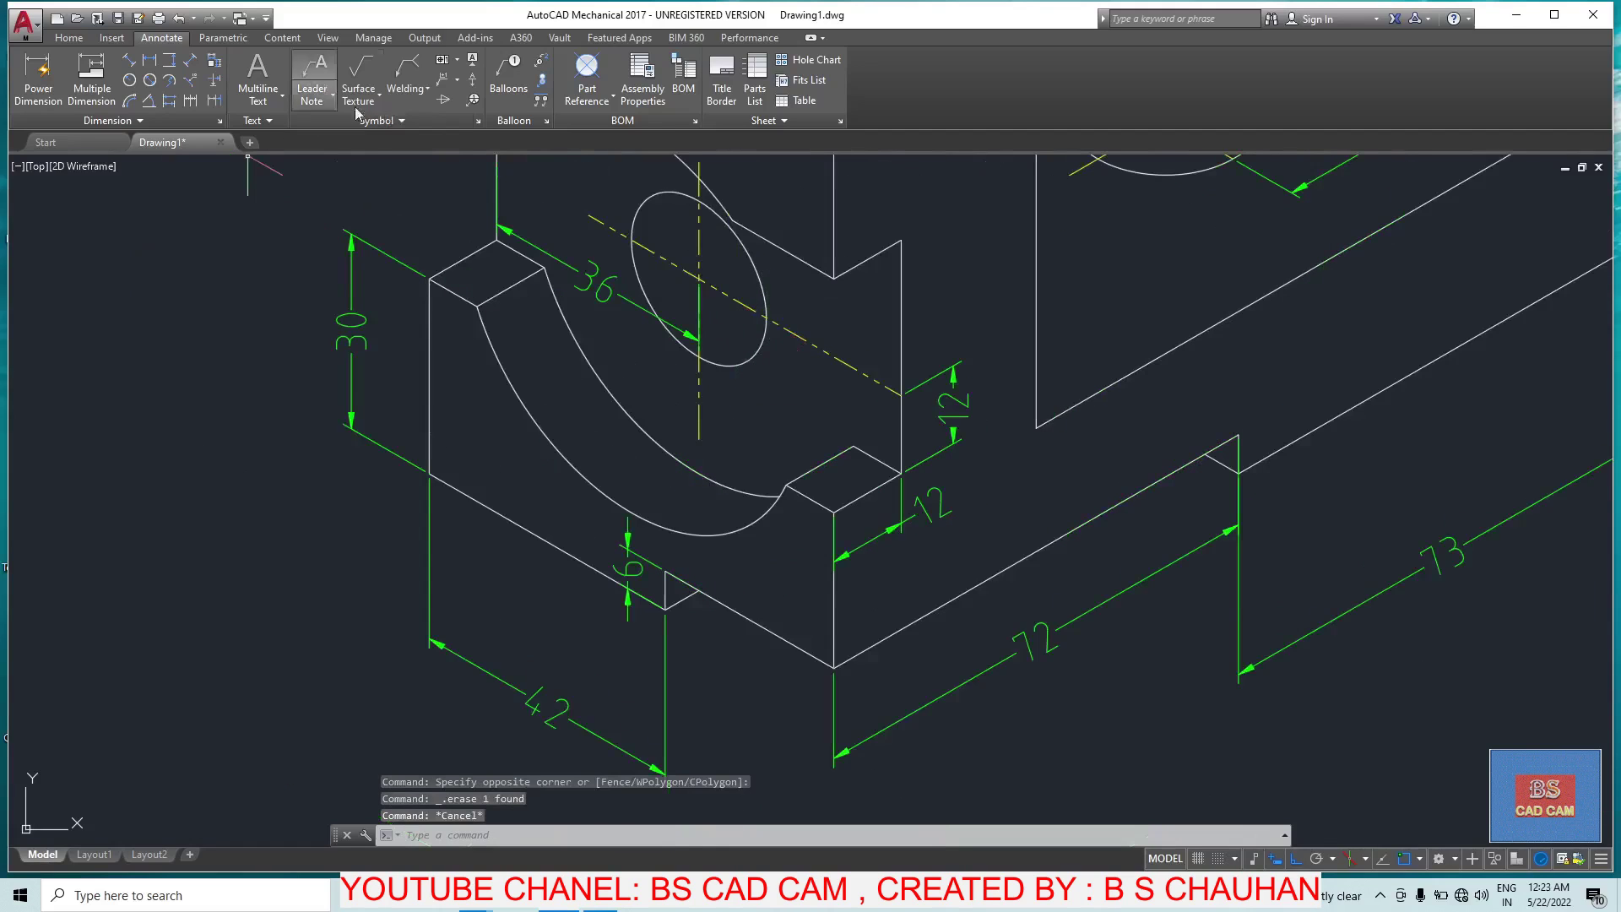
Step: Add a DIA 24 leader note to the upright's elliptical hole, bent up-left
mouse_move(672, 355)
middle_mouse_down()
mouse_move(742, 550)
mouse_move(759, 522)
middle_mouse_up()
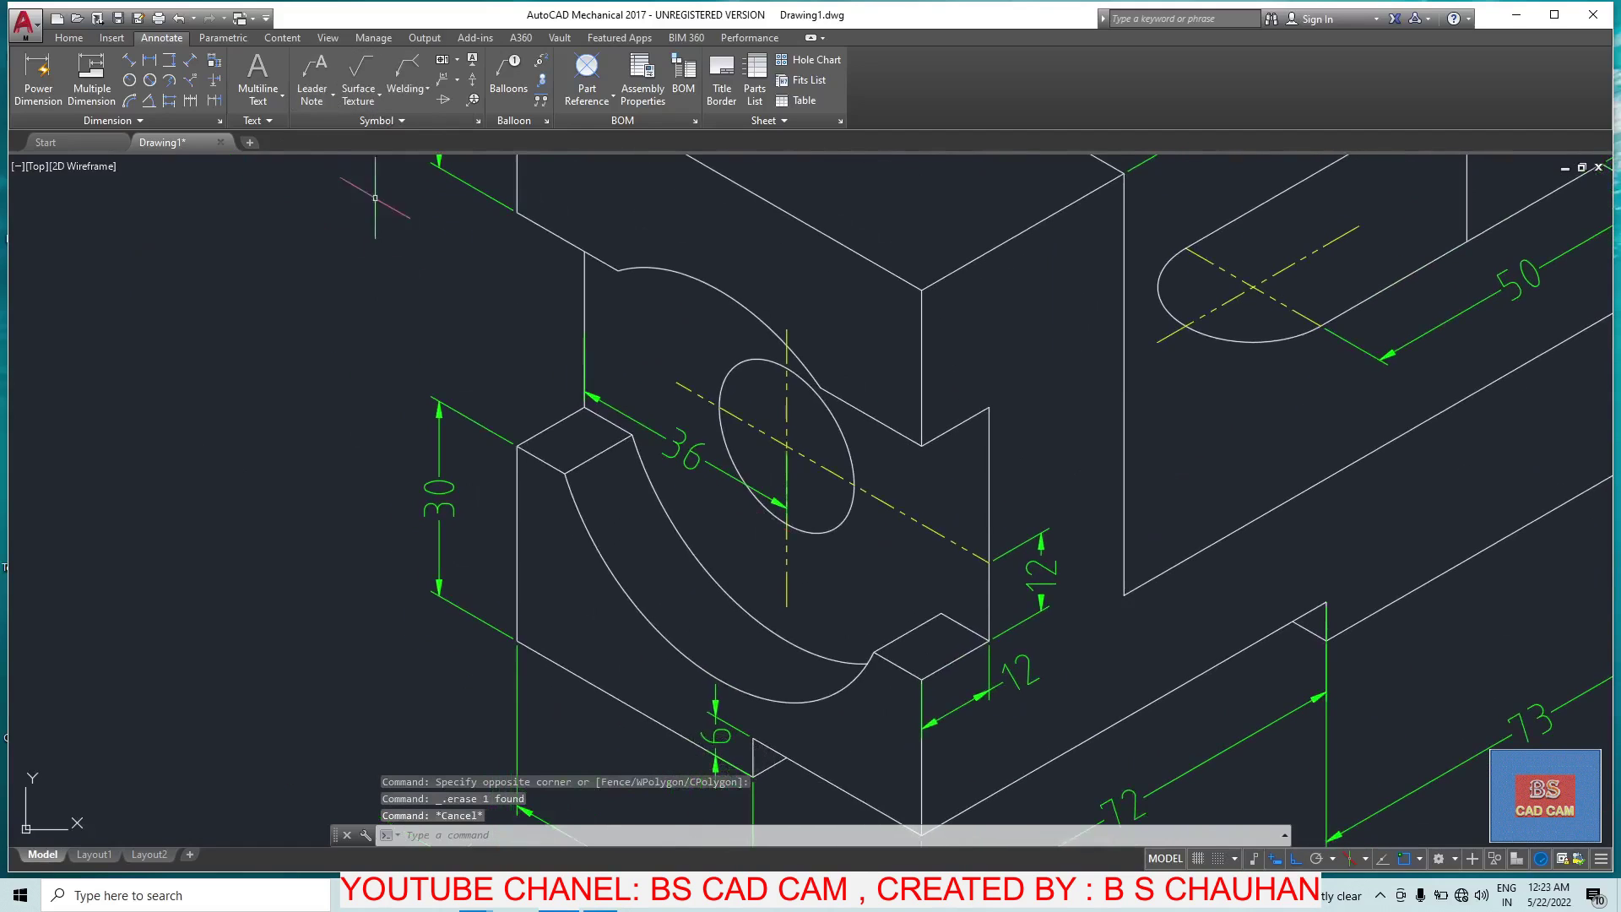
left_click(311, 76)
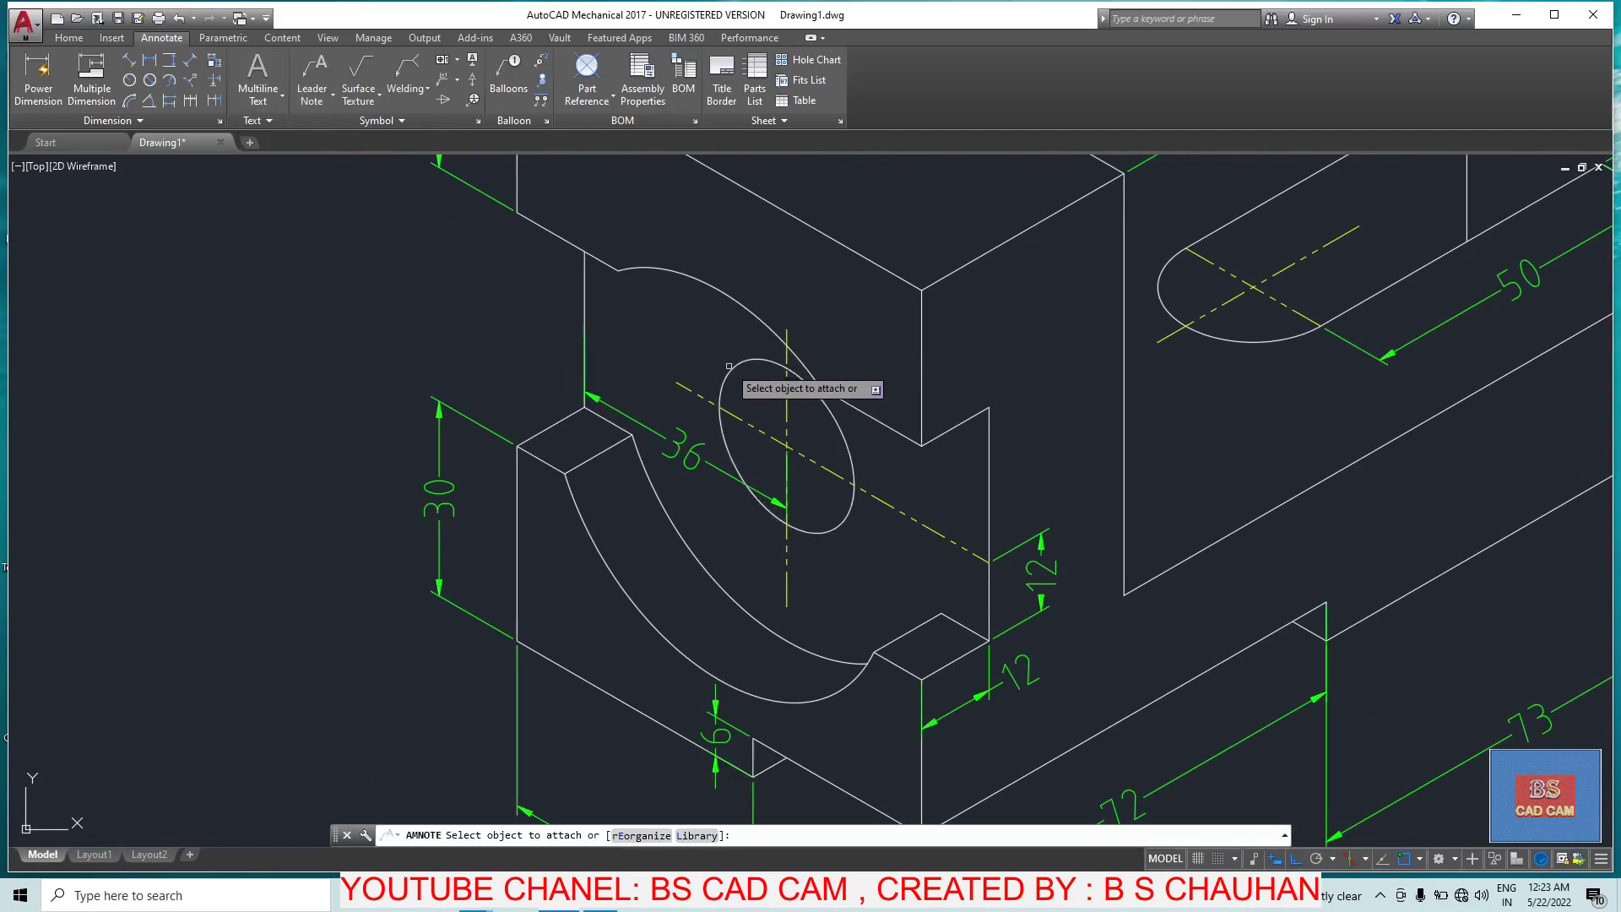
left_click(729, 370)
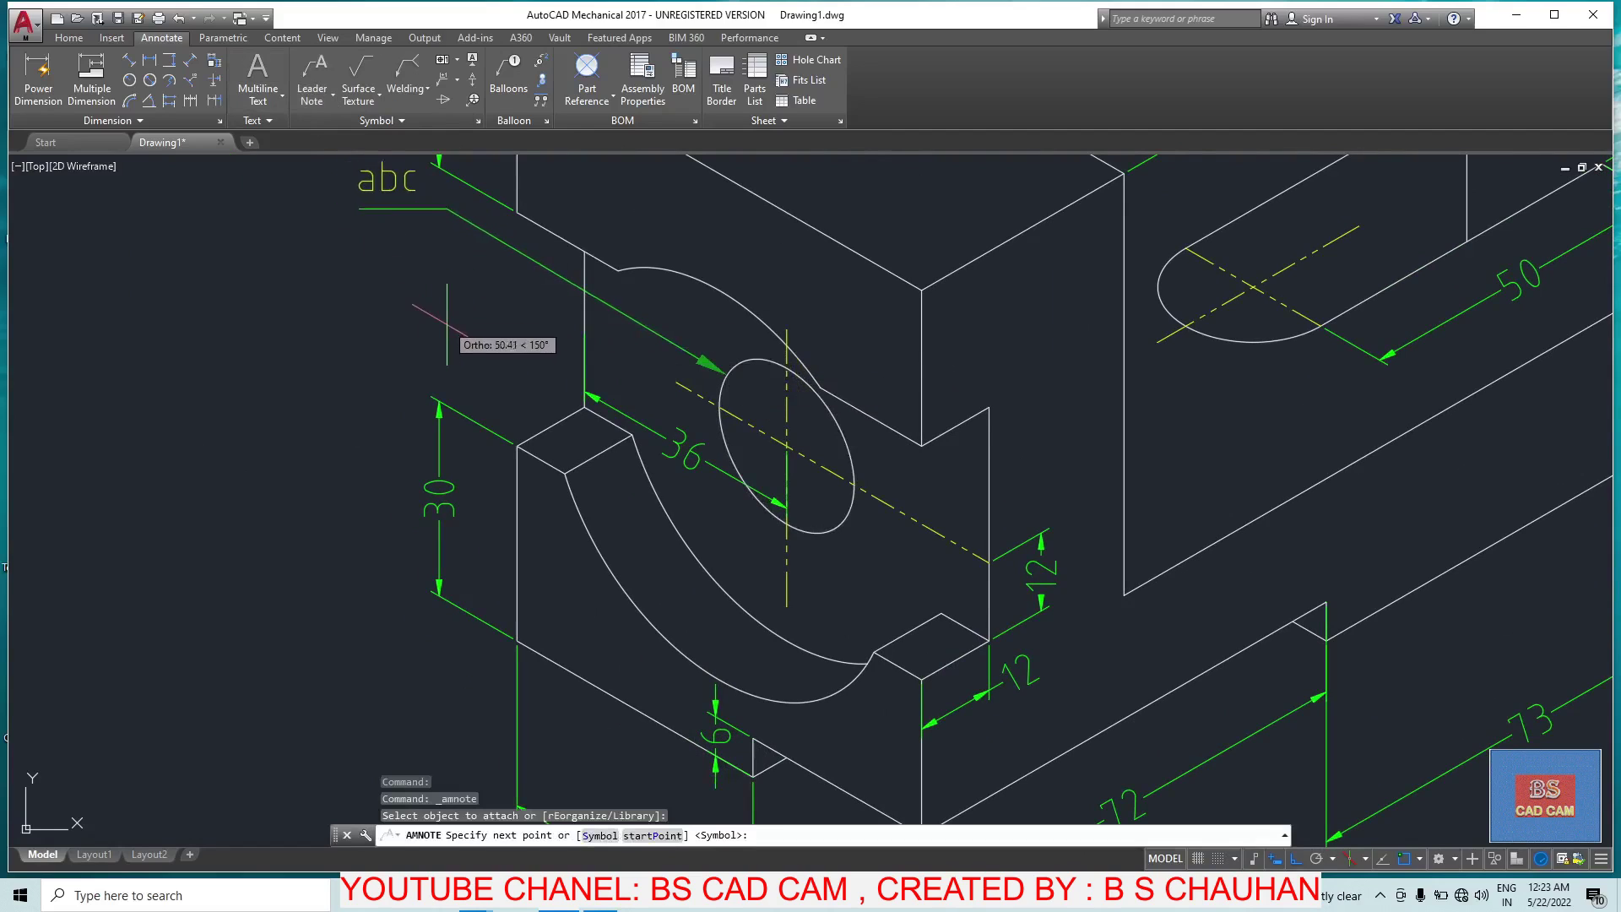
left_click(460, 217)
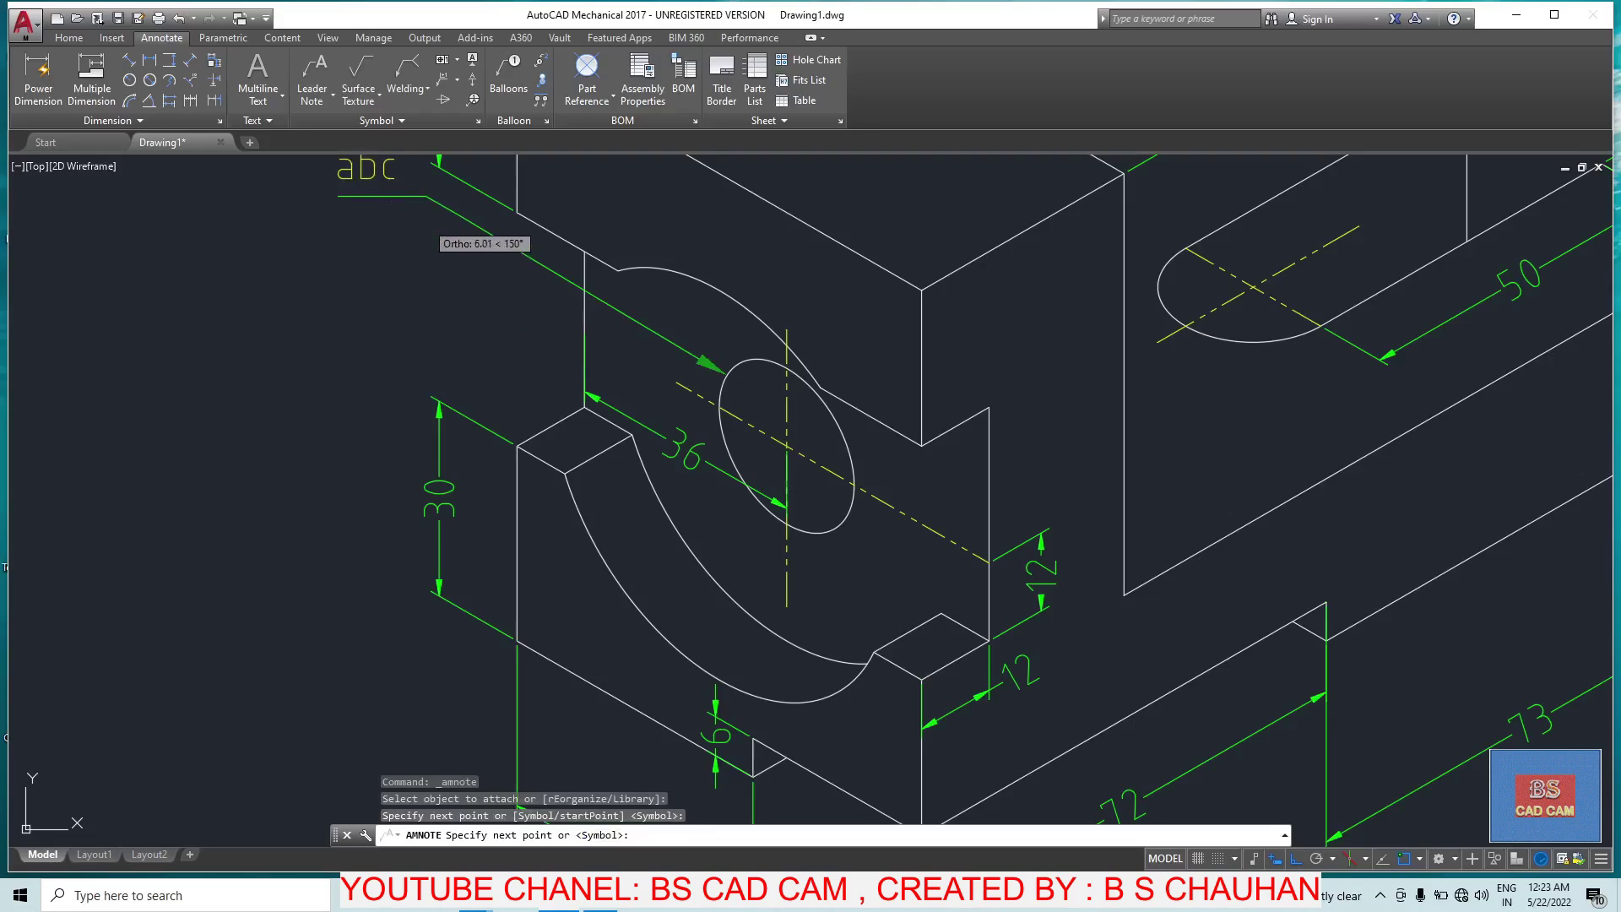
key("Return")
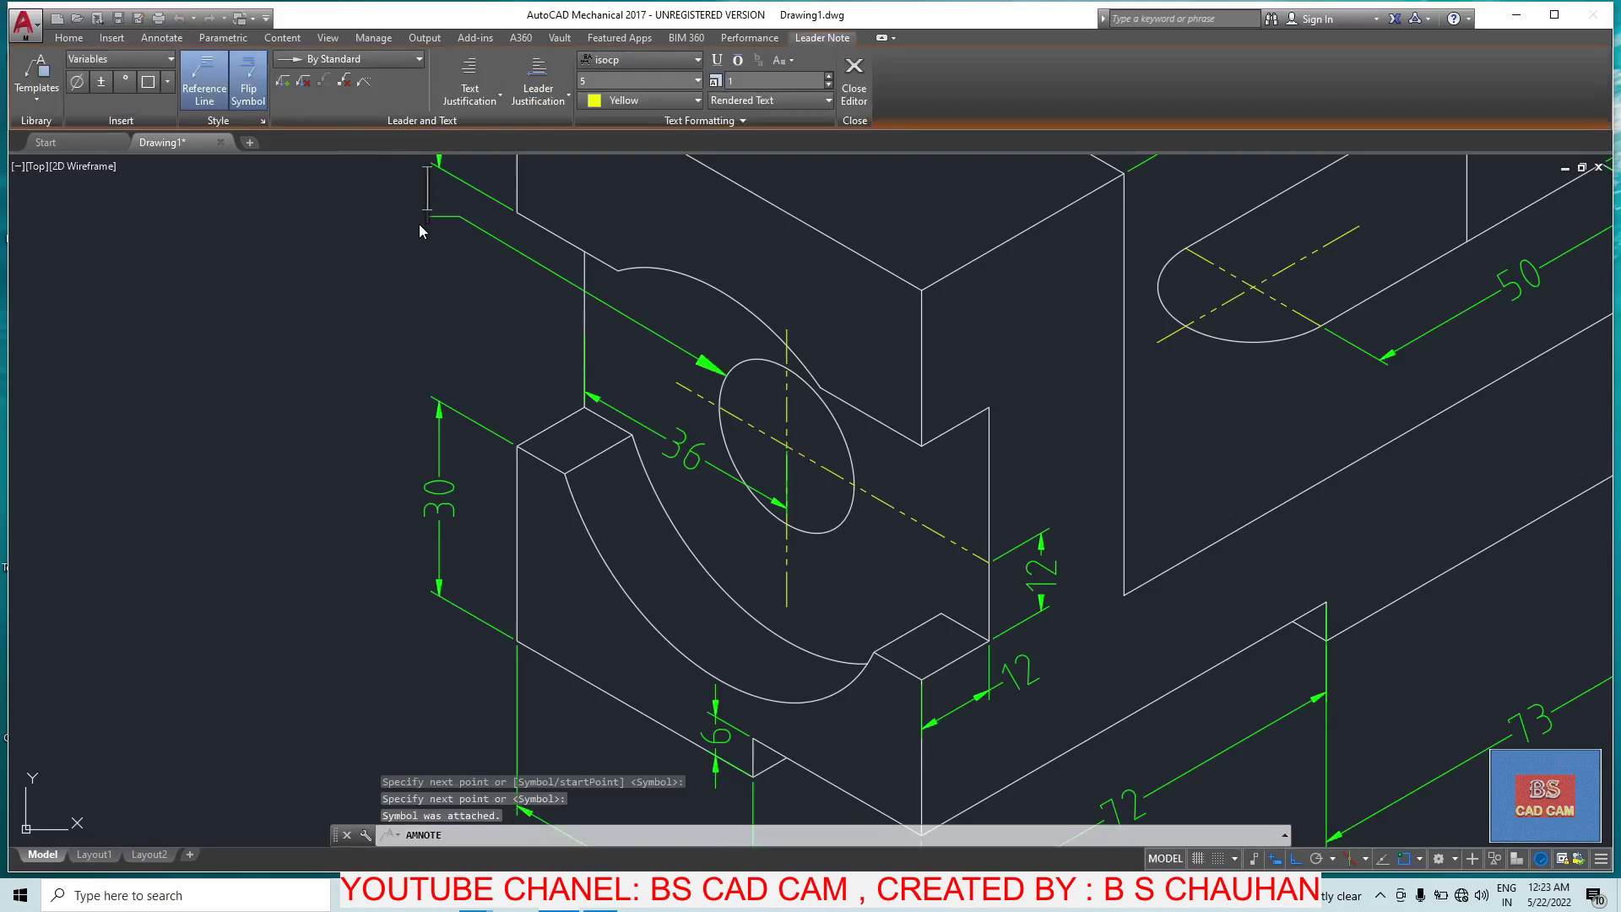
type("DIA 24")
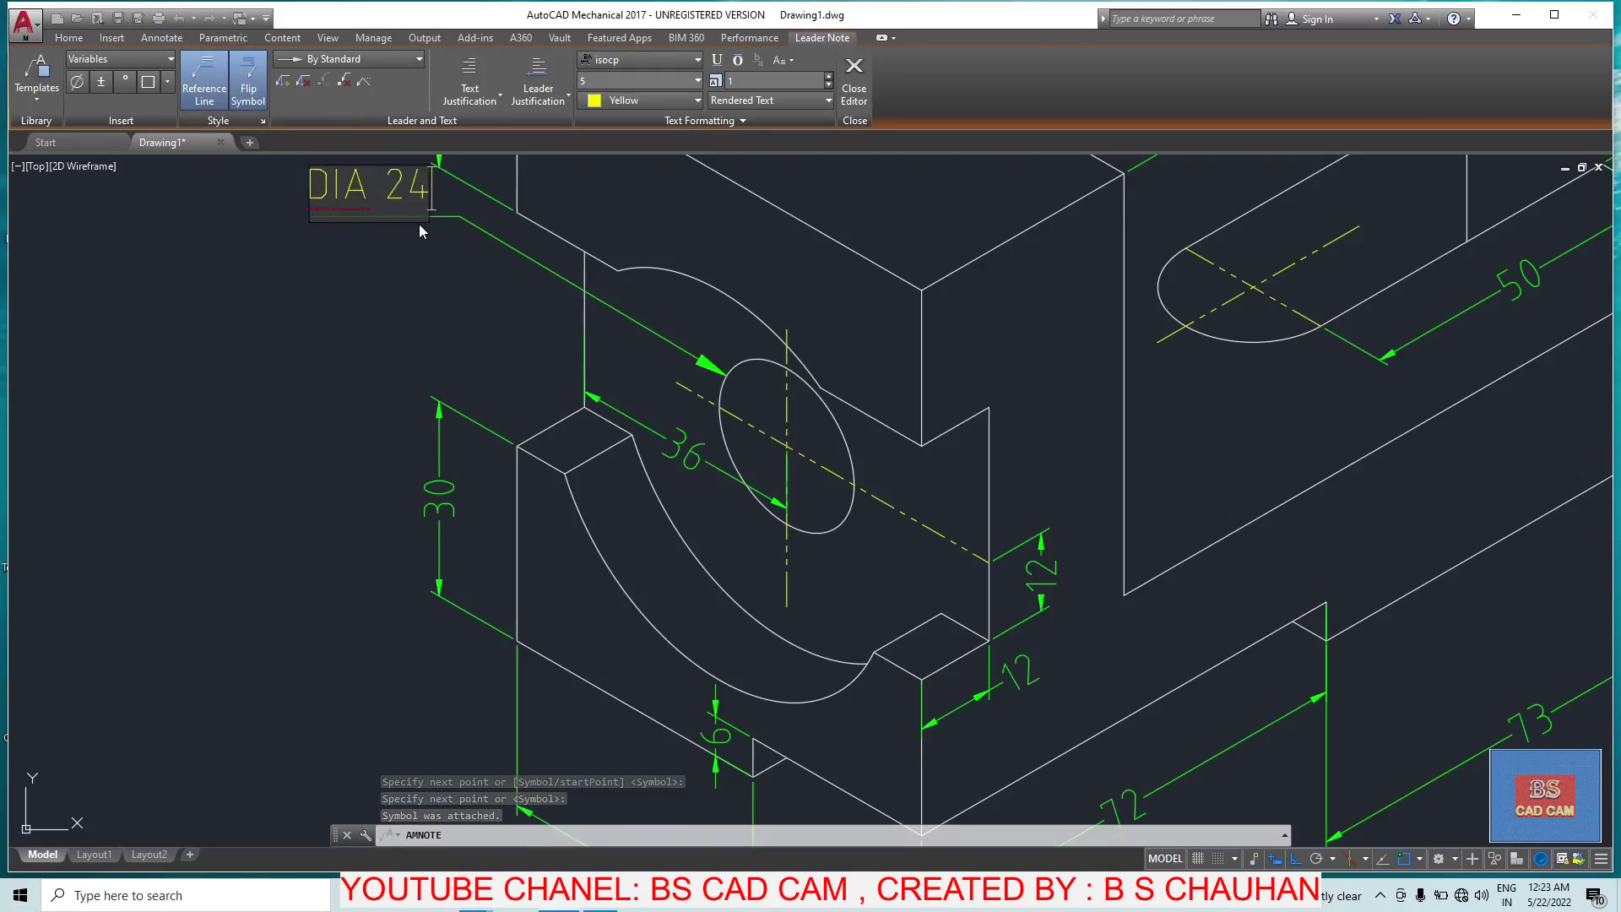
left_click(321, 326)
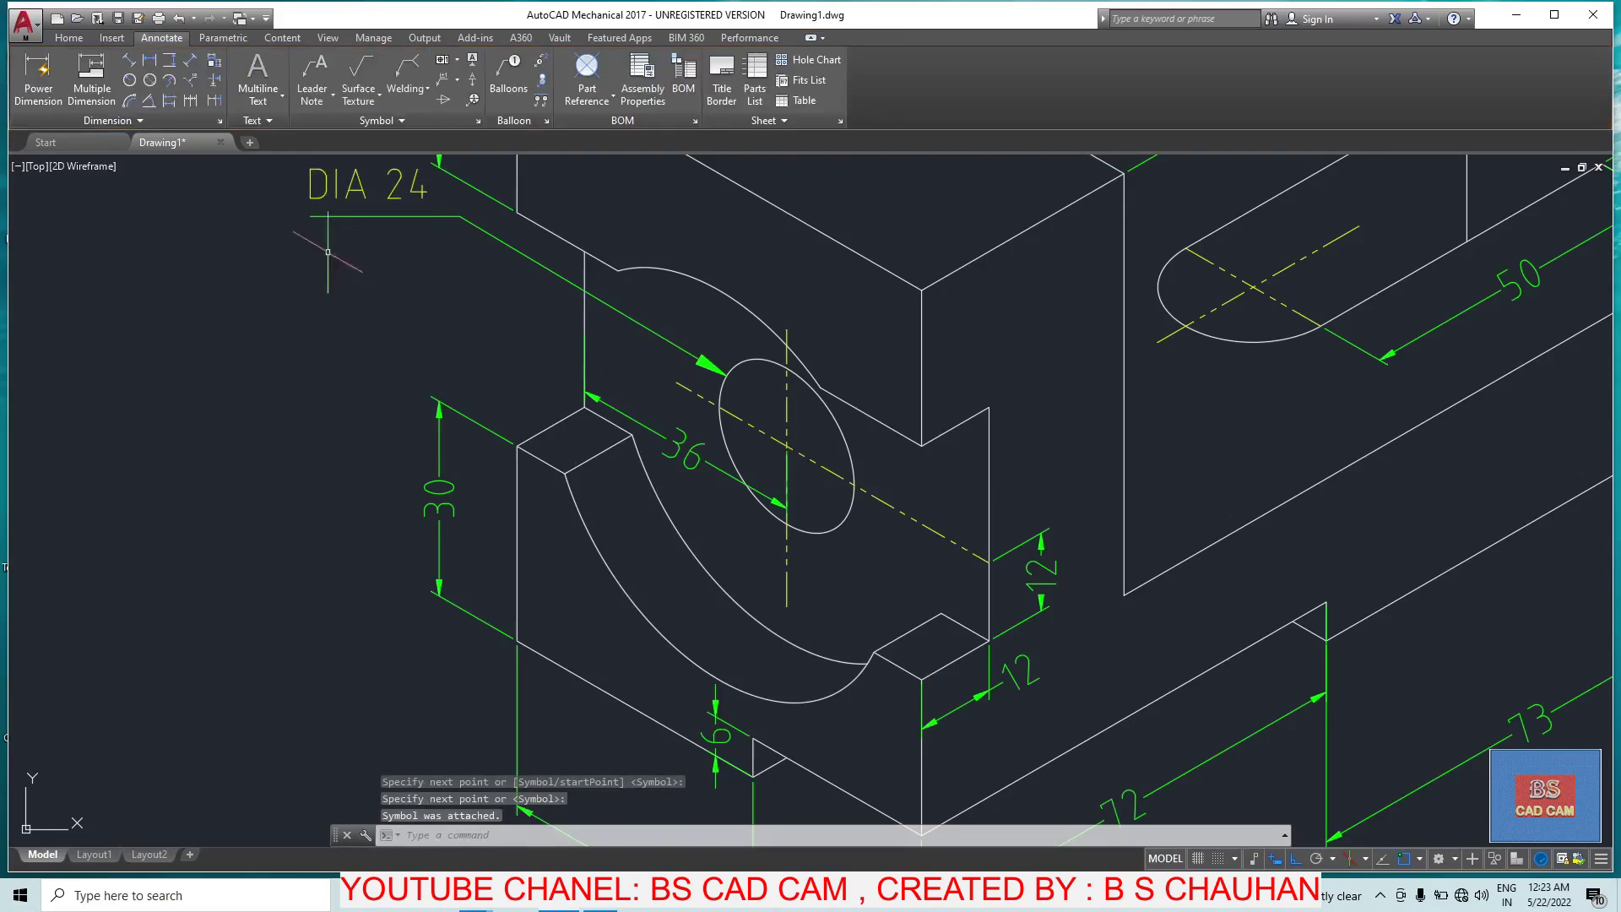
left_click(311, 69)
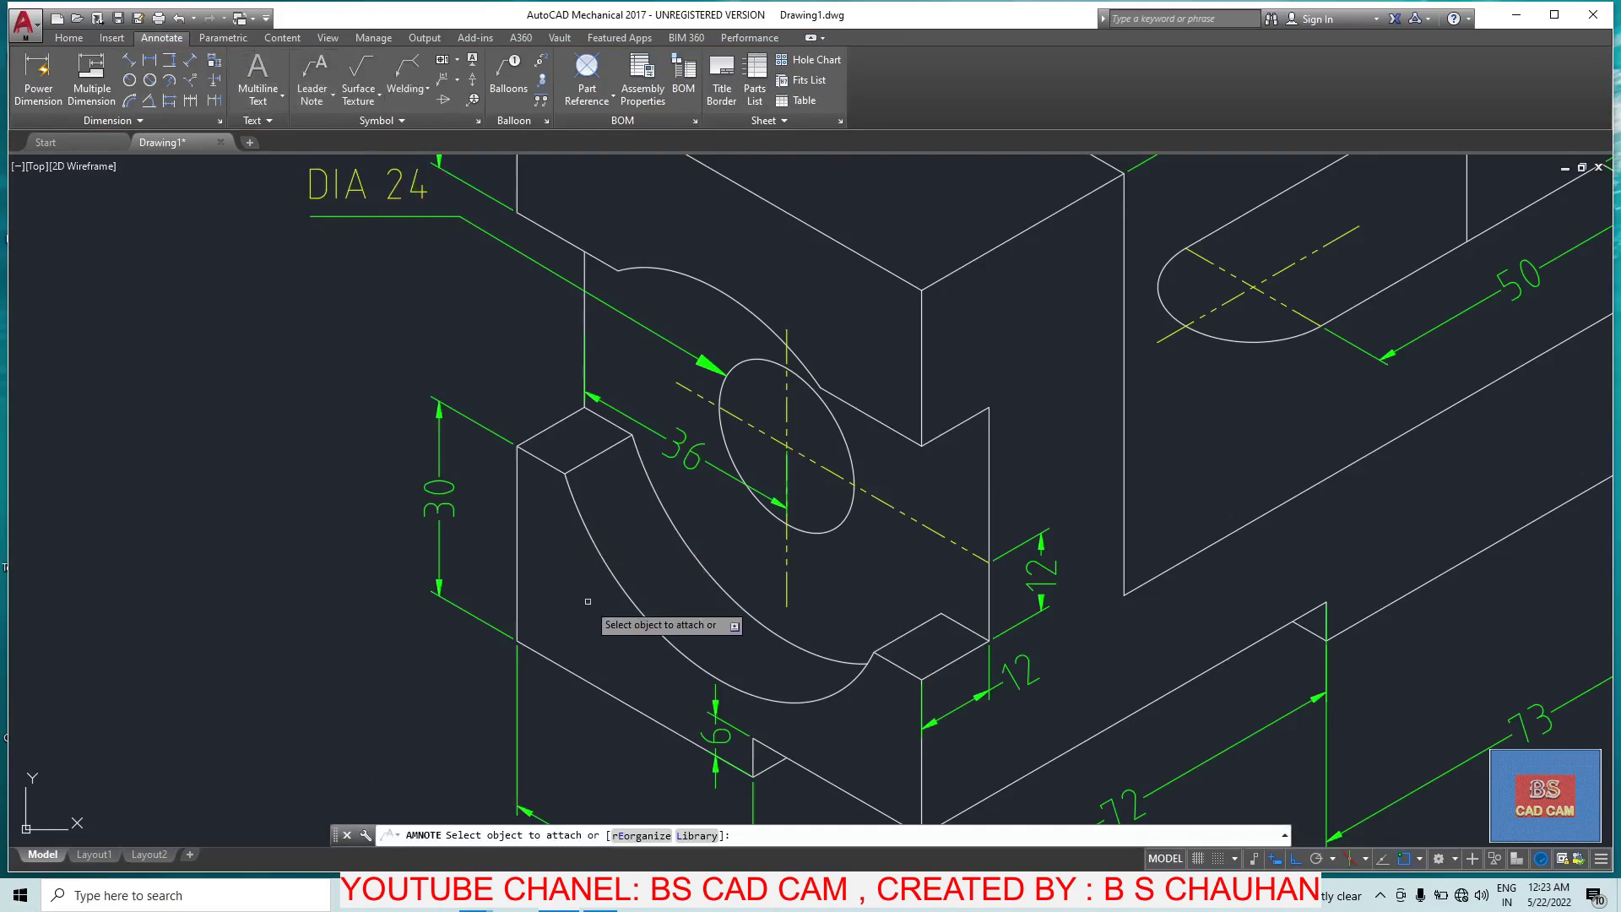
Step: Attach an R30 leader note to the upright's large arc, placed above DIA 24
left_click(625, 281)
scroll(448, 330, "up", 3)
scroll(507, 329, "down", 5)
middle_click_drag(694, 367, 695, 652)
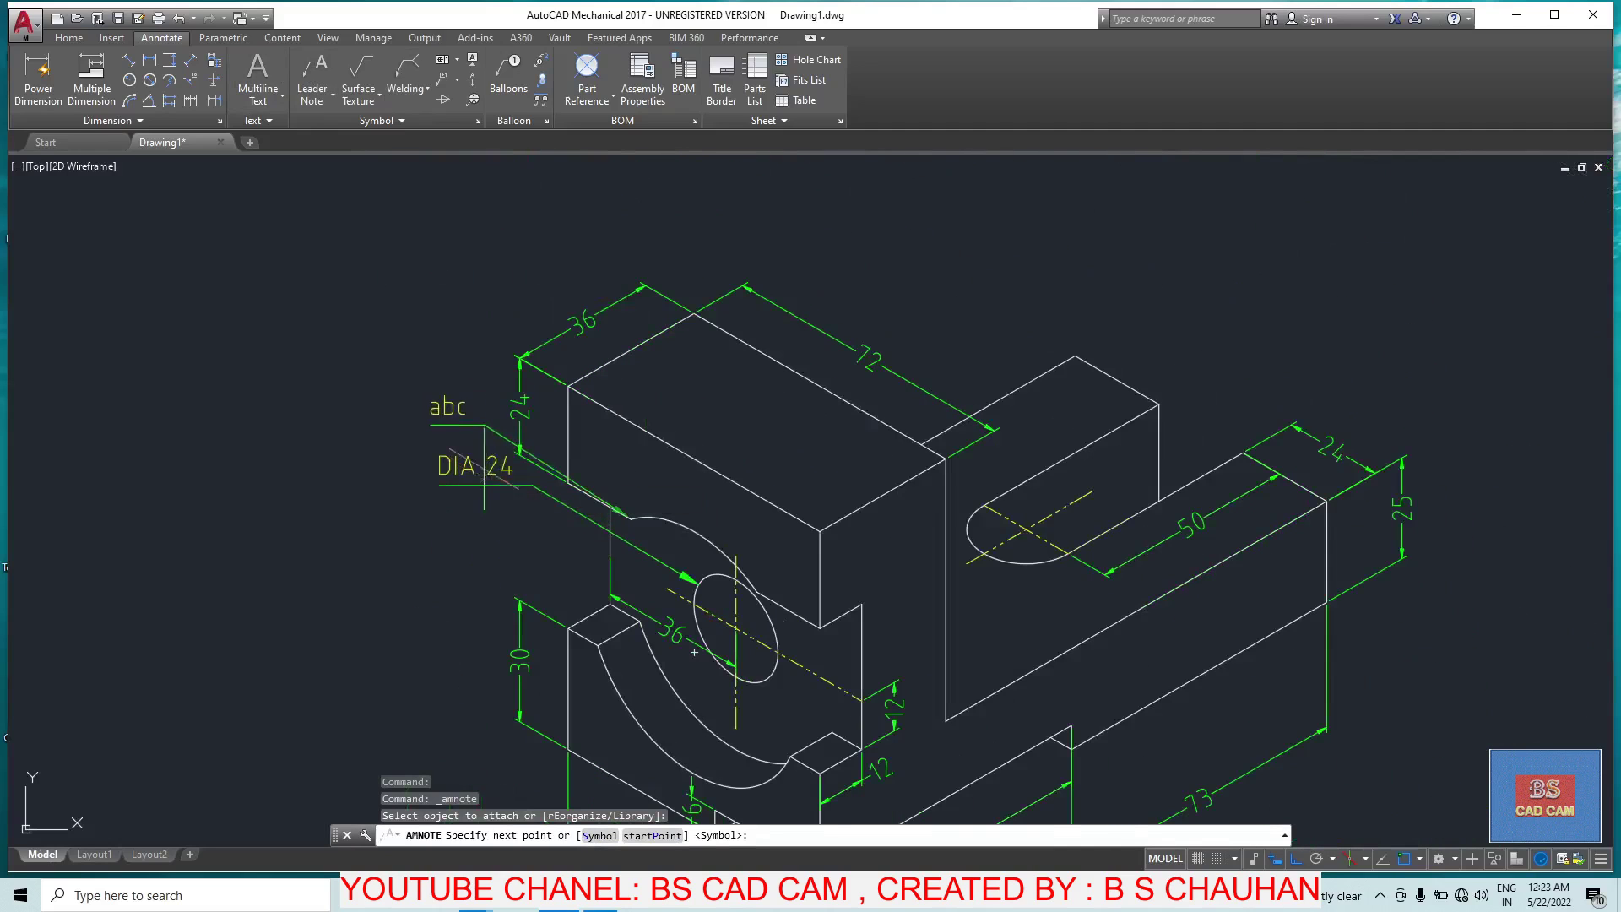
left_click(471, 420)
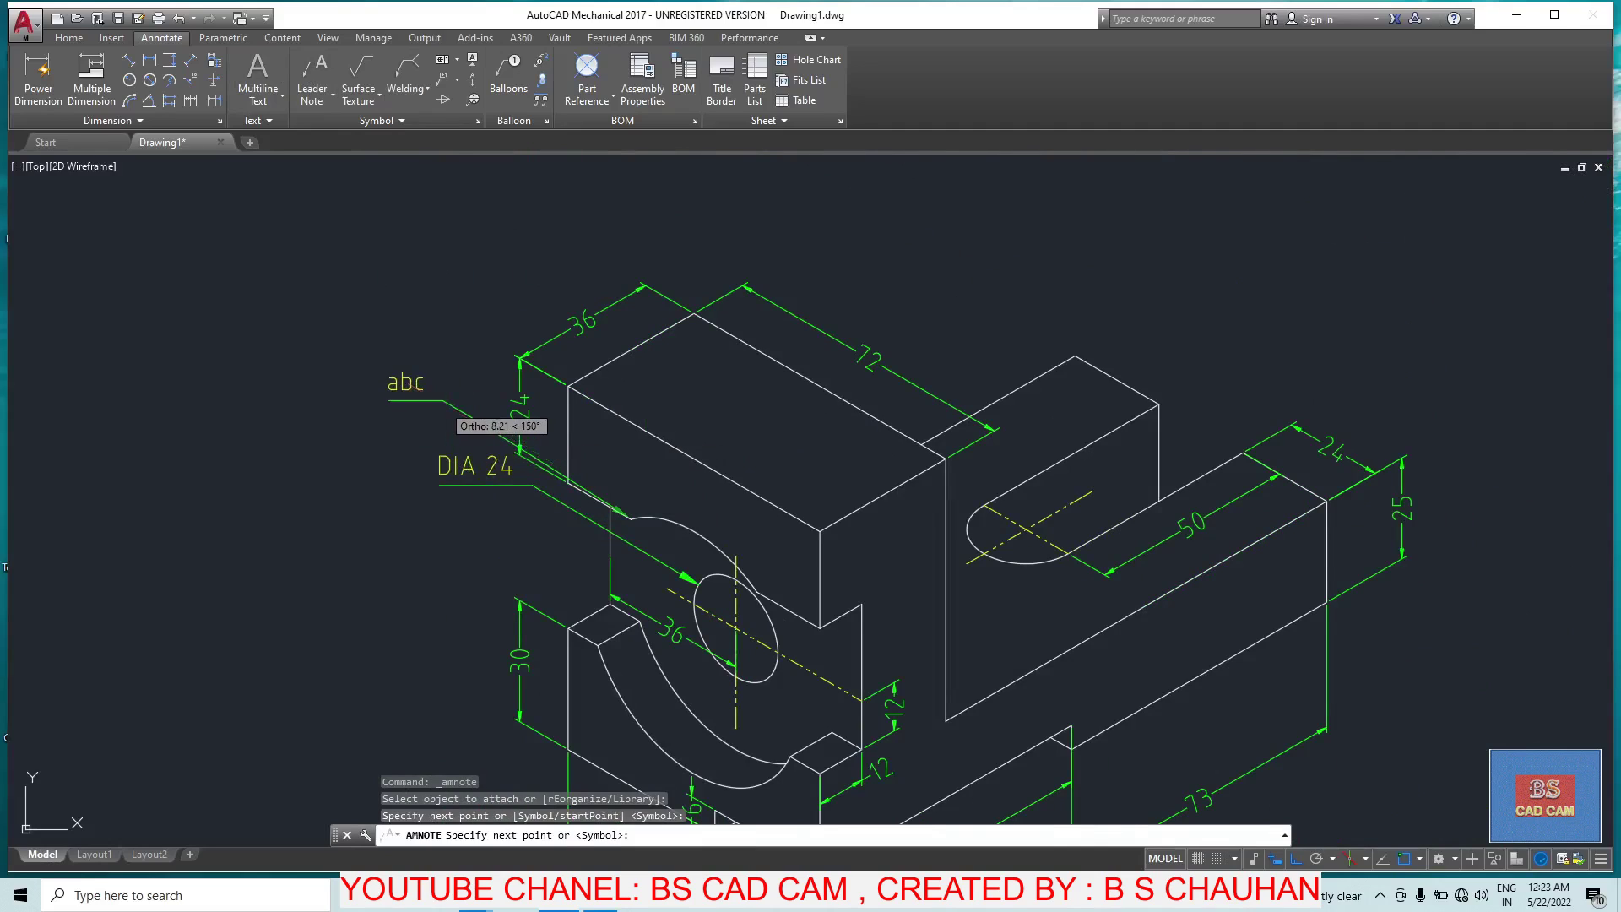
key("Return")
type("R30")
left_click(326, 409)
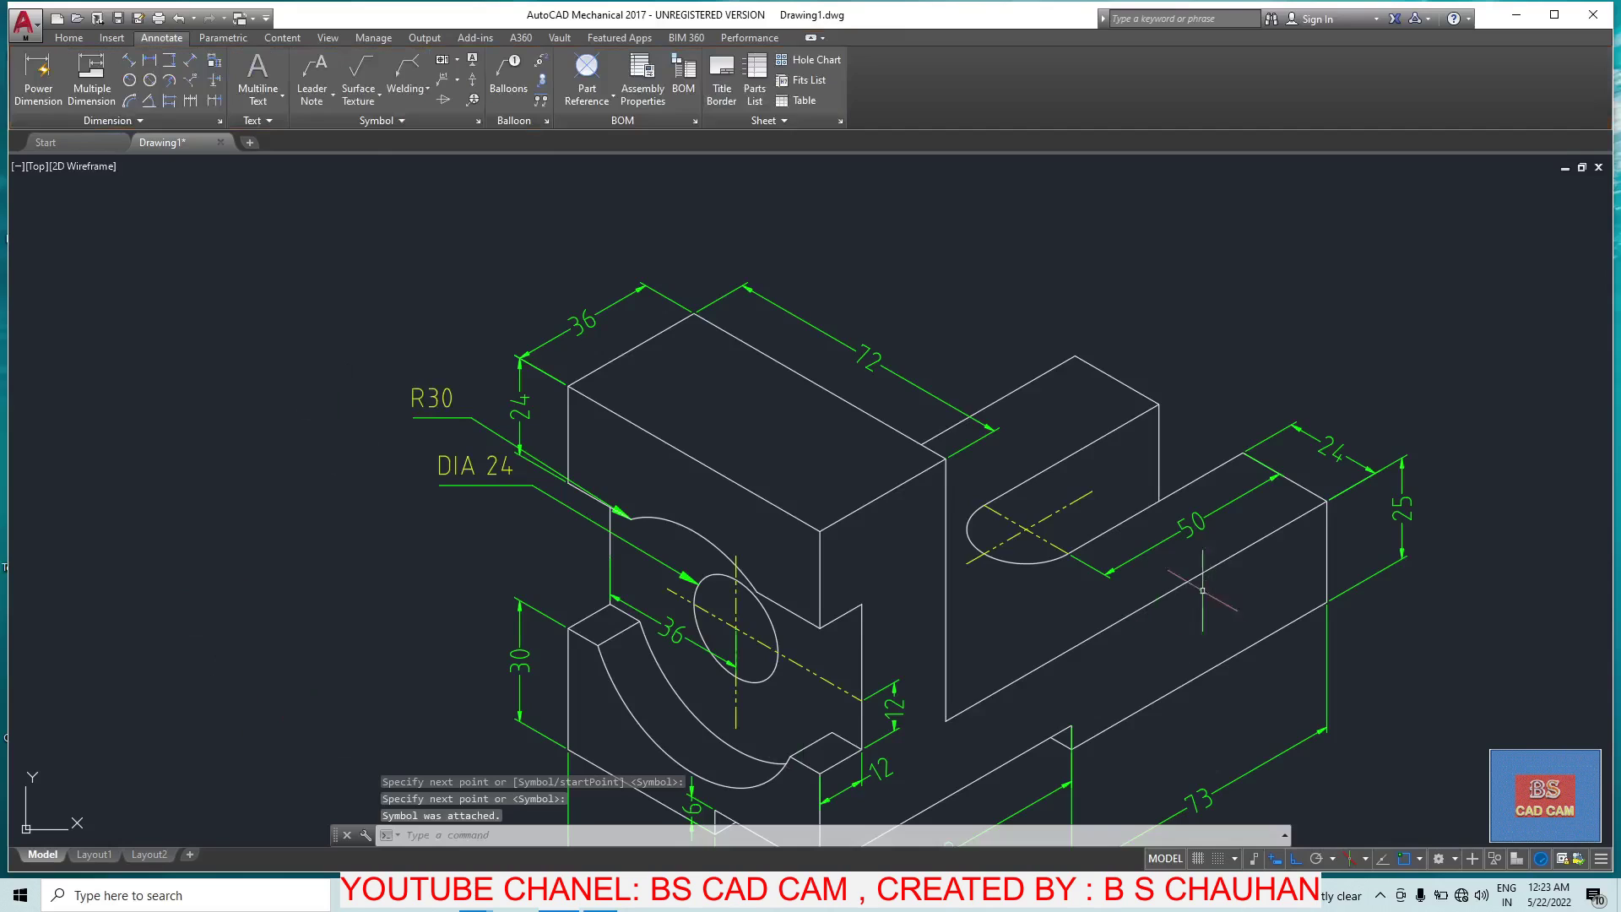
scroll(1098, 541, "up", 3)
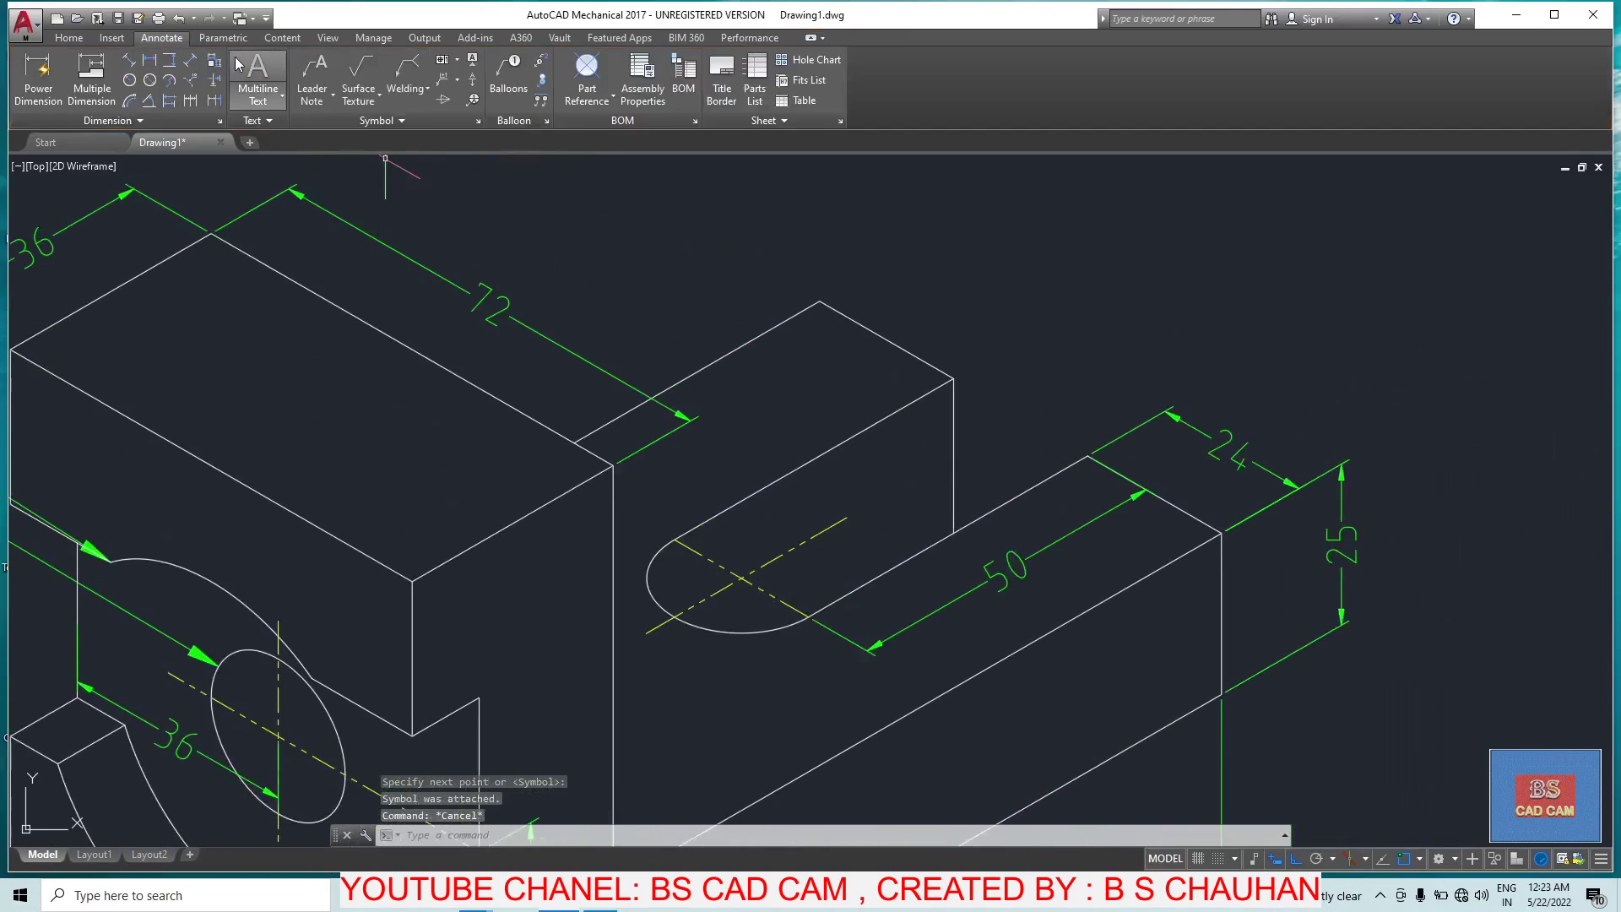
Step: Add an R12 leader note below the slot's rounded end and keep its text
left_click(314, 68)
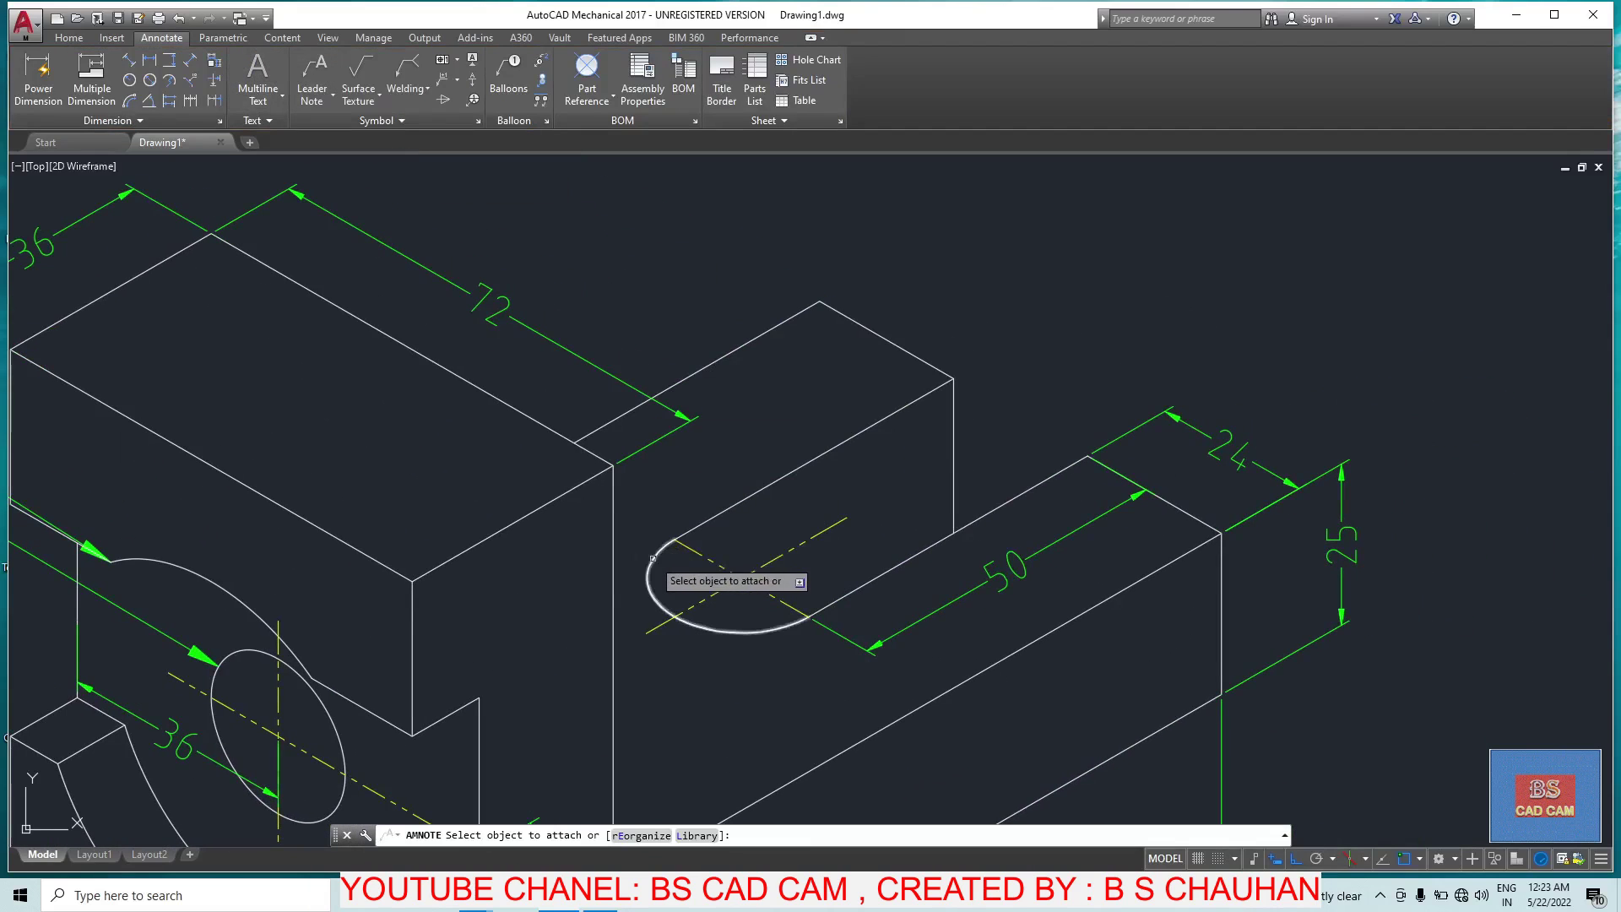
left_click(758, 640)
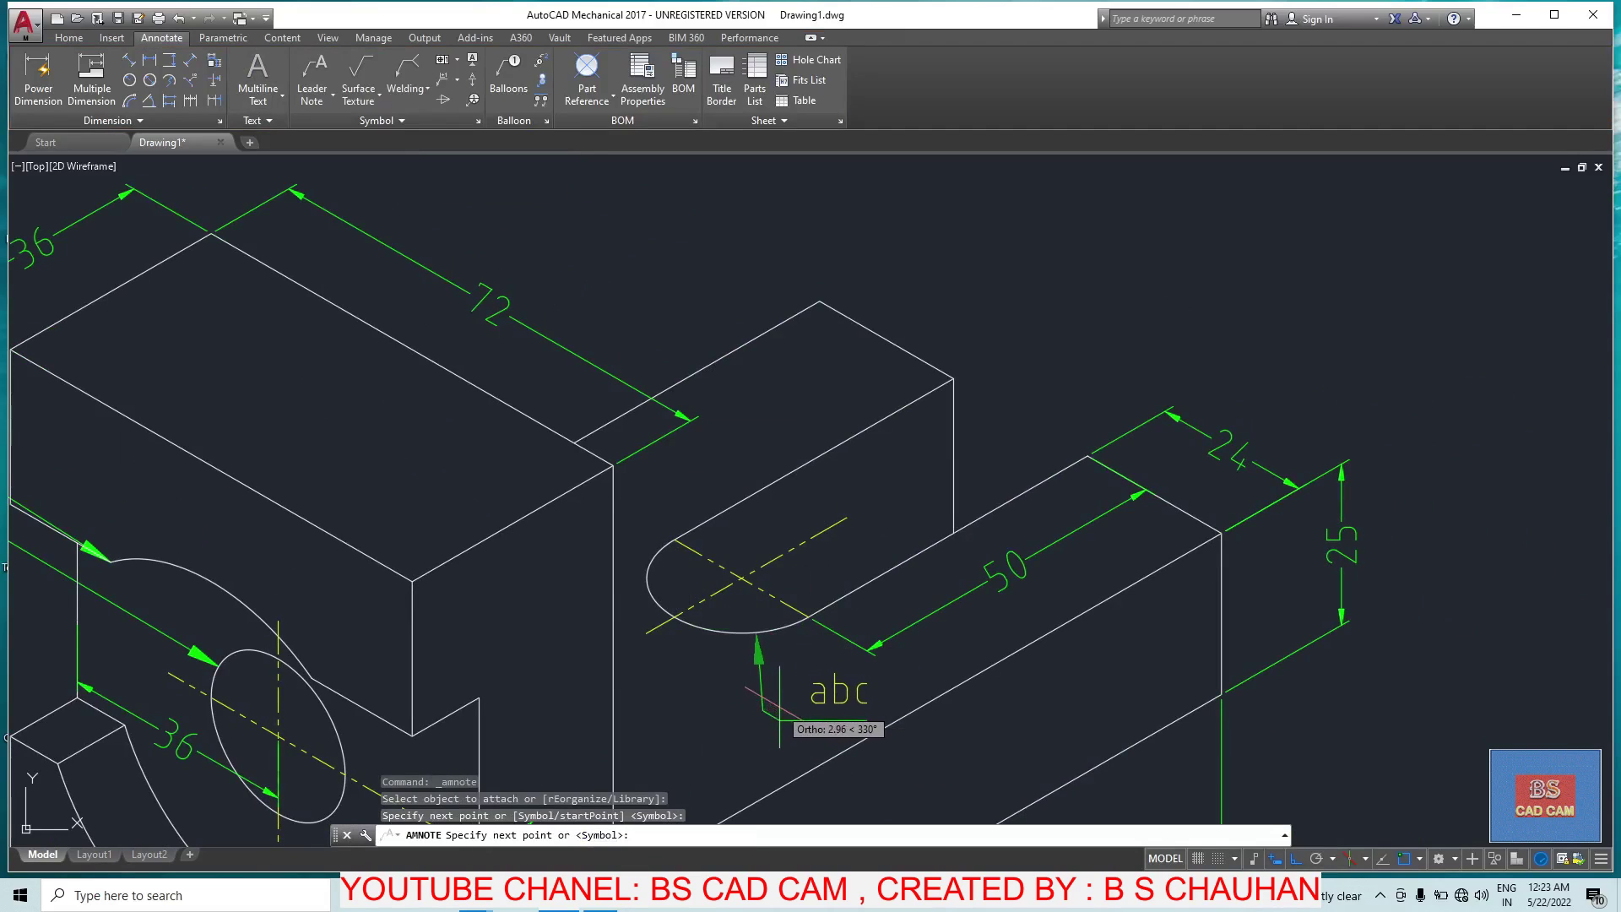
left_click(777, 711)
key("Return")
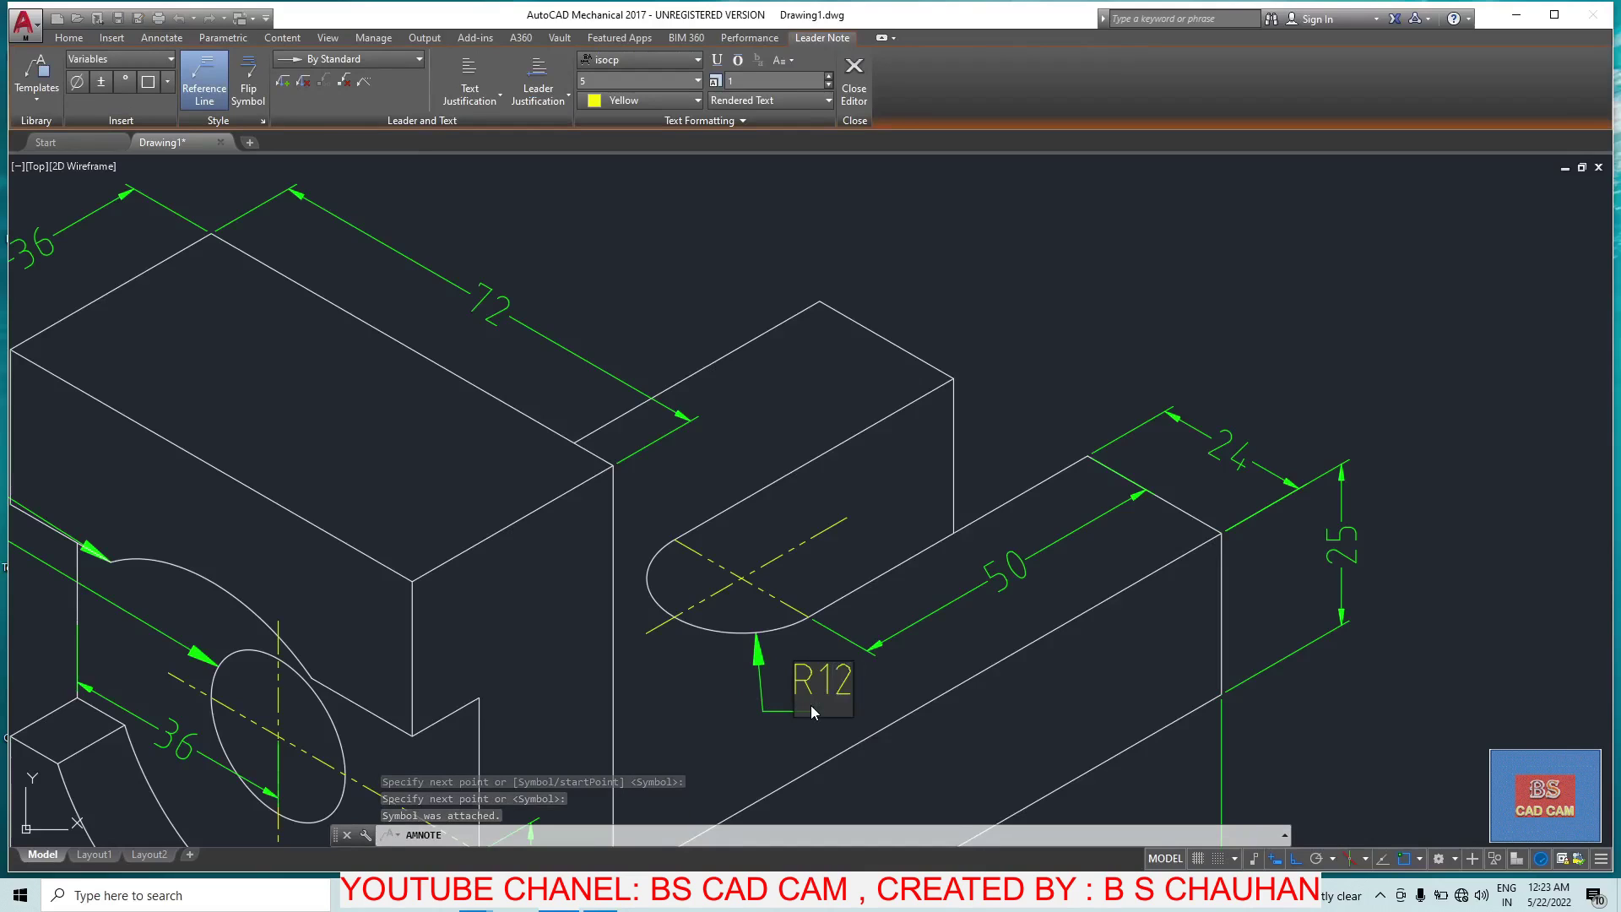
key("Return")
key("Escape")
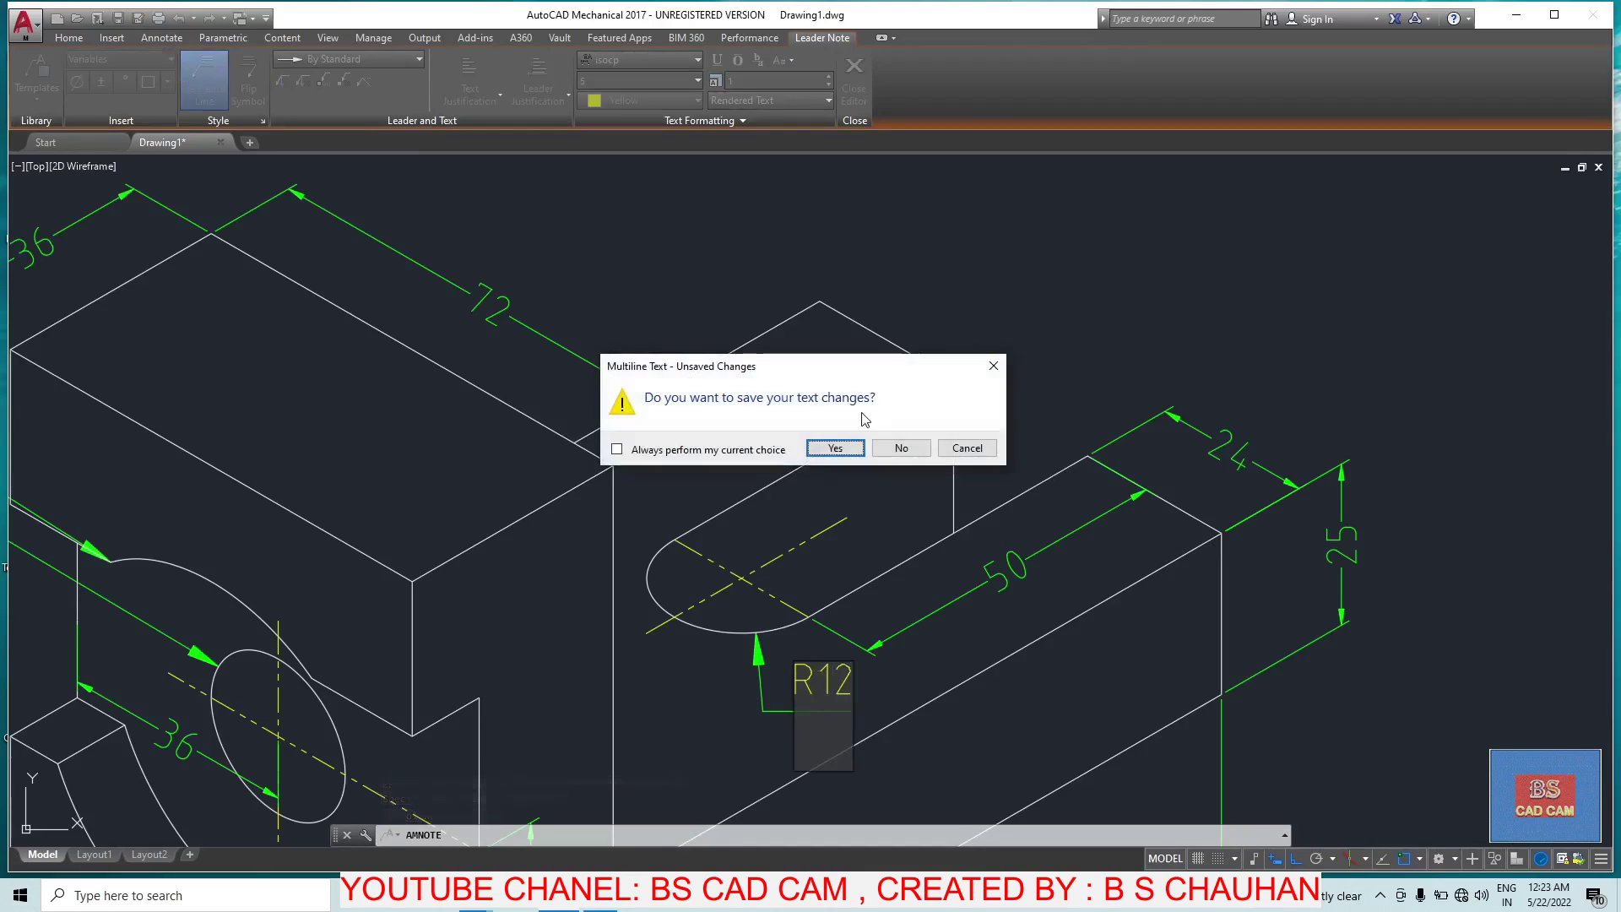
left_click(840, 454)
Step: Center the dimensioned bracket in the view and save the drawing
scroll(1133, 338, "down", 5)
mouse_move(1118, 440)
middle_mouse_down()
mouse_move(902, 532)
mouse_move(751, 516)
middle_mouse_up()
scroll(751, 515, "up", 2)
scroll(750, 515, "up", 2)
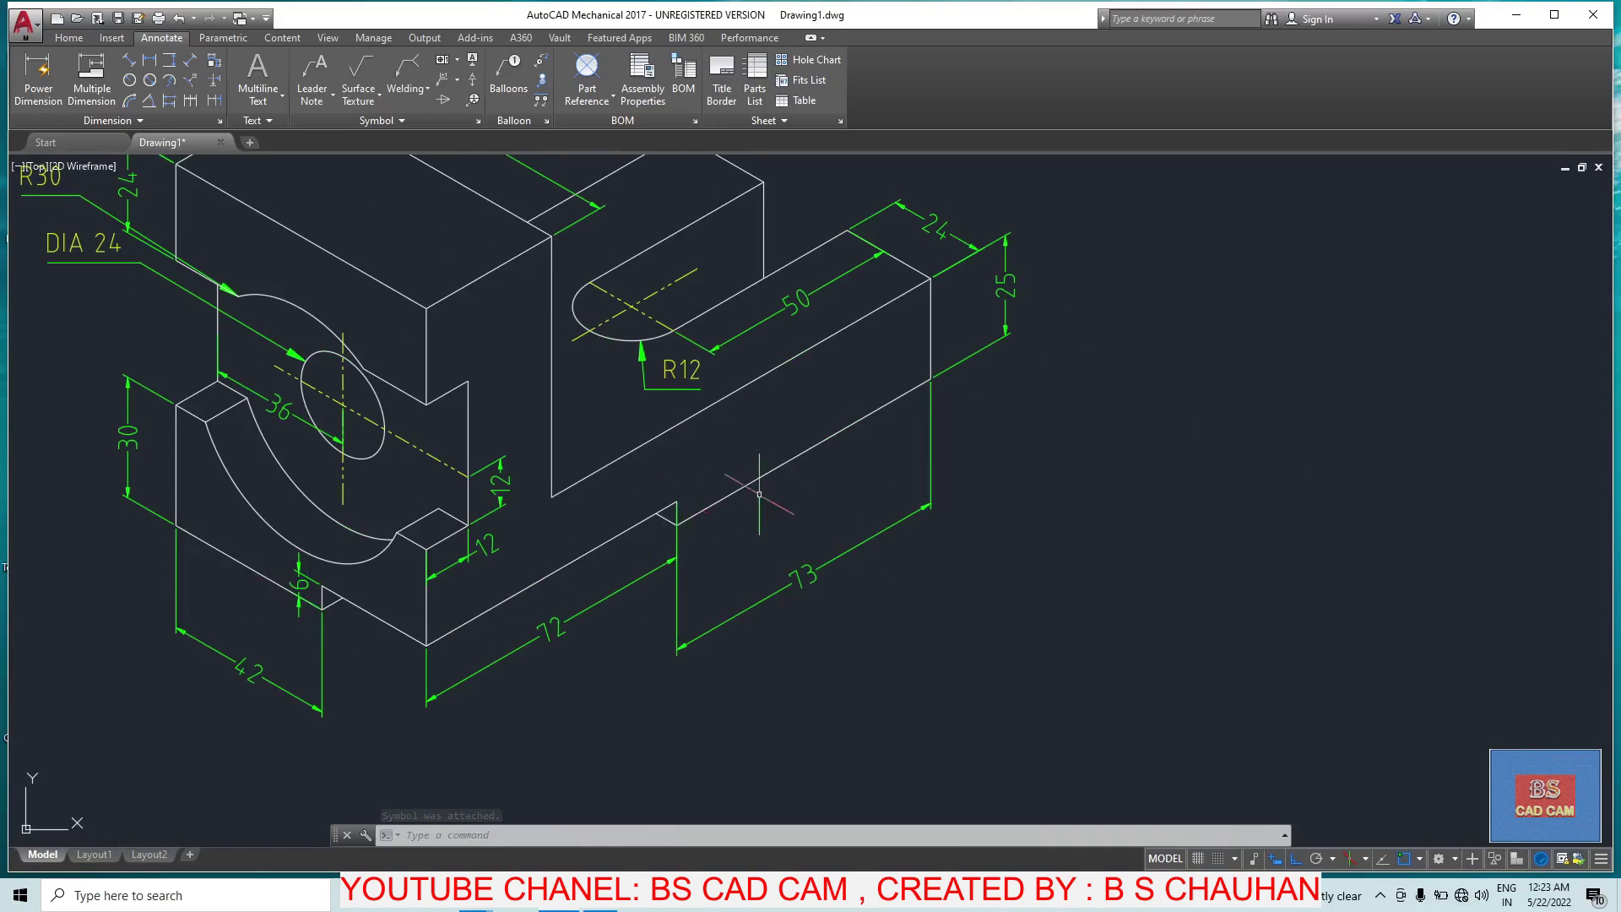
middle_click_drag(760, 495, 857, 526)
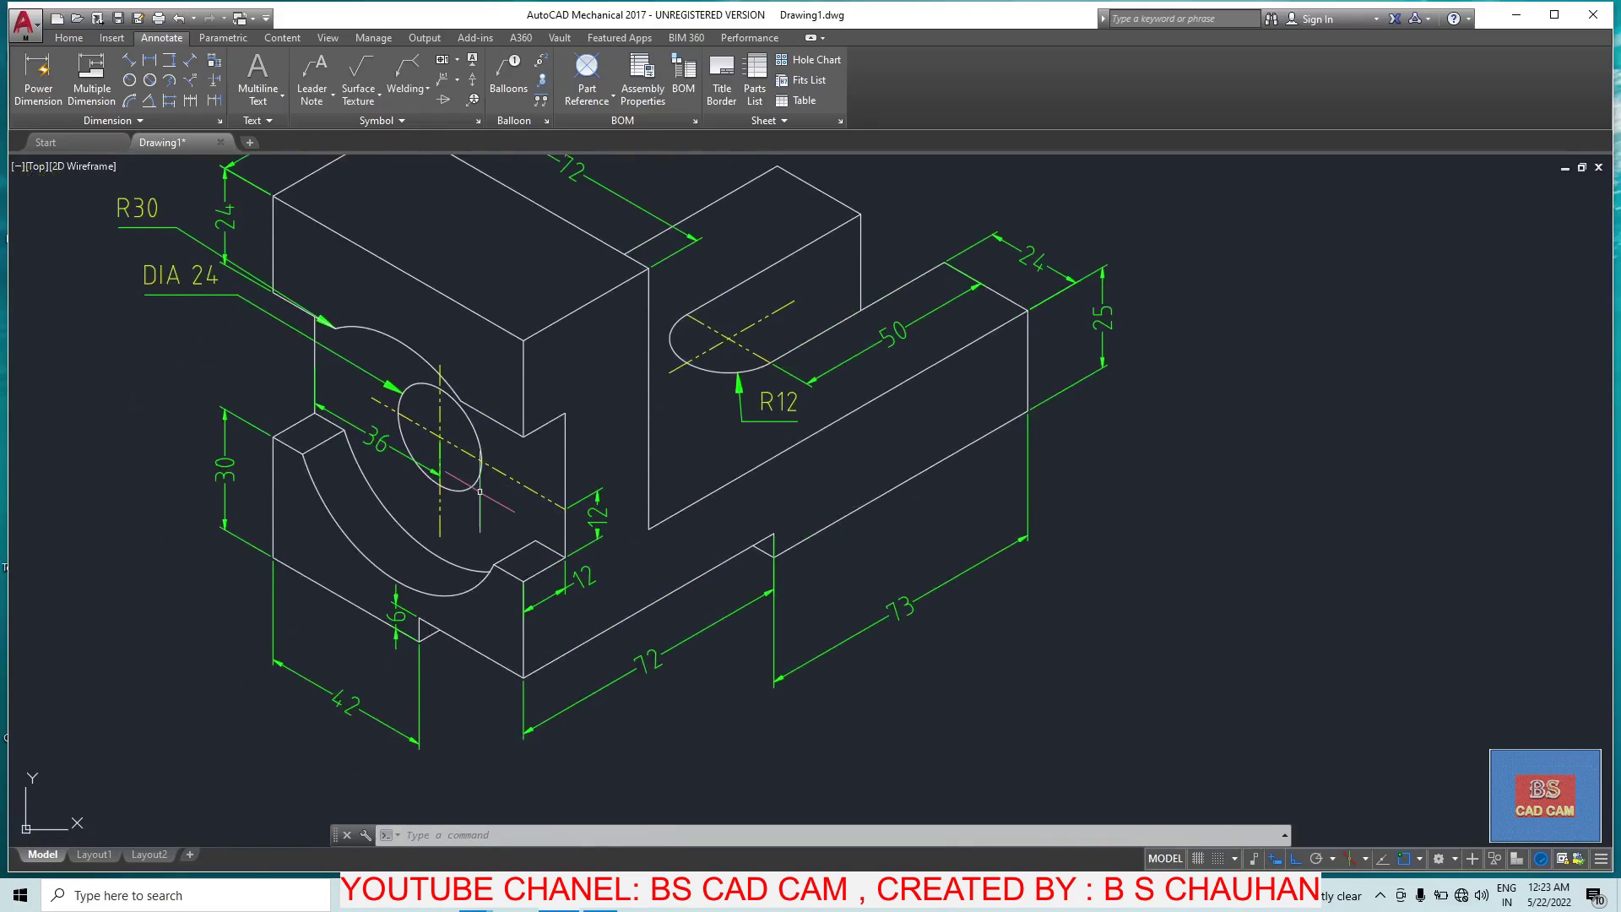
key("ctrl+s")
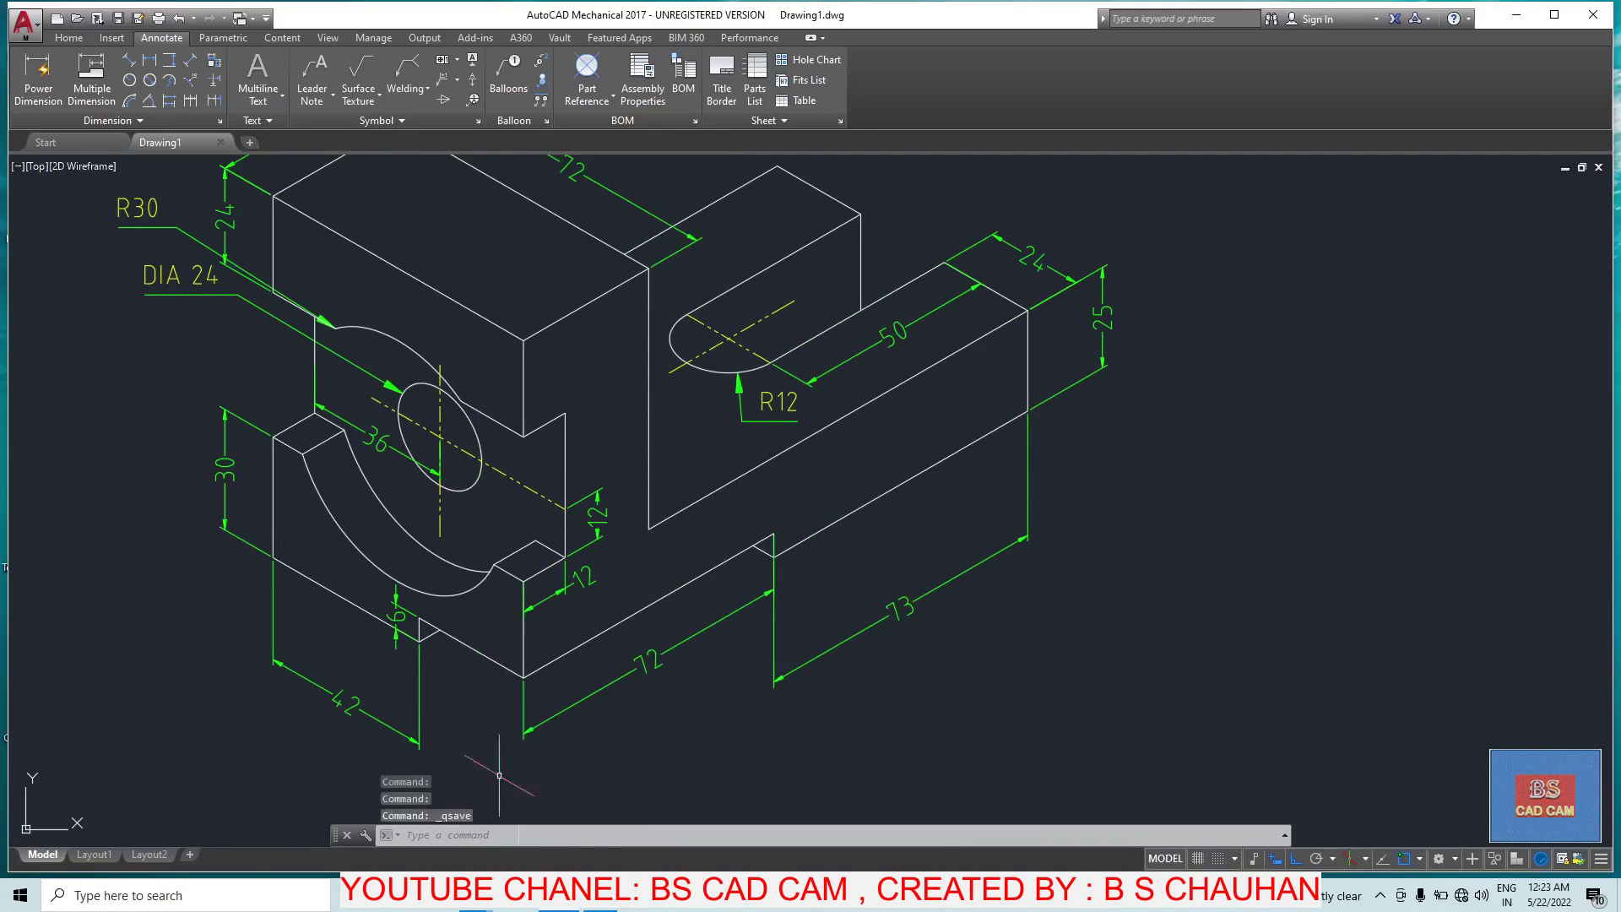
scroll(555, 692, "up", 2)
scroll(27, 160, "up", 2)
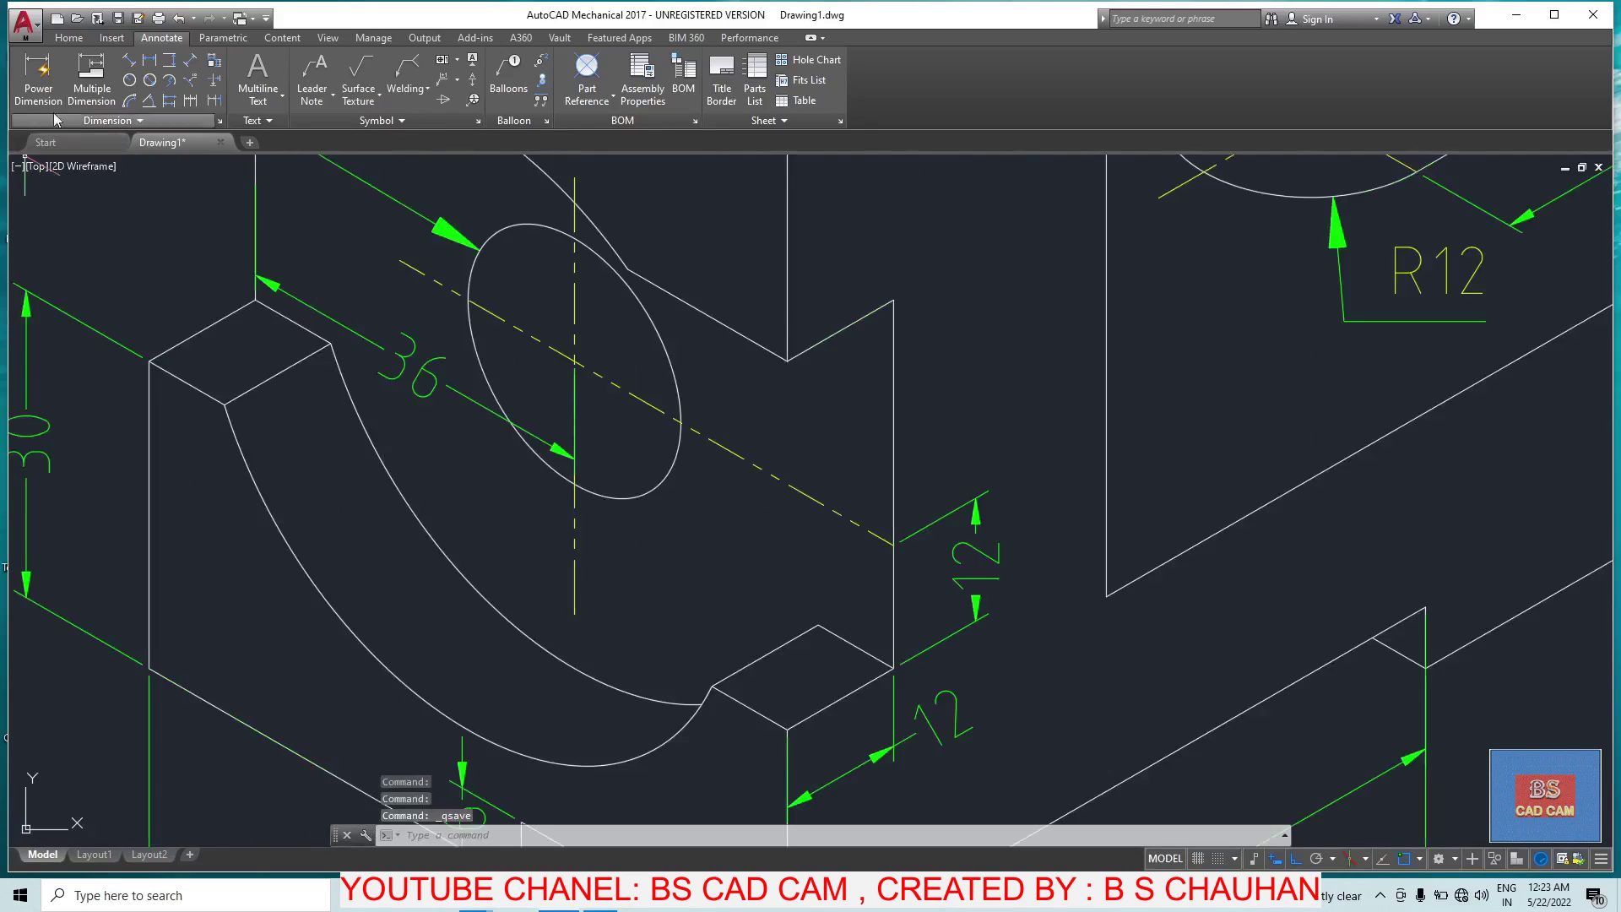
Step: Add an aligned 24 height dimension to the front vertical edge at the notch corner
left_click(130, 64)
scroll(854, 541, "down", 5)
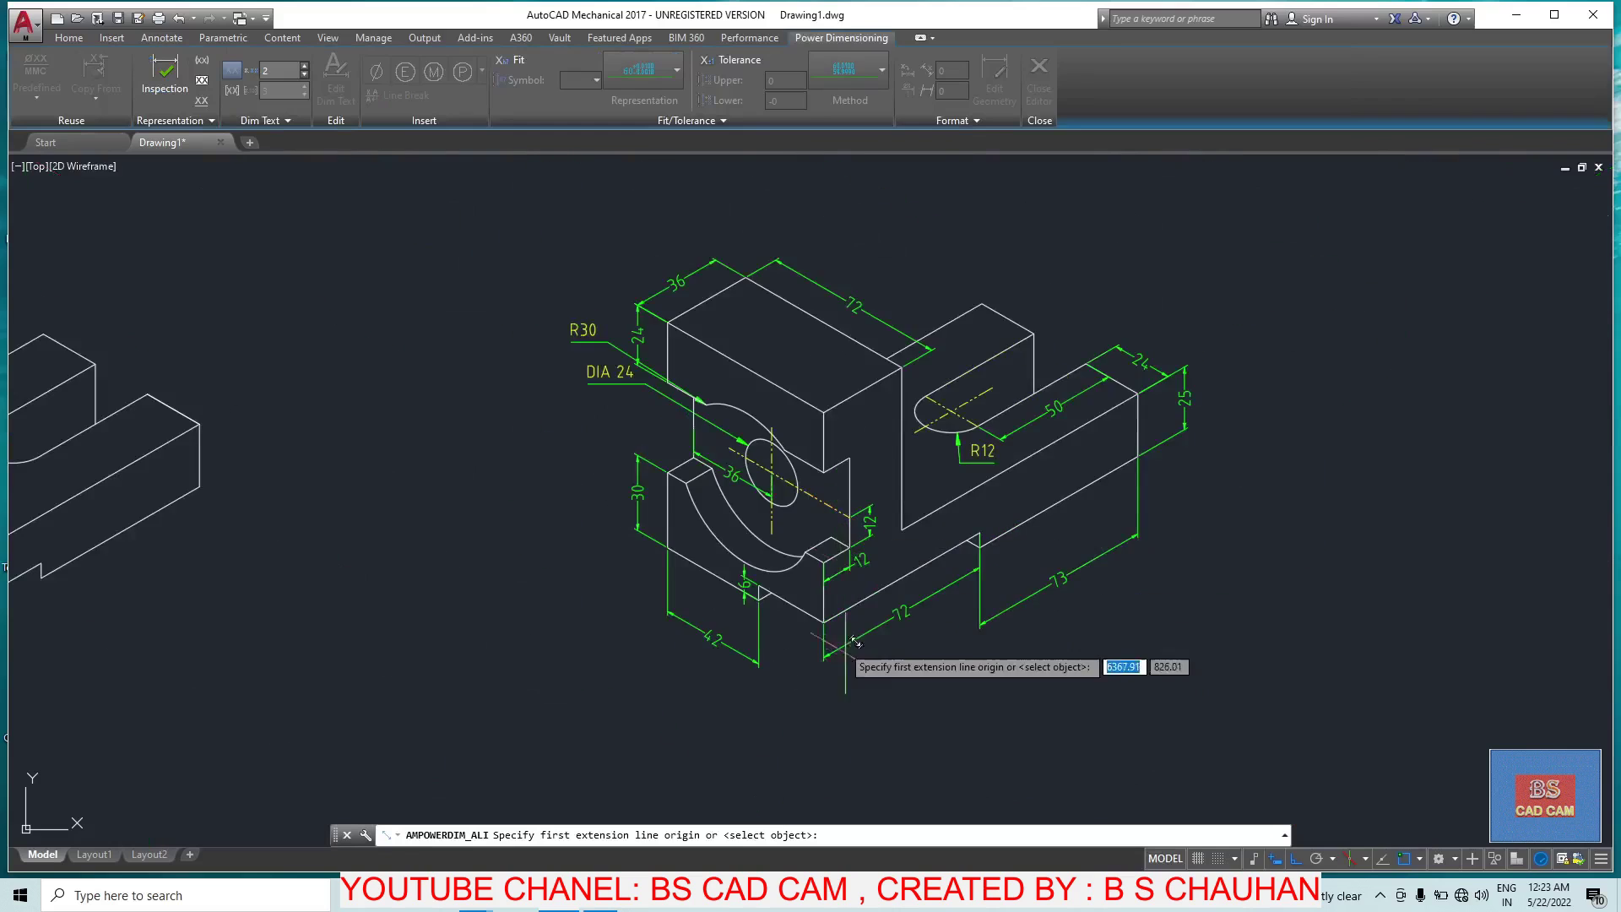
scroll(787, 591, "up", 5)
left_click(788, 608)
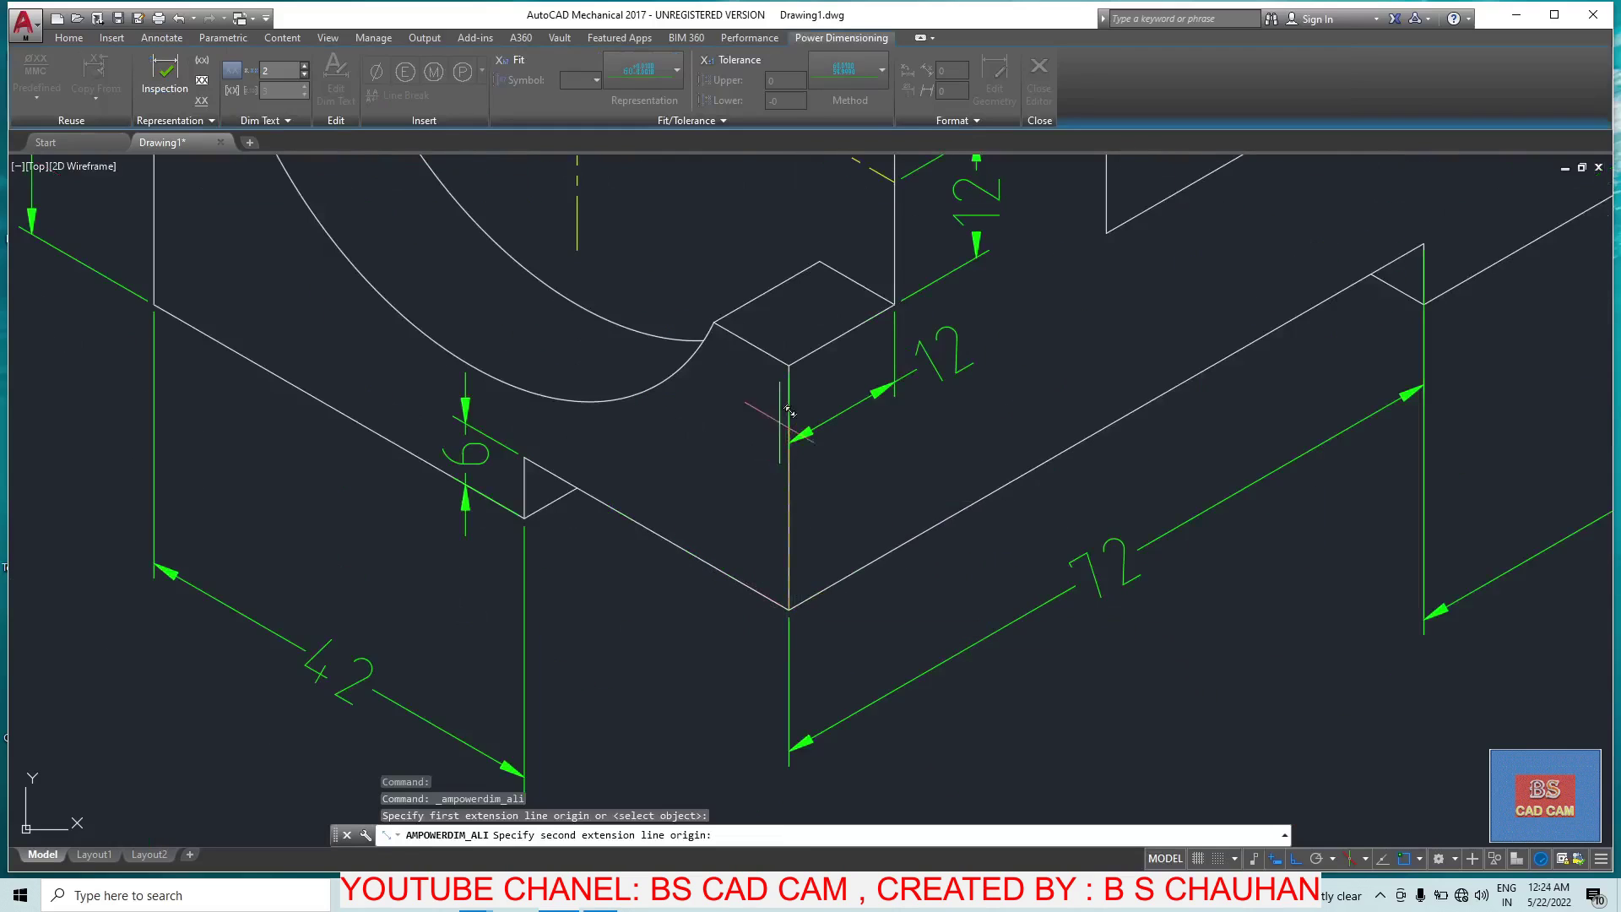
left_click(789, 365)
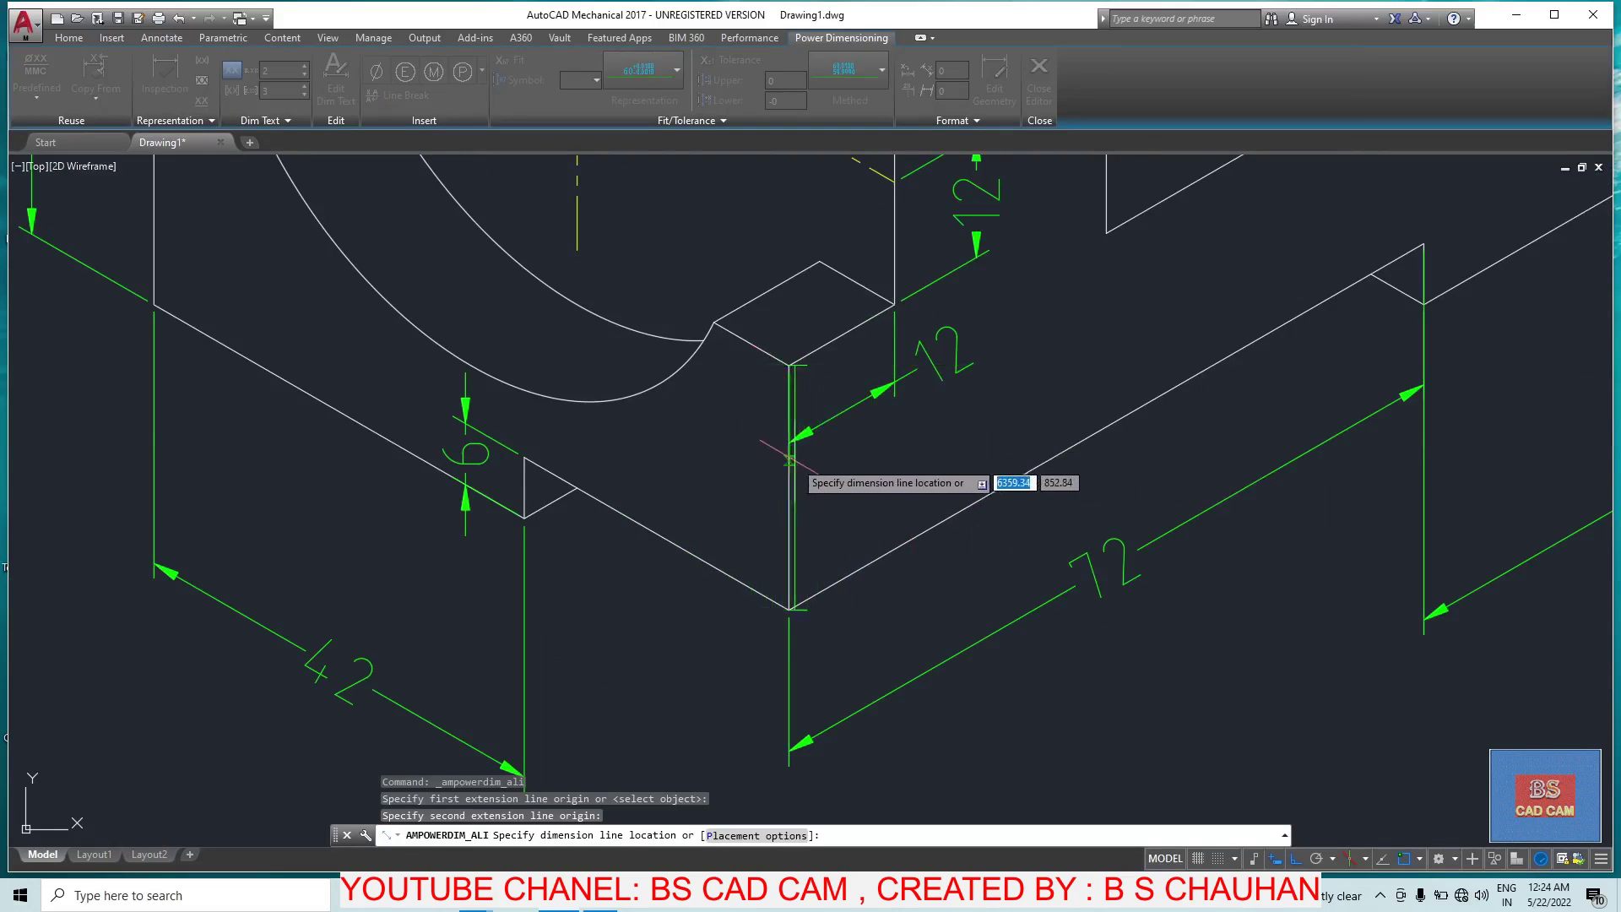
left_click(738, 473)
key("Escape")
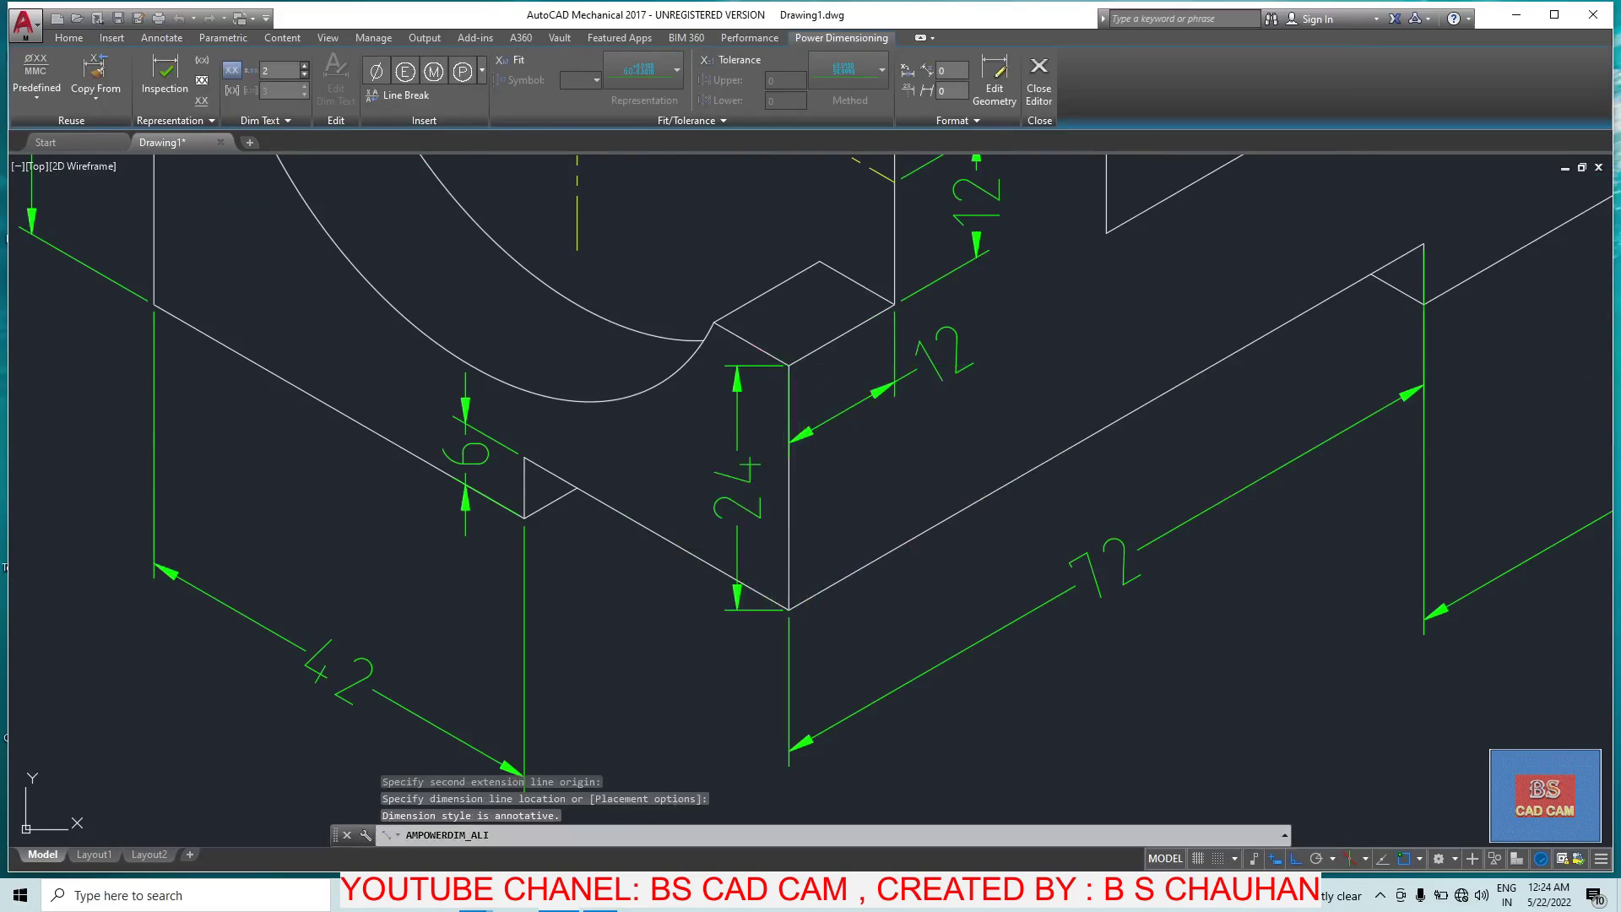
key("Escape")
Step: Oblique the 24 dimension by 30 degrees
left_click(130, 121)
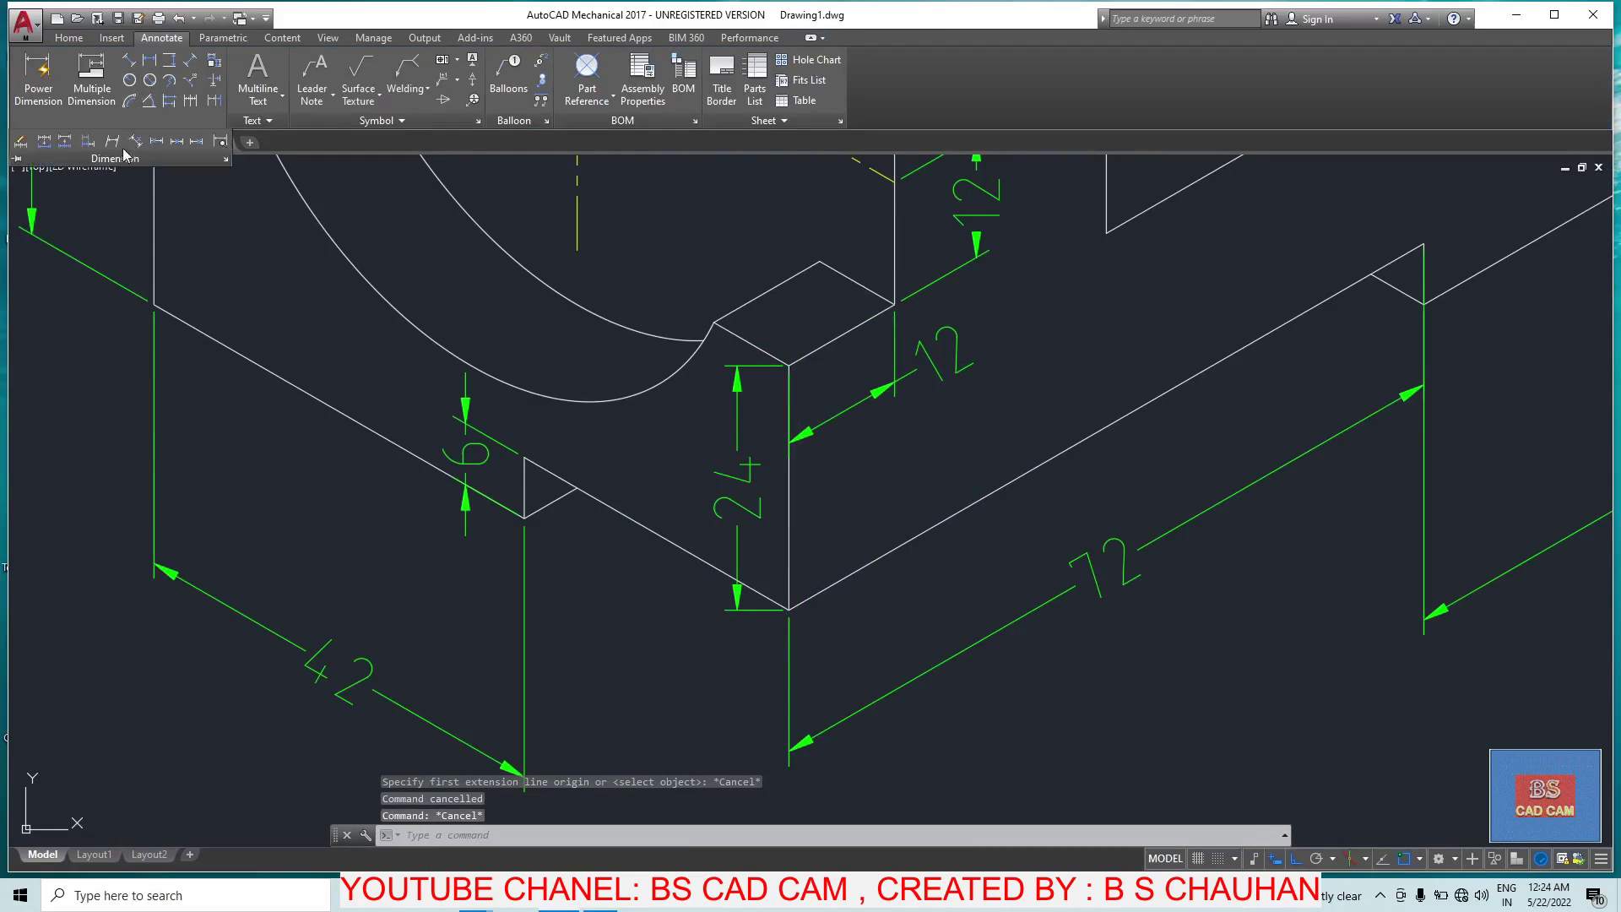
left_click(107, 146)
left_click(785, 489)
left_click(710, 444)
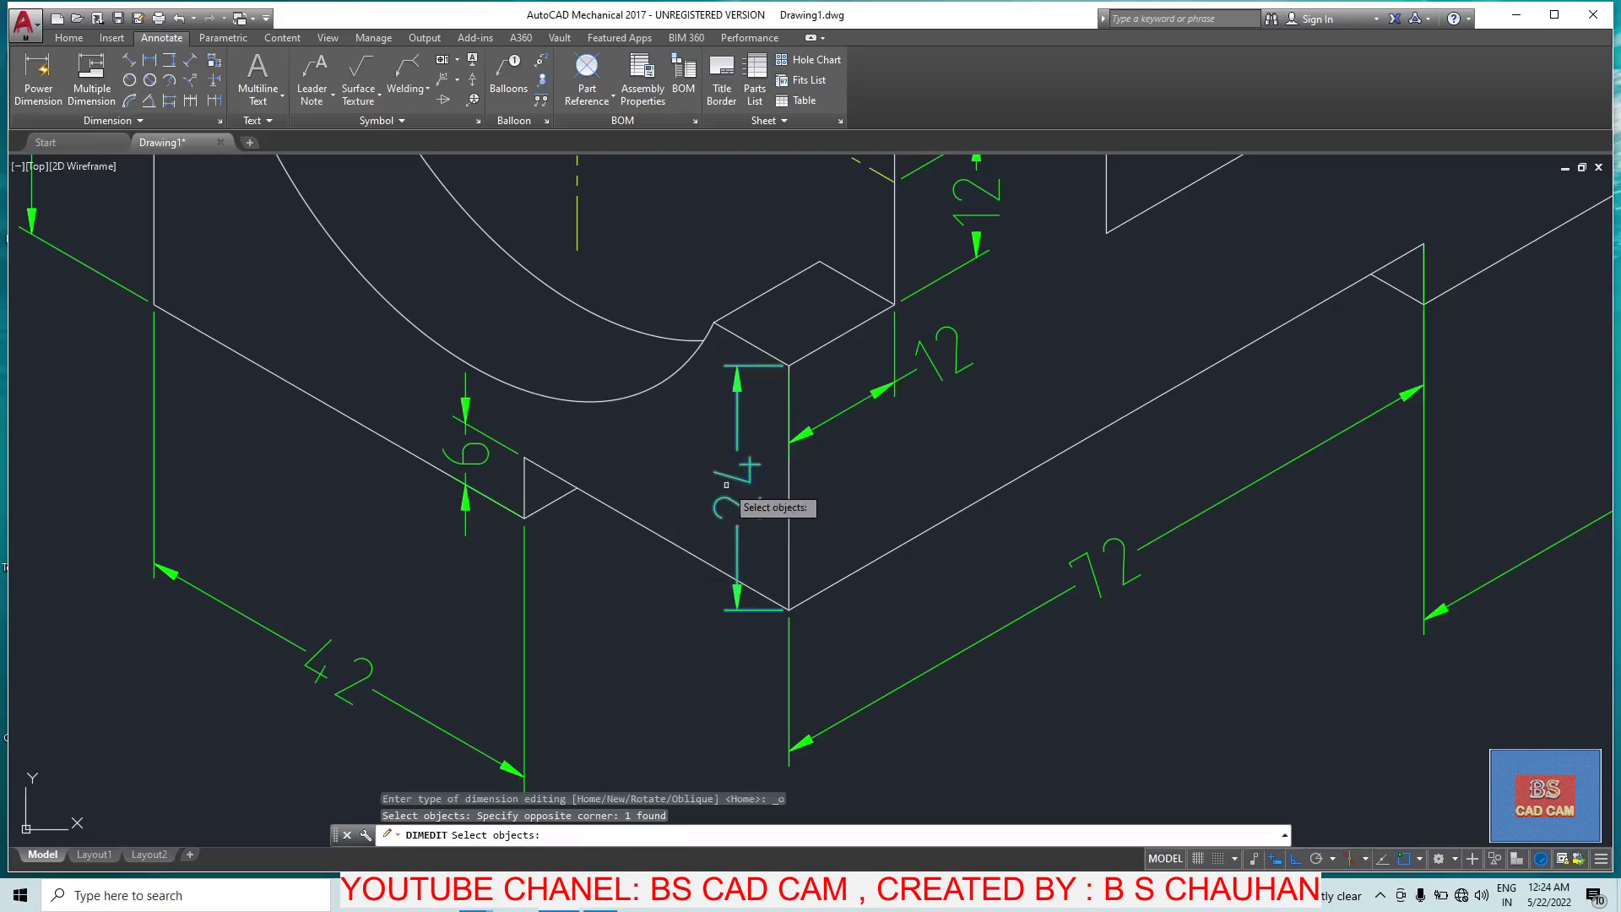
key("Return")
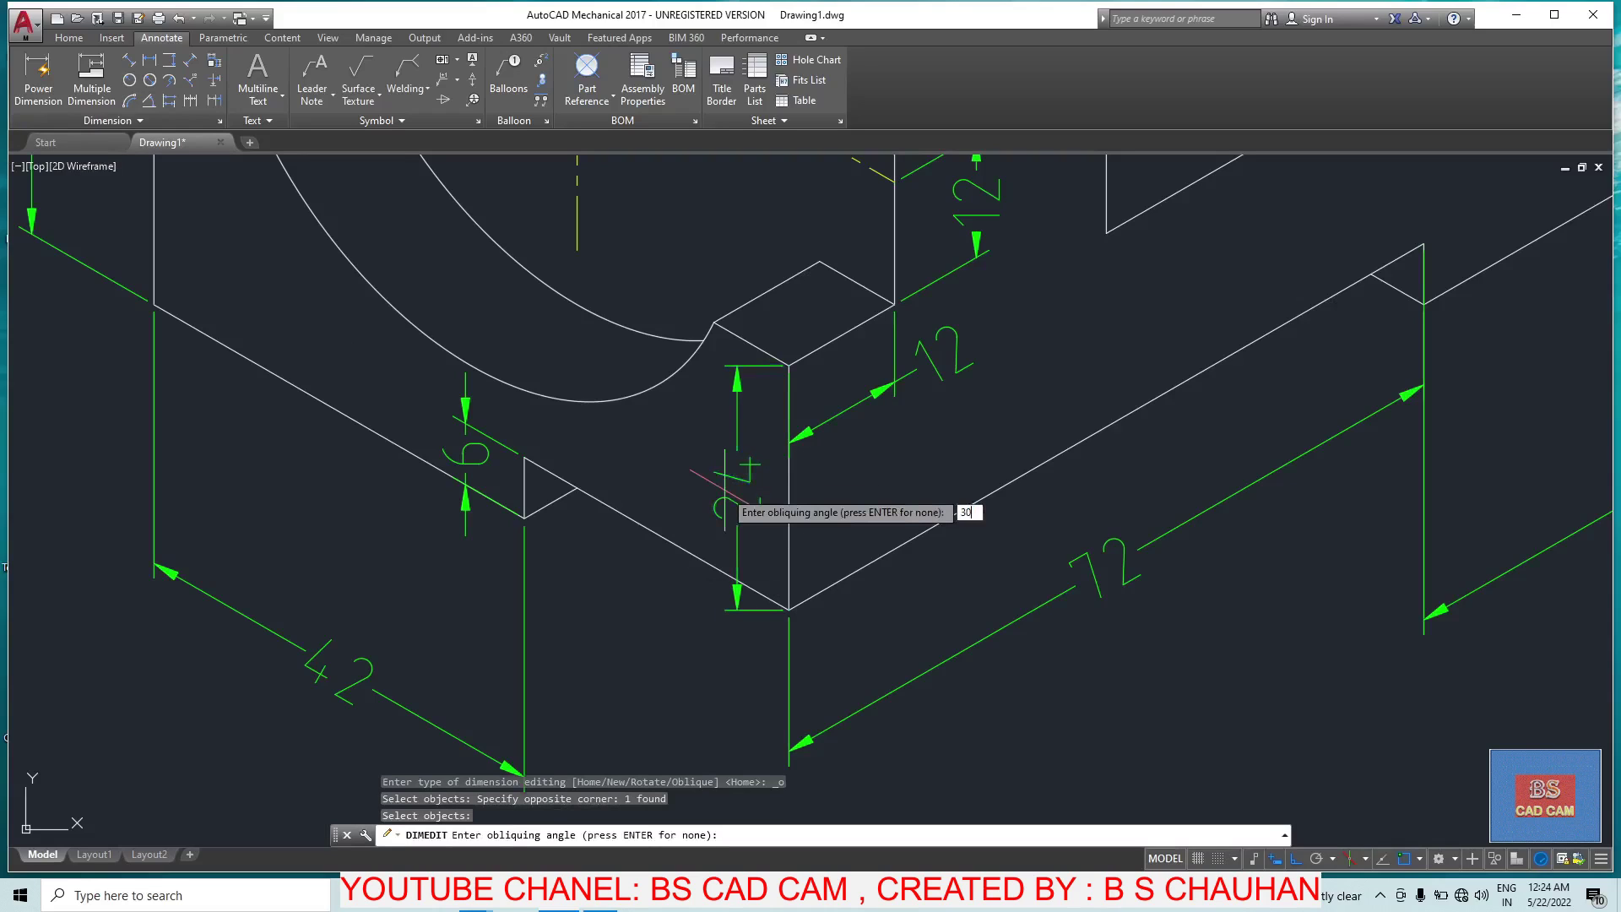
key("Return")
left_click(633, 597)
key("Escape")
Step: Save the drawing with Ctrl+S
scroll(760, 506, "down", 5)
scroll(804, 498, "up", 2)
key("ctrl+s")
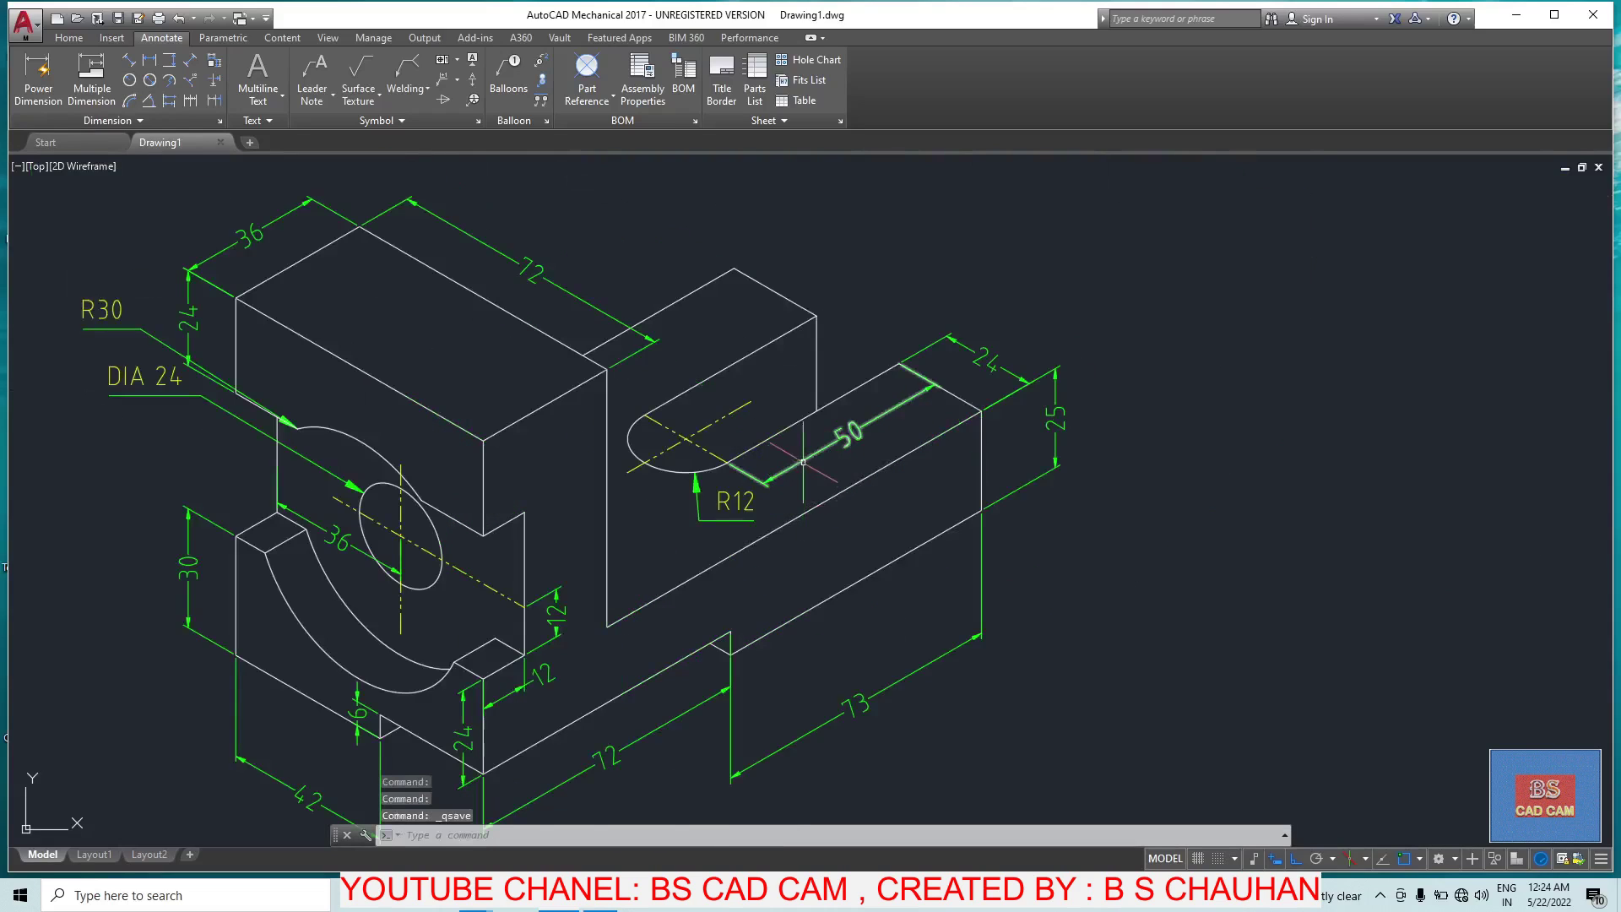